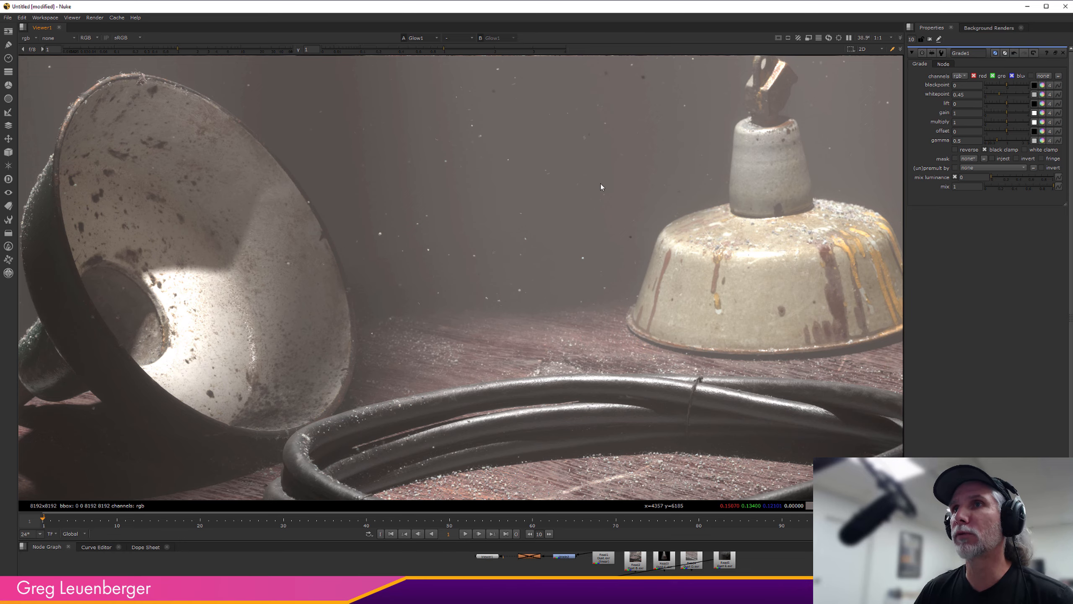
- Examine the overall lighting and dust on the lamps, cable coil and table in the composited render
{"action": "middle_click_drag", "start_coordinate": [480, 378], "coordinate": [653, 348]}
{"action": "middle_click_drag", "start_coordinate": [489, 402], "coordinate": [458, 404], "text": "alt"}
{"action": "middle_click_drag", "start_coordinate": [648, 338], "coordinate": [545, 302]}
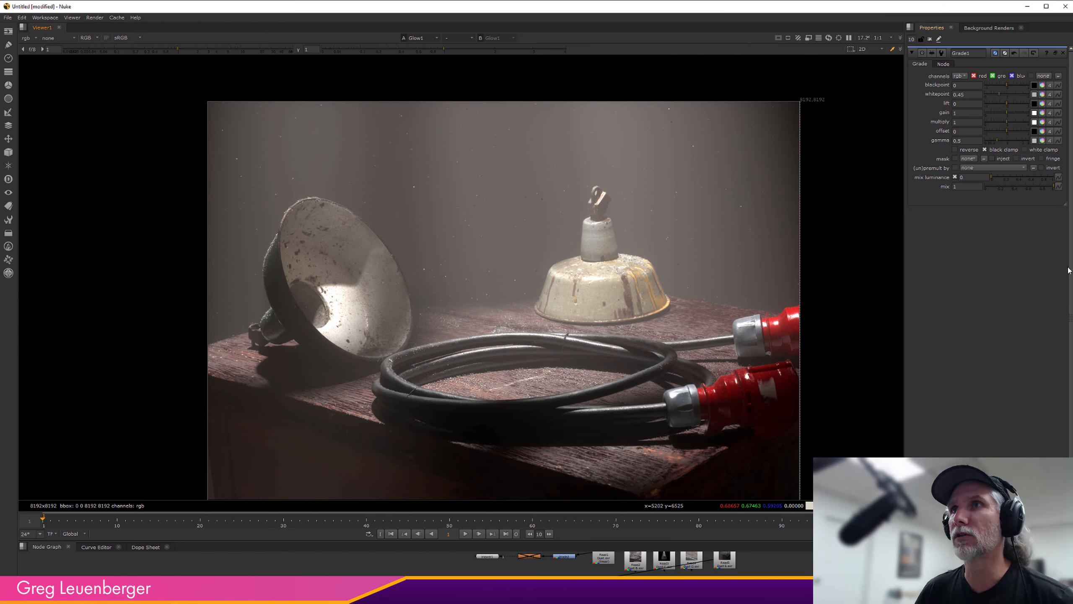
{"action": "scroll", "coordinate": [490, 344], "scroll_direction": "up", "scroll_amount": 2}
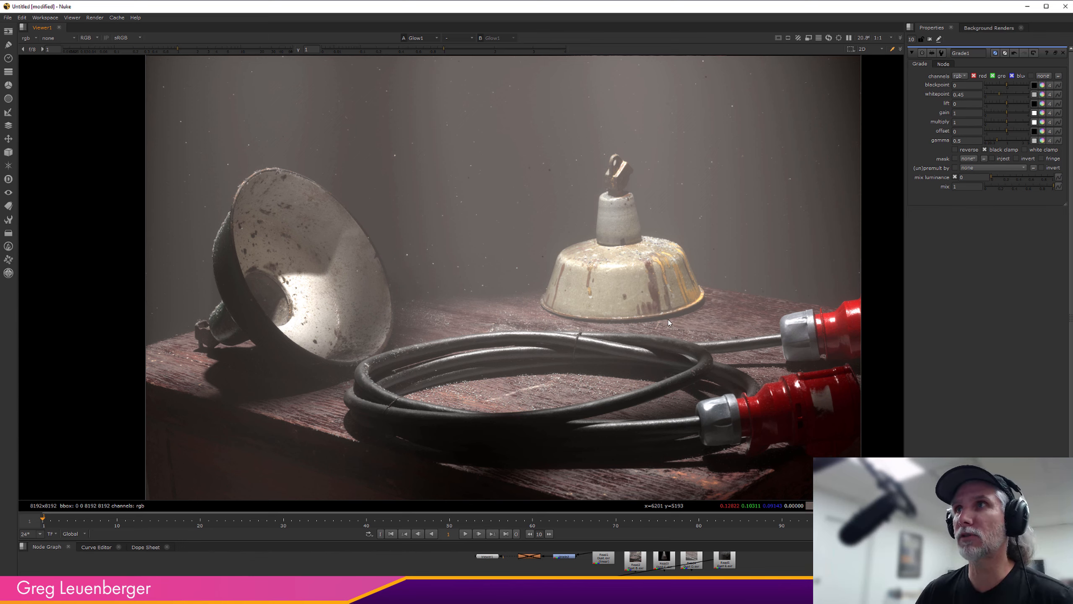
{"action": "scroll", "coordinate": [674, 329], "scroll_direction": "down", "scroll_amount": 5}
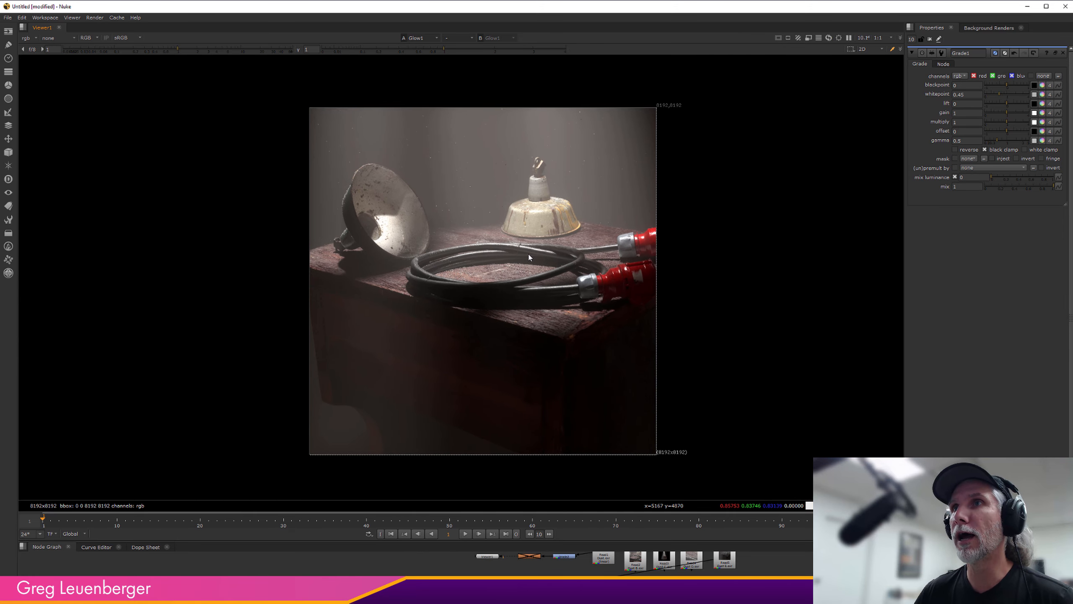
{"action": "scroll", "coordinate": [529, 256], "scroll_direction": "up", "scroll_amount": 2}
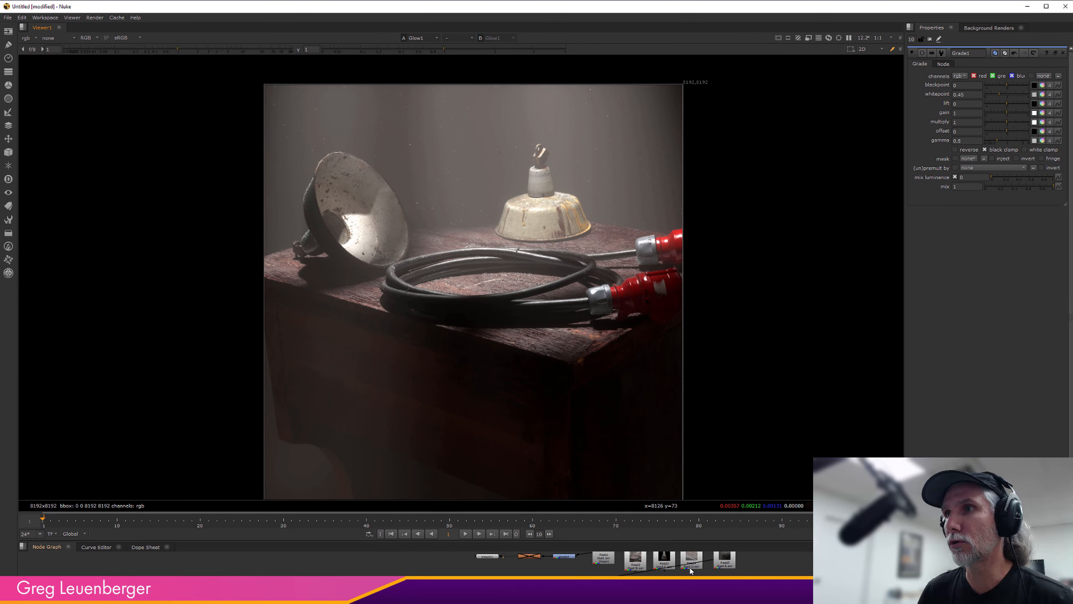
- Route the wide-shot table render into the composite and examine its light cone and tabletop objects
{"action": "left_click_drag", "start_coordinate": [663, 571], "coordinate": [568, 557]}
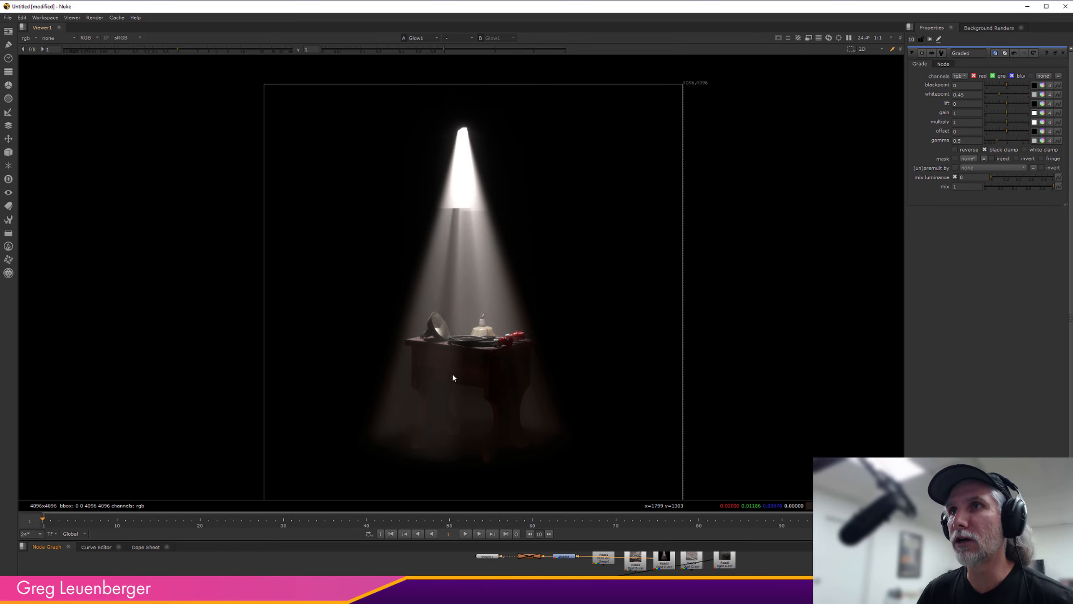
{"action": "scroll", "coordinate": [439, 380], "scroll_direction": "up", "scroll_amount": 4}
{"action": "scroll", "coordinate": [481, 359], "scroll_direction": "up", "scroll_amount": 2}
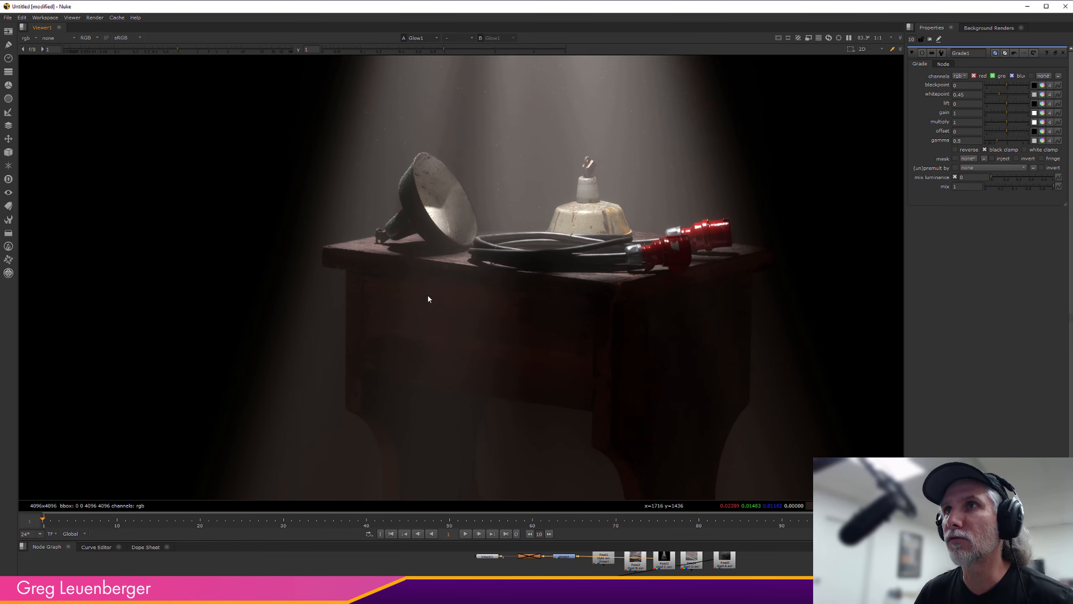
{"action": "scroll", "coordinate": [543, 336], "scroll_direction": "down", "scroll_amount": 3}
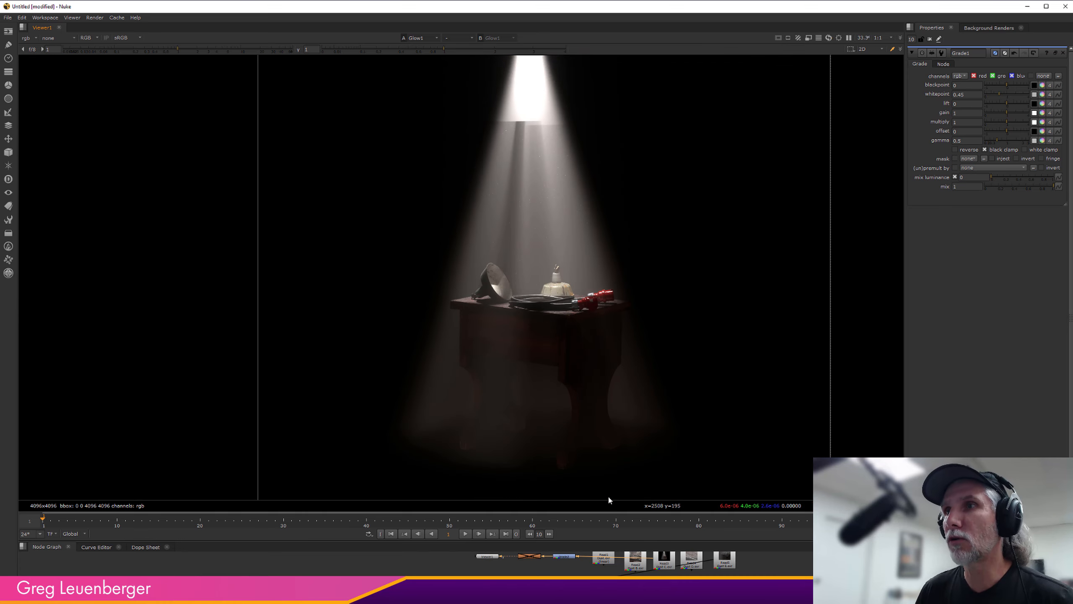
- Reconnect the close-up lamp and cable render to the composite in place of the wide shot
{"action": "left_click", "coordinate": [634, 567]}
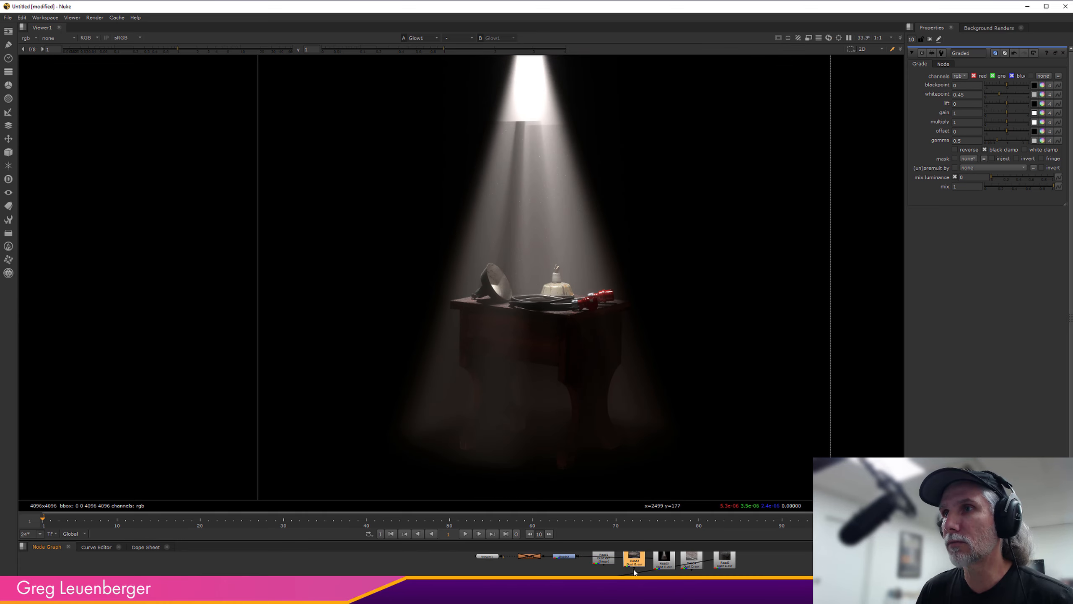
{"action": "left_click_drag", "start_coordinate": [604, 566], "coordinate": [566, 556]}
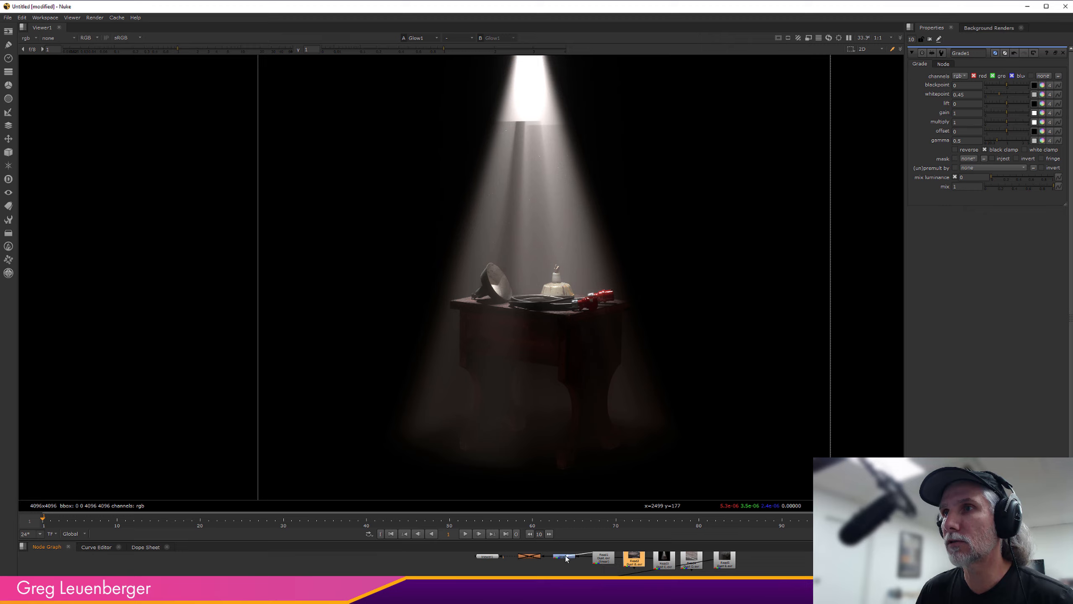
{"action": "scroll", "coordinate": [541, 203], "scroll_direction": "down", "scroll_amount": 3}
{"action": "scroll", "coordinate": [530, 264], "scroll_direction": "up", "scroll_amount": 8}
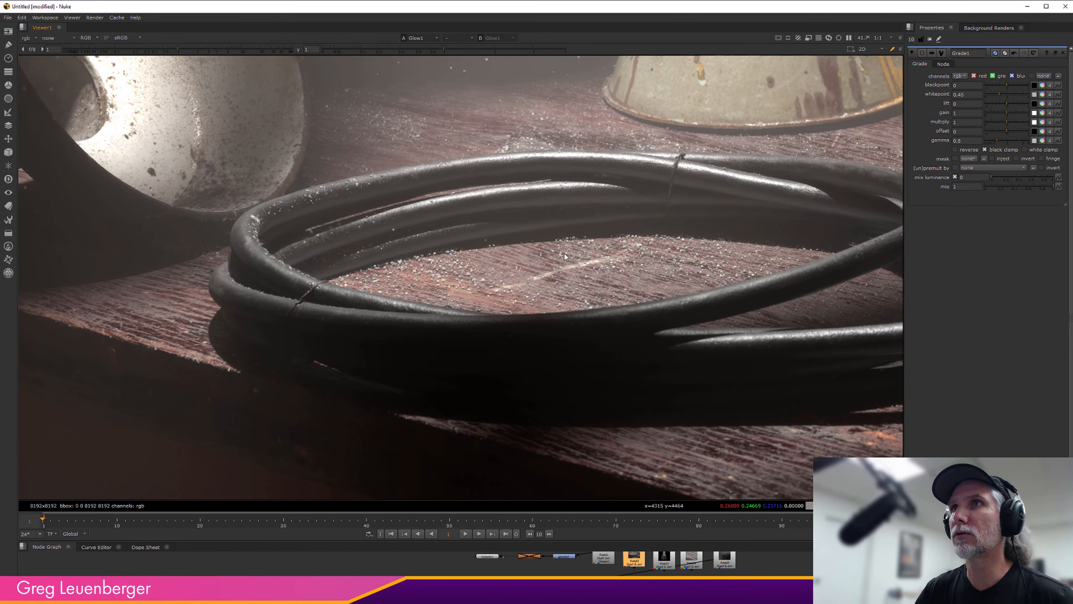
- Examine the dust particles and fibers along the cable coil and the surrounding wooden tabletop
{"action": "middle_click_drag", "start_coordinate": [565, 257], "coordinate": [714, 499]}
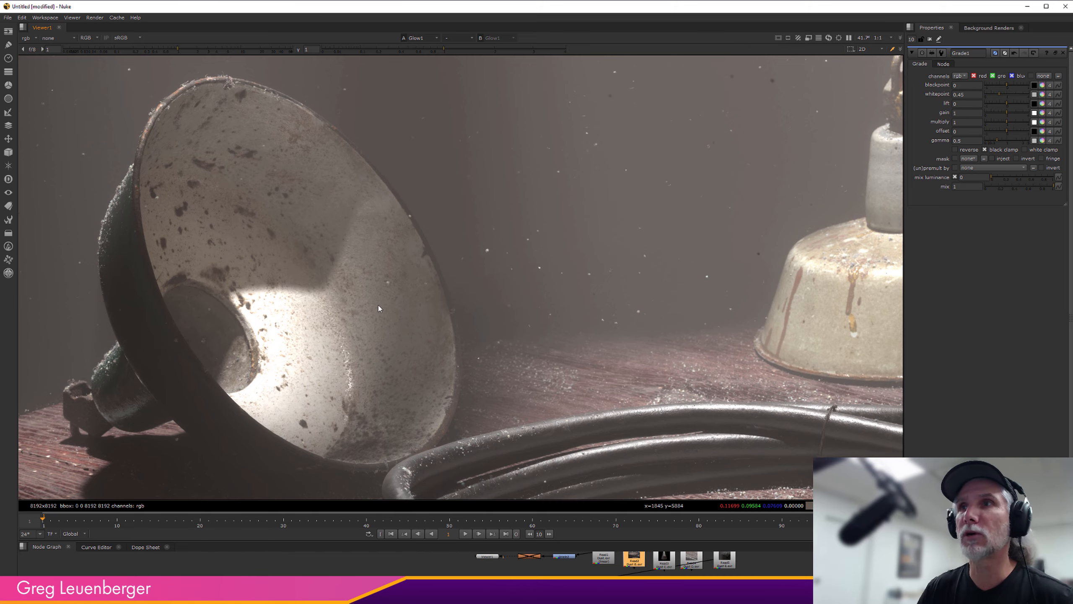
{"action": "scroll", "coordinate": [486, 466], "scroll_direction": "up", "scroll_amount": 5}
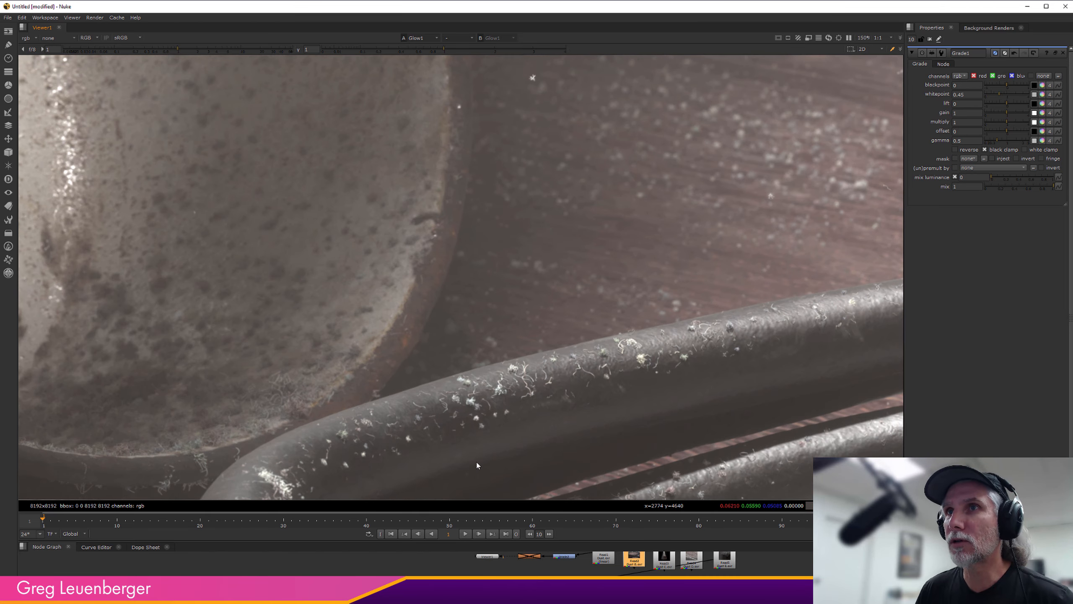
{"action": "middle_click_drag", "start_coordinate": [594, 446], "coordinate": [593, 354]}
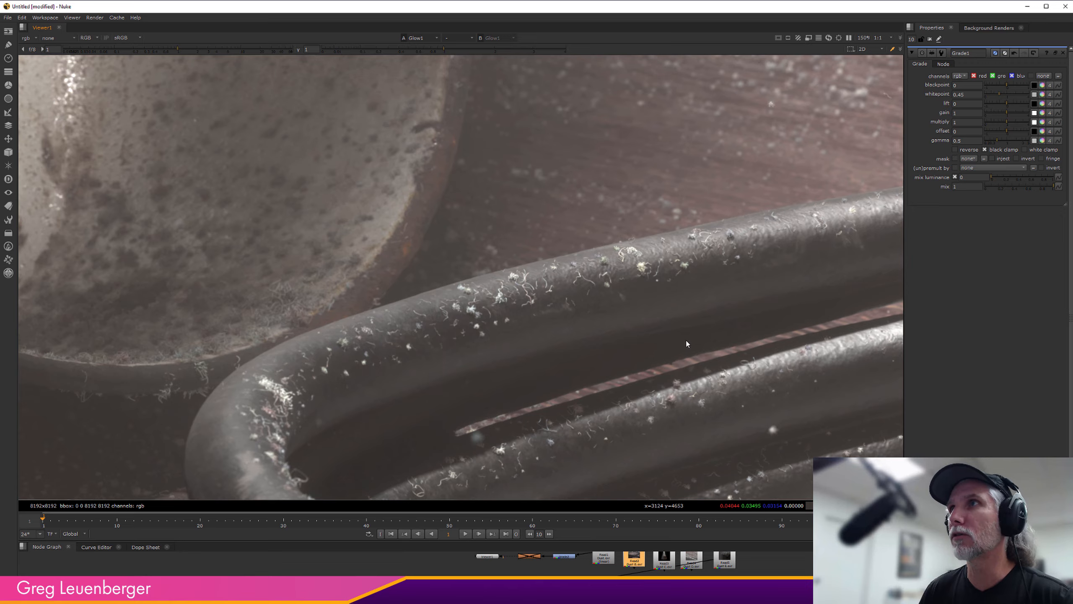
{"action": "middle_click_drag", "start_coordinate": [672, 203], "coordinate": [576, 390]}
{"action": "middle_click_drag", "start_coordinate": [706, 286], "coordinate": [500, 374]}
{"action": "middle_click_drag", "start_coordinate": [740, 440], "coordinate": [482, 241]}
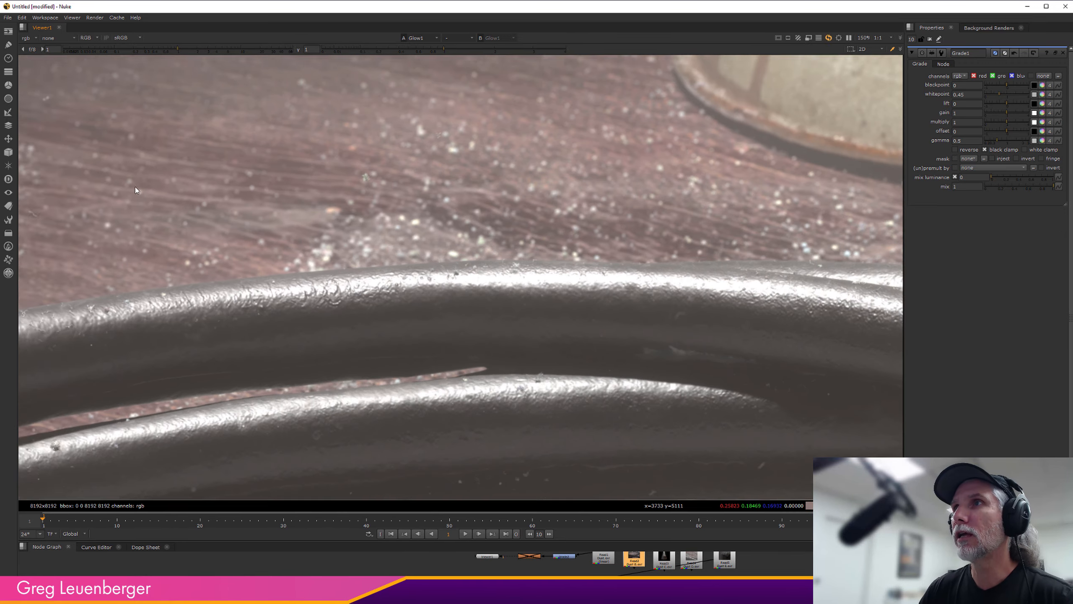
{"action": "middle_click_drag", "start_coordinate": [661, 302], "coordinate": [448, 268]}
{"action": "middle_click_drag", "start_coordinate": [553, 280], "coordinate": [917, 218]}
{"action": "mouse_move", "coordinate": [647, 171]}
{"action": "middle_mouse_down"}
{"action": "mouse_move", "coordinate": [908, 252]}
{"action": "mouse_move", "coordinate": [968, 254]}
{"action": "middle_mouse_up"}
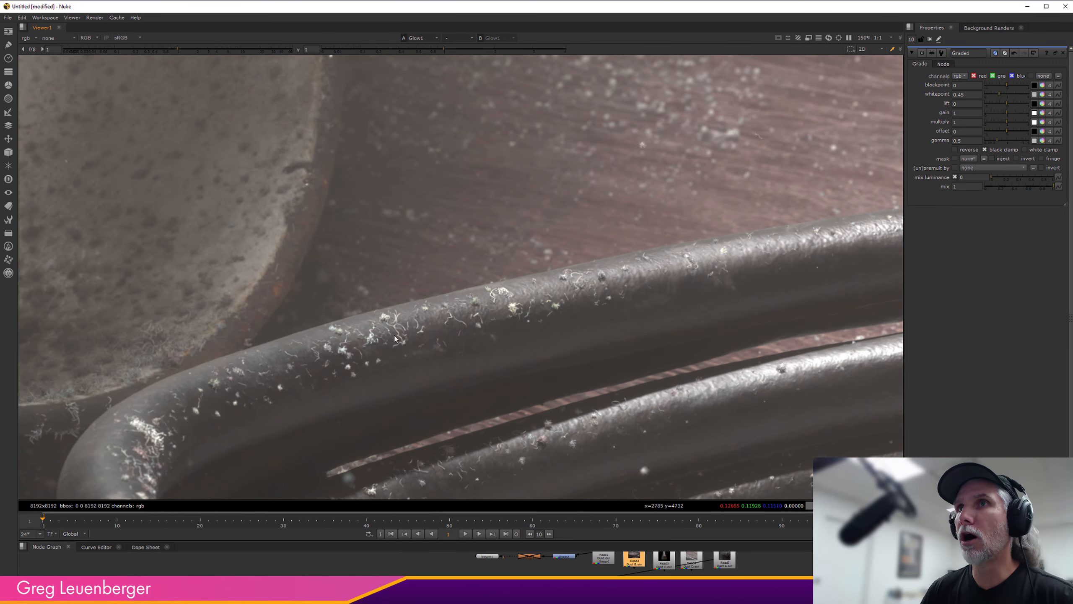
{"action": "middle_click_drag", "start_coordinate": [473, 392], "coordinate": [629, 182]}
{"action": "scroll", "coordinate": [608, 273], "scroll_direction": "down", "scroll_amount": 5}
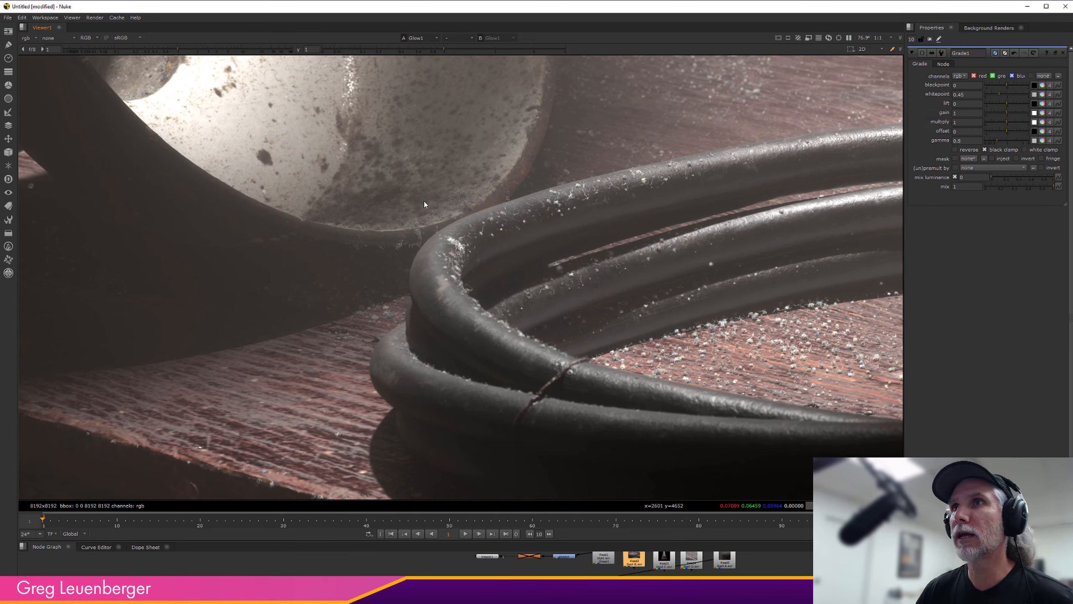
- Examine the dust buildup on the tipped lamp's outer shell, socket end and shade rim
{"action": "mouse_move", "coordinate": [408, 206]}
{"action": "middle_mouse_down"}
{"action": "mouse_move", "coordinate": [513, 416]}
{"action": "mouse_move", "coordinate": [652, 548]}
{"action": "mouse_move", "coordinate": [540, 391]}
{"action": "middle_mouse_up"}
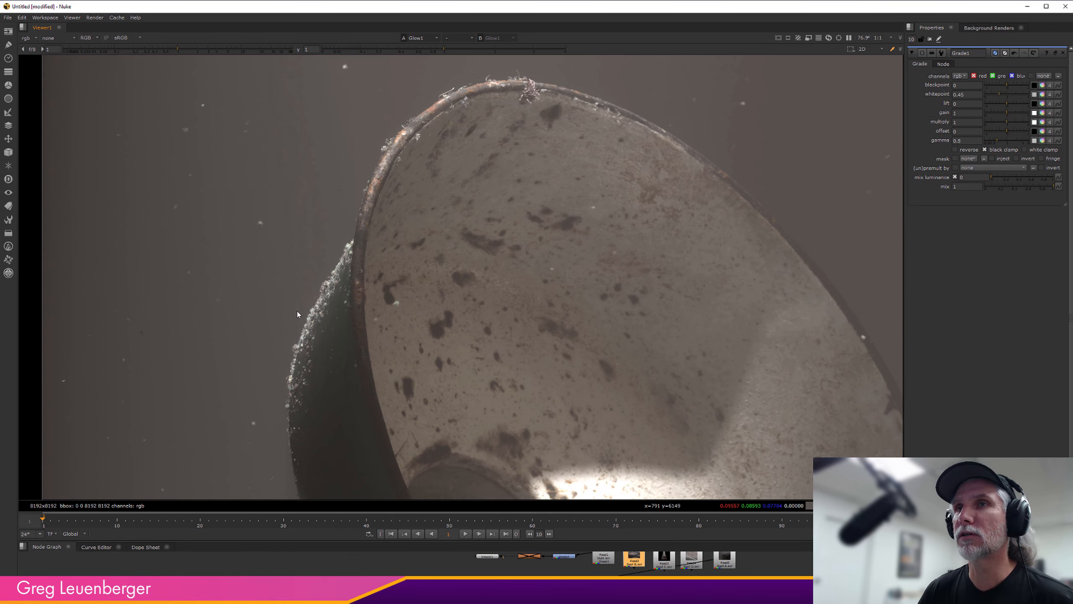
{"action": "scroll", "coordinate": [301, 309], "scroll_direction": "up", "scroll_amount": 5}
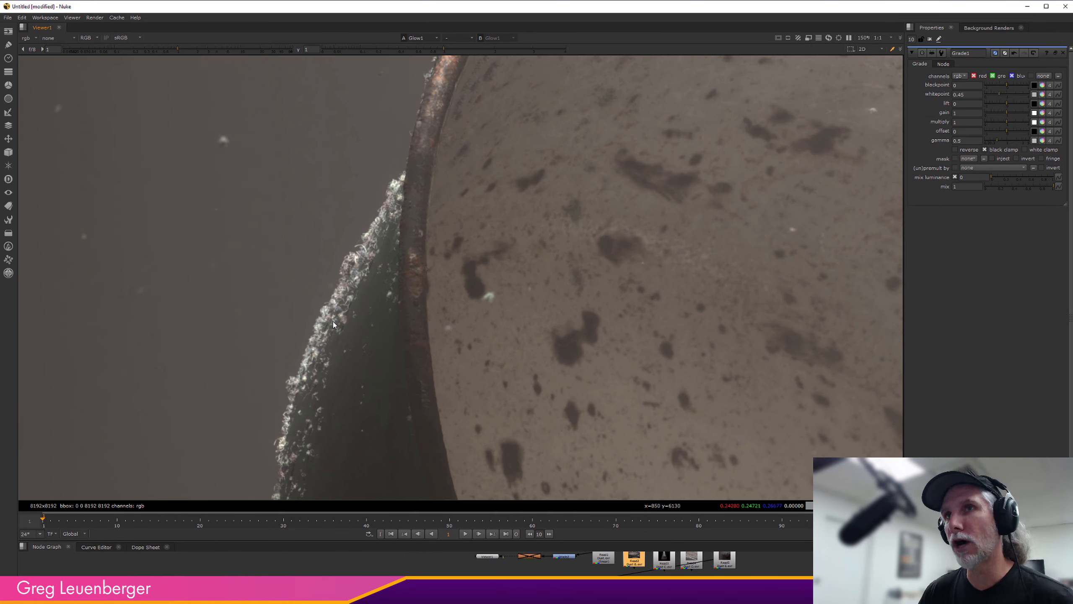
{"action": "scroll", "coordinate": [405, 343], "scroll_direction": "down", "scroll_amount": 7}
{"action": "middle_click_drag", "start_coordinate": [397, 364], "coordinate": [423, 273]}
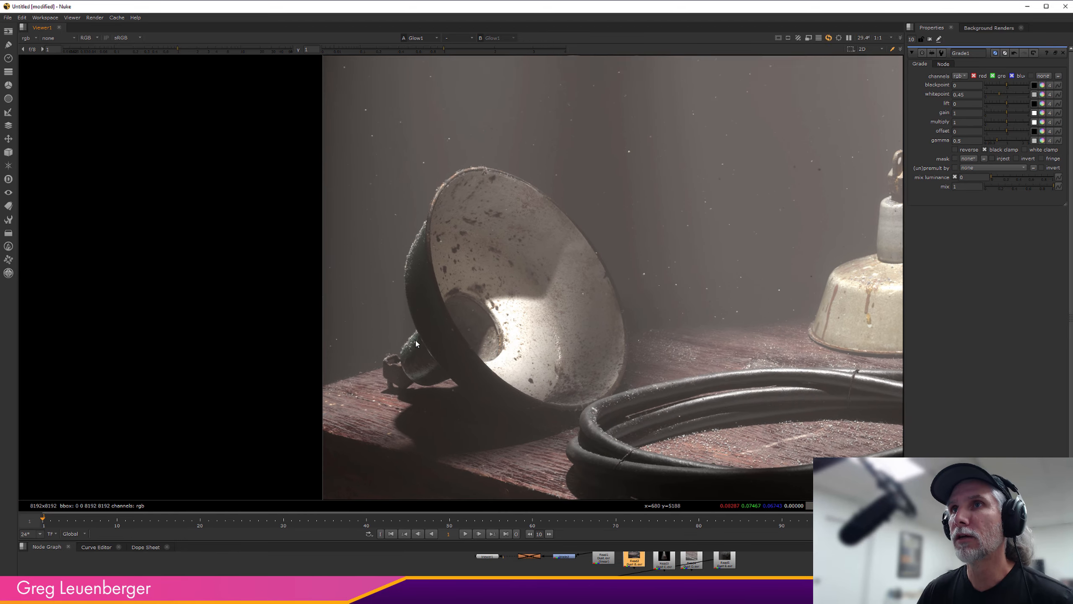
{"action": "scroll", "coordinate": [416, 341], "scroll_direction": "up", "scroll_amount": 4}
{"action": "scroll", "coordinate": [443, 340], "scroll_direction": "up", "scroll_amount": 2}
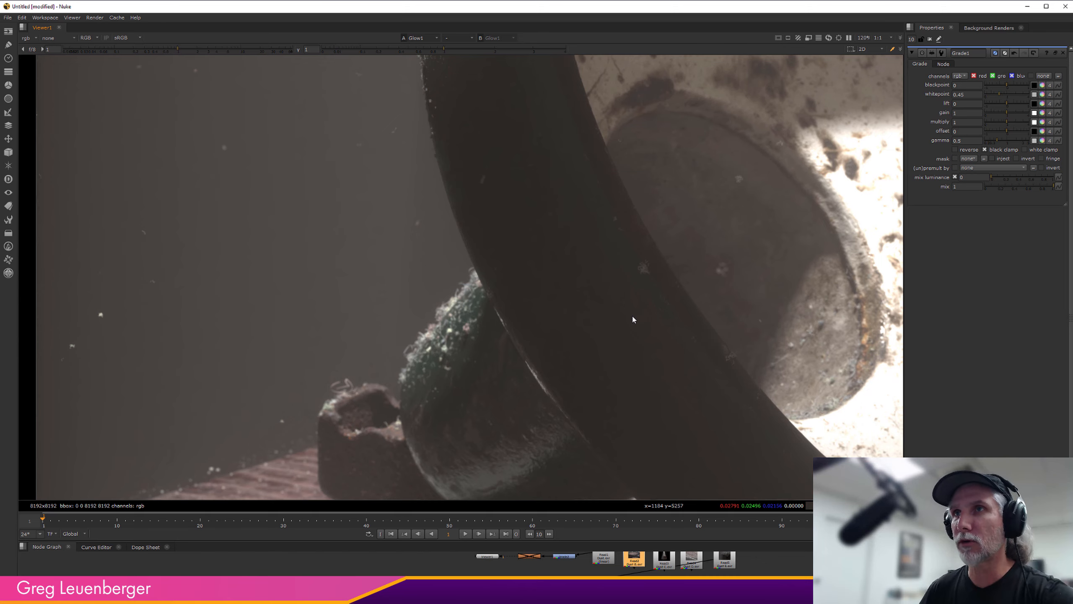
{"action": "scroll", "coordinate": [451, 341], "scroll_direction": "up", "scroll_amount": 1}
{"action": "scroll", "coordinate": [441, 346], "scroll_direction": "down", "scroll_amount": 4}
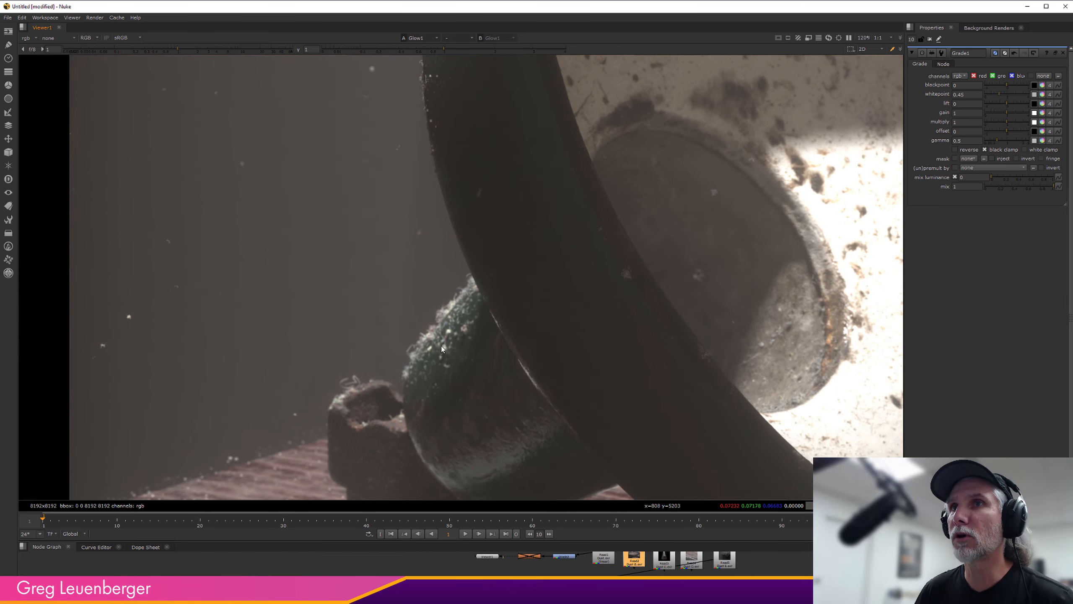
{"action": "middle_click_drag", "start_coordinate": [567, 227], "coordinate": [537, 495]}
{"action": "middle_click_drag", "start_coordinate": [608, 240], "coordinate": [440, 417]}
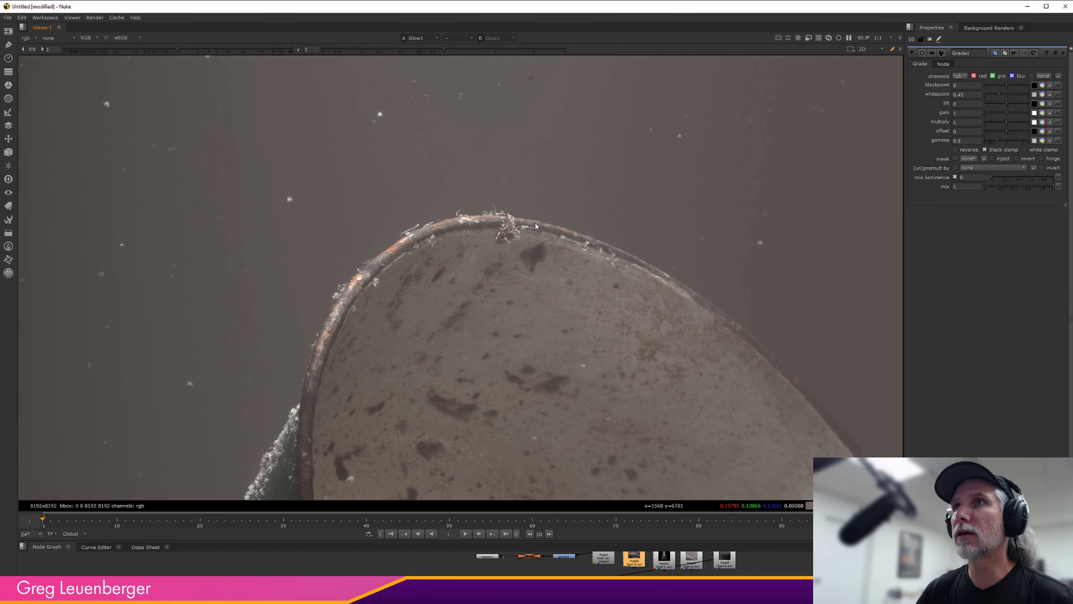
{"action": "scroll", "coordinate": [515, 208], "scroll_direction": "up", "scroll_amount": 5}
- Examine the dust on the upright lamp's neck, hook and shade
{"action": "middle_click_drag", "start_coordinate": [695, 333], "coordinate": [476, 334], "text": "alt"}
{"action": "middle_click_drag", "start_coordinate": [789, 394], "coordinate": [372, 305]}
{"action": "middle_click_drag", "start_coordinate": [463, 233], "coordinate": [564, 238], "text": "alt"}
{"action": "middle_click_drag", "start_coordinate": [600, 397], "coordinate": [651, 402], "text": "alt"}
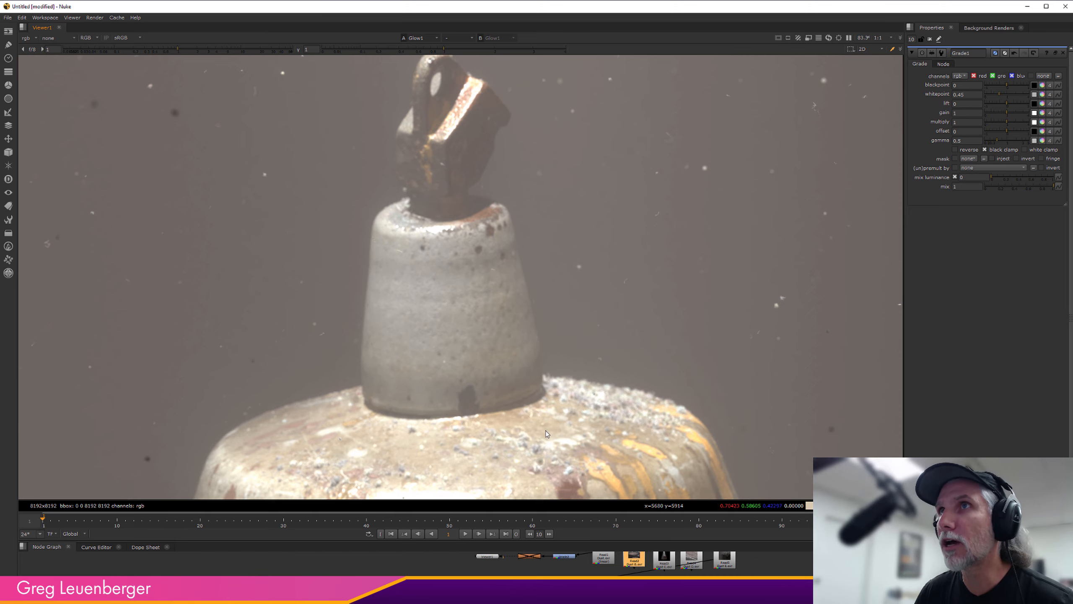
{"action": "middle_click_drag", "start_coordinate": [650, 351], "coordinate": [871, 339], "text": "alt"}
{"action": "middle_click_drag", "start_coordinate": [595, 347], "coordinate": [612, 337], "text": "alt"}
- Examine the airborne dust specks and fibers floating between the two lamps, then review the full frame
{"action": "scroll", "coordinate": [611, 338], "scroll_direction": "down", "scroll_amount": 2}
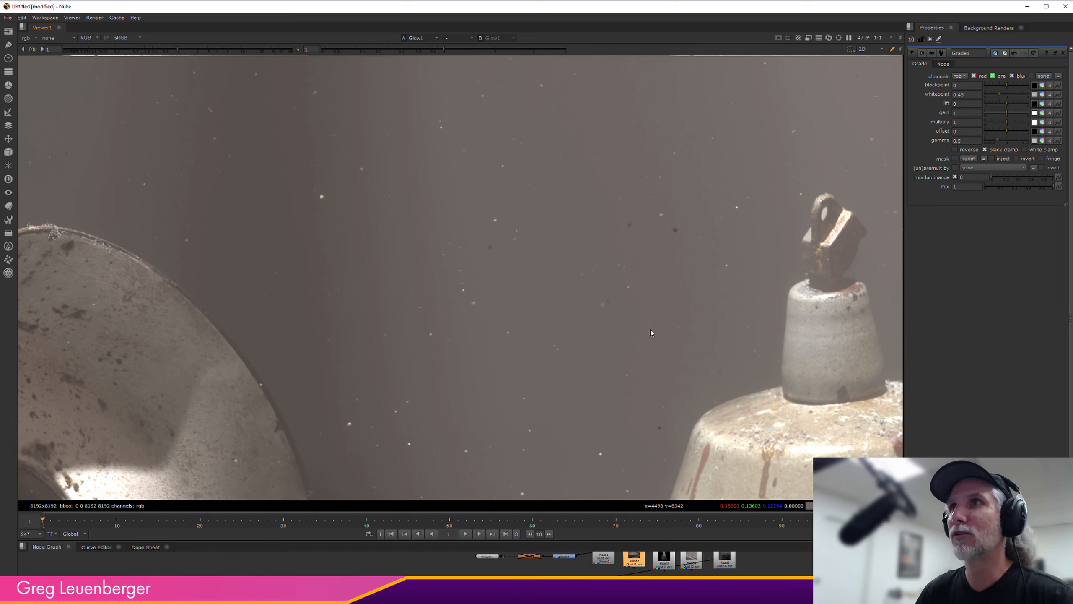
{"action": "middle_click_drag", "start_coordinate": [641, 315], "coordinate": [664, 431]}
{"action": "middle_click_drag", "start_coordinate": [571, 292], "coordinate": [592, 286]}
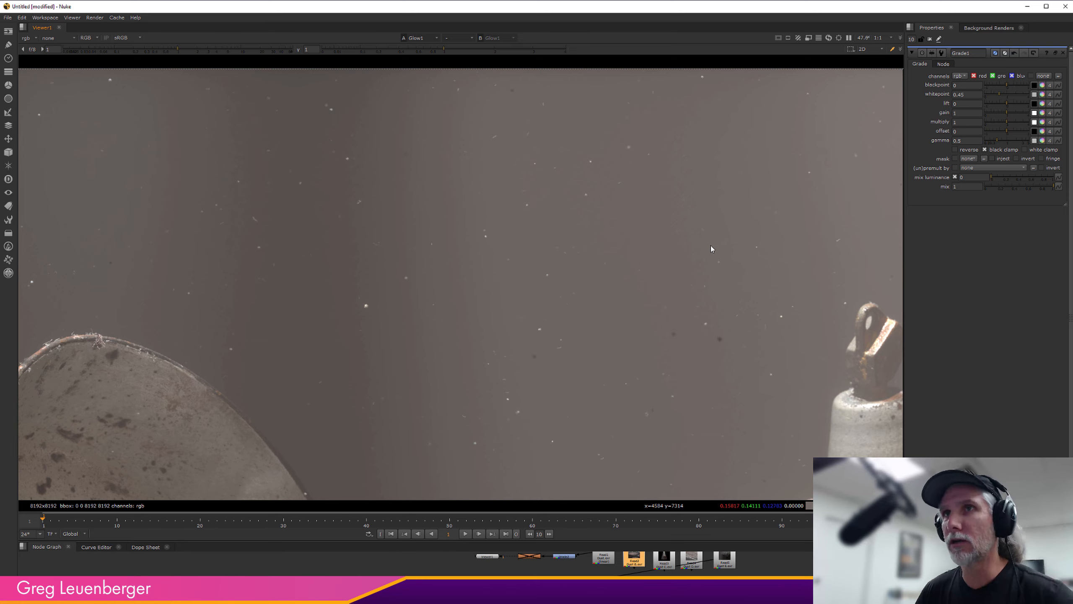
{"action": "scroll", "coordinate": [307, 218], "scroll_direction": "up", "scroll_amount": 7}
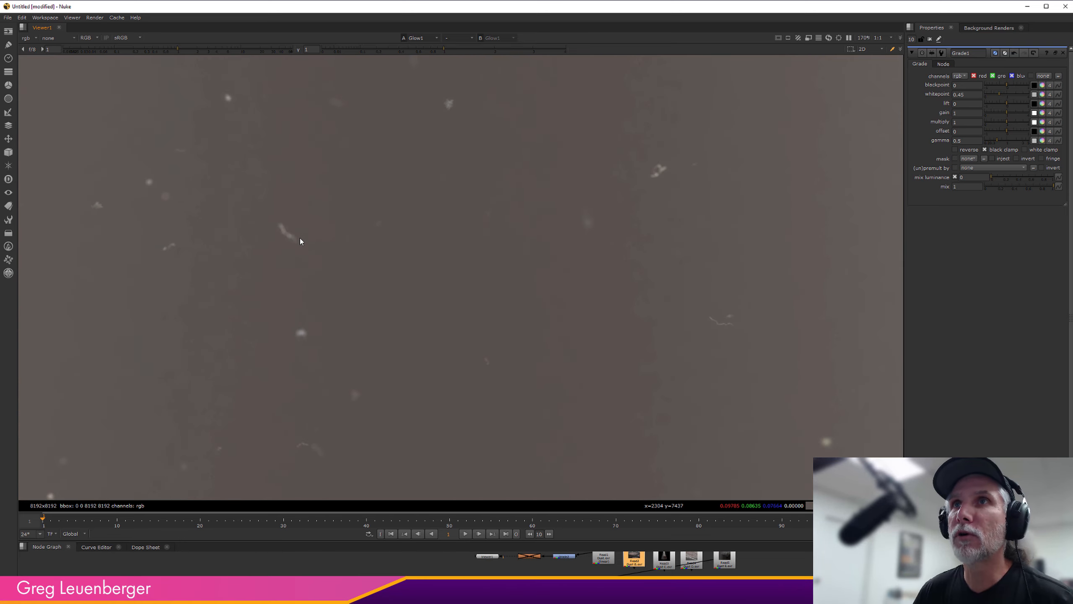
{"action": "scroll", "coordinate": [623, 337], "scroll_direction": "down", "scroll_amount": 2}
{"action": "middle_click_drag", "start_coordinate": [742, 385], "coordinate": [668, 104]}
{"action": "middle_click_drag", "start_coordinate": [622, 370], "coordinate": [502, 179]}
{"action": "middle_click_drag", "start_coordinate": [536, 223], "coordinate": [333, 226]}
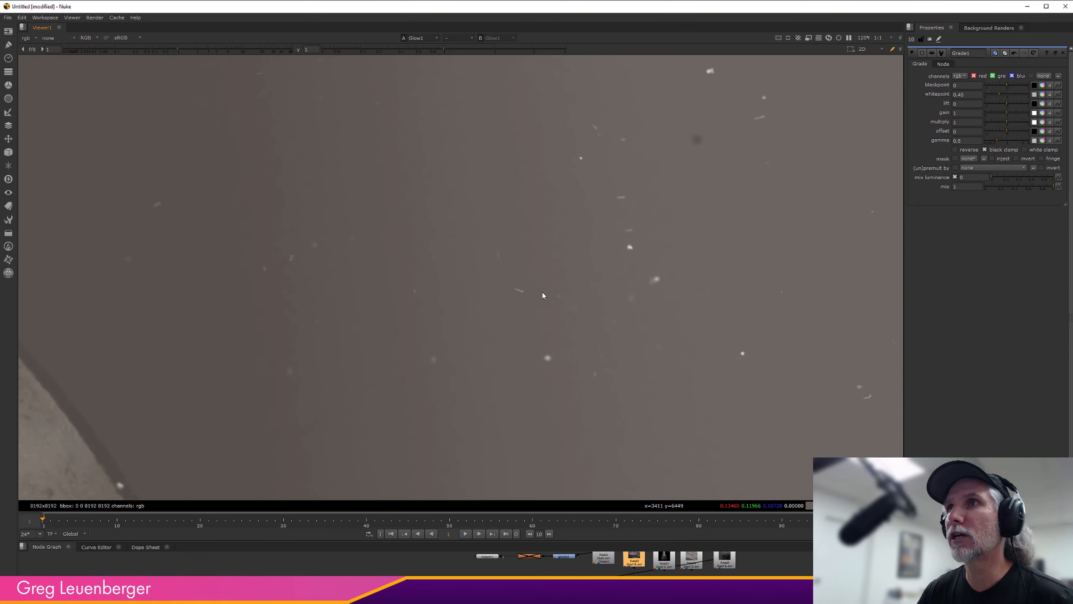
{"action": "scroll", "coordinate": [530, 293], "scroll_direction": "up", "scroll_amount": 5}
{"action": "scroll", "coordinate": [511, 284], "scroll_direction": "down", "scroll_amount": 1}
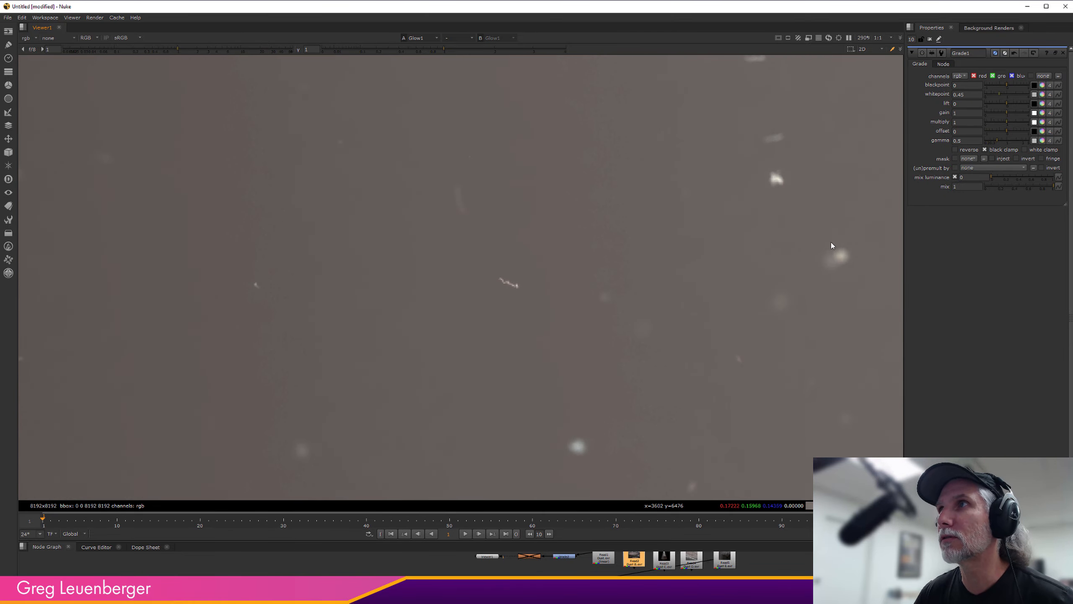
{"action": "scroll", "coordinate": [690, 261], "scroll_direction": "down", "scroll_amount": 8}
{"action": "scroll", "coordinate": [685, 307], "scroll_direction": "up", "scroll_amount": 5}
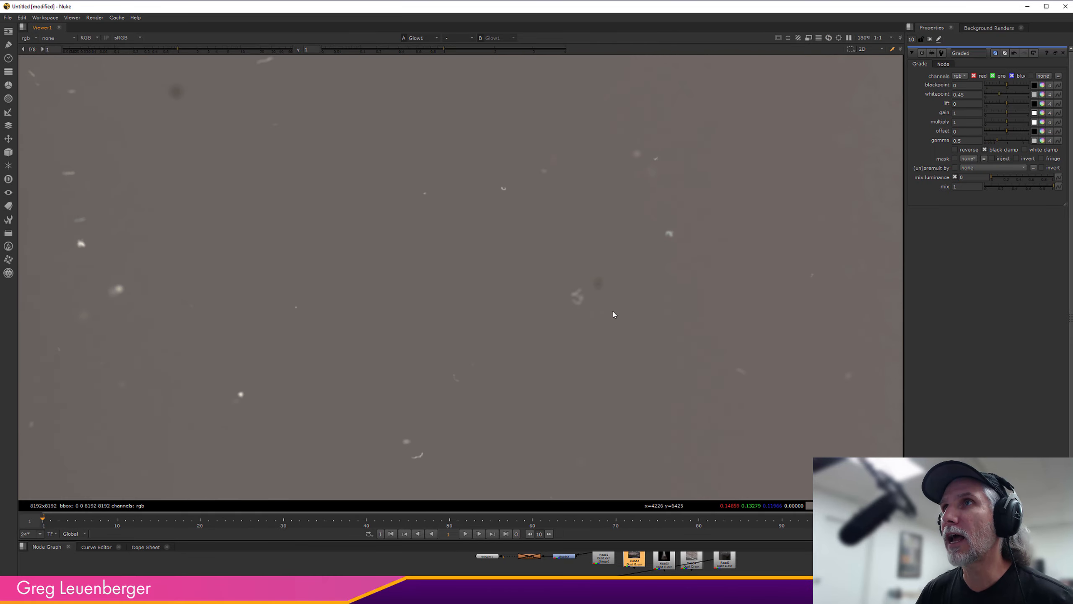
{"action": "scroll", "coordinate": [570, 331], "scroll_direction": "down", "scroll_amount": 9}
{"action": "middle_click_drag", "start_coordinate": [550, 321], "coordinate": [471, 231]}
{"action": "scroll", "coordinate": [471, 234], "scroll_direction": "down", "scroll_amount": 3}
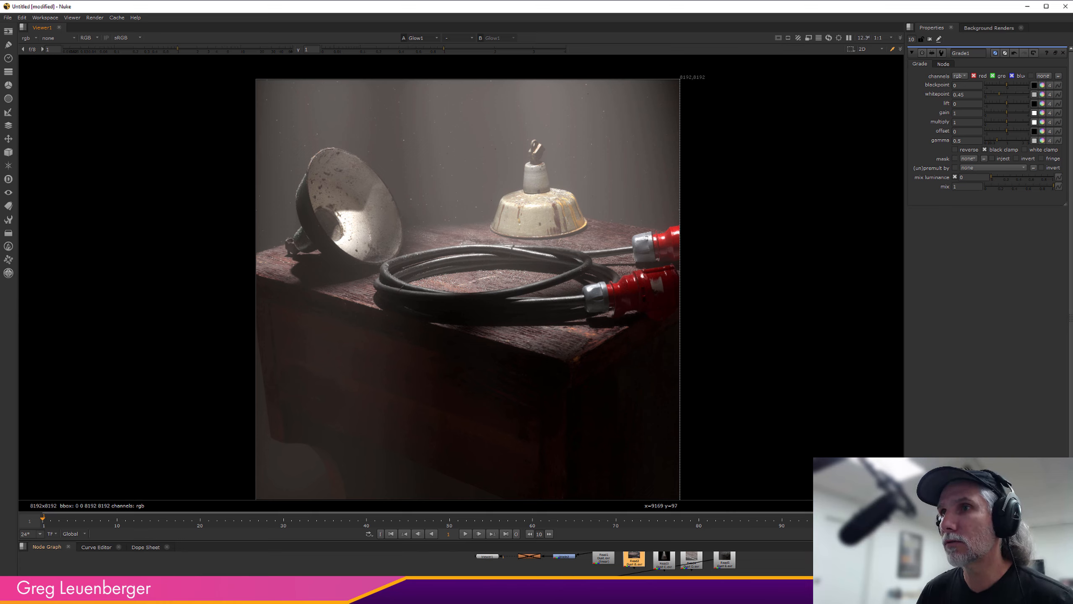
- Display the Grade1 node's output in the viewer and inspect the dust inside the cable coil
{"action": "left_click_drag", "start_coordinate": [553, 587], "coordinate": [507, 588]}
{"action": "key", "text": "1"}
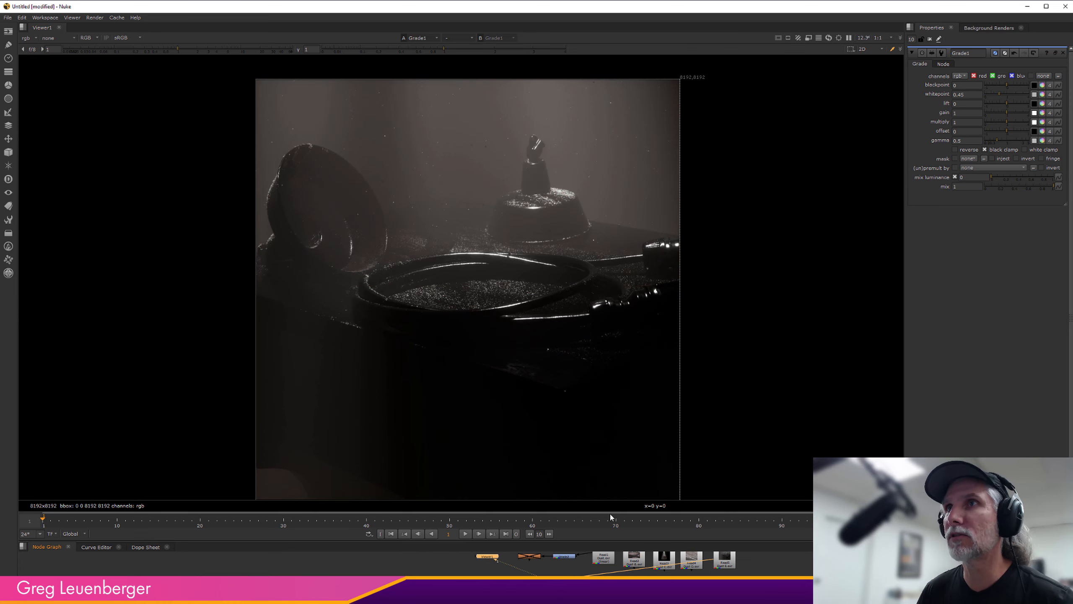
{"action": "scroll", "coordinate": [473, 281], "scroll_direction": "up", "scroll_amount": 5}
{"action": "scroll", "coordinate": [523, 280], "scroll_direction": "up", "scroll_amount": 1}
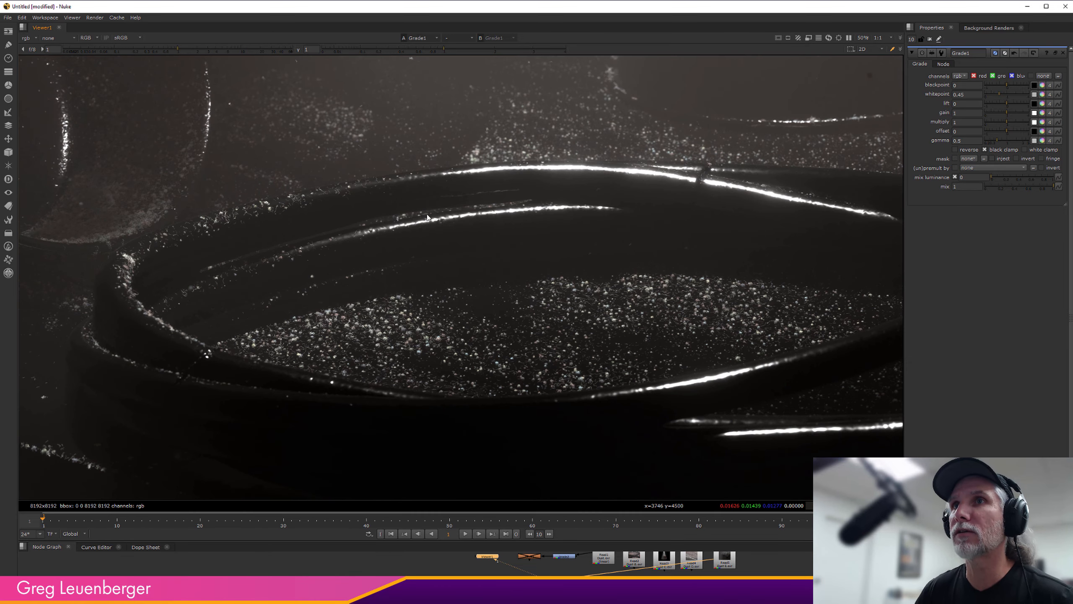
- Examine the graded dust render on the tipped lamp, across the full frame and inside the cable coil
{"action": "middle_click_drag", "start_coordinate": [448, 226], "coordinate": [644, 396]}
{"action": "middle_click_drag", "start_coordinate": [305, 252], "coordinate": [472, 334]}
{"action": "middle_click_drag", "start_coordinate": [351, 277], "coordinate": [578, 363]}
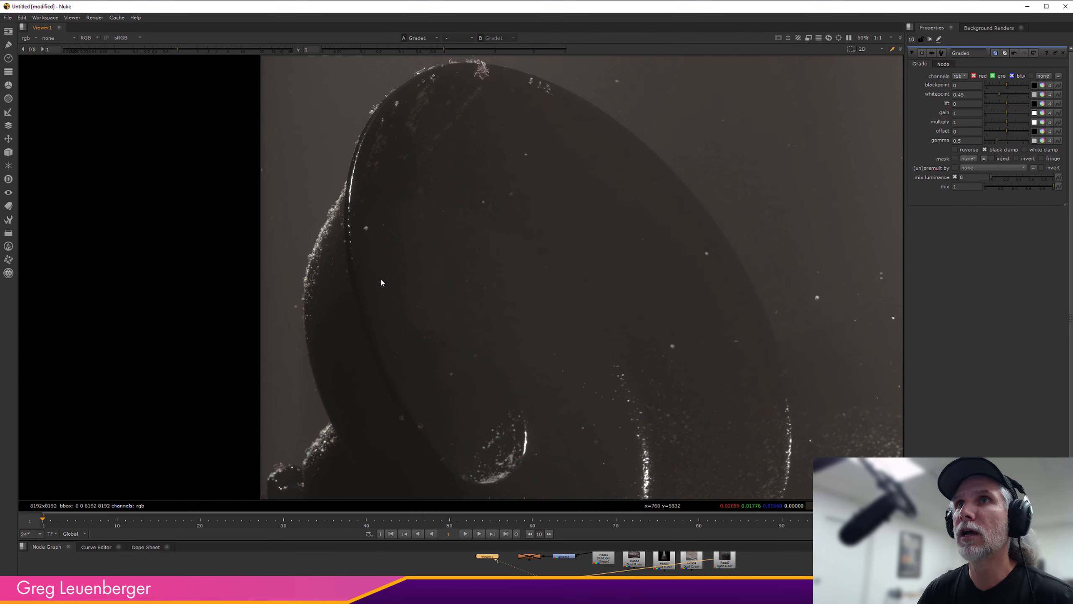
{"action": "scroll", "coordinate": [307, 241], "scroll_direction": "up", "scroll_amount": 1}
{"action": "scroll", "coordinate": [307, 241], "scroll_direction": "down", "scroll_amount": 2}
{"action": "middle_click_drag", "start_coordinate": [686, 428], "coordinate": [451, 257]}
{"action": "scroll", "coordinate": [529, 347], "scroll_direction": "down", "scroll_amount": 4}
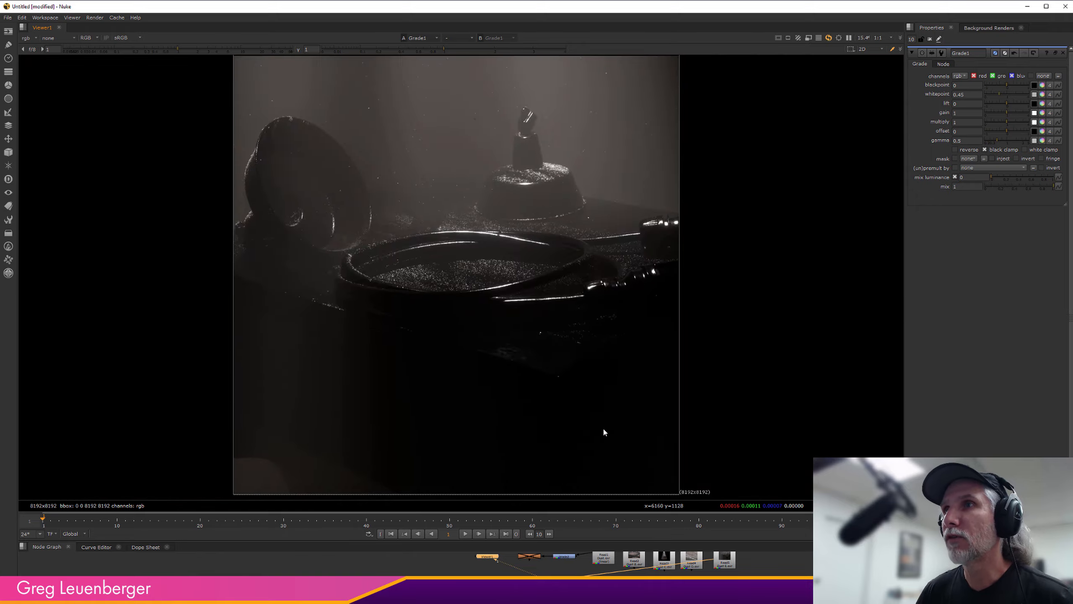
{"action": "scroll", "coordinate": [583, 421], "scroll_direction": "up", "scroll_amount": 1}
{"action": "scroll", "coordinate": [478, 317], "scroll_direction": "up", "scroll_amount": 7}
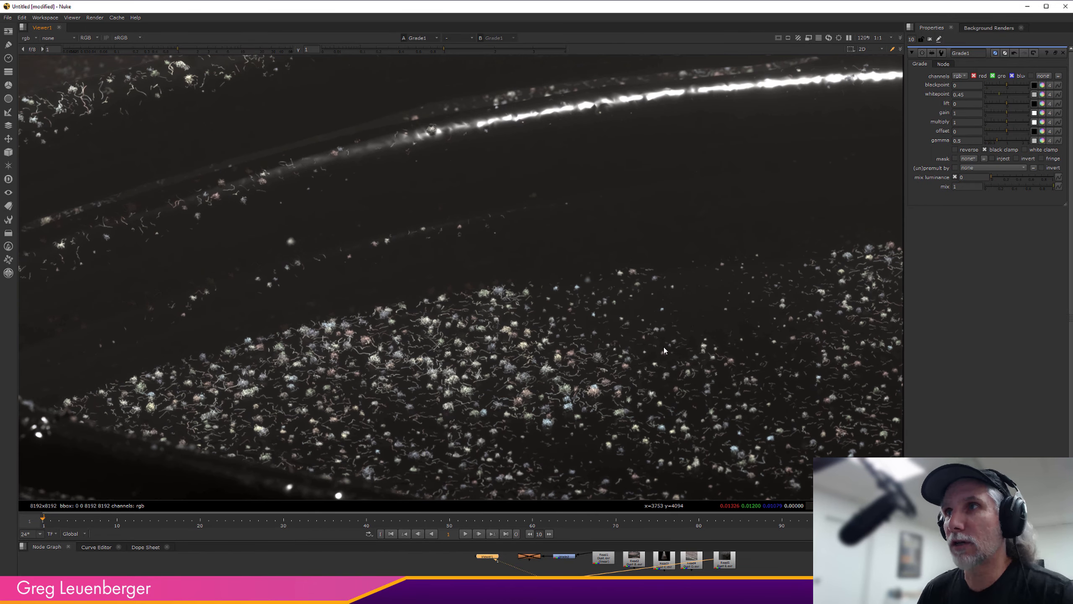
- Examine the graded dust clumps and fibers inside the cable coil and along its outer rim
{"action": "scroll", "coordinate": [315, 425], "scroll_direction": "up", "scroll_amount": 1}
{"action": "scroll", "coordinate": [334, 422], "scroll_direction": "up", "scroll_amount": 2}
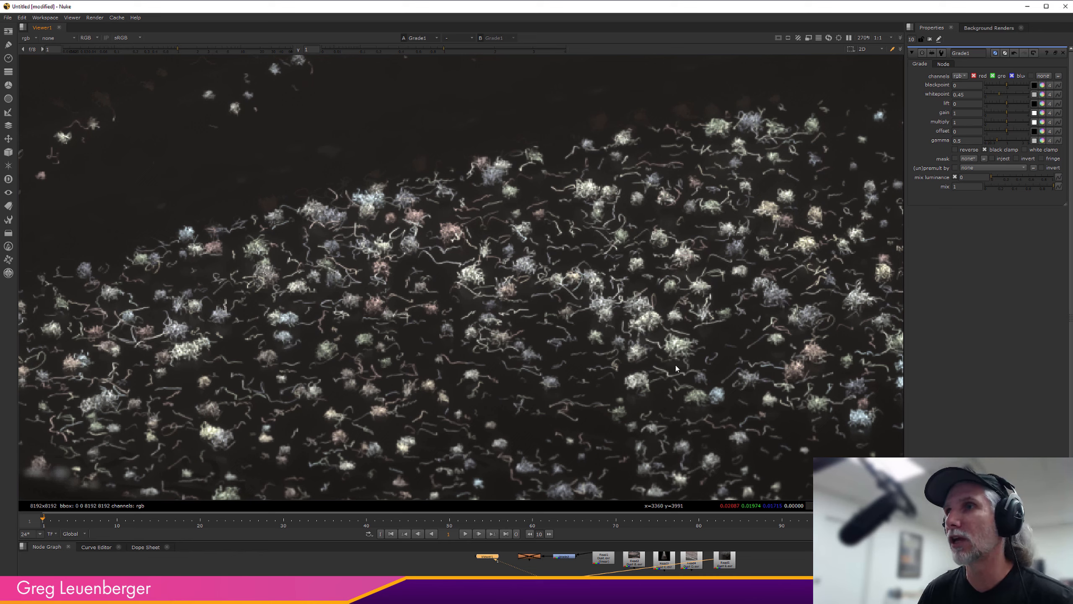
{"action": "scroll", "coordinate": [659, 412], "scroll_direction": "down", "scroll_amount": 5}
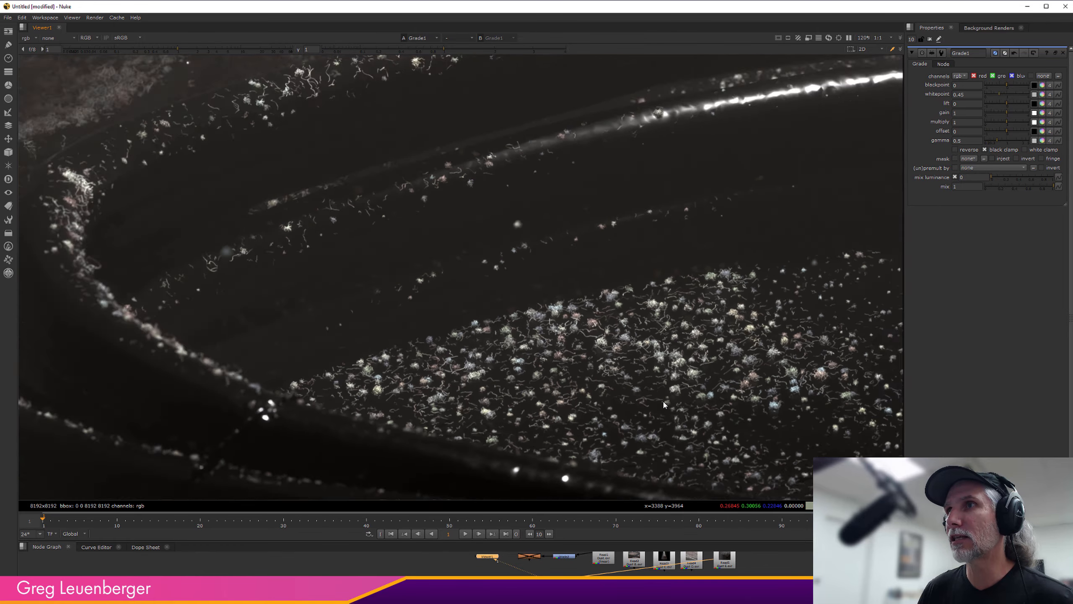
{"action": "scroll", "coordinate": [291, 262], "scroll_direction": "up", "scroll_amount": 3}
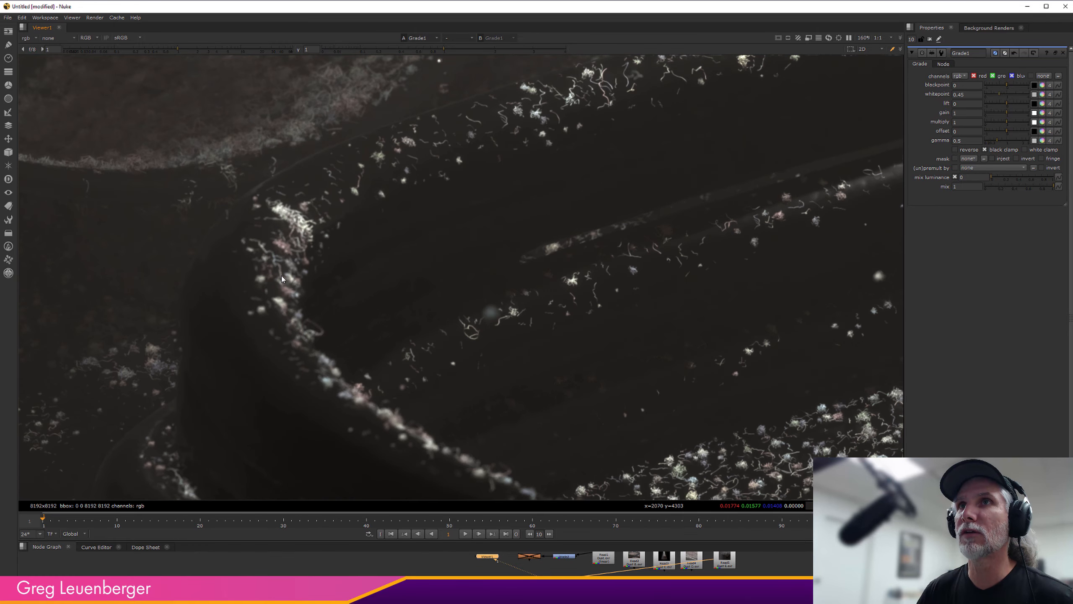
{"action": "scroll", "coordinate": [329, 229], "scroll_direction": "up", "scroll_amount": 2}
{"action": "scroll", "coordinate": [515, 291], "scroll_direction": "down", "scroll_amount": 6}
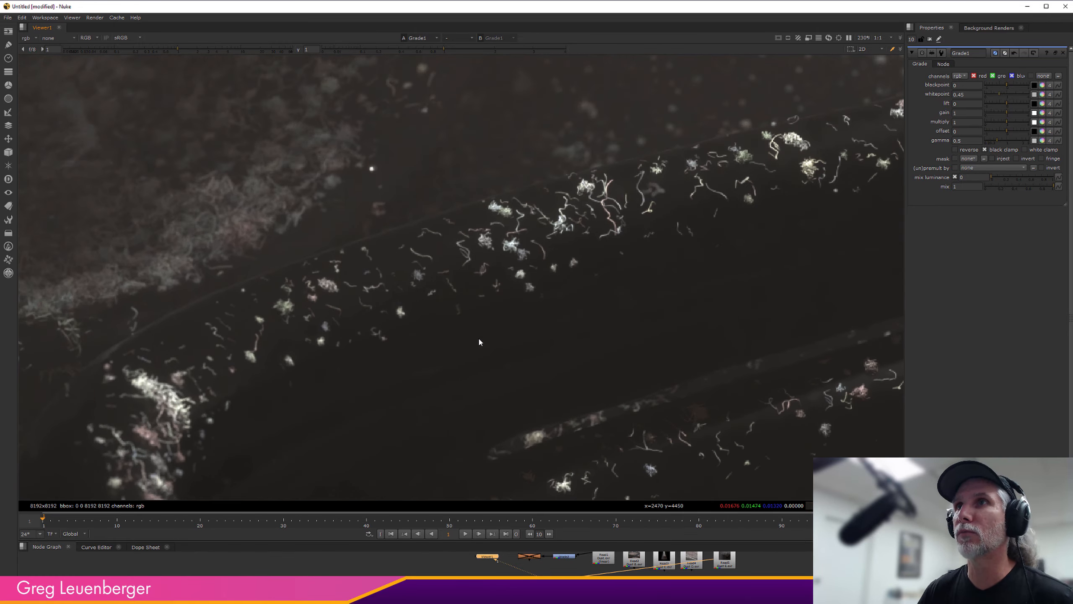
{"action": "scroll", "coordinate": [568, 344], "scroll_direction": "up", "scroll_amount": 6}
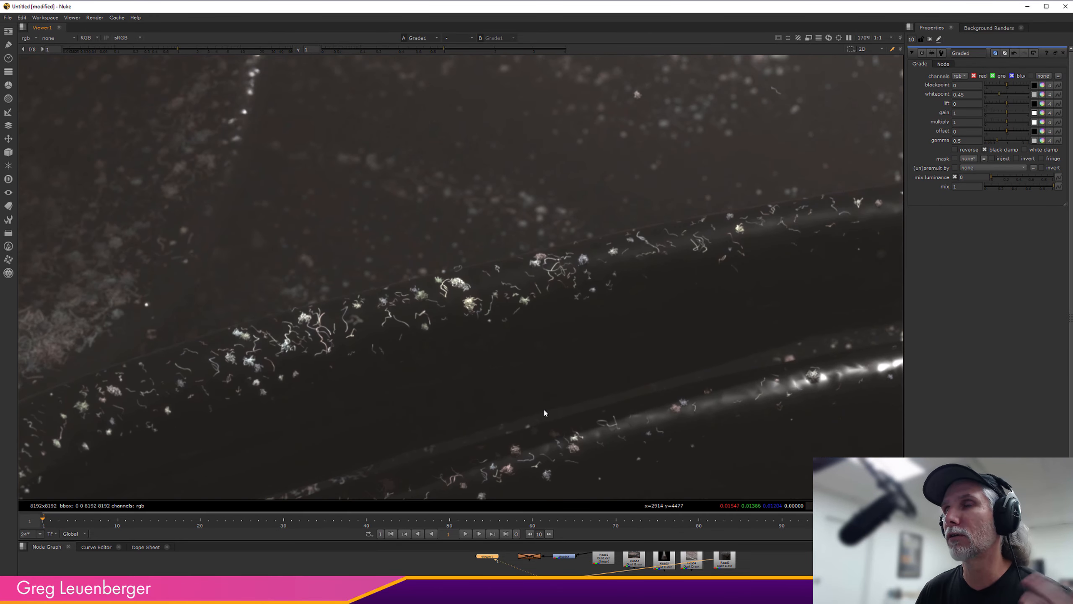
{"action": "middle_click_drag", "start_coordinate": [737, 360], "coordinate": [528, 420]}
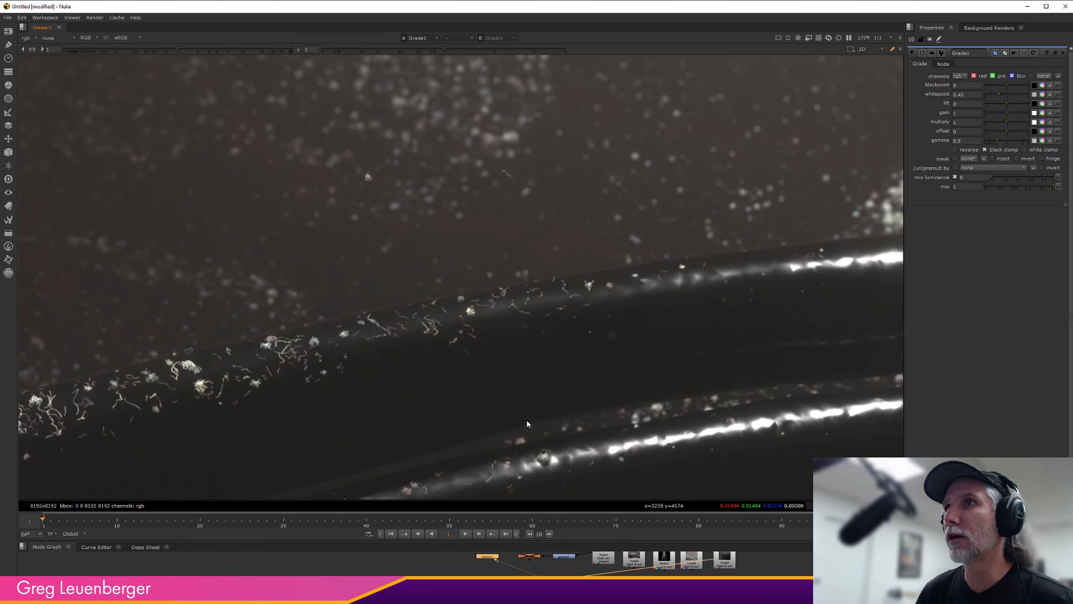
{"action": "middle_click_drag", "start_coordinate": [789, 333], "coordinate": [465, 378]}
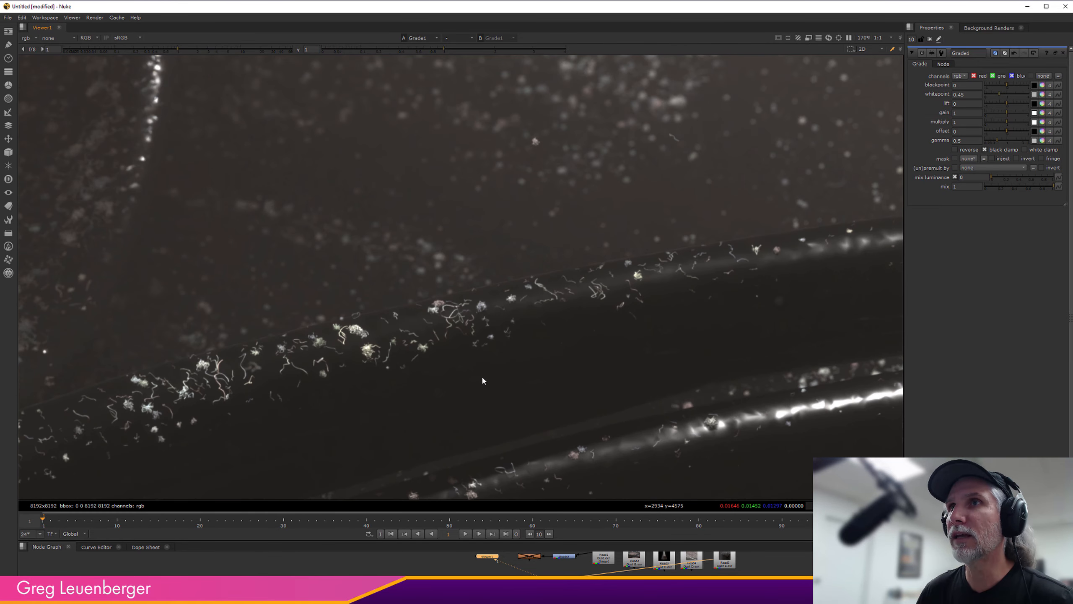
{"action": "middle_click_drag", "start_coordinate": [258, 411], "coordinate": [597, 354]}
{"action": "middle_click_drag", "start_coordinate": [480, 390], "coordinate": [595, 344]}
{"action": "middle_click_drag", "start_coordinate": [556, 308], "coordinate": [743, 407]}
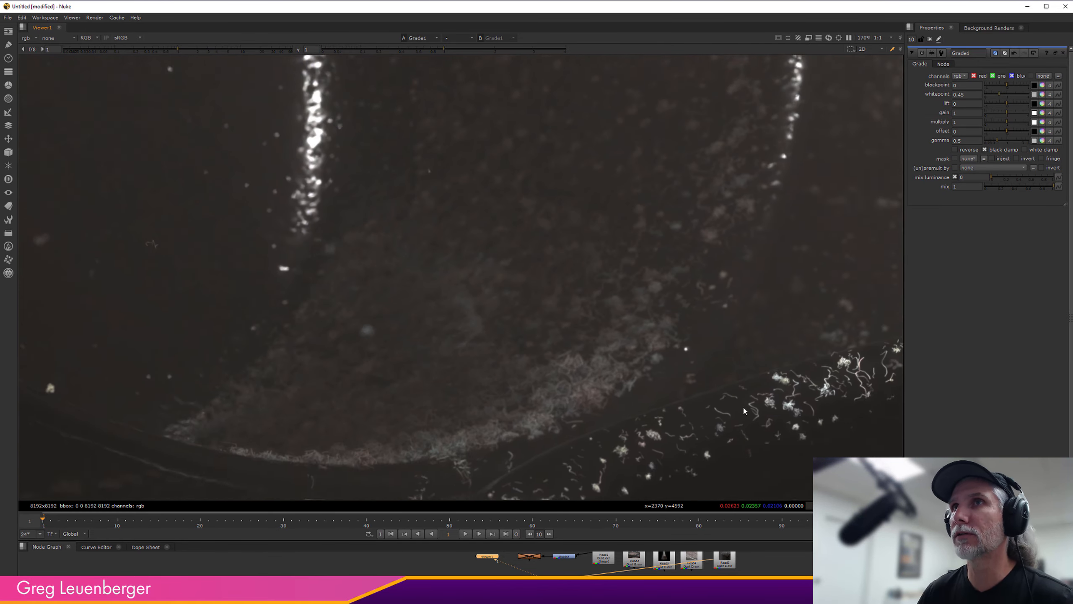
- Examine the graded dust around the tipped lamp's rim and shade, including the clump at the top of the rim
{"action": "middle_click_drag", "start_coordinate": [420, 275], "coordinate": [710, 549]}
{"action": "middle_click_drag", "start_coordinate": [401, 186], "coordinate": [642, 433]}
{"action": "middle_click_drag", "start_coordinate": [373, 167], "coordinate": [625, 421]}
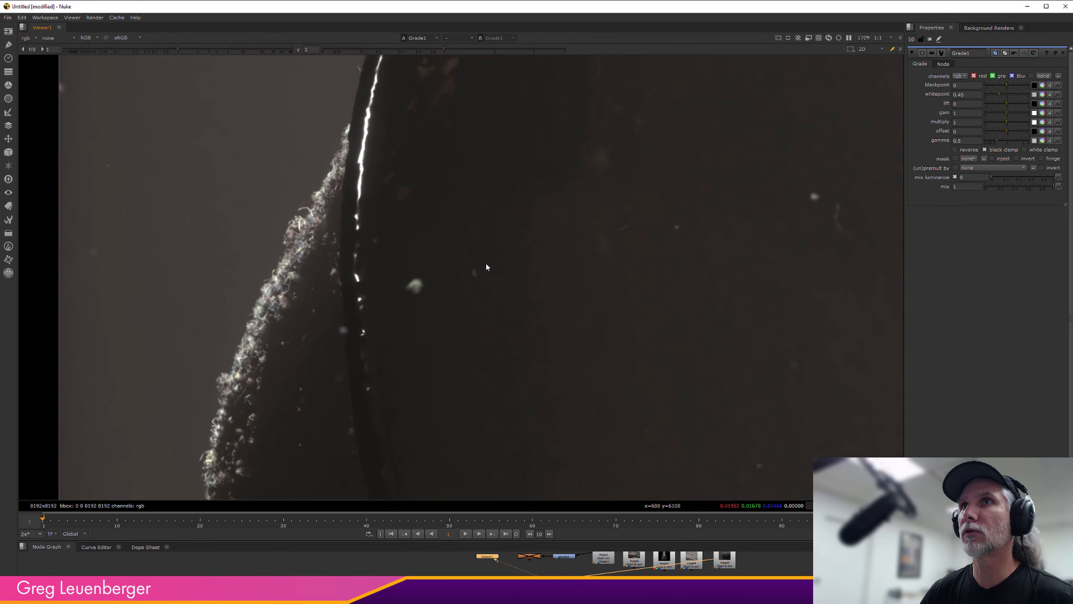
{"action": "middle_click_drag", "start_coordinate": [486, 267], "coordinate": [650, 271]}
{"action": "middle_click_drag", "start_coordinate": [491, 233], "coordinate": [509, 208]}
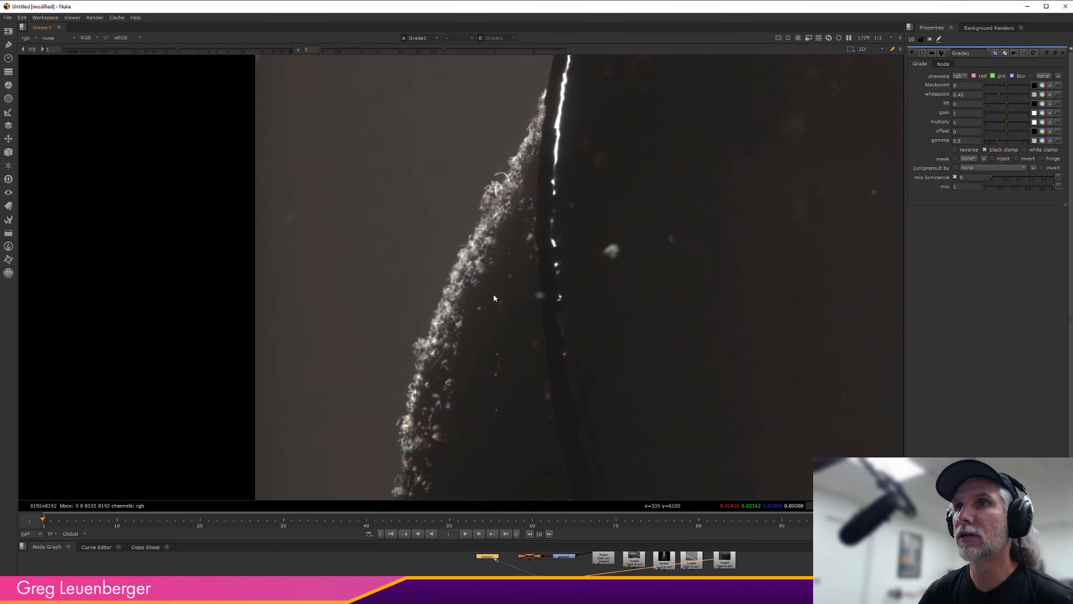
{"action": "middle_click_drag", "start_coordinate": [672, 101], "coordinate": [569, 390]}
{"action": "middle_click_drag", "start_coordinate": [771, 83], "coordinate": [536, 305]}
{"action": "scroll", "coordinate": [691, 226], "scroll_direction": "up", "scroll_amount": 1}
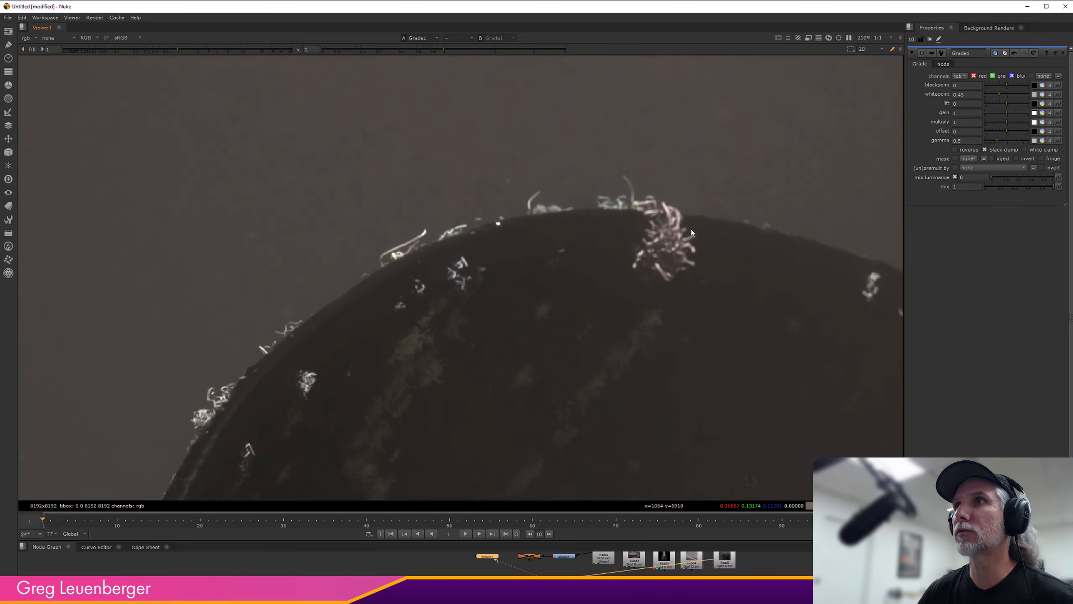
{"action": "scroll", "coordinate": [702, 286], "scroll_direction": "down", "scroll_amount": 5}
{"action": "middle_click_drag", "start_coordinate": [715, 355], "coordinate": [518, 262]}
{"action": "scroll", "coordinate": [568, 285], "scroll_direction": "up", "scroll_amount": 3}
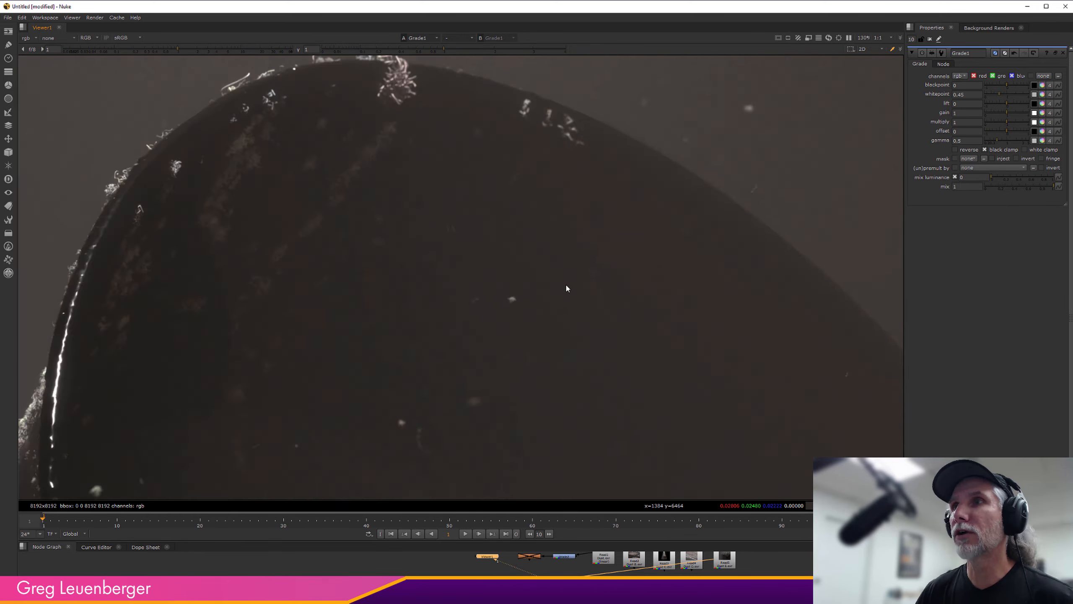
- Review the graded dust pass across both lamps and the cable coil, out to the full frame
{"action": "scroll", "coordinate": [572, 296], "scroll_direction": "down", "scroll_amount": 4}
{"action": "middle_click_drag", "start_coordinate": [618, 405], "coordinate": [629, 269]}
{"action": "scroll", "coordinate": [630, 269], "scroll_direction": "down", "scroll_amount": 5}
{"action": "middle_click_drag", "start_coordinate": [766, 315], "coordinate": [451, 308]}
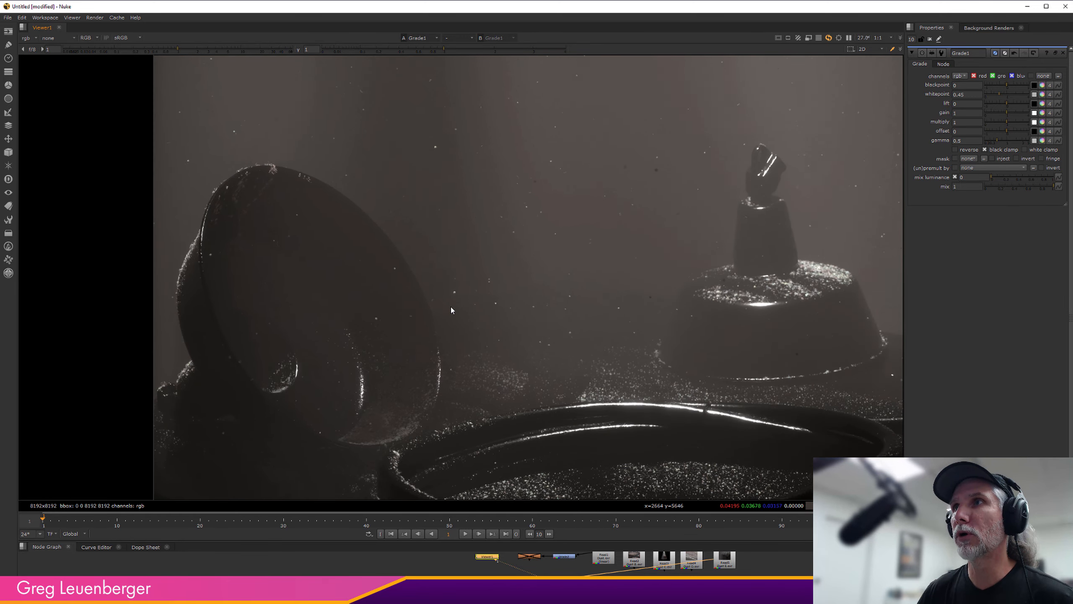
{"action": "scroll", "coordinate": [499, 309], "scroll_direction": "down", "scroll_amount": 3}
{"action": "middle_click_drag", "start_coordinate": [577, 299], "coordinate": [502, 201]}
{"action": "scroll", "coordinate": [579, 308], "scroll_direction": "down", "scroll_amount": 2}
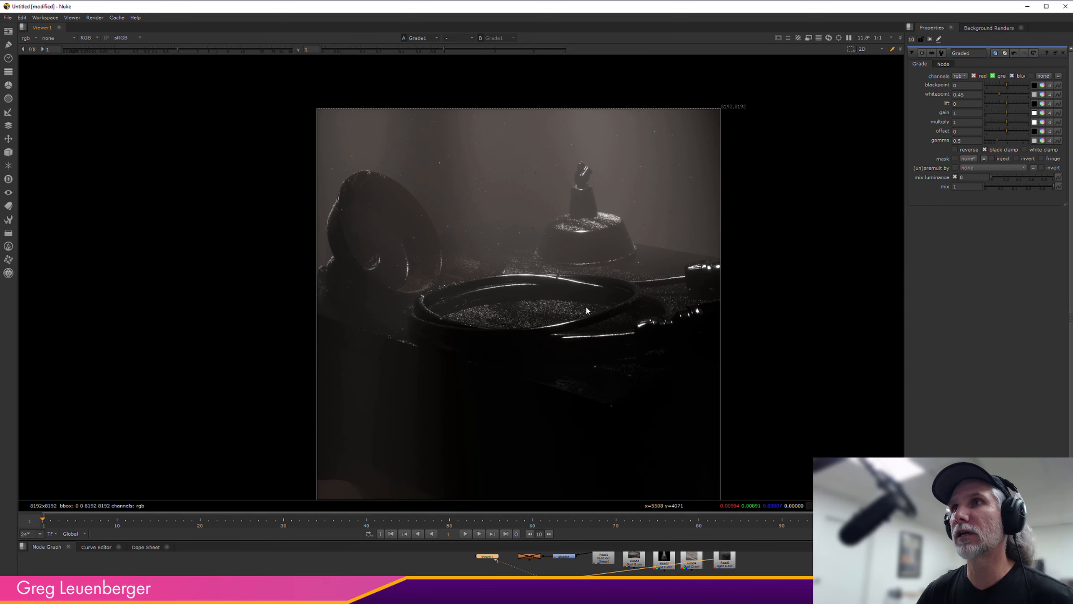
{"action": "middle_click_drag", "start_coordinate": [580, 309], "coordinate": [579, 287]}
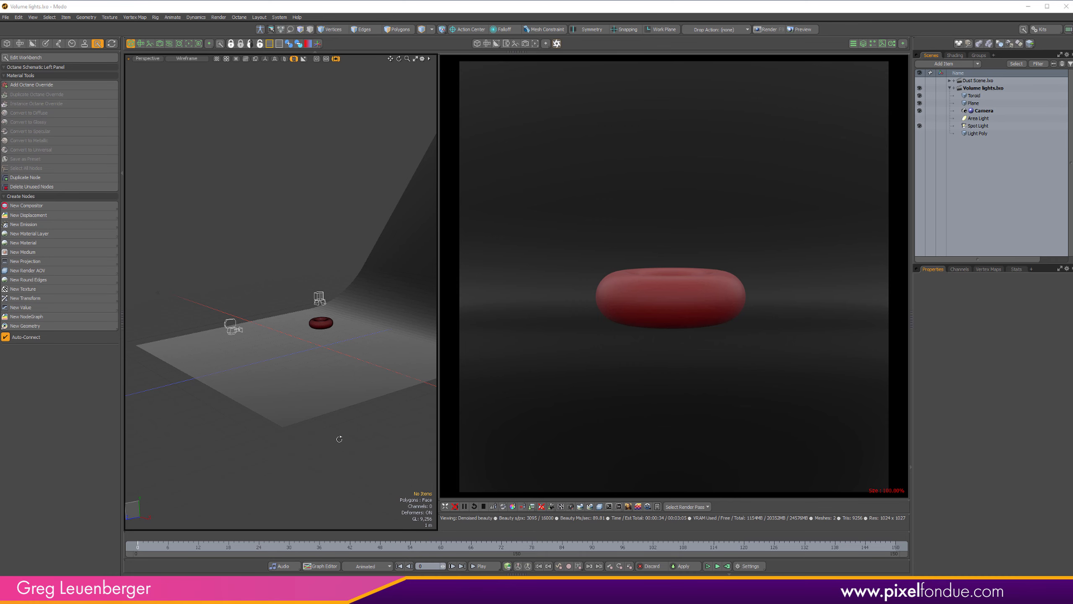
- In Modo, select the spot light above the torus and enable Octane Volumetric Spot Light and Visible to Camera for it
{"action": "left_click_drag", "start_coordinate": [339, 439], "coordinate": [343, 364], "text": "alt"}
{"action": "scroll", "coordinate": [343, 364], "scroll_direction": "up", "scroll_amount": 3}
{"action": "left_click_drag", "start_coordinate": [296, 236], "coordinate": [278, 187], "text": "alt"}
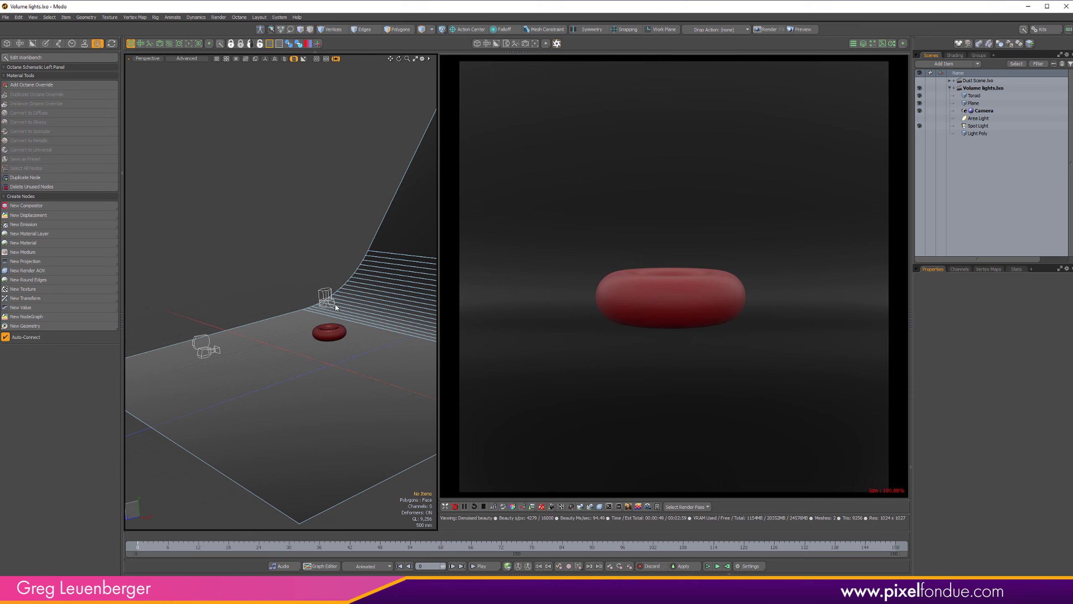
{"action": "scroll", "coordinate": [335, 304], "scroll_direction": "up", "scroll_amount": 5}
{"action": "left_click", "coordinate": [322, 292]}
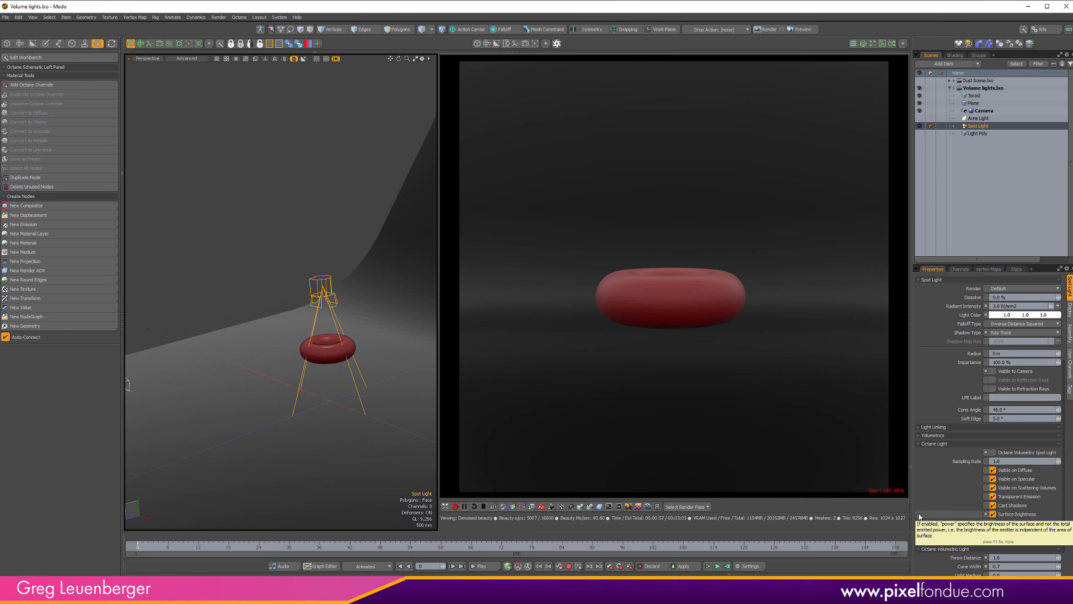
{"action": "mouse_move", "coordinate": [331, 392]}
{"action": "left_mouse_down", "text": "alt+shift"}
{"action": "mouse_move", "coordinate": [343, 398]}
{"action": "mouse_move", "coordinate": [333, 373]}
{"action": "left_mouse_up", "text": "alt+shift"}
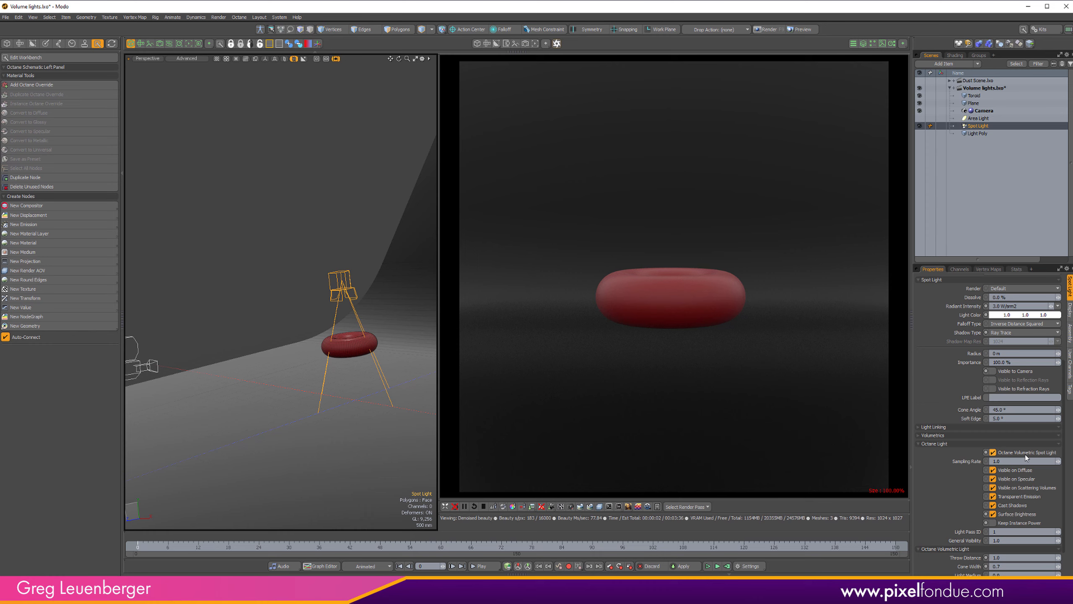
{"action": "left_click", "coordinate": [993, 370]}
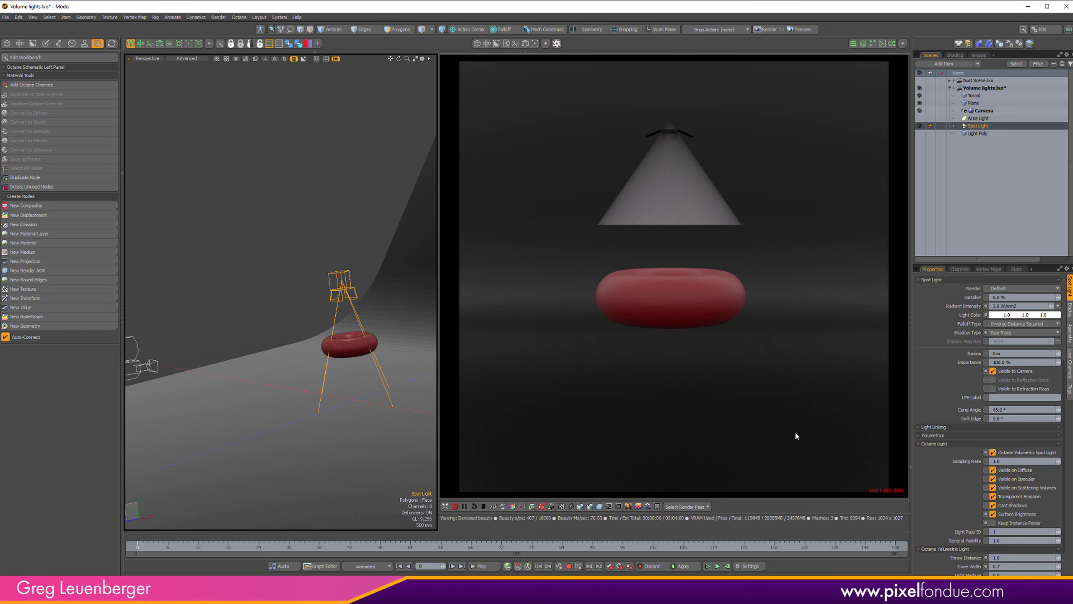
- Set the volumetric spot light's throw distance to 3.2 and its cone width to 1.02
{"action": "scroll", "coordinate": [990, 425], "scroll_direction": "down", "scroll_amount": 3}
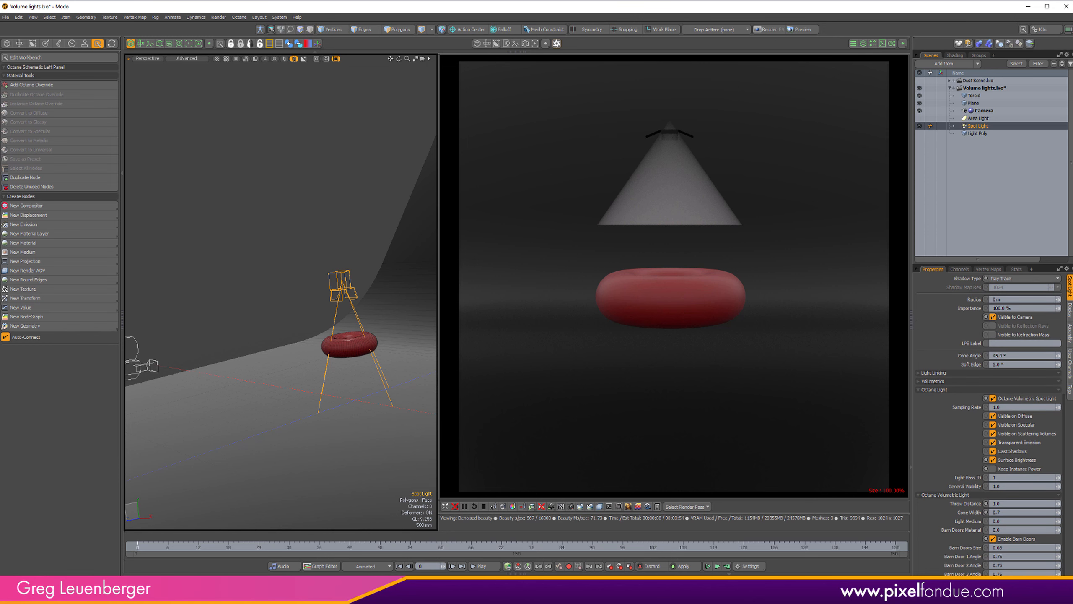
{"action": "left_click", "coordinate": [1010, 504]}
{"action": "type", "text": "3.2"}
{"action": "key", "text": "Return"}
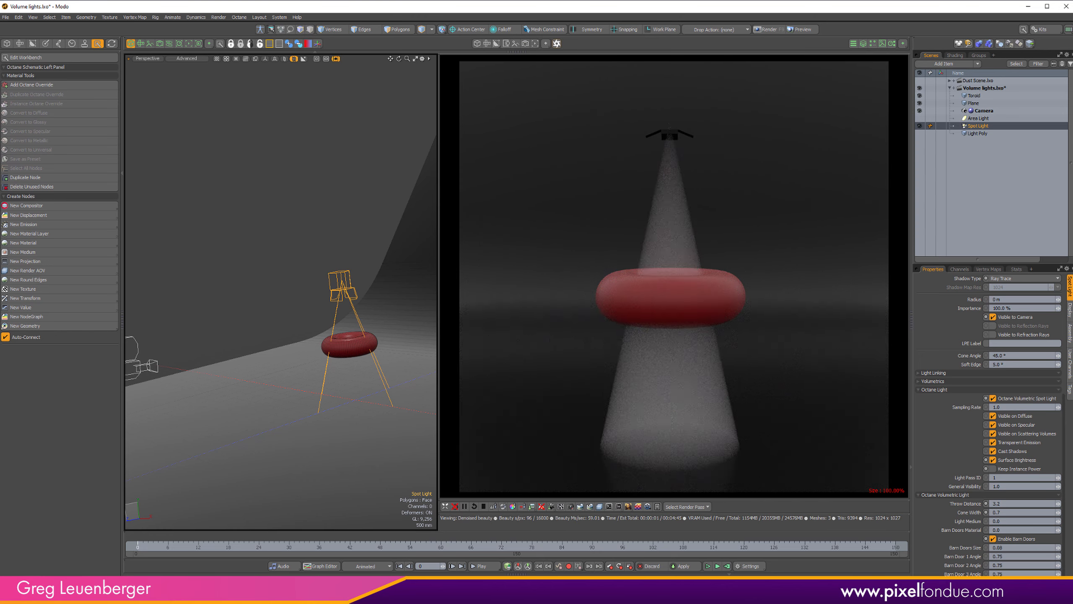
{"action": "left_click_drag", "start_coordinate": [1057, 513], "coordinate": [1067, 513]}
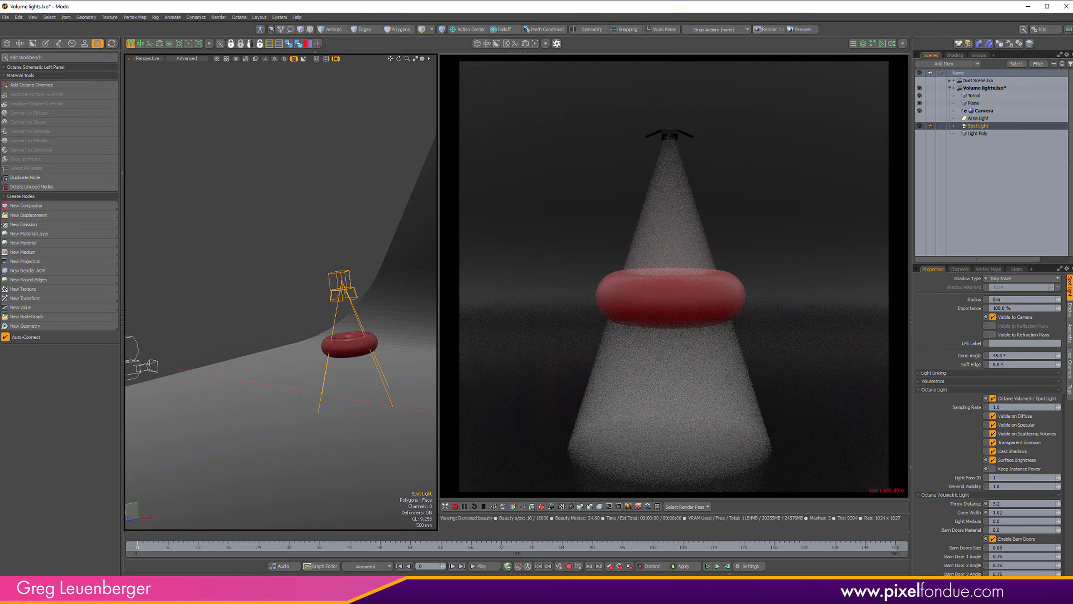
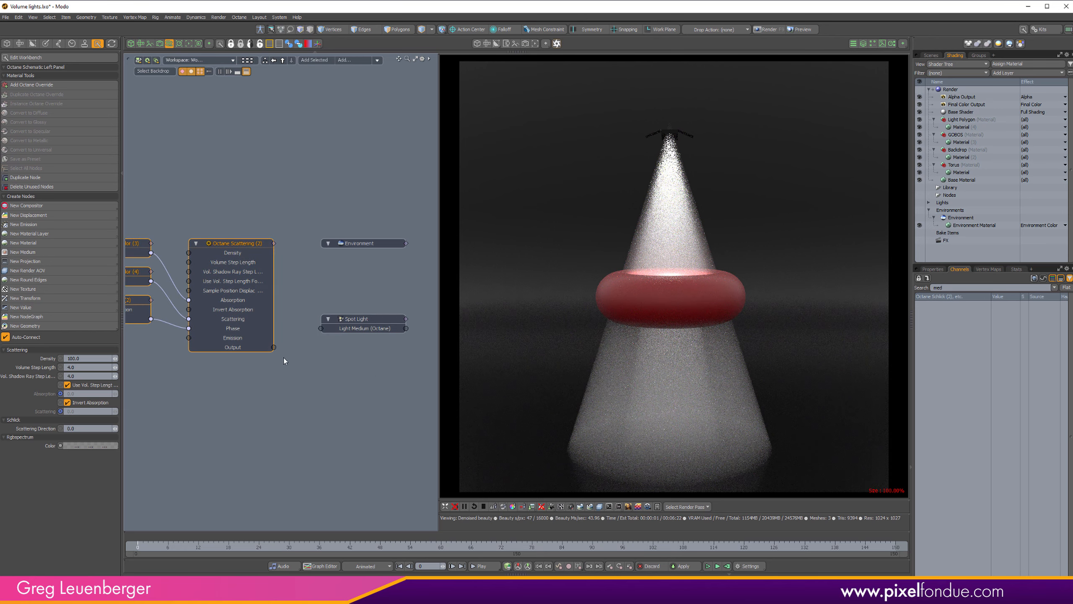
- Connect the Octane Scattering node's output to the spot light's Light Medium input
{"action": "left_click_drag", "start_coordinate": [273, 347], "coordinate": [321, 329]}
{"action": "left_click_drag", "start_coordinate": [290, 365], "coordinate": [346, 402], "text": "alt"}
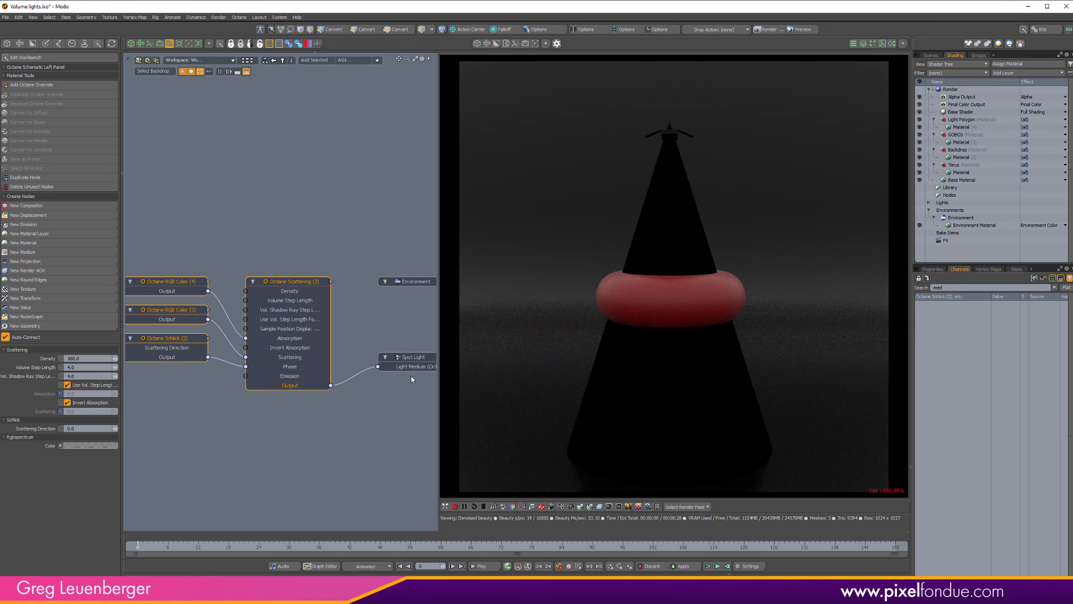
{"action": "left_click_drag", "start_coordinate": [228, 182], "coordinate": [293, 184], "text": "alt"}
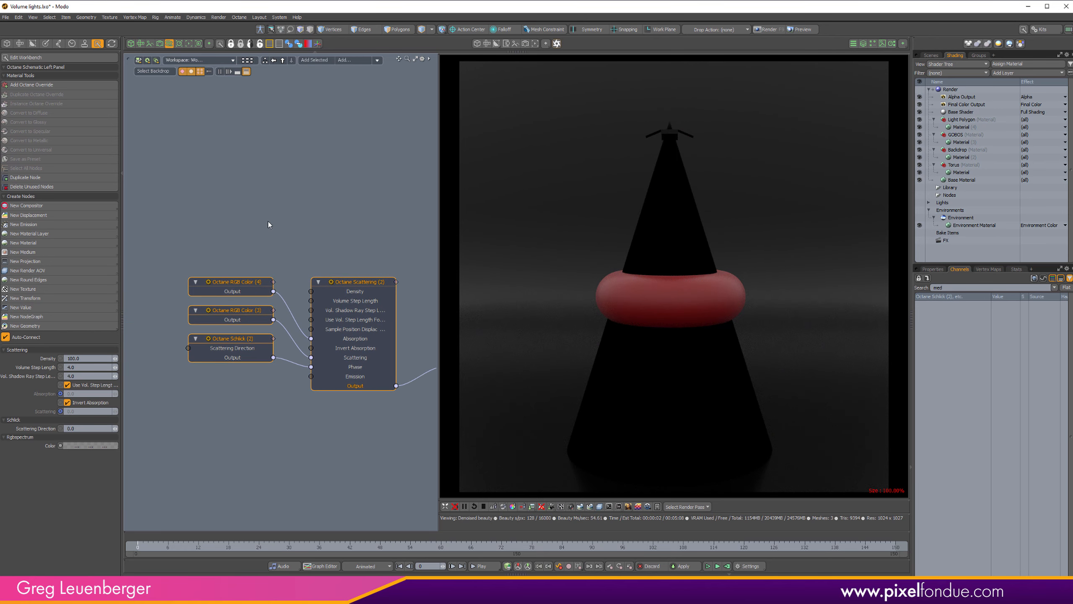
- Space out the nodes feeding Octane Scattering and set its scattering and absorption RGB colors to white (1.0, 1.0, 1.0)
{"action": "left_click", "coordinate": [268, 222]}
{"action": "left_click", "coordinate": [253, 321]}
{"action": "left_click_drag", "start_coordinate": [232, 357], "coordinate": [232, 385]}
{"action": "left_click", "coordinate": [238, 346]}
{"action": "left_click_drag", "start_coordinate": [241, 312], "coordinate": [248, 341]}
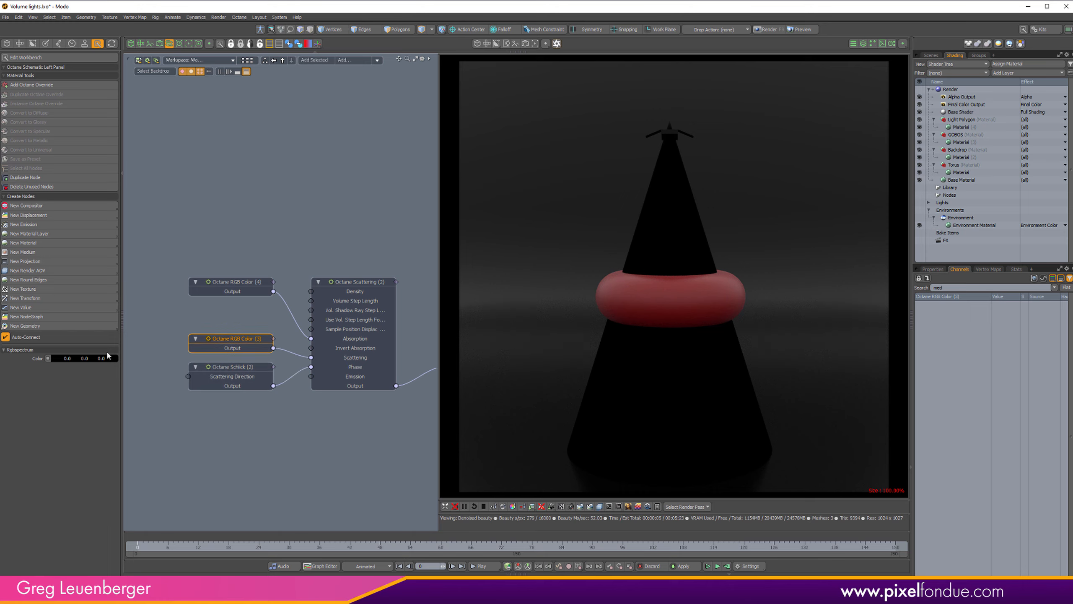
{"action": "left_click_drag", "start_coordinate": [75, 359], "coordinate": [586, 452], "text": "ctrl"}
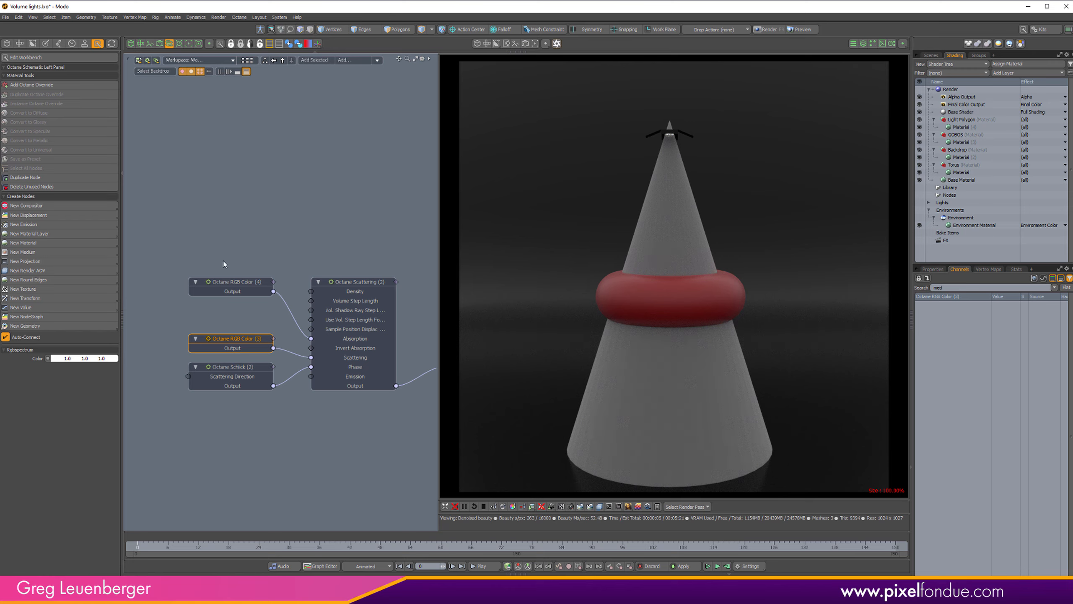
{"action": "left_click_drag", "start_coordinate": [248, 289], "coordinate": [242, 305]}
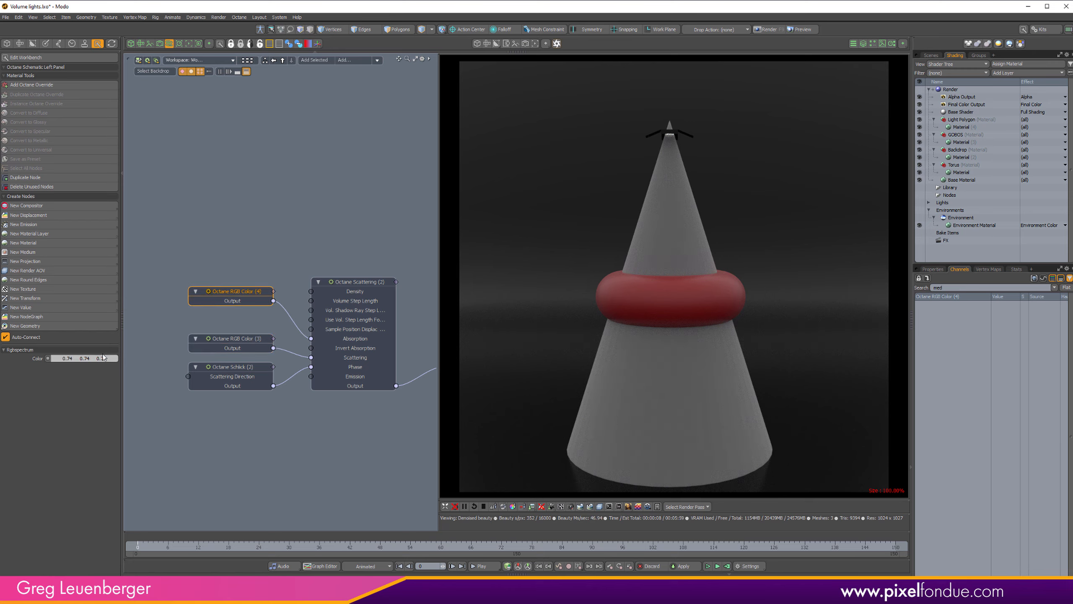
{"action": "left_click_drag", "start_coordinate": [103, 356], "coordinate": [121, 360]}
- Set the Octane Scattering node's density to 0.5
{"action": "left_click", "coordinate": [365, 281]}
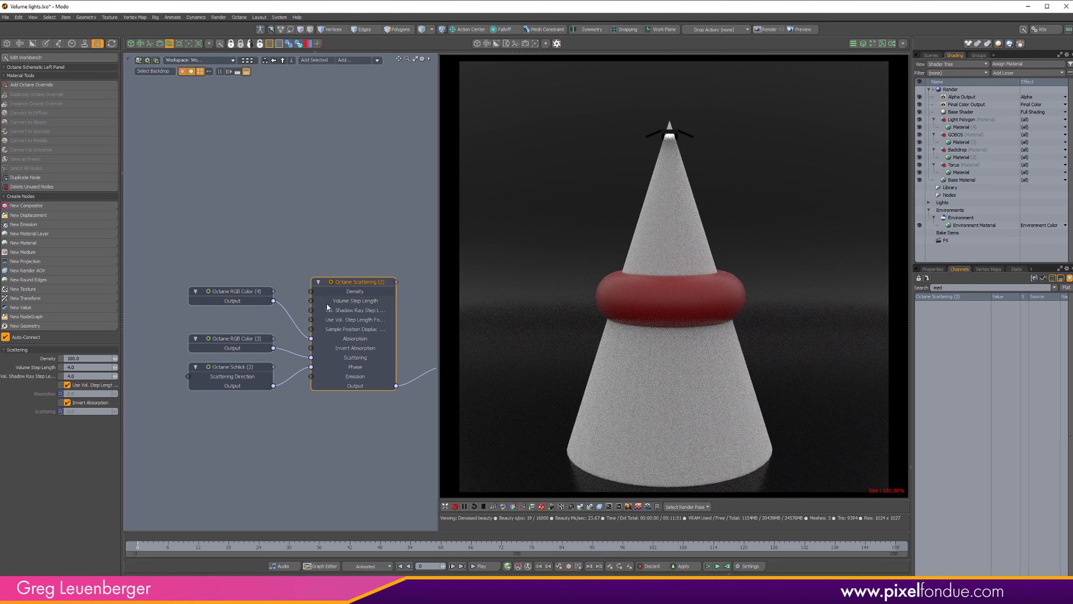
{"action": "left_click", "coordinate": [86, 359]}
{"action": "type", "text": "0.5"}
{"action": "key", "text": "Return"}
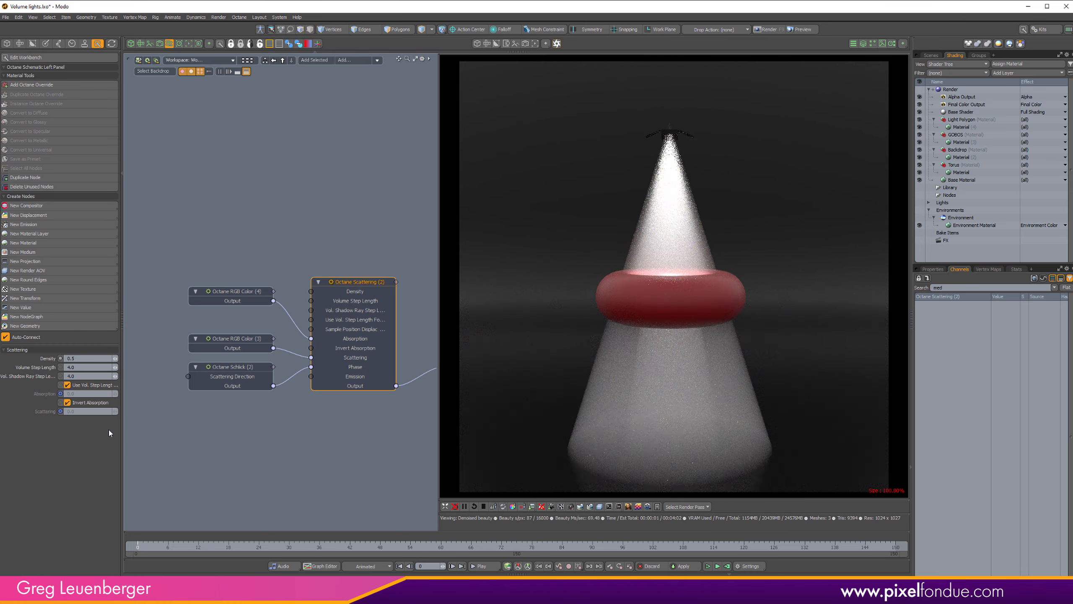
- Change the absorption RGB color to a light orange of 1.0, 0.69, 0.4
{"action": "left_click_drag", "start_coordinate": [286, 240], "coordinate": [281, 236], "text": "alt"}
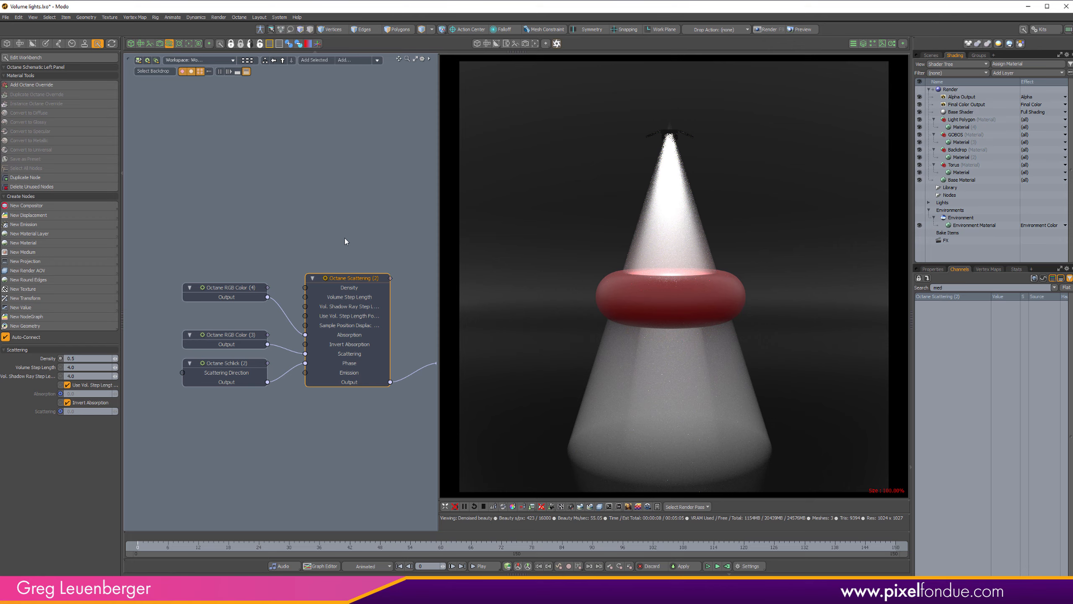
{"action": "left_click", "coordinate": [228, 293]}
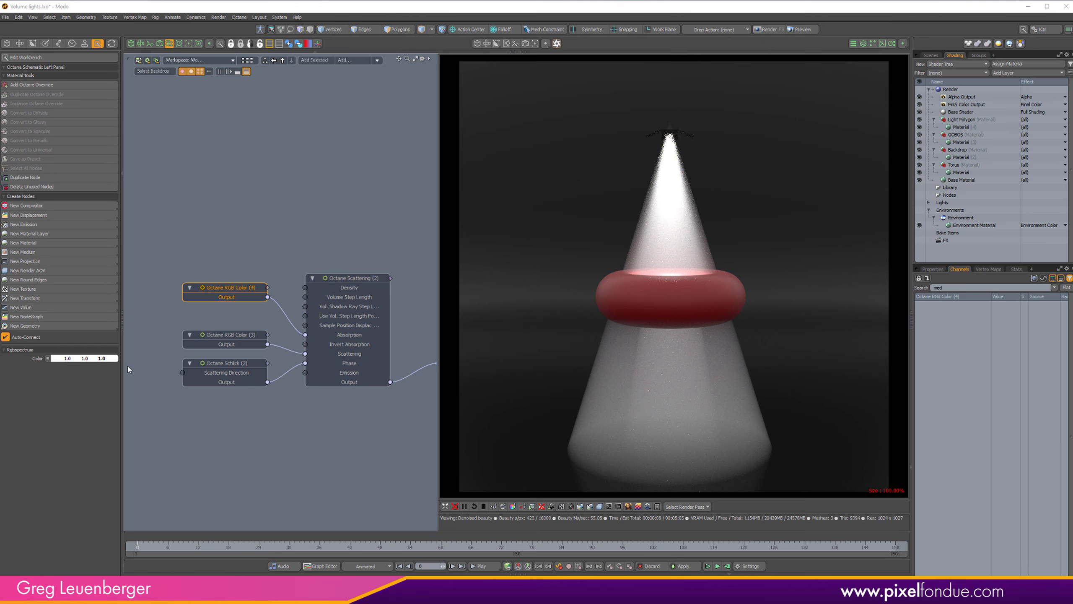
{"action": "left_click", "coordinate": [246, 290]}
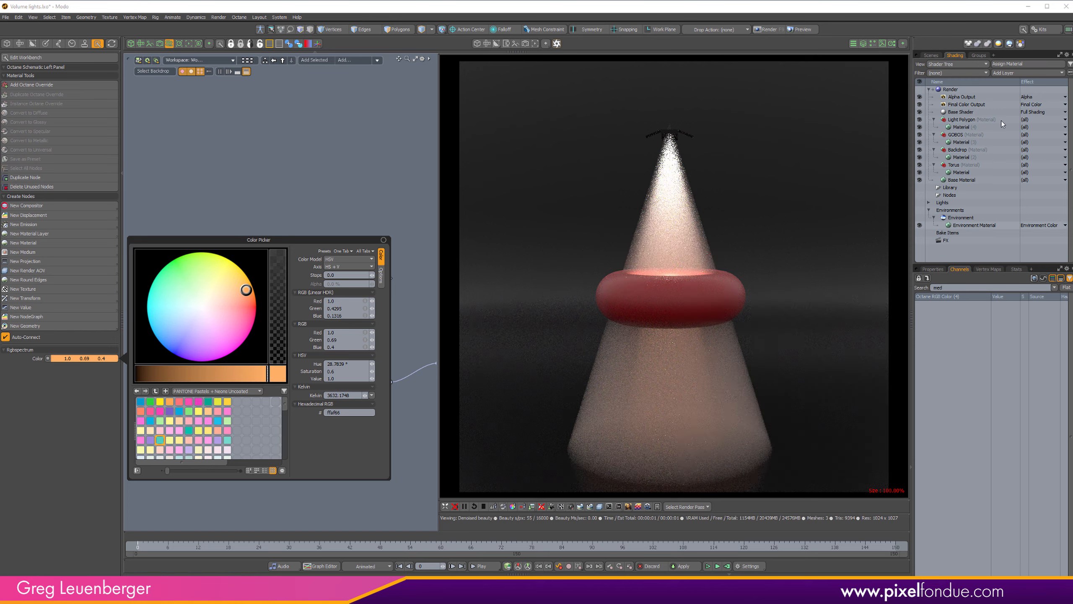
- Change the spot light's light color to cyan, 0.0, 0.9, 1.0
{"action": "left_click", "coordinate": [931, 55]}
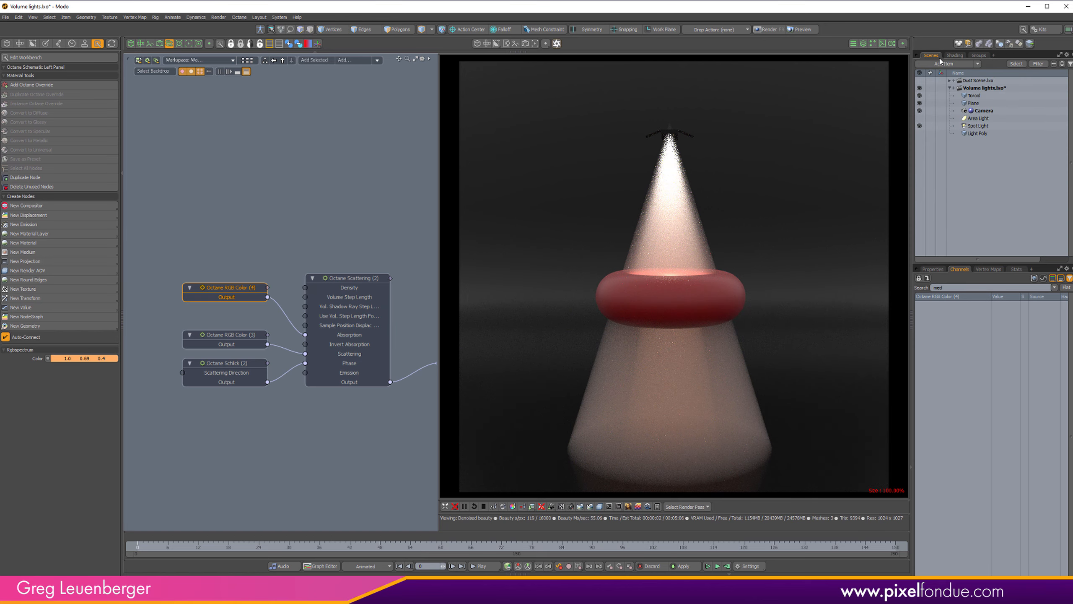
{"action": "left_click", "coordinate": [979, 126]}
{"action": "left_click", "coordinate": [932, 269]}
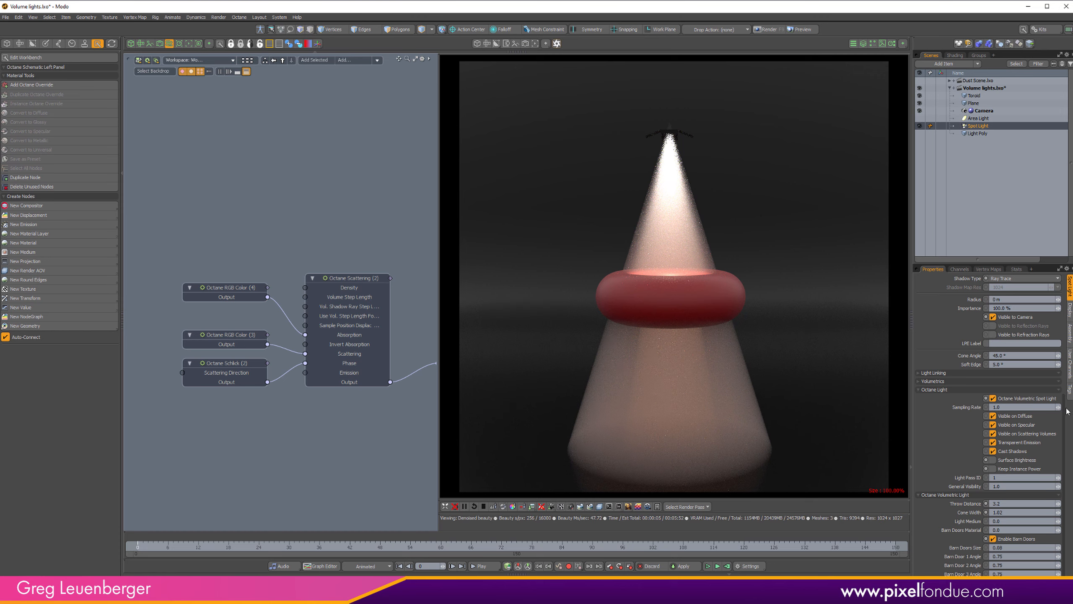
{"action": "left_click_drag", "start_coordinate": [1064, 414], "coordinate": [1053, 303]}
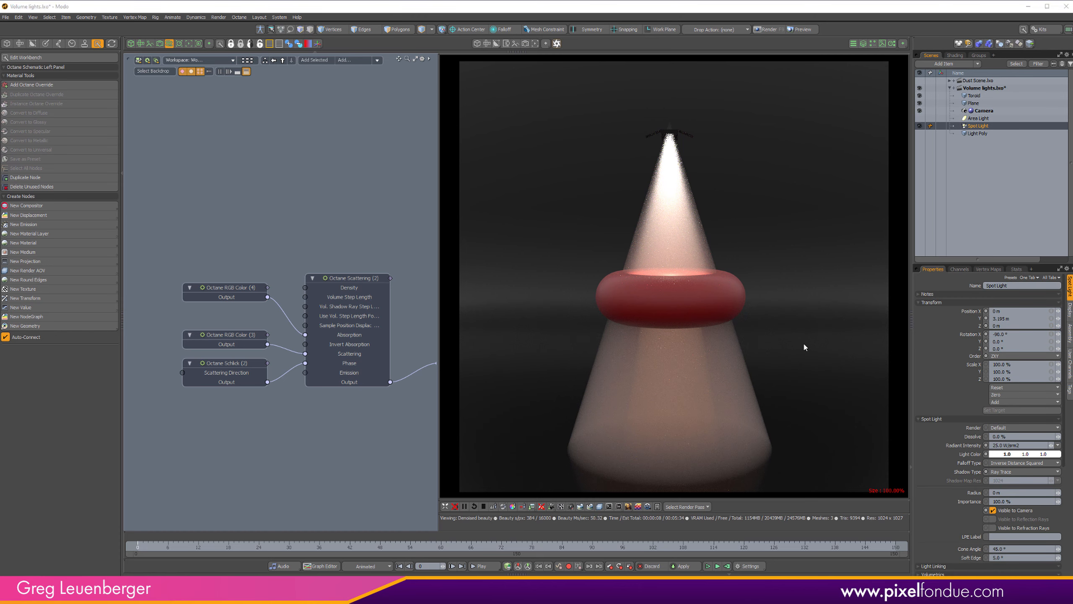
{"action": "left_click_drag", "start_coordinate": [785, 404], "coordinate": [743, 429]}
{"action": "left_click_drag", "start_coordinate": [802, 471], "coordinate": [850, 471]}
{"action": "left_click_drag", "start_coordinate": [743, 429], "coordinate": [731, 412]}
{"action": "left_click", "coordinate": [270, 200]}
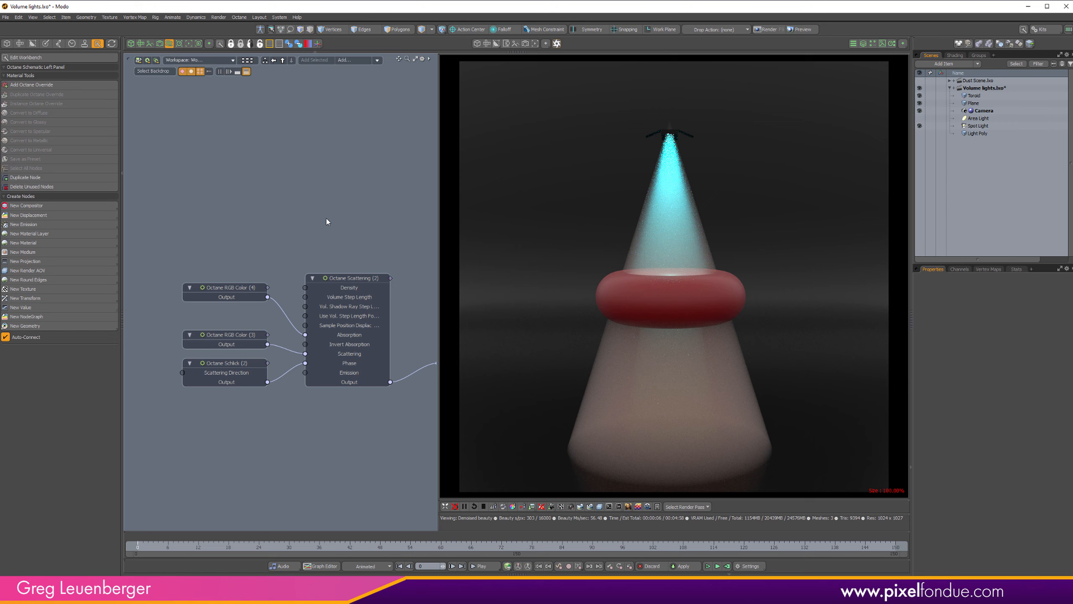
- Detach the RGB color from the Octane Scattering node's Absorption input and feed that input with a new Gradient 2 texture
{"action": "left_click_drag", "start_coordinate": [292, 323], "coordinate": [315, 206], "text": "alt"}
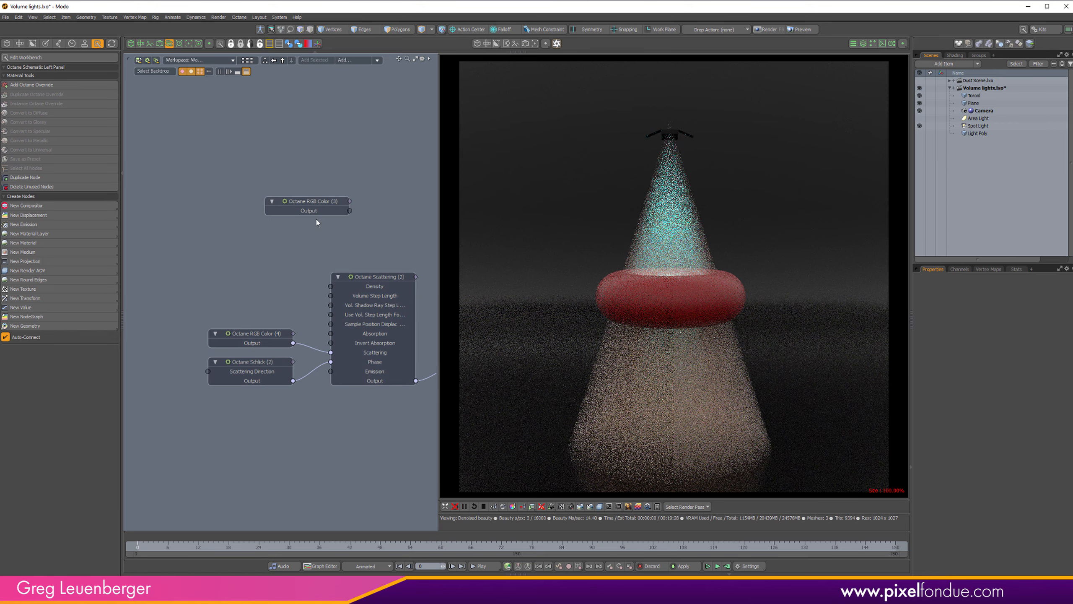
{"action": "left_click", "coordinate": [369, 334]}
{"action": "left_click", "coordinate": [34, 289]}
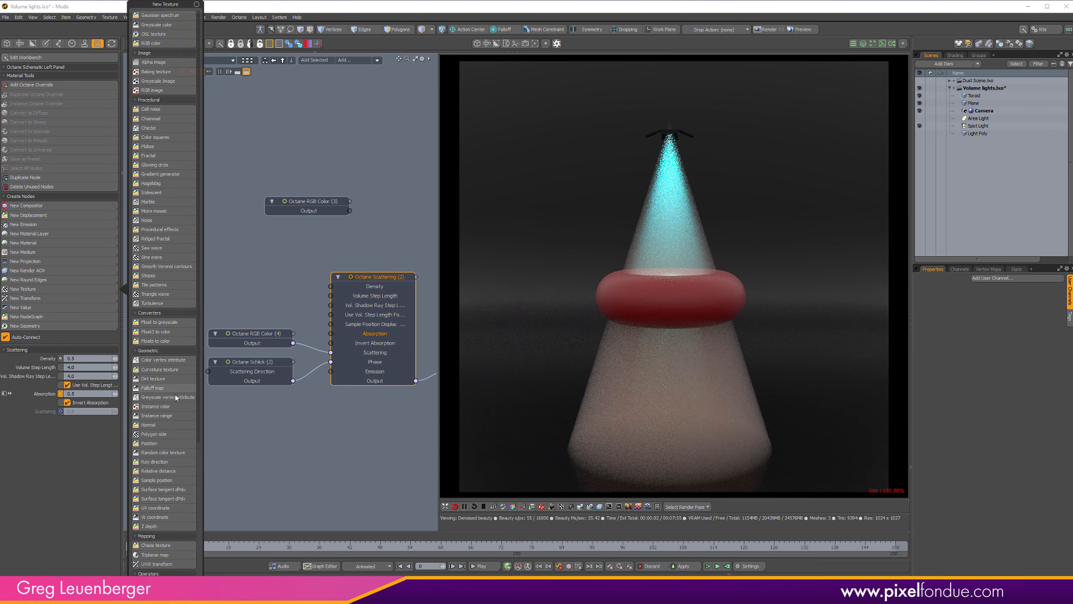
{"action": "scroll", "coordinate": [198, 497], "scroll_direction": "down", "scroll_amount": 5}
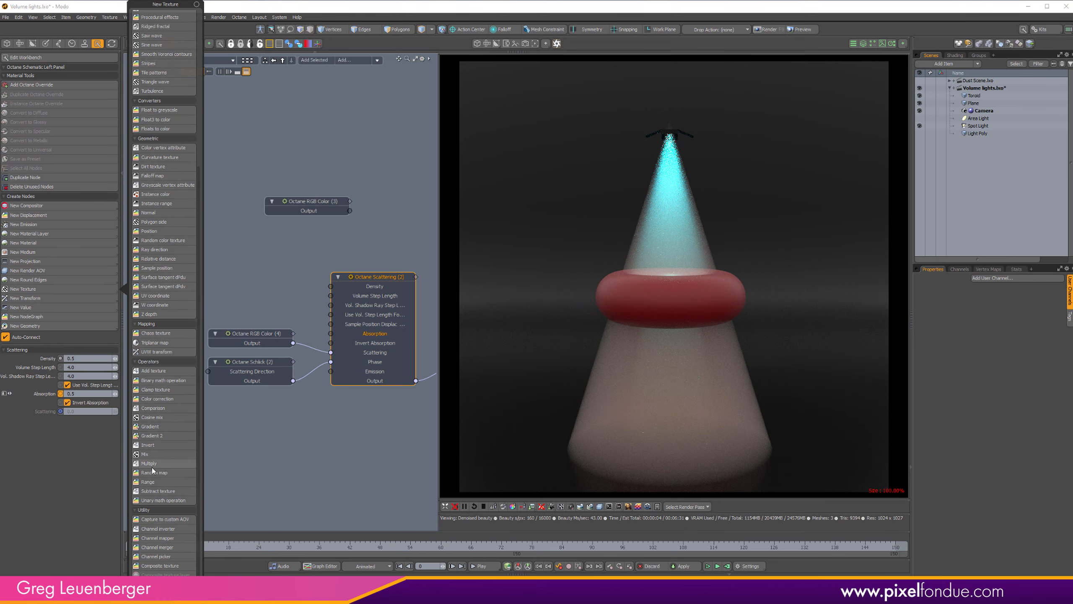
{"action": "left_click", "coordinate": [173, 435]}
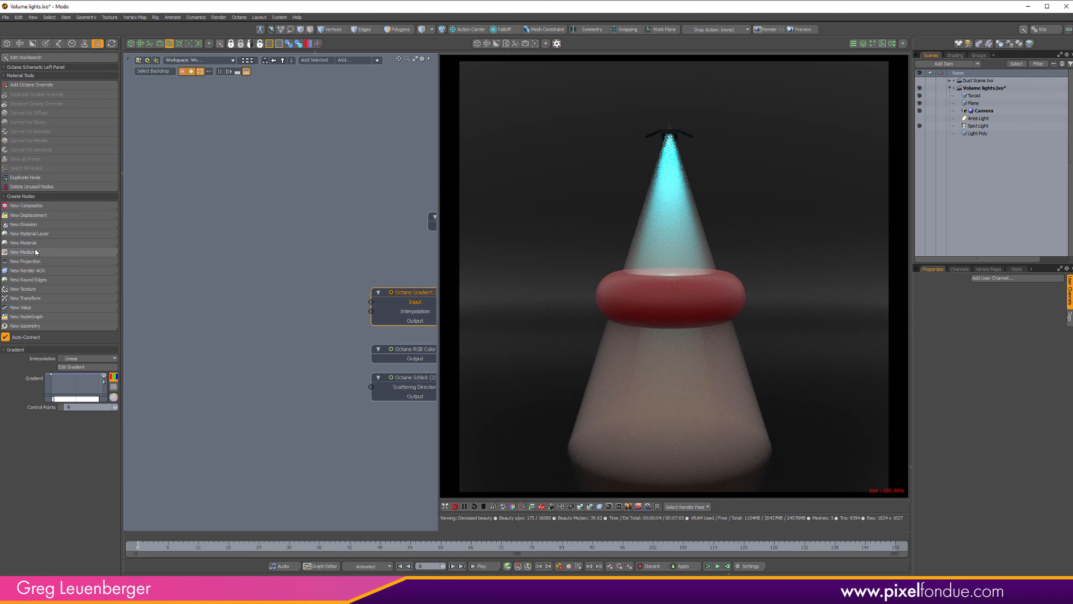
- Add a Noise texture connected to the gradient's Input and place it clear of the other nodes
{"action": "left_click", "coordinate": [26, 289]}
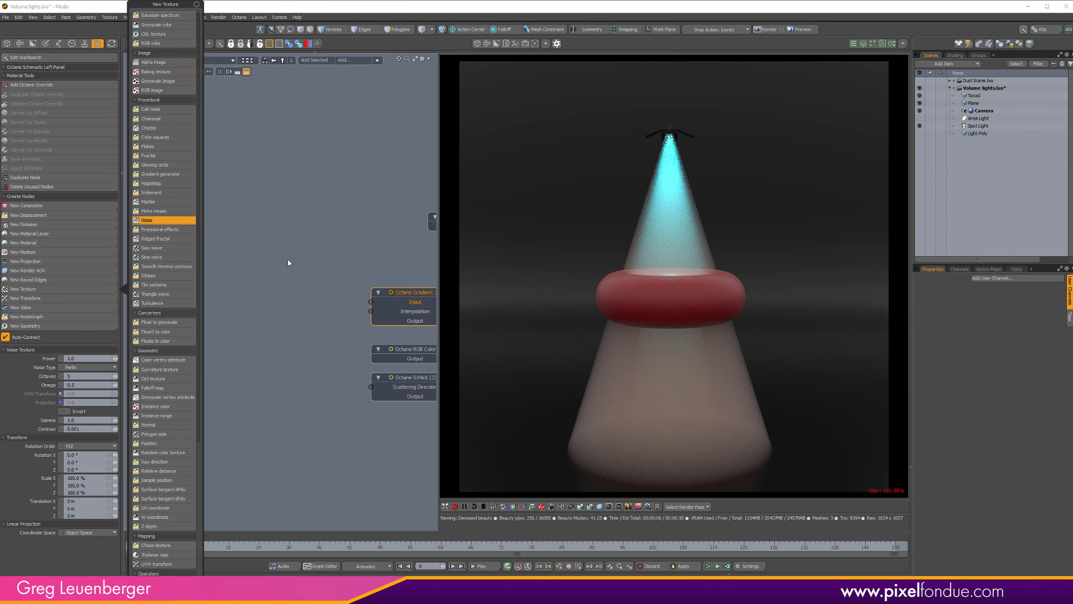
{"action": "left_click_drag", "start_coordinate": [354, 254], "coordinate": [356, 197]}
{"action": "left_click_drag", "start_coordinate": [385, 233], "coordinate": [254, 228], "text": "alt"}
{"action": "scroll", "coordinate": [295, 240], "scroll_direction": "down", "scroll_amount": 3}
- Edit the gradient so it fades from white at 0% to a new black key at about 101.5%
{"action": "left_click", "coordinate": [305, 300]}
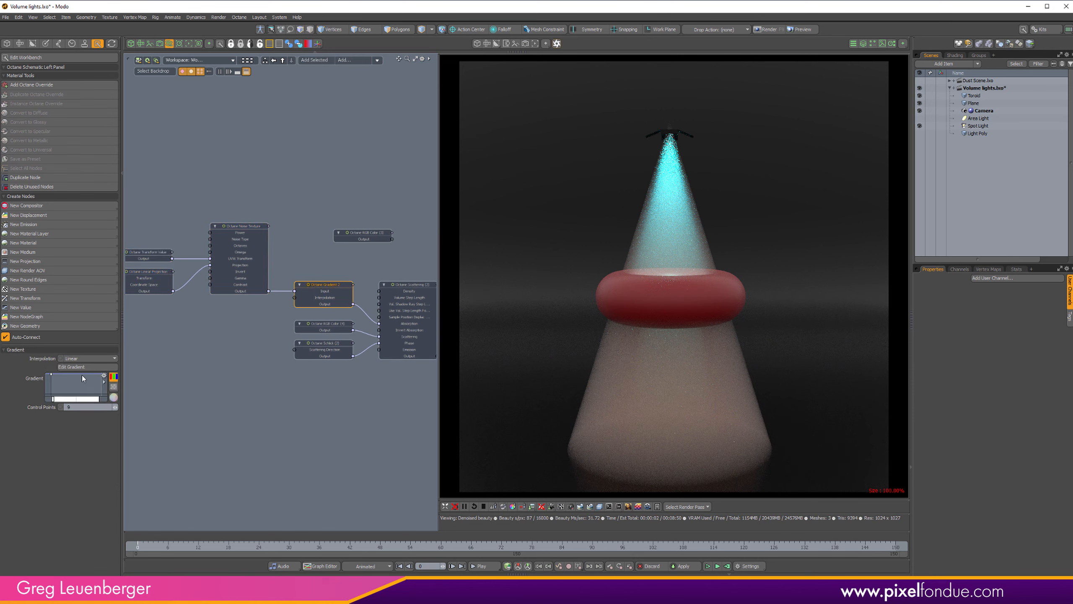
{"action": "left_click", "coordinate": [87, 366]}
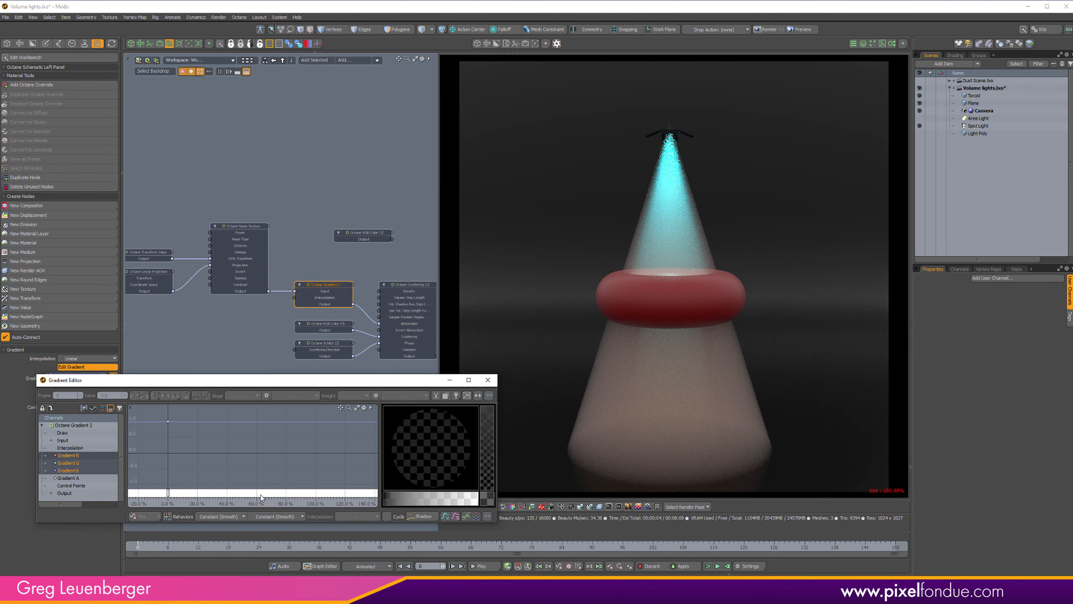
{"action": "middle_click", "coordinate": [318, 494]}
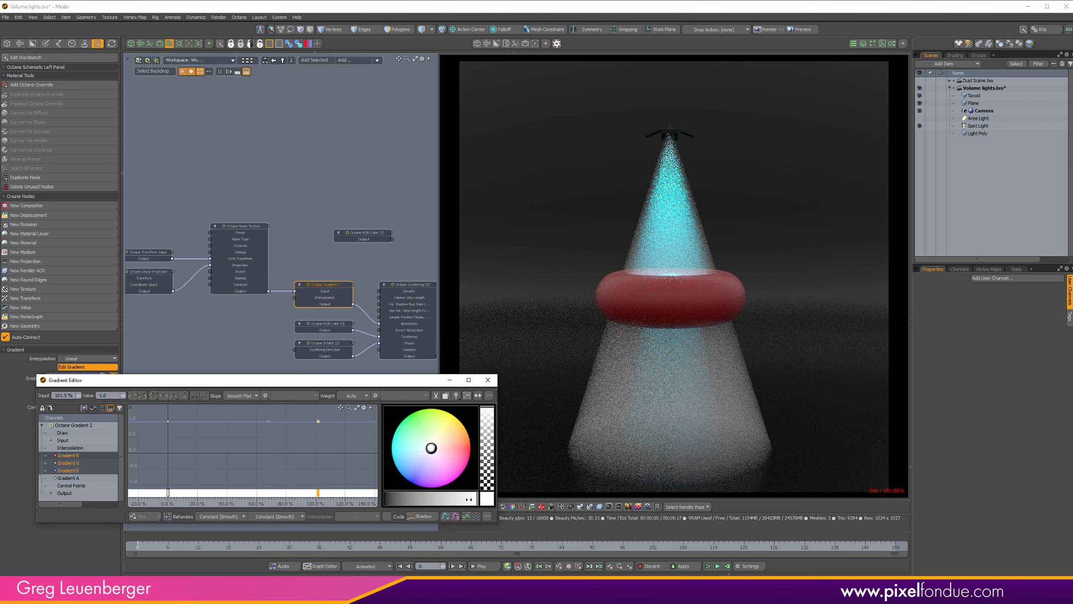
{"action": "left_click_drag", "start_coordinate": [475, 499], "coordinate": [286, 509]}
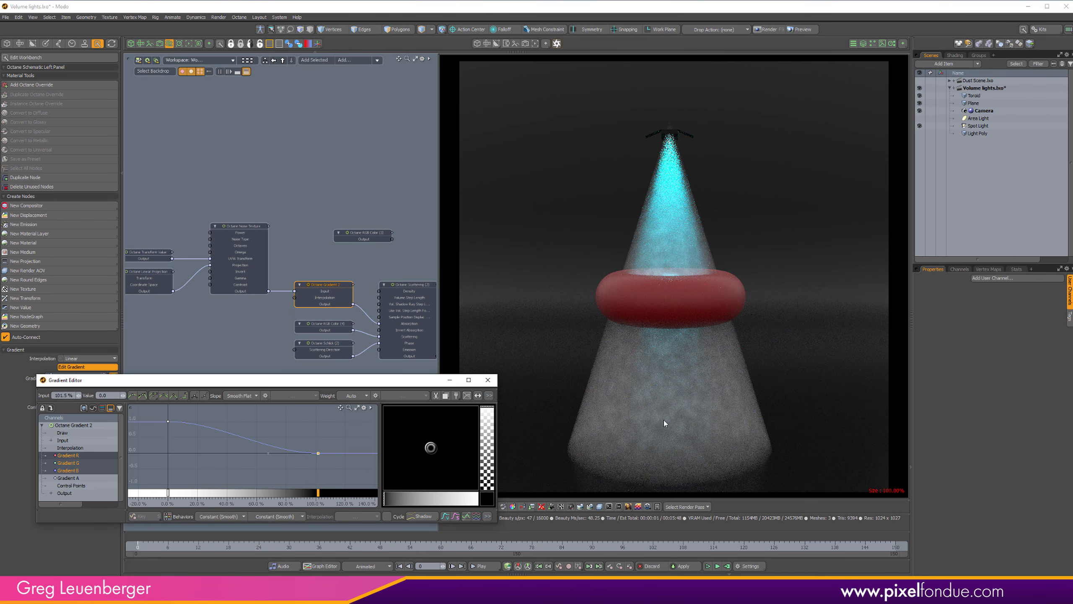
- Try the Turbulence noise type on the Noise texture and switch it back to Perlin
{"action": "middle_click_drag", "start_coordinate": [157, 266], "coordinate": [227, 262]}
{"action": "left_click", "coordinate": [307, 223]}
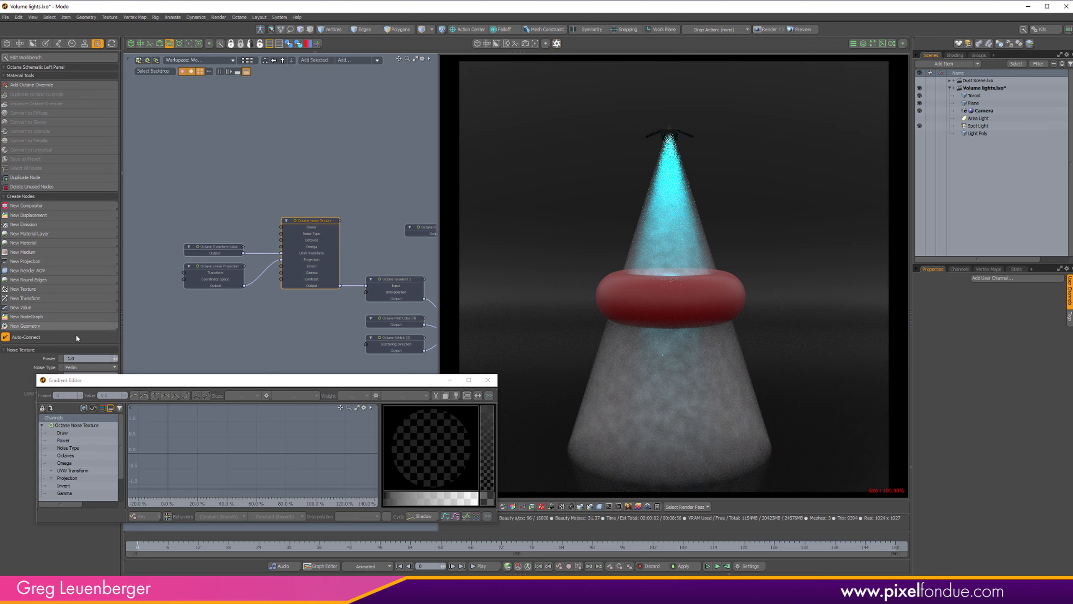
{"action": "left_click", "coordinate": [89, 367]}
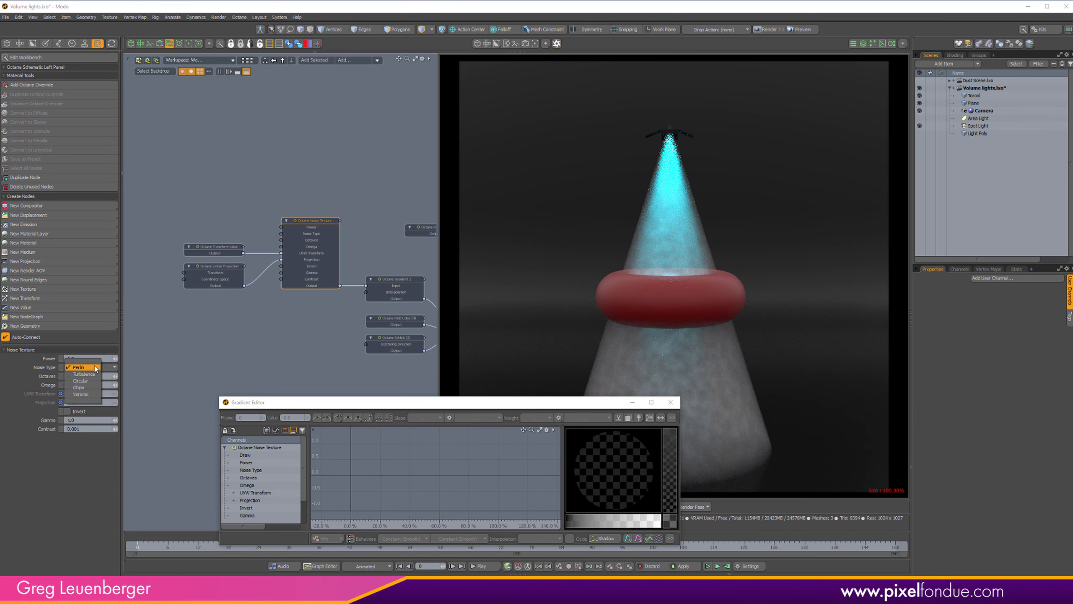
{"action": "left_click", "coordinate": [96, 375]}
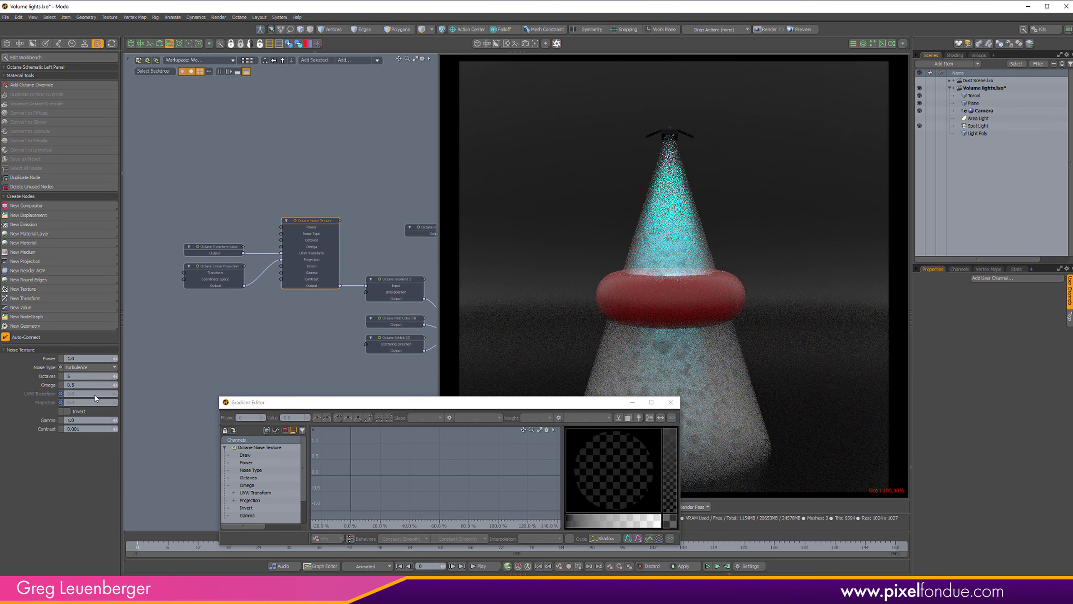
{"action": "left_click", "coordinate": [108, 367]}
{"action": "left_click", "coordinate": [99, 359]}
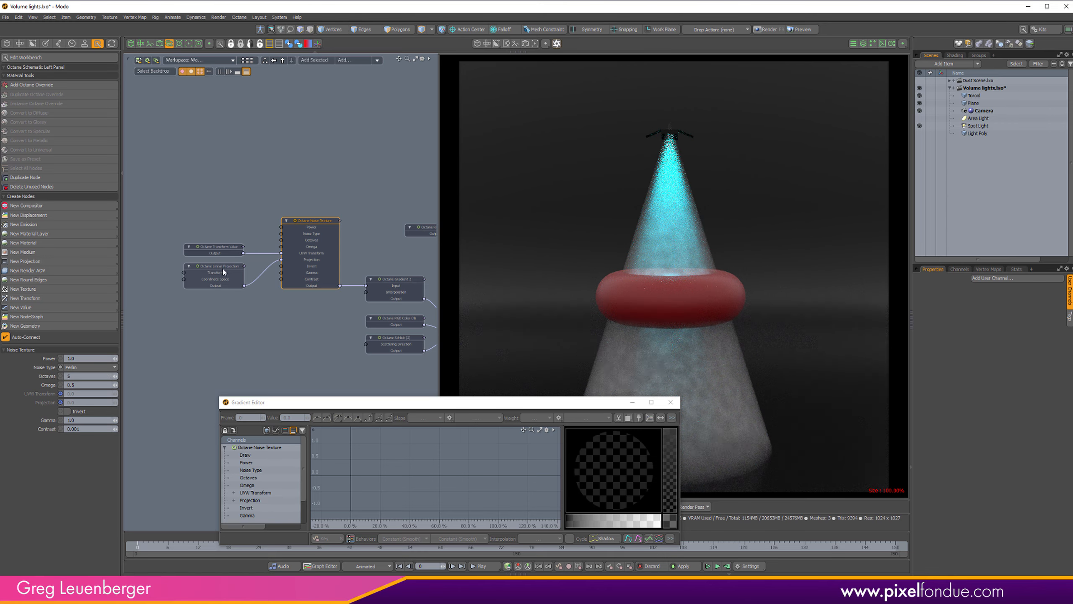
- Set the noise's transform scale to 2000% on all three axes and move the Gradient Editor clear of the render
{"action": "left_click", "coordinate": [224, 251]}
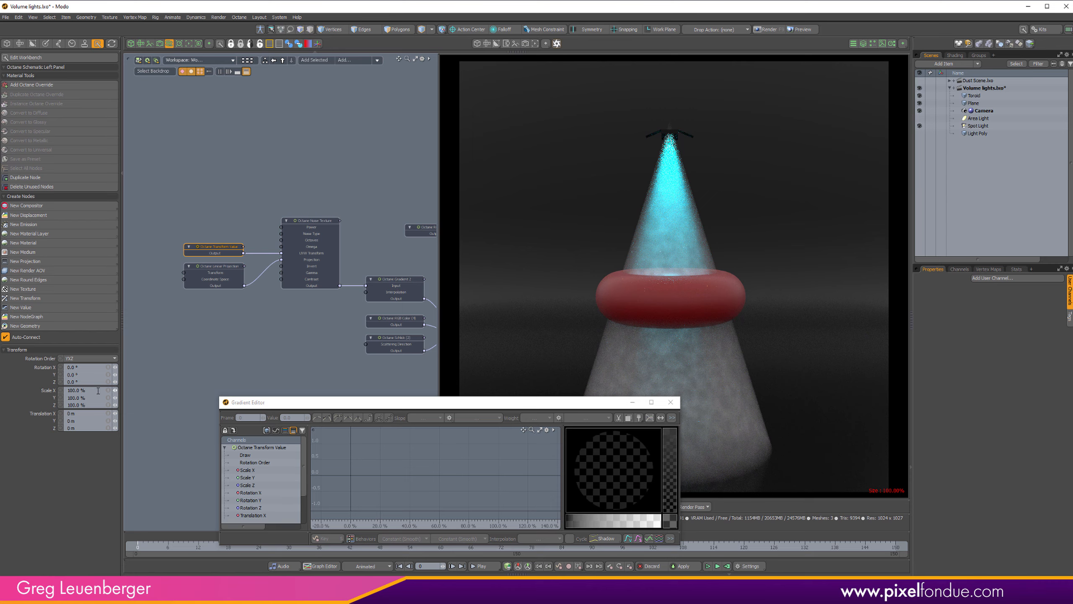
{"action": "left_click", "coordinate": [98, 390]}
{"action": "type", "text": "2000"}
{"action": "key", "text": "Return"}
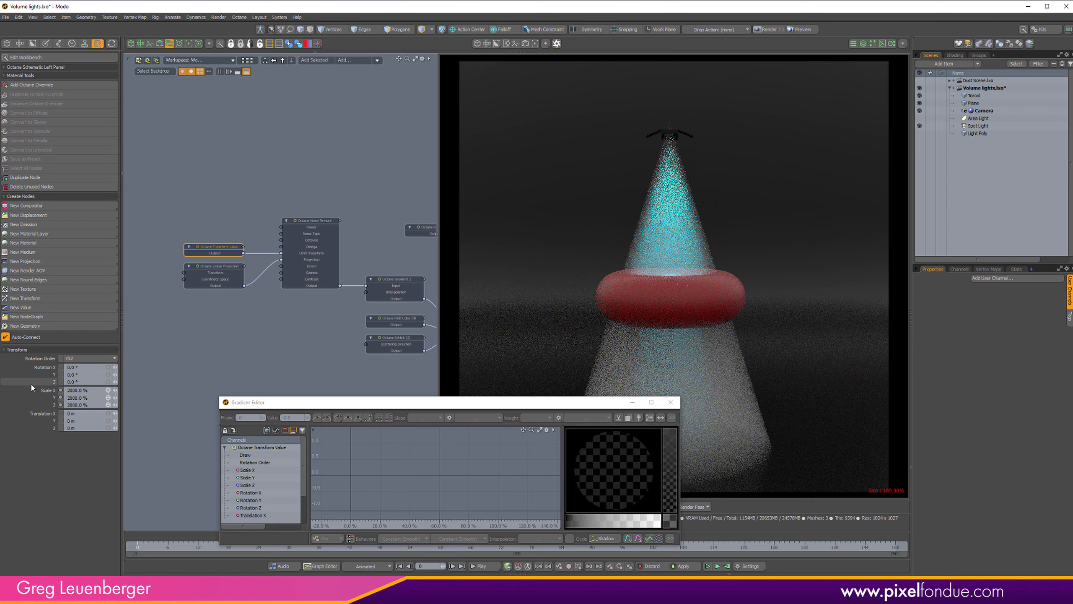
{"action": "left_click_drag", "start_coordinate": [539, 402], "coordinate": [491, 435]}
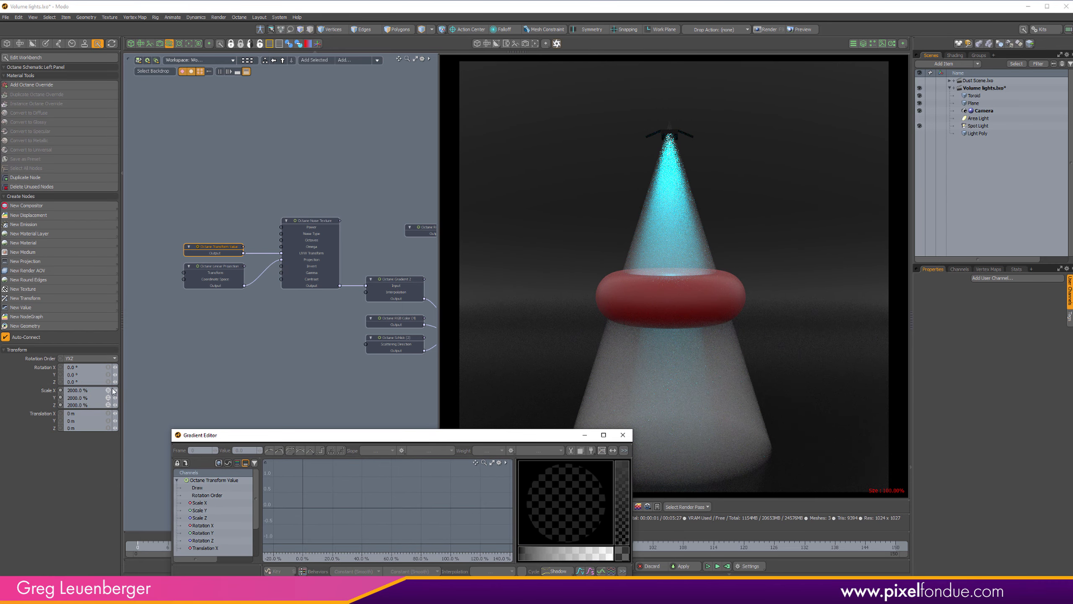
- Reduce the noise's transform scale to 500% on X, Y and Z
{"action": "left_click", "coordinate": [93, 390]}
{"action": "type", "text": "500"}
{"action": "key", "text": "Return"}
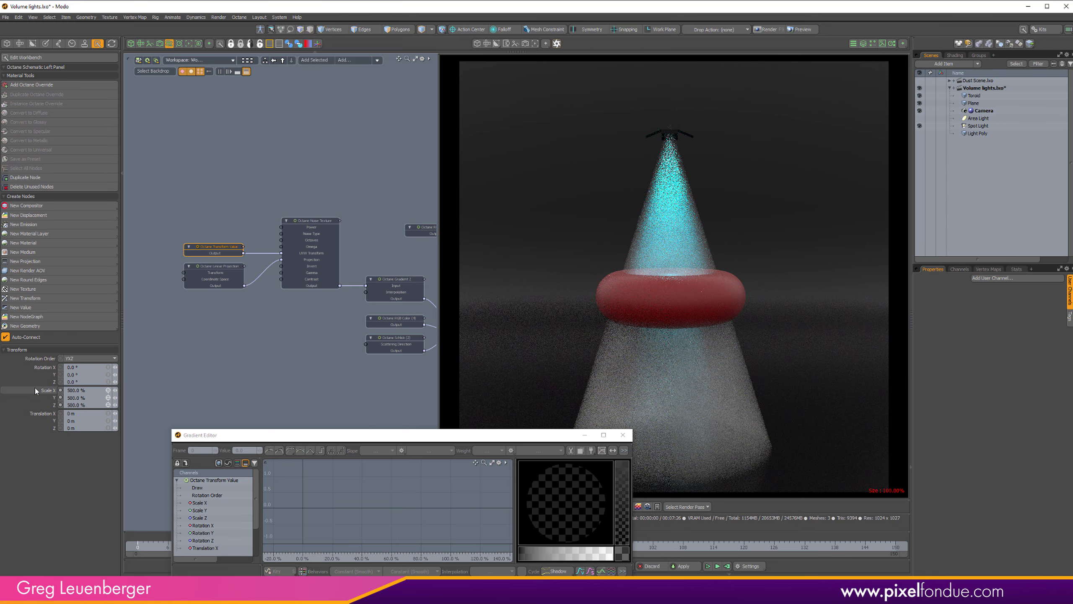
{"action": "left_click_drag", "start_coordinate": [563, 430], "coordinate": [552, 431]}
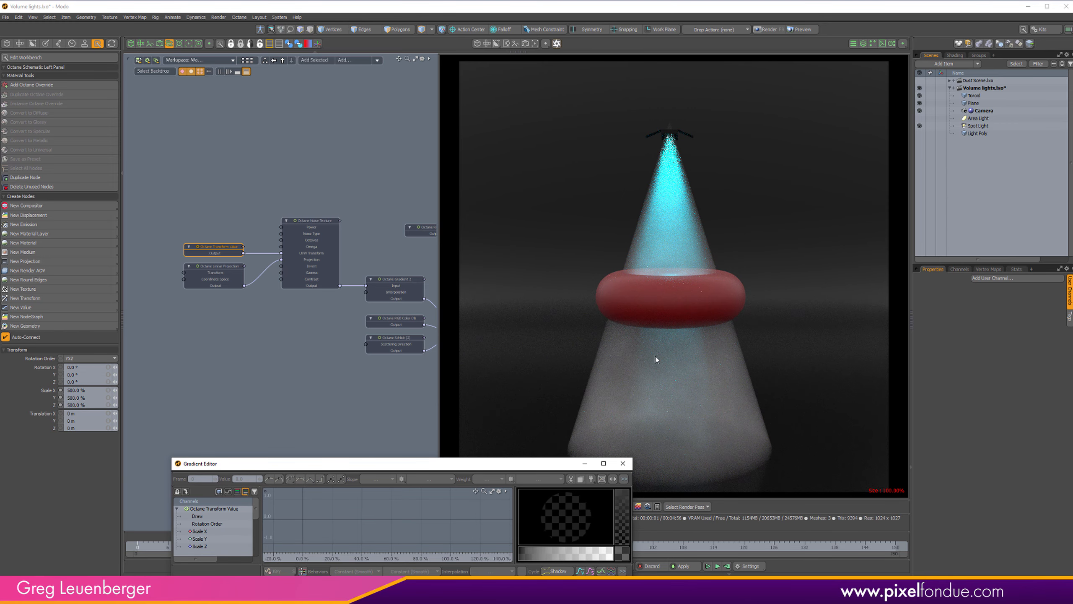
- Switch the Noise texture's type to Turbulence and set its transform scale to 100% on all axes
{"action": "left_click", "coordinate": [304, 219]}
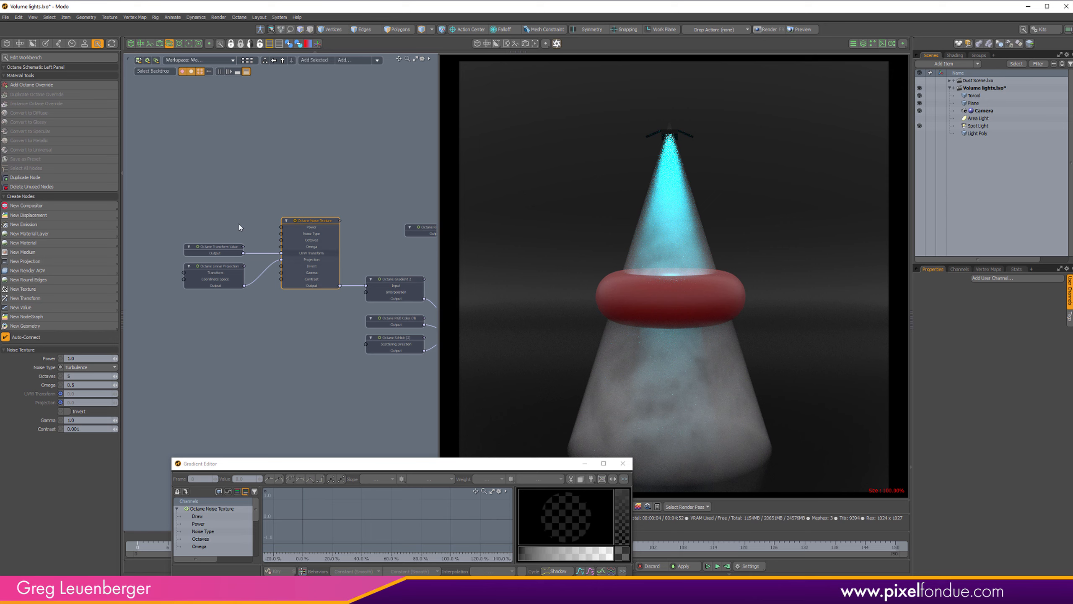
{"action": "left_click", "coordinate": [232, 253]}
{"action": "left_click", "coordinate": [80, 389]}
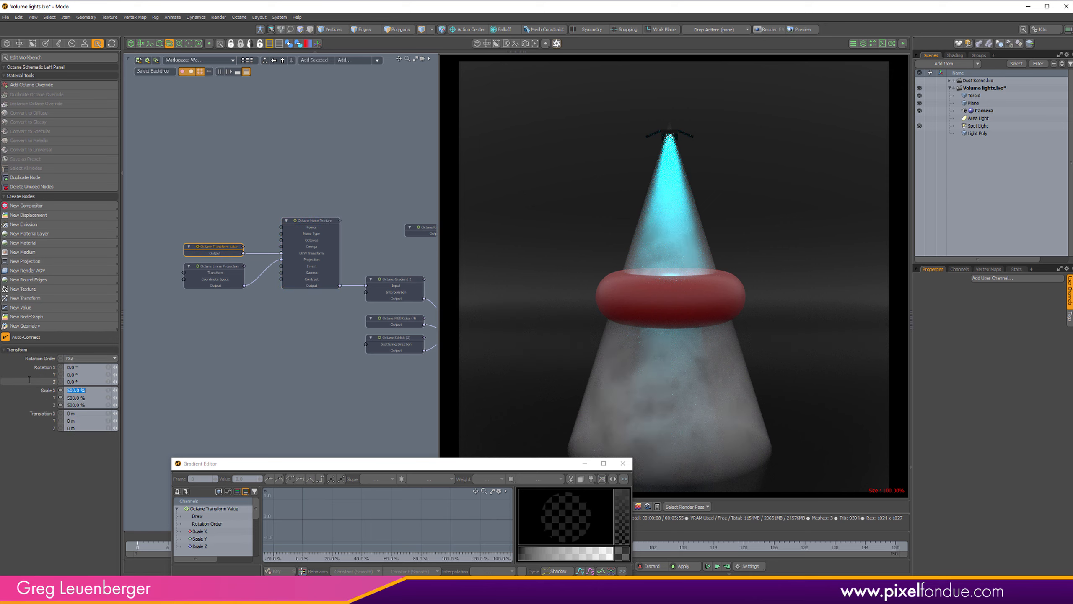
{"action": "type", "text": "100"}
{"action": "key", "text": "Return"}
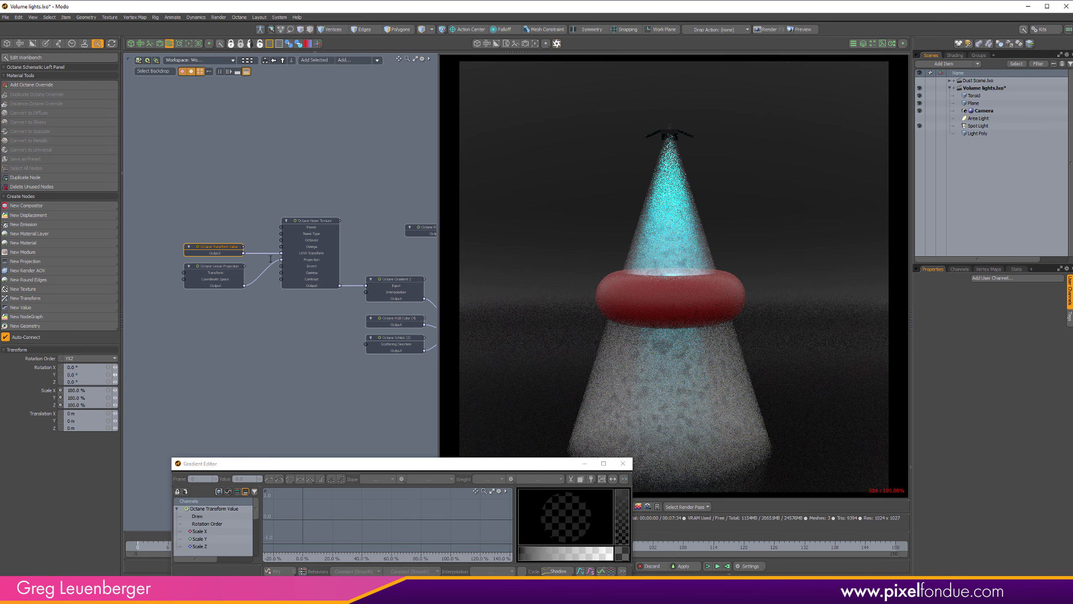
- Set the noise's transform scale to 1000% on all axes
{"action": "type", "text": "00"}
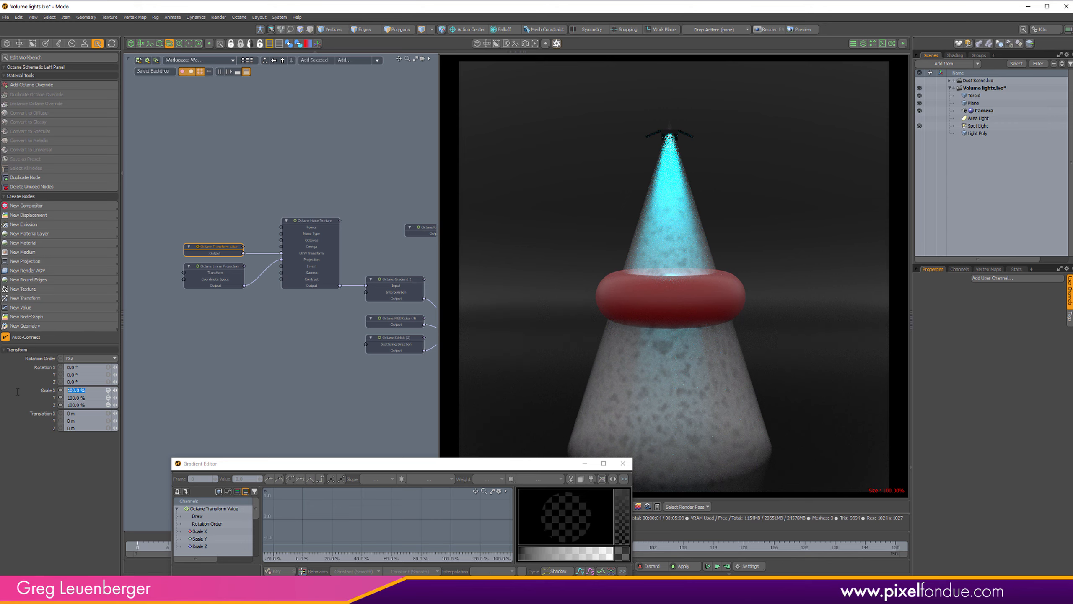
{"action": "type", "text": "0"}
{"action": "key", "text": "Return"}
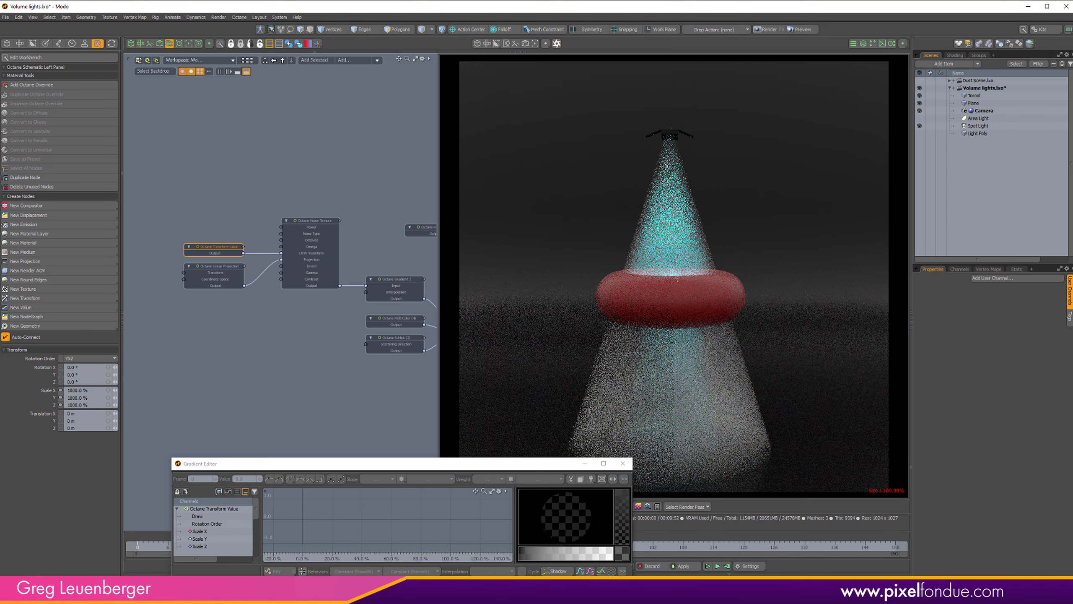
- Enlarge the Gradient Editor and recolor the gradient's black end key to a dark orange-brown
{"action": "left_click", "coordinate": [328, 229]}
{"action": "left_click", "coordinate": [393, 280]}
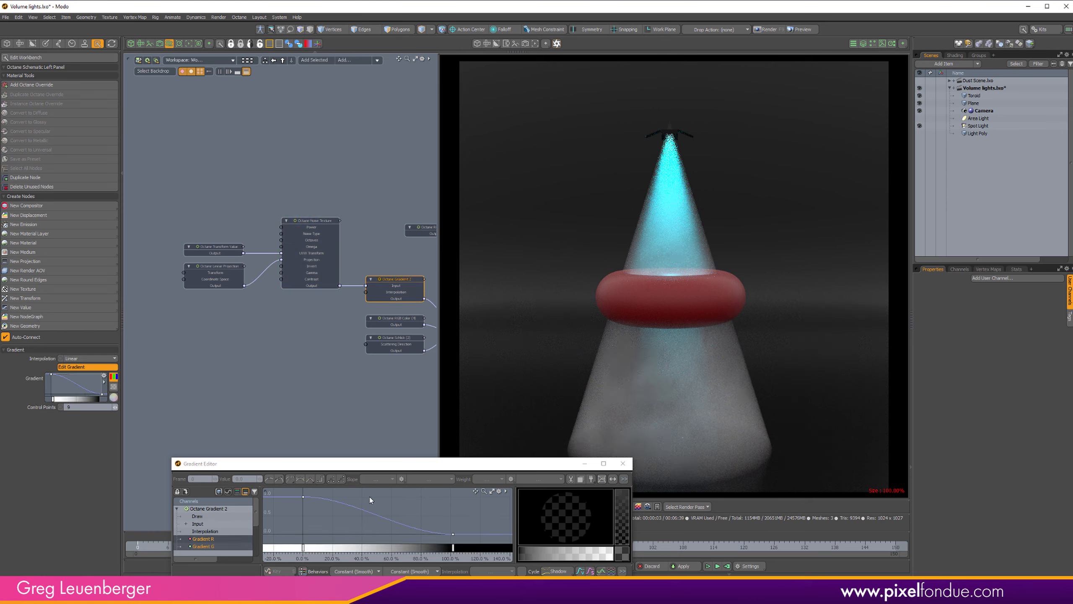
{"action": "left_click", "coordinate": [452, 548]}
{"action": "left_click_drag", "start_coordinate": [548, 466], "coordinate": [513, 379]}
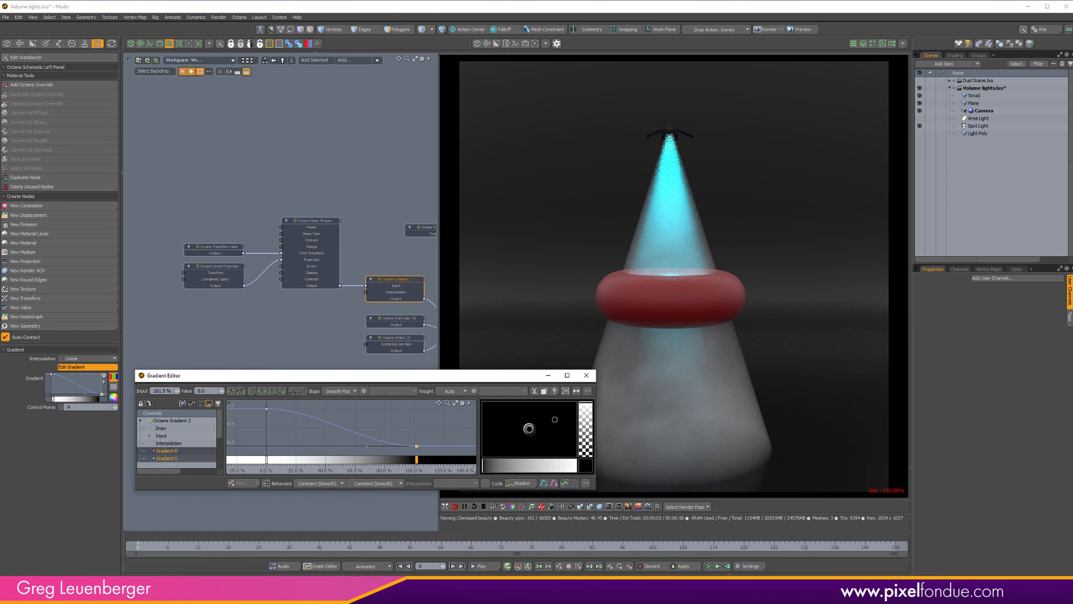
{"action": "left_click_drag", "start_coordinate": [597, 492], "coordinate": [665, 568]}
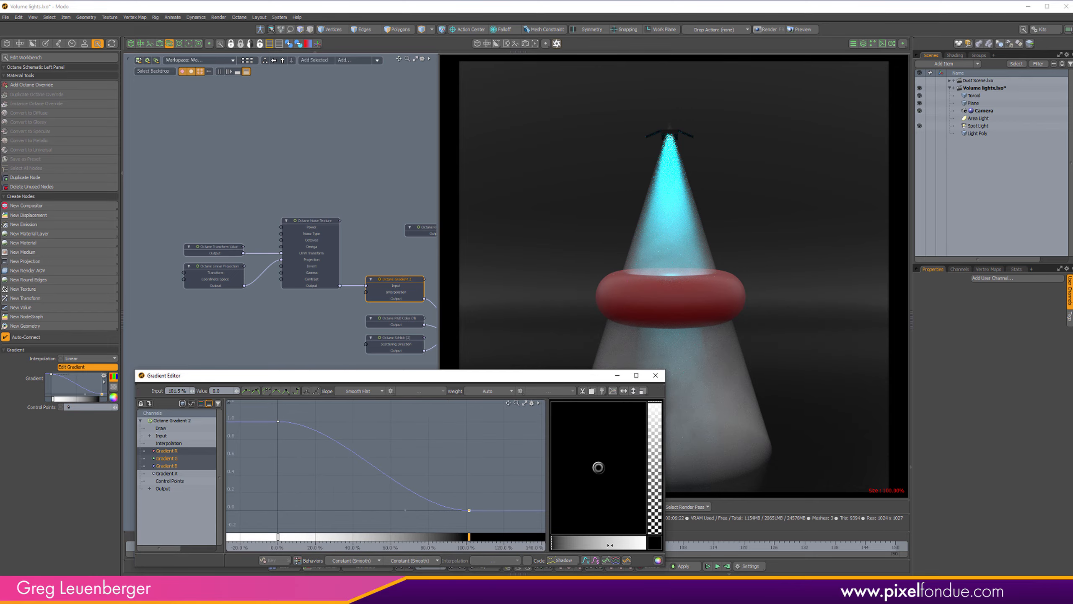
{"action": "left_click_drag", "start_coordinate": [611, 545], "coordinate": [625, 545]}
{"action": "mouse_move", "coordinate": [600, 469]}
{"action": "left_mouse_down"}
{"action": "mouse_move", "coordinate": [628, 469]}
{"action": "mouse_move", "coordinate": [639, 453]}
{"action": "left_mouse_up"}
- Recolor the gradient's white key at 0% to orange and close the Gradient Editor
{"action": "left_click_drag", "start_coordinate": [321, 462], "coordinate": [226, 399]}
{"action": "left_click_drag", "start_coordinate": [641, 466], "coordinate": [638, 446]}
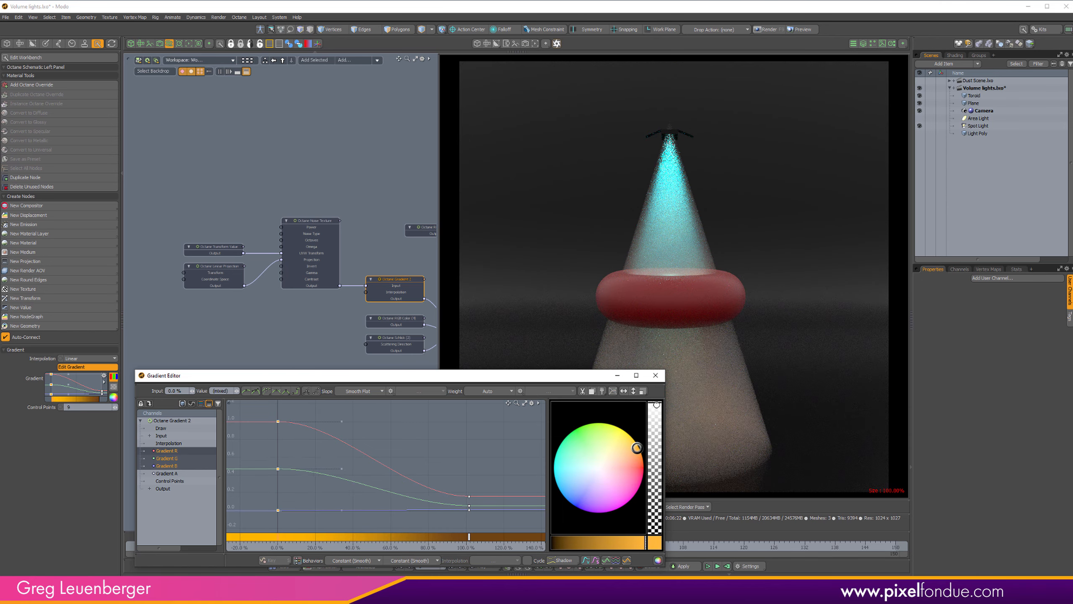
{"action": "left_click", "coordinate": [655, 376]}
- Select the spot light and open its light color for editing
{"action": "left_click", "coordinate": [978, 126]}
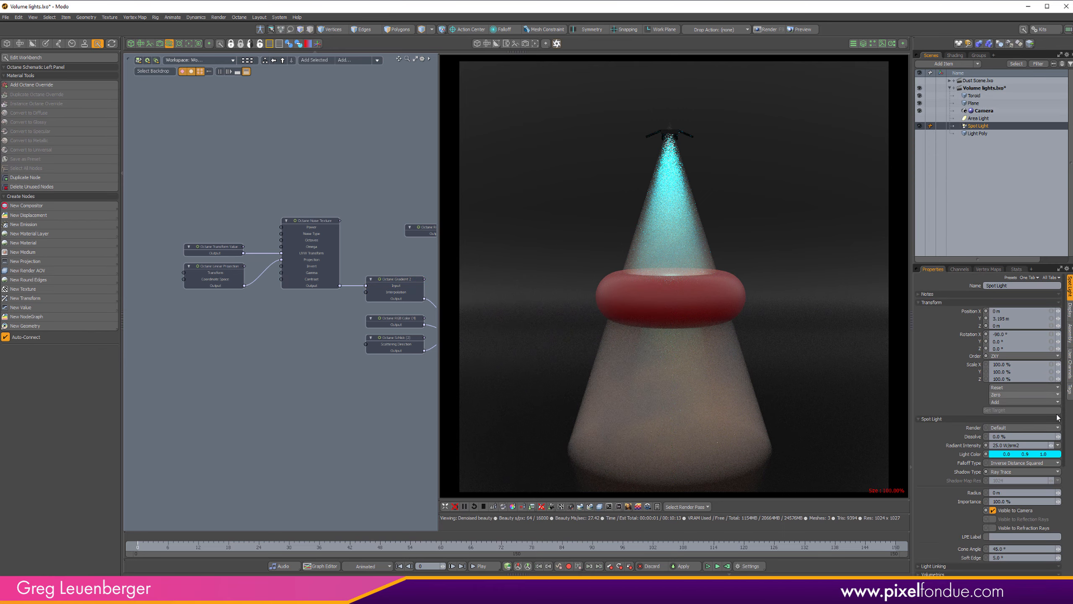
{"action": "double_click", "coordinate": [1005, 454]}
{"action": "left_click", "coordinate": [805, 390]}
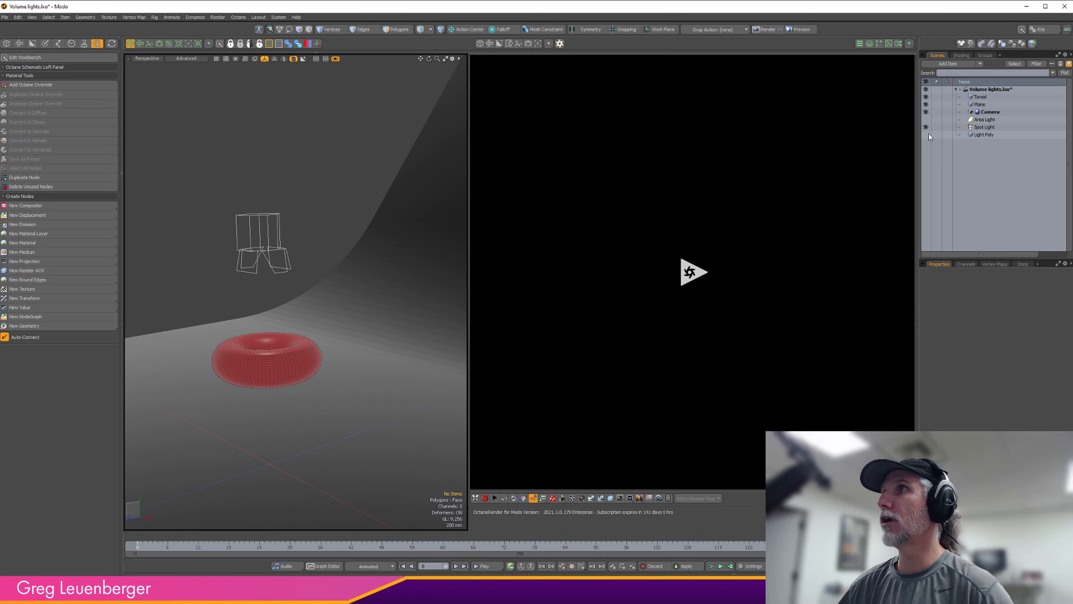
- Hide the Spot Light and show the Light Poly above the torus
{"action": "left_click", "coordinate": [925, 127]}
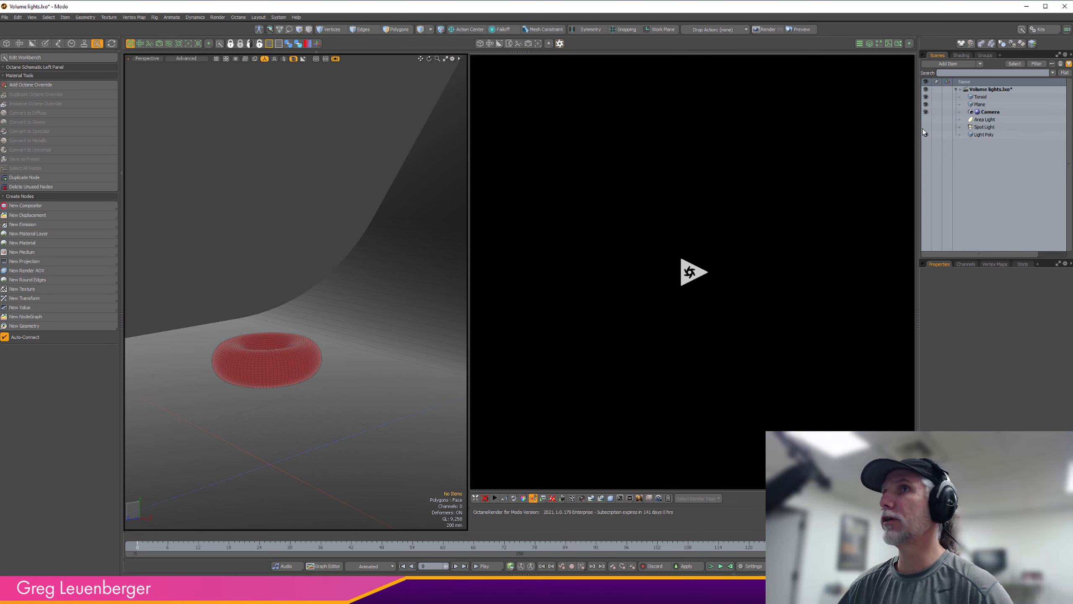
{"action": "left_click", "coordinate": [925, 135]}
{"action": "left_click_drag", "start_coordinate": [270, 237], "coordinate": [261, 169], "text": "alt"}
{"action": "scroll", "coordinate": [268, 197], "scroll_direction": "up", "scroll_amount": 5, "text": "alt"}
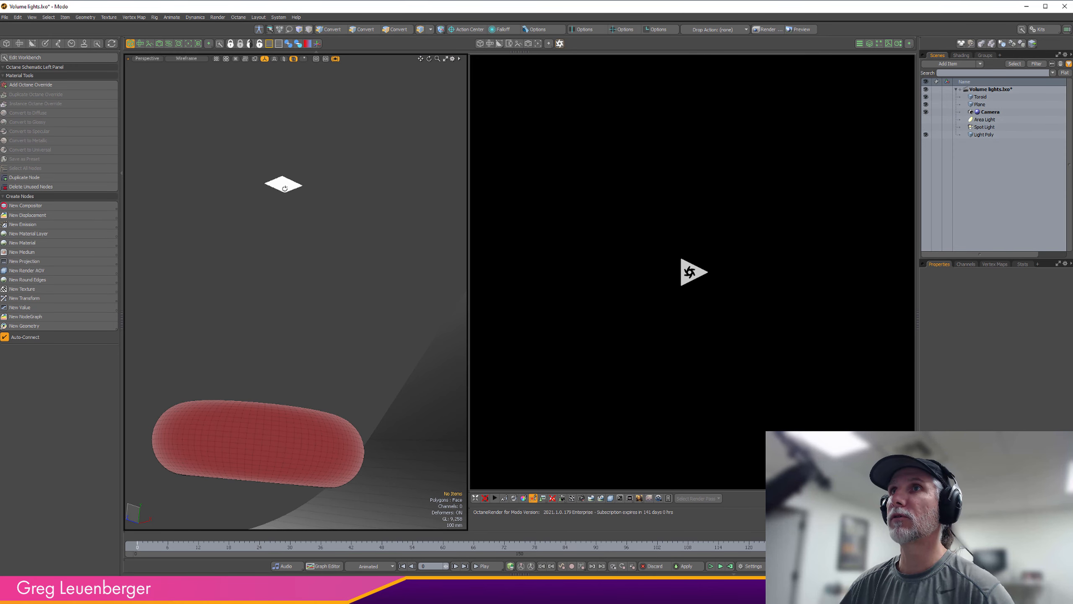
- Temporarily show the Area Light to compare it with the light polygon above the torus
{"action": "left_click", "coordinate": [926, 119]}
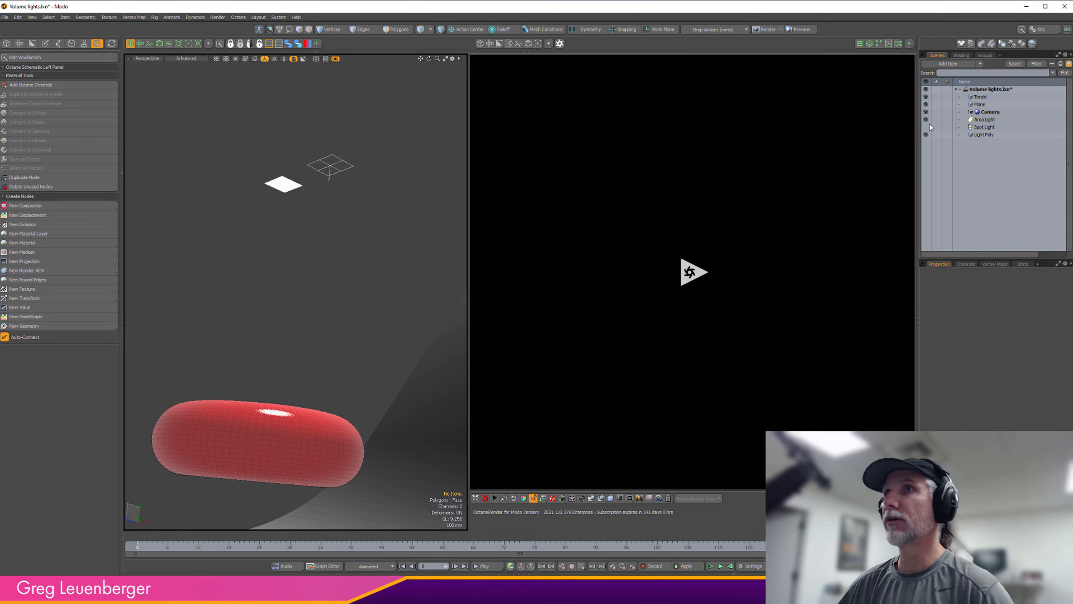
{"action": "left_click_drag", "start_coordinate": [296, 224], "coordinate": [315, 253], "text": "alt"}
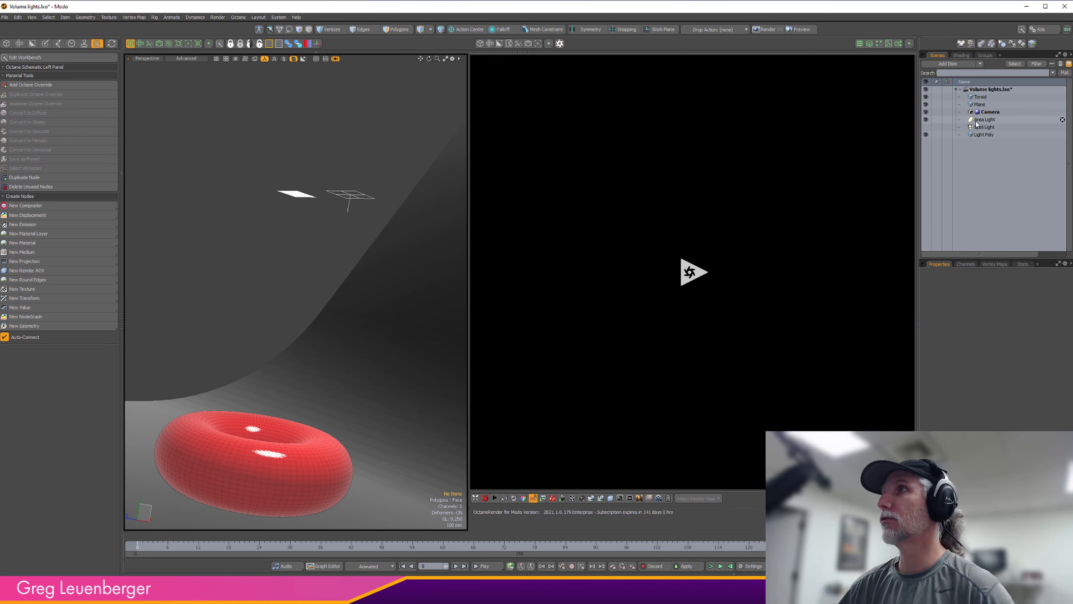
{"action": "left_click", "coordinate": [925, 119]}
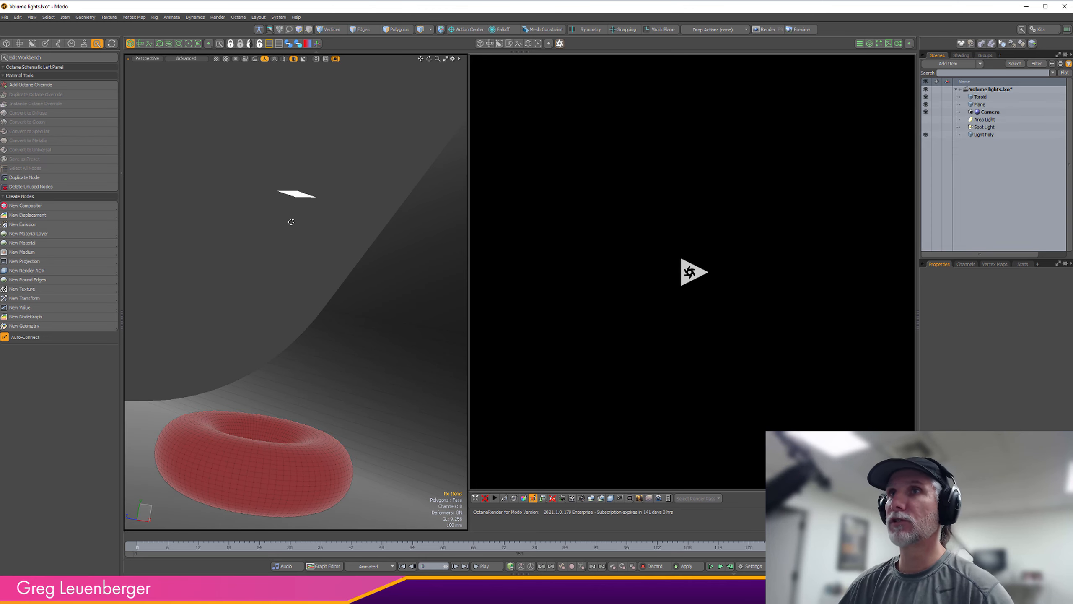
{"action": "left_click_drag", "start_coordinate": [291, 221], "coordinate": [255, 220], "text": "alt"}
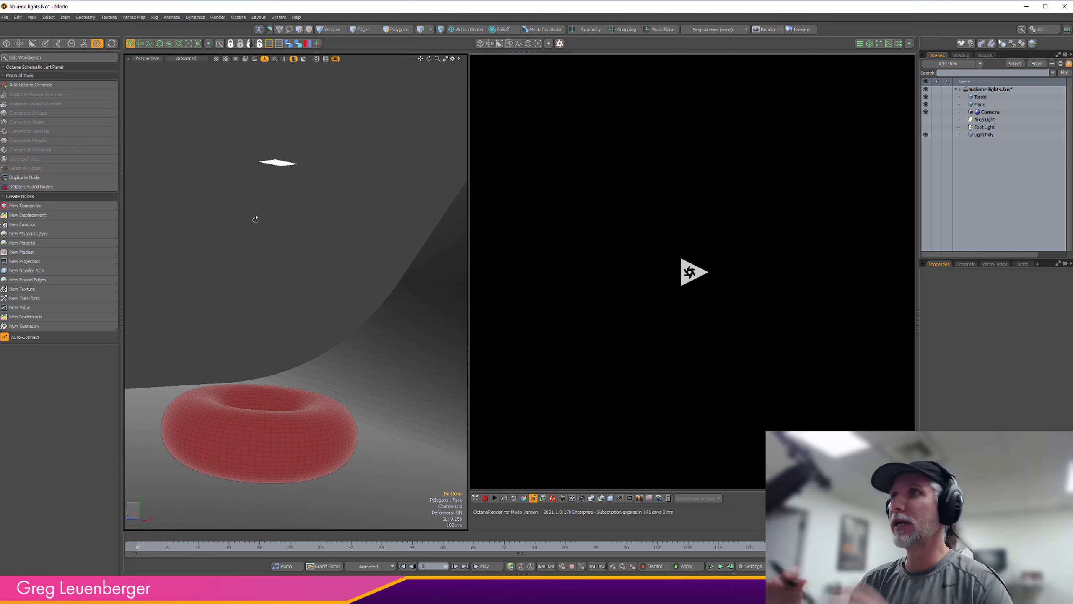
- Find the Environment item in the shader tree and add it to the schematic workspace
{"action": "left_click", "coordinate": [961, 55]}
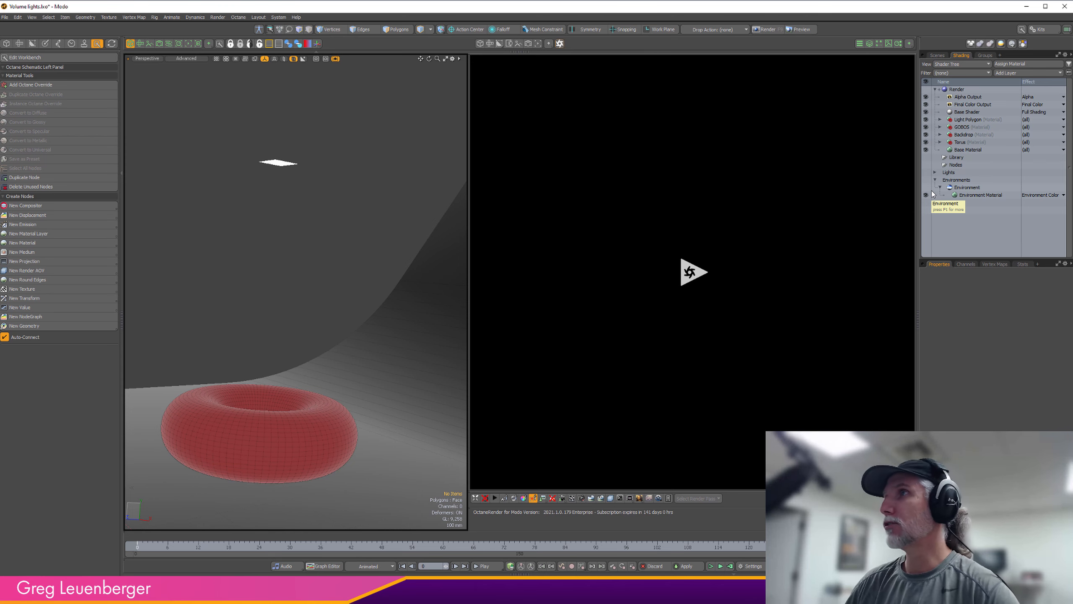
{"action": "left_click", "coordinate": [168, 44]}
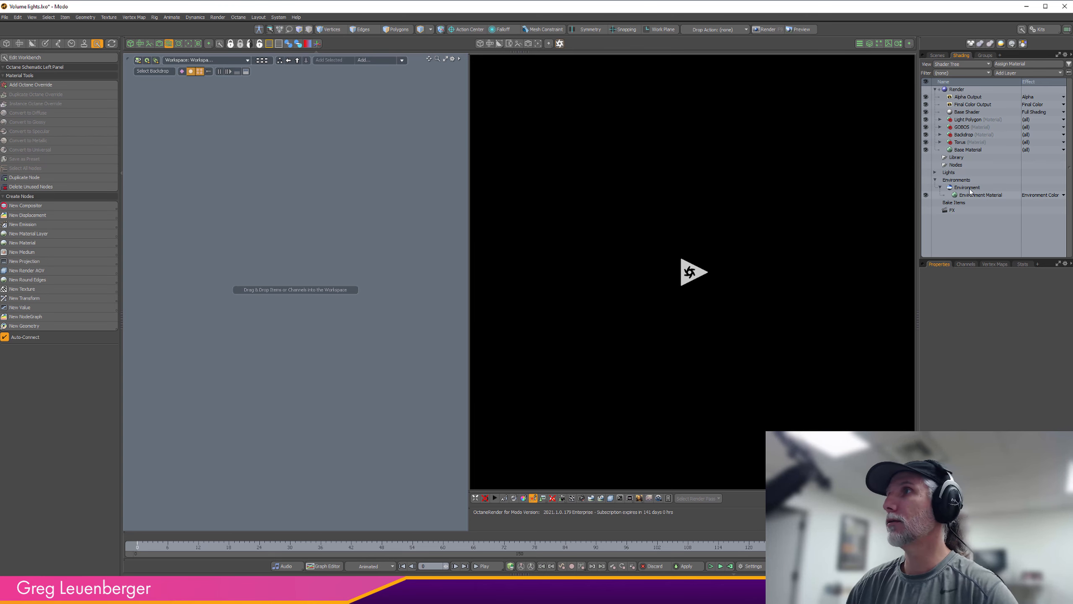
{"action": "left_click", "coordinate": [956, 187]}
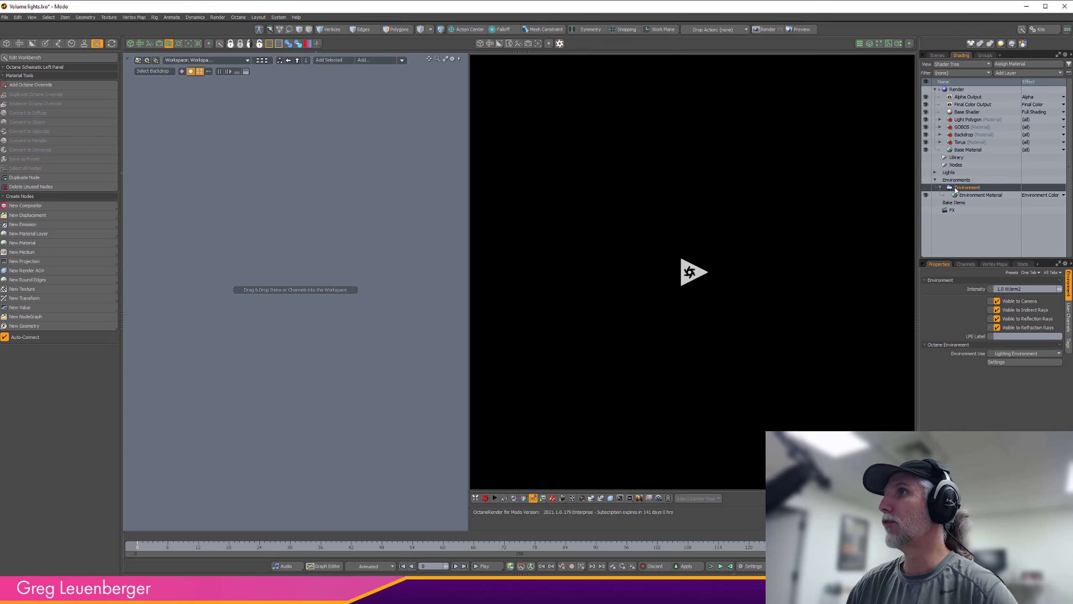
{"action": "left_click_drag", "start_coordinate": [956, 188], "coordinate": [311, 223]}
- Filter the Environment's channels by "medi", add Medium (Octane) and Medium Radius (Octane) to its schematic node, and clear the filter
{"action": "left_click", "coordinate": [966, 265]}
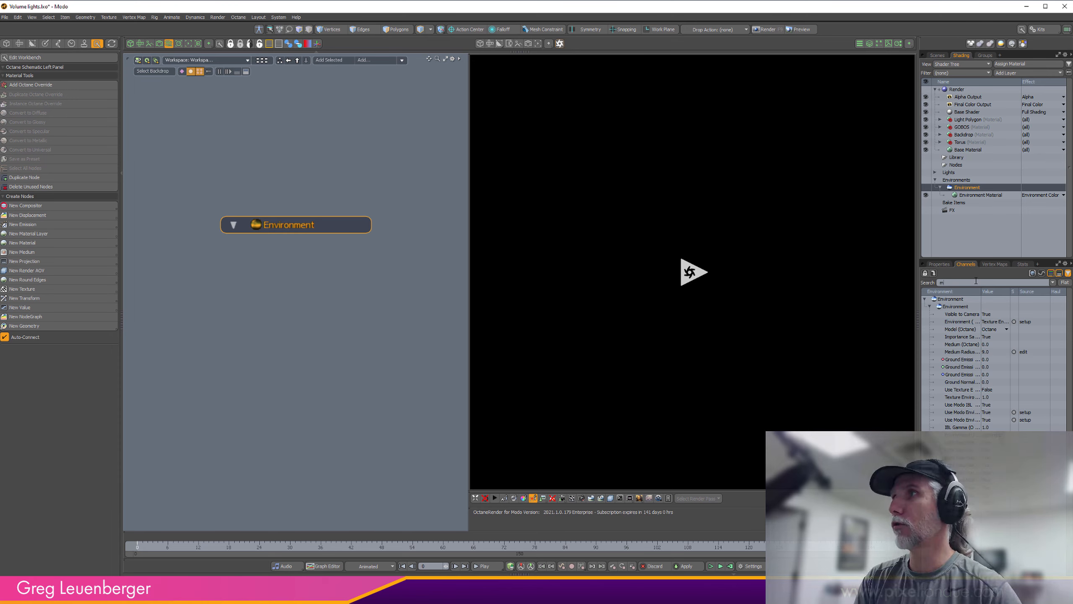
{"action": "type", "text": "medi"}
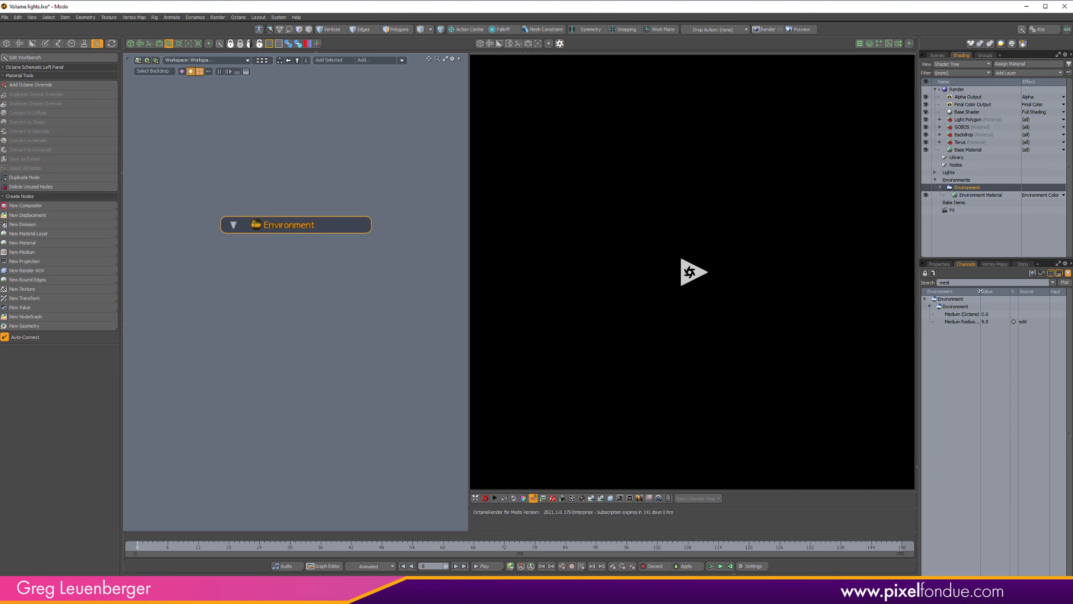
{"action": "double_click", "coordinate": [981, 298]}
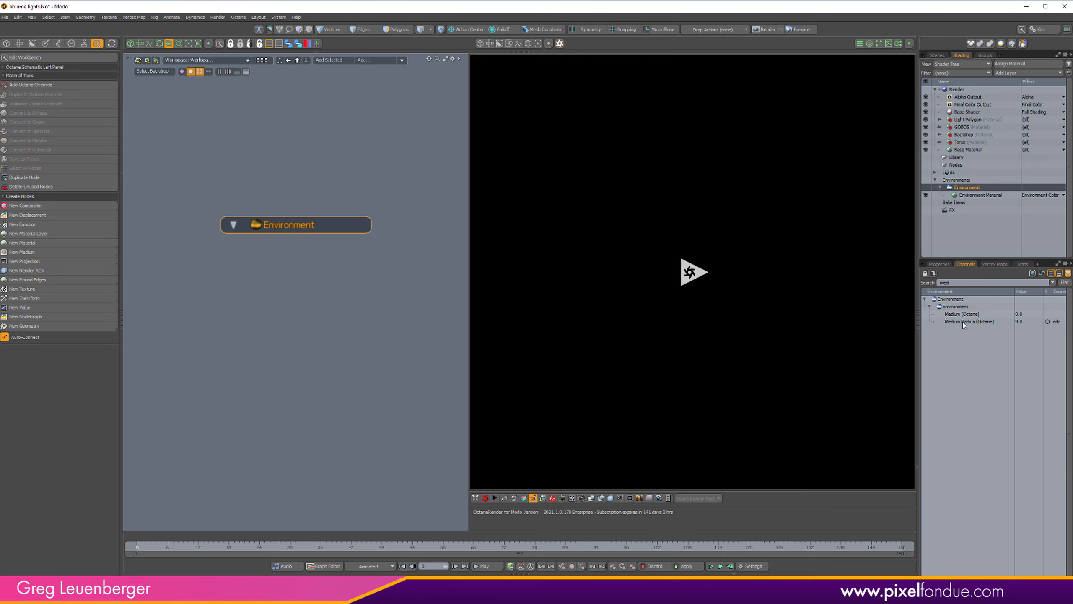
{"action": "left_click_drag", "start_coordinate": [962, 322], "coordinate": [284, 271]}
{"action": "left_click", "coordinate": [294, 310]}
{"action": "left_click", "coordinate": [302, 261]}
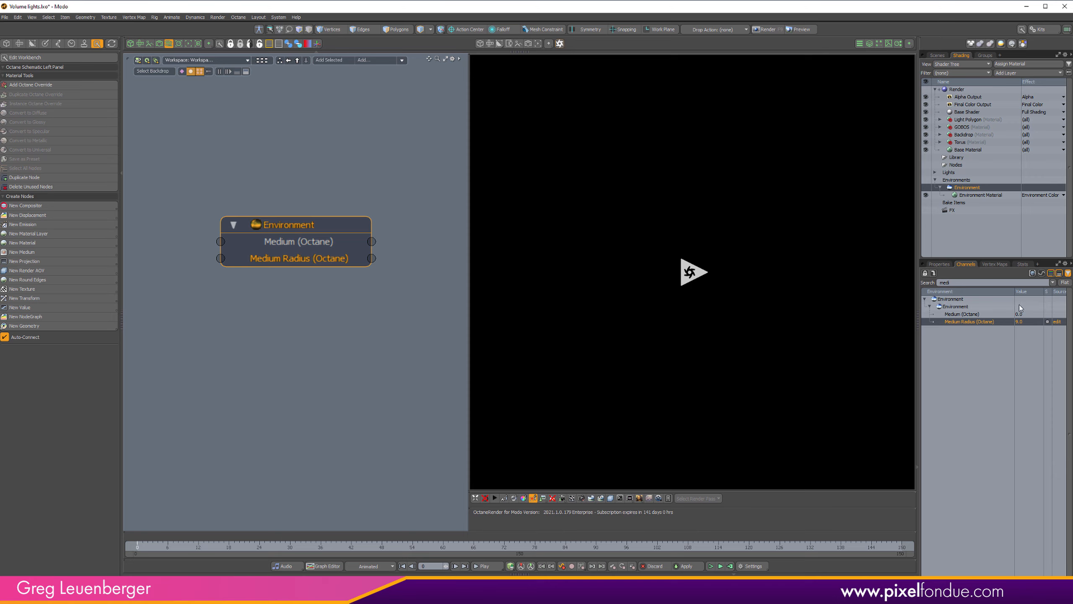
{"action": "left_click", "coordinate": [980, 351]}
{"action": "left_click", "coordinate": [956, 283]}
{"action": "key", "text": "BackSpace"}
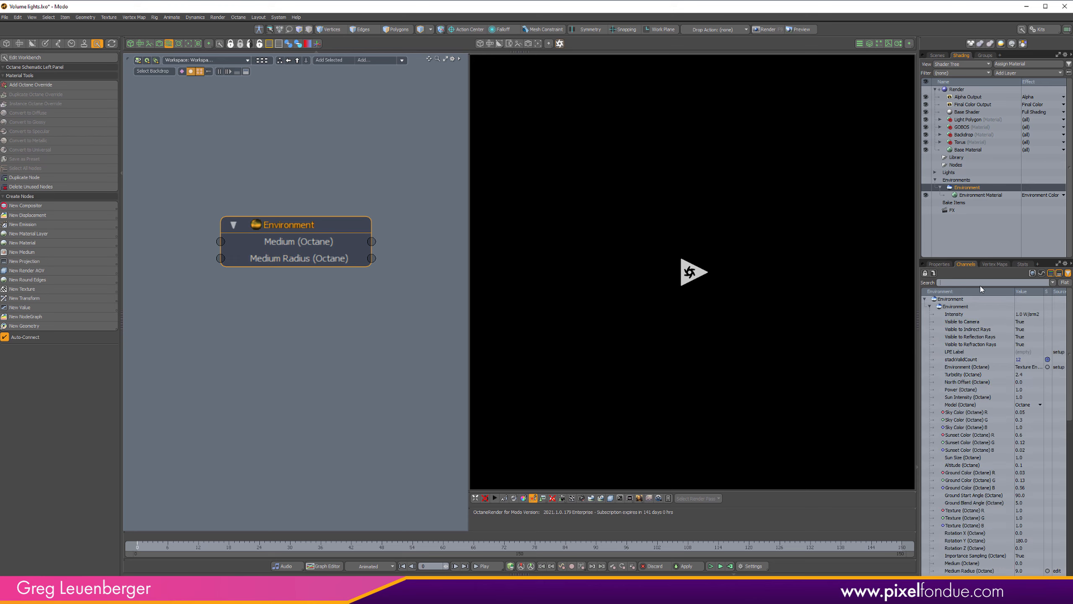
- Expand and select the Light Polygon material group and start the live Octane render
{"action": "left_click", "coordinate": [941, 119]}
{"action": "left_click", "coordinate": [953, 119]}
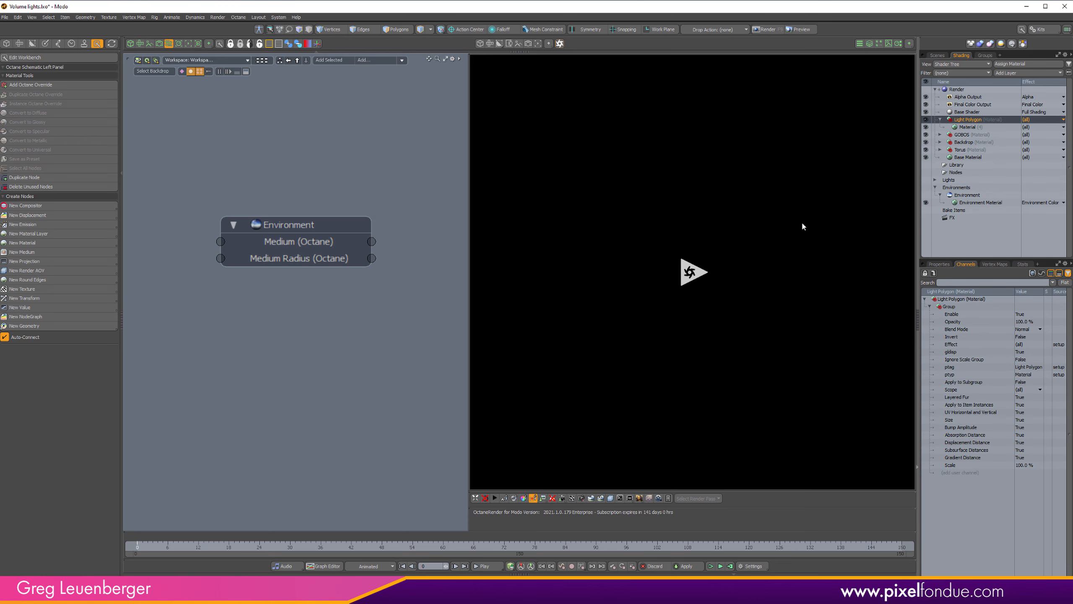
{"action": "left_click", "coordinate": [494, 498]}
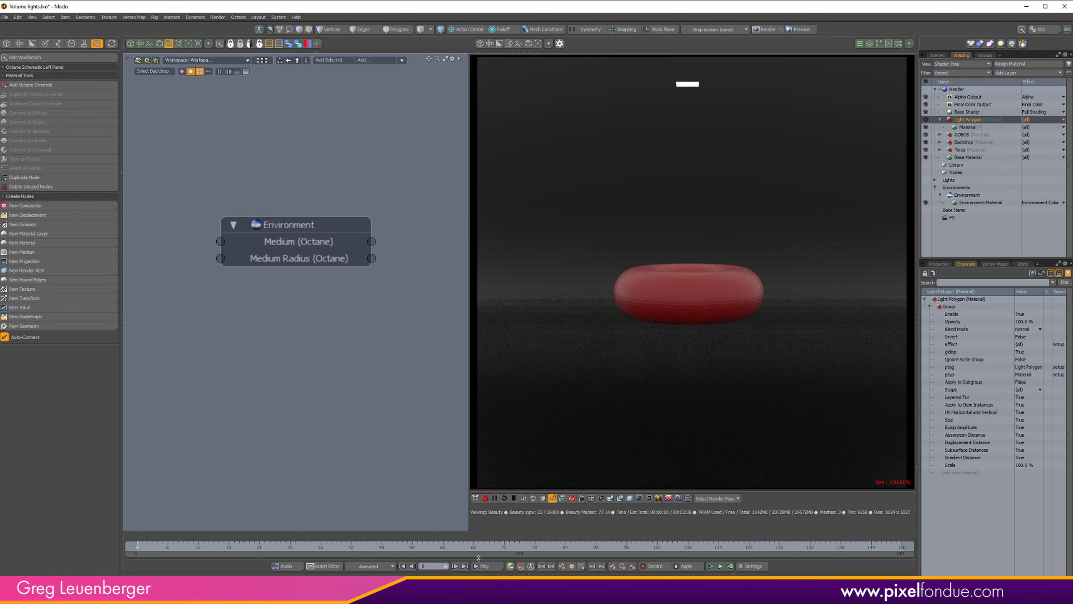
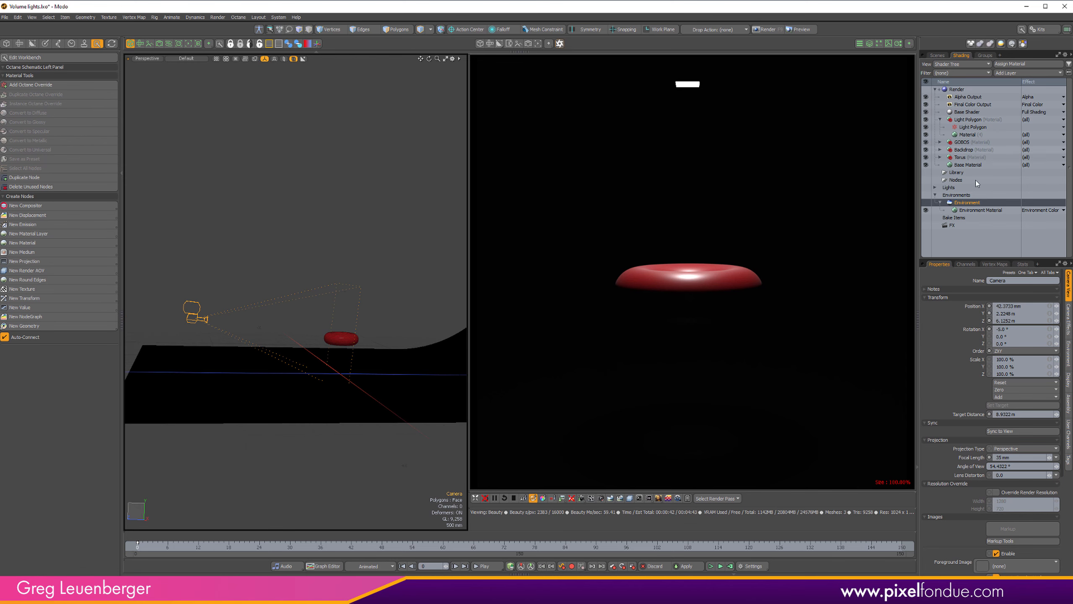
- Set the Environment's Medium Radius (Octane) channel to 10
{"action": "left_click", "coordinate": [972, 265]}
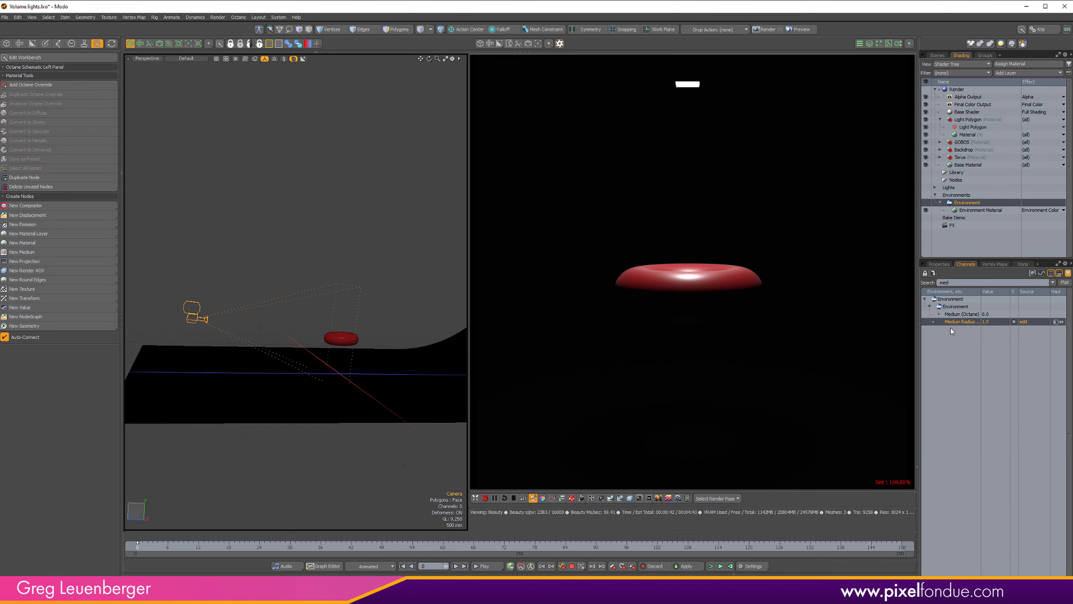
{"action": "double_click", "coordinate": [985, 322]}
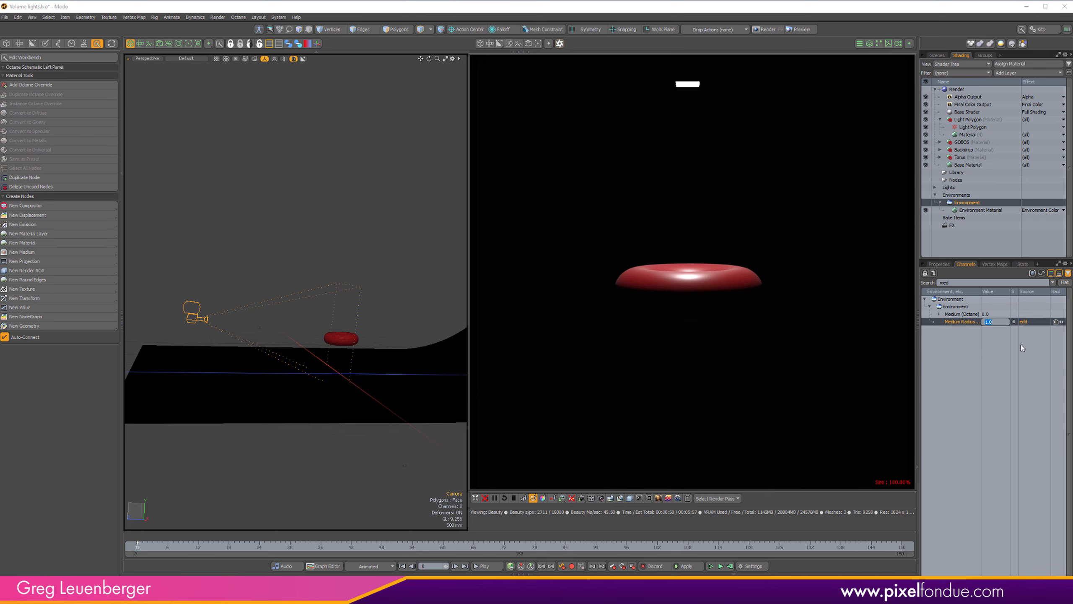
{"action": "type", "text": "10"}
{"action": "key", "text": "Return"}
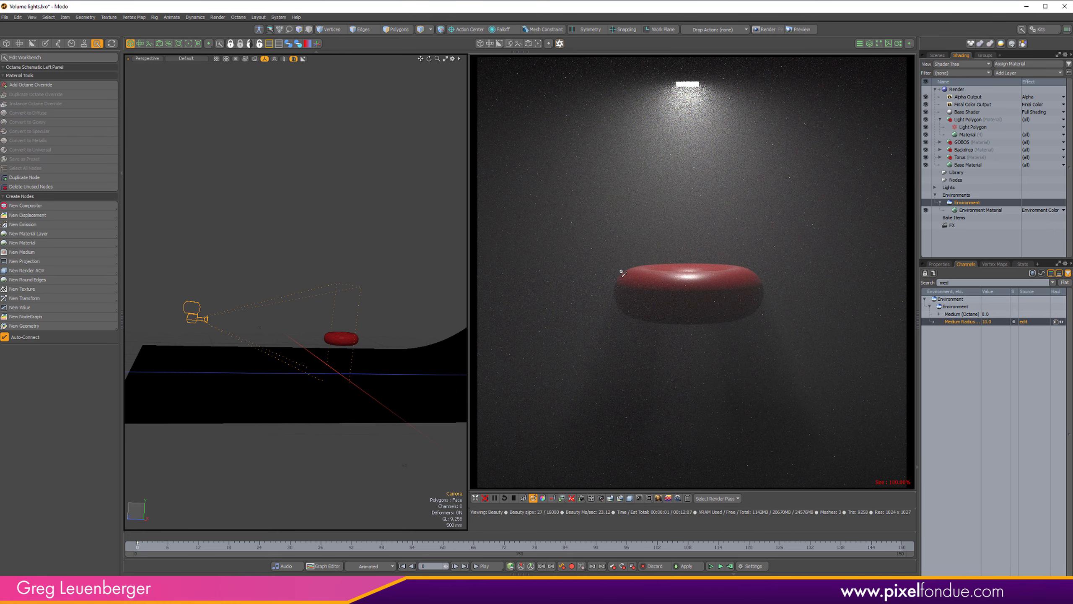
{"action": "scroll", "coordinate": [353, 273], "scroll_direction": "down", "scroll_amount": 3}
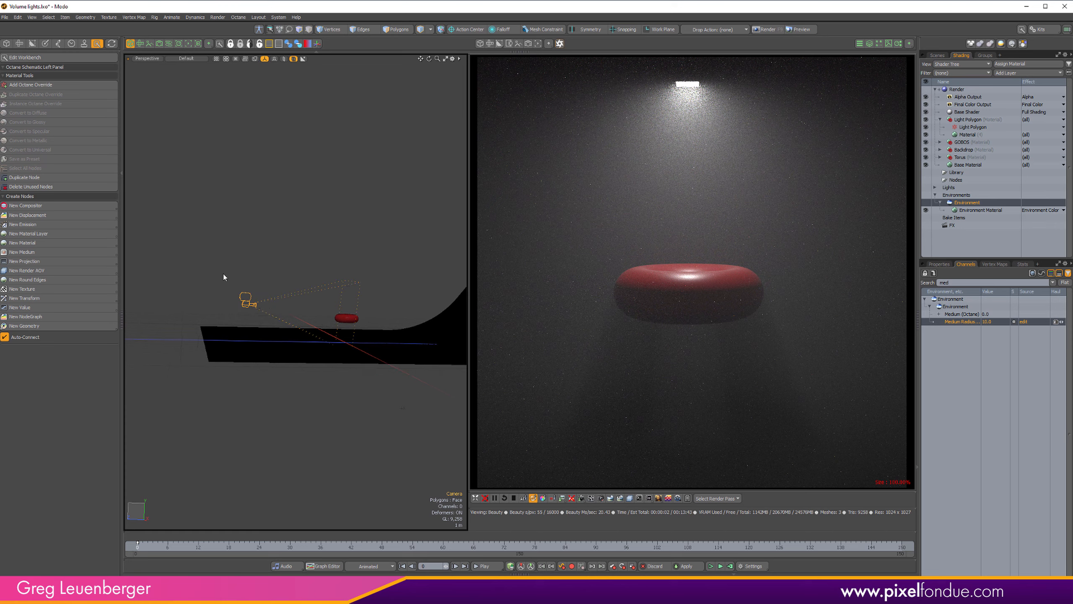
{"action": "left_click_drag", "start_coordinate": [171, 382], "coordinate": [313, 235], "text": "alt"}
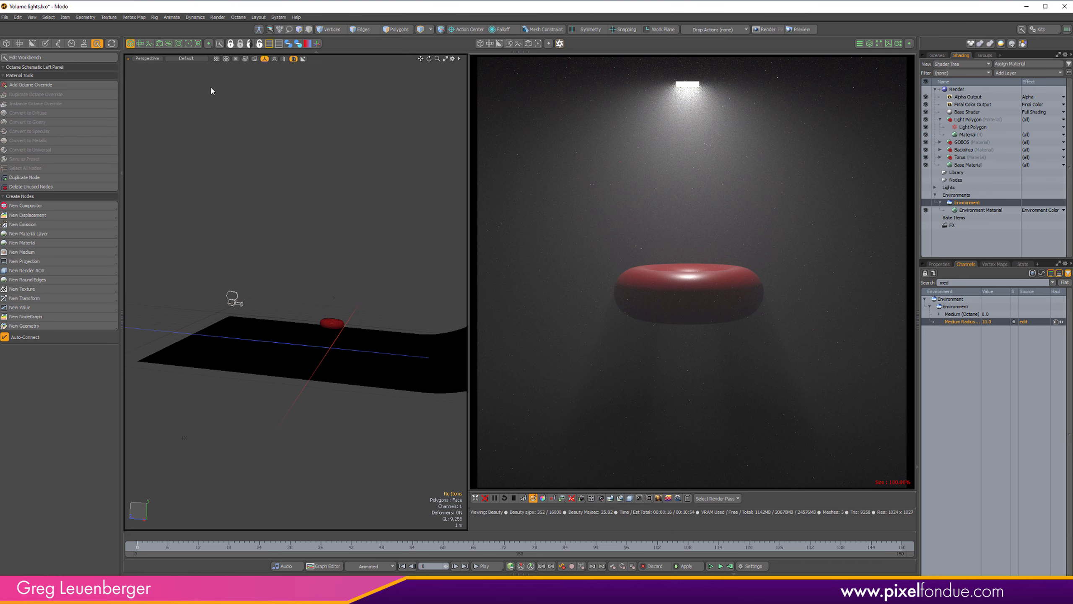
- Switch from the environment medium's schematic to the Light Polygon Nodes workspace
{"action": "left_click", "coordinate": [169, 44]}
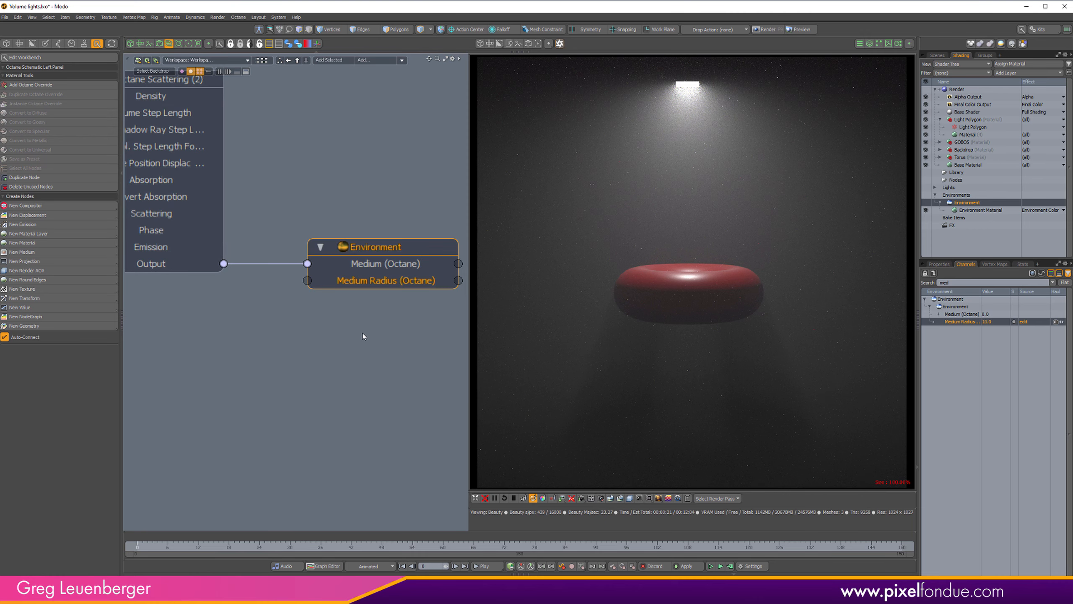
{"action": "key", "text": "a"}
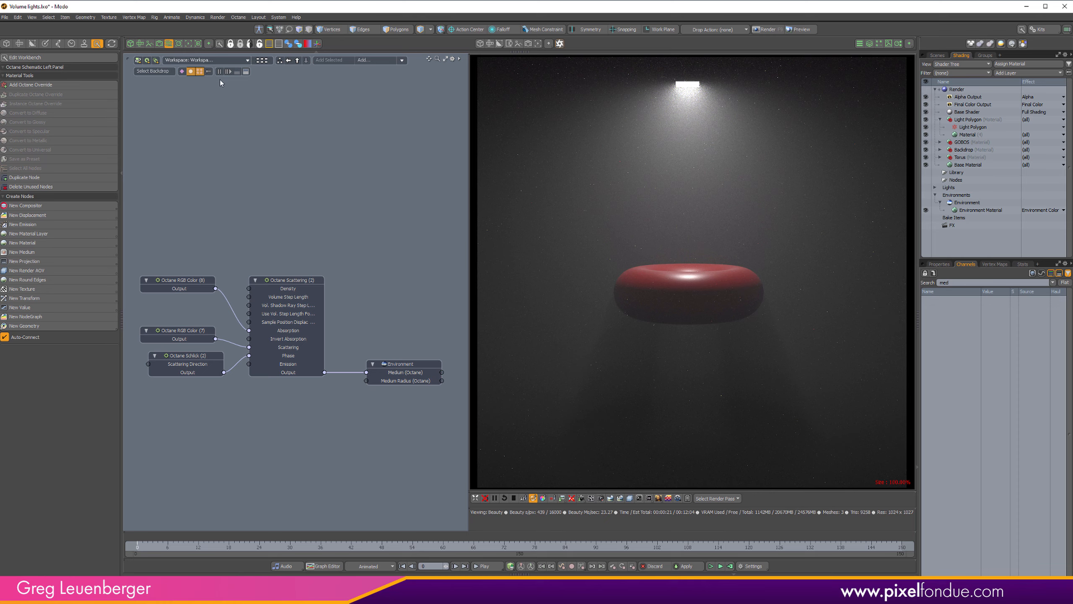
{"action": "left_click", "coordinate": [297, 60]}
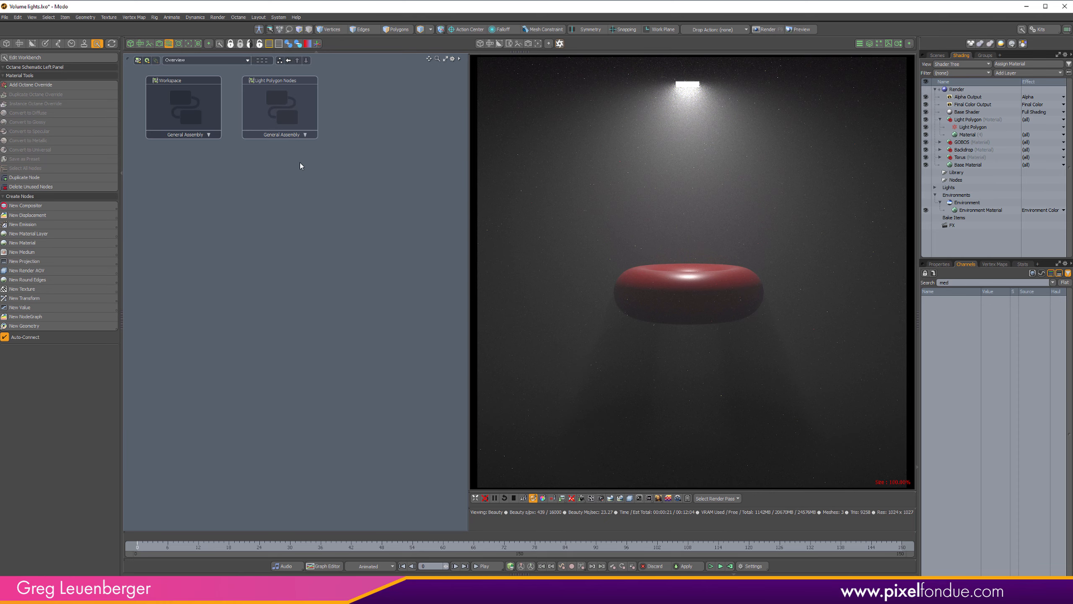
{"action": "double_click", "coordinate": [278, 122]}
{"action": "scroll", "coordinate": [295, 199], "scroll_direction": "up", "scroll_amount": 3}
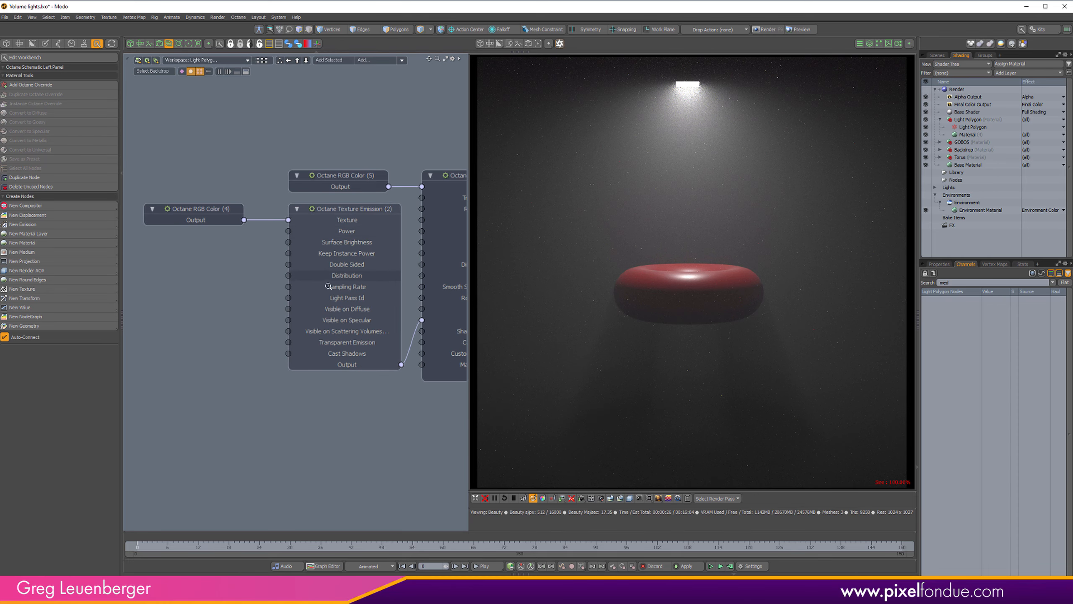
- Add a Falloff map texture to the Distribution input of the light polygon's Octane Texture Emission node
{"action": "scroll", "coordinate": [328, 286], "scroll_direction": "up", "scroll_amount": 2}
{"action": "left_click", "coordinate": [328, 277]}
{"action": "scroll", "coordinate": [273, 490], "scroll_direction": "down", "scroll_amount": 2}
{"action": "left_click_drag", "start_coordinate": [293, 484], "coordinate": [328, 472], "text": "alt"}
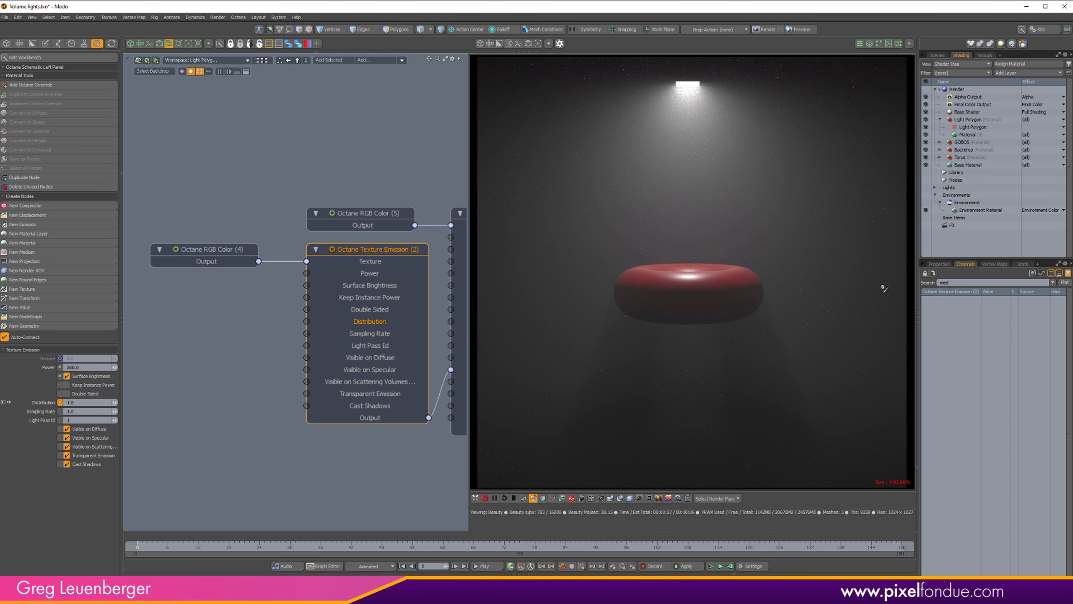
{"action": "middle_click_drag", "start_coordinate": [216, 326], "coordinate": [263, 319]}
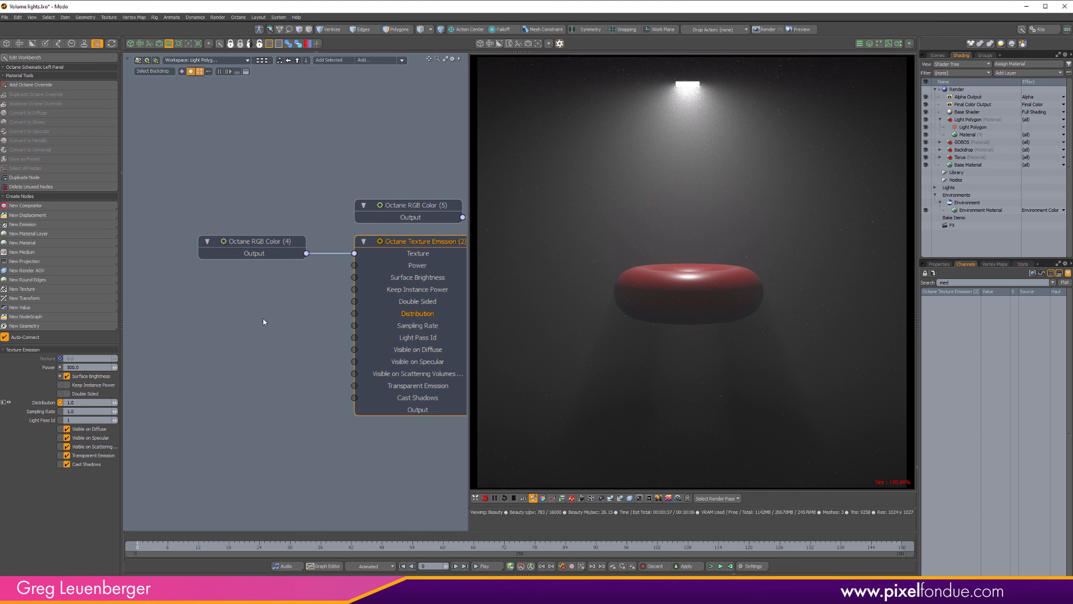
{"action": "left_click", "coordinate": [37, 289]}
{"action": "left_click", "coordinate": [152, 387]}
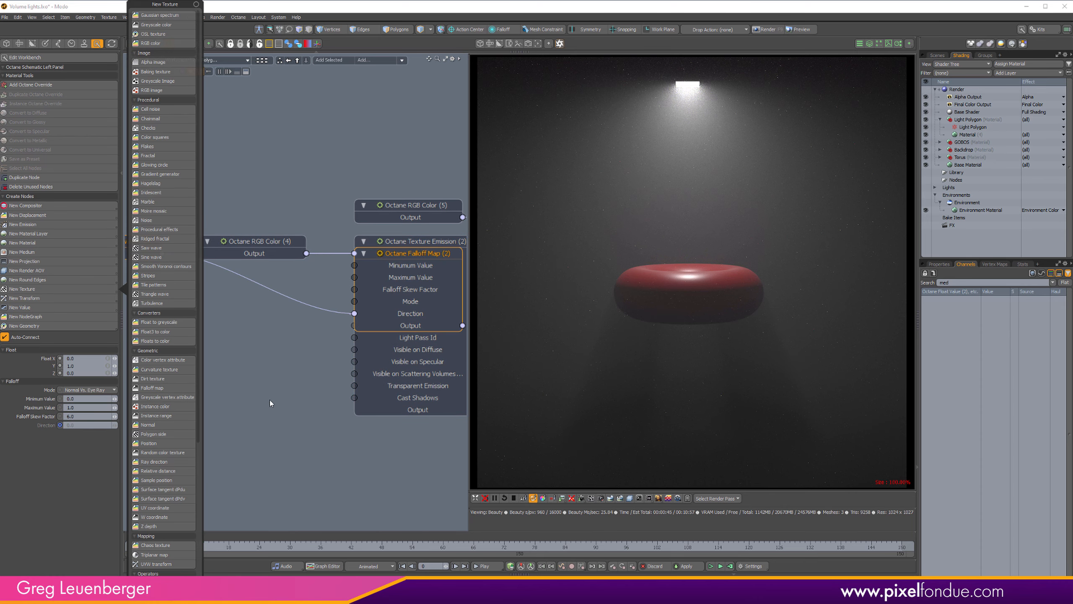
- Arrange the Falloff Map and its Float Value node in front of the Texture Emission node so they no longer overlap
{"action": "scroll", "coordinate": [326, 393], "scroll_direction": "down", "scroll_amount": 5}
{"action": "left_click_drag", "start_coordinate": [364, 313], "coordinate": [264, 327]}
{"action": "middle_click_drag", "start_coordinate": [264, 364], "coordinate": [338, 380]}
{"action": "left_click", "coordinate": [283, 376]}
{"action": "left_click_drag", "start_coordinate": [185, 340], "coordinate": [264, 361]}
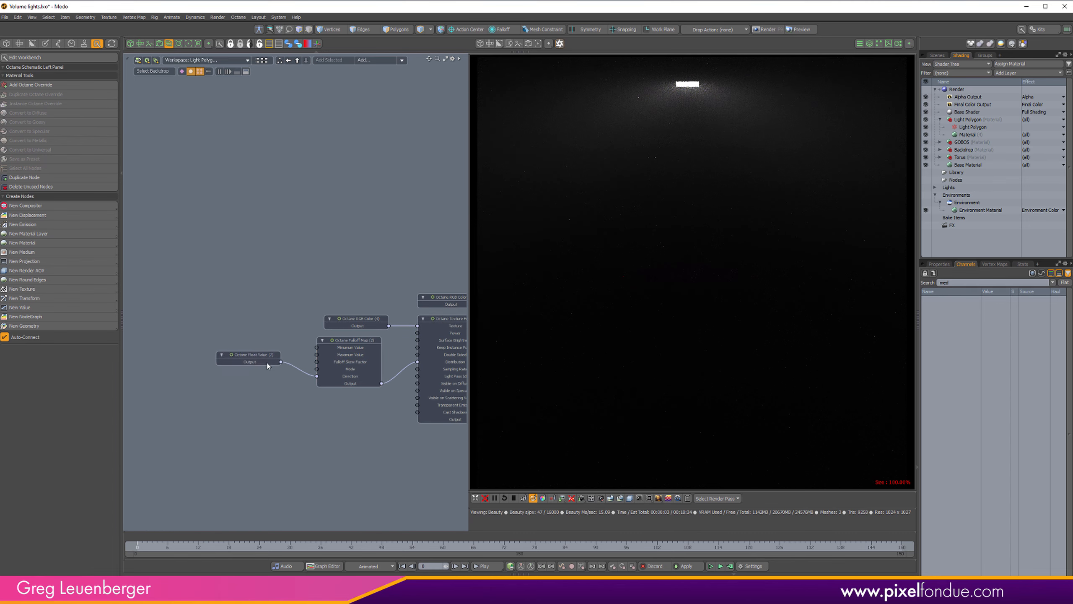
- Delete the Octane Float Value node that feeds the Falloff Map's Direction input
{"action": "scroll", "coordinate": [277, 369], "scroll_direction": "up", "scroll_amount": 5}
{"action": "left_click_drag", "start_coordinate": [412, 384], "coordinate": [380, 382], "text": "alt"}
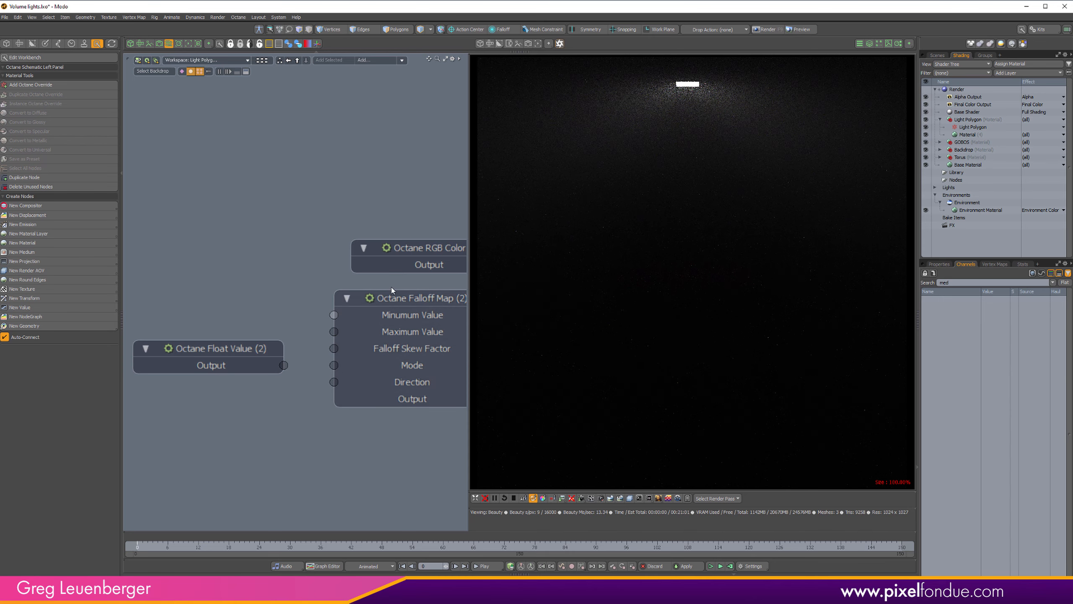
{"action": "left_click", "coordinate": [243, 361]}
{"action": "key", "text": "Delete"}
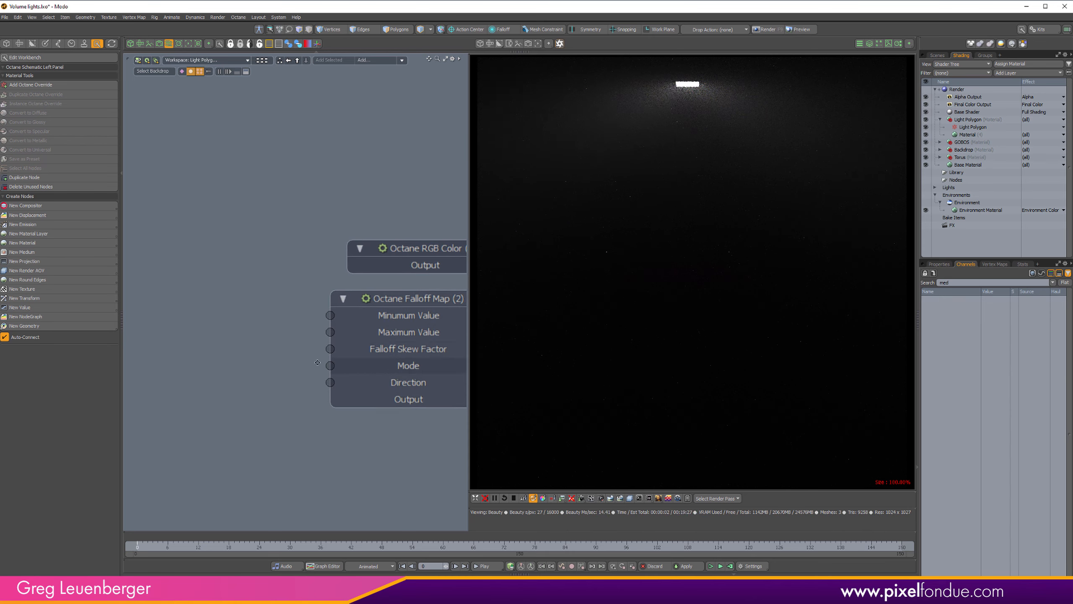
- Keep the Falloff Map in Normal Vs. Eye Ray mode and set its Minimum Value to 1 and Maximum Value to 0
{"action": "left_click_drag", "start_coordinate": [408, 304], "coordinate": [245, 336], "text": "alt"}
{"action": "left_click", "coordinate": [263, 334]}
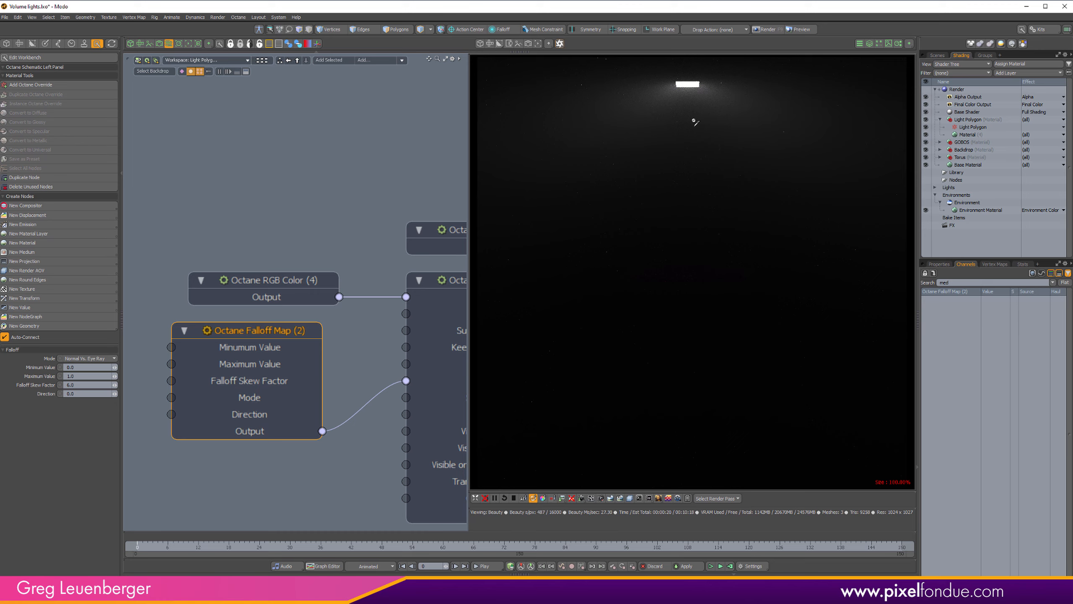
{"action": "left_click", "coordinate": [100, 358]}
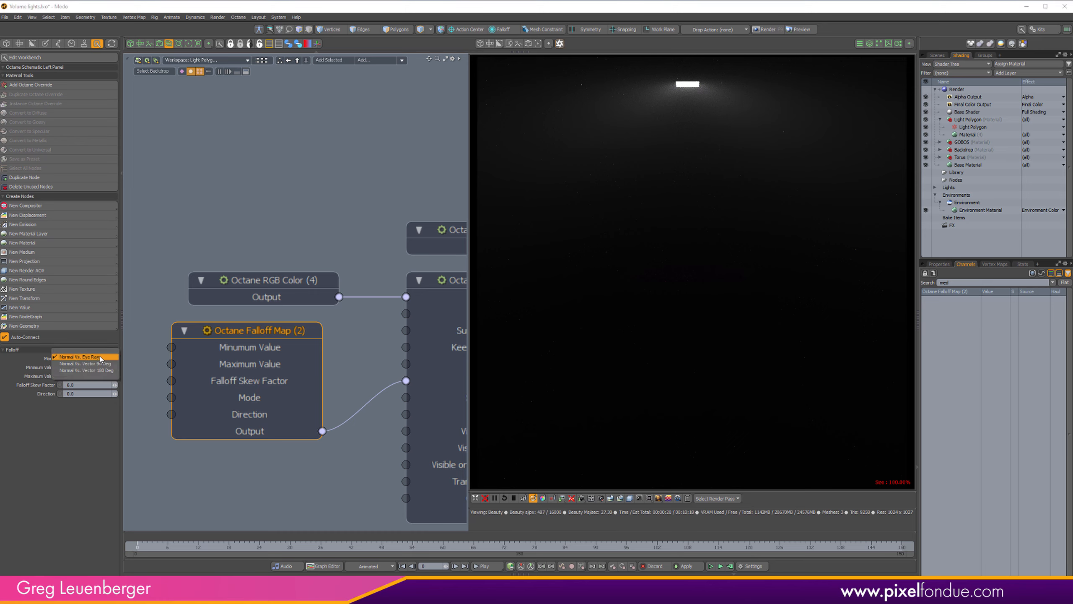
{"action": "left_click", "coordinate": [114, 357]}
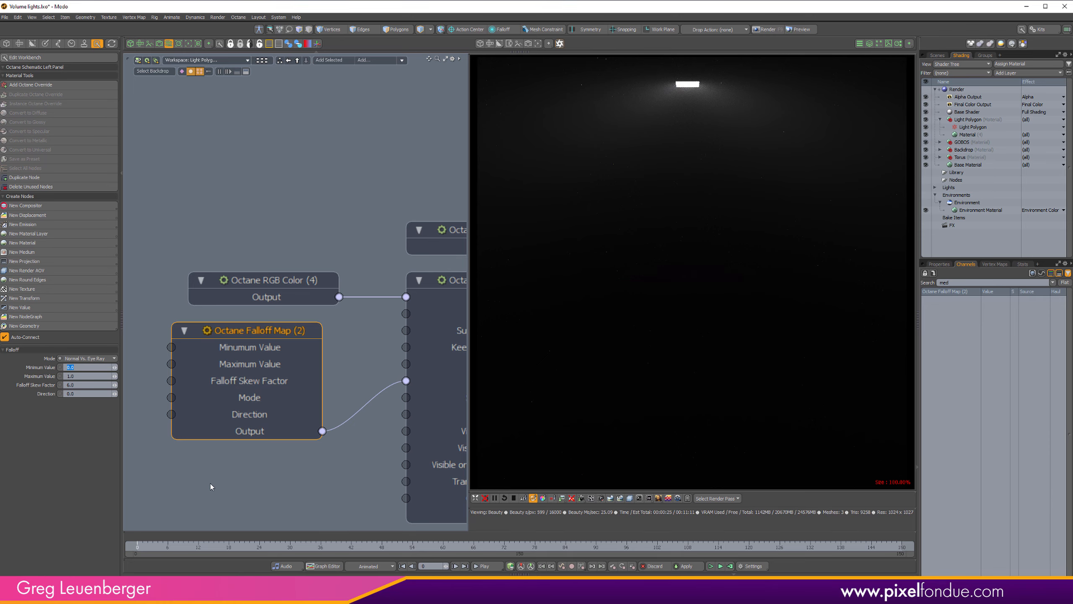
{"action": "type", "text": "1"}
{"action": "key", "text": "Return"}
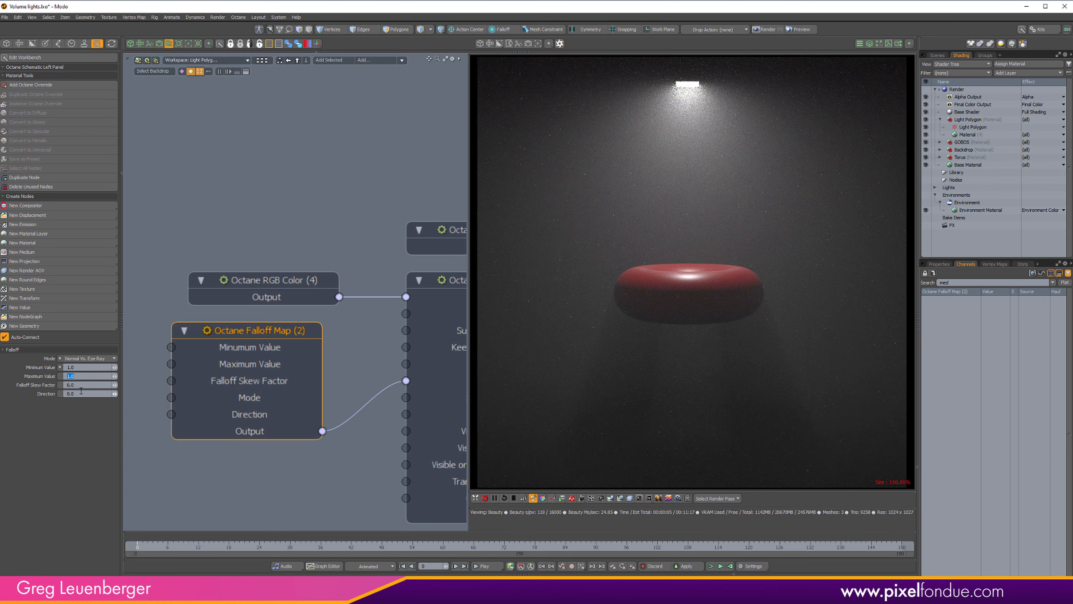
{"action": "type", "text": "0"}
{"action": "key", "text": "Return"}
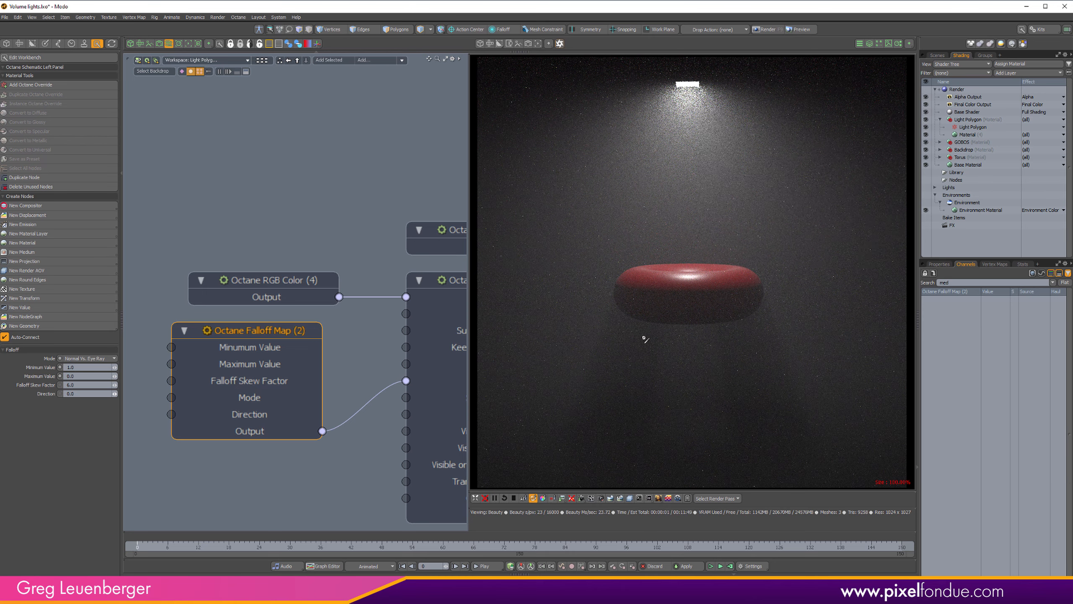
- Try a Falloff Skew Factor of 3 on the light polygon's Falloff Map, and settle on 1
{"action": "left_click", "coordinate": [106, 386]}
{"action": "type", "text": "3"}
{"action": "key", "text": "Return"}
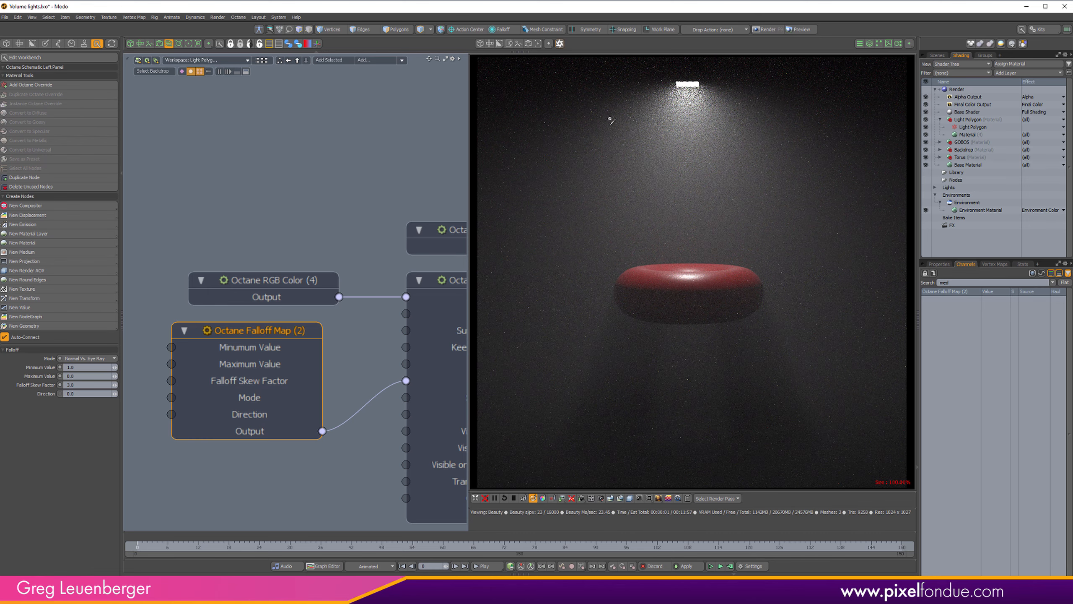
{"action": "left_click", "coordinate": [89, 385]}
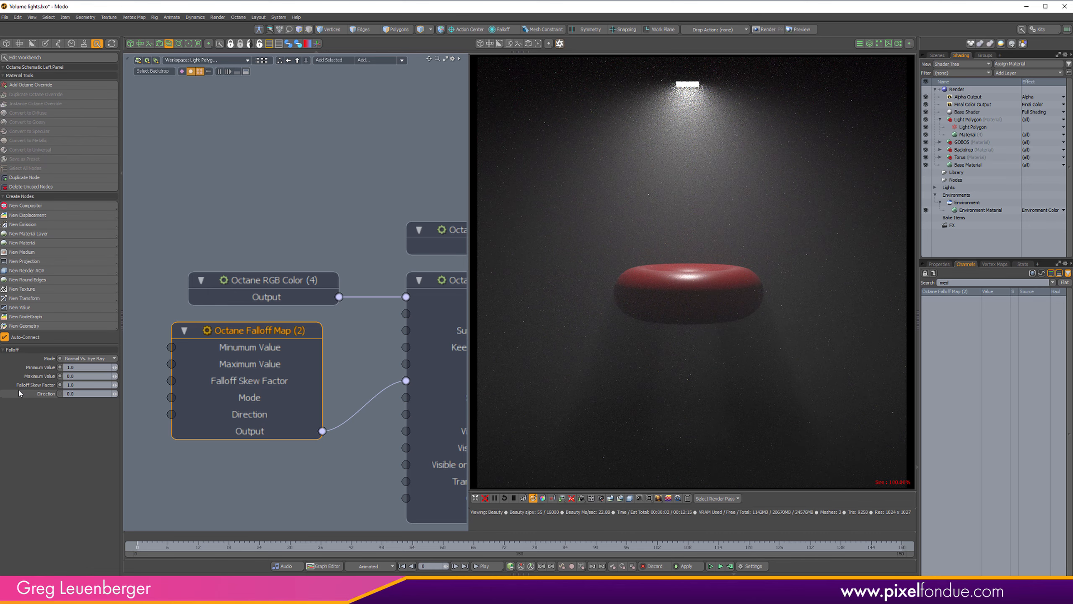
{"action": "type", "text": "1"}
{"action": "key", "text": "Return"}
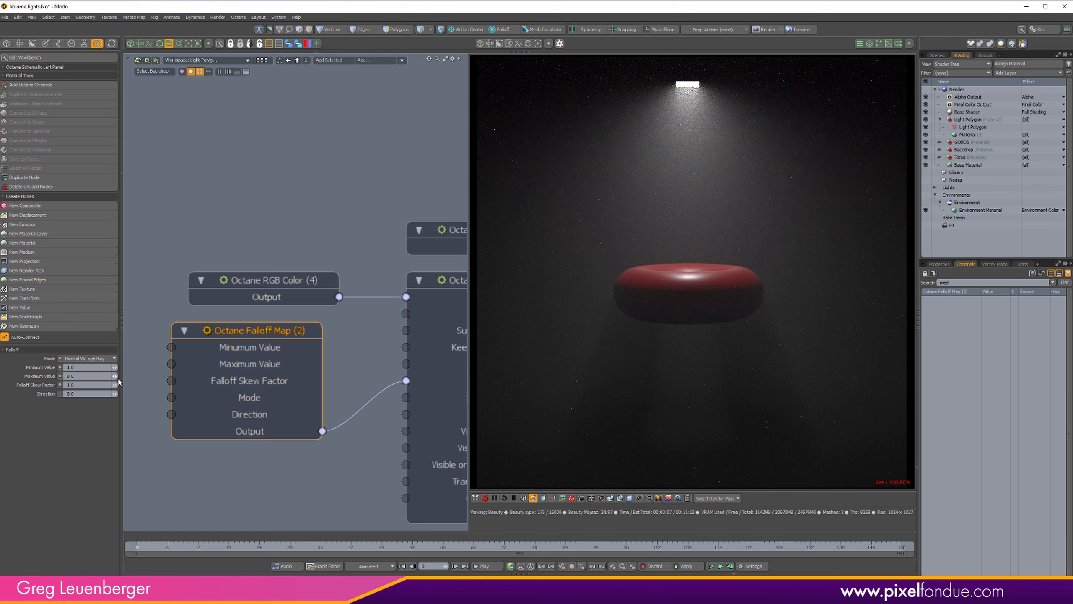
- Try a slightly higher Maximum Value on the Falloff Map and return it to 0
{"action": "left_click_drag", "start_coordinate": [115, 368], "coordinate": [134, 376]}
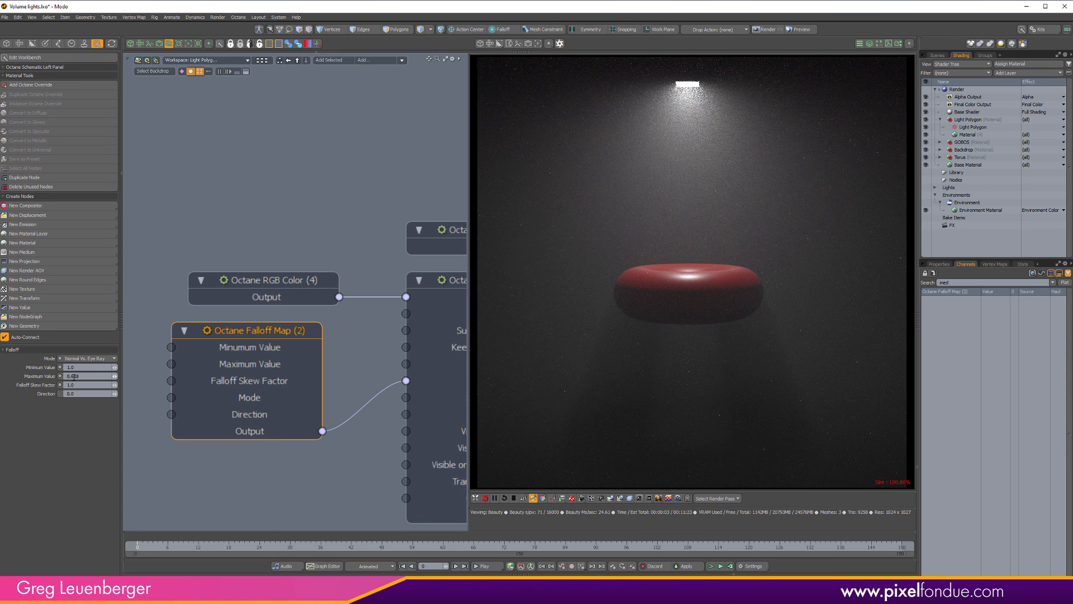
{"action": "type", "text": "0"}
{"action": "key", "text": "Return"}
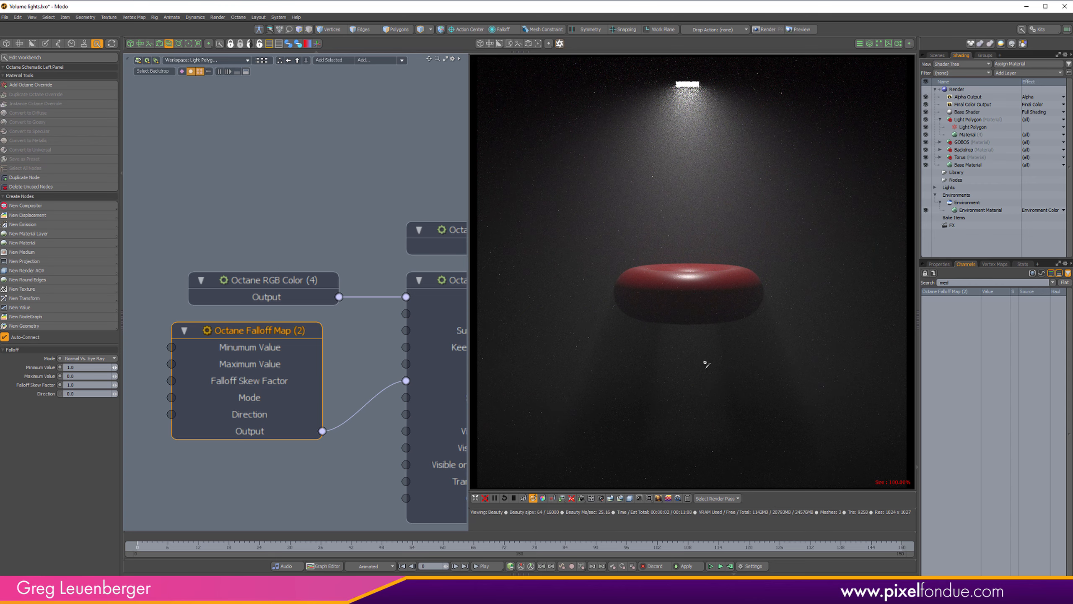
- Insert a Color correction texture into the link between the Falloff Map and the Texture Emission's Distribution input
{"action": "left_click_drag", "start_coordinate": [342, 383], "coordinate": [311, 371], "text": "alt"}
{"action": "scroll", "coordinate": [311, 371], "scroll_direction": "down", "scroll_amount": 2}
{"action": "left_click_drag", "start_coordinate": [246, 325], "coordinate": [104, 325]}
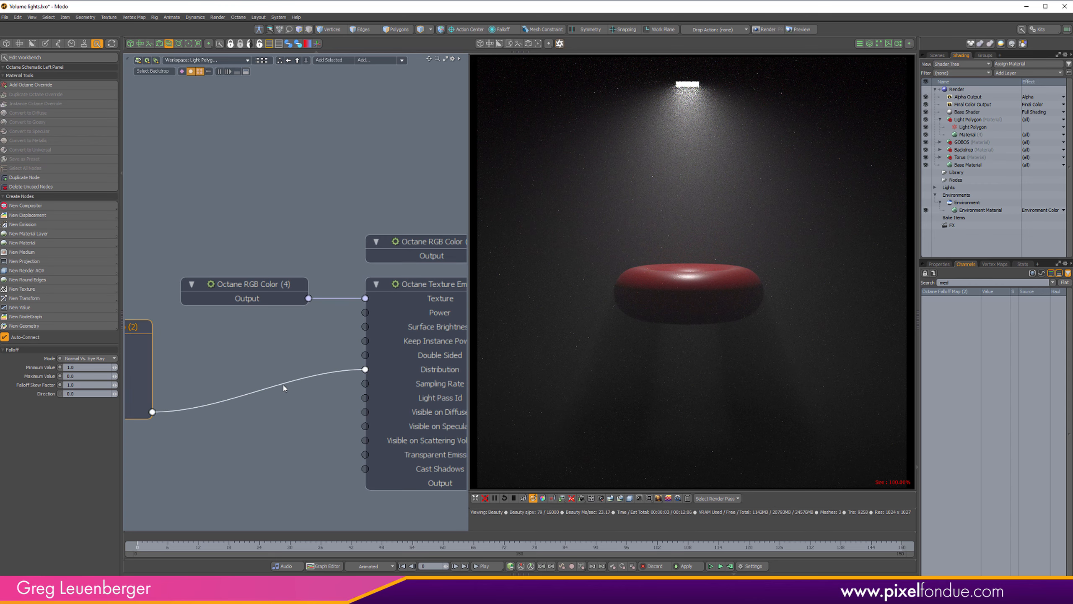
{"action": "left_click", "coordinate": [281, 384]}
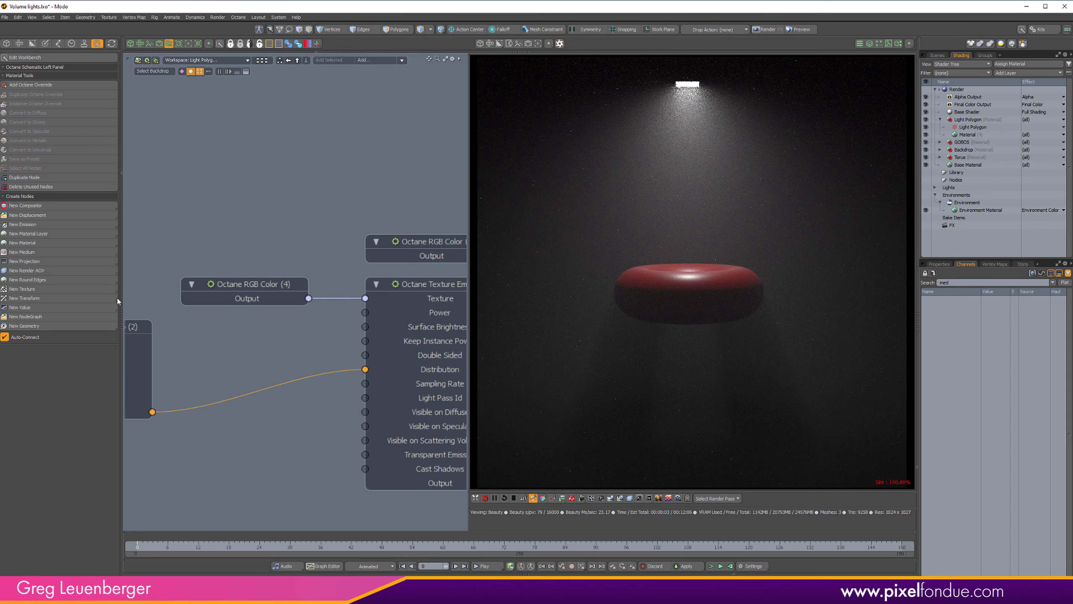
{"action": "left_click", "coordinate": [53, 288]}
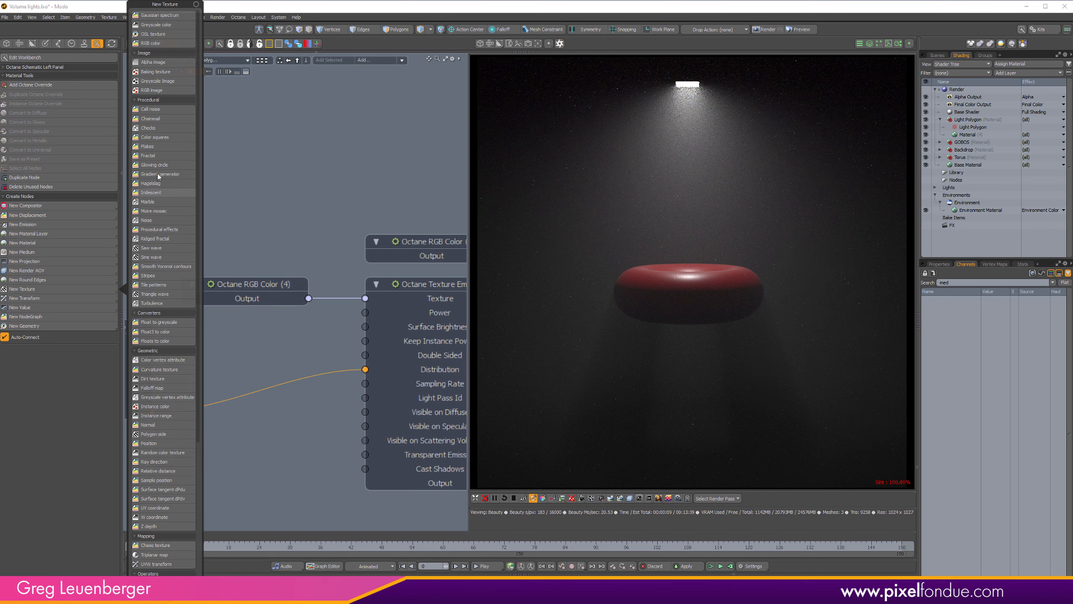
{"action": "scroll", "coordinate": [186, 363], "scroll_direction": "down", "scroll_amount": 8}
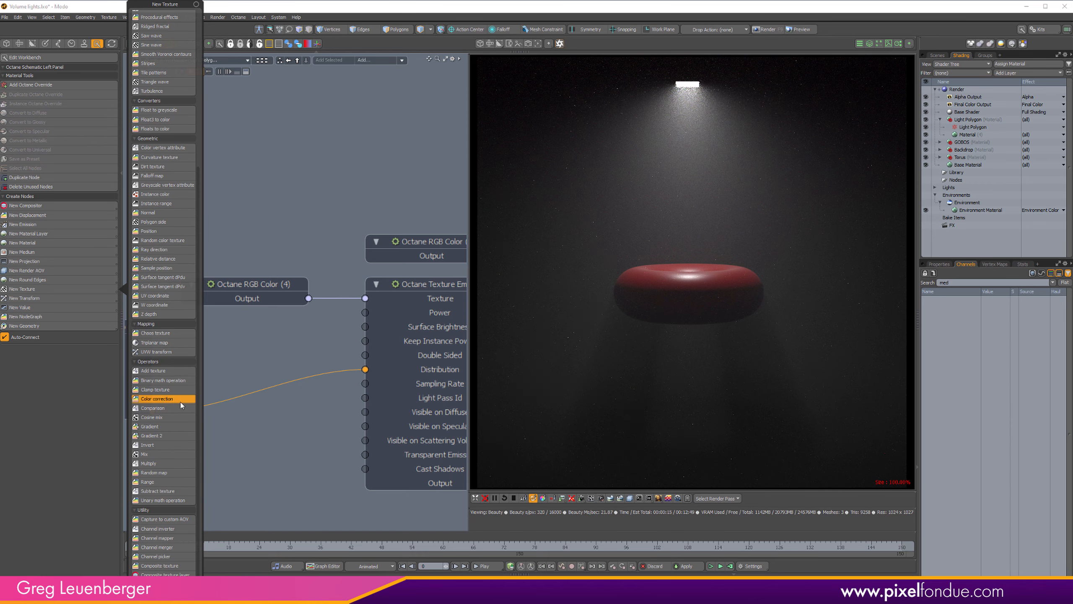
{"action": "left_click", "coordinate": [156, 398]}
- Place the Color Correction node between the Falloff Map and Texture Emission nodes and keep it selected
{"action": "left_click_drag", "start_coordinate": [374, 368], "coordinate": [450, 367], "text": "alt"}
{"action": "scroll", "coordinate": [450, 367], "scroll_direction": "down", "scroll_amount": 4}
{"action": "left_click_drag", "start_coordinate": [400, 338], "coordinate": [328, 339]}
{"action": "key", "text": "Escape"}
{"action": "left_click", "coordinate": [331, 343]}
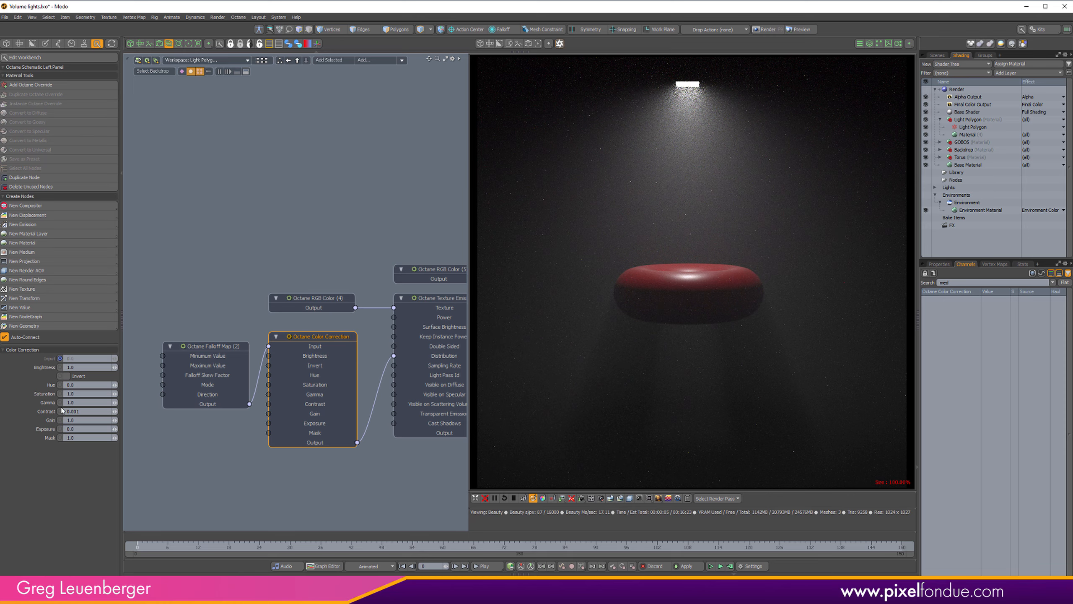
- Try a Contrast of 50 on the Color Correction node, and settle on 25
{"action": "left_click", "coordinate": [48, 412]}
{"action": "type", "text": "50"}
{"action": "key", "text": "Return"}
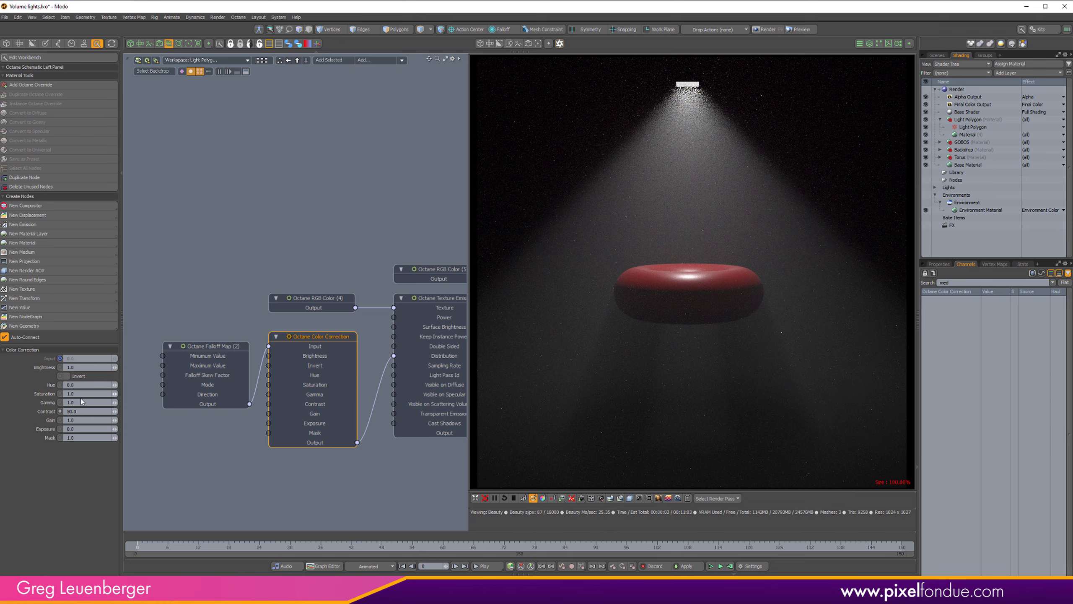
{"action": "left_click", "coordinate": [48, 411]}
{"action": "type", "text": "25"}
{"action": "key", "text": "Return"}
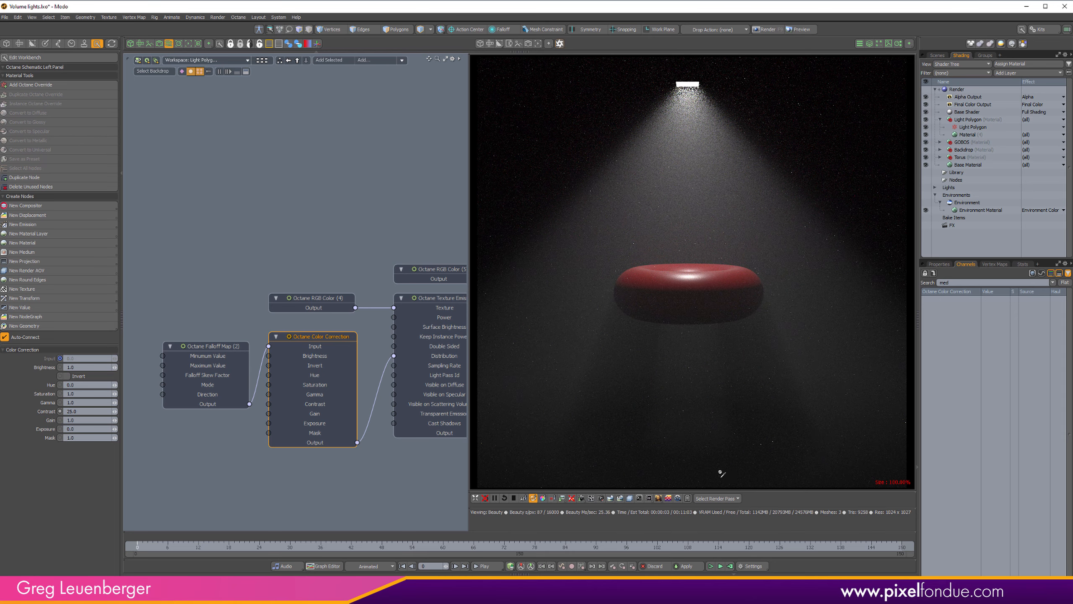
- Make the Area Light visible and move it about 310 mm along X, away from the light polygon
{"action": "left_click", "coordinate": [939, 56]}
{"action": "left_click", "coordinate": [926, 119]}
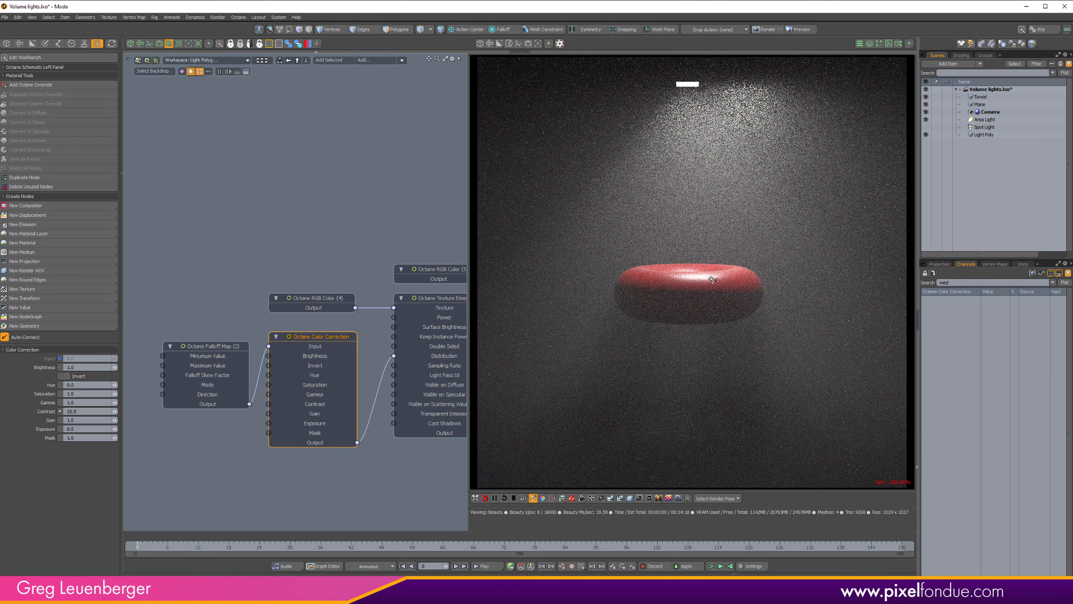
{"action": "left_click", "coordinate": [130, 44]}
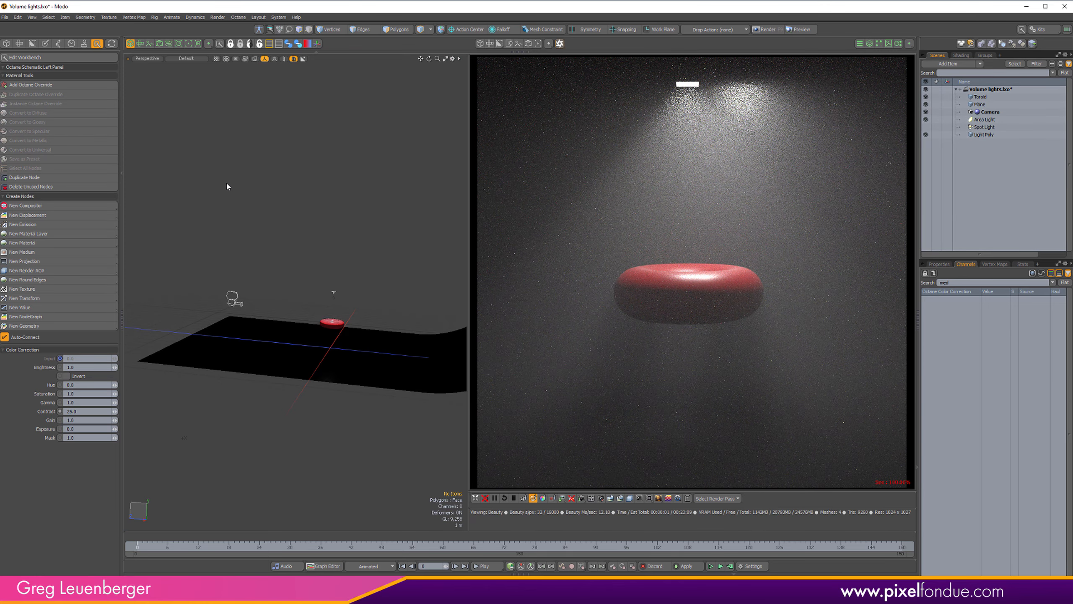
{"action": "left_click_drag", "start_coordinate": [329, 257], "coordinate": [359, 247], "text": "alt+shift"}
{"action": "scroll", "coordinate": [360, 247], "scroll_direction": "up", "scroll_amount": 10}
{"action": "left_click_drag", "start_coordinate": [379, 285], "coordinate": [331, 222], "text": "alt"}
{"action": "left_click", "coordinate": [207, 214]}
{"action": "scroll", "coordinate": [325, 215], "scroll_direction": "down", "scroll_amount": 5}
{"action": "scroll", "coordinate": [327, 221], "scroll_direction": "up", "scroll_amount": 3}
{"action": "left_click_drag", "start_coordinate": [331, 223], "coordinate": [433, 203], "text": "alt"}
{"action": "key", "text": "y"}
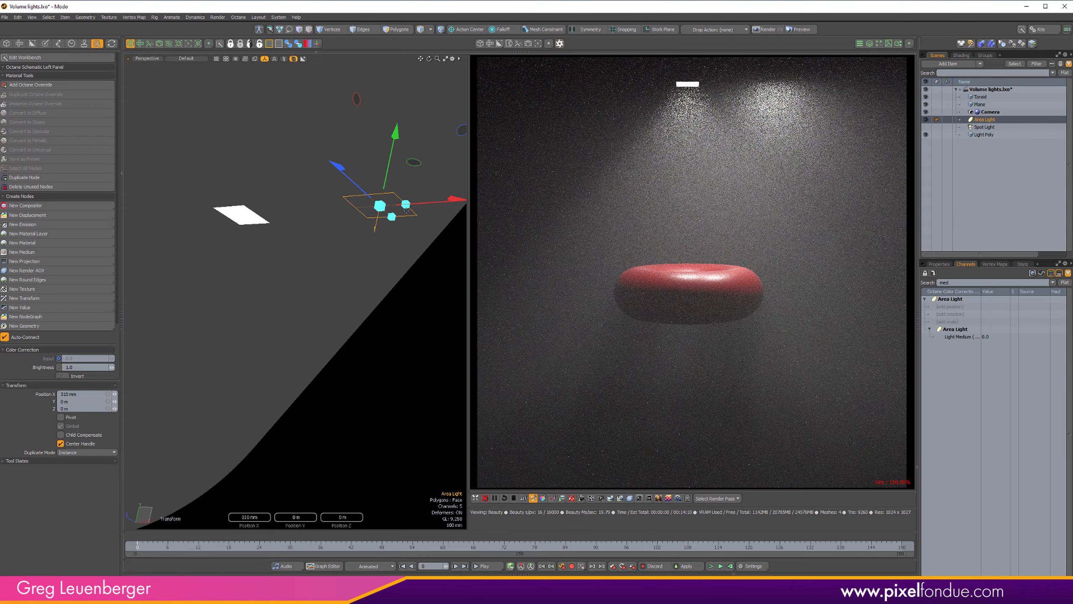
- Hide the Light Poly and resize the Area Light to about 365 mm wide and 290 mm high
{"action": "left_click", "coordinate": [926, 135]}
{"action": "mouse_move", "coordinate": [353, 258]}
{"action": "left_mouse_down", "text": "alt"}
{"action": "mouse_move", "coordinate": [297, 251]}
{"action": "mouse_move", "coordinate": [299, 239]}
{"action": "mouse_move", "coordinate": [358, 258]}
{"action": "left_mouse_up", "text": "alt"}
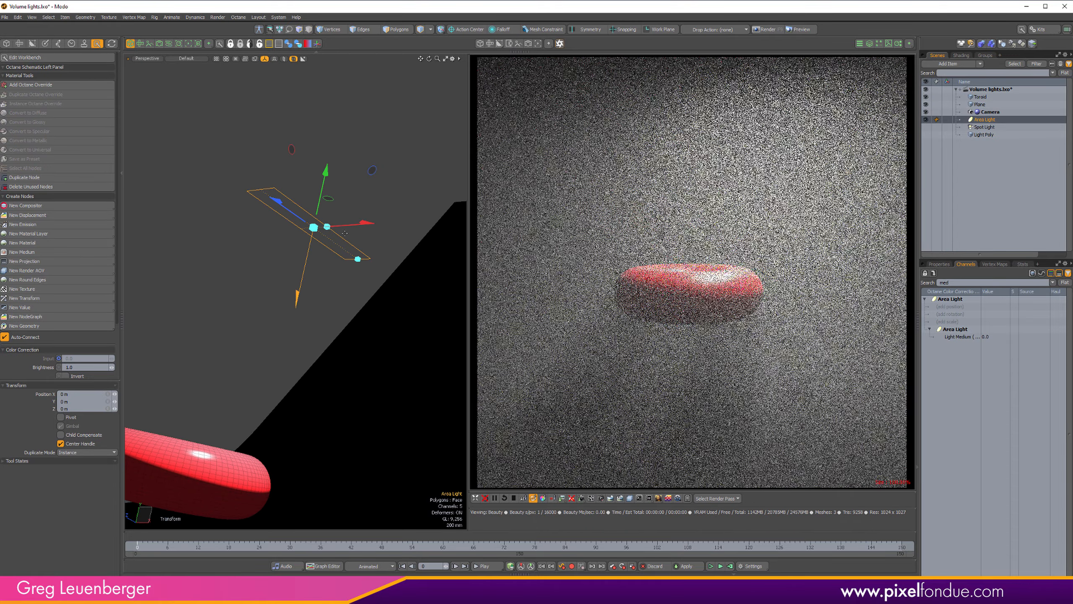
{"action": "left_click_drag", "start_coordinate": [327, 226], "coordinate": [435, 219]}
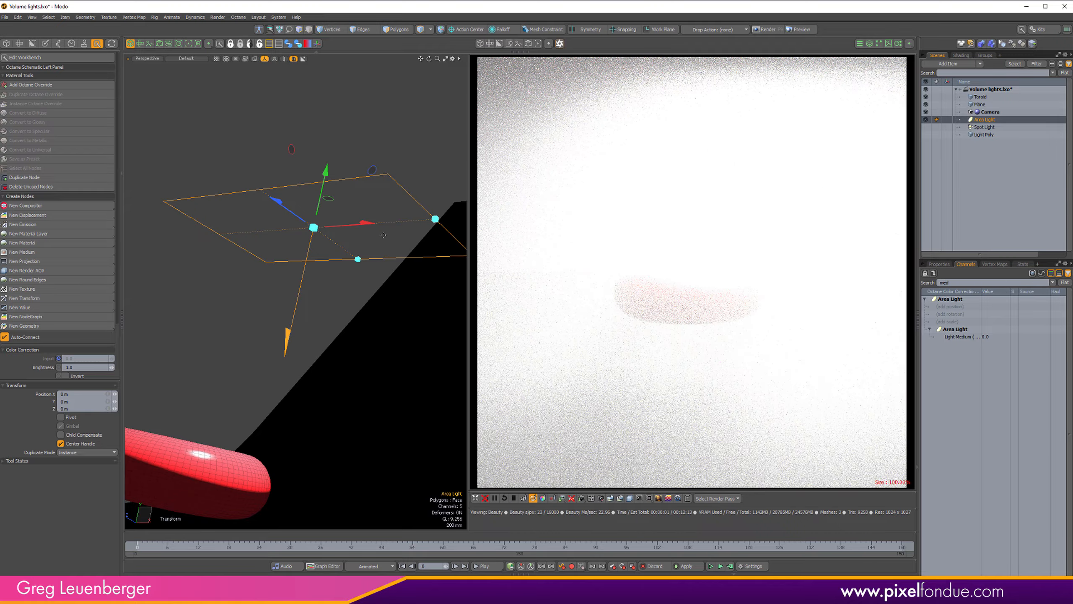
{"action": "left_click_drag", "start_coordinate": [358, 259], "coordinate": [324, 235]}
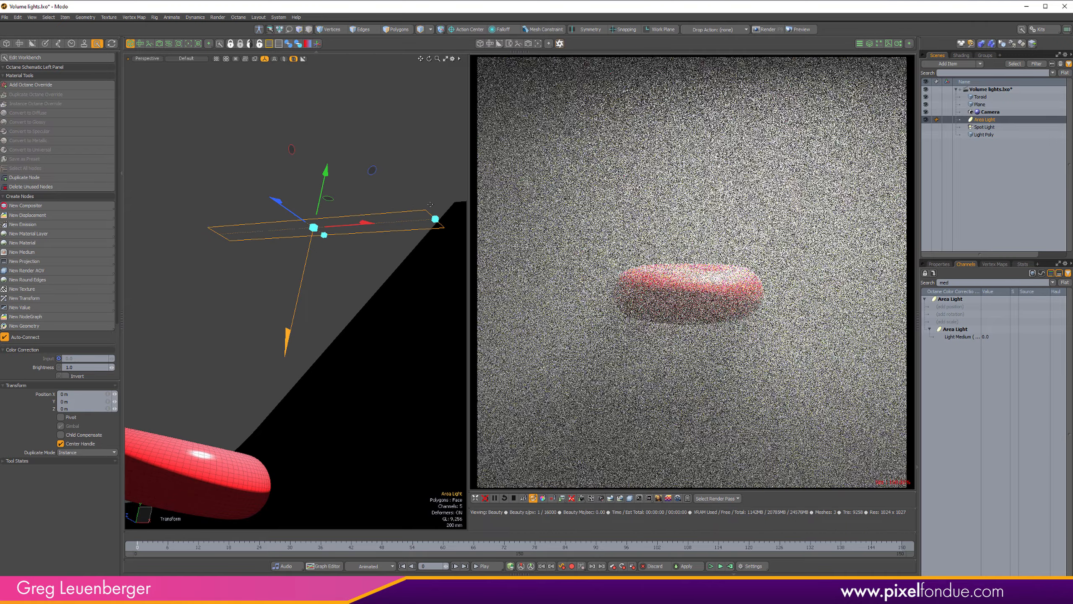
{"action": "left_click_drag", "start_coordinate": [435, 219], "coordinate": [333, 226]}
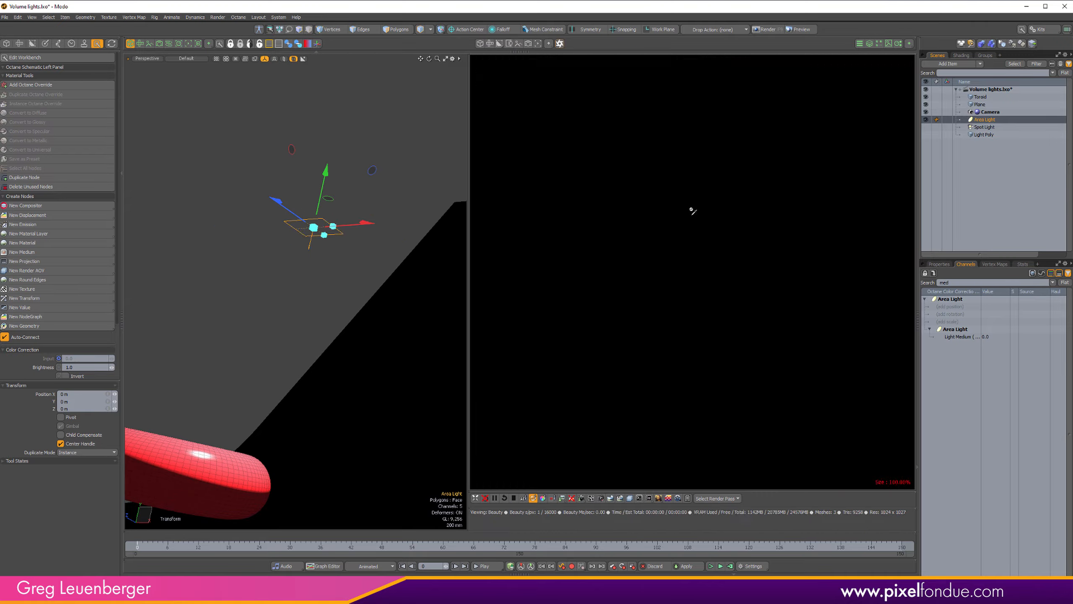
- Show the Area Light's Octane Light properties and open the schematic workspace containing the environment scattering nodes
{"action": "left_click", "coordinate": [939, 264]}
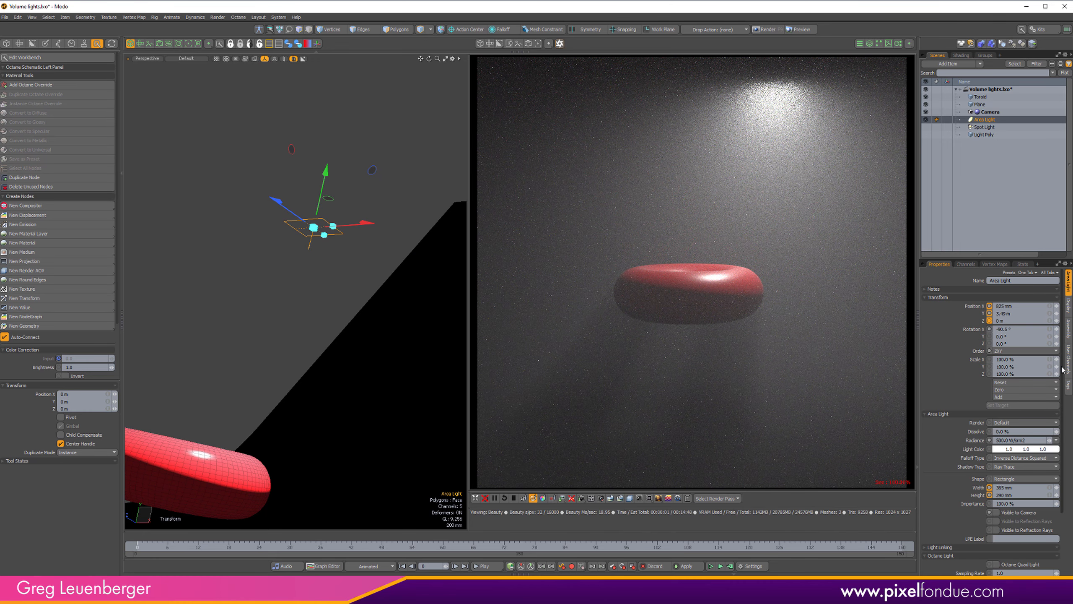
{"action": "scroll", "coordinate": [1023, 380], "scroll_direction": "down", "scroll_amount": 3}
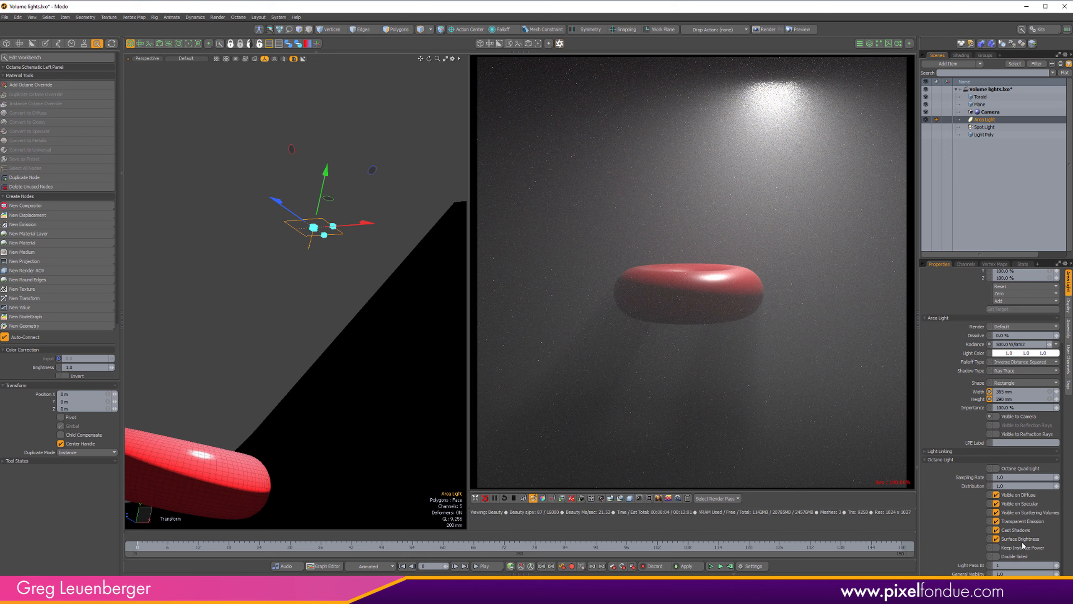
{"action": "left_click_drag", "start_coordinate": [1009, 345], "coordinate": [964, 349]}
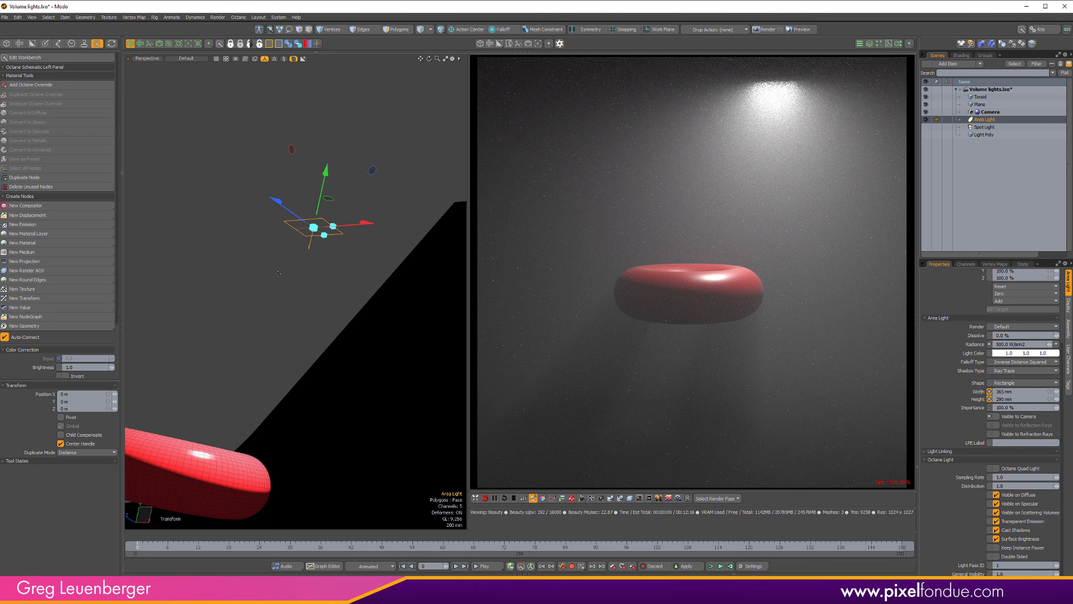
{"action": "left_click_drag", "start_coordinate": [278, 273], "coordinate": [252, 282], "text": "alt"}
{"action": "left_click_drag", "start_coordinate": [252, 282], "coordinate": [242, 173], "text": "alt+shift"}
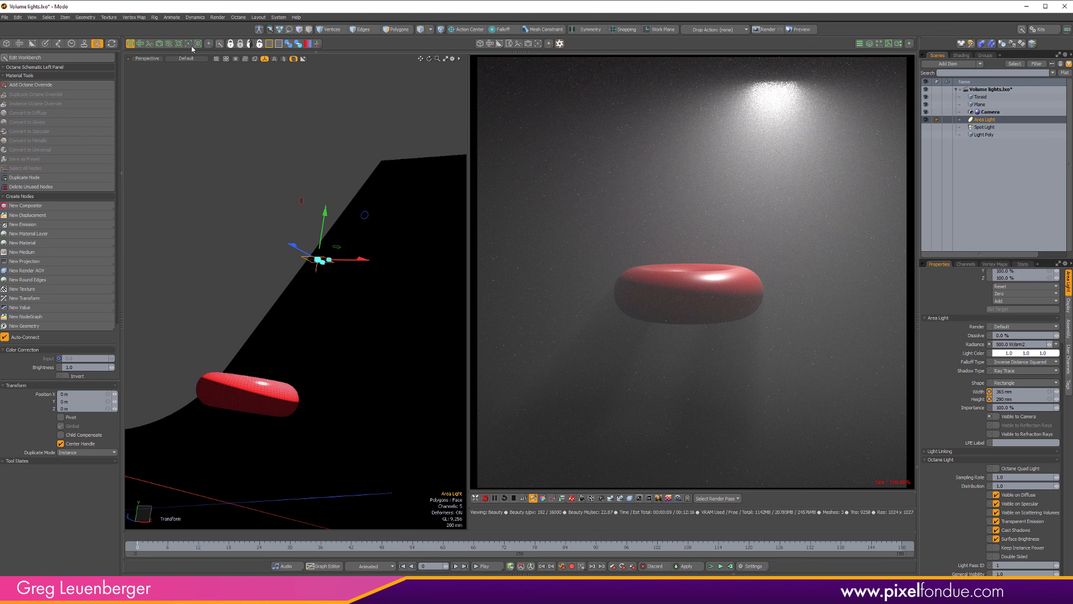
{"action": "left_click", "coordinate": [169, 44]}
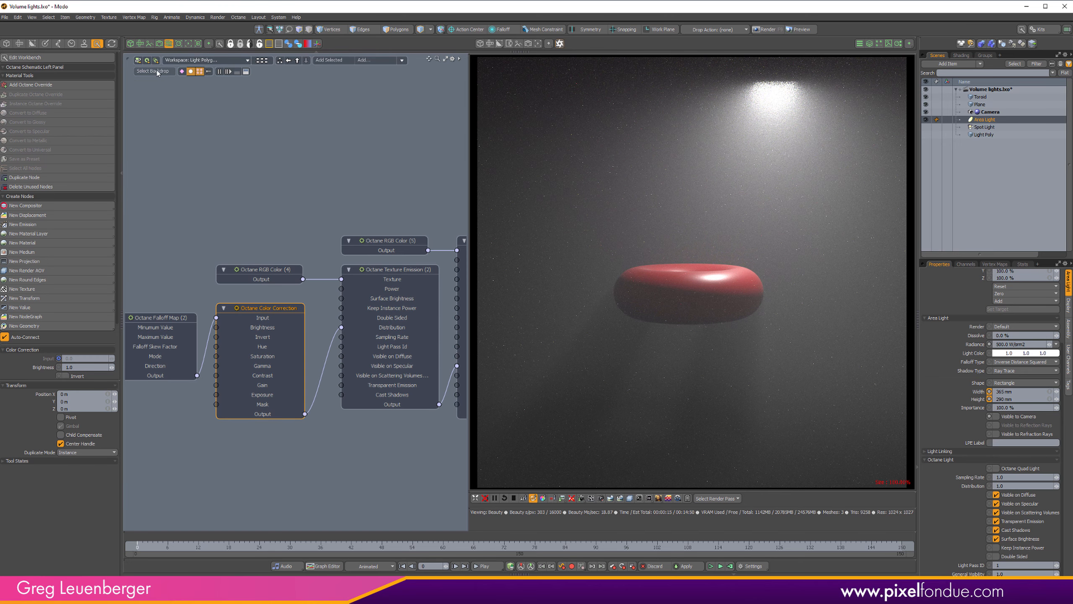
{"action": "left_click", "coordinate": [262, 60]}
{"action": "double_click", "coordinate": [196, 110]}
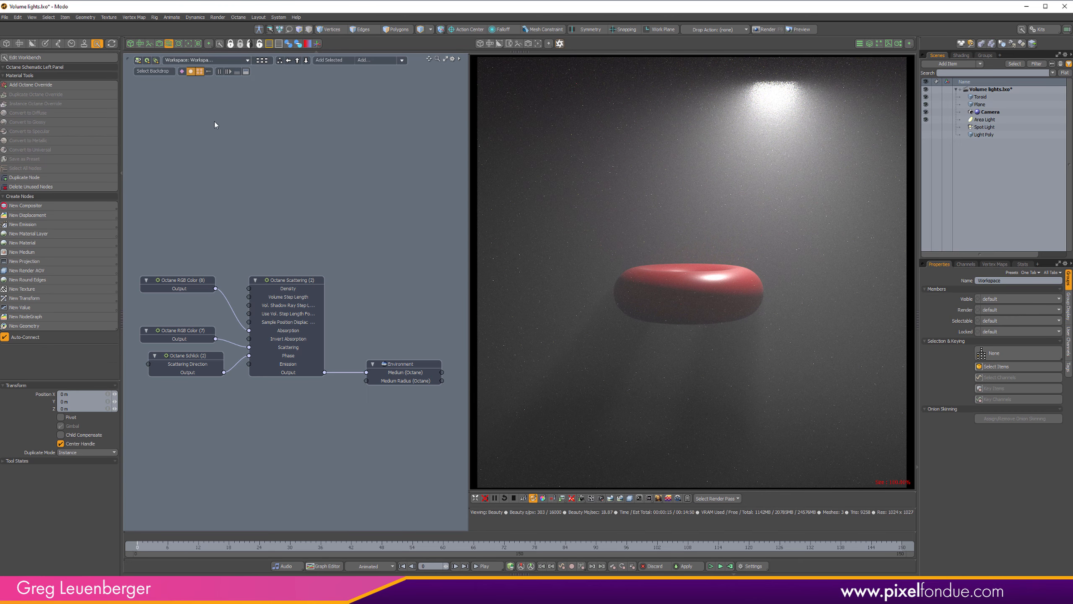
- Add the Area Light to the schematic and expose its Octane Distribution channel on the node
{"action": "left_click", "coordinate": [987, 120]}
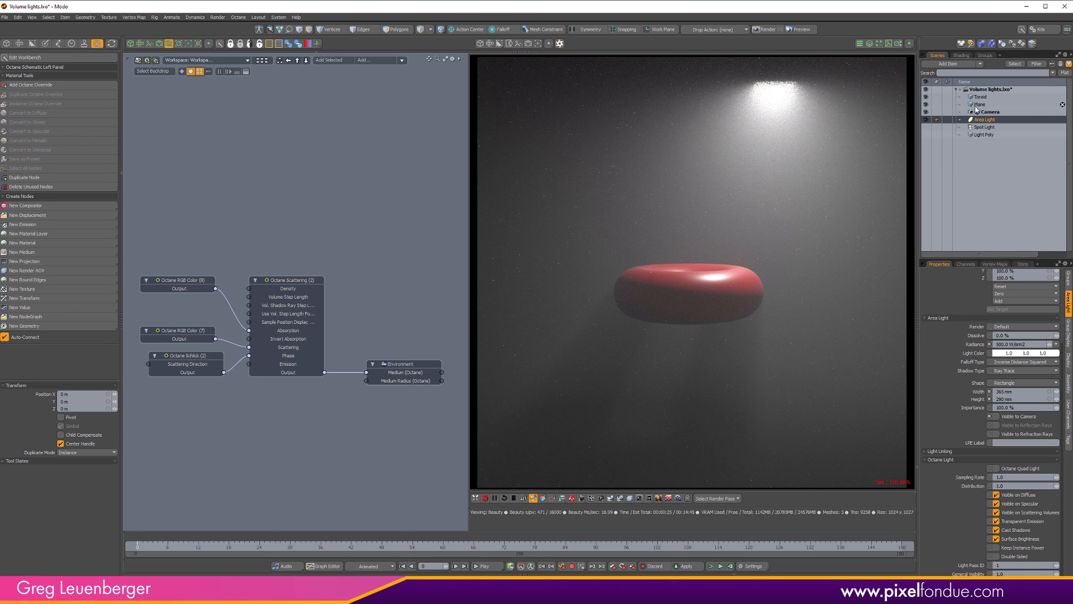
{"action": "left_click_drag", "start_coordinate": [315, 183], "coordinate": [341, 169]}
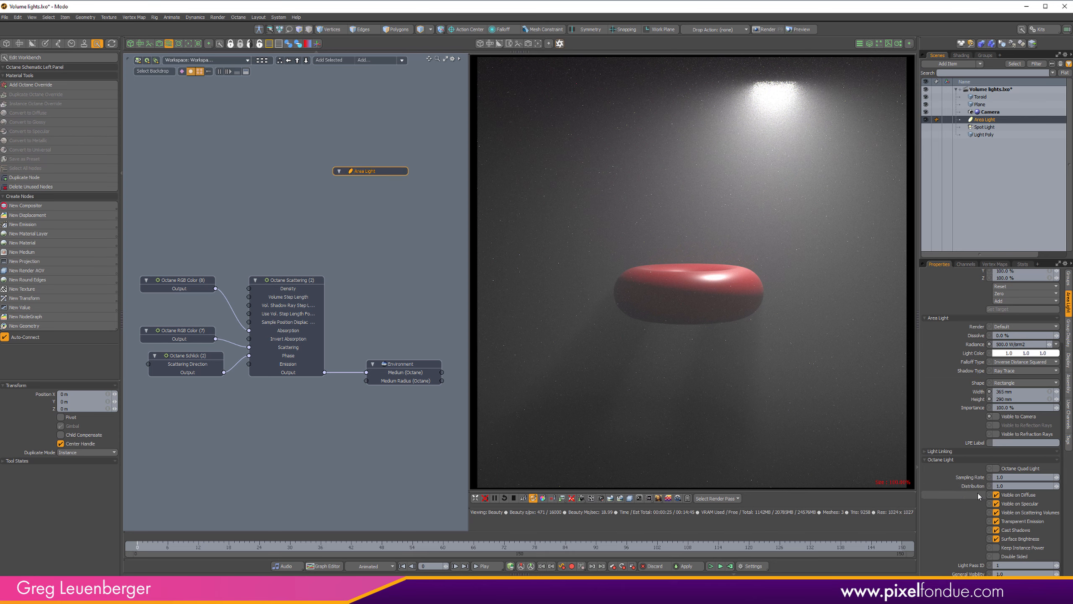
{"action": "left_click_drag", "start_coordinate": [971, 486], "coordinate": [360, 196]}
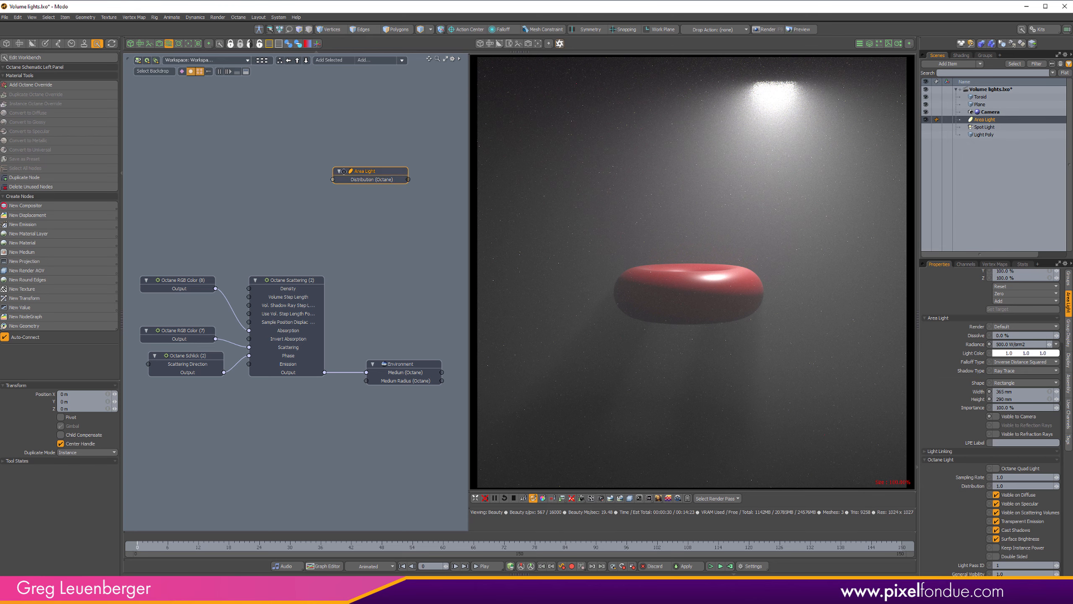
- Add a Falloff map texture to the Area Light's Distribution channel and place it in front of the light node
{"action": "scroll", "coordinate": [363, 196], "scroll_direction": "up", "scroll_amount": 3}
{"action": "left_click", "coordinate": [318, 194]}
{"action": "left_click_drag", "start_coordinate": [289, 256], "coordinate": [345, 257], "text": "alt"}
{"action": "scroll", "coordinate": [345, 256], "scroll_direction": "down", "scroll_amount": 2}
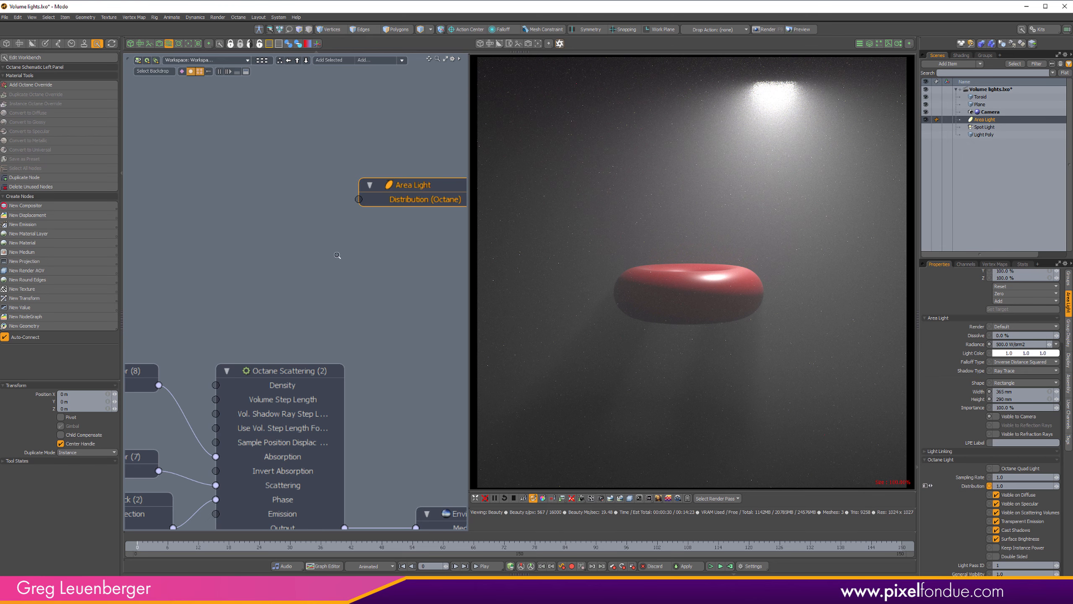
{"action": "left_click", "coordinate": [46, 289]}
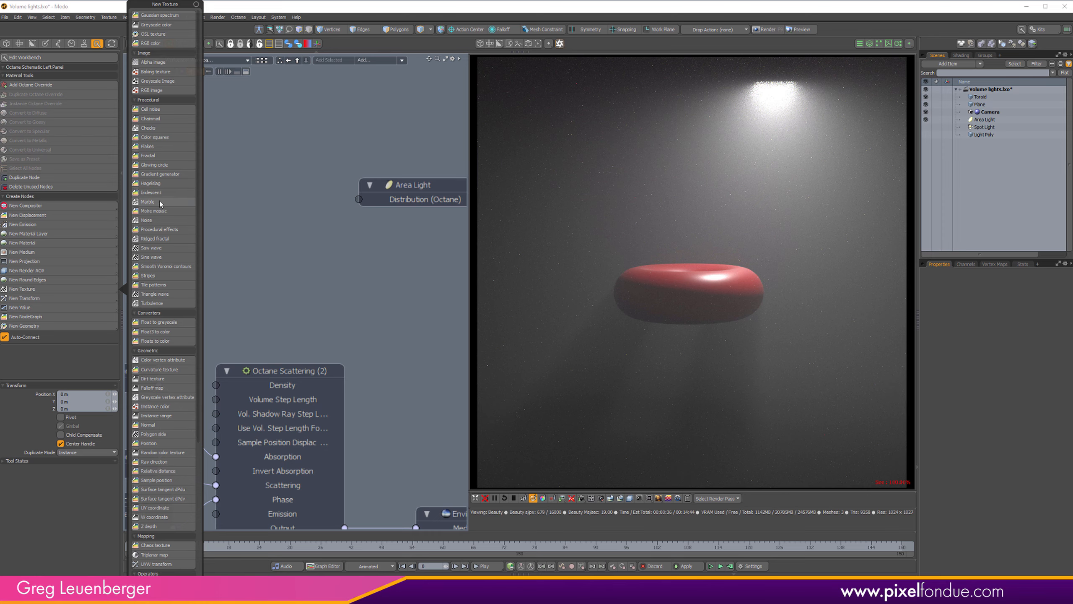
{"action": "left_click", "coordinate": [152, 387]}
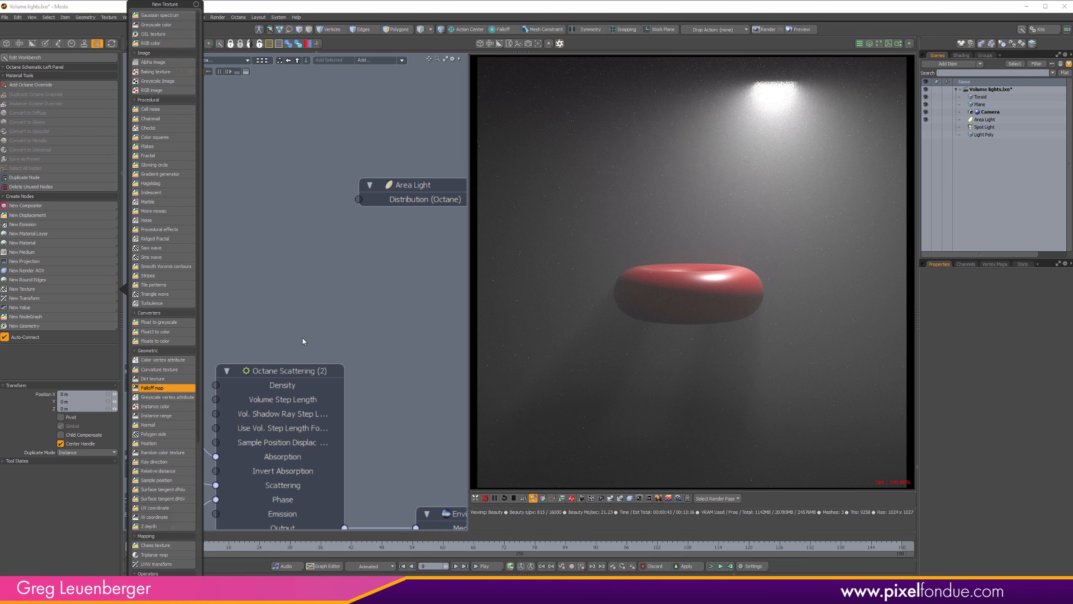
{"action": "left_click_drag", "start_coordinate": [400, 357], "coordinate": [214, 142]}
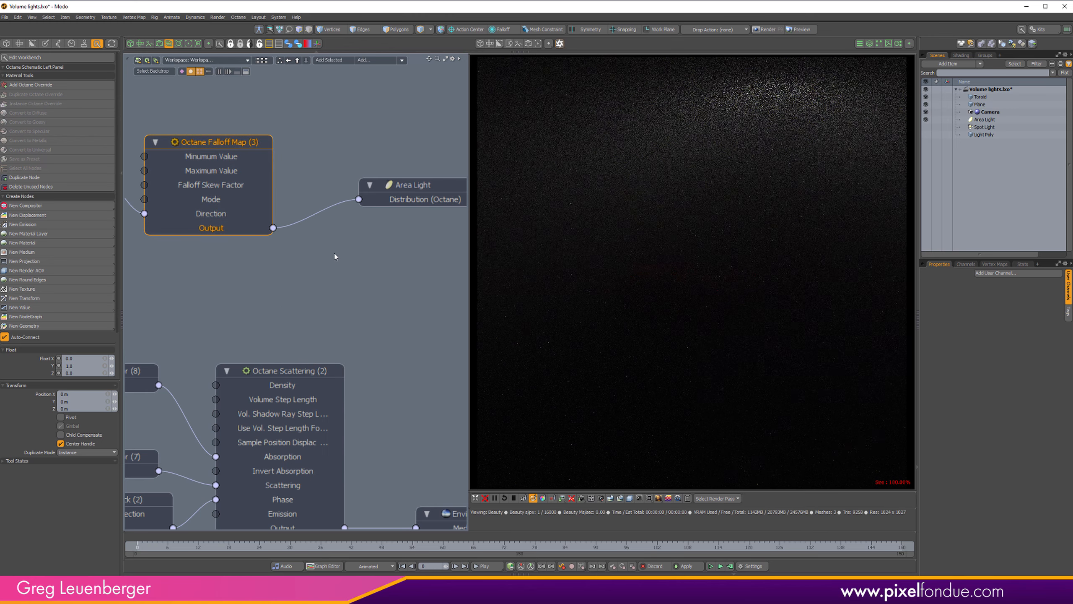
- Set the Area Light's falloff map to a minimum value of 1.0, maximum value of 0.0 and falloff skew factor of 1.0
{"action": "left_click_drag", "start_coordinate": [337, 255], "coordinate": [444, 308], "text": "alt"}
{"action": "left_click", "coordinate": [354, 202]}
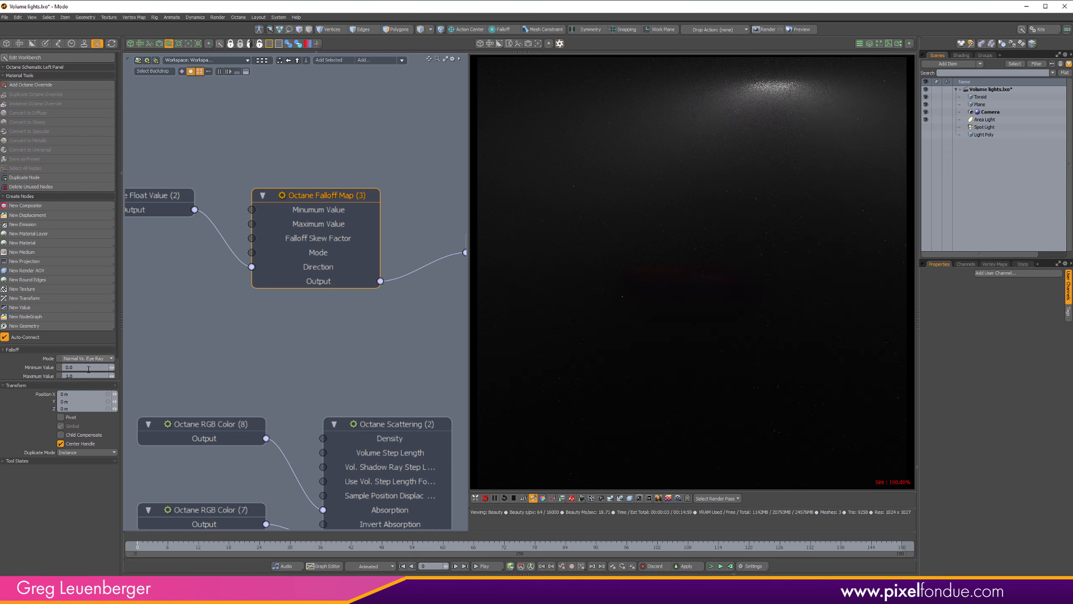
{"action": "left_click_drag", "start_coordinate": [84, 378], "coordinate": [28, 360]}
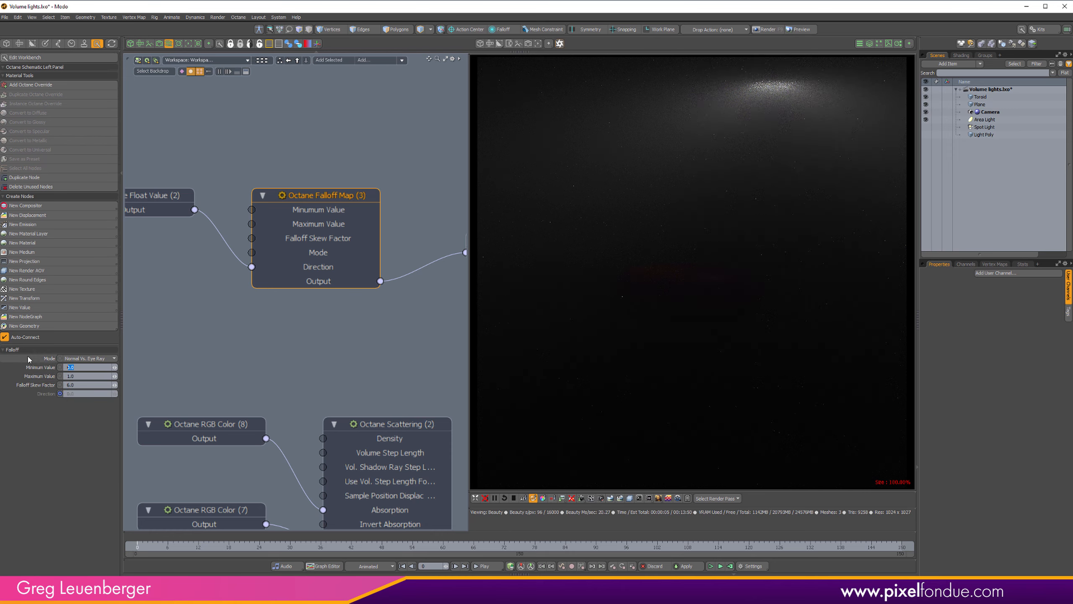
{"action": "type", "text": "10"}
{"action": "key", "text": "Tab"}
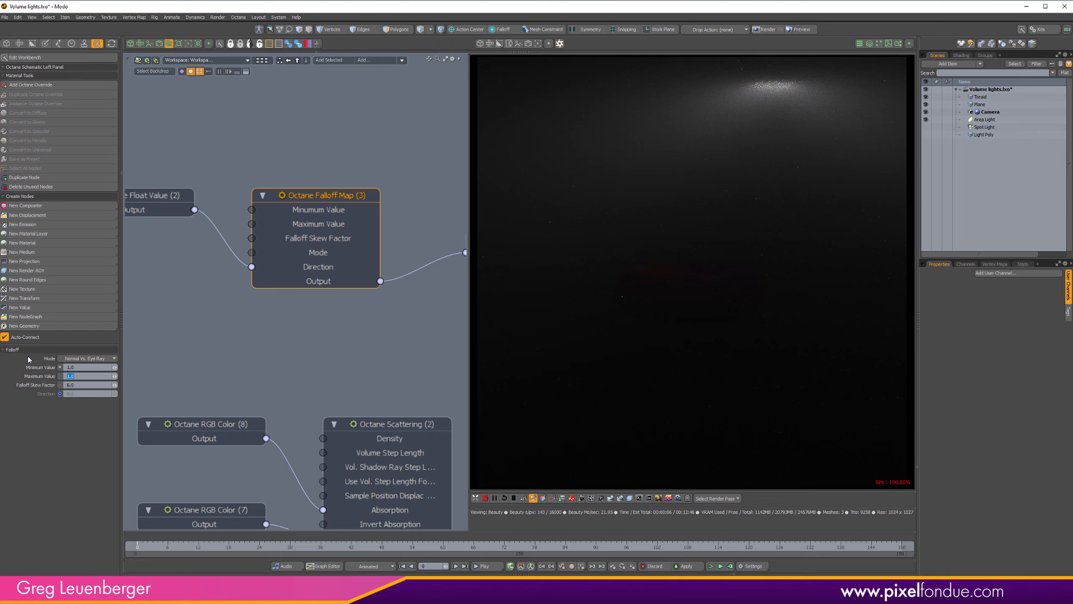
{"action": "type", "text": "0"}
{"action": "key", "text": "Tab"}
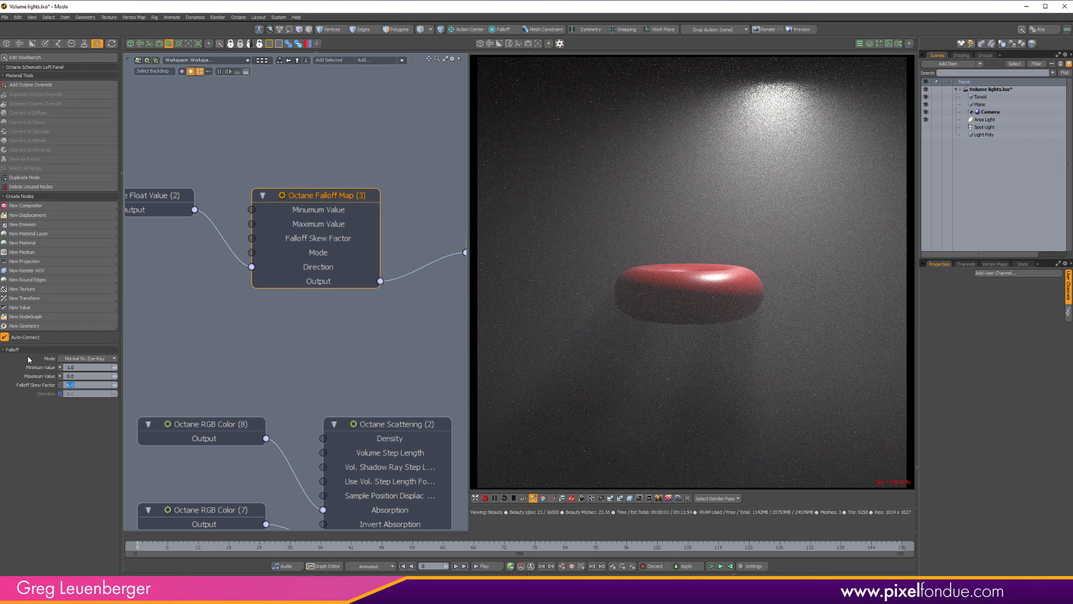
{"action": "type", "text": "1"}
{"action": "key", "text": "Return"}
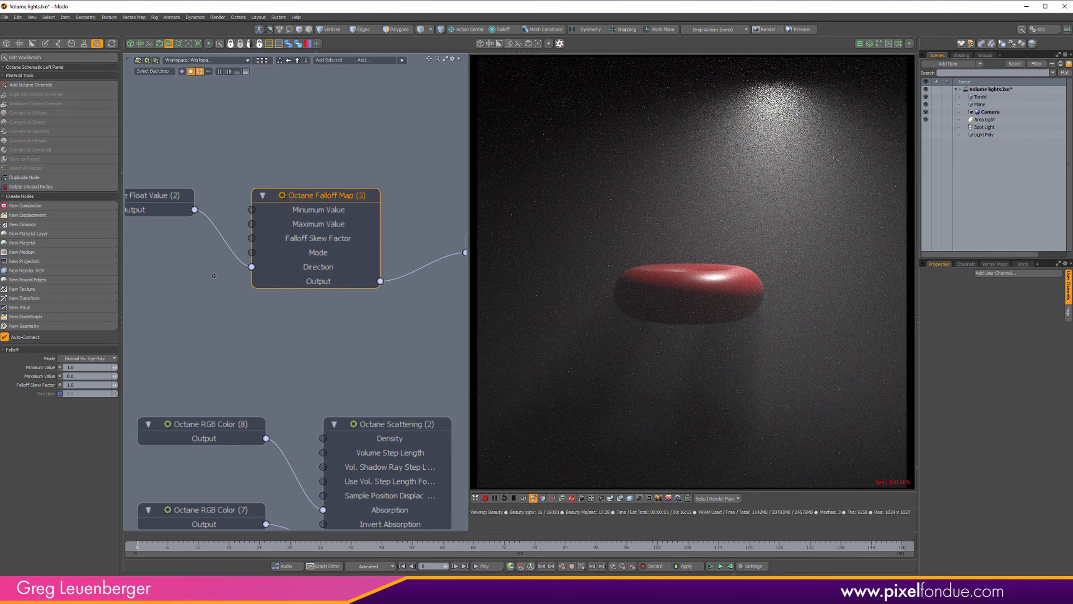
- Select the link between the Float Value and the falloff map's Direction input and add a Color Correction texture node
{"action": "left_click_drag", "start_coordinate": [215, 275], "coordinate": [325, 305], "text": "alt"}
{"action": "left_click_drag", "start_coordinate": [271, 226], "coordinate": [156, 241]}
{"action": "left_click", "coordinate": [249, 267]}
{"action": "left_click", "coordinate": [275, 278]}
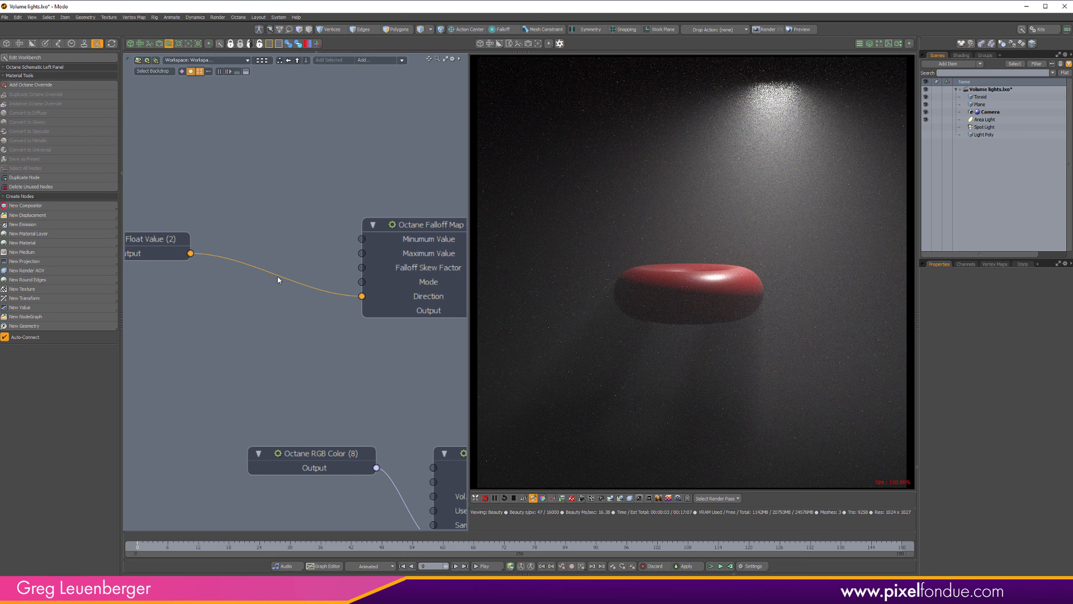
{"action": "left_click", "coordinate": [47, 289]}
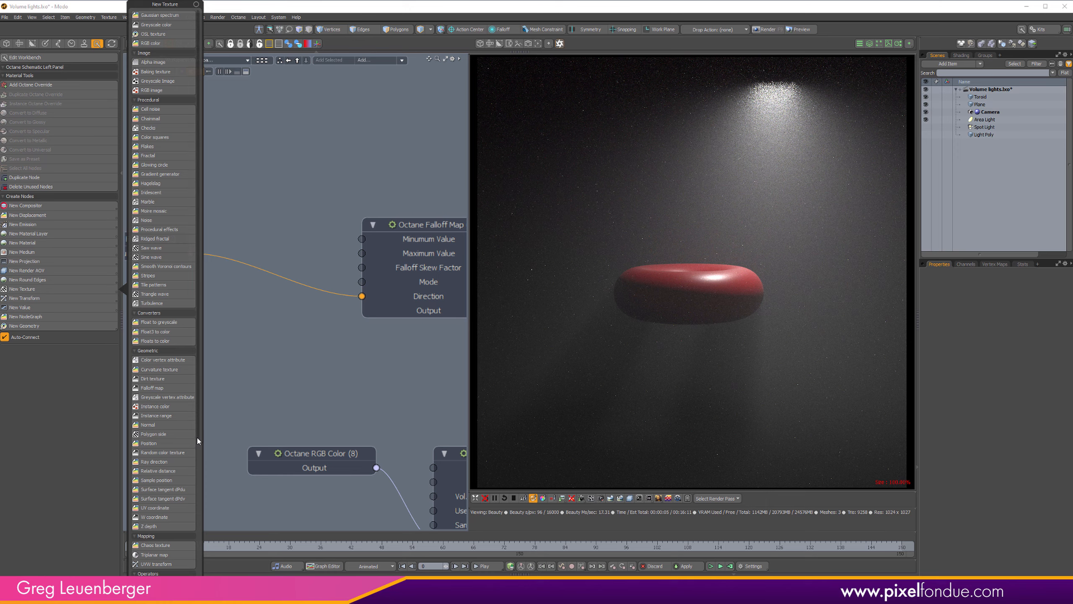
{"action": "scroll", "coordinate": [198, 441], "scroll_direction": "down", "scroll_amount": 5}
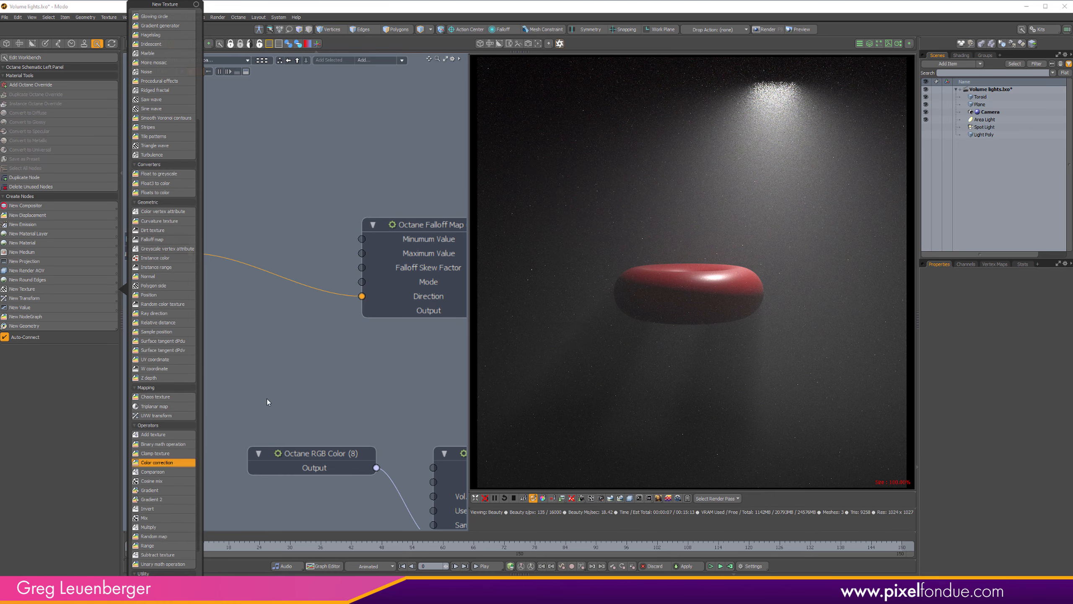
{"action": "left_click", "coordinate": [619, 311]}
{"action": "left_click_drag", "start_coordinate": [286, 337], "coordinate": [345, 346], "text": "alt"}
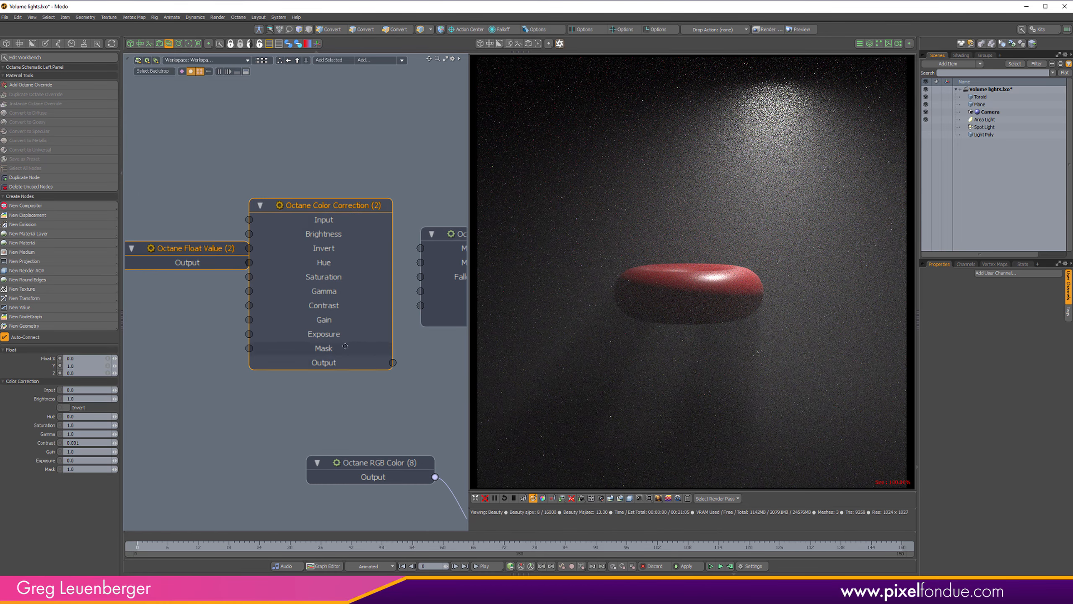
- Try to wire the Float Value's output into the new Color Correction node
{"action": "left_click_drag", "start_coordinate": [204, 262], "coordinate": [188, 290]}
{"action": "left_click", "coordinate": [221, 294]}
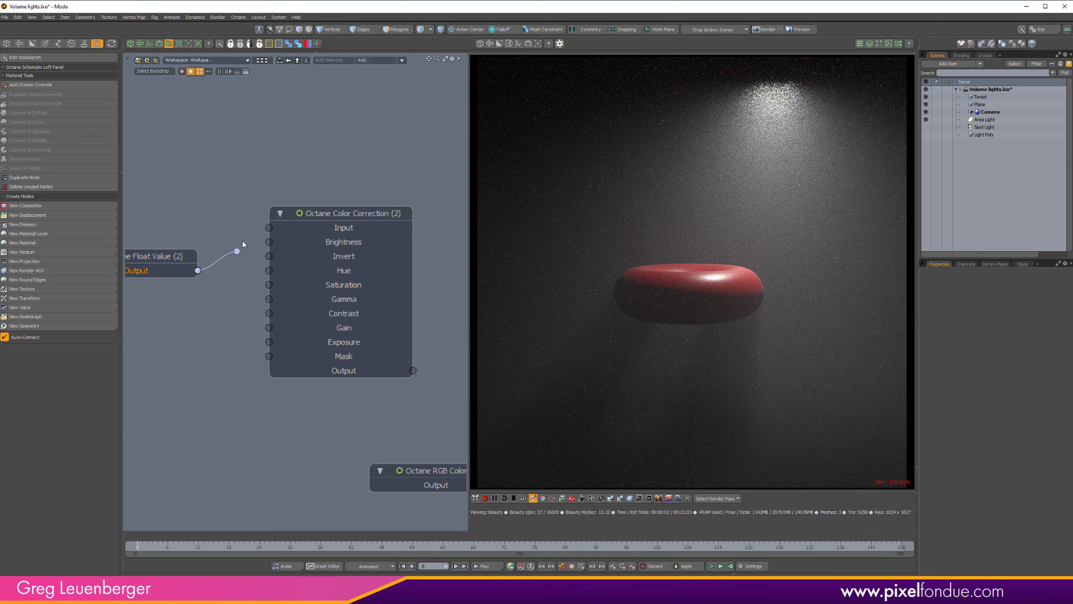
{"action": "left_click_drag", "start_coordinate": [242, 245], "coordinate": [305, 252]}
{"action": "left_click", "coordinate": [619, 312]}
{"action": "scroll", "coordinate": [364, 300], "scroll_direction": "down", "scroll_amount": 2}
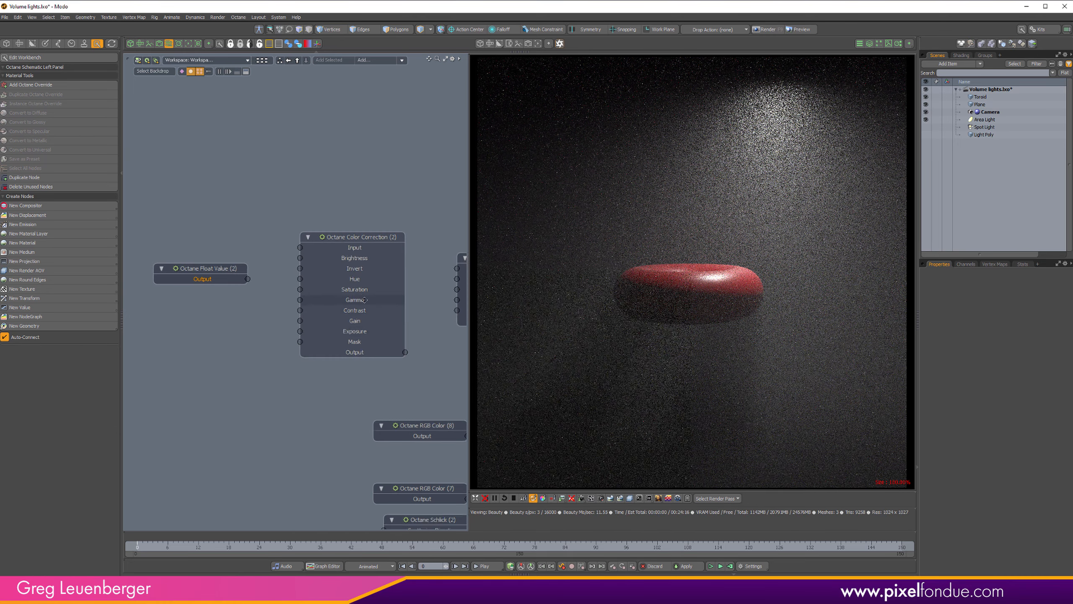
{"action": "left_click_drag", "start_coordinate": [364, 300], "coordinate": [352, 315], "text": "alt"}
{"action": "left_click", "coordinate": [256, 371]}
- Rearrange the schematic so the Color Correction node sits between the falloff map and the Area Light
{"action": "left_click", "coordinate": [358, 253]}
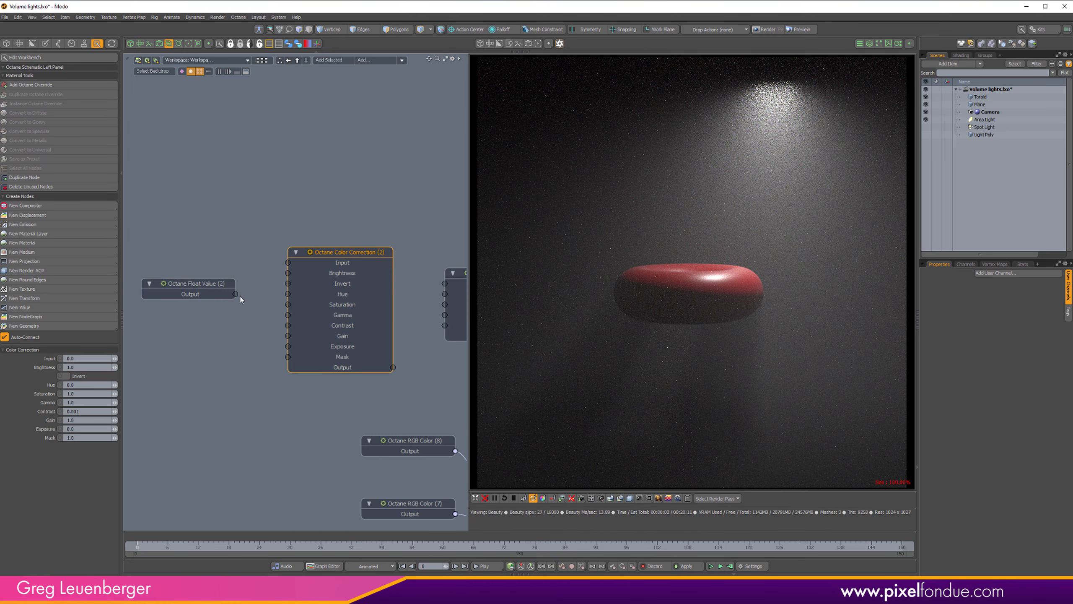
{"action": "left_click_drag", "start_coordinate": [299, 293], "coordinate": [253, 305], "text": "alt"}
{"action": "left_click_drag", "start_coordinate": [443, 246], "coordinate": [355, 241], "text": "alt"}
{"action": "scroll", "coordinate": [356, 241], "scroll_direction": "down", "scroll_amount": 2}
{"action": "left_click_drag", "start_coordinate": [253, 242], "coordinate": [422, 124]}
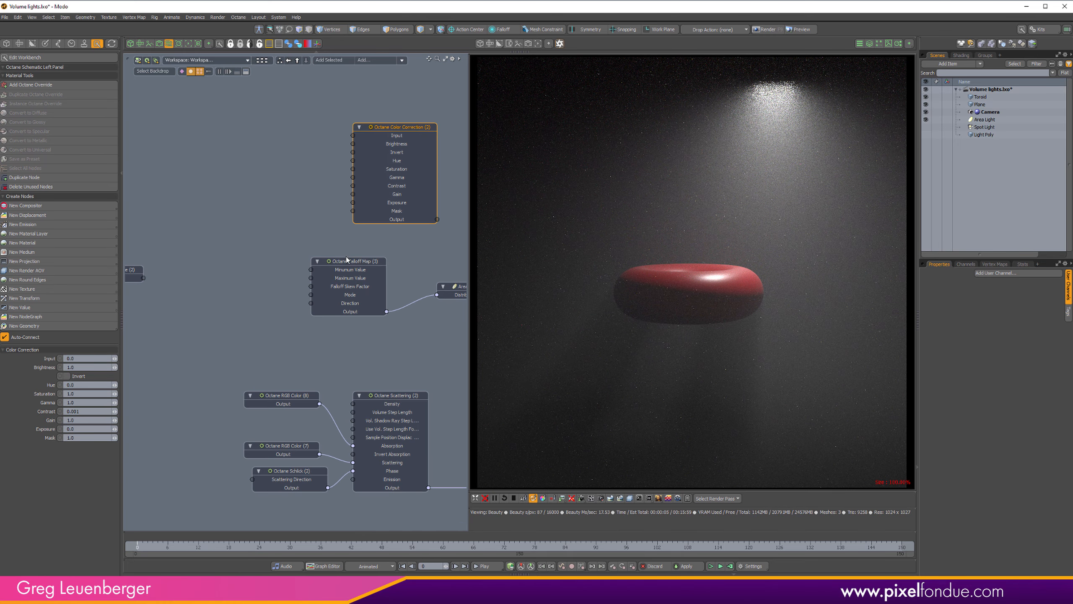
{"action": "left_click_drag", "start_coordinate": [346, 258], "coordinate": [253, 264]}
{"action": "left_click_drag", "start_coordinate": [122, 279], "coordinate": [218, 278], "text": "alt"}
- Route the falloff map's output through the Color Correction's Input and into the Area Light's Distribution channel
{"action": "left_click_drag", "start_coordinate": [427, 161], "coordinate": [410, 202]}
{"action": "left_click_drag", "start_coordinate": [321, 265], "coordinate": [341, 194]}
{"action": "left_click_drag", "start_coordinate": [383, 188], "coordinate": [357, 221]}
{"action": "scroll", "coordinate": [296, 339], "scroll_direction": "up", "scroll_amount": 2}
{"action": "left_click_drag", "start_coordinate": [409, 317], "coordinate": [349, 355], "text": "alt"}
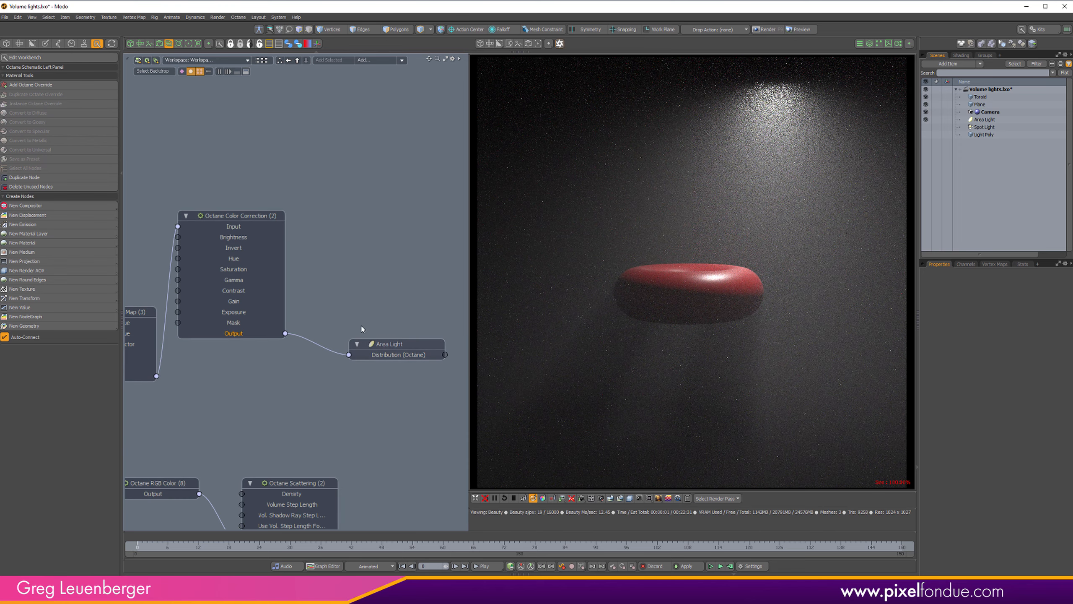
- Set the Color Correction's contrast to 50 and toggle the Light Poly's visibility
{"action": "left_click_drag", "start_coordinate": [254, 218], "coordinate": [385, 295], "text": "alt"}
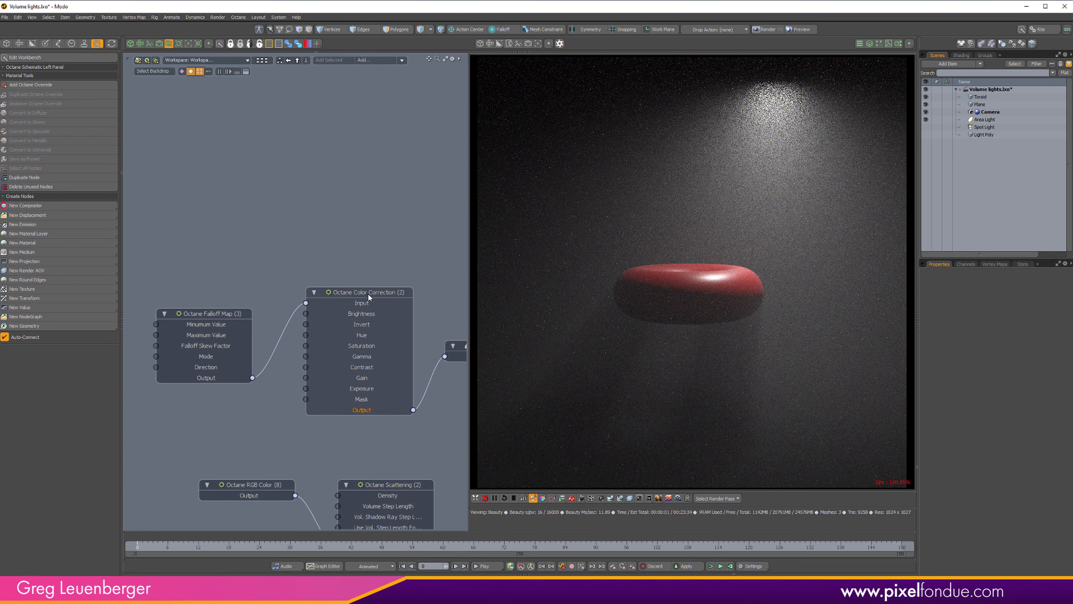
{"action": "left_click", "coordinate": [369, 298]}
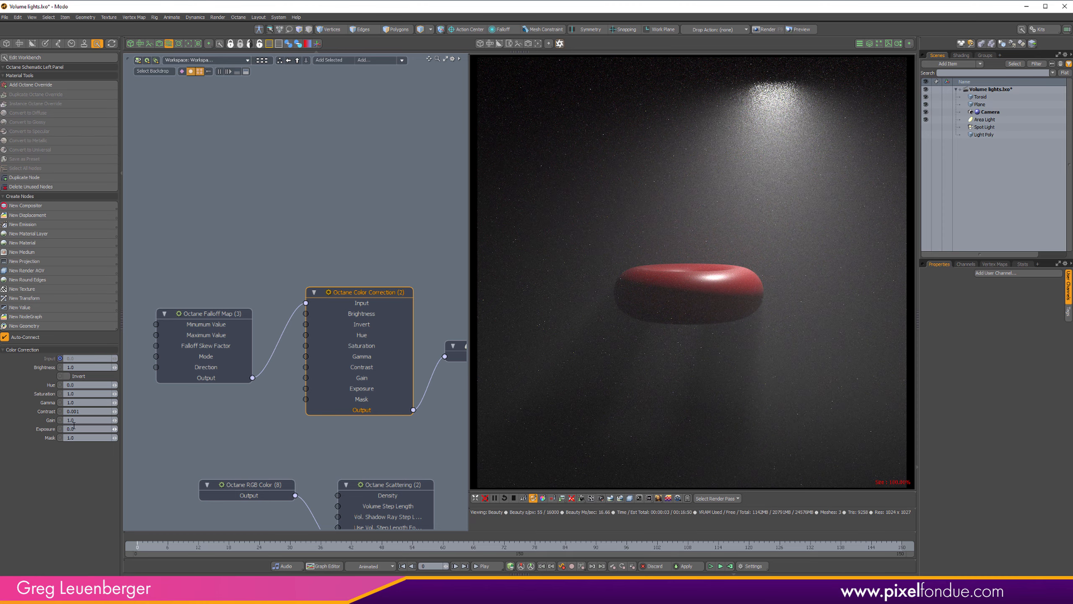
{"action": "left_click", "coordinate": [68, 411]}
{"action": "type", "text": "50"}
{"action": "key", "text": "Return"}
{"action": "left_click_drag", "start_coordinate": [436, 197], "coordinate": [367, 198], "text": "alt"}
{"action": "scroll", "coordinate": [376, 199], "scroll_direction": "down", "scroll_amount": 1}
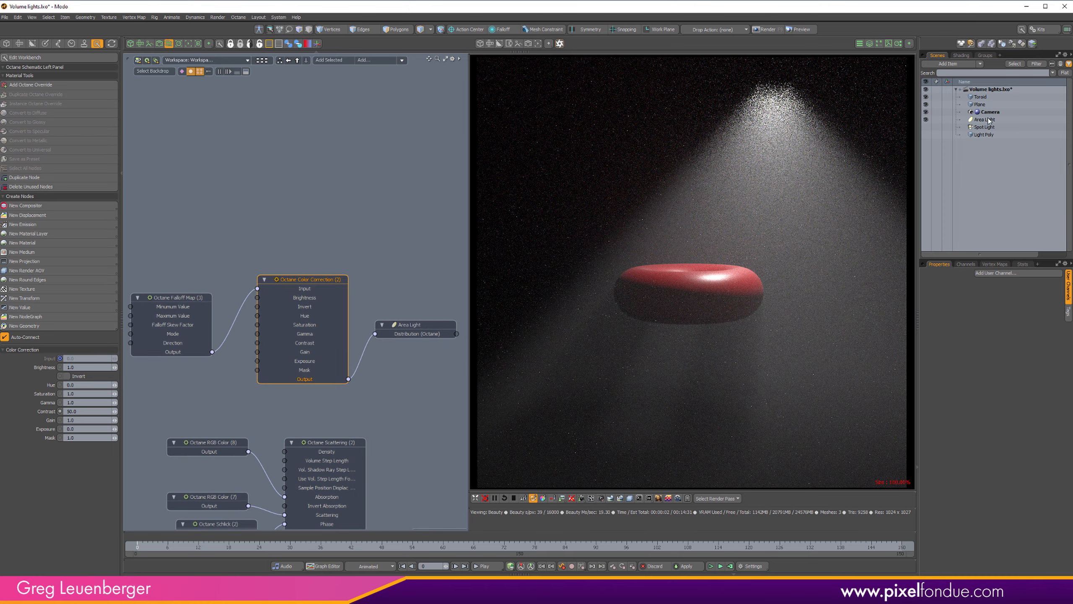
{"action": "left_click", "coordinate": [926, 134]}
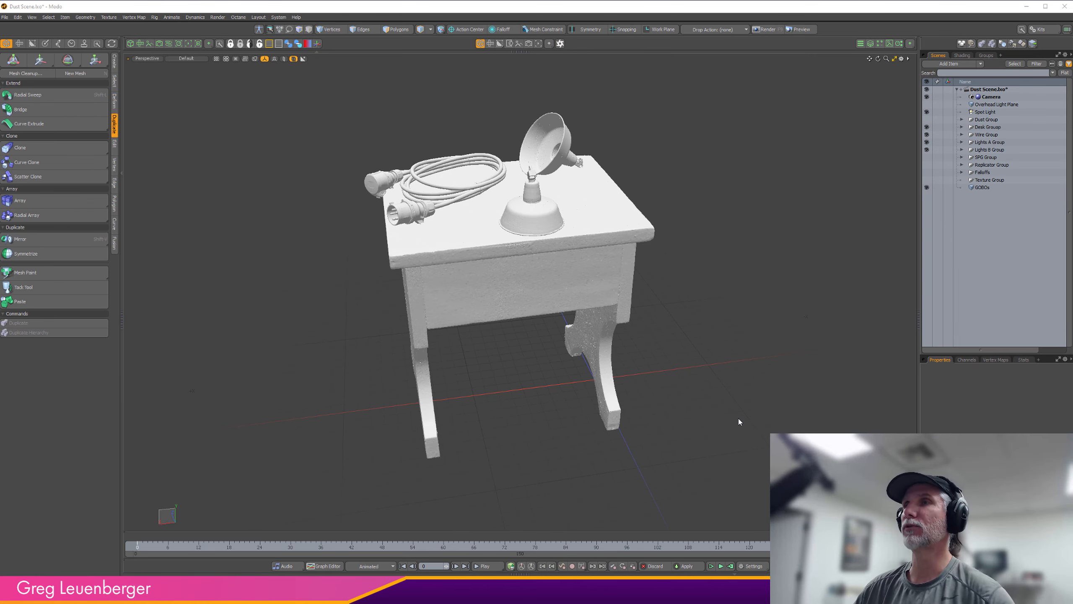
- Display the dust scene in wireframe and examine the desk, lamps and cable from several angles
{"action": "left_click_drag", "start_coordinate": [691, 355], "coordinate": [704, 340], "text": "alt"}
{"action": "scroll", "coordinate": [705, 340], "scroll_direction": "down", "scroll_amount": 2}
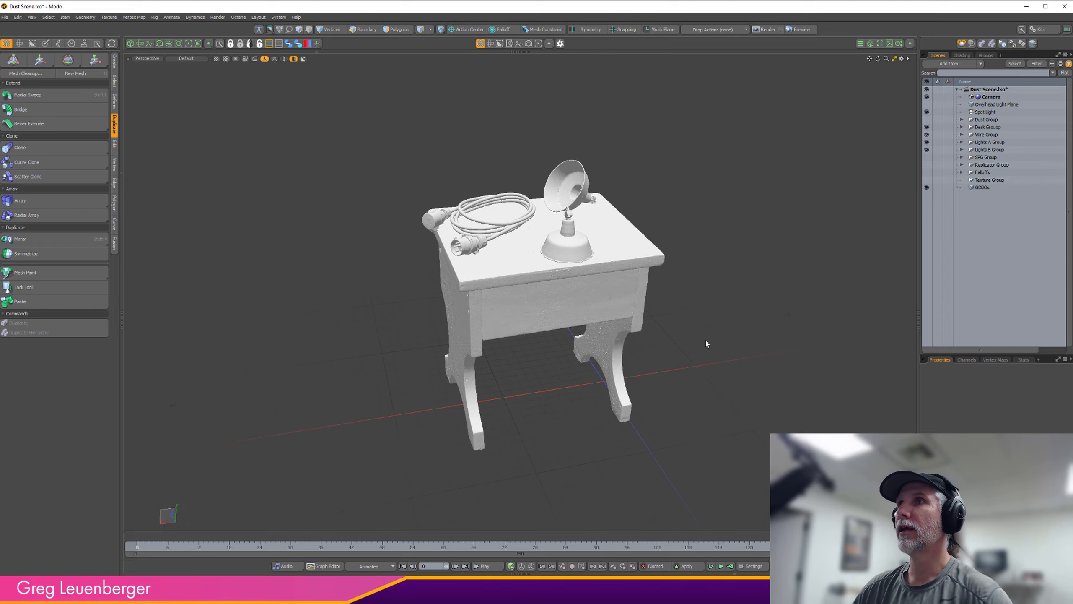
{"action": "key", "text": "ctrl+3"}
{"action": "left_click", "coordinate": [756, 347]}
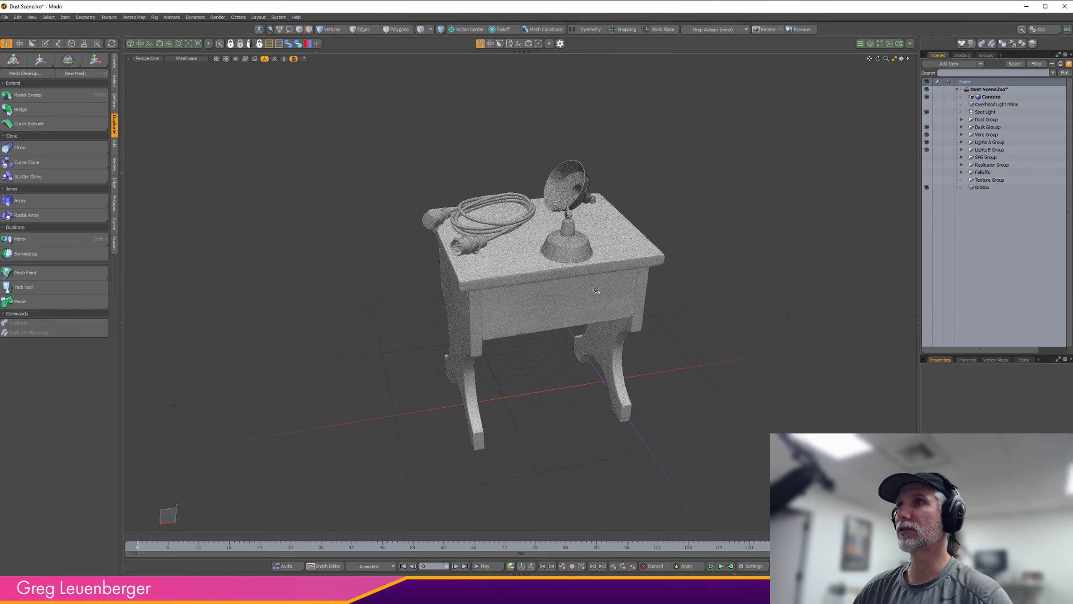
{"action": "scroll", "coordinate": [536, 257], "scroll_direction": "up", "scroll_amount": 10}
{"action": "mouse_move", "coordinate": [539, 254]}
{"action": "left_mouse_down", "text": "alt+shift"}
{"action": "mouse_move", "coordinate": [511, 398]}
{"action": "mouse_move", "coordinate": [721, 362]}
{"action": "mouse_move", "coordinate": [634, 396]}
{"action": "mouse_move", "coordinate": [762, 338]}
{"action": "mouse_move", "coordinate": [799, 351]}
{"action": "left_mouse_up", "text": "alt+shift"}
{"action": "scroll", "coordinate": [634, 402], "scroll_direction": "down", "scroll_amount": 3}
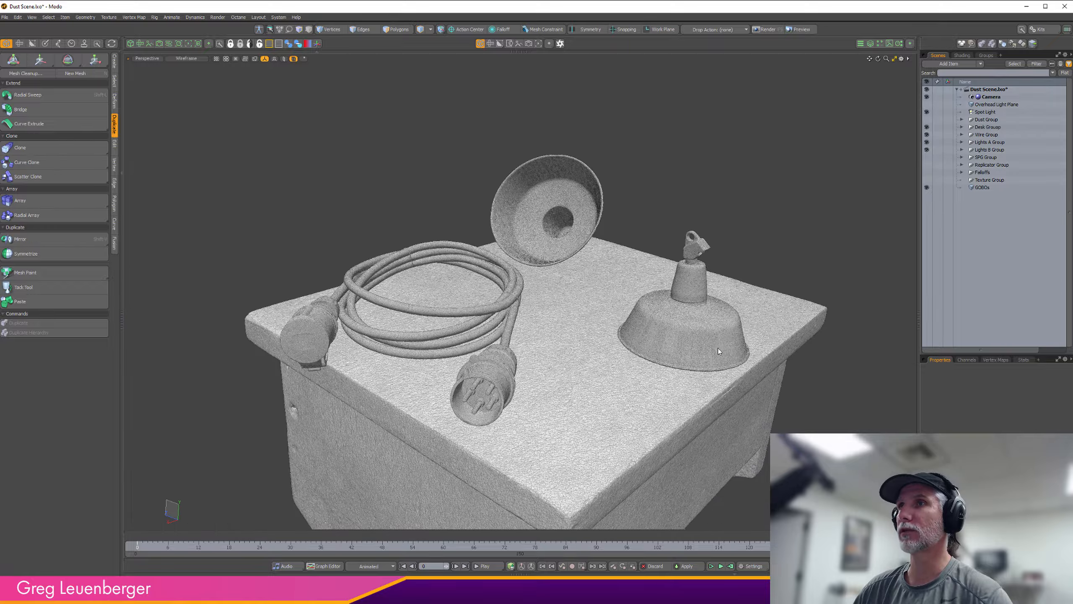
{"action": "left_click_drag", "start_coordinate": [619, 417], "coordinate": [676, 318], "text": "alt"}
{"action": "left_click_drag", "start_coordinate": [427, 237], "coordinate": [456, 308], "text": "alt+shift"}
{"action": "left_click_drag", "start_coordinate": [499, 311], "coordinate": [526, 353], "text": "alt"}
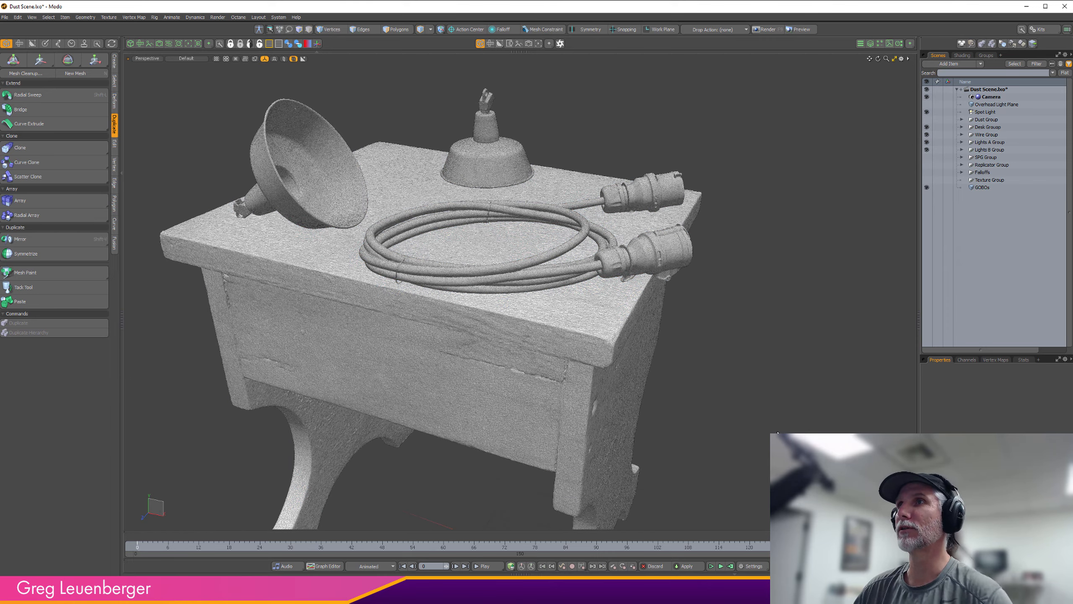
{"action": "left_click_drag", "start_coordinate": [780, 438], "coordinate": [767, 434], "text": "alt"}
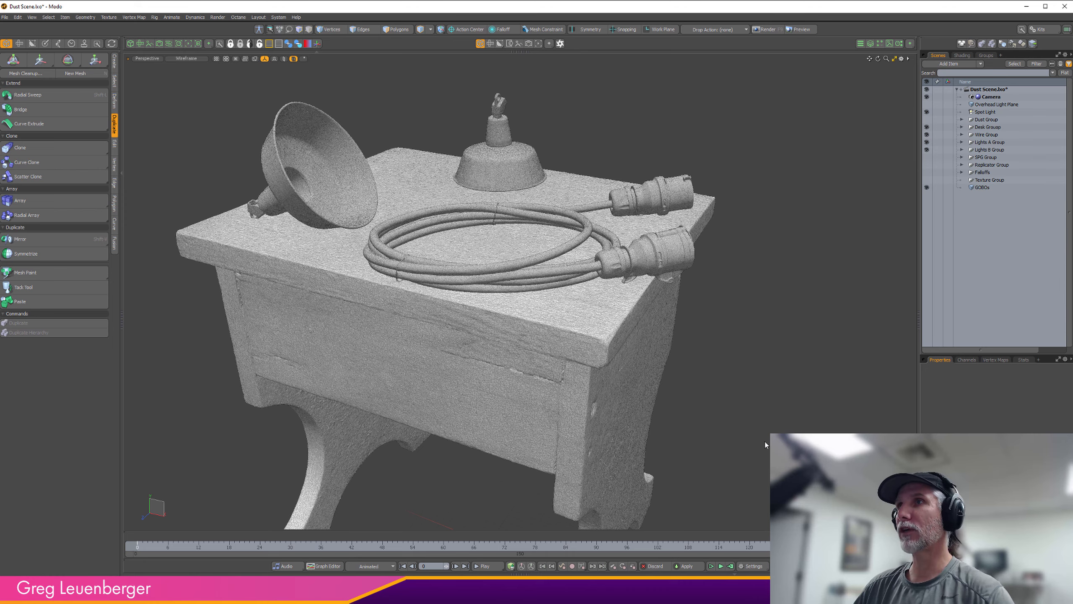
- Return the viewport to Default shading with the whole desktop in view
{"action": "key", "text": "ctrl+3"}
{"action": "left_click", "coordinate": [812, 431]}
{"action": "scroll", "coordinate": [786, 406], "scroll_direction": "down", "scroll_amount": 2}
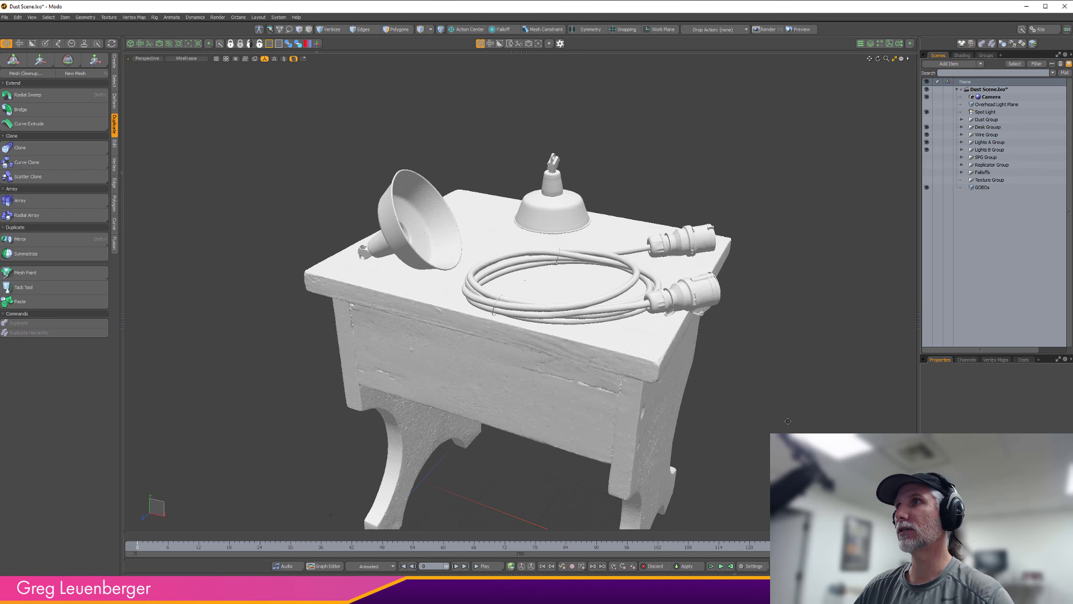
- Expand the SPG Group and Replicator Group in the item list, cancelling the pending autosave
{"action": "left_click", "coordinate": [962, 157]}
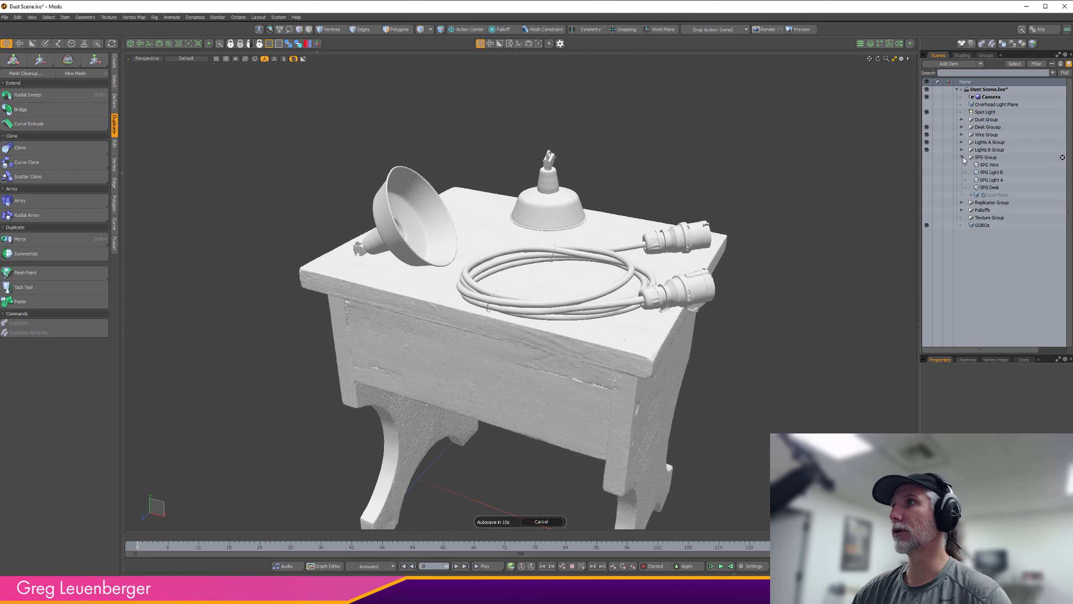
{"action": "left_click", "coordinate": [542, 522]}
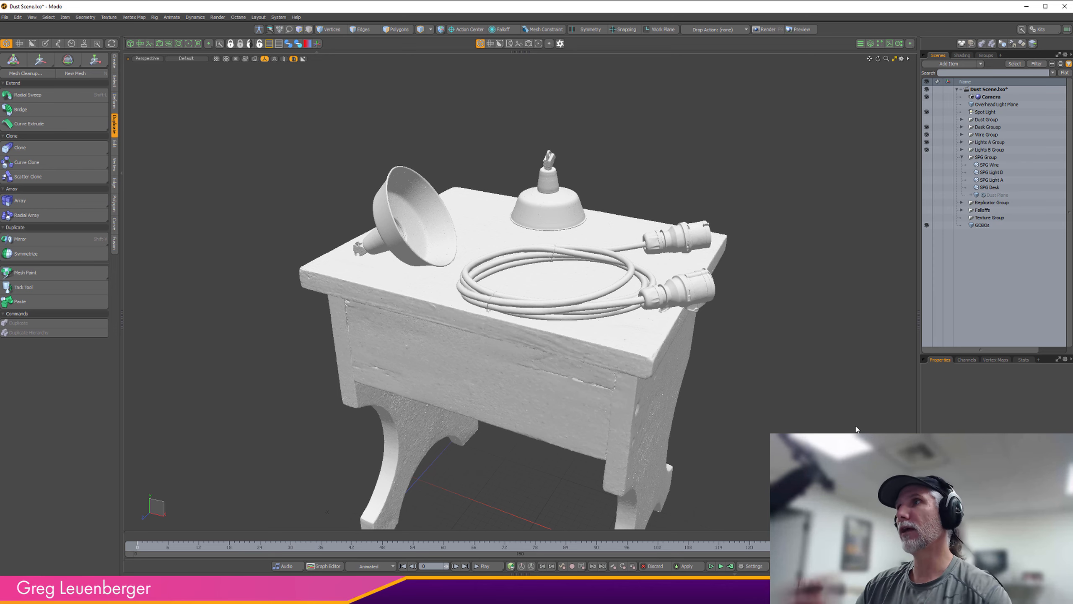
{"action": "left_click", "coordinate": [962, 202]}
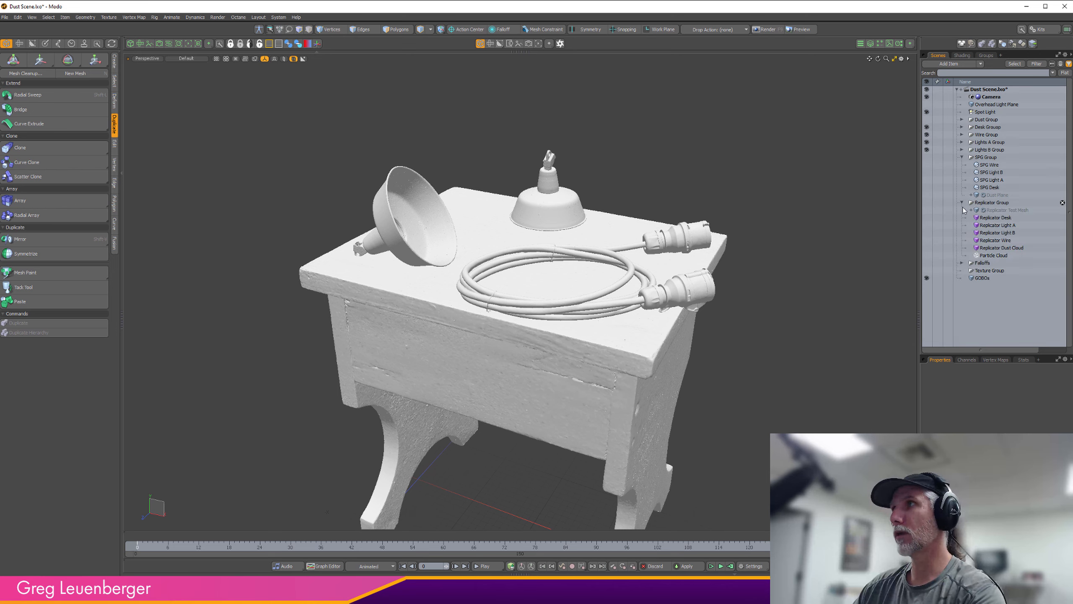
- Select Replicator Desk and look at the easyDust marketplace page on ArtStation in the browser before returning to Modo
{"action": "left_click", "coordinate": [988, 217]}
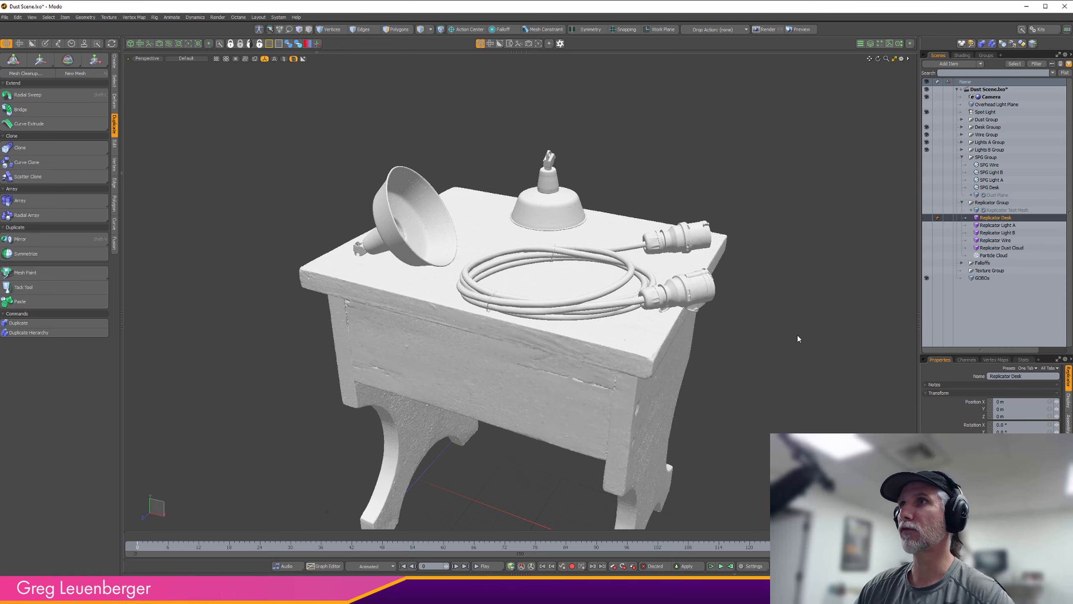
{"action": "key", "text": "alt+Tab"}
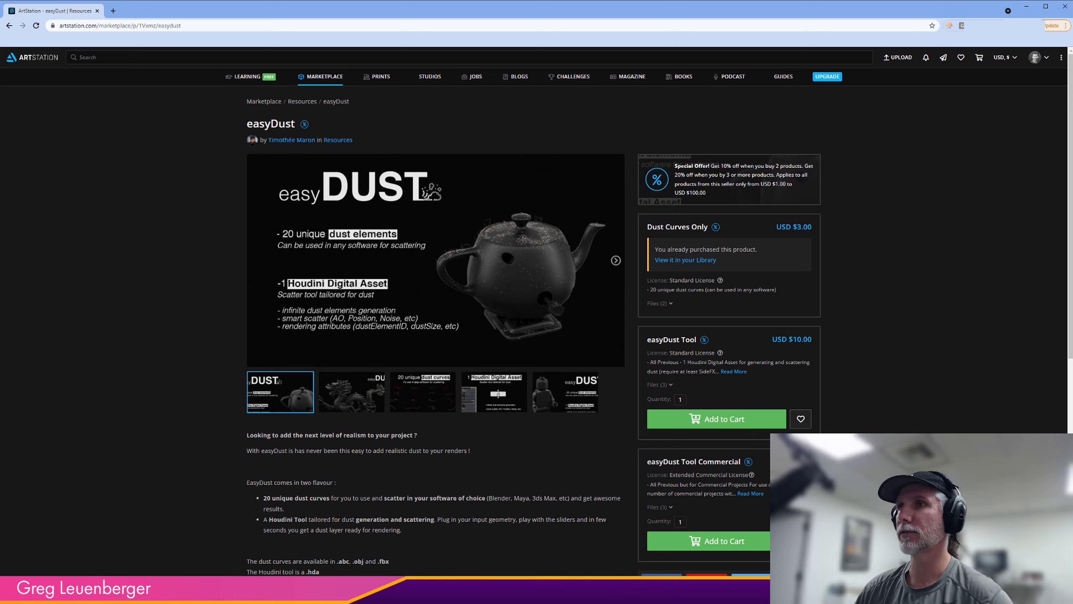
{"action": "key", "text": "alt+Tab"}
- Expand the Dust Group and isolate Dust Curve T in the viewport, framed to fit
{"action": "left_click", "coordinate": [982, 121]}
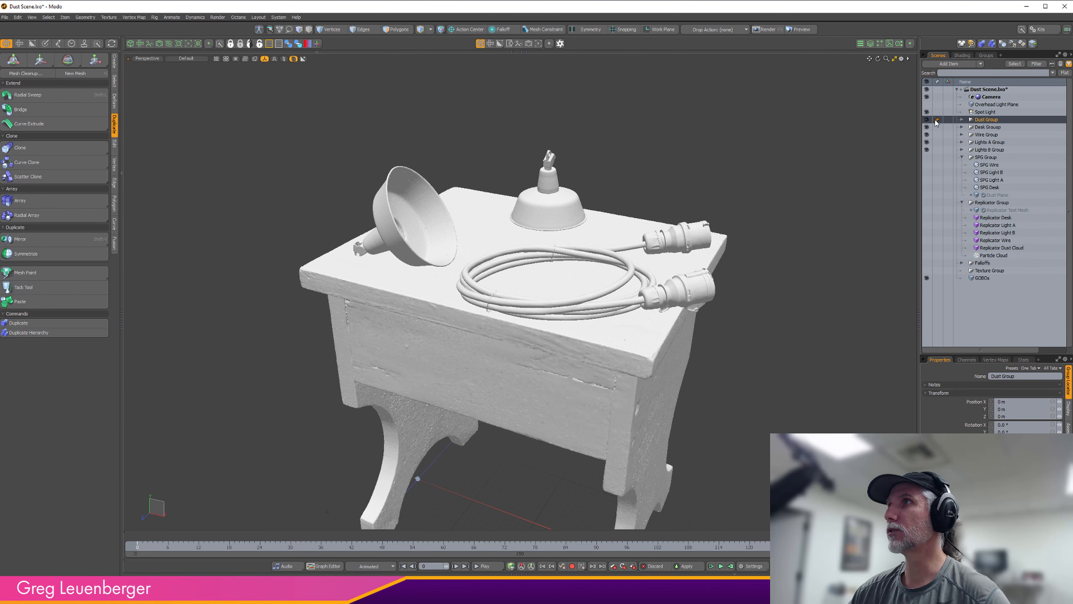
{"action": "left_click", "coordinate": [962, 119]}
{"action": "left_click", "coordinate": [990, 127]}
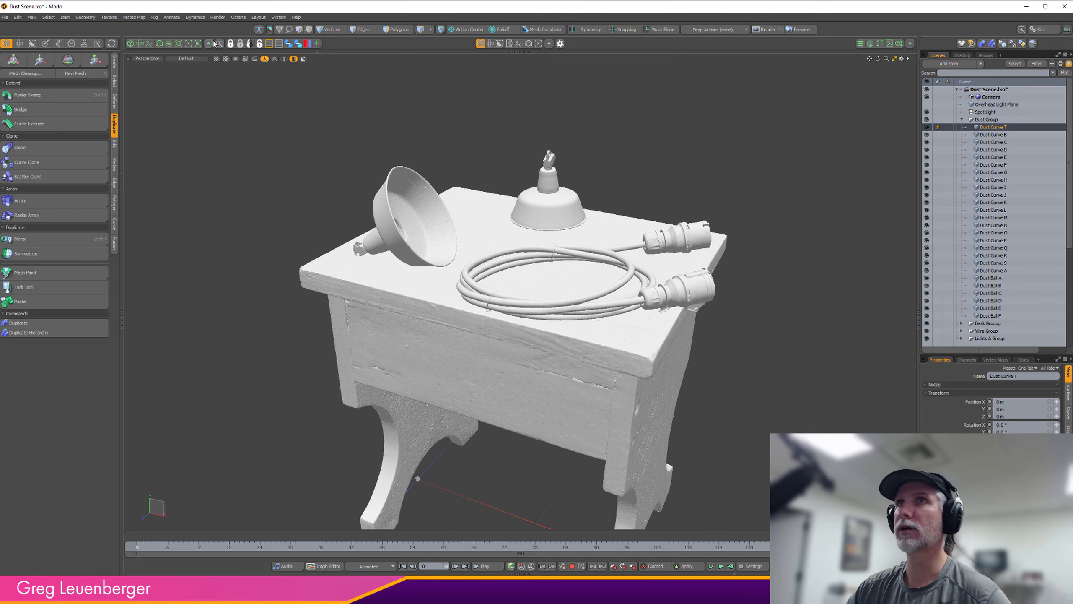
{"action": "left_click", "coordinate": [284, 59]}
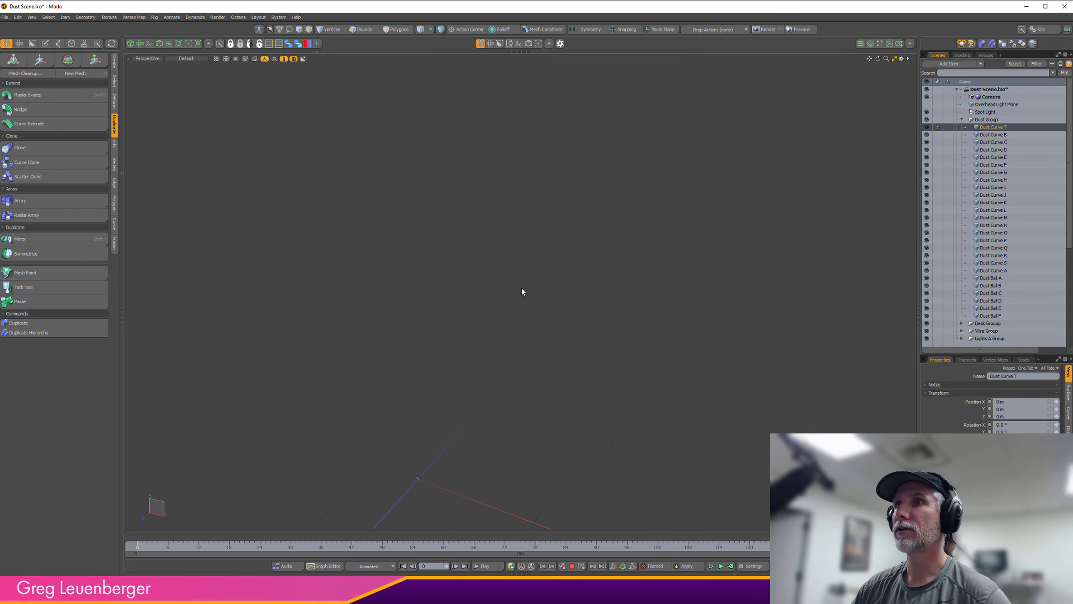
{"action": "key", "text": "a"}
{"action": "left_click_drag", "start_coordinate": [552, 339], "coordinate": [598, 311], "text": "alt"}
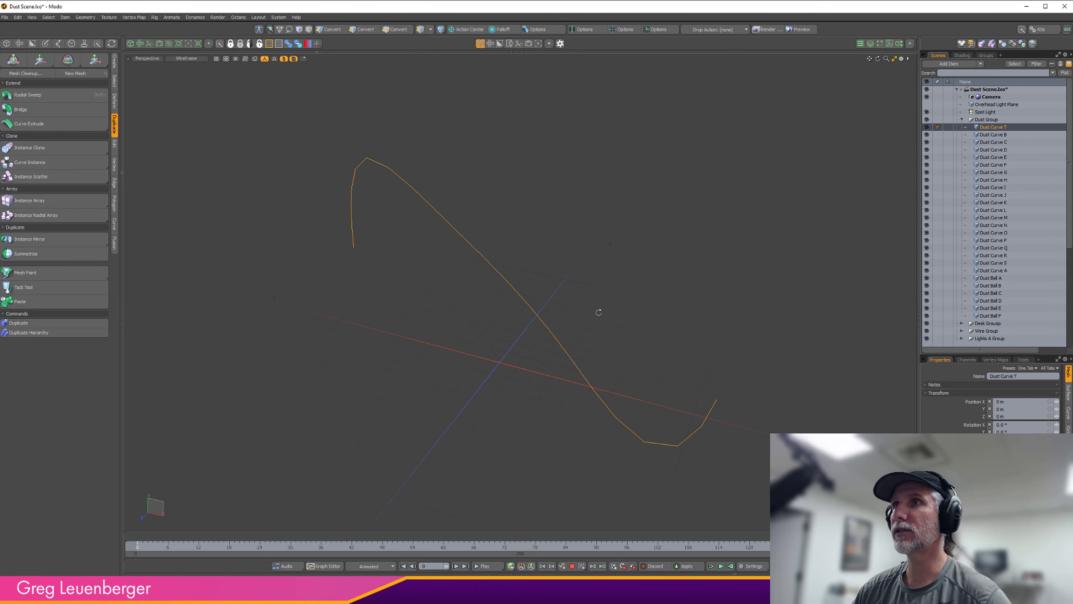
- Select Dust Curve T's geometry in polygon mode and examine the curve's shape
{"action": "key", "text": "3"}
{"action": "left_click", "coordinate": [540, 319]}
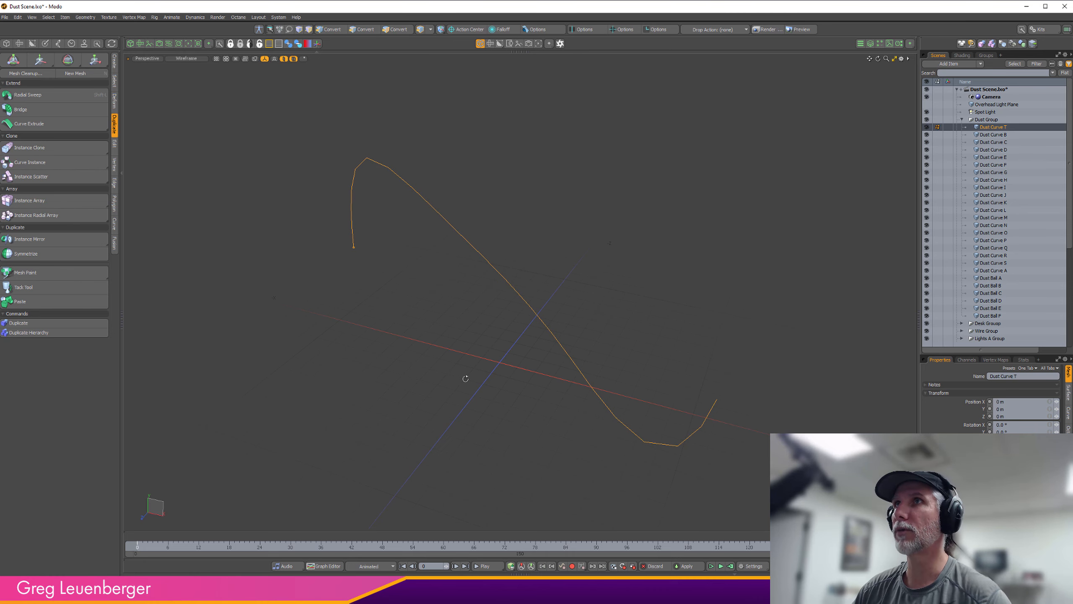
{"action": "left_click_drag", "start_coordinate": [465, 376], "coordinate": [524, 293], "text": "alt"}
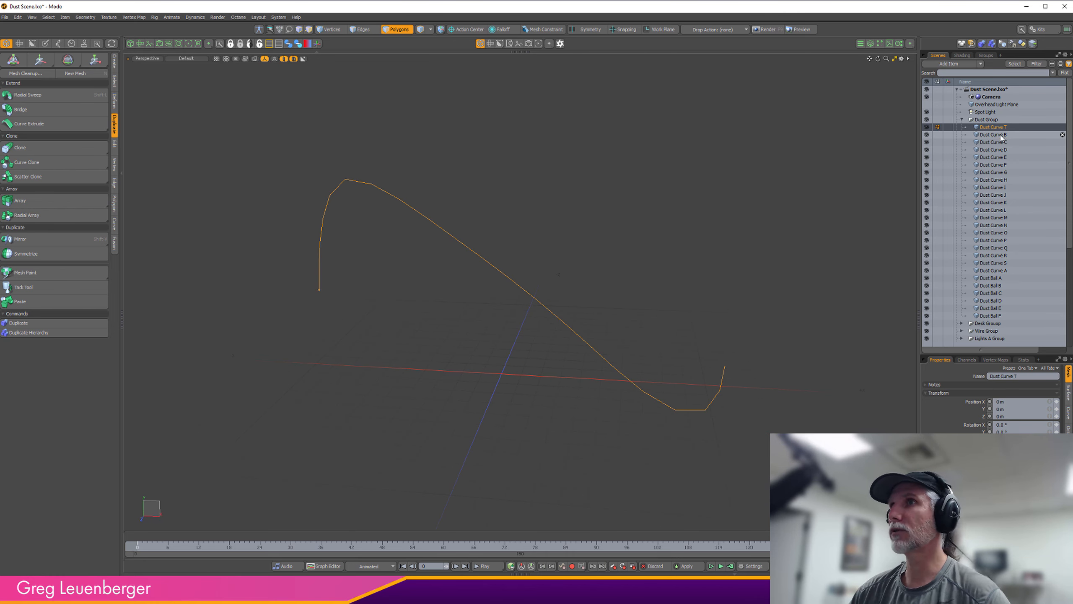
- Step through Dust Curve B, C, D and G one at a time to compare the shapes of the individual curves
{"action": "left_click", "coordinate": [1000, 135]}
{"action": "left_click", "coordinate": [996, 143]}
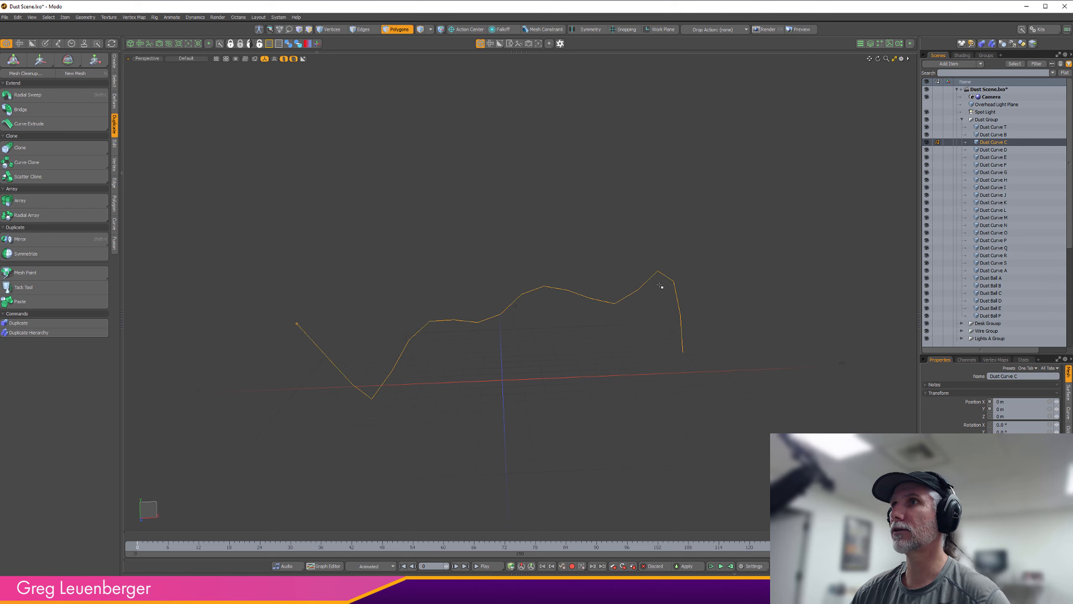
{"action": "left_click", "coordinate": [996, 150]}
{"action": "left_click", "coordinate": [996, 173]}
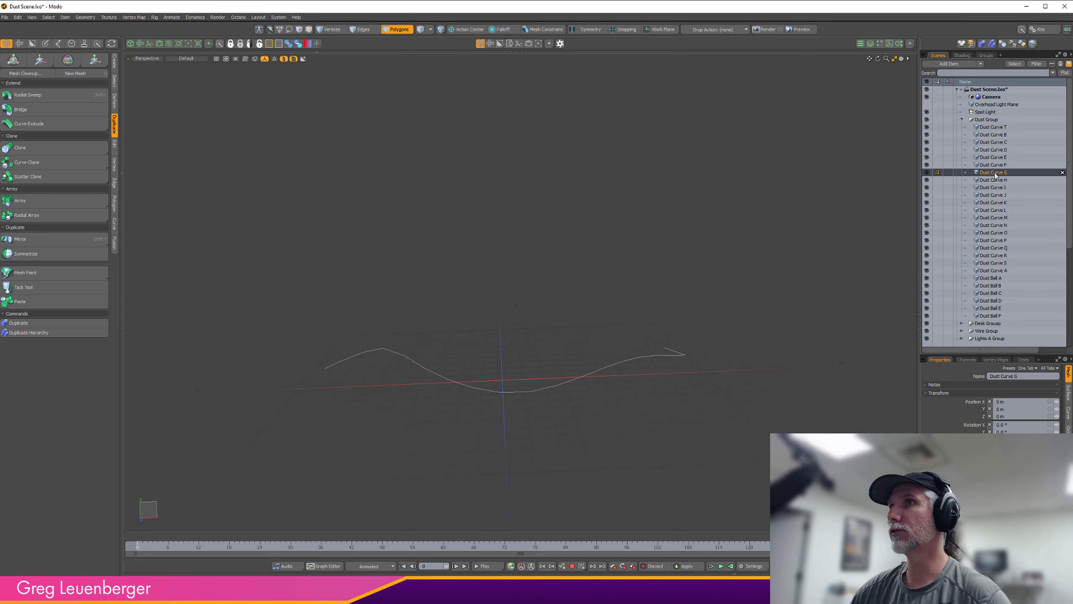
{"action": "left_click", "coordinate": [1002, 174], "text": "ctrl"}
- Copy all curves from Dust Curve F through Dust Curve L and paste them into a new mesh item directly above Dust Ball F
{"action": "left_click", "coordinate": [1001, 165]}
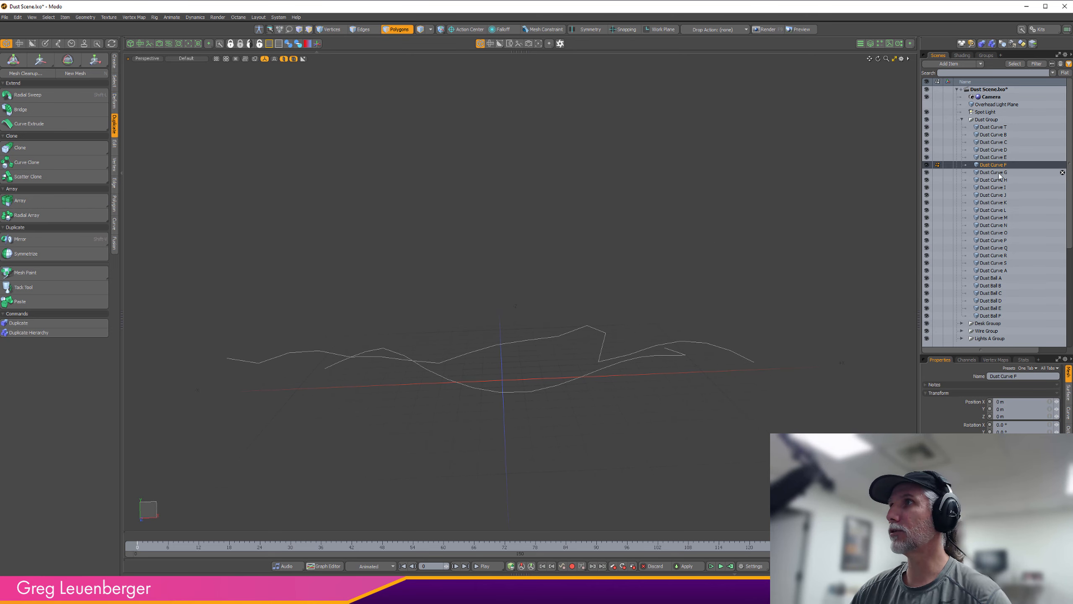
{"action": "left_click", "coordinate": [997, 209], "text": "shift"}
{"action": "left_click_drag", "start_coordinate": [714, 290], "coordinate": [419, 414], "text": "alt"}
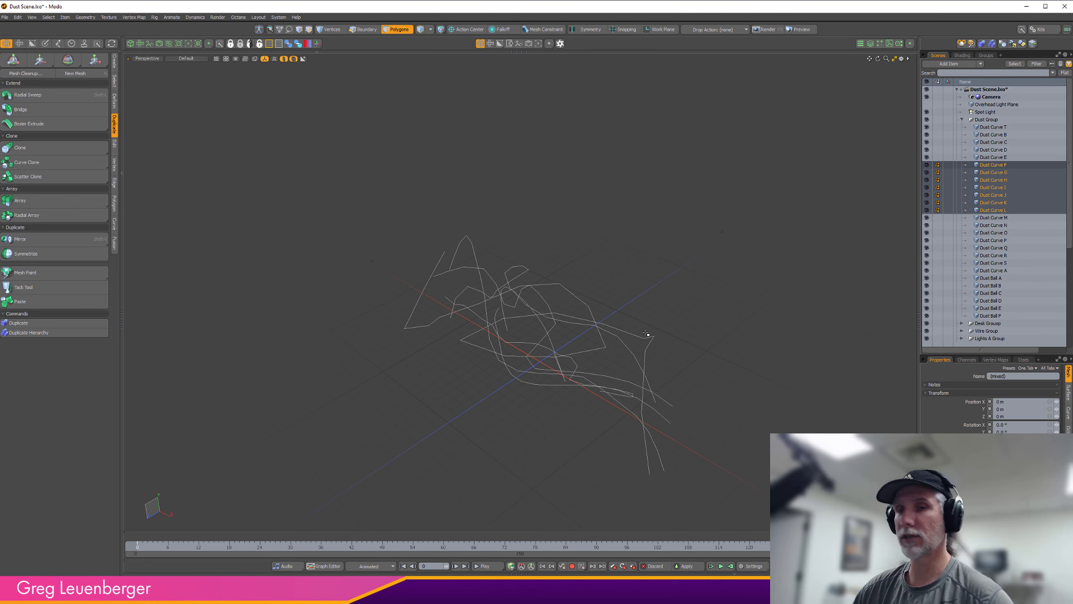
{"action": "left_click_drag", "start_coordinate": [334, 229], "coordinate": [674, 377]}
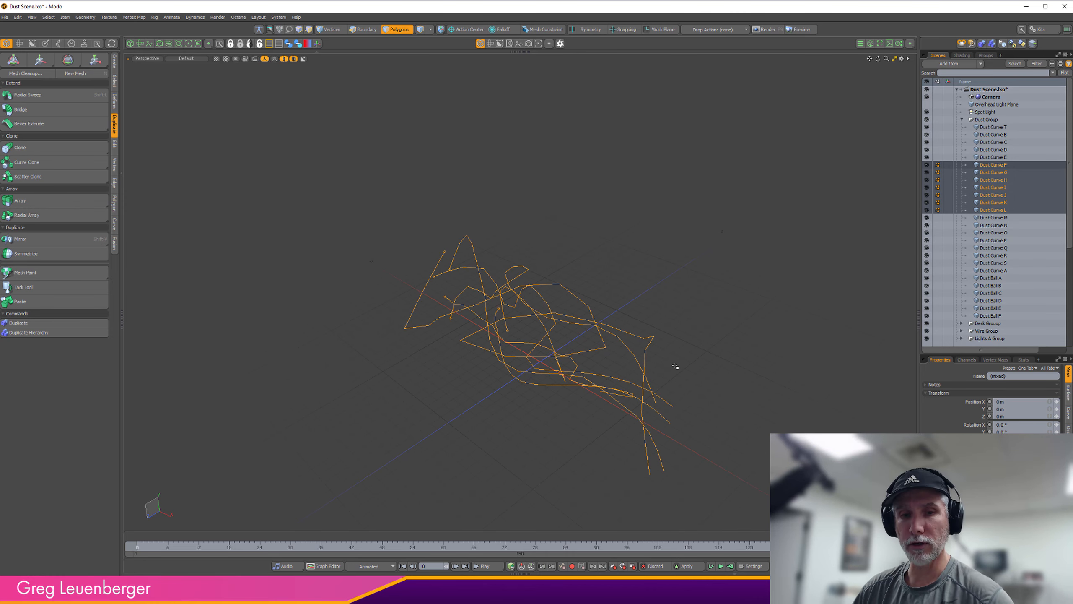
{"action": "left_click", "coordinate": [1000, 316]}
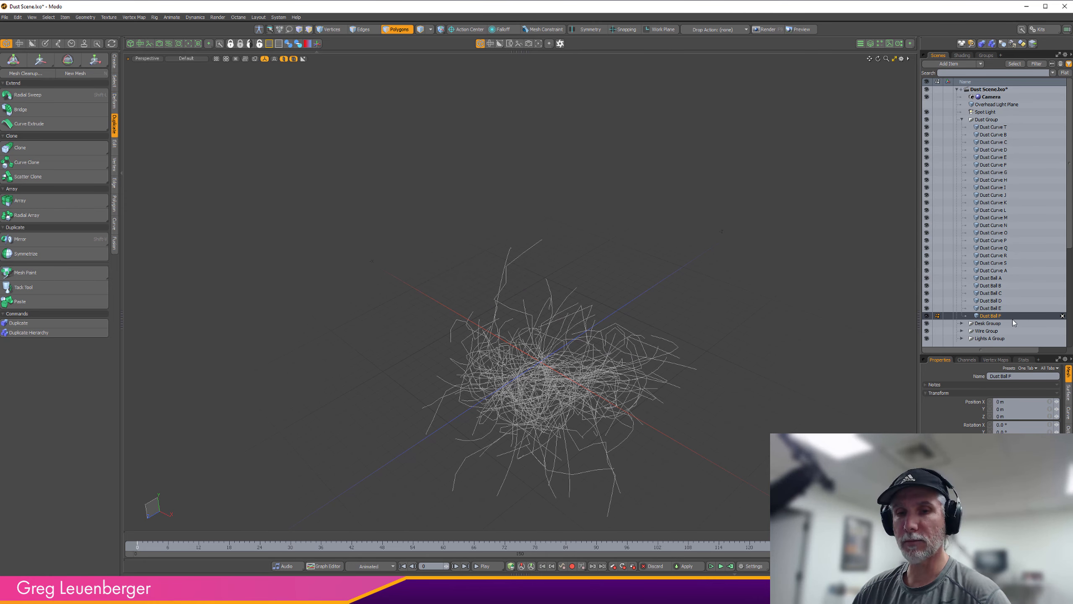
{"action": "key", "text": "n"}
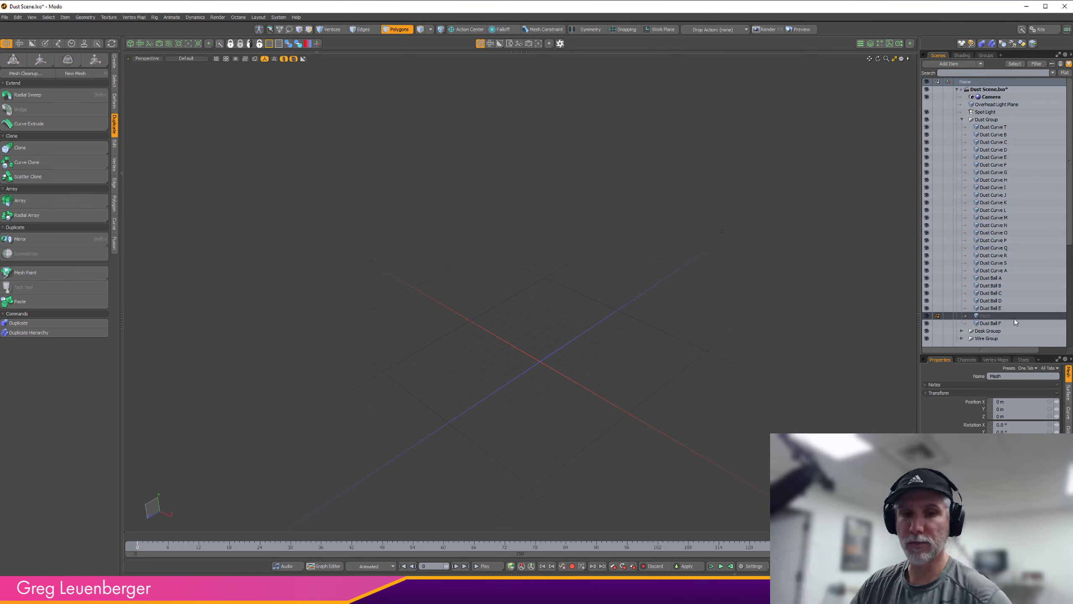
{"action": "key", "text": "ctrl+v"}
- In the Top view, select the long smooth S-shaped curve of the new mesh and rotate it about -56° around Y
{"action": "left_click_drag", "start_coordinate": [470, 326], "coordinate": [516, 421], "text": "alt"}
{"action": "key", "text": "ctrl+space"}
{"action": "left_click", "coordinate": [513, 273]}
{"action": "left_click_drag", "start_coordinate": [513, 273], "coordinate": [573, 347], "text": "ctrl+alt"}
{"action": "scroll", "coordinate": [533, 364], "scroll_direction": "down", "scroll_amount": 2}
{"action": "key", "text": "e"}
{"action": "key", "text": "space"}
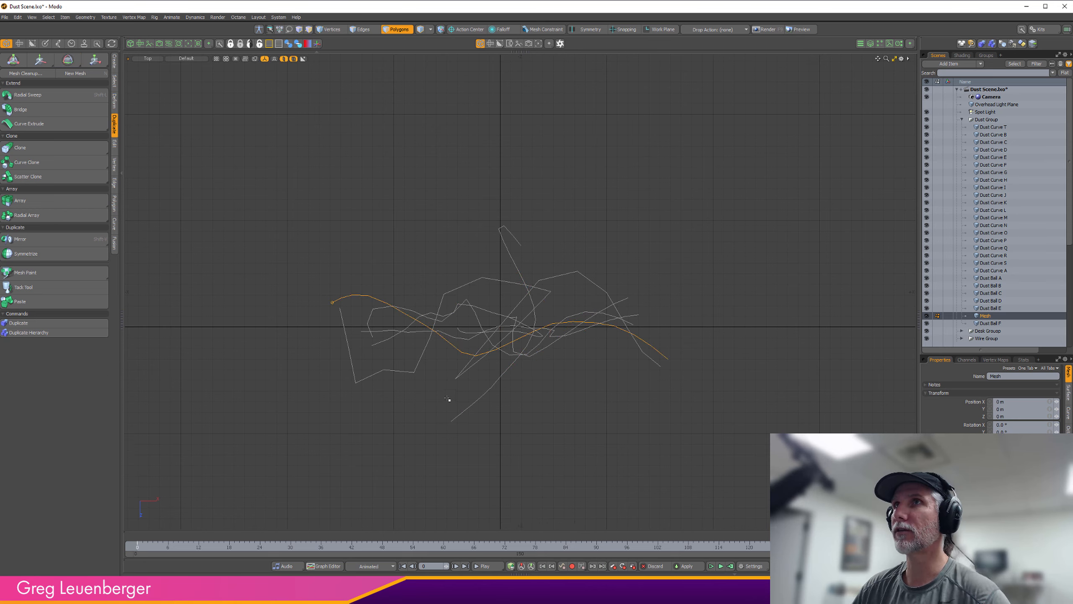
{"action": "key", "text": "e"}
{"action": "left_click_drag", "start_coordinate": [516, 379], "coordinate": [451, 432]}
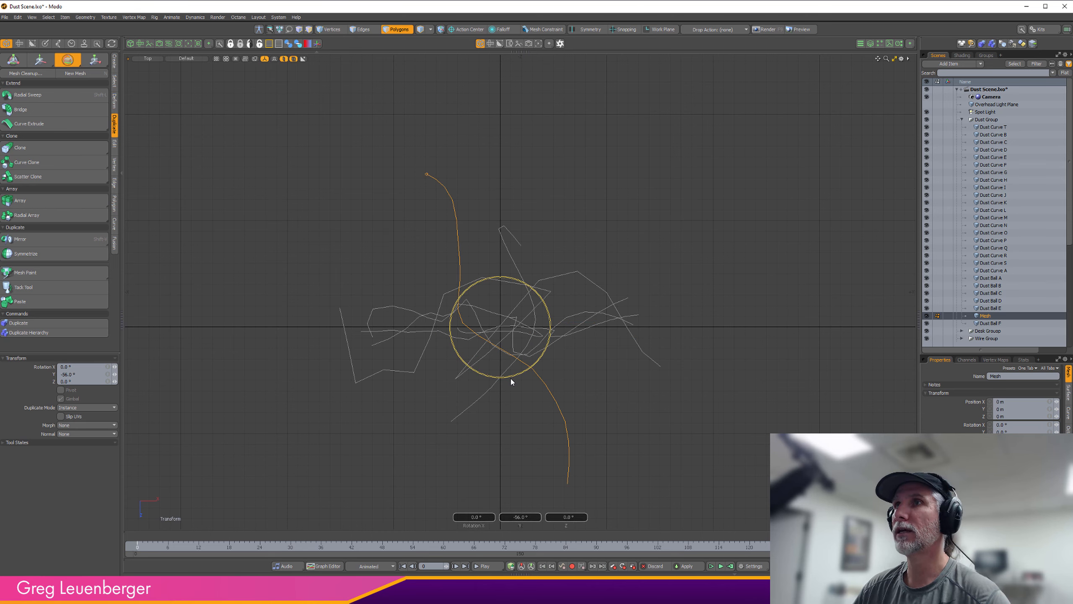
{"action": "key", "text": "space"}
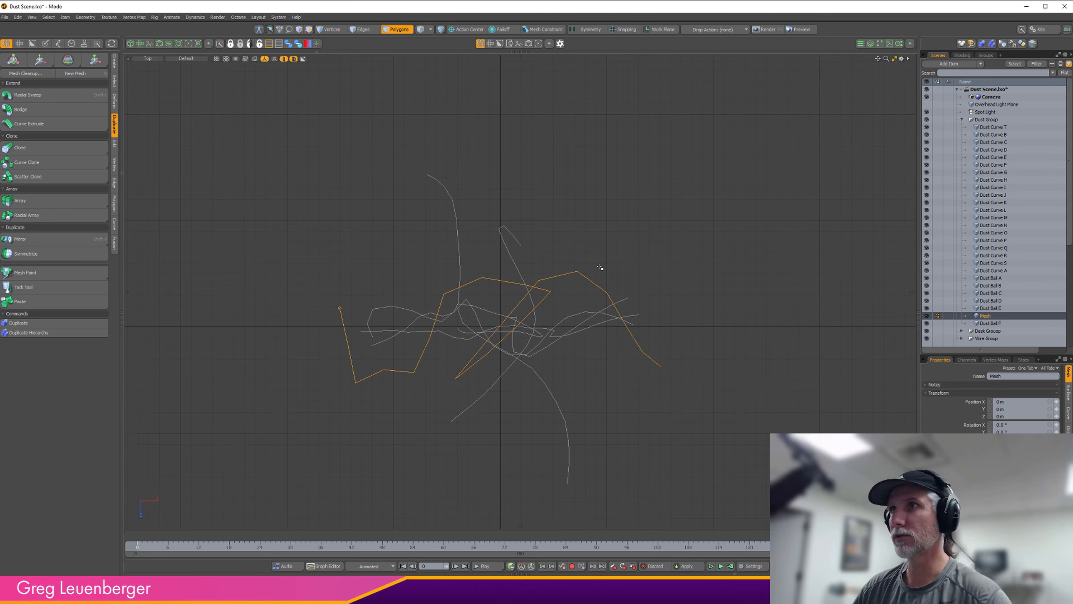
- Rotate the large zigzag curve and one further curve in the Top view so they point in different directions around the centre
{"action": "key", "text": "e"}
{"action": "left_click_drag", "start_coordinate": [532, 367], "coordinate": [581, 378]}
{"action": "key", "text": "space"}
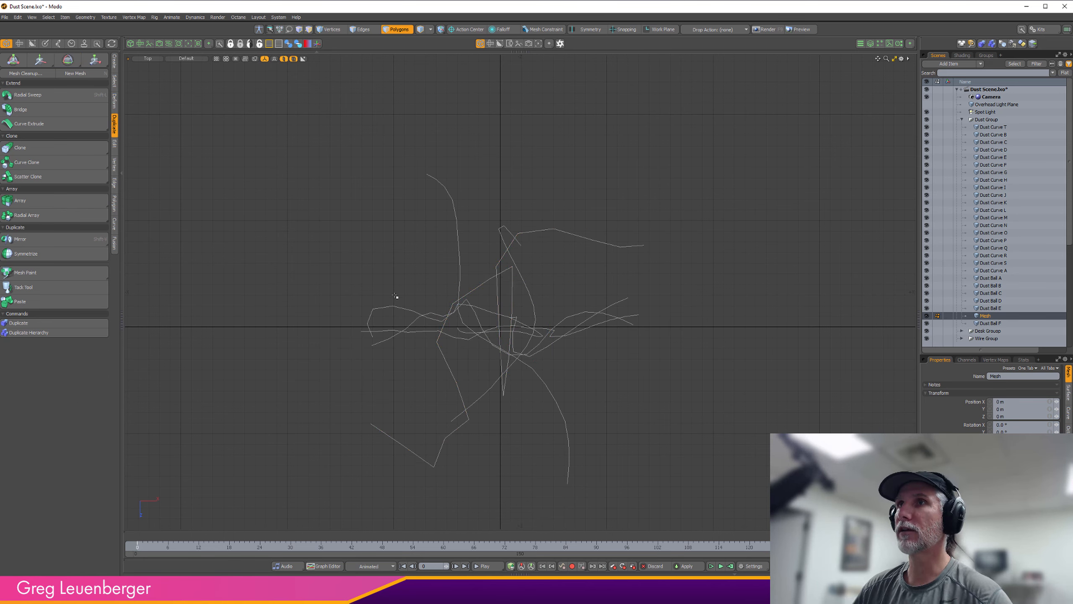
{"action": "key", "text": "e"}
{"action": "left_click_drag", "start_coordinate": [517, 374], "coordinate": [482, 386]}
{"action": "key", "text": "space"}
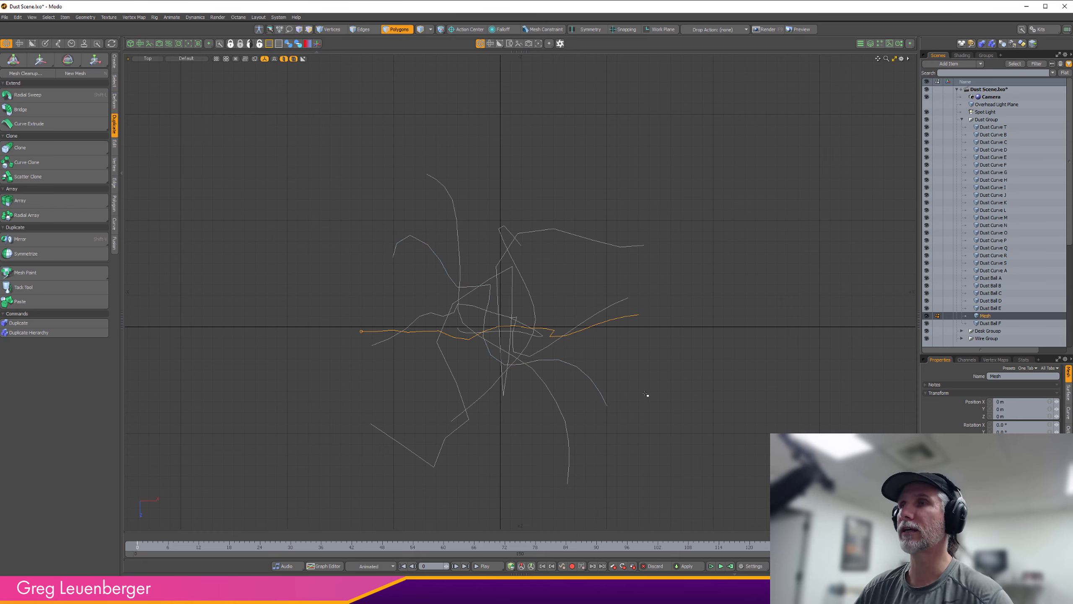
- Rotate the nearly flat horizontal curve and the upright hooked curve in the Top view to vary their directions
{"action": "key", "text": "e"}
{"action": "left_click_drag", "start_coordinate": [513, 374], "coordinate": [542, 371]}
{"action": "key", "text": "space"}
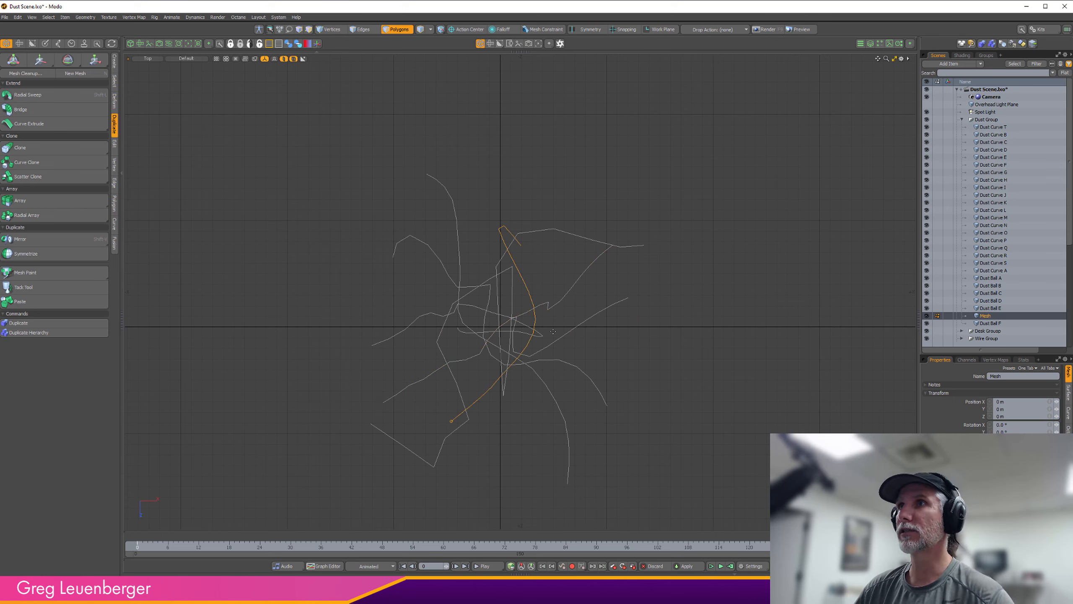
{"action": "key", "text": "e"}
{"action": "left_click_drag", "start_coordinate": [525, 365], "coordinate": [434, 280]}
{"action": "key", "text": "space"}
- Select all curves of the new mesh and start Scatter Clone on them with a range of 1 mm in X, Y and Z
{"action": "left_click_drag", "start_coordinate": [581, 369], "coordinate": [639, 353], "text": "alt"}
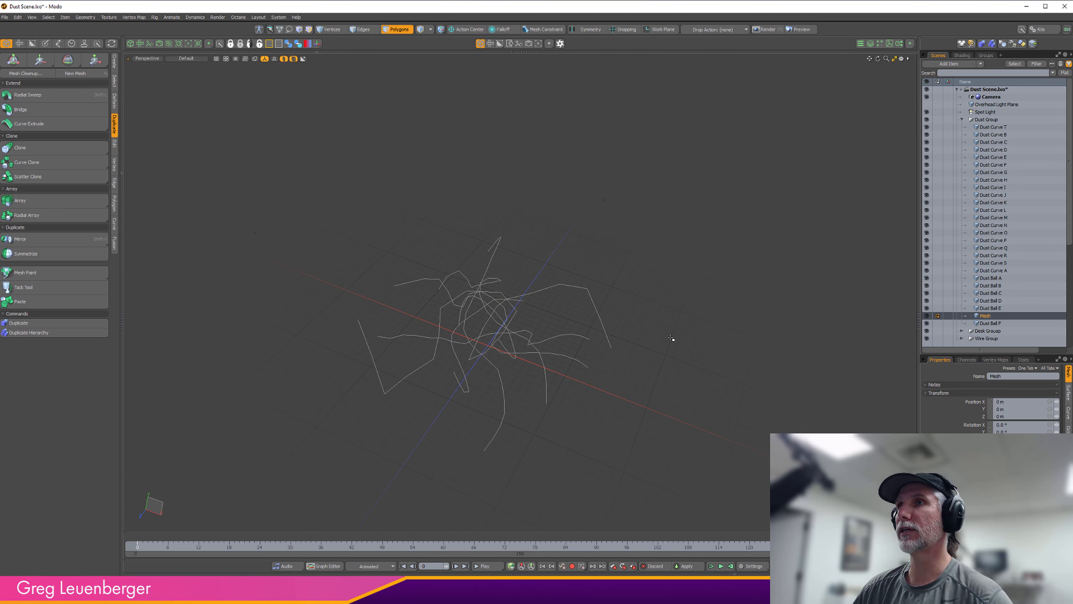
{"action": "right_click_drag", "start_coordinate": [628, 186], "coordinate": [294, 424]}
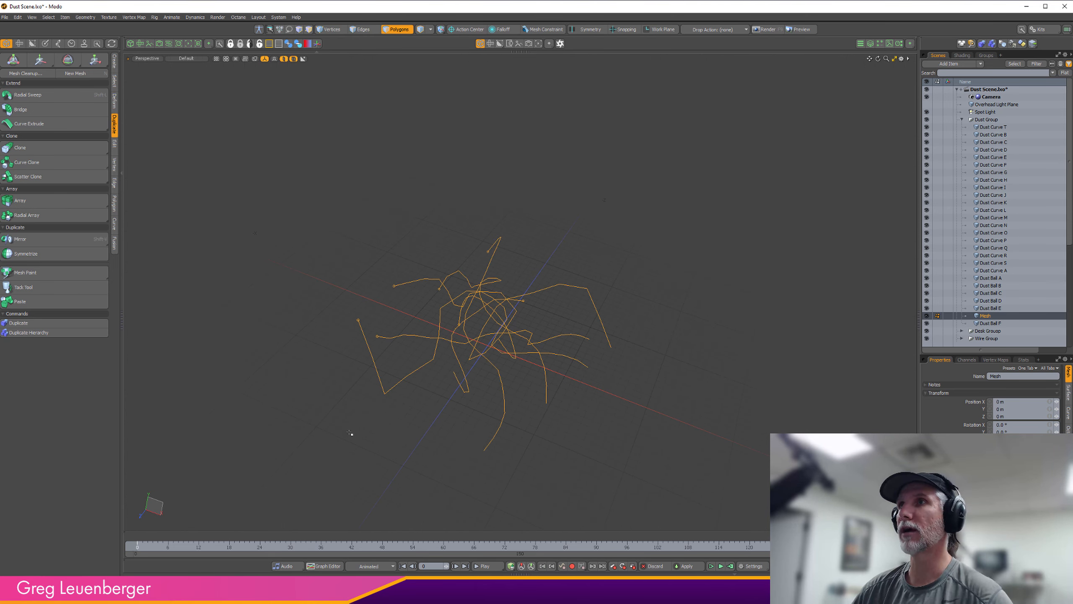
{"action": "left_click_drag", "start_coordinate": [350, 433], "coordinate": [380, 423], "text": "alt"}
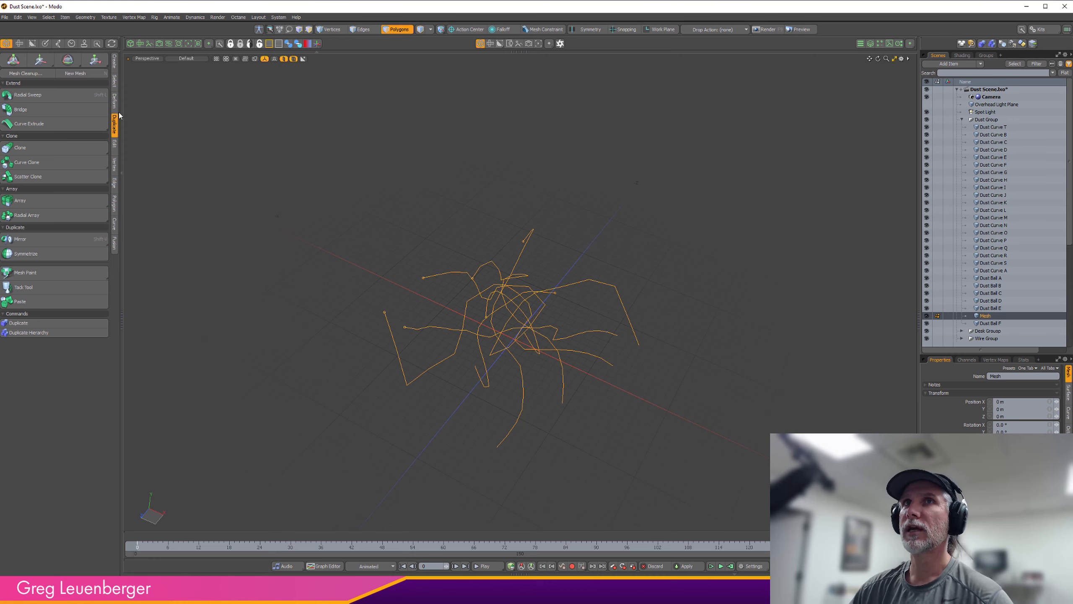
{"action": "left_click", "coordinate": [48, 178]}
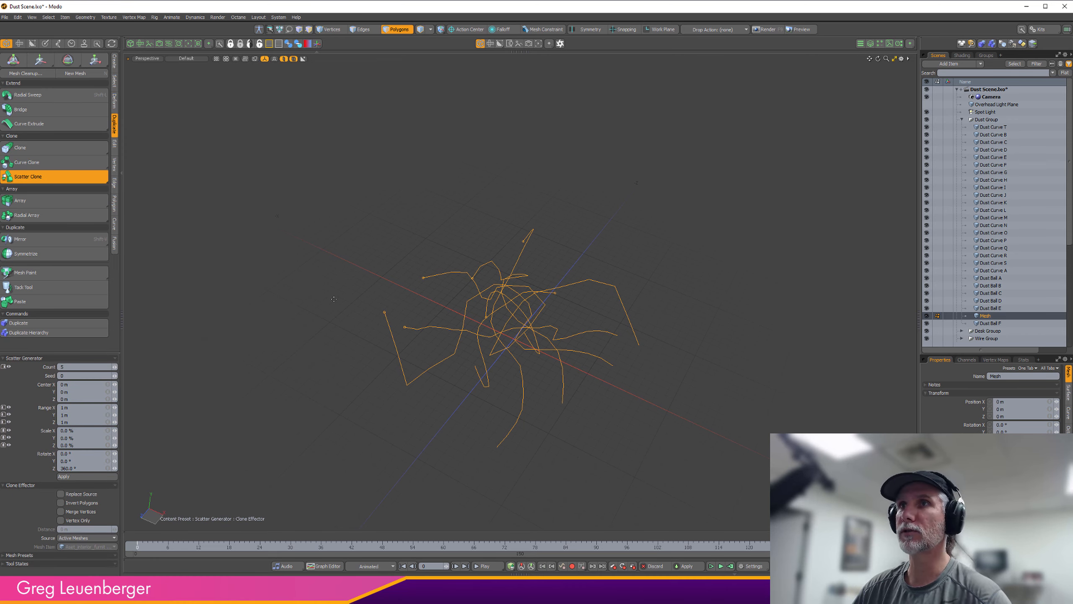
{"action": "key", "text": "k"}
{"action": "left_click", "coordinate": [387, 217]}
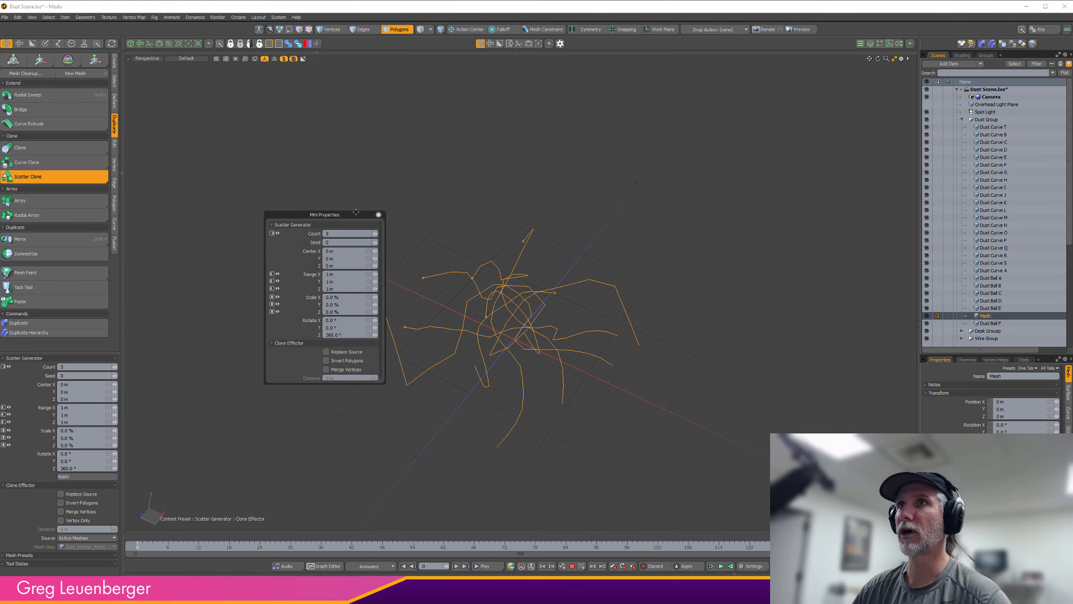
{"action": "left_click_drag", "start_coordinate": [685, 297], "coordinate": [663, 325], "text": "ctrl+alt"}
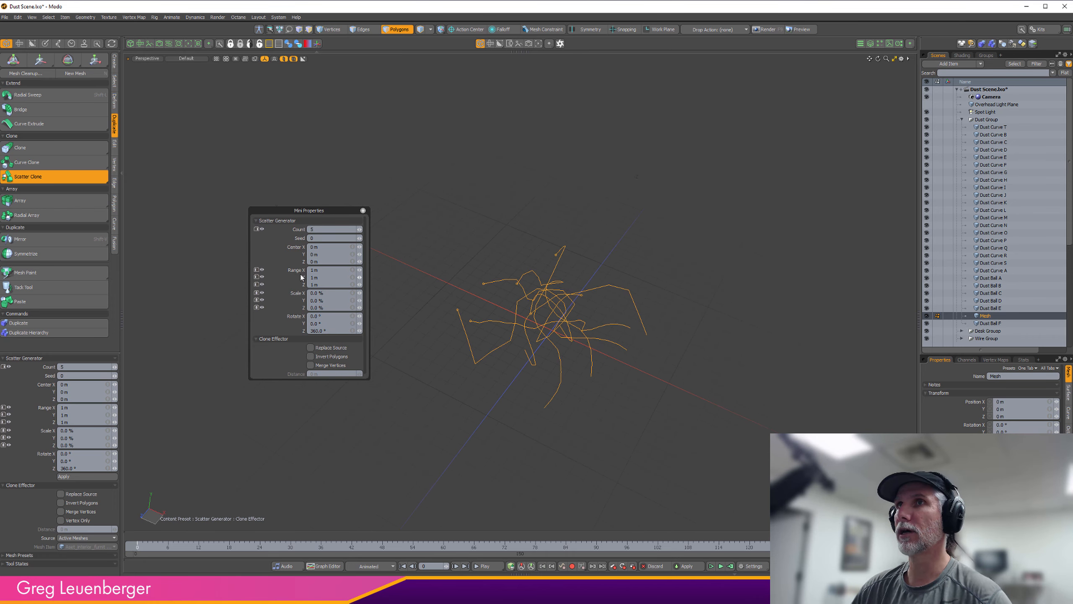
{"action": "left_click", "coordinate": [333, 270]}
{"action": "type", "text": ".001"}
{"action": "key", "text": "Return"}
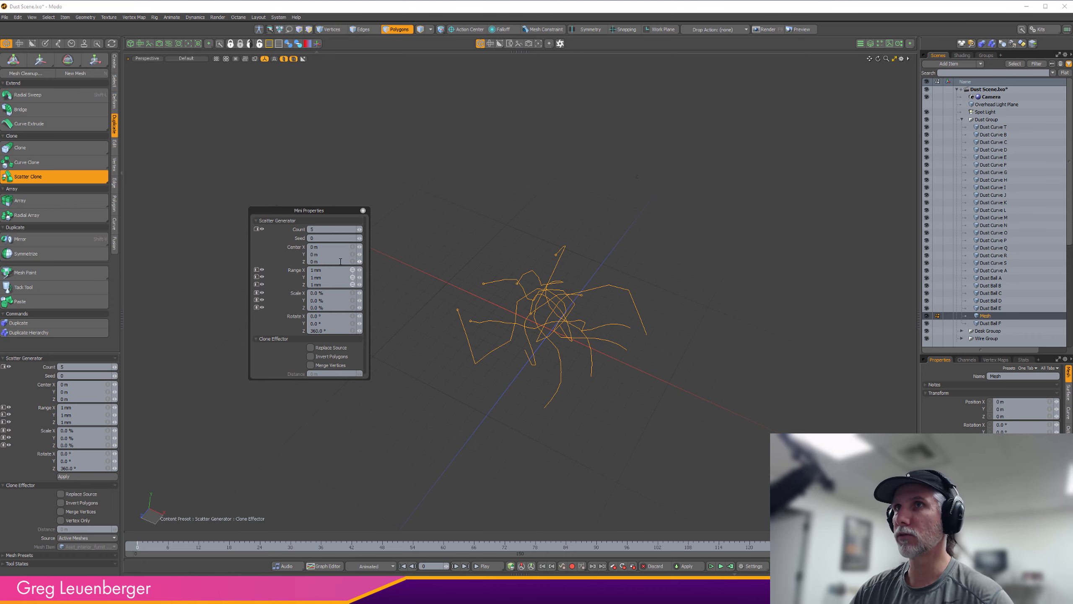
{"action": "scroll", "coordinate": [541, 305], "scroll_direction": "up", "scroll_amount": 4}
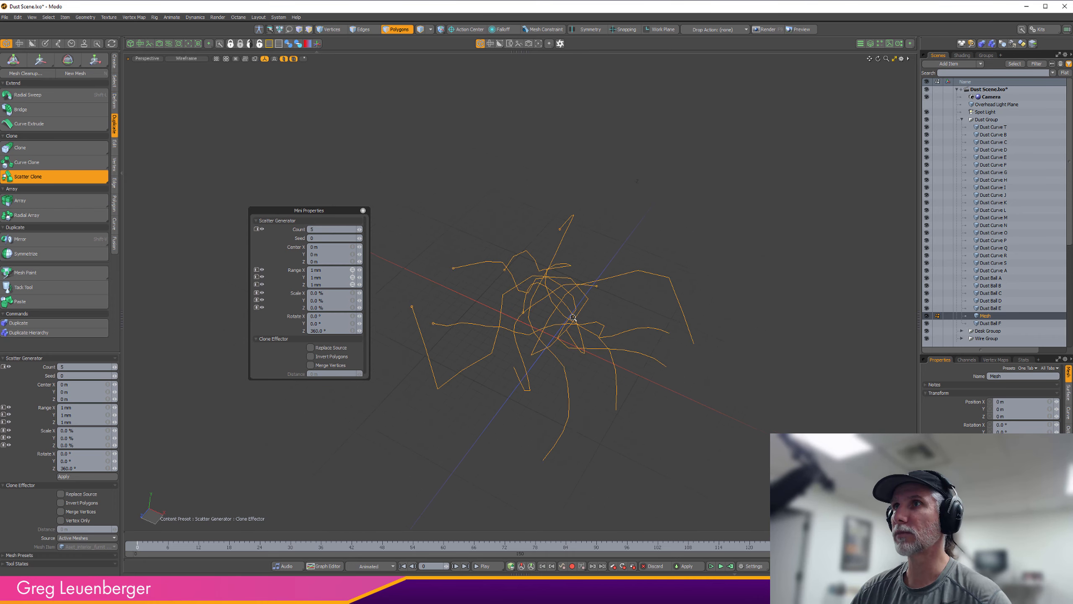
- Generate the scatter clones with a count of 15, a rotation of 360° and a scale variation of 33% on all axes
{"action": "left_click", "coordinate": [328, 230]}
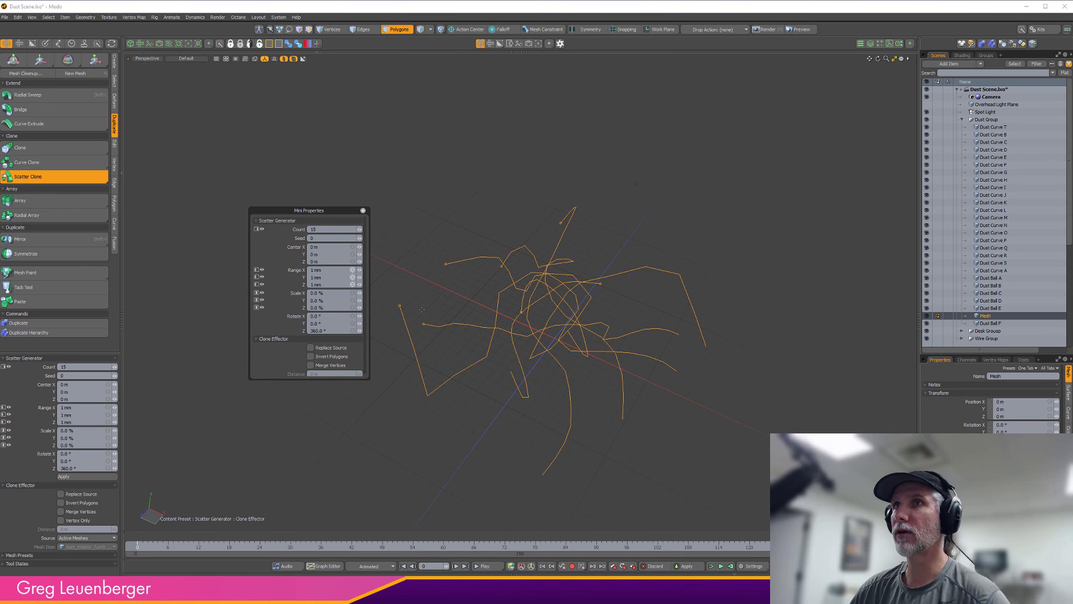
{"action": "left_click", "coordinate": [336, 317]}
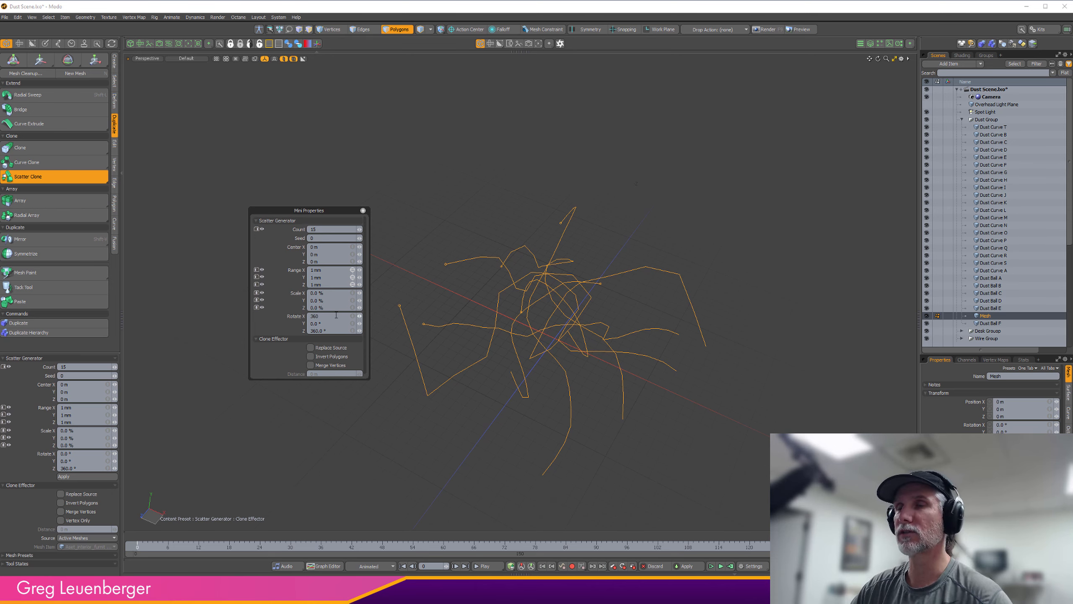
{"action": "type", "text": "360"}
{"action": "key", "text": "Return"}
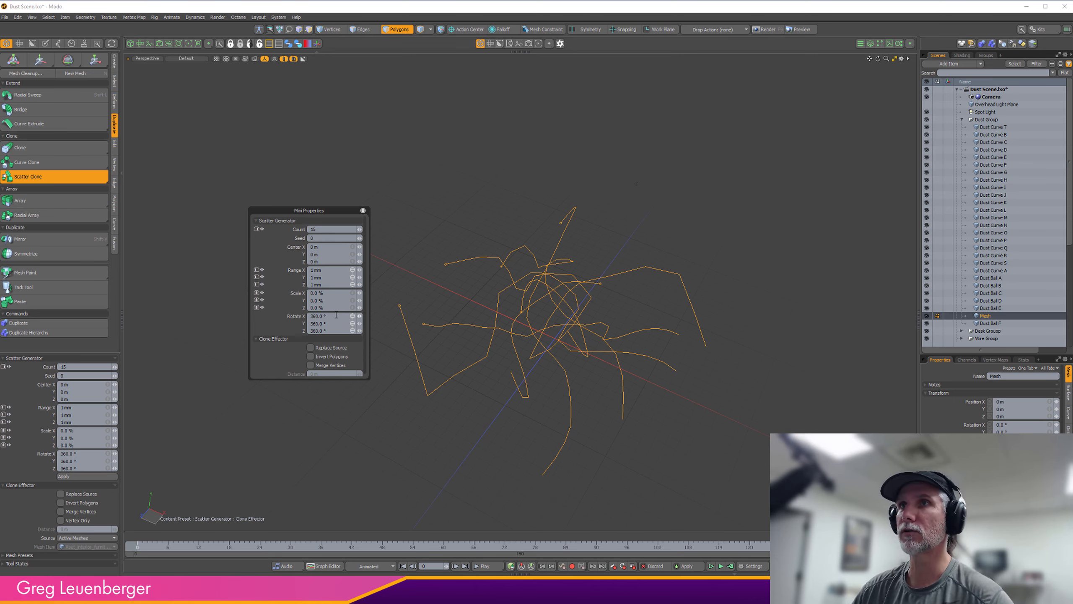
{"action": "left_click", "coordinate": [337, 293]}
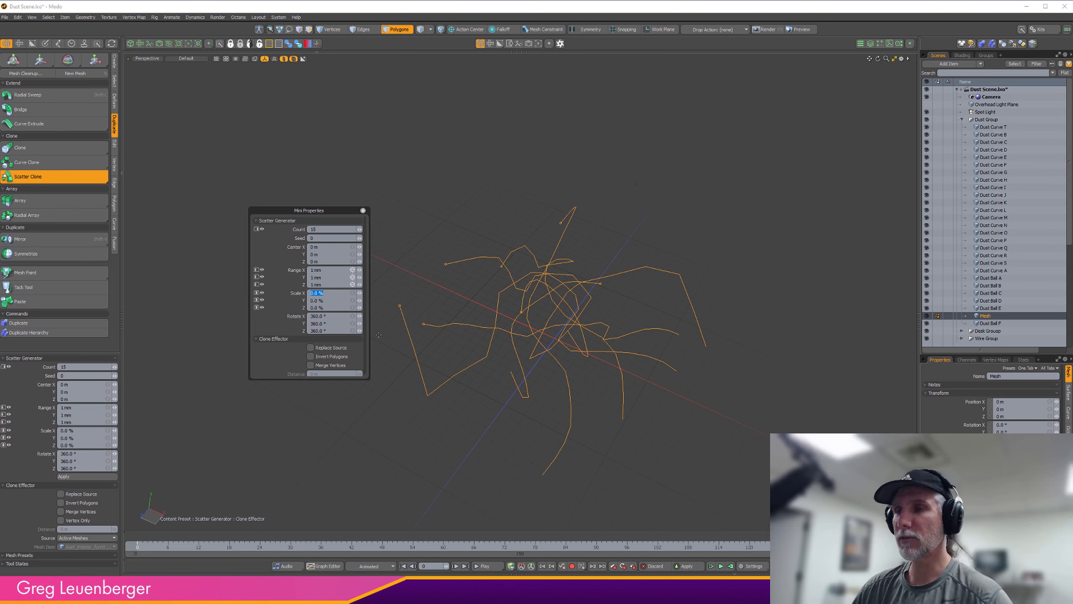
{"action": "type", "text": "33"}
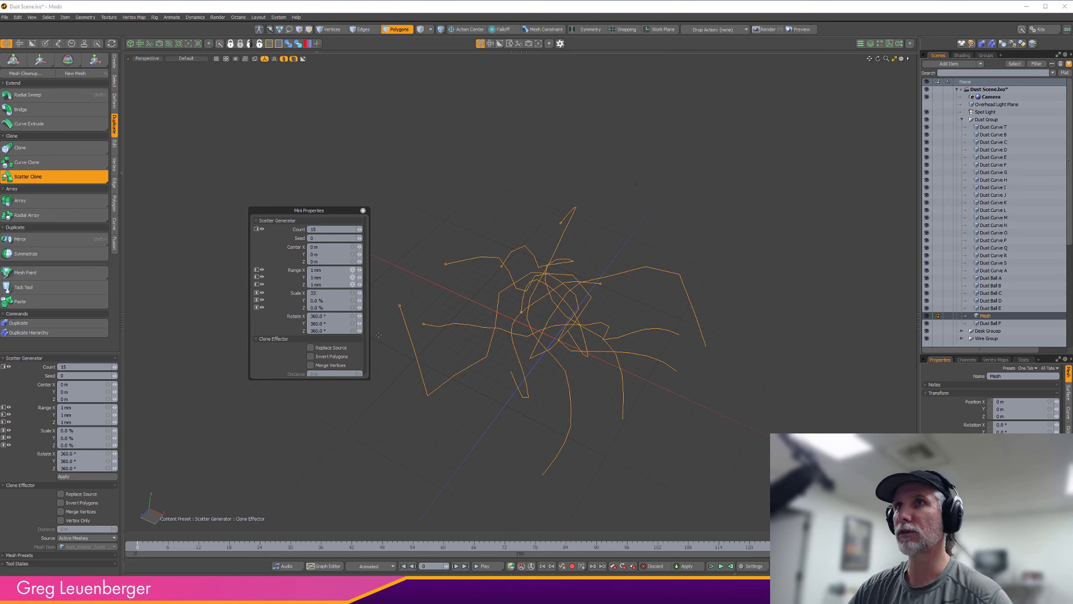
{"action": "key", "text": "Return"}
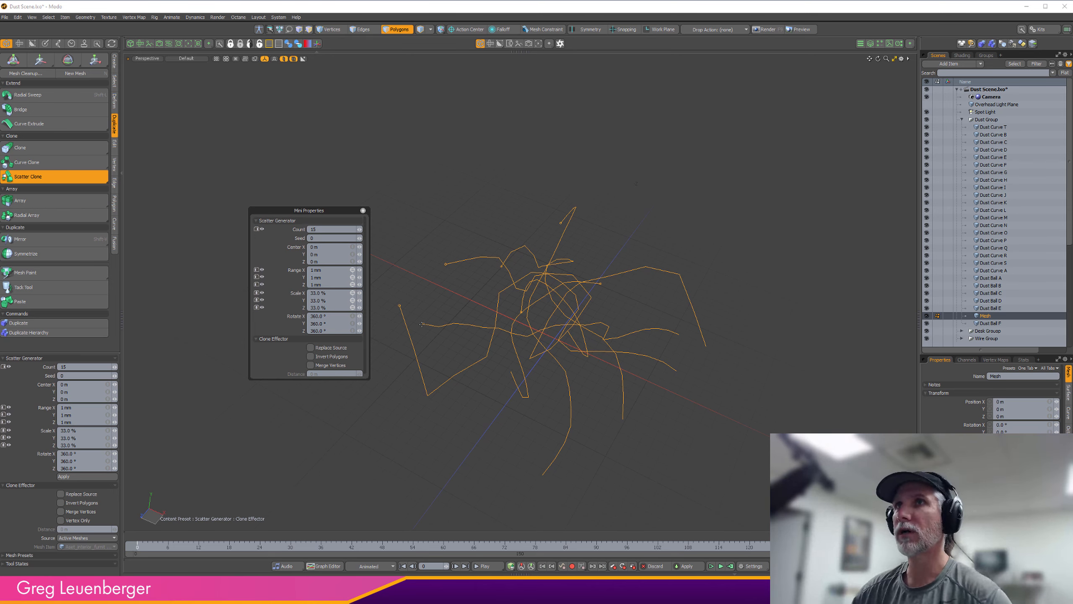
{"action": "left_click", "coordinate": [586, 323]}
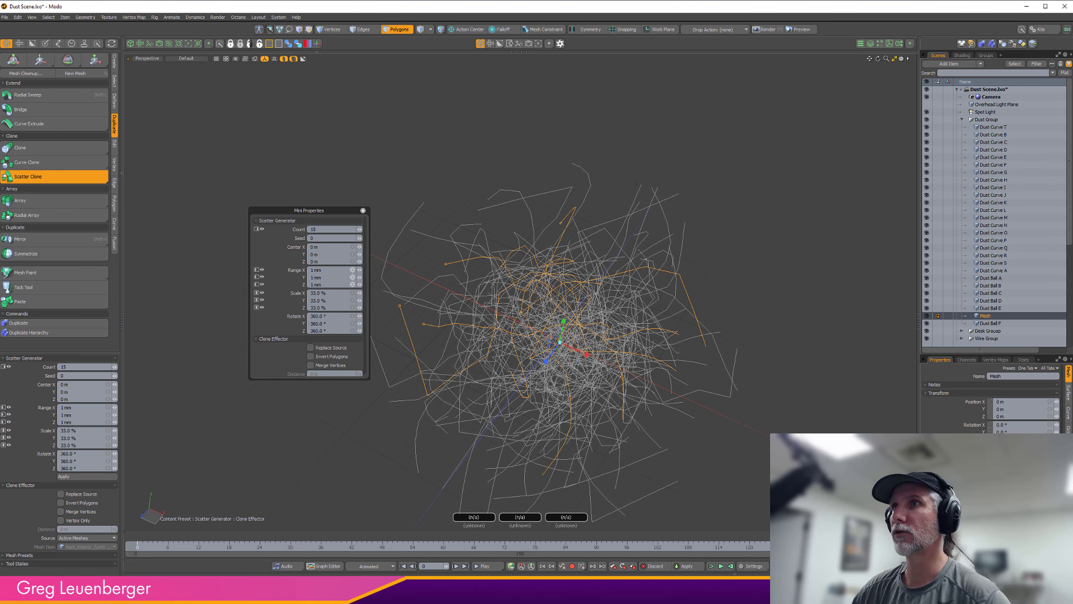
- Lower the scatter clone count to 12 and the scale variation to 6% on all axes, and drop the tool to keep the ball
{"action": "mouse_move", "coordinate": [545, 360]}
{"action": "left_mouse_down", "text": "alt"}
{"action": "mouse_move", "coordinate": [540, 339]}
{"action": "mouse_move", "coordinate": [566, 303]}
{"action": "left_mouse_up", "text": "alt"}
{"action": "mouse_move", "coordinate": [559, 304]}
{"action": "right_mouse_down"}
{"action": "mouse_move", "coordinate": [534, 304]}
{"action": "mouse_move", "coordinate": [578, 303]}
{"action": "mouse_move", "coordinate": [602, 328]}
{"action": "mouse_move", "coordinate": [552, 333]}
{"action": "right_mouse_up"}
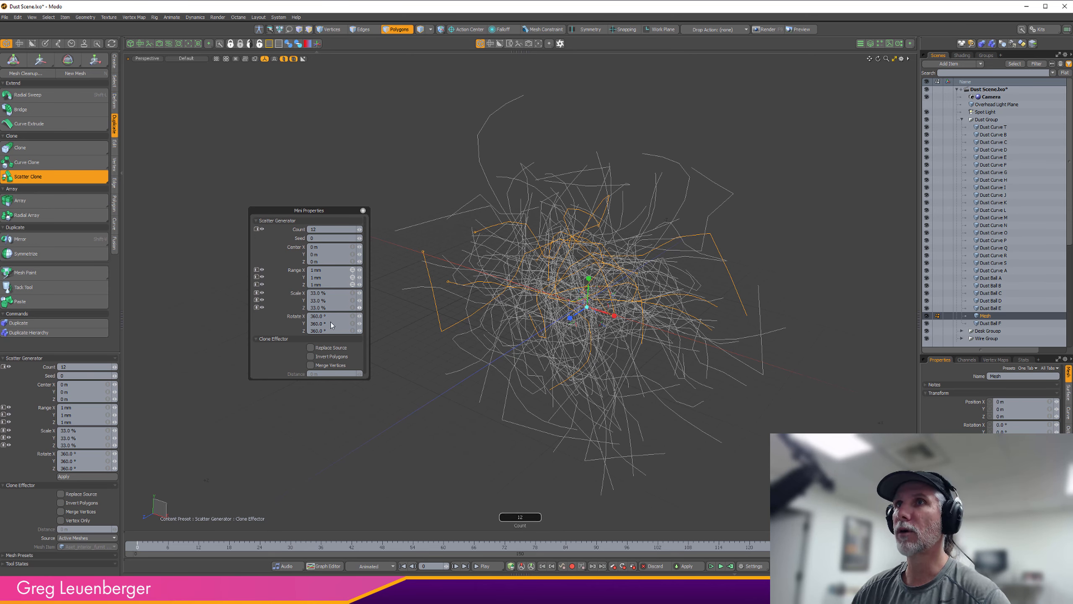
{"action": "mouse_move", "coordinate": [591, 328]}
{"action": "middle_mouse_down"}
{"action": "mouse_move", "coordinate": [609, 327]}
{"action": "mouse_move", "coordinate": [579, 327]}
{"action": "middle_mouse_up"}
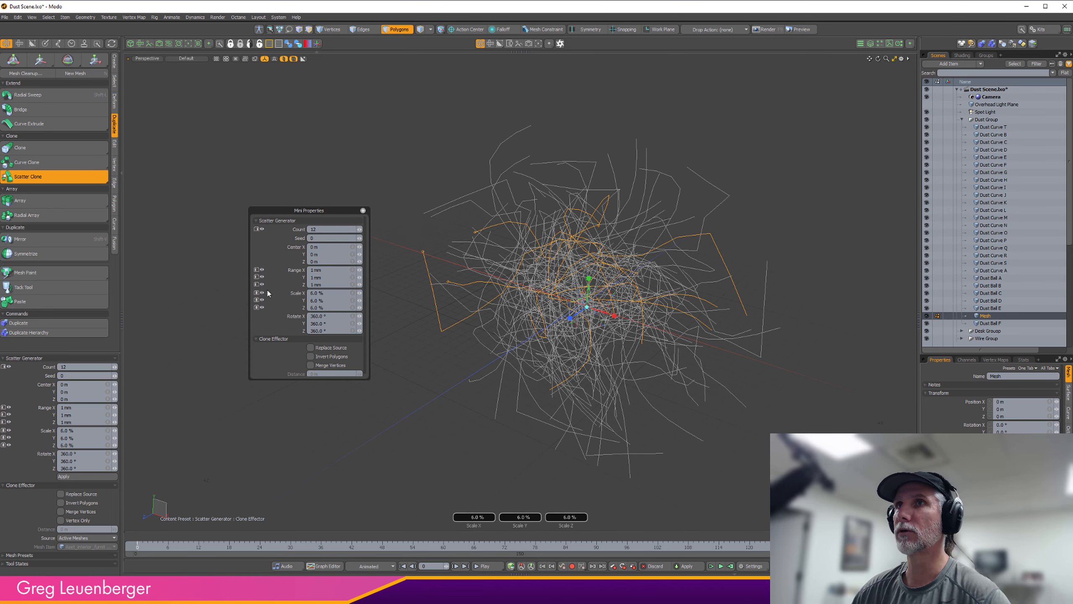
{"action": "mouse_move", "coordinate": [592, 328]}
{"action": "left_mouse_down"}
{"action": "mouse_move", "coordinate": [604, 327]}
{"action": "mouse_move", "coordinate": [577, 328]}
{"action": "left_mouse_up"}
{"action": "mouse_move", "coordinate": [423, 334]}
{"action": "left_mouse_down", "text": "alt"}
{"action": "mouse_move", "coordinate": [72, 366]}
{"action": "mouse_move", "coordinate": [254, 366]}
{"action": "left_mouse_up", "text": "alt"}
{"action": "key", "text": "q"}
{"action": "mouse_move", "coordinate": [423, 364]}
{"action": "left_mouse_down", "text": "alt"}
{"action": "mouse_move", "coordinate": [690, 363]}
{"action": "mouse_move", "coordinate": [761, 322]}
{"action": "mouse_move", "coordinate": [663, 323]}
{"action": "left_mouse_up", "text": "alt"}
{"action": "key", "text": "ctrl+2"}
{"action": "left_click", "coordinate": [856, 372]}
{"action": "scroll", "coordinate": [761, 322], "scroll_direction": "down", "scroll_amount": 2}
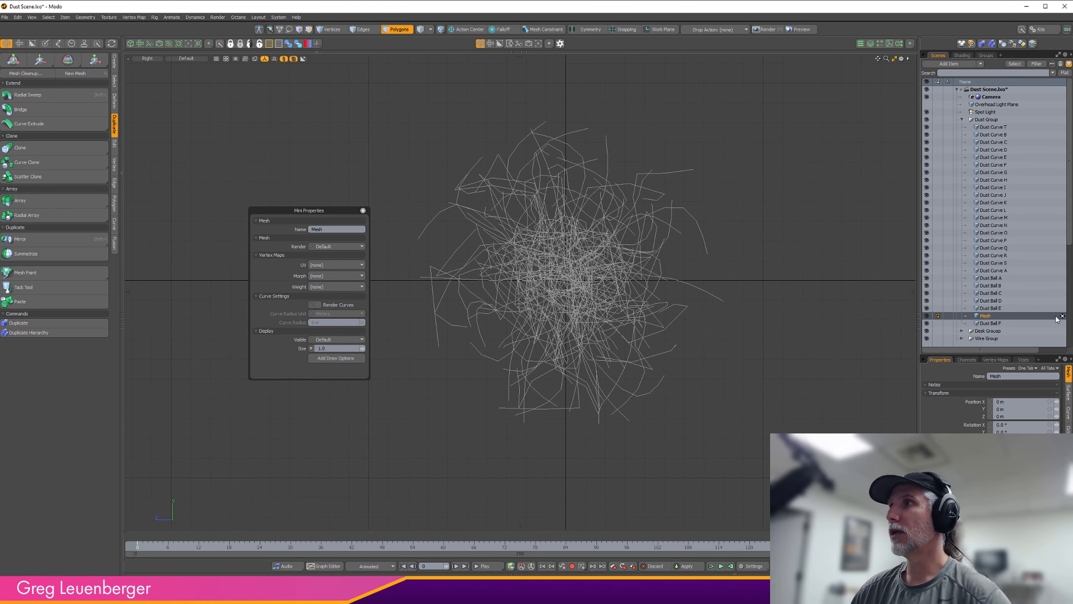
- Create a Standard group named Dust B from all dust curves and dust balls plus the new mesh, and check its members
{"action": "left_click", "coordinate": [996, 323]}
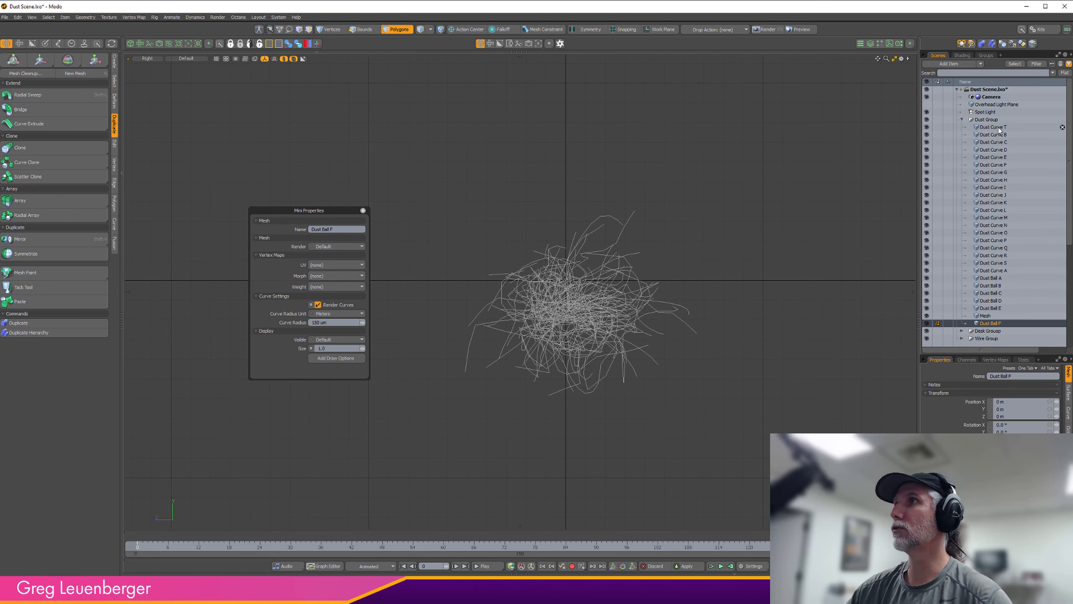
{"action": "left_click", "coordinate": [993, 127], "text": "shift"}
{"action": "left_click", "coordinate": [986, 55]}
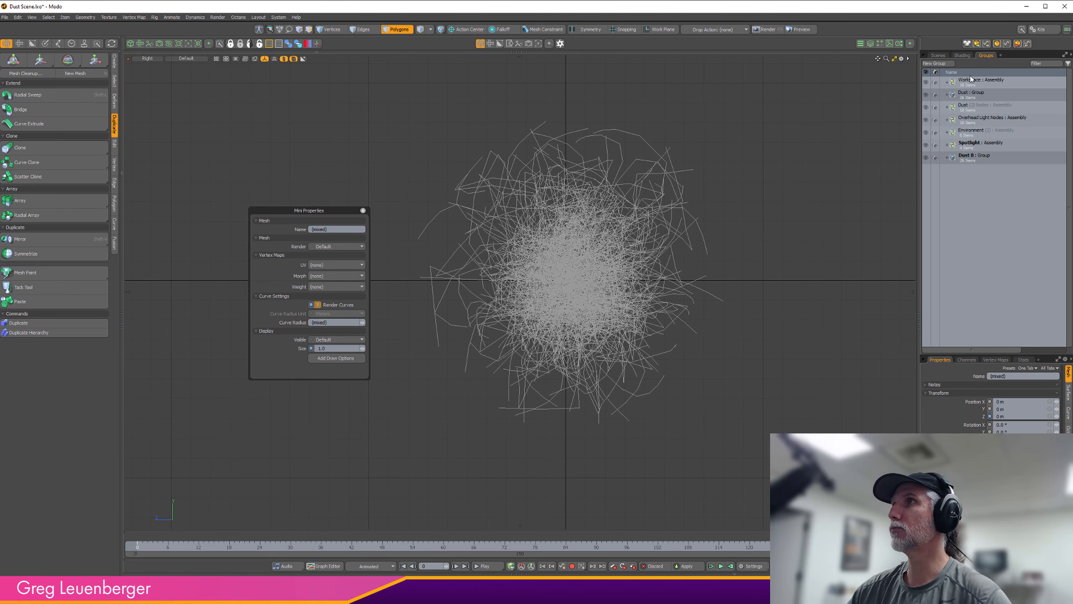
{"action": "left_click", "coordinate": [934, 63]}
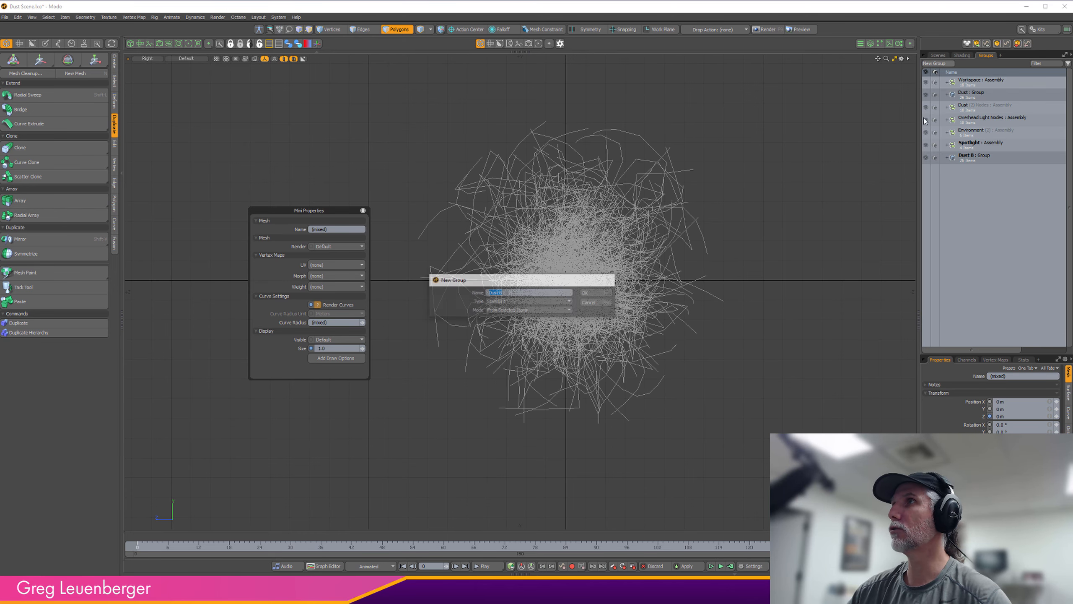
{"action": "left_click", "coordinate": [522, 293]}
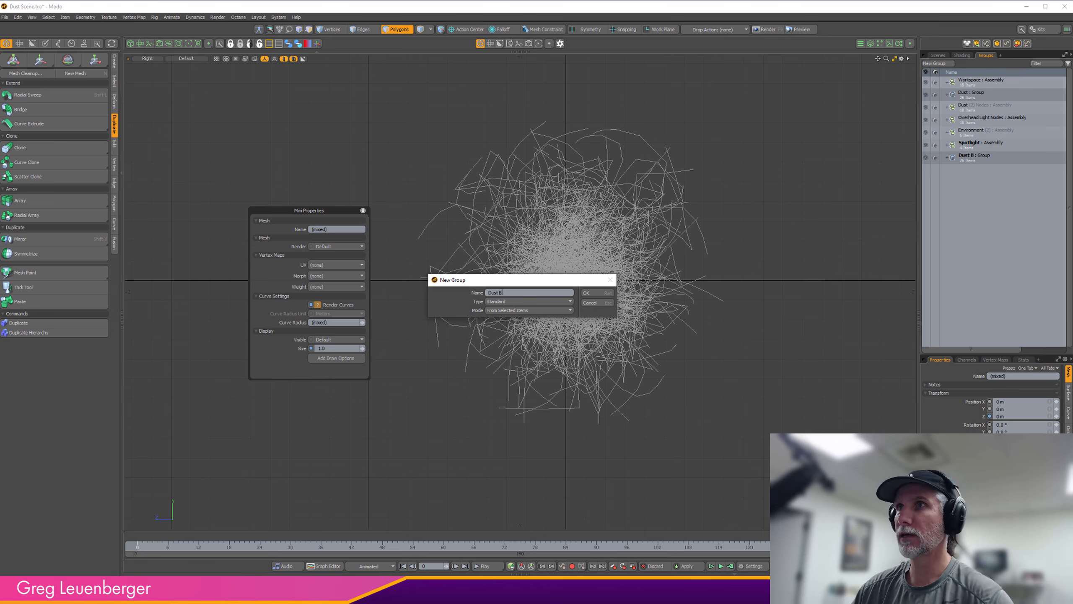
{"action": "left_click", "coordinate": [587, 292]}
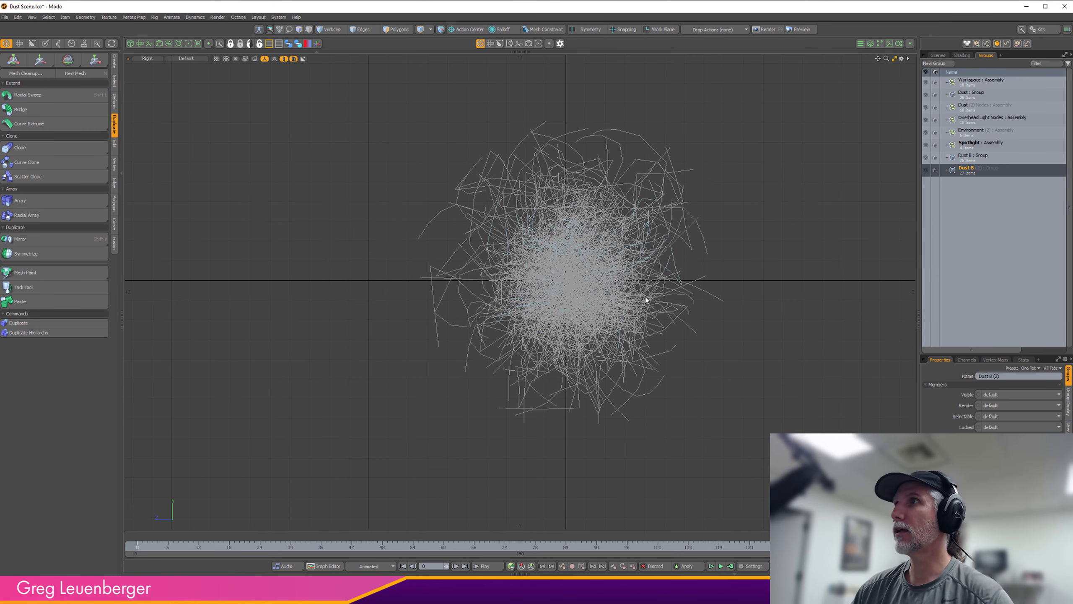
{"action": "left_click", "coordinate": [948, 170]}
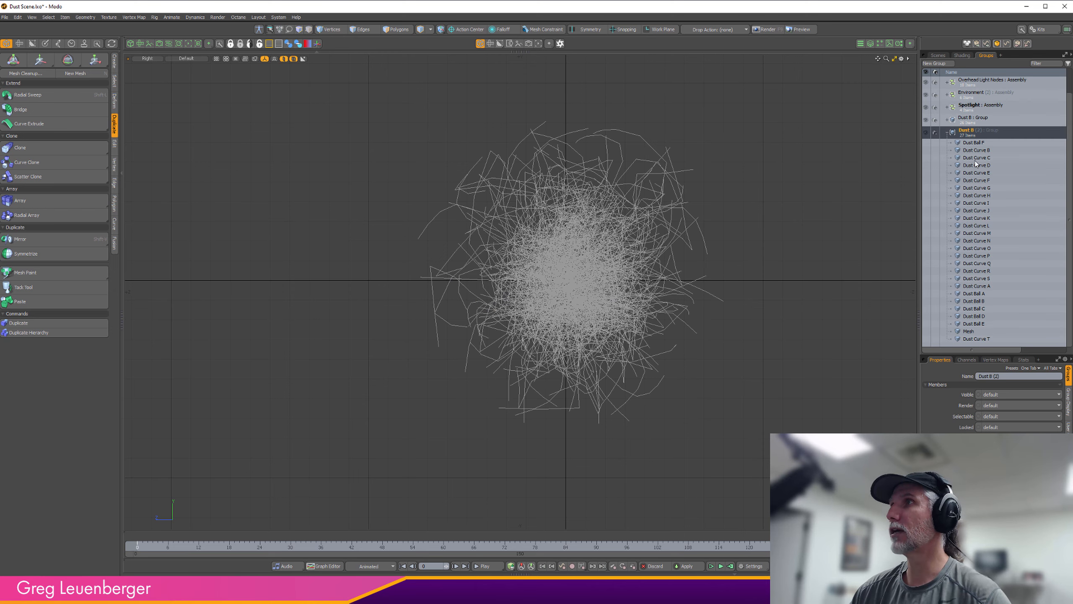
{"action": "left_click", "coordinate": [948, 134]}
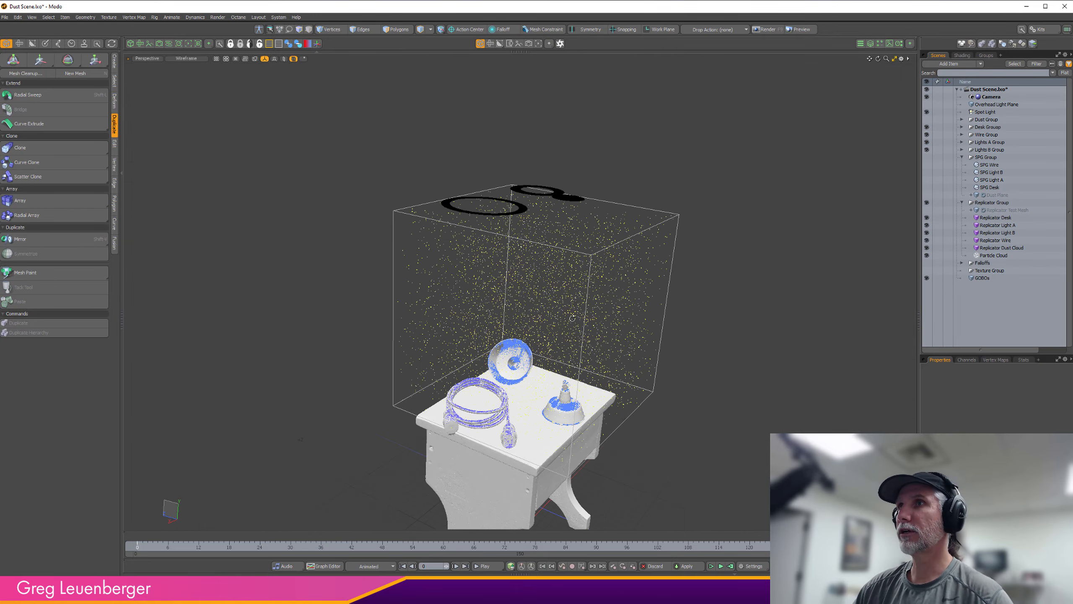
- Examine the dust scattered over the lamps and coiled wire, comparing the Replicator Wire item with its SPG Wire particle source
{"action": "scroll", "coordinate": [587, 329], "scroll_direction": "up", "scroll_amount": 5}
{"action": "scroll", "coordinate": [586, 328], "scroll_direction": "down", "scroll_amount": 5}
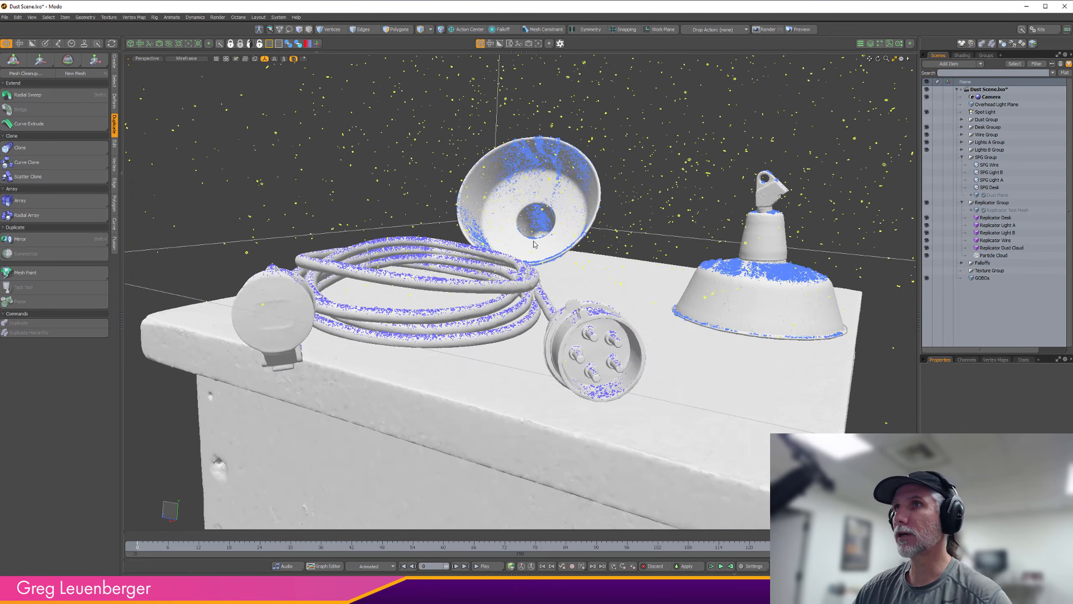
{"action": "left_click_drag", "start_coordinate": [587, 328], "coordinate": [496, 322], "text": "alt"}
{"action": "scroll", "coordinate": [580, 359], "scroll_direction": "up", "scroll_amount": 6}
{"action": "scroll", "coordinate": [577, 333], "scroll_direction": "down", "scroll_amount": 4}
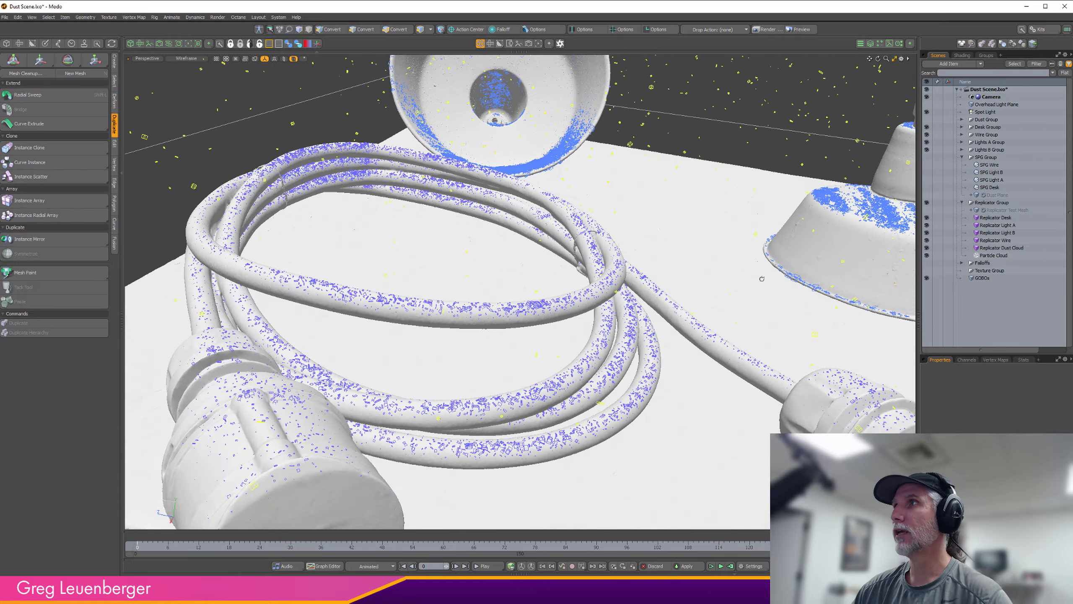
{"action": "left_click", "coordinate": [996, 240]}
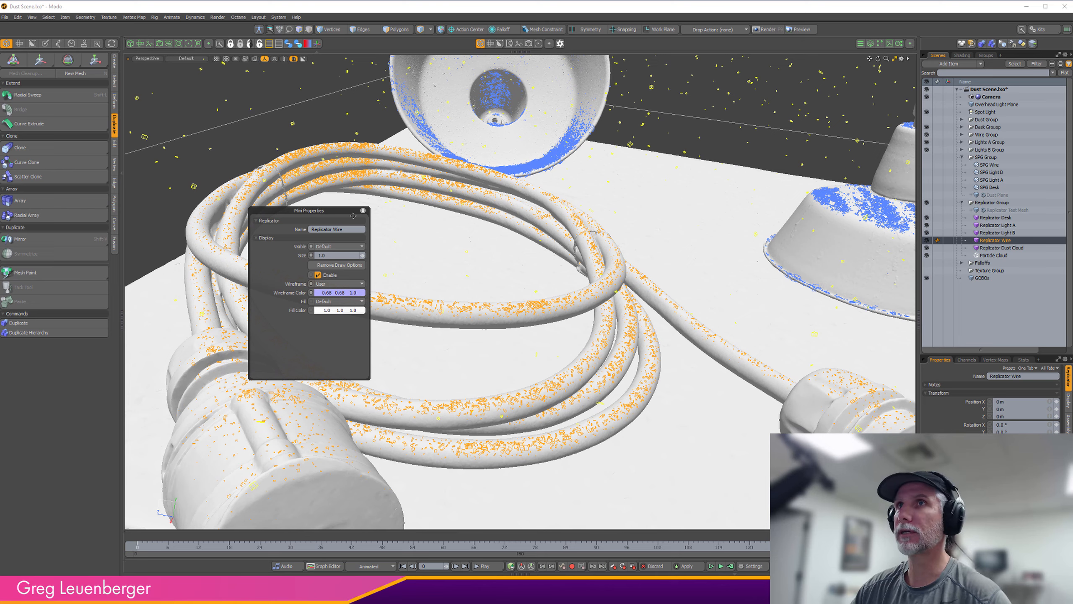
{"action": "left_click", "coordinate": [364, 211]}
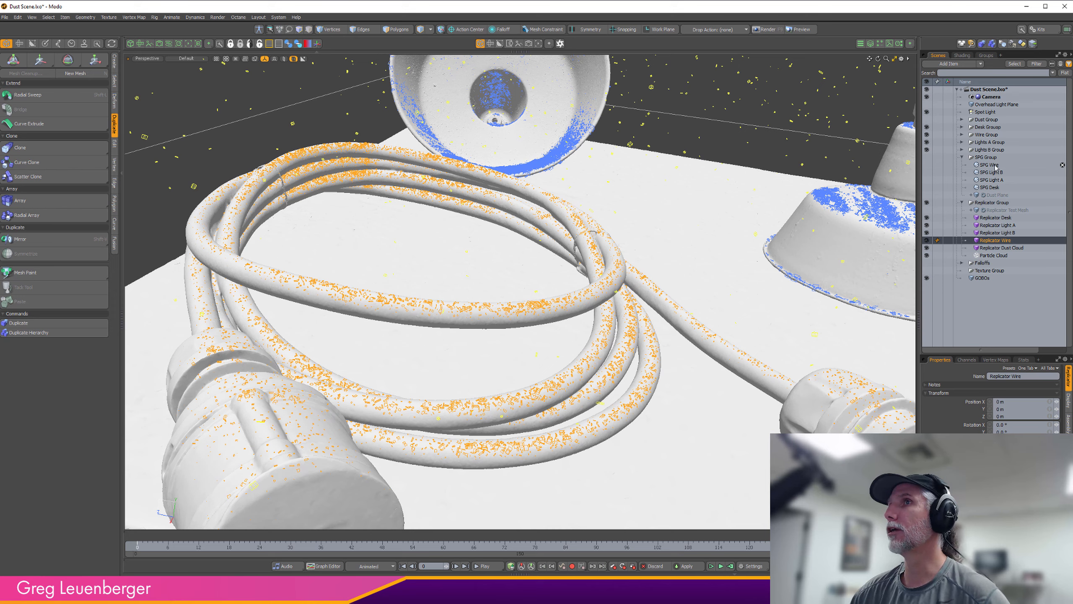
{"action": "left_click", "coordinate": [993, 165]}
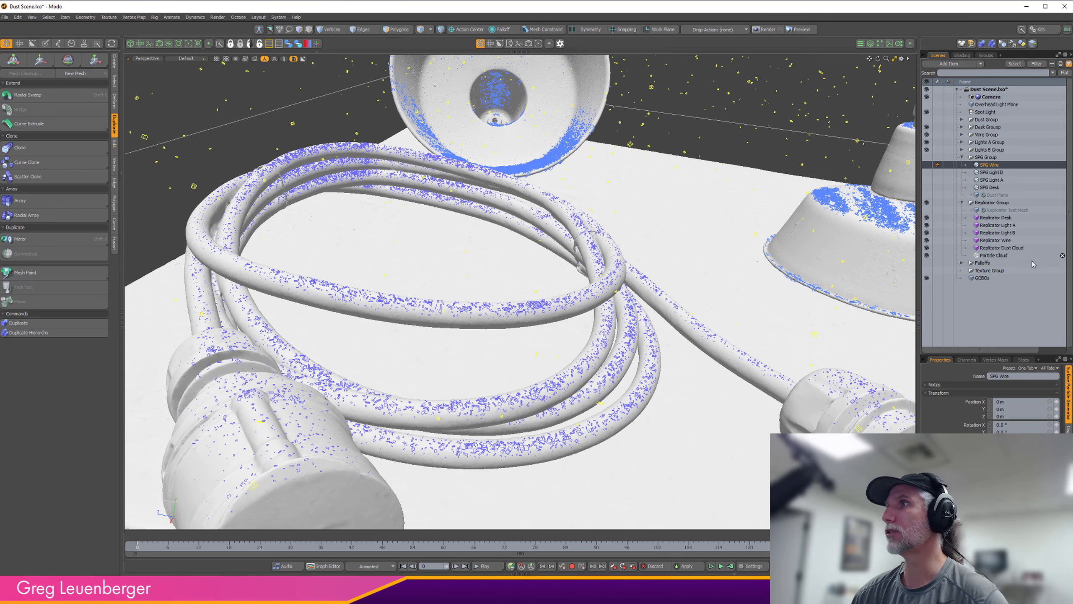
{"action": "left_click", "coordinate": [1008, 240]}
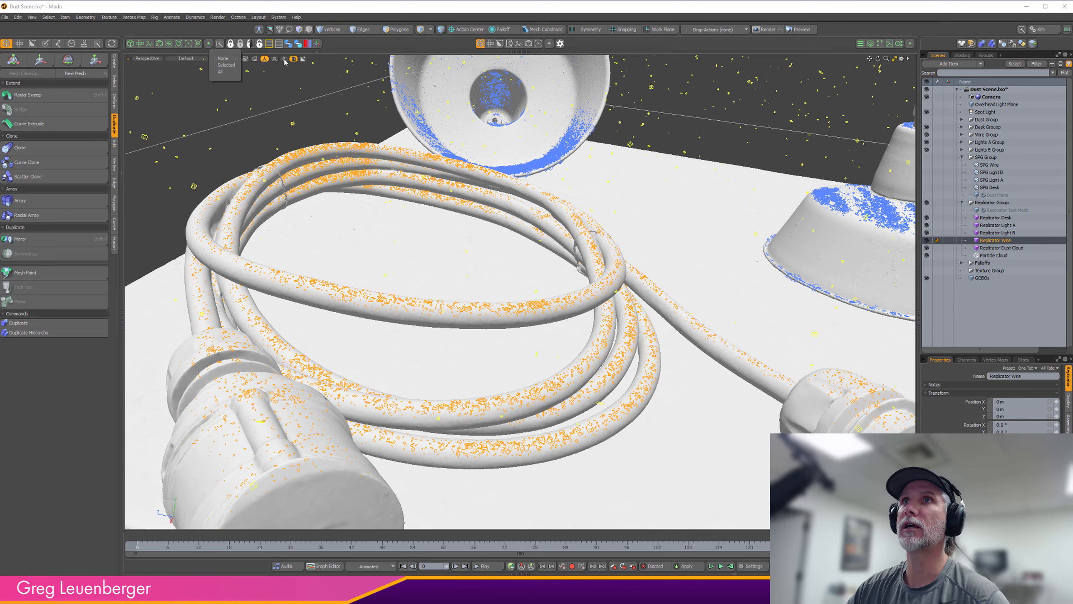
- Hide the desk, lamp and wire meshes in the viewport and change how the replicas are drawn, leaving Replicator Wire selected
{"action": "left_click", "coordinate": [283, 59]}
{"action": "left_click", "coordinate": [227, 61]}
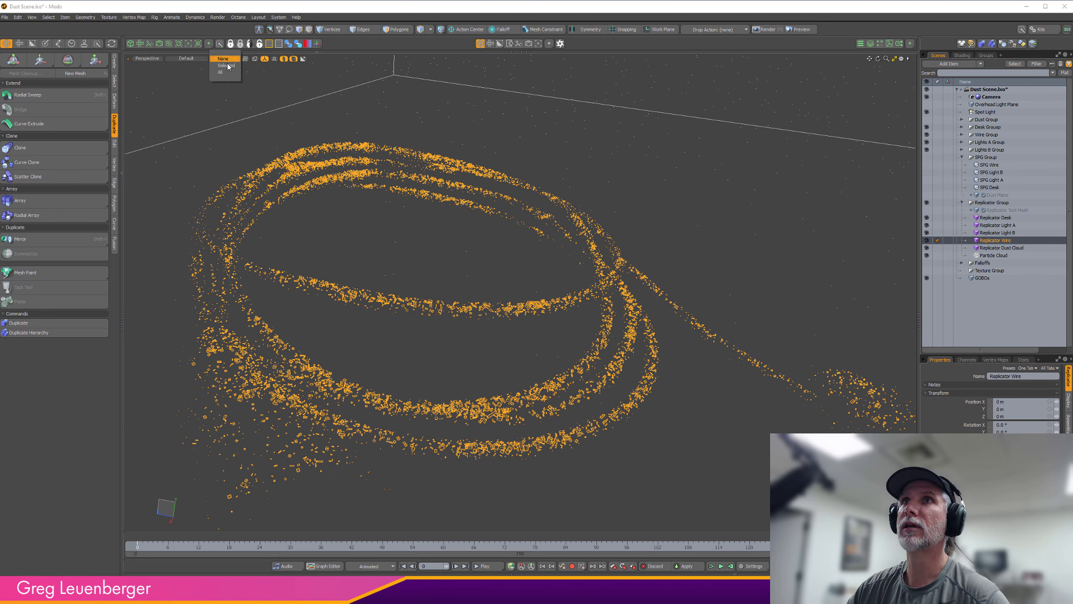
{"action": "left_click", "coordinate": [227, 64]}
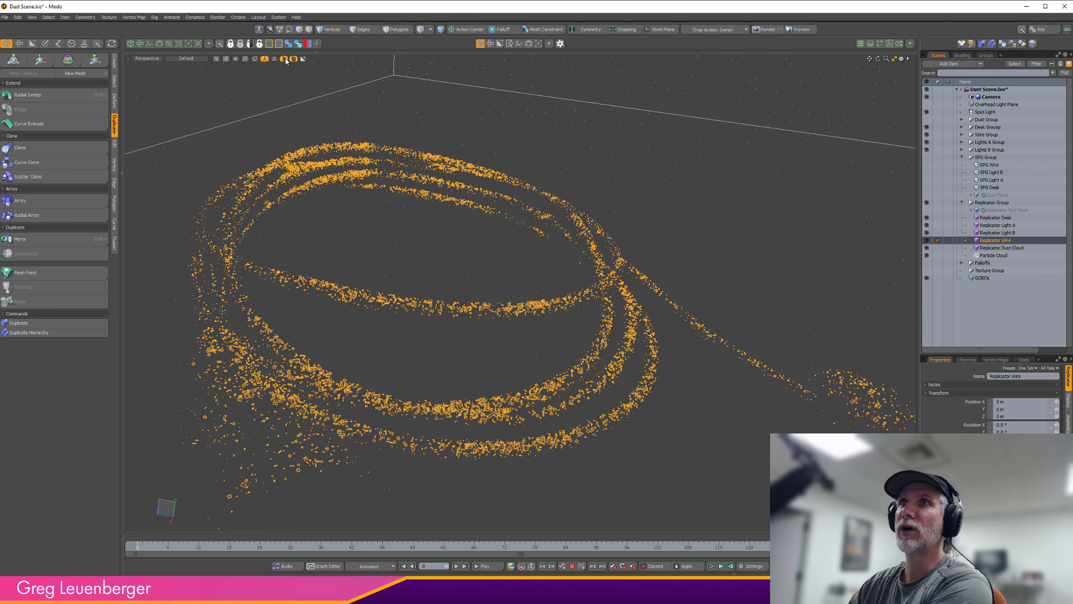
{"action": "left_click", "coordinate": [283, 60]}
{"action": "left_click", "coordinate": [283, 61]}
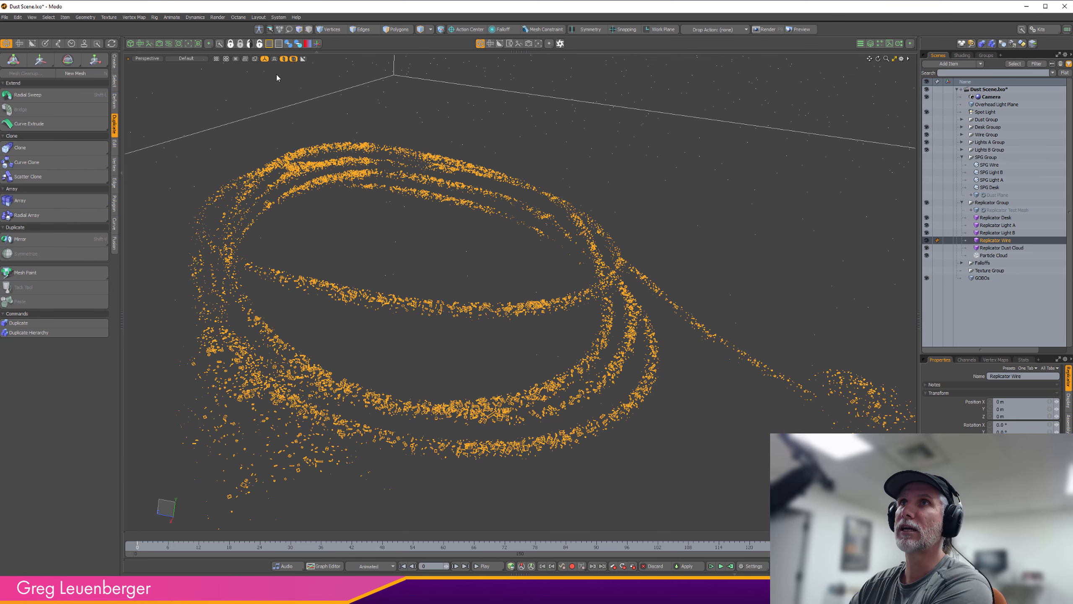
{"action": "left_click", "coordinate": [226, 59]}
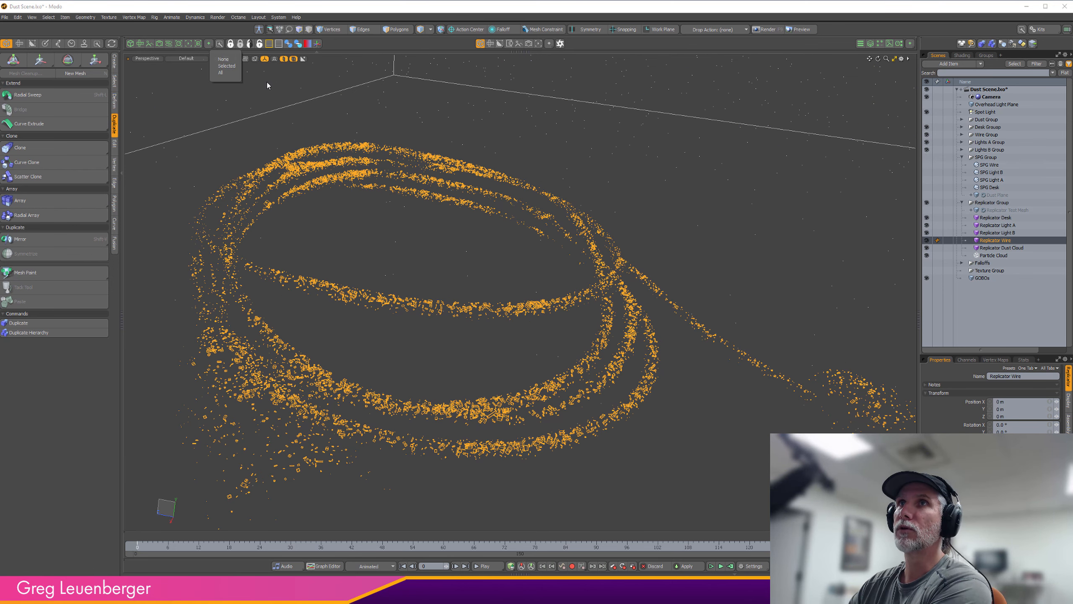
{"action": "left_click", "coordinate": [266, 82]}
{"action": "left_click", "coordinate": [227, 60]}
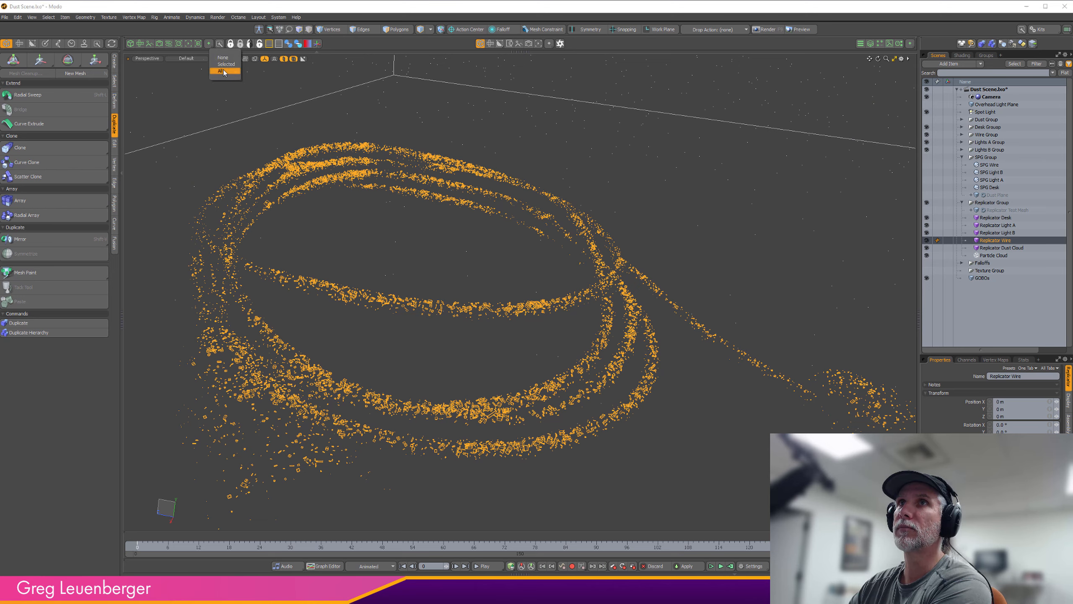
{"action": "left_click", "coordinate": [226, 64]}
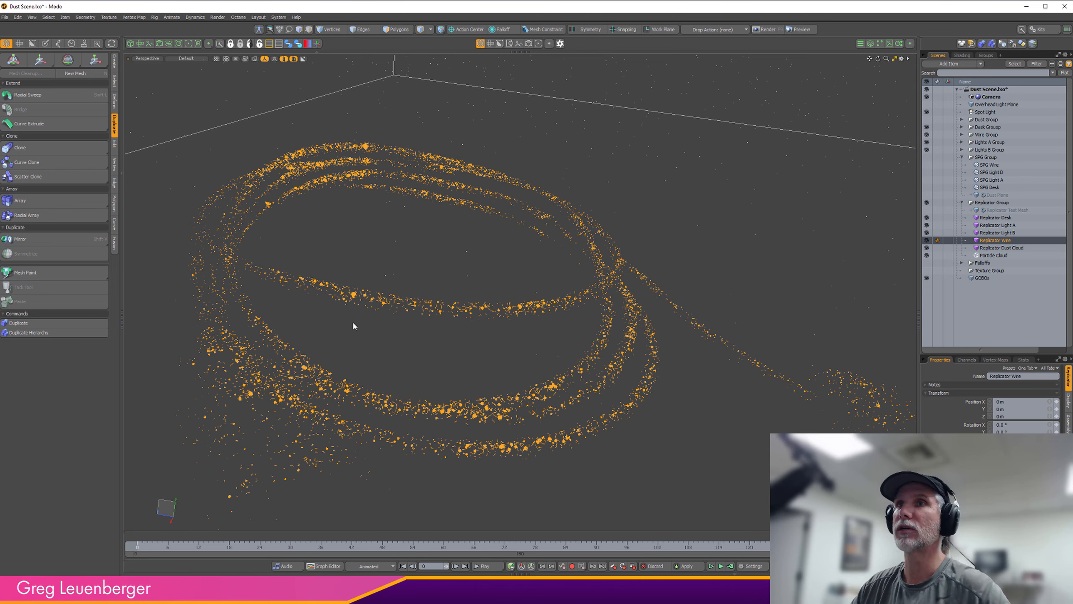
- Add Replicator Light B, Light A, Dust Cloud and Desk to the selection and view their particles around the scene
{"action": "mouse_move", "coordinate": [294, 401]}
{"action": "left_mouse_down", "text": "ctrl+alt"}
{"action": "mouse_move", "coordinate": [336, 398]}
{"action": "mouse_move", "coordinate": [299, 399]}
{"action": "left_mouse_up", "text": "ctrl+alt"}
{"action": "left_click_drag", "start_coordinate": [400, 295], "coordinate": [317, 315], "text": "ctrl+alt"}
{"action": "left_click_drag", "start_coordinate": [439, 334], "coordinate": [718, 275], "text": "alt"}
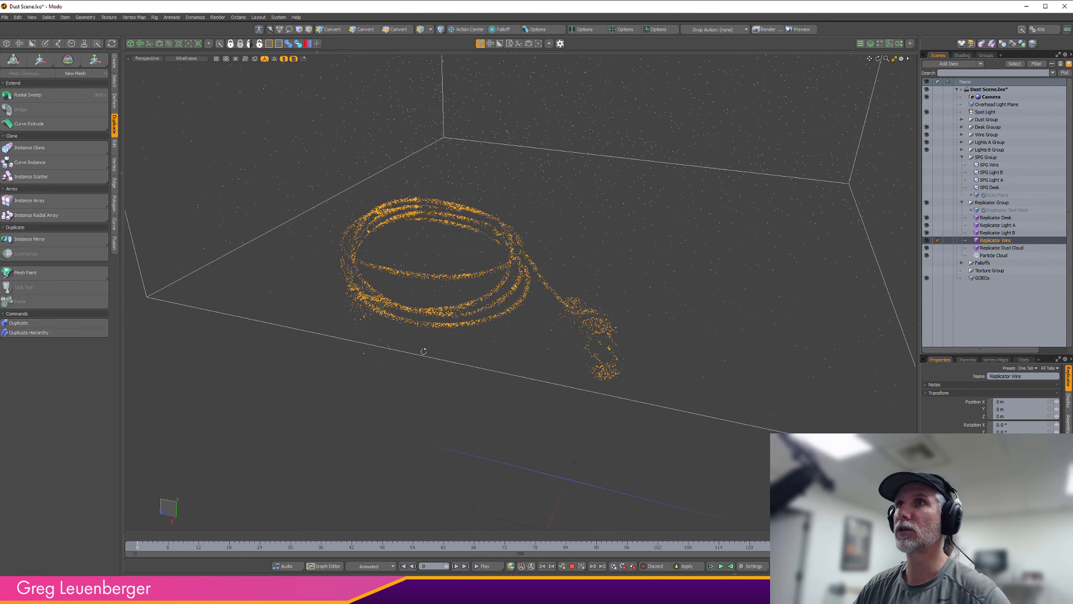
{"action": "left_click", "coordinate": [998, 233], "text": "shift"}
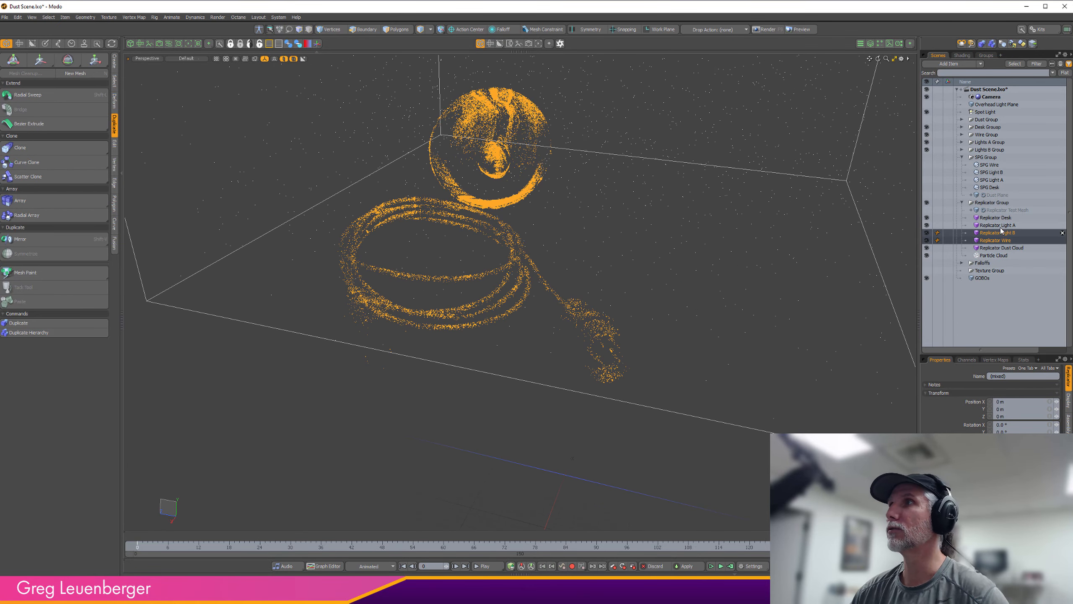
{"action": "left_click", "coordinate": [1003, 225], "text": "shift"}
{"action": "left_click_drag", "start_coordinate": [701, 285], "coordinate": [734, 272], "text": "alt"}
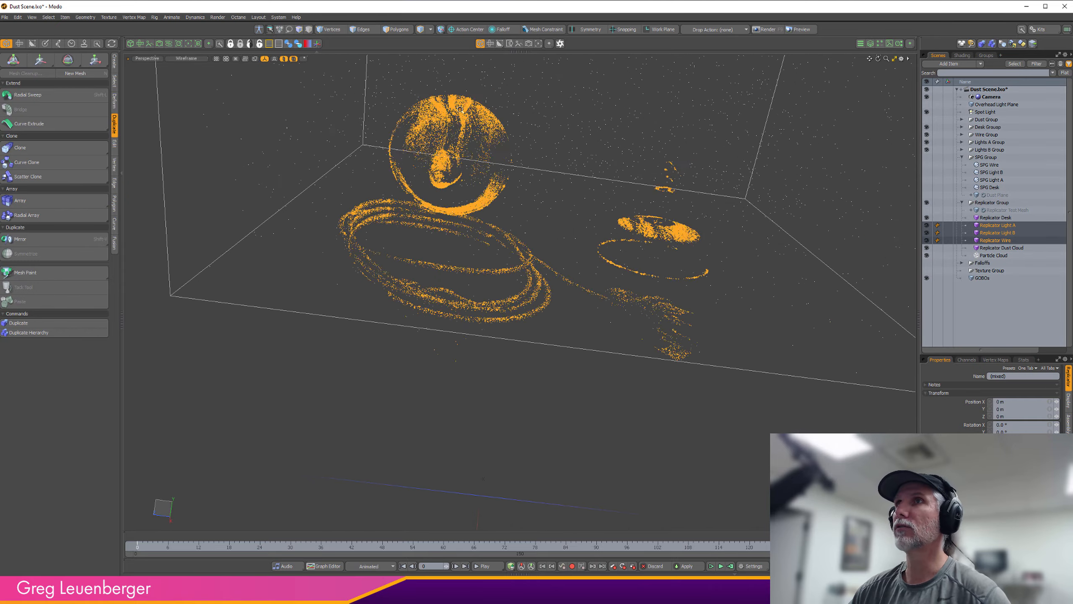
{"action": "left_click_drag", "start_coordinate": [459, 108], "coordinate": [435, 215], "text": "ctrl+alt"}
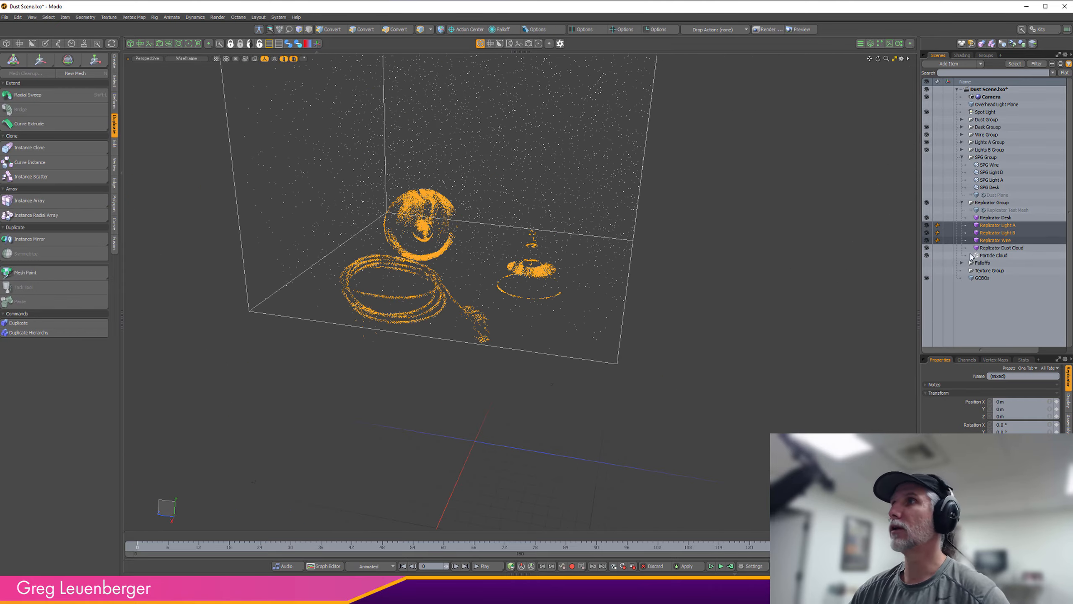
{"action": "left_click", "coordinate": [1005, 252], "text": "ctrl"}
{"action": "left_click_drag", "start_coordinate": [492, 136], "coordinate": [422, 180], "text": "ctrl+alt"}
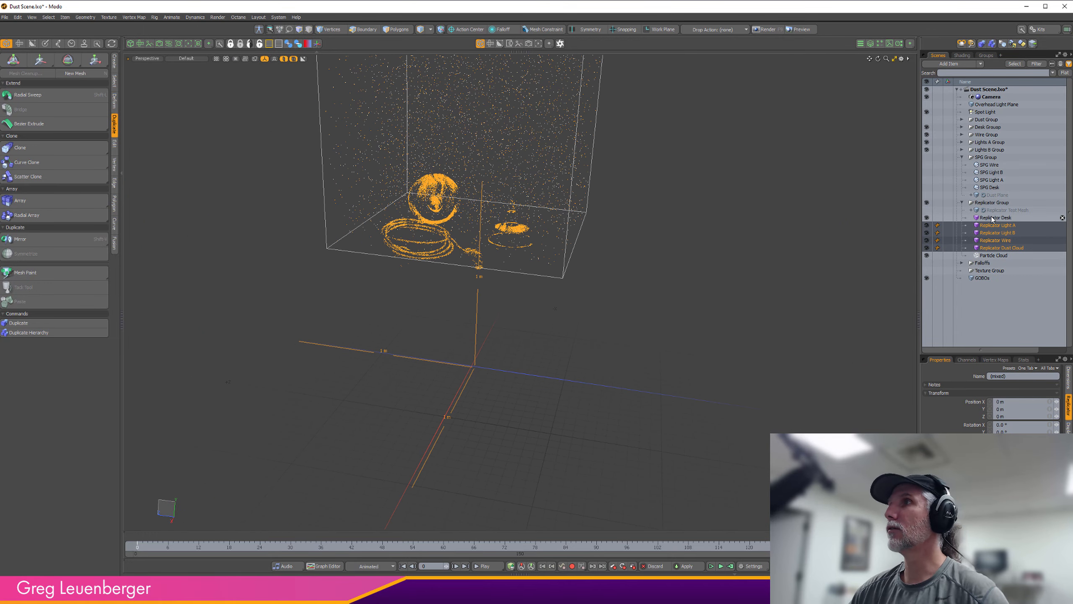
{"action": "left_click", "coordinate": [995, 218], "text": "ctrl"}
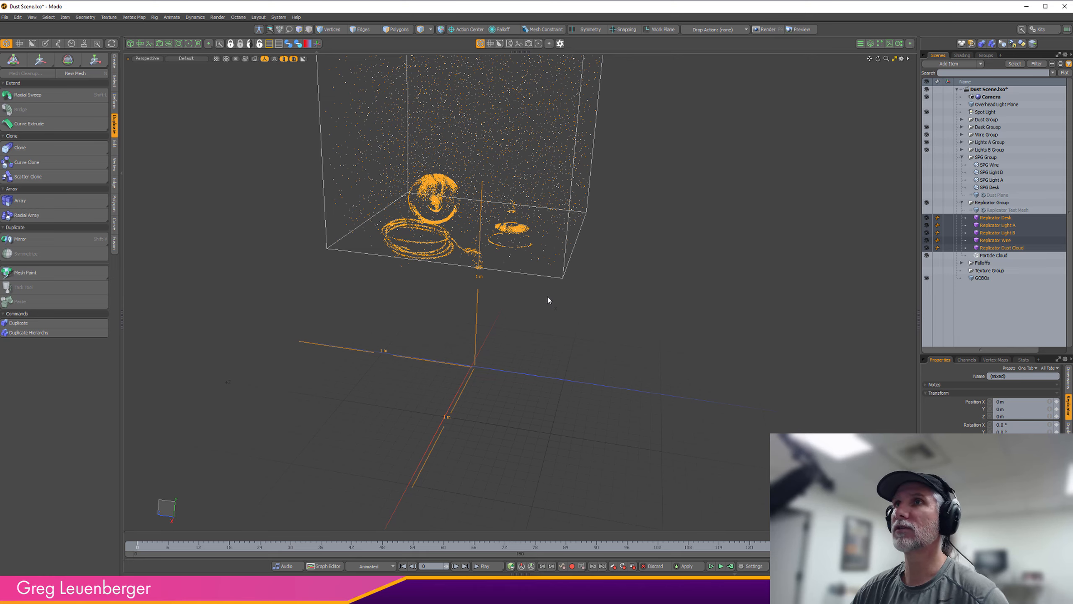
{"action": "left_click_drag", "start_coordinate": [536, 304], "coordinate": [494, 382], "text": "alt"}
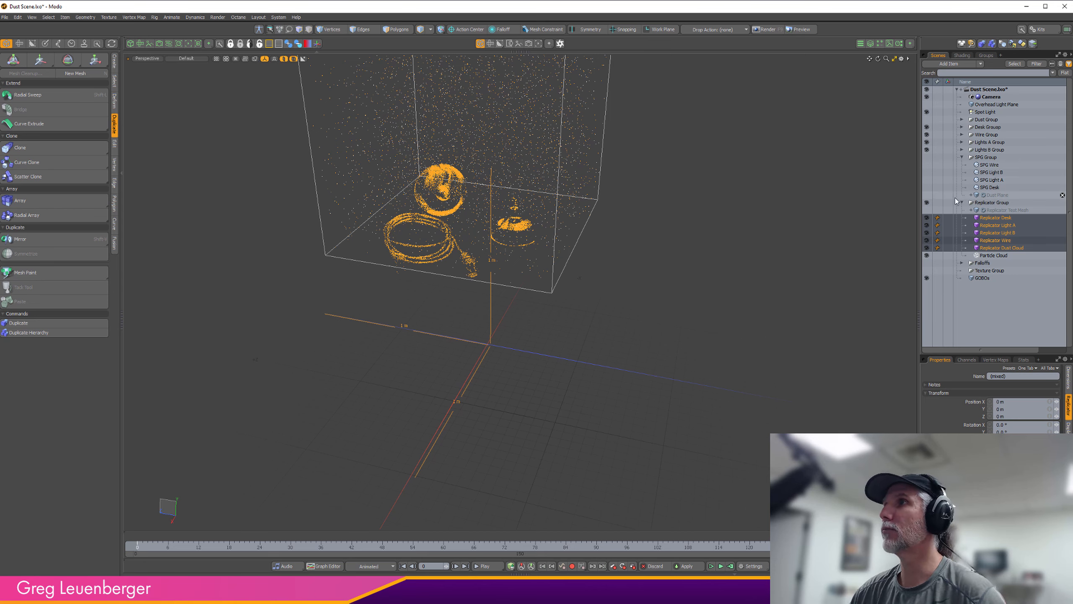
- Turn on the SPG Group's visibility so the Dust Plane particles display, and clear the replicator selection
{"action": "left_click", "coordinate": [933, 158]}
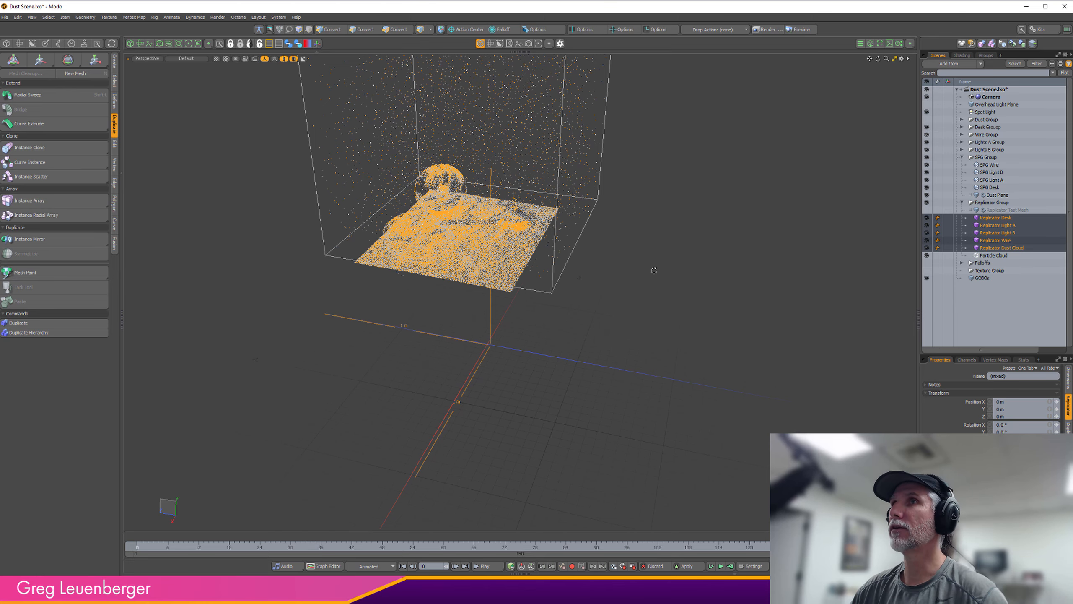
{"action": "mouse_move", "coordinate": [652, 266]}
{"action": "left_mouse_down", "text": "alt"}
{"action": "mouse_move", "coordinate": [604, 283]}
{"action": "mouse_move", "coordinate": [611, 293]}
{"action": "mouse_move", "coordinate": [544, 339]}
{"action": "mouse_move", "coordinate": [584, 396]}
{"action": "mouse_move", "coordinate": [581, 419]}
{"action": "mouse_move", "coordinate": [545, 422]}
{"action": "mouse_move", "coordinate": [542, 377]}
{"action": "mouse_move", "coordinate": [439, 272]}
{"action": "left_mouse_up", "text": "alt"}
{"action": "left_click", "coordinate": [609, 403]}
- Select the Particle Cloud volume, search the items that can be added for "part", and close the search without adding one
{"action": "left_click", "coordinate": [995, 255]}
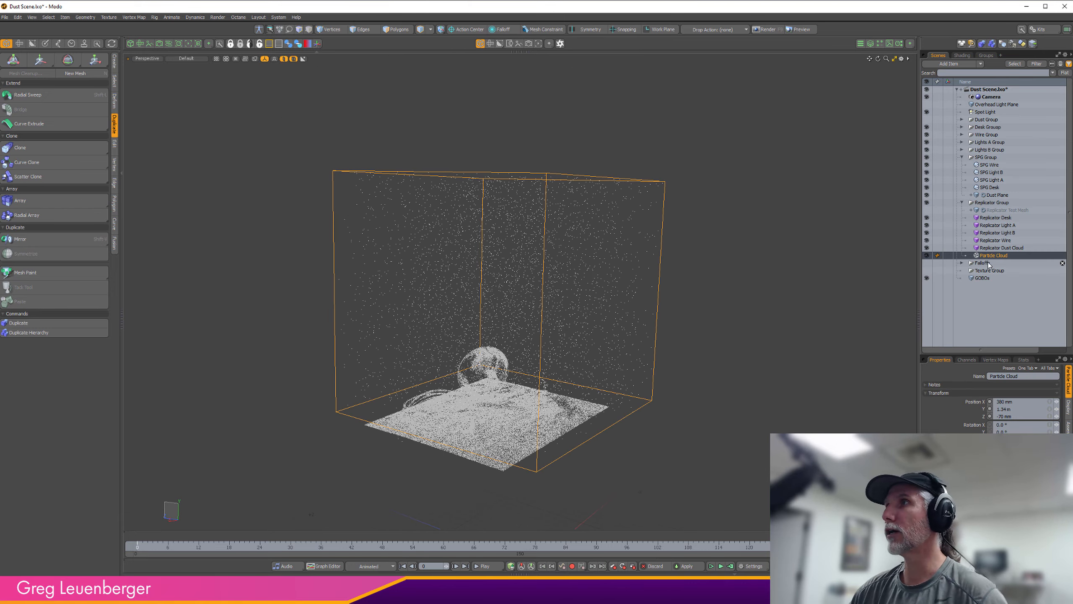
{"action": "left_click_drag", "start_coordinate": [756, 285], "coordinate": [742, 283], "text": "alt"}
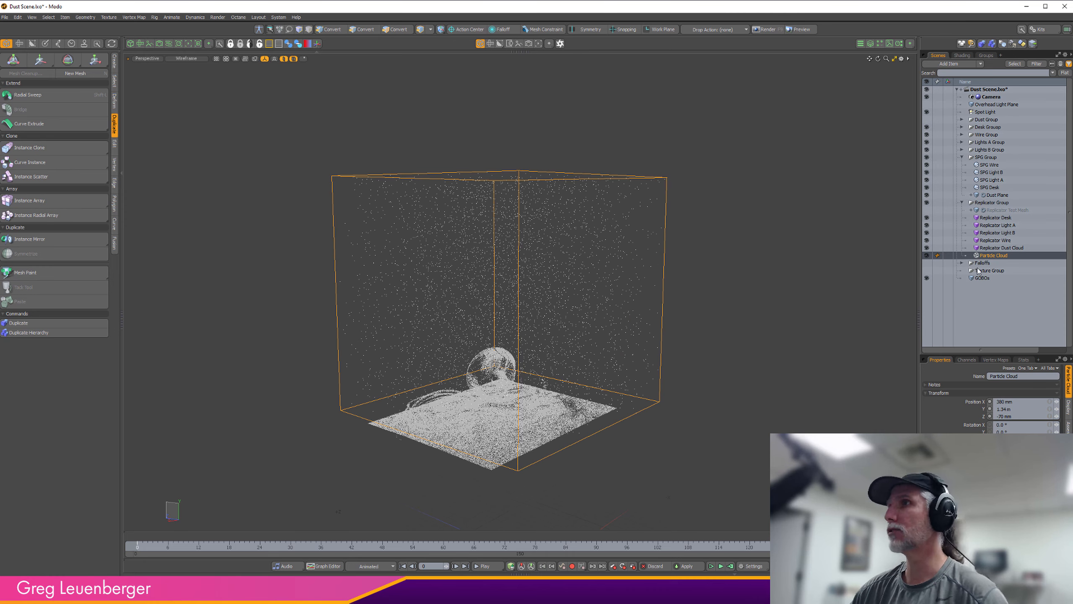
{"action": "left_click", "coordinate": [949, 64]}
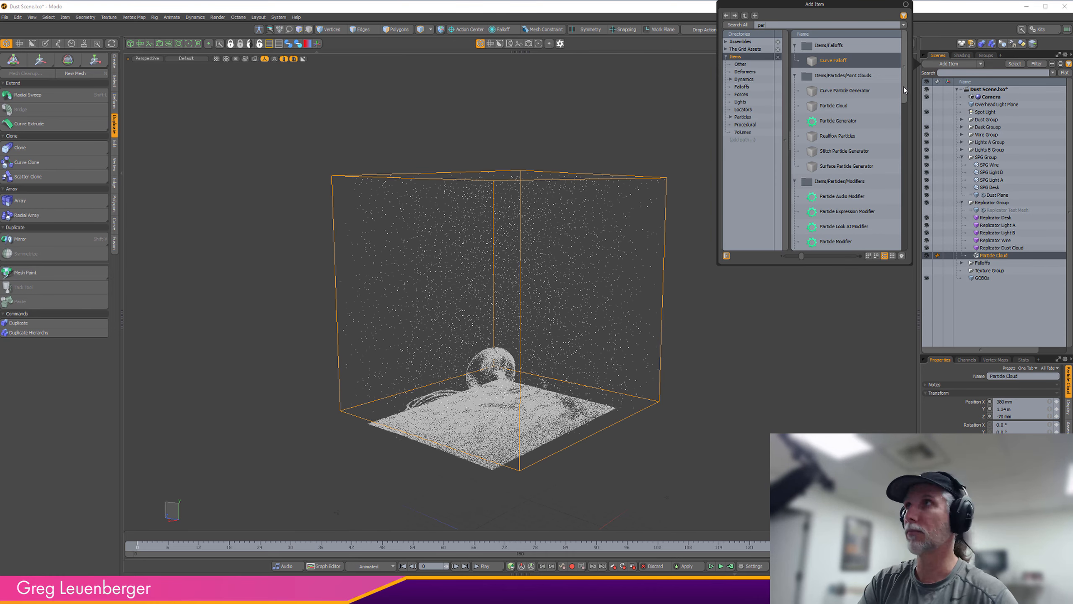
{"action": "type", "text": "part"}
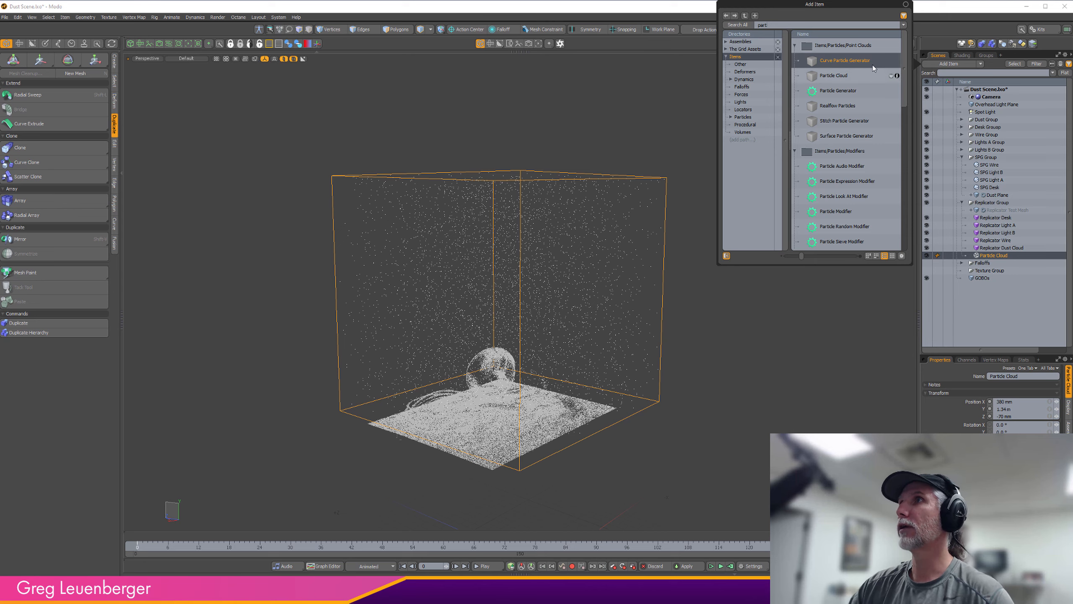
{"action": "left_click", "coordinate": [805, 324]}
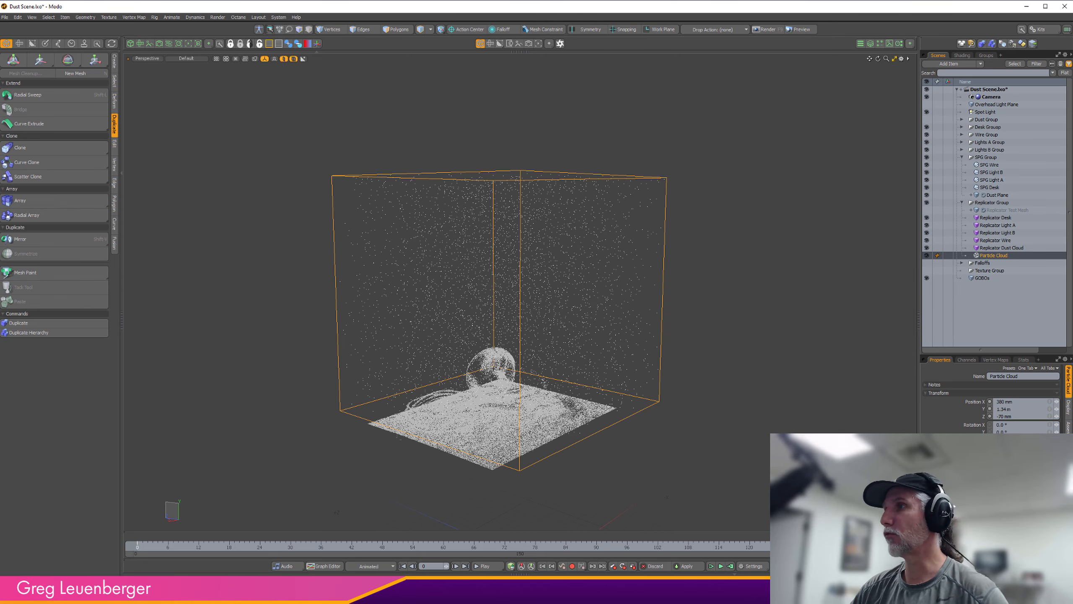
{"action": "key", "text": "Escape"}
- Try a spherical shape for the Particle Cloud, view it from around, and return it to a box
{"action": "left_click", "coordinate": [998, 255]}
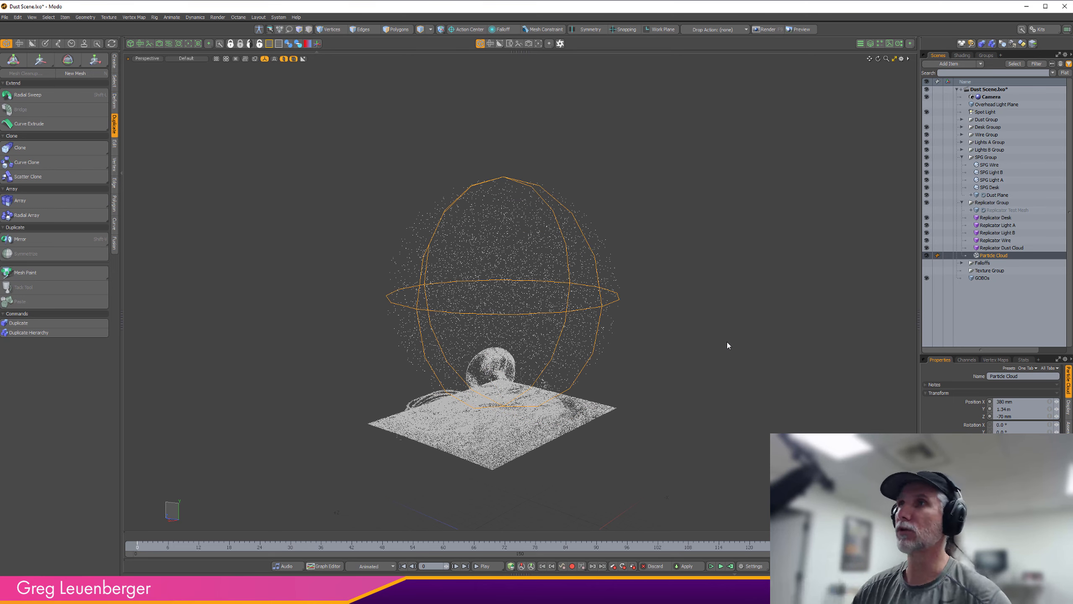
{"action": "left_click_drag", "start_coordinate": [629, 335], "coordinate": [626, 337], "text": "ctrl+alt"}
{"action": "left_click_drag", "start_coordinate": [551, 283], "coordinate": [493, 310], "text": "ctrl+alt"}
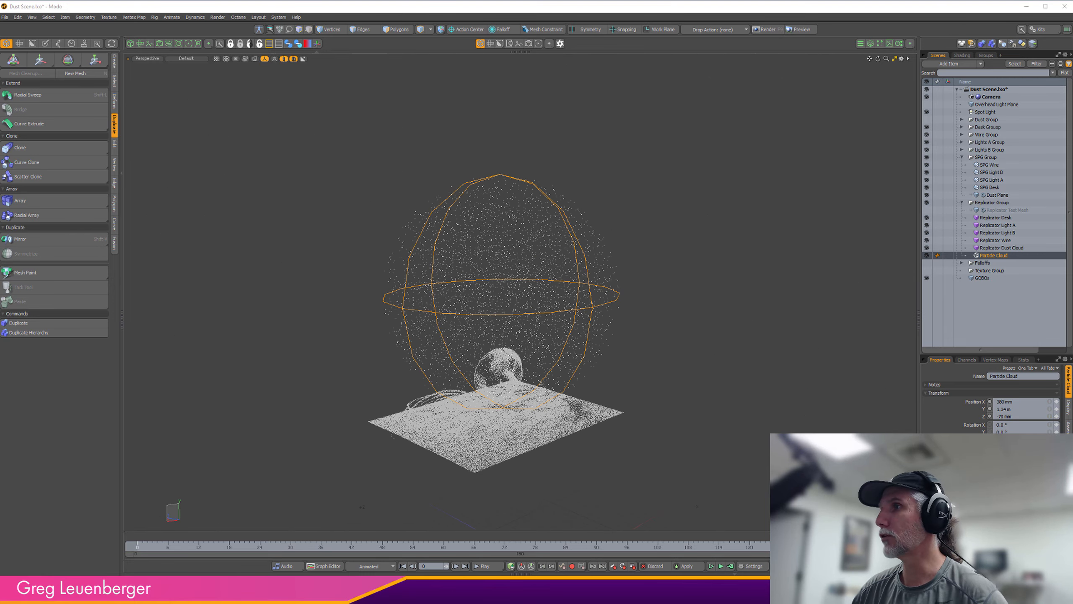
{"action": "left_click", "coordinate": [1023, 514]}
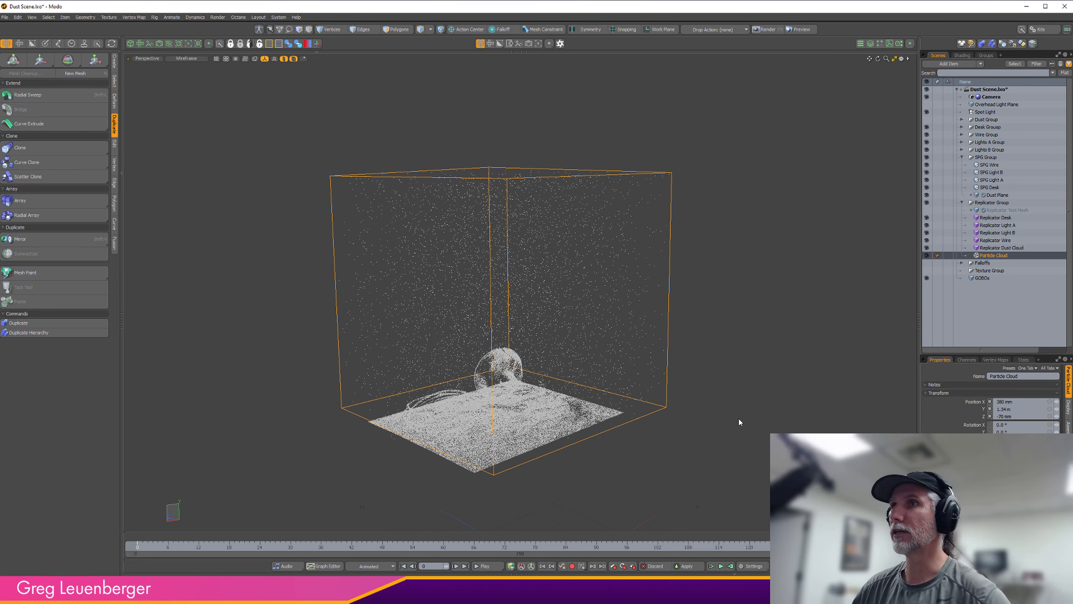
- Create a new scene, show its mesh operations list and add a procedural Cube operator to the mesh
{"action": "key", "text": "ctrl+n"}
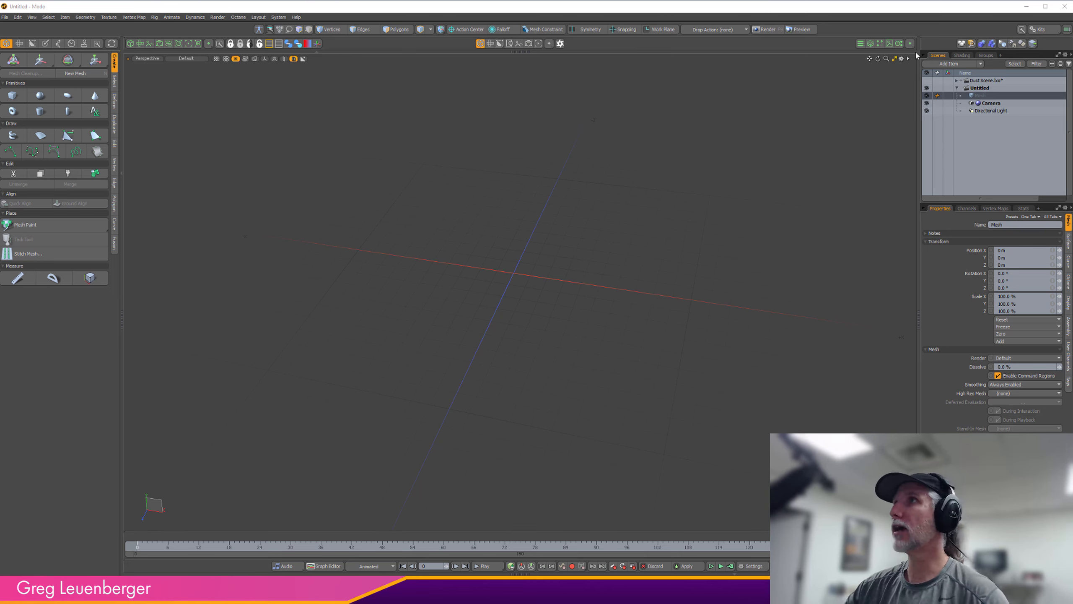
{"action": "left_click", "coordinate": [870, 43]}
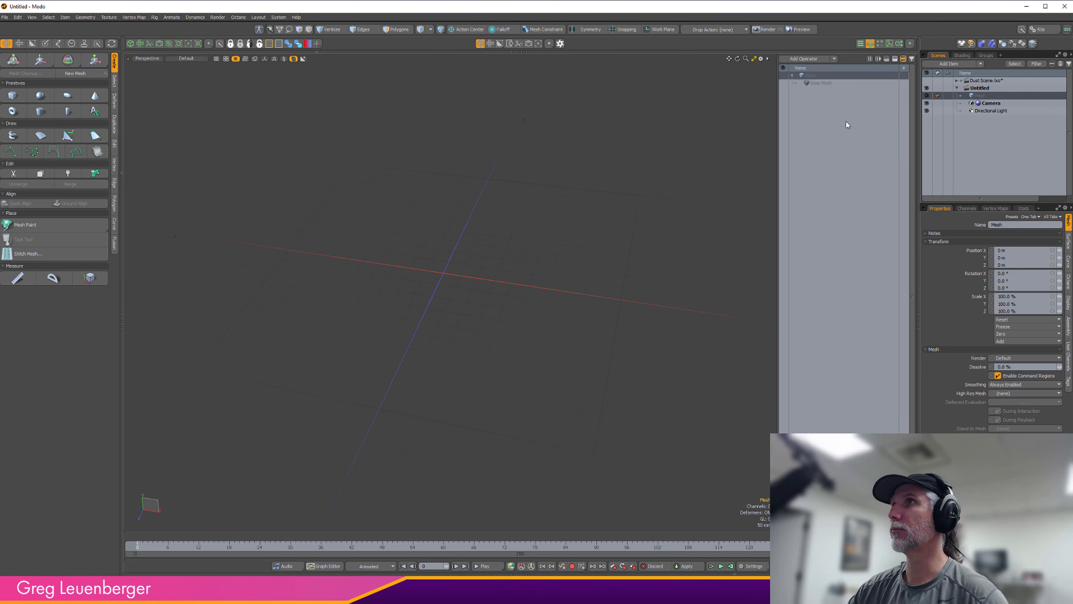
{"action": "left_click", "coordinate": [814, 59]}
{"action": "type", "text": "cube"}
{"action": "key", "text": "Return"}
- Set the cube's Y size to 0 m to flatten it into a plane
{"action": "scroll", "coordinate": [590, 294], "scroll_direction": "down", "scroll_amount": 4}
{"action": "key", "text": "k"}
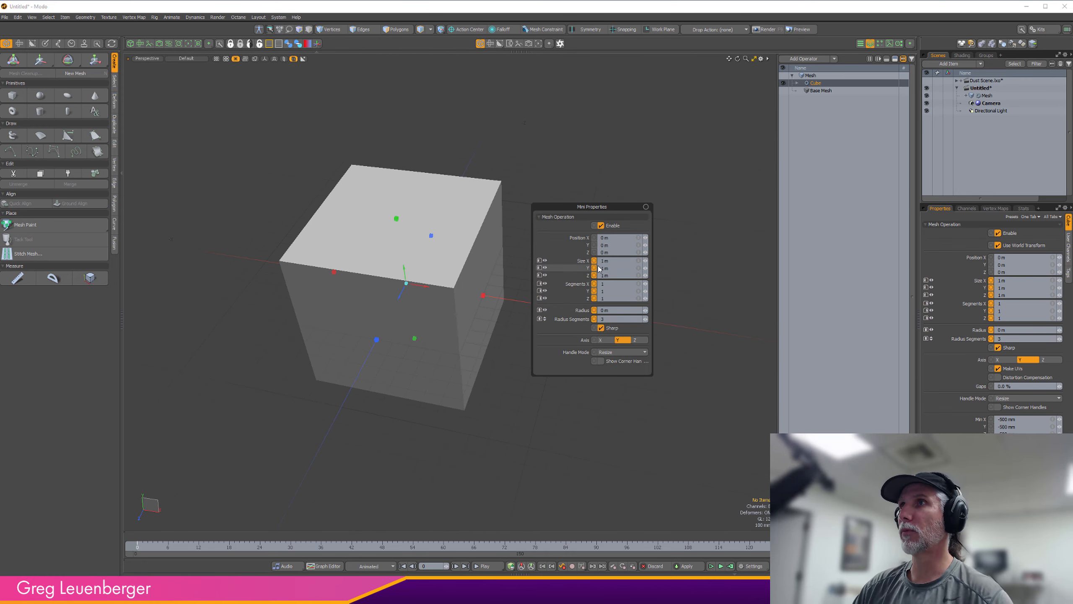
{"action": "left_click", "coordinate": [619, 267]}
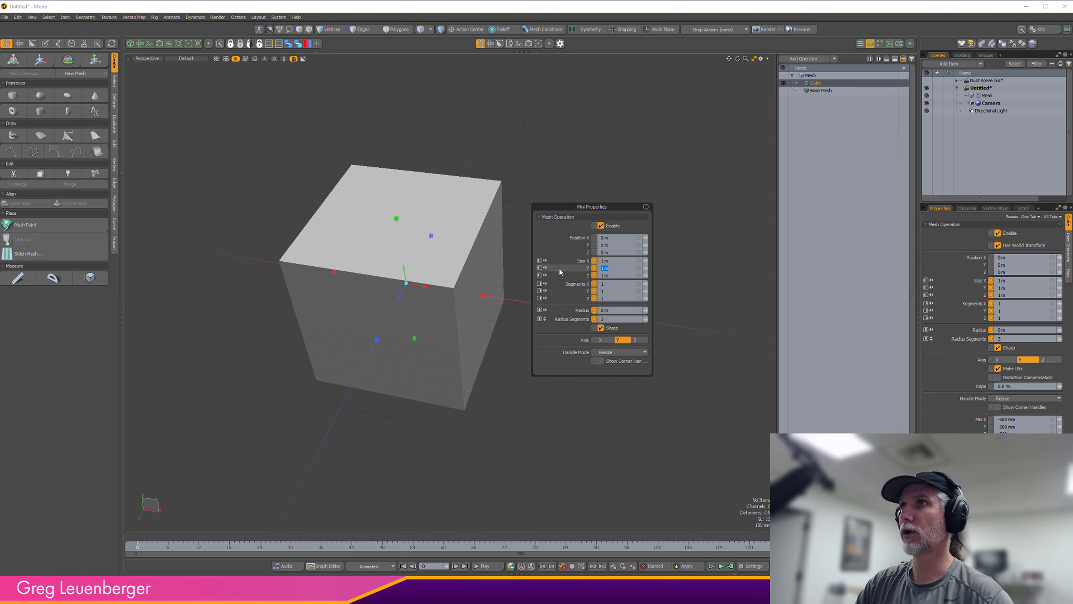
{"action": "type", "text": "0"}
{"action": "key", "text": "Return"}
- Raise the plane's X, Y and Z segments to 54 with Channel Haul and hide the grid work plane
{"action": "key", "text": "c"}
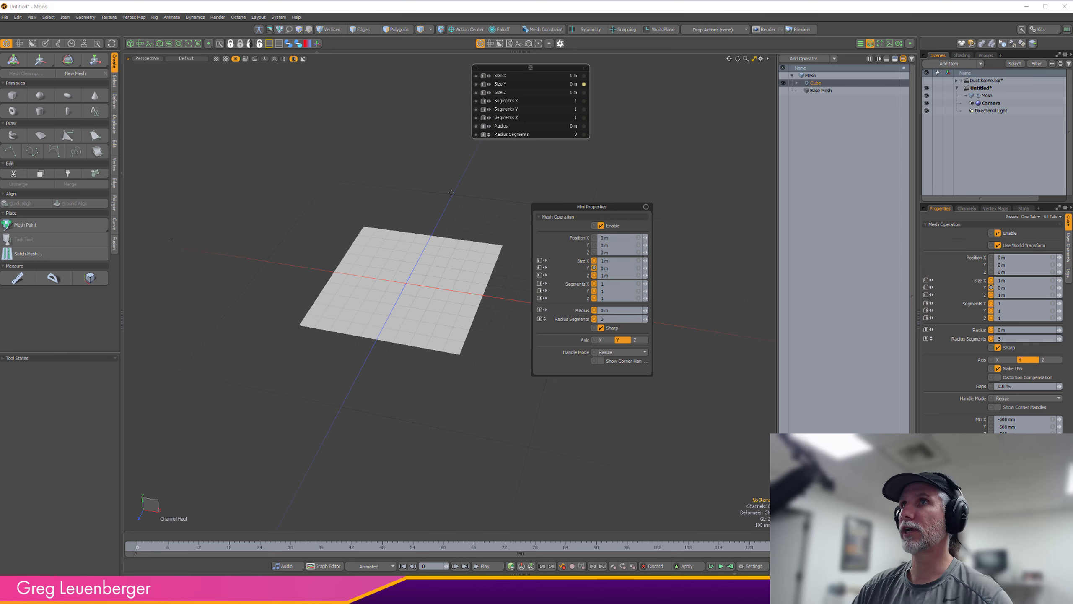
{"action": "left_click", "coordinate": [442, 208], "text": "alt"}
{"action": "key", "text": "ctrl+3"}
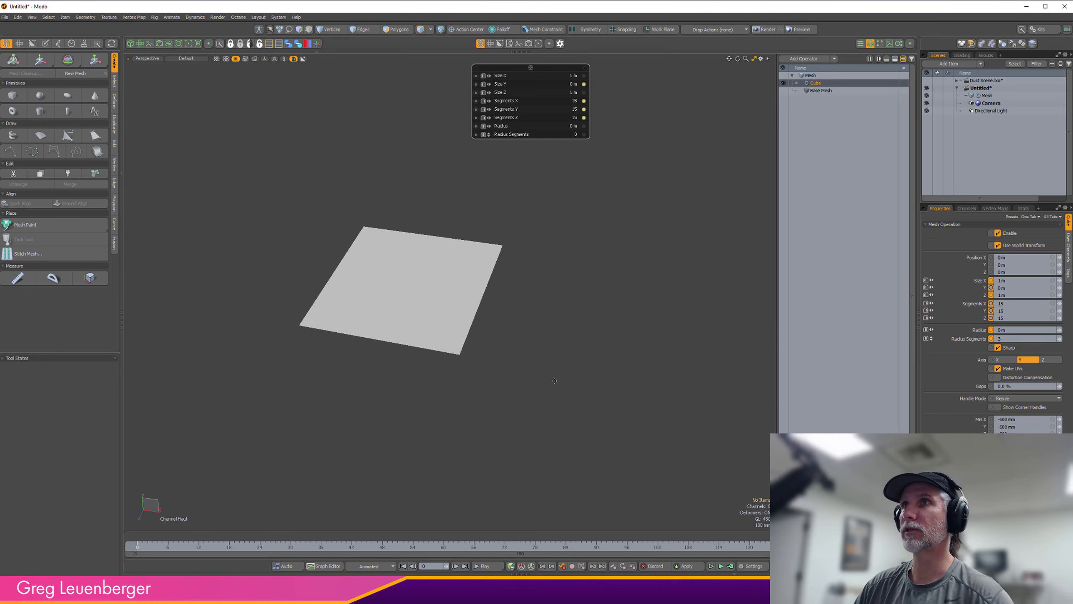
{"action": "left_click_drag", "start_coordinate": [422, 282], "coordinate": [646, 352], "text": "alt+shift"}
- Toggle the viewport's wireframe overlay on and off to check the plane's segments
{"action": "key", "text": "ctrl+3"}
{"action": "key", "text": "ctrl+3"}
{"action": "key", "text": "ctrl+3"}
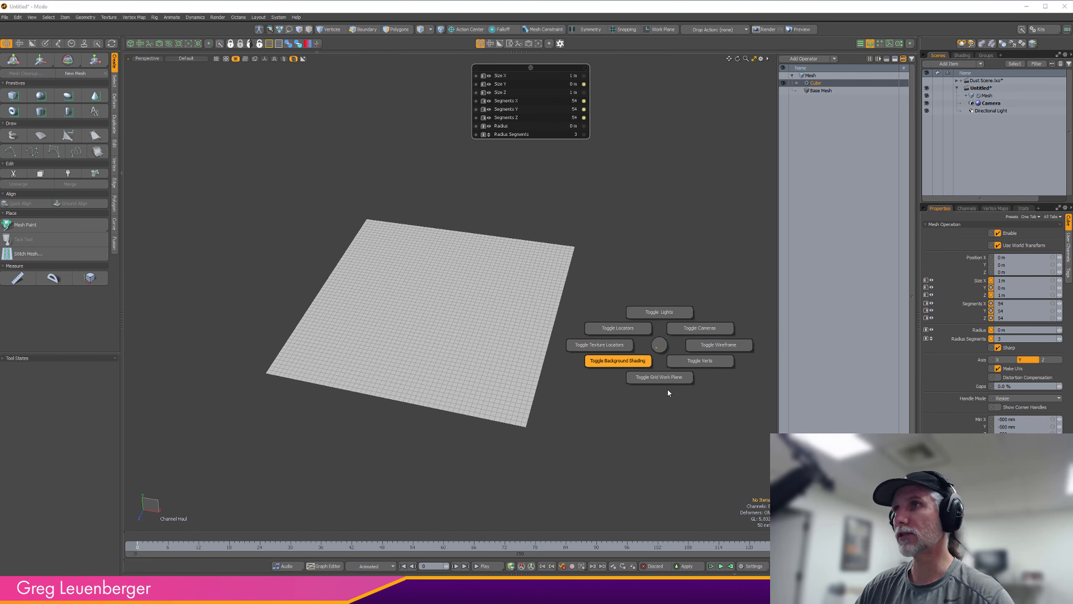
{"action": "left_click", "coordinate": [659, 378]}
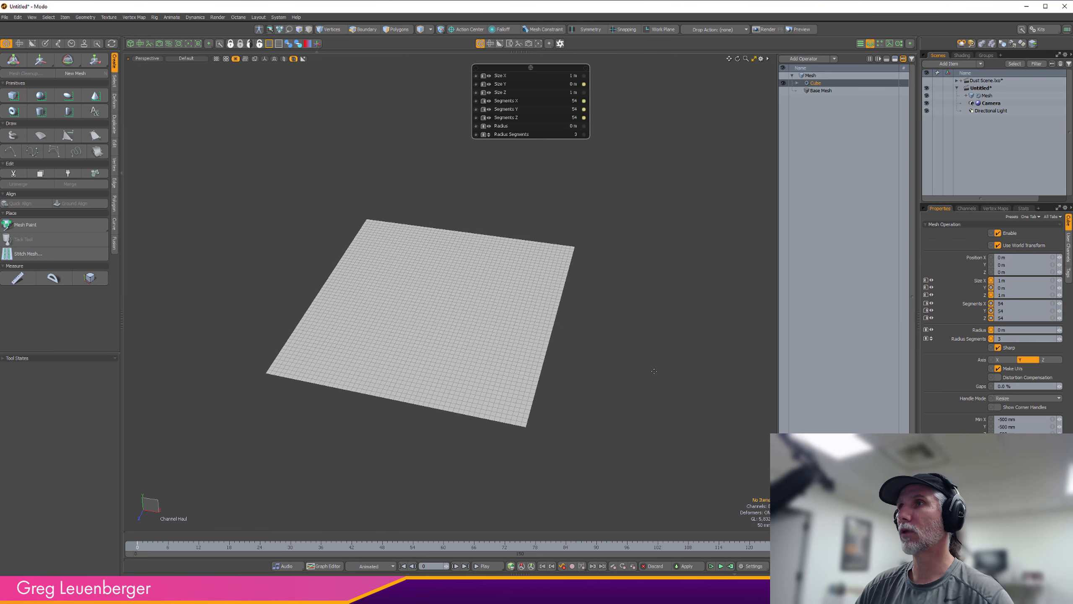
{"action": "key", "text": "ctrl+3"}
{"action": "left_click", "coordinate": [725, 371]}
{"action": "key", "text": "ctrl+3"}
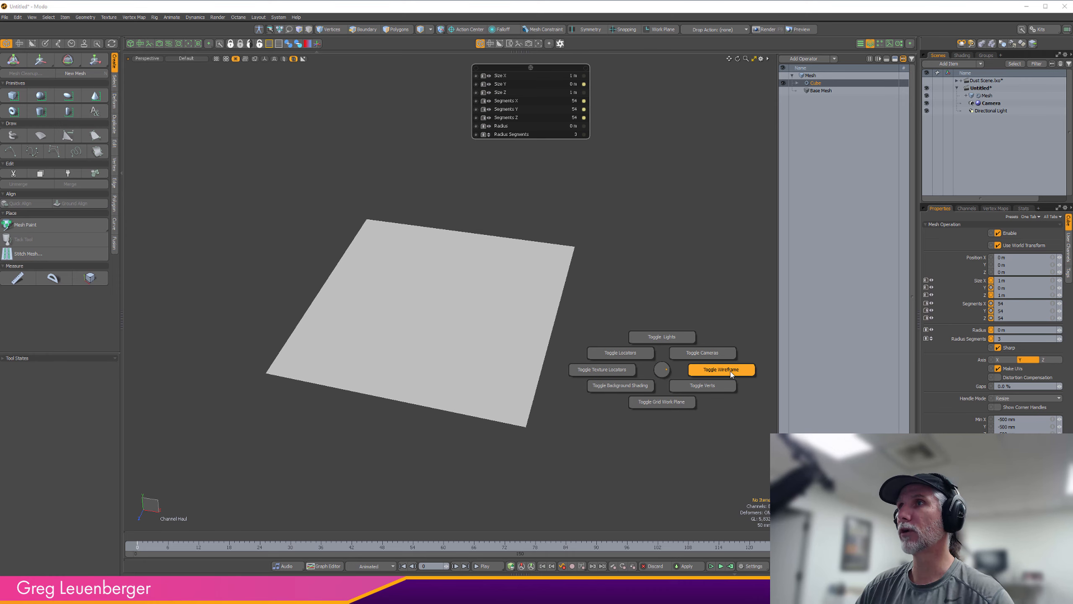
- Turn on the wireframe overlay in the viewport so the plane's segments can be seen
{"action": "left_click", "coordinate": [733, 374]}
{"action": "key", "text": "ctrl+3"}
{"action": "left_click", "coordinate": [743, 367]}
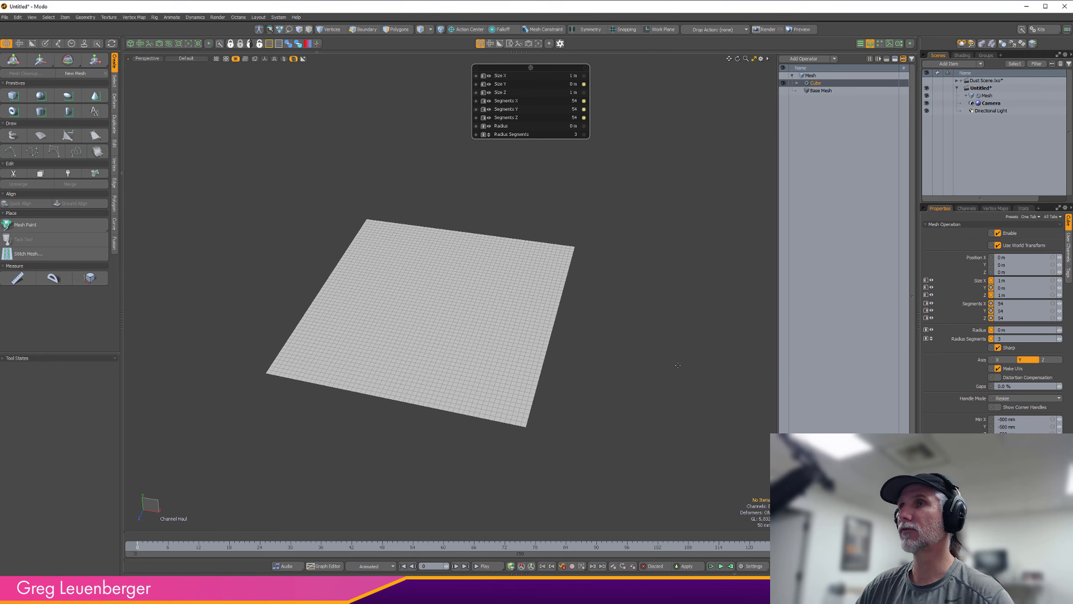
- Switch the viewport to Wire shading for a look at the plane, and return it to Default shading
{"action": "key", "text": "ctrl+2"}
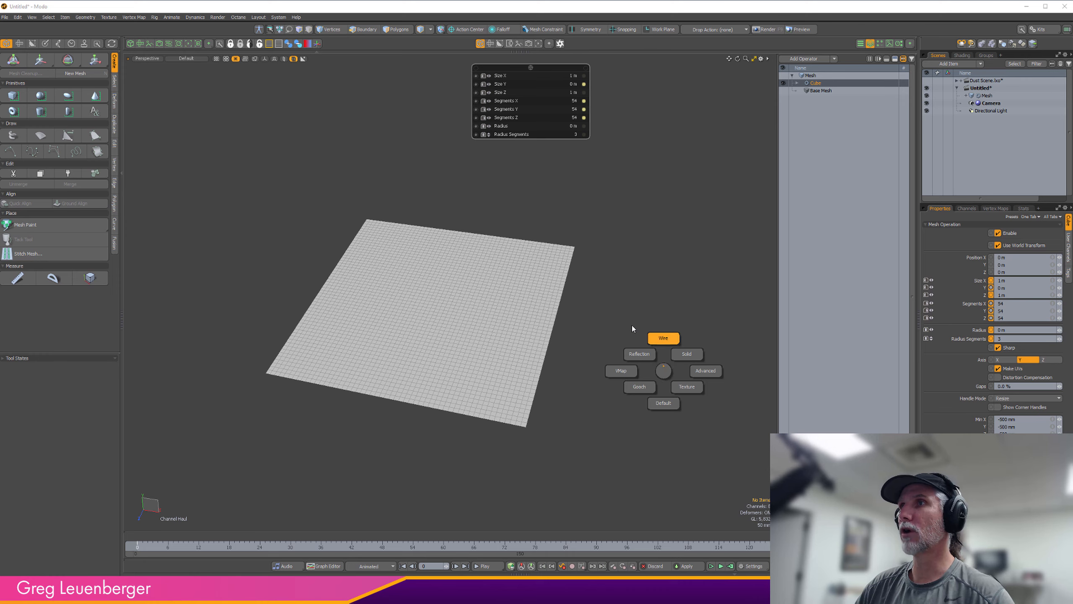
{"action": "left_click", "coordinate": [664, 338]}
{"action": "key", "text": "ctrl+2"}
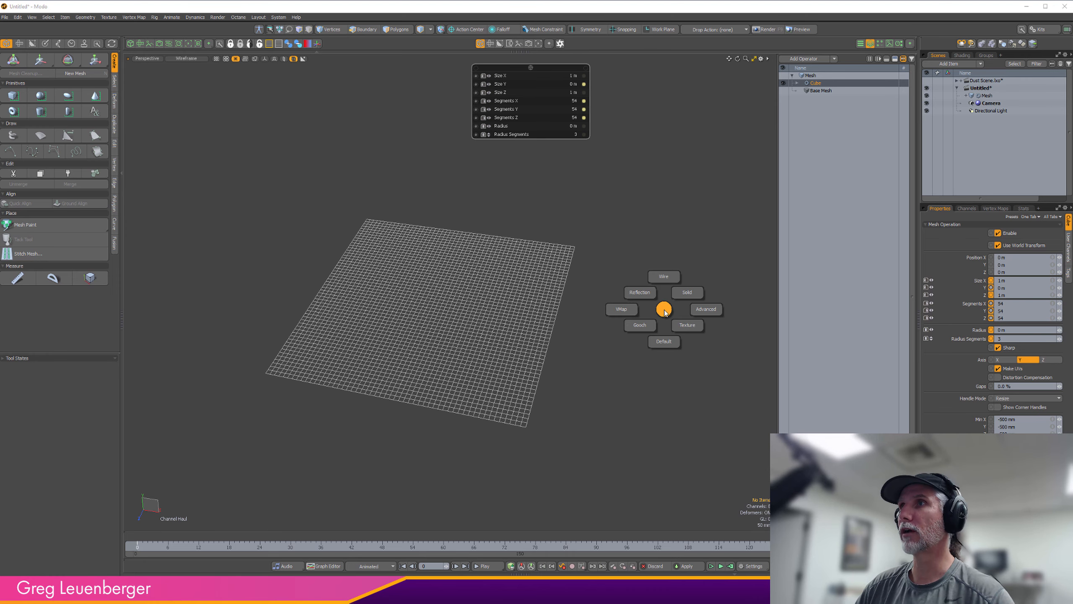
{"action": "left_click", "coordinate": [671, 400]}
{"action": "key", "text": "ctrl+2"}
{"action": "left_click", "coordinate": [668, 366]}
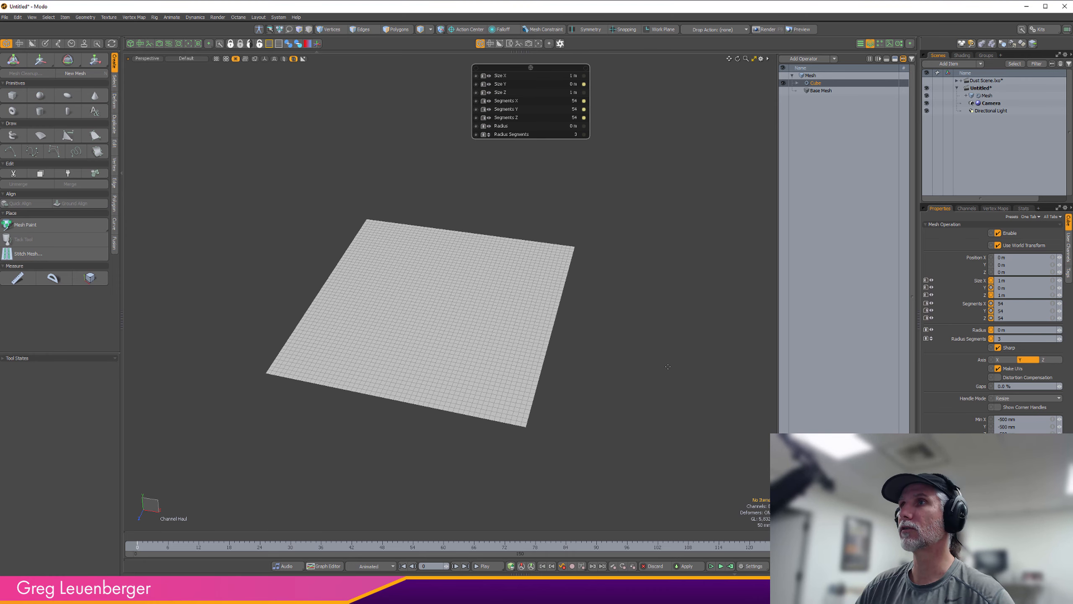
- Raise the plane's segments interactively to 134 in X, Y and Z
{"action": "scroll", "coordinate": [672, 368], "scroll_direction": "up", "scroll_amount": 3}
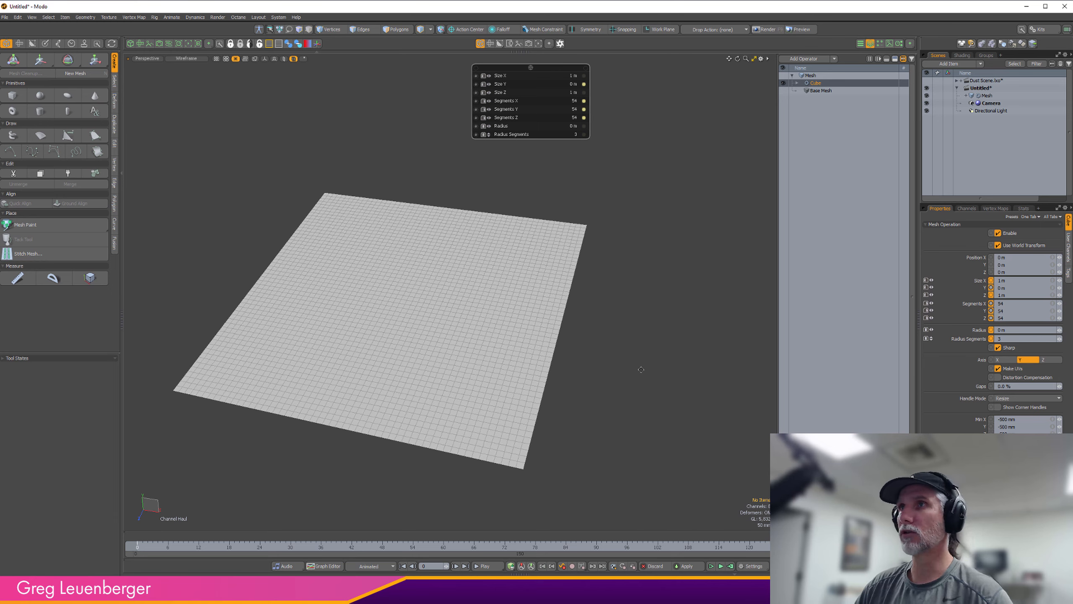
{"action": "left_click_drag", "start_coordinate": [641, 369], "coordinate": [676, 332], "text": "alt+shift"}
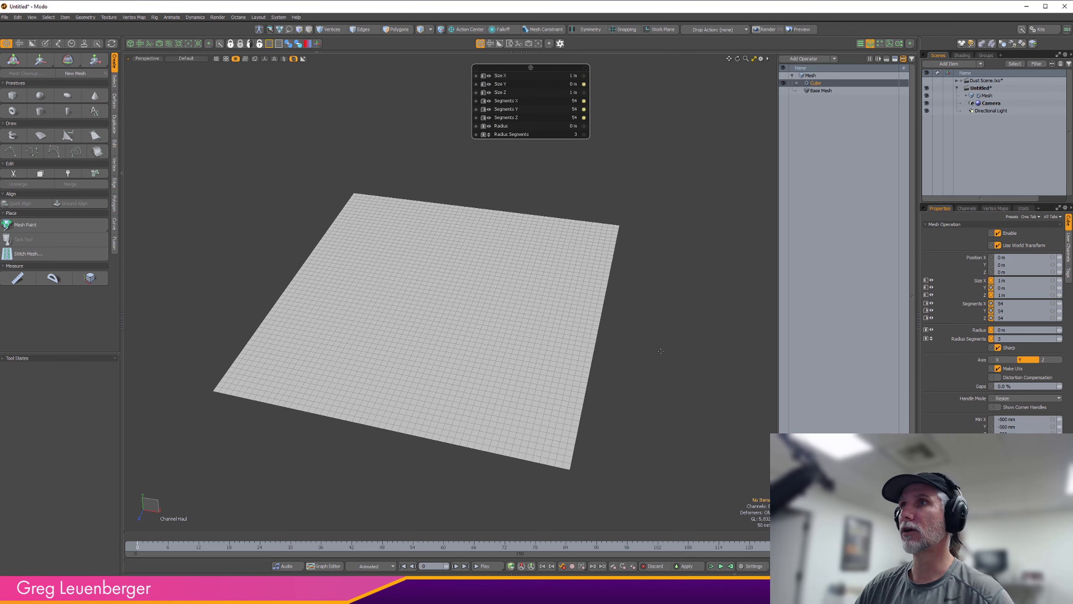
{"action": "left_click_drag", "start_coordinate": [427, 361], "coordinate": [520, 340]}
{"action": "scroll", "coordinate": [469, 361], "scroll_direction": "up", "scroll_amount": 3}
- Set the plane's segments to 150 in X, 1 in Y and 150 in Z
{"action": "left_click", "coordinate": [569, 103]}
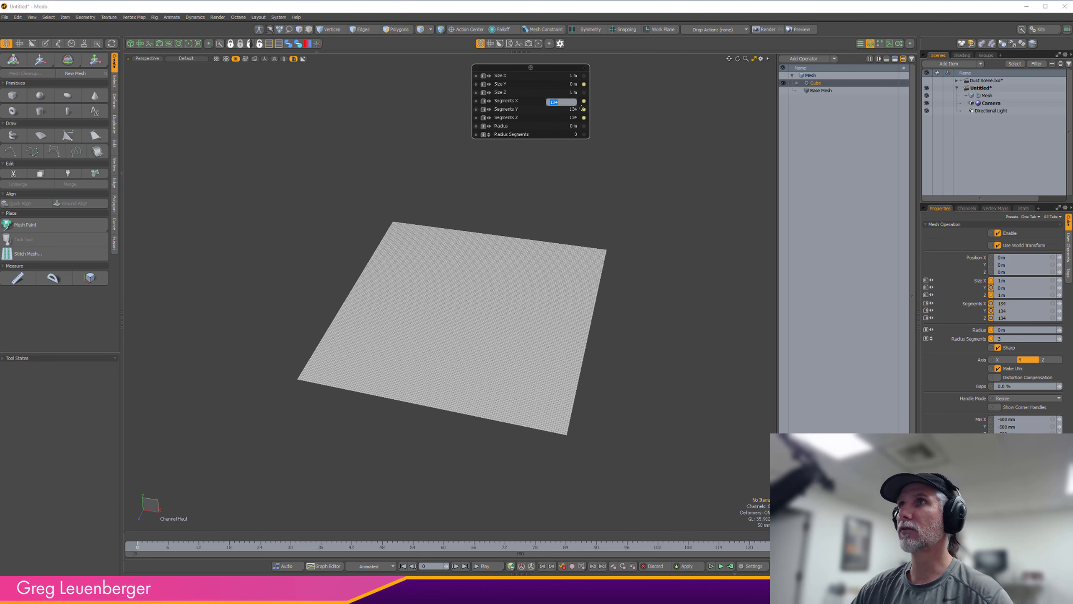
{"action": "type", "text": "150"}
{"action": "key", "text": "Return"}
{"action": "left_click", "coordinate": [1028, 304]}
{"action": "key", "text": "Tab"}
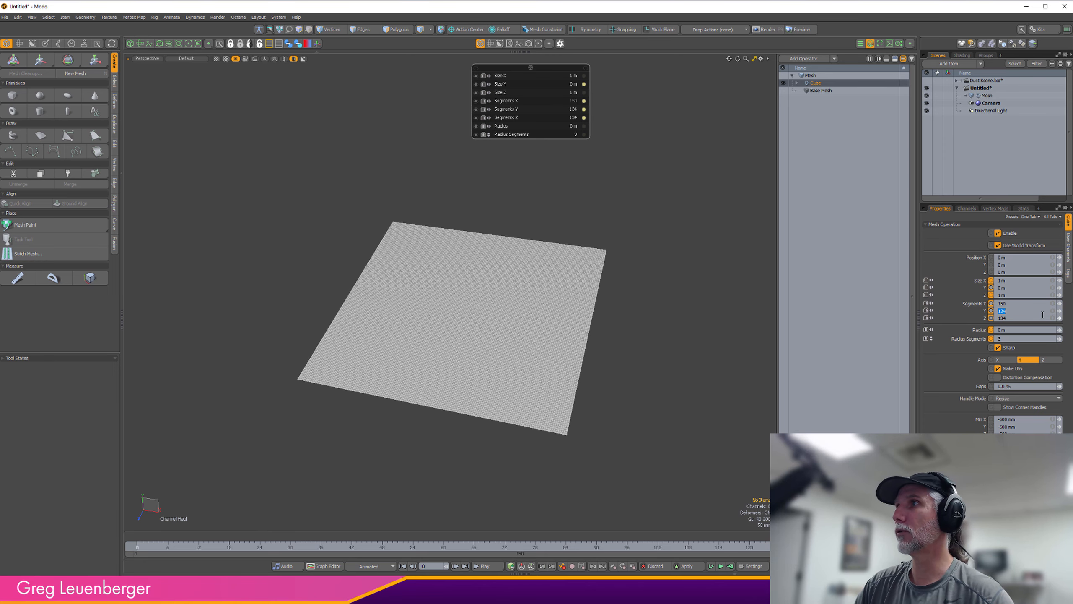
{"action": "type", "text": "1"}
{"action": "key", "text": "Tab"}
{"action": "type", "text": "150"}
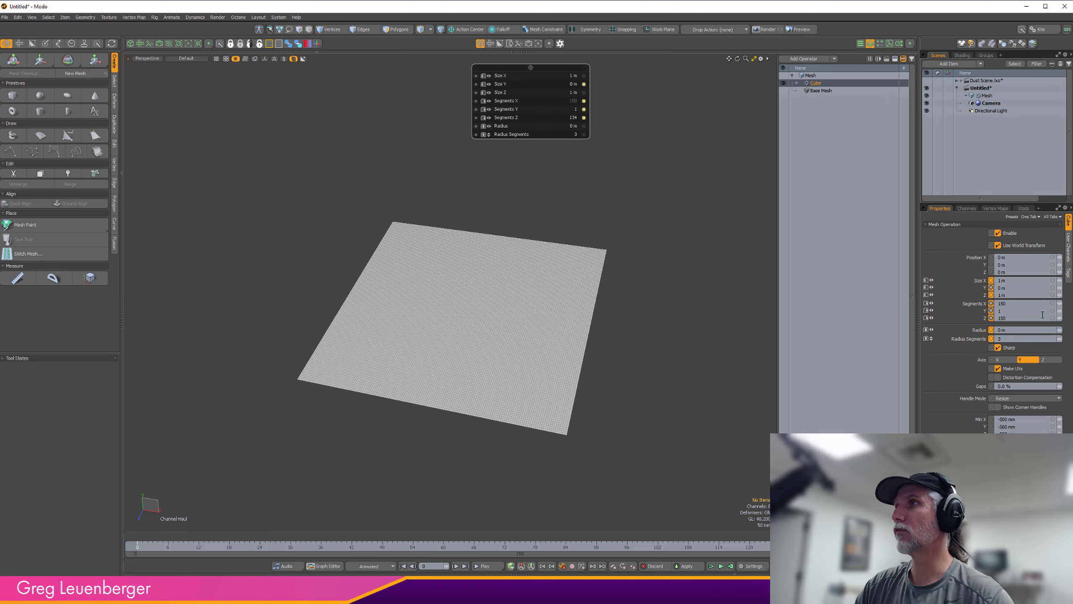
{"action": "key", "text": "Return"}
- Rename the mesh item as Plane
{"action": "left_click_drag", "start_coordinate": [470, 312], "coordinate": [472, 369], "text": "ctrl+alt"}
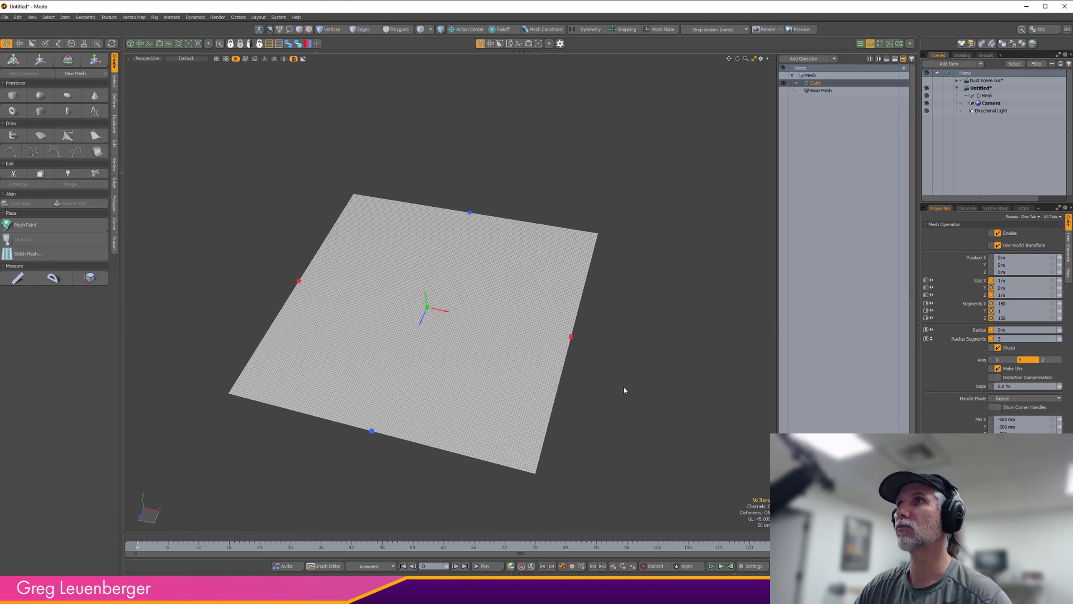
{"action": "left_click_drag", "start_coordinate": [623, 390], "coordinate": [652, 288], "text": "alt"}
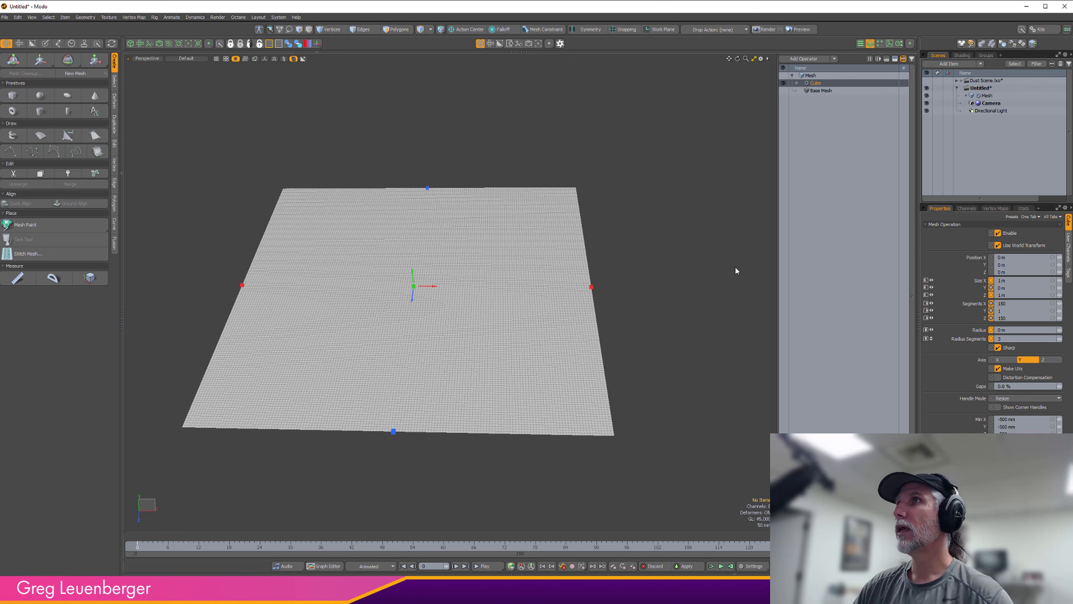
{"action": "left_click", "coordinate": [987, 95]}
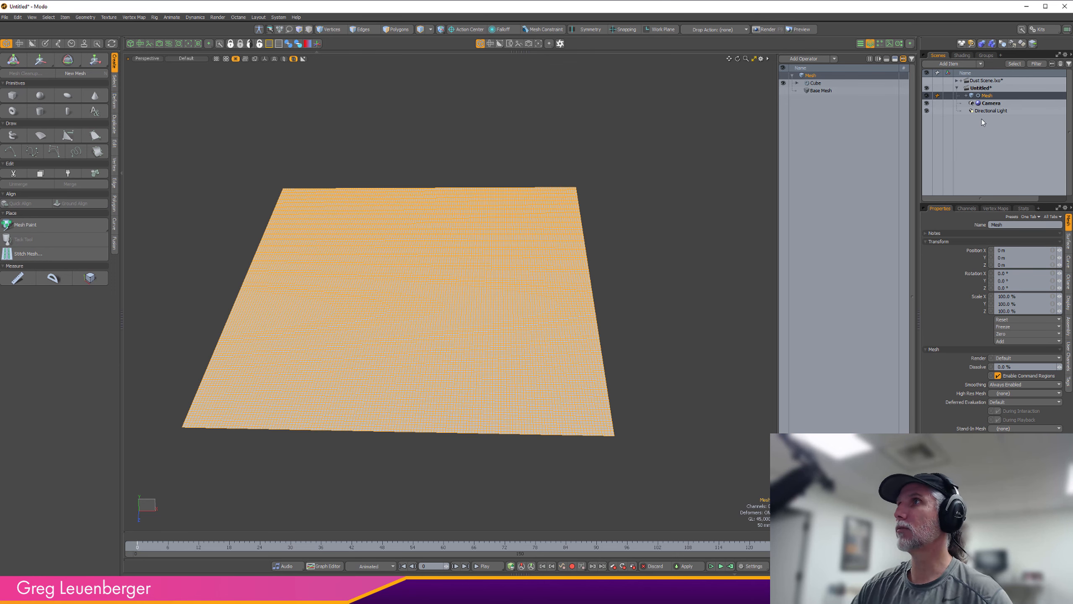
{"action": "key", "text": "F2"}
{"action": "type", "text": "Plane"}
{"action": "key", "text": "Return"}
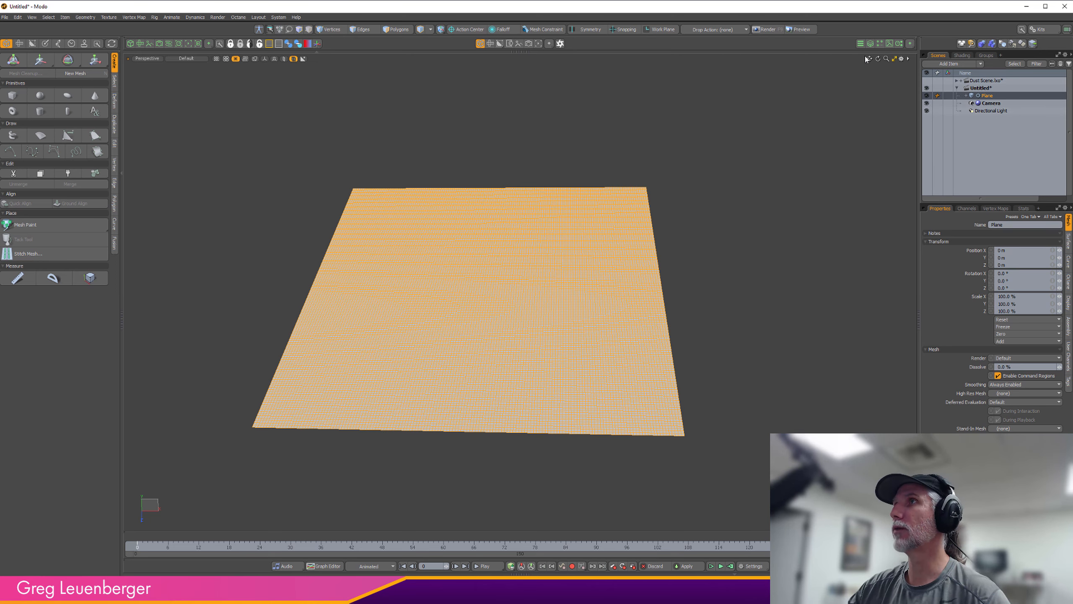
- Add a Replicator item and a Surface Particle Generator item to the scene
{"action": "left_click", "coordinate": [953, 64]}
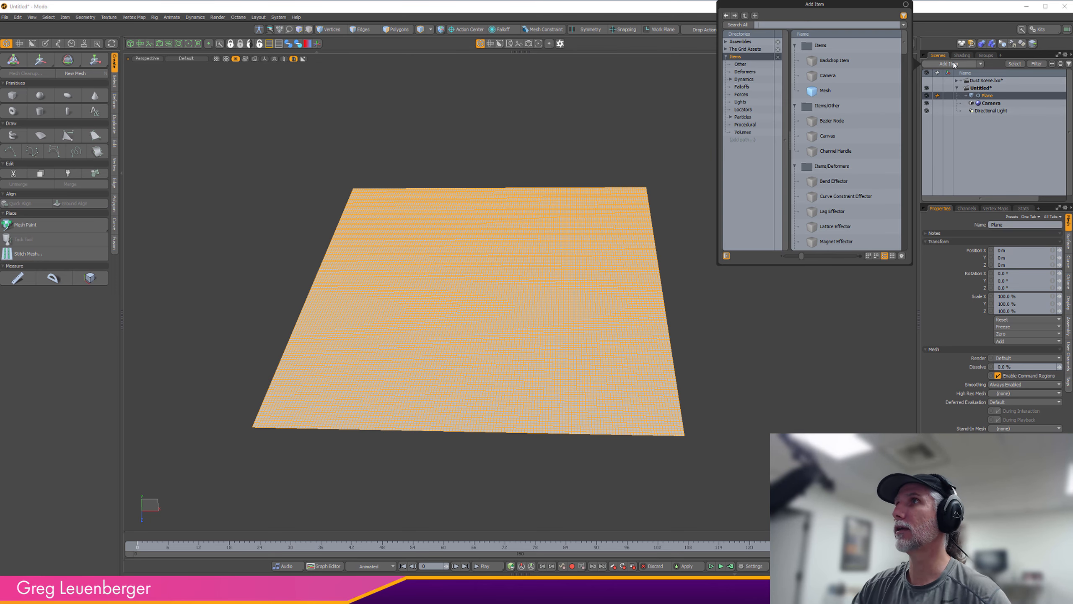
{"action": "type", "text": "rep"}
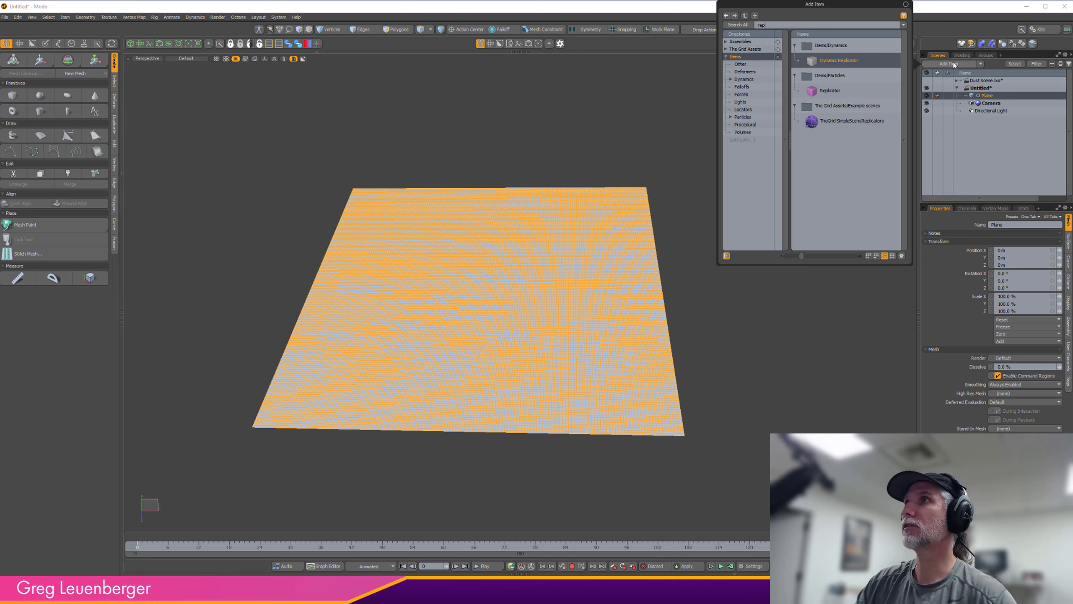
{"action": "double_click", "coordinate": [830, 91]}
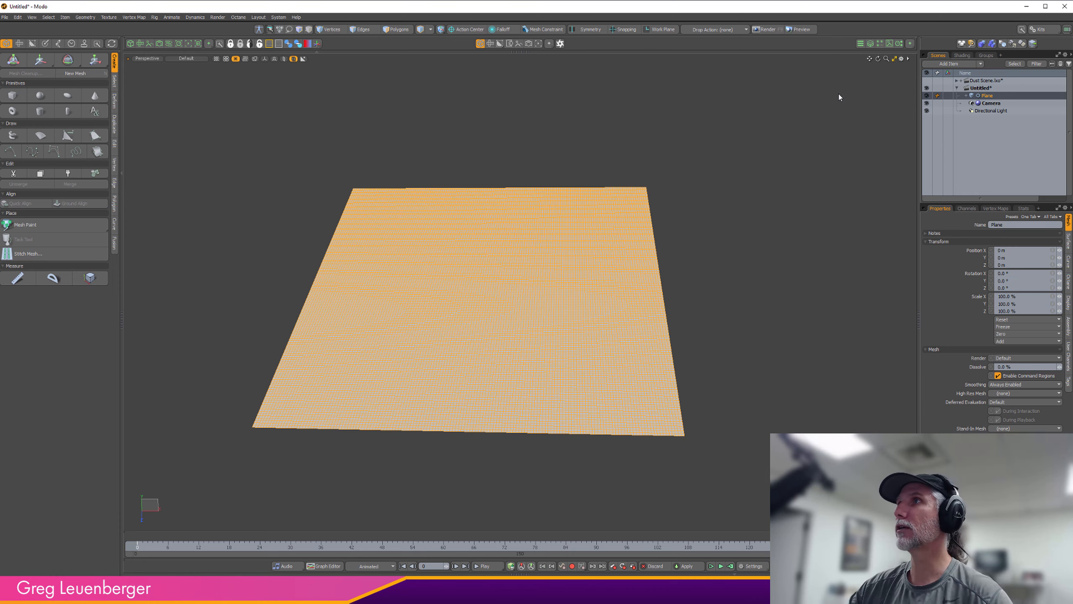
{"action": "left_click", "coordinate": [947, 64]}
{"action": "type", "text": "sur"}
{"action": "key", "text": "Return"}
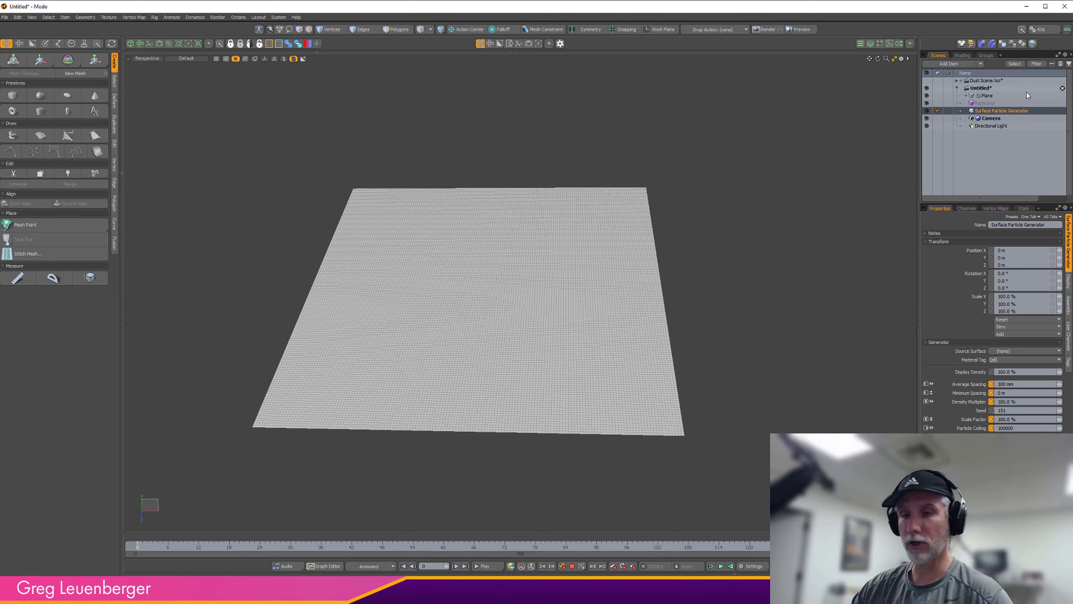
- Create a new mesh item and add a procedural Sphere operation to it
{"action": "key", "text": "n"}
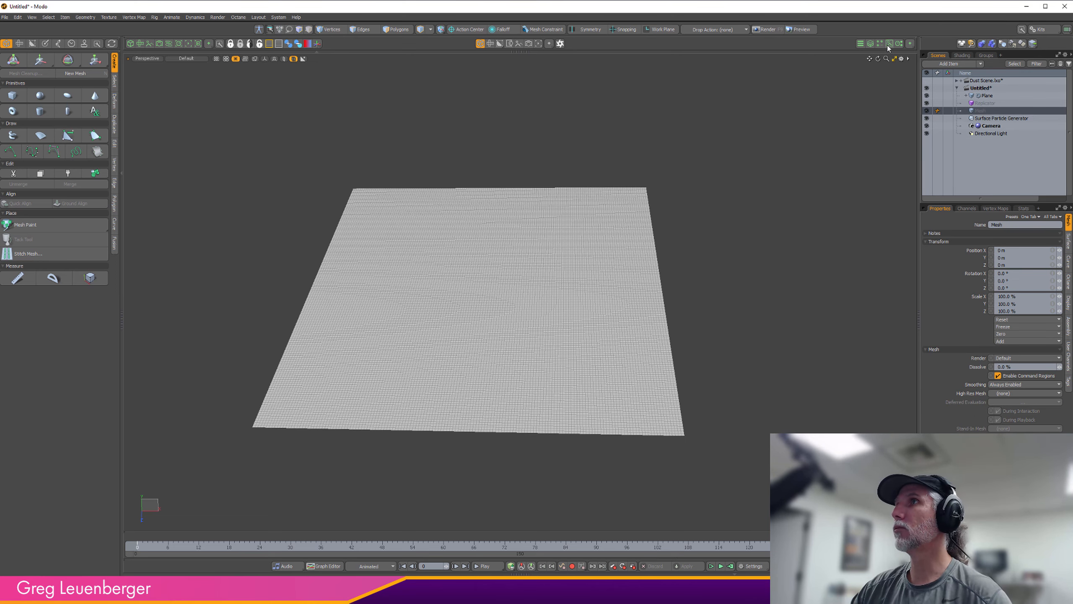
{"action": "left_click", "coordinate": [870, 43]}
{"action": "left_click", "coordinate": [822, 58]}
{"action": "type", "text": "sph"}
{"action": "key", "text": "Return"}
{"action": "scroll", "coordinate": [631, 260], "scroll_direction": "down", "scroll_amount": 3}
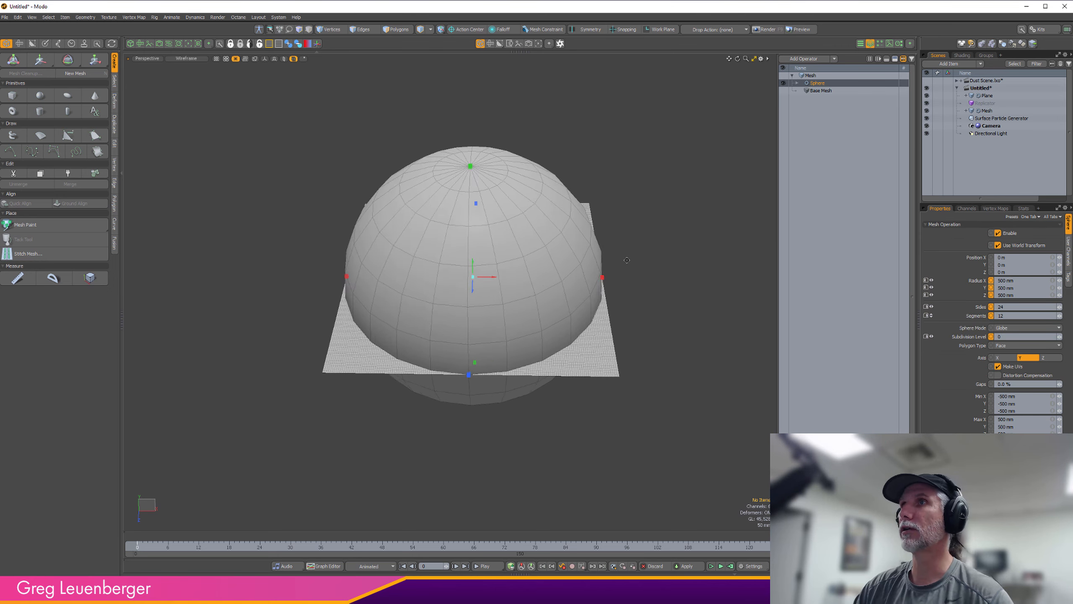
- Set the sphere's radius to 1 mm in X, Y and Z
{"action": "left_click_drag", "start_coordinate": [631, 260], "coordinate": [559, 267], "text": "alt+shift"}
{"action": "key", "text": "c"}
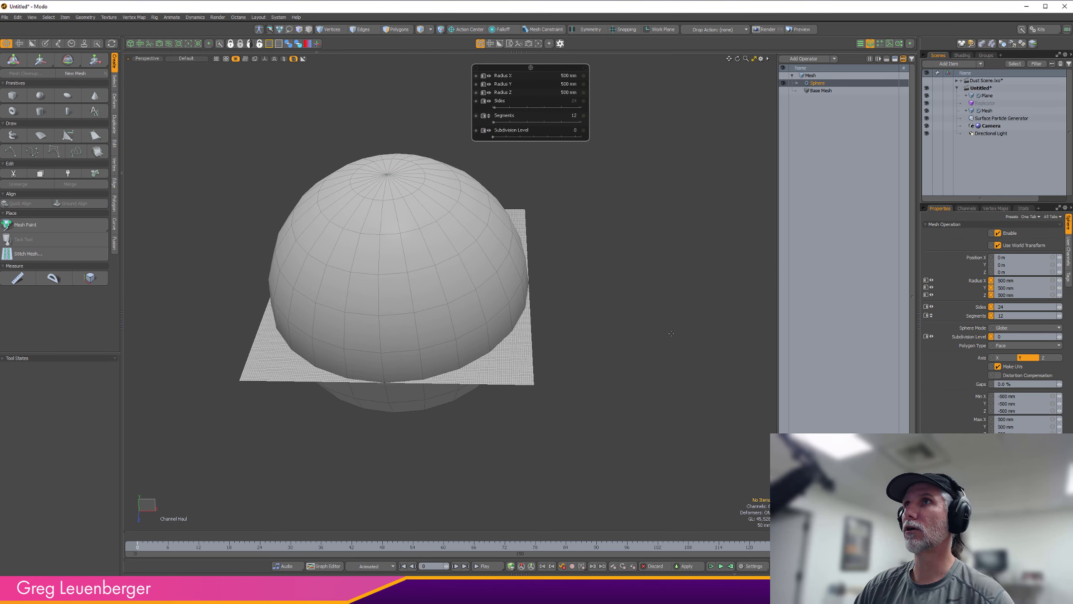
{"action": "left_click_drag", "start_coordinate": [686, 340], "coordinate": [545, 341]}
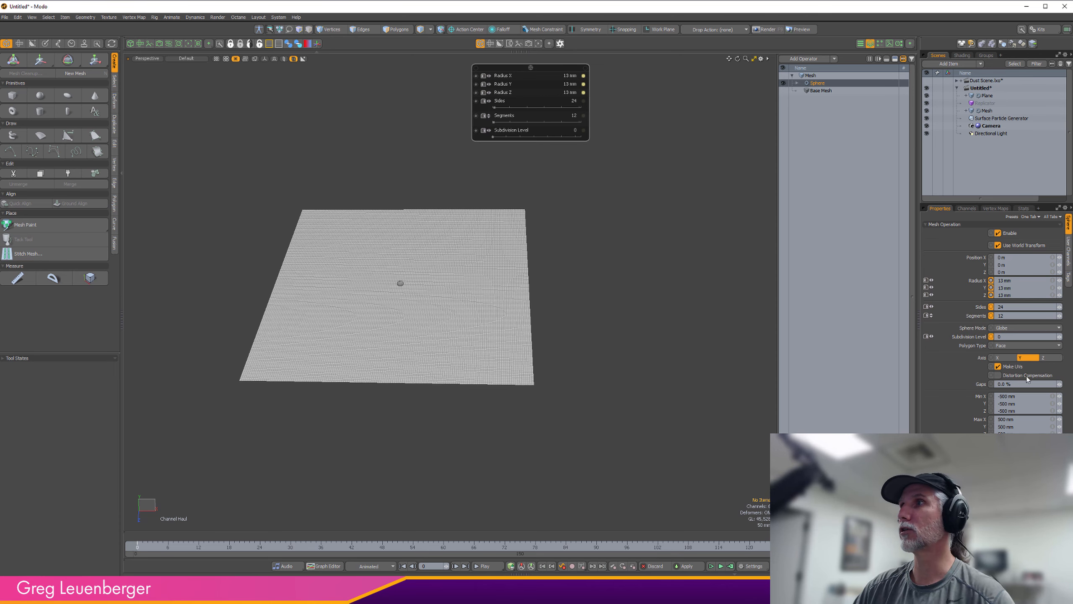
{"action": "left_click", "coordinate": [1026, 280]}
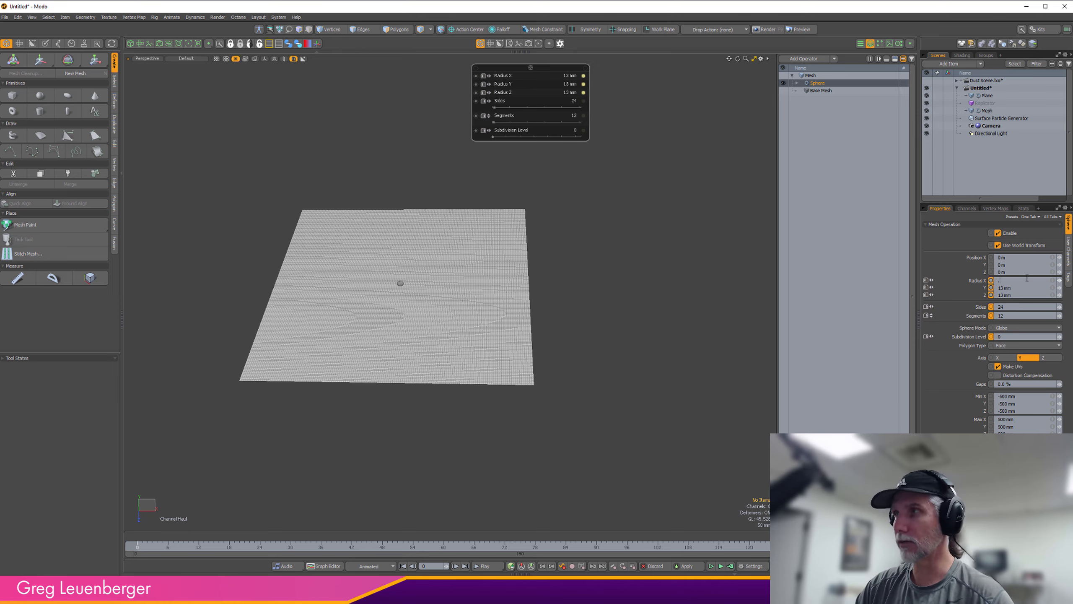
{"action": "type", "text": ".001"}
{"action": "key", "text": "Return"}
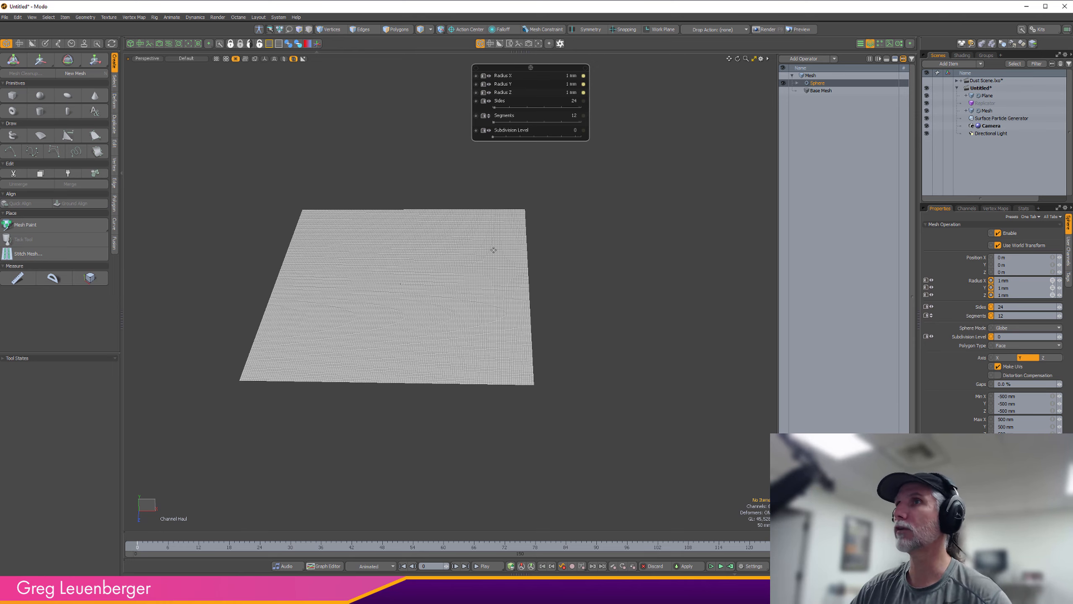
{"action": "scroll", "coordinate": [507, 245], "scroll_direction": "up", "scroll_amount": 5}
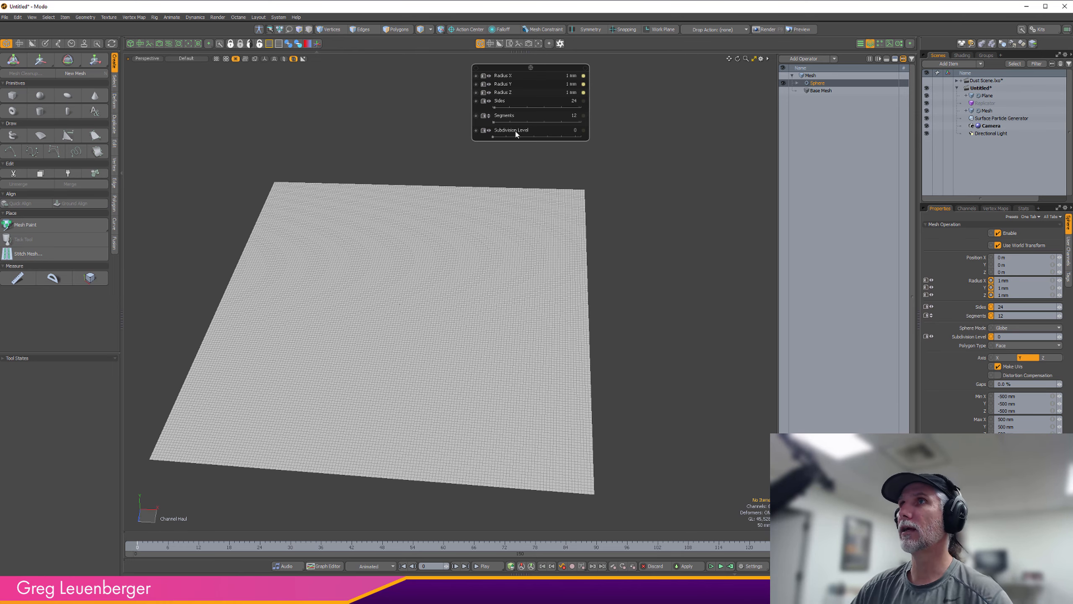
- Rename the sphere's mesh item as Ball
{"action": "key", "text": "space"}
{"action": "left_click", "coordinate": [972, 111]}
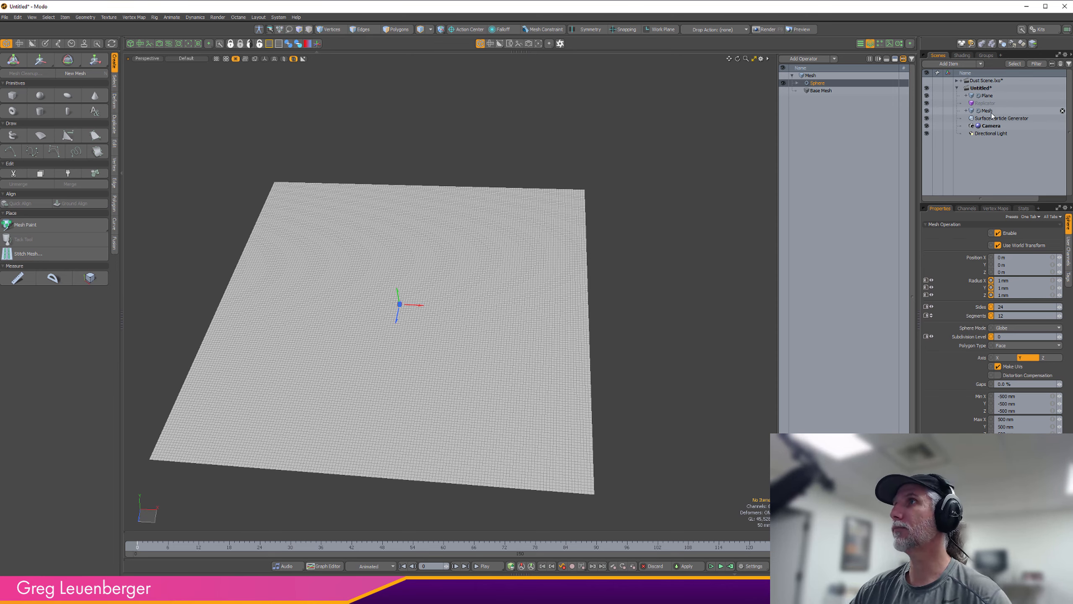
{"action": "key", "text": "grave"}
{"action": "left_click", "coordinate": [655, 130]}
{"action": "type", "text": "Ball"}
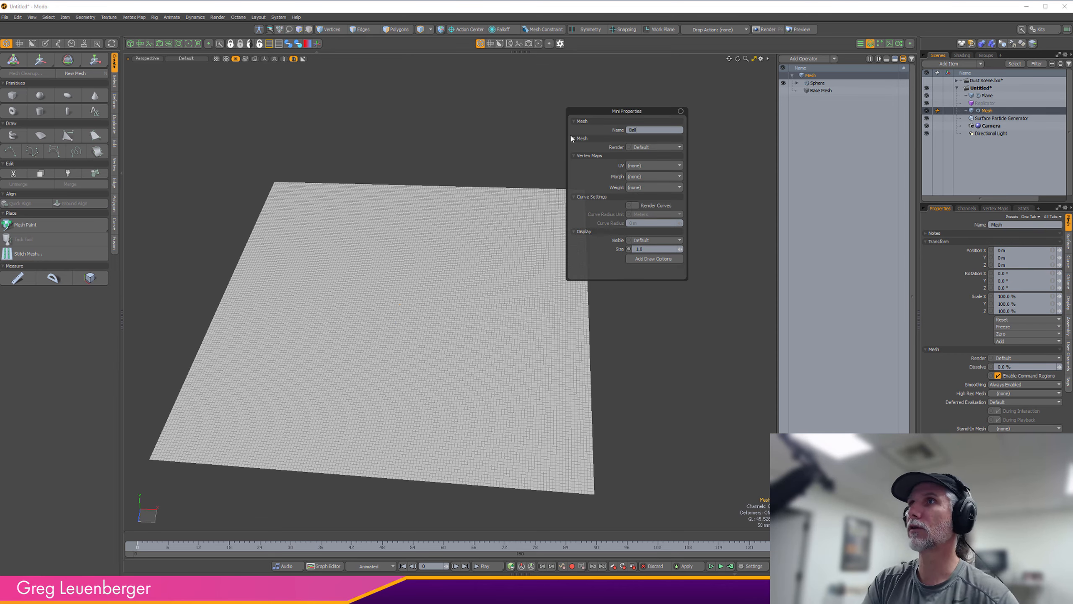
{"action": "key", "text": "Return"}
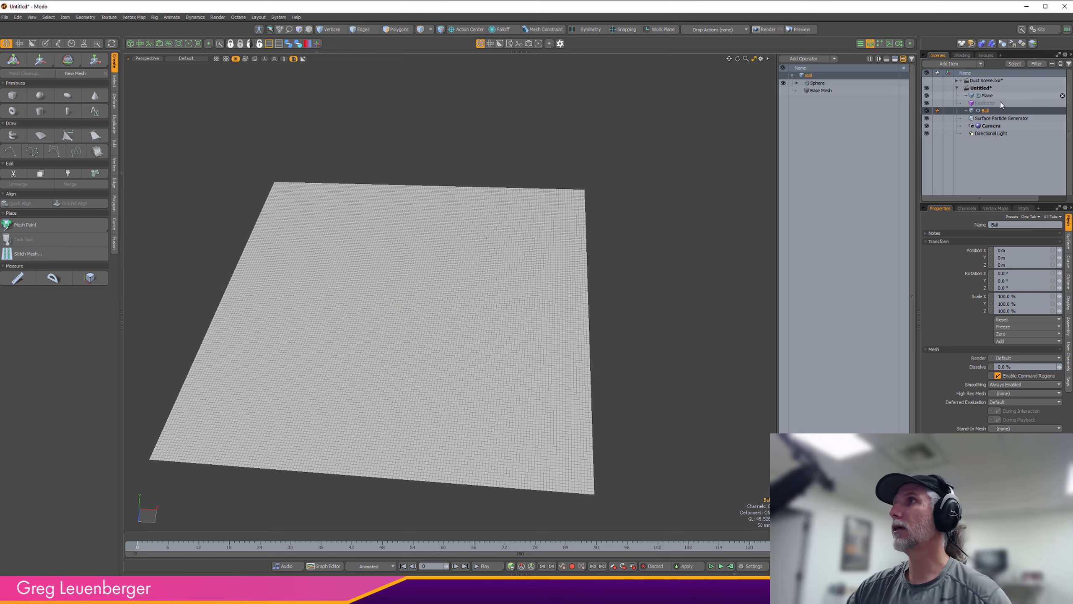
- Move the Surface Particle Generator above the Replicator in the item list and set its source surface to Plane
{"action": "mouse_move", "coordinate": [994, 119]}
{"action": "left_mouse_down"}
{"action": "mouse_move", "coordinate": [1008, 104]}
{"action": "mouse_move", "coordinate": [996, 106]}
{"action": "left_mouse_up"}
{"action": "left_click_drag", "start_coordinate": [547, 328], "coordinate": [558, 304], "text": "alt+shift"}
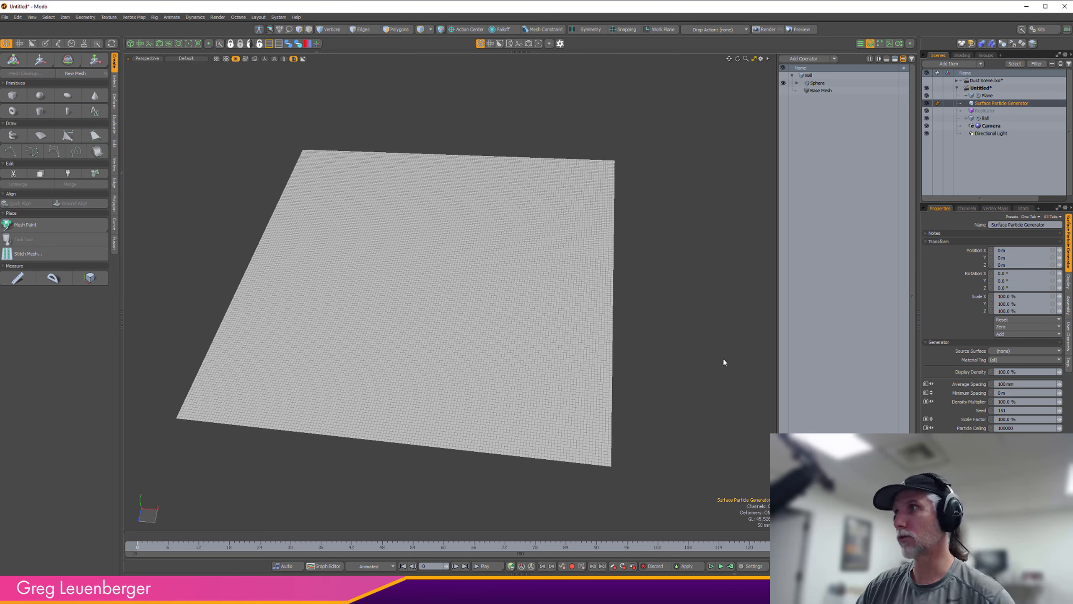
{"action": "left_click", "coordinate": [1008, 350]}
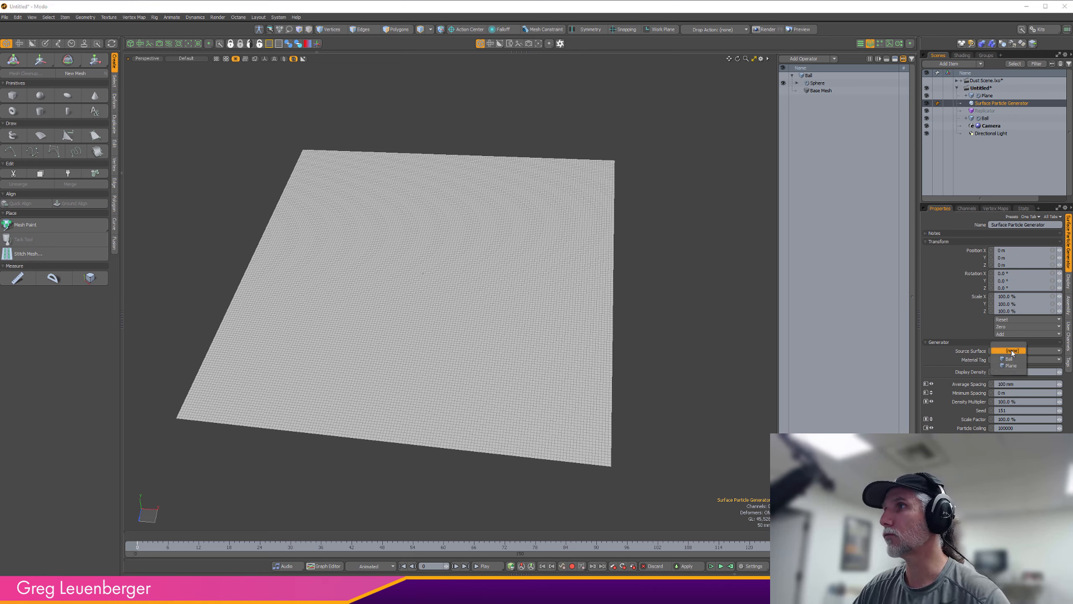
{"action": "left_click", "coordinate": [1015, 364]}
{"action": "left_click_drag", "start_coordinate": [681, 401], "coordinate": [704, 408], "text": "alt"}
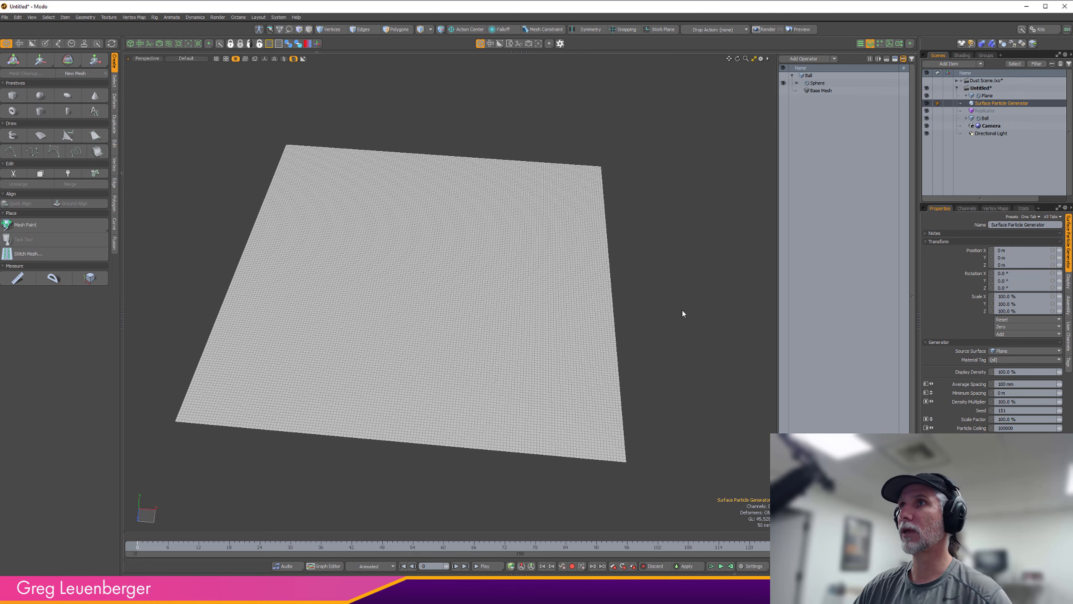
- Turn on the display of locators in the viewport
{"action": "key", "text": "ctrl+2"}
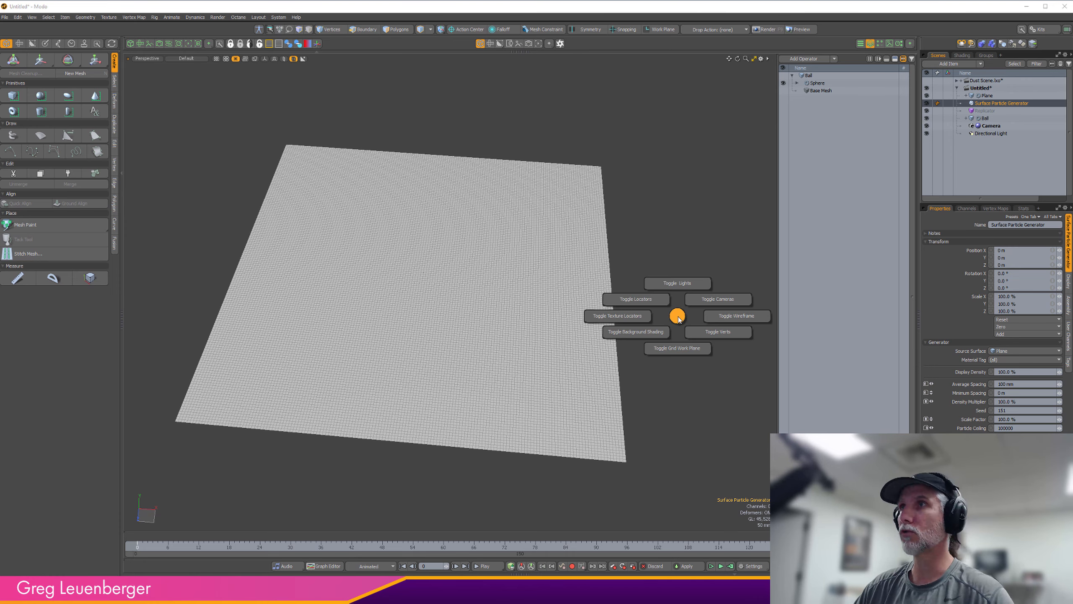
{"action": "left_click", "coordinate": [625, 297]}
{"action": "left_click_drag", "start_coordinate": [625, 296], "coordinate": [488, 335], "text": "ctrl+alt"}
{"action": "left_click_drag", "start_coordinate": [605, 299], "coordinate": [491, 301], "text": "alt+shift"}
{"action": "left_click_drag", "start_coordinate": [490, 301], "coordinate": [391, 333], "text": "alt"}
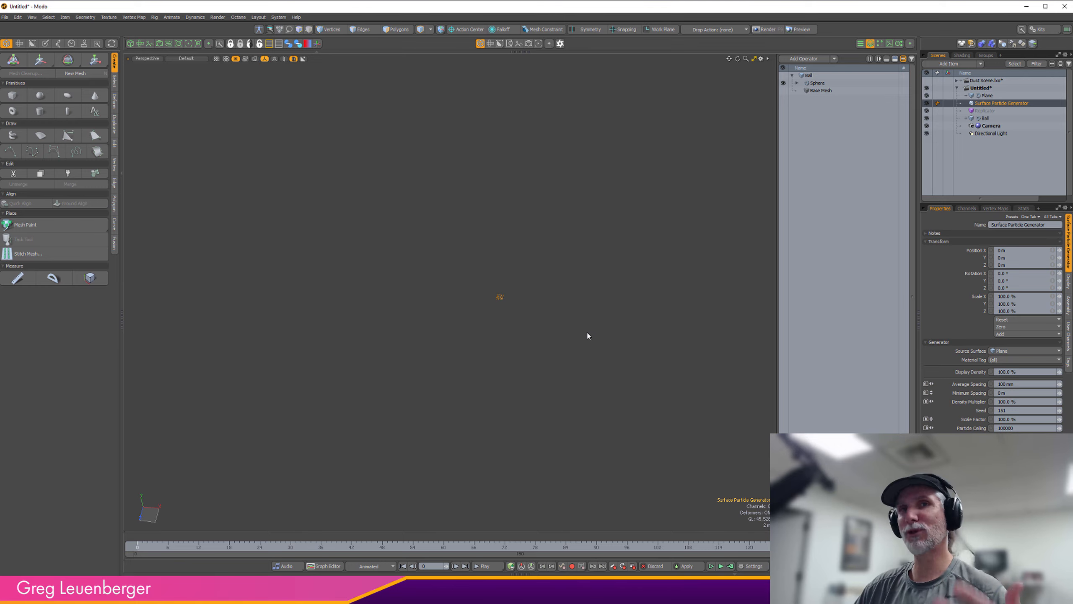
- Switch the viewport shading to Wire
{"action": "left_click_drag", "start_coordinate": [516, 299], "coordinate": [681, 323], "text": "ctrl+alt"}
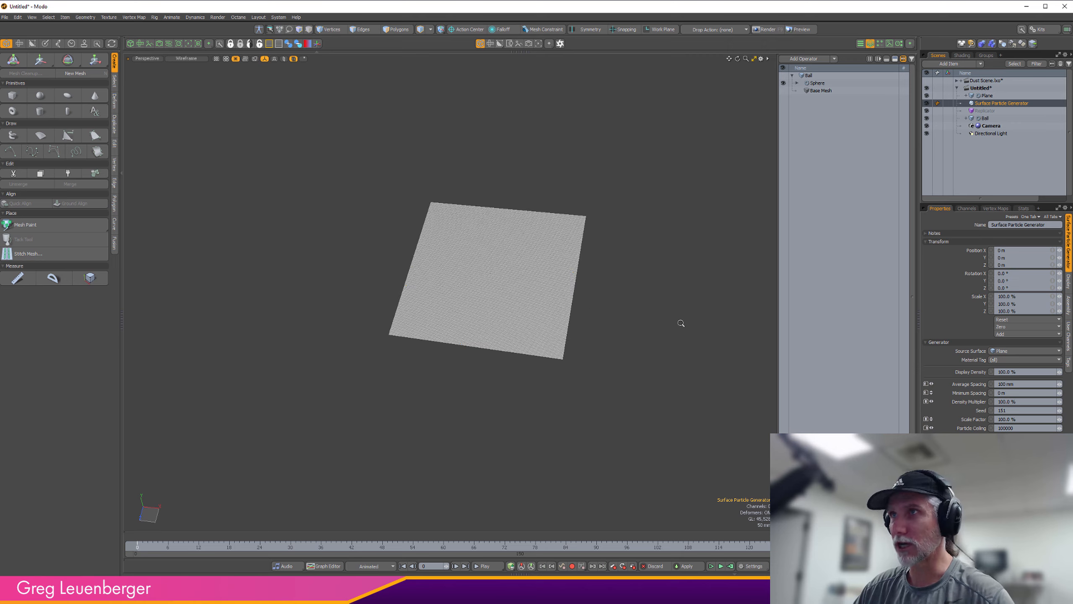
{"action": "key", "text": "ctrl+2"}
{"action": "left_click", "coordinate": [608, 227]}
{"action": "left_click_drag", "start_coordinate": [491, 295], "coordinate": [515, 319], "text": "ctrl+alt"}
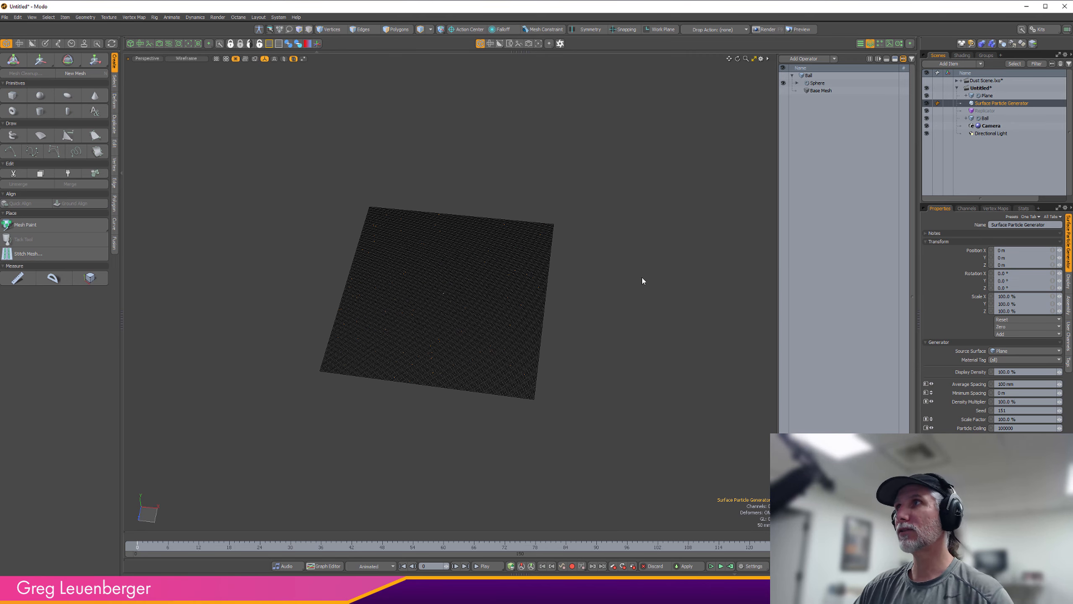
- Set the Surface Particle Generator's average spacing to 2 mm and its particle ceiling to 100000
{"action": "key", "text": "c"}
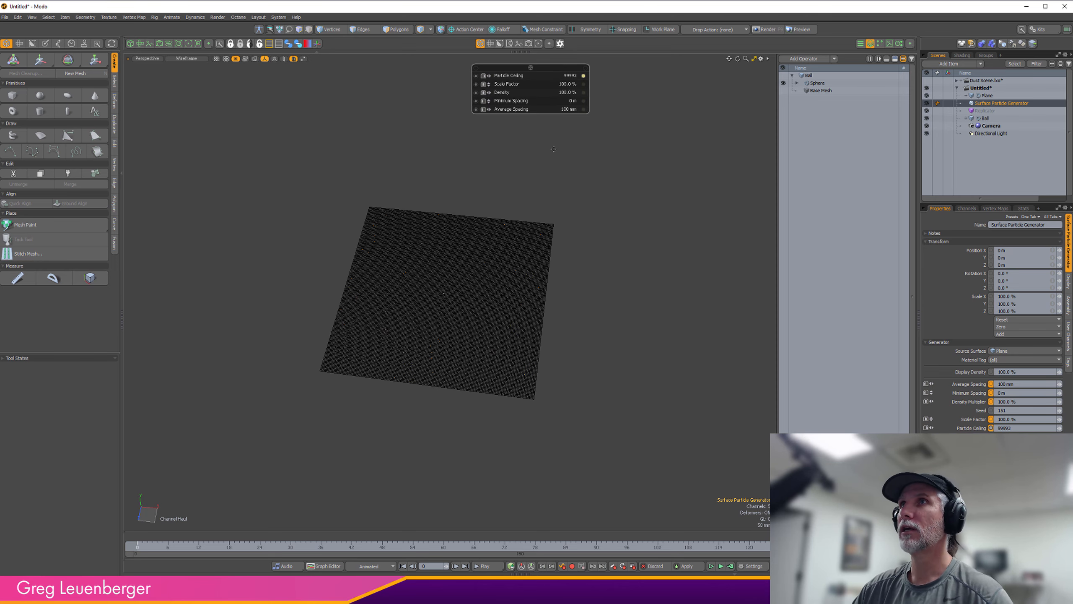
{"action": "left_click_drag", "start_coordinate": [592, 208], "coordinate": [576, 208]}
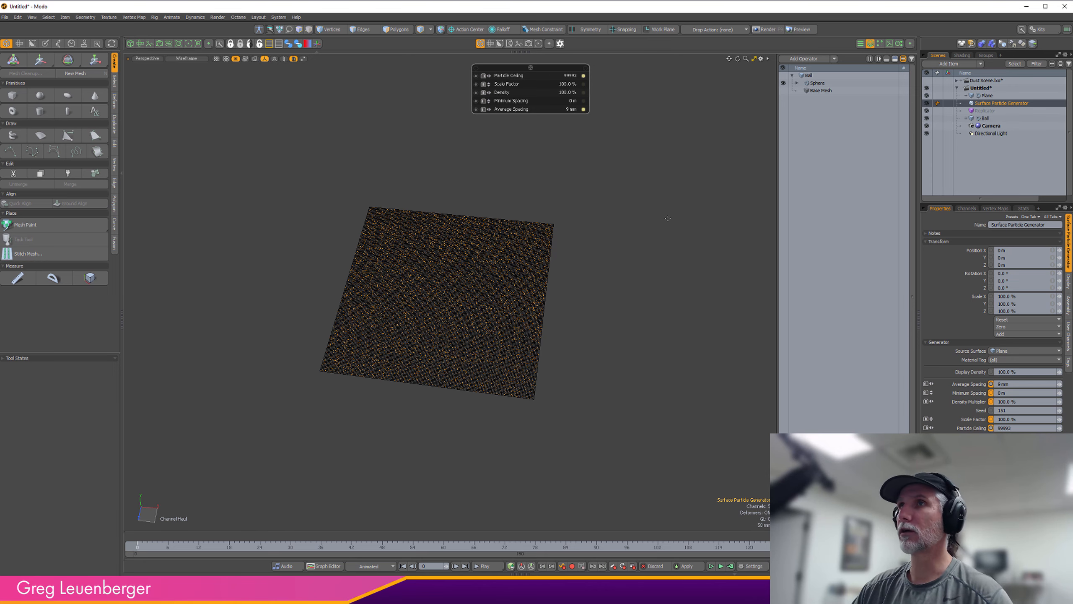
{"action": "left_click", "coordinate": [571, 110]}
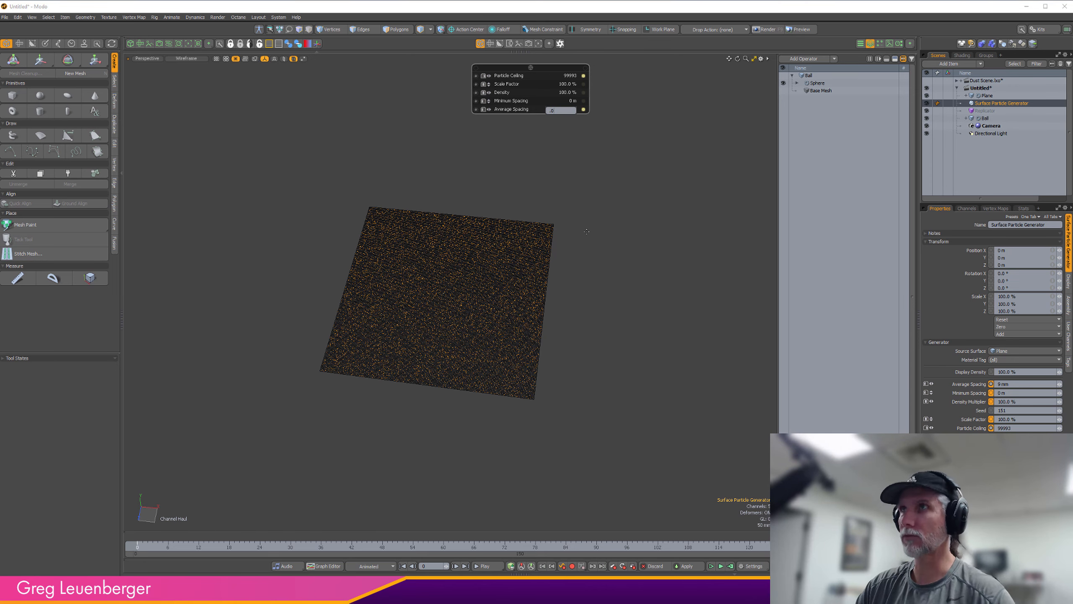
{"action": "type", "text": ".002"}
{"action": "key", "text": "Return"}
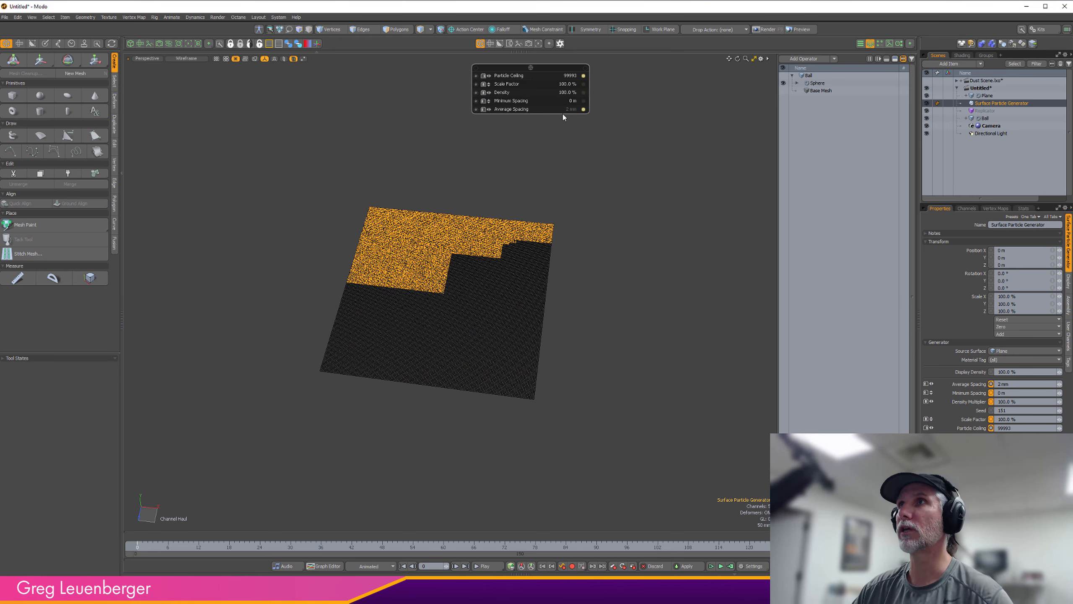
{"action": "left_click", "coordinate": [570, 76]}
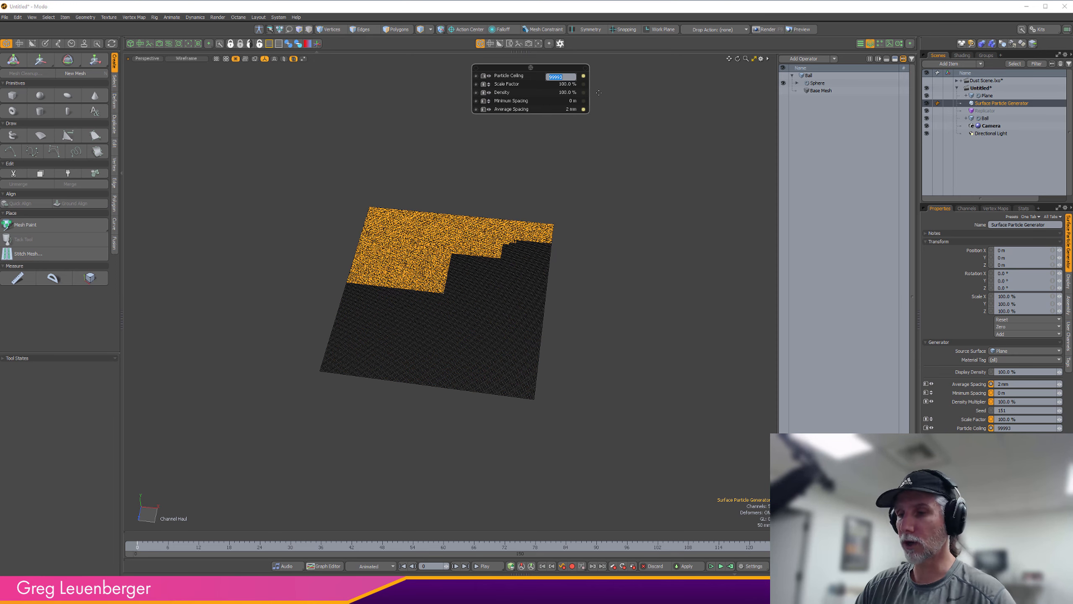
{"action": "type", "text": "100000"}
{"action": "key", "text": "Return"}
{"action": "scroll", "coordinate": [515, 196], "scroll_direction": "up", "scroll_amount": 3}
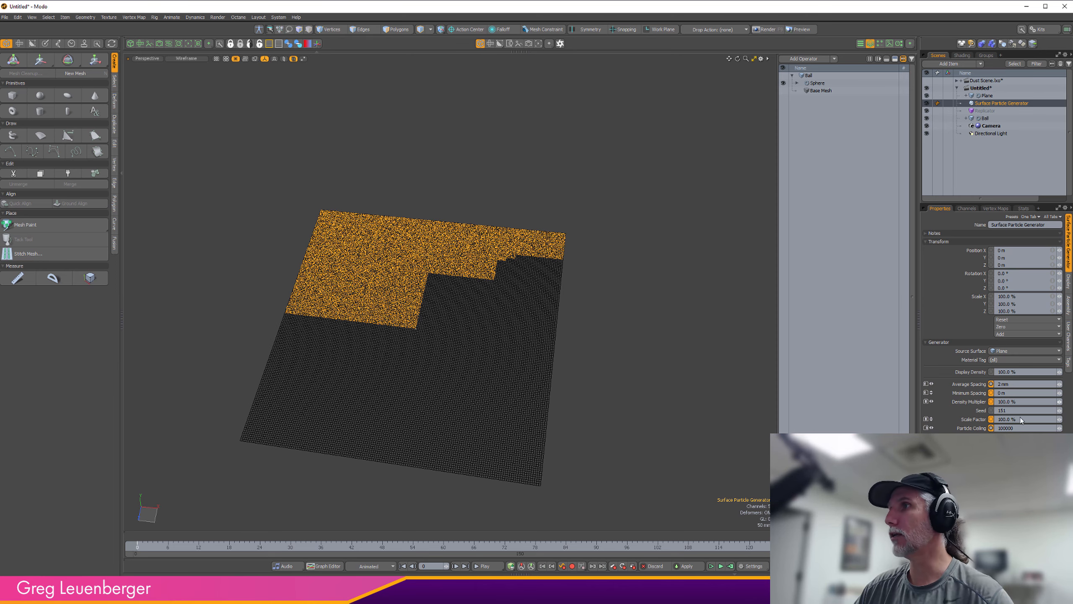
- Set the Surface Particle Generator's minimum spacing to 2 mm and raise its particle ceiling to 150000
{"action": "left_click", "coordinate": [1010, 393]}
{"action": "type", "text": "2mm"}
{"action": "key", "text": "Return"}
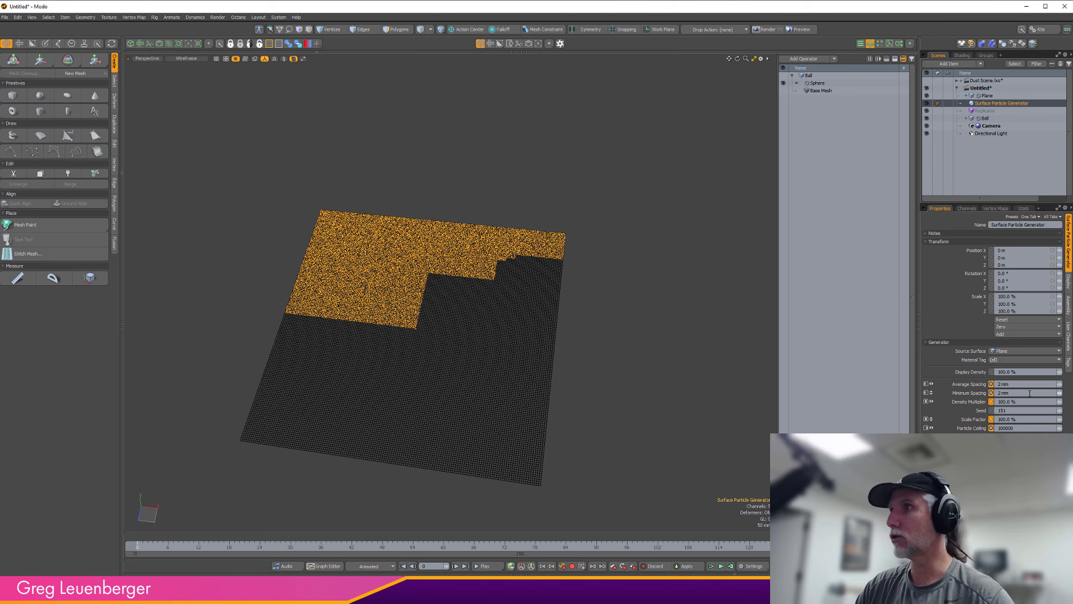
{"action": "left_click", "coordinate": [1010, 428]}
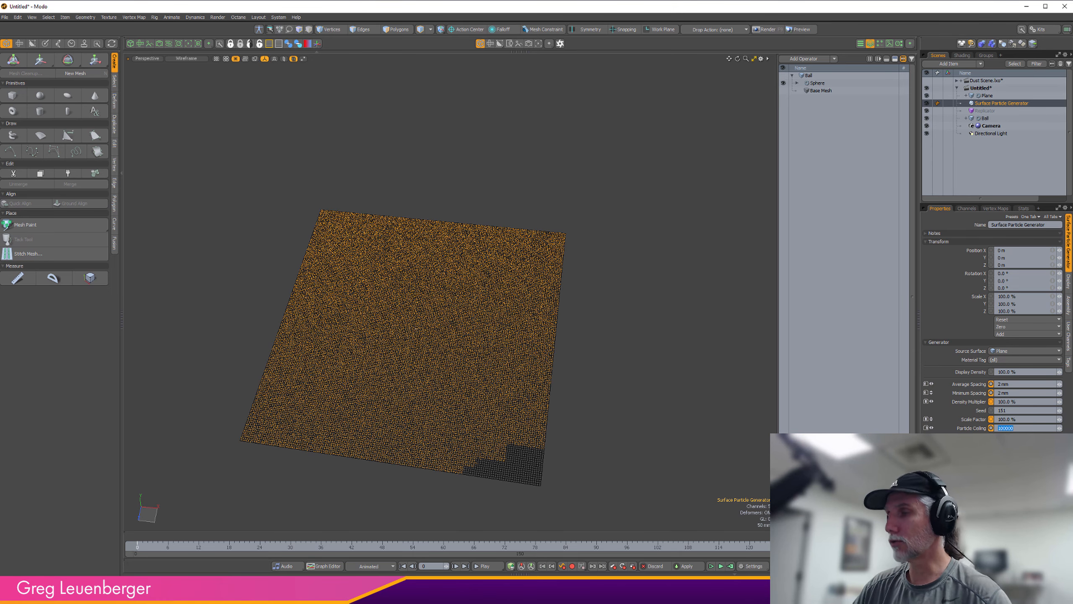
{"action": "type", "text": "15000"}
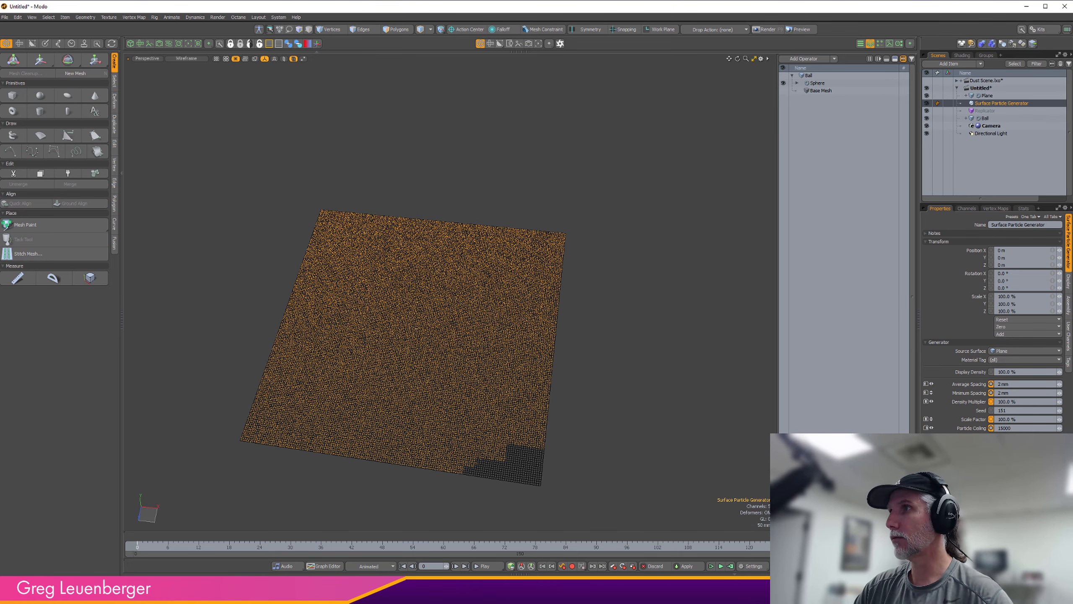
{"action": "type", "text": "0"}
{"action": "key", "text": "Return"}
{"action": "left_click_drag", "start_coordinate": [528, 334], "coordinate": [471, 264], "text": "alt"}
{"action": "scroll", "coordinate": [548, 323], "scroll_direction": "up", "scroll_amount": 5}
{"action": "scroll", "coordinate": [474, 338], "scroll_direction": "down", "scroll_amount": 4}
- Set the Replicator's point source to Surface Particle Generator and its prototype to Ball
{"action": "left_click", "coordinate": [984, 110]}
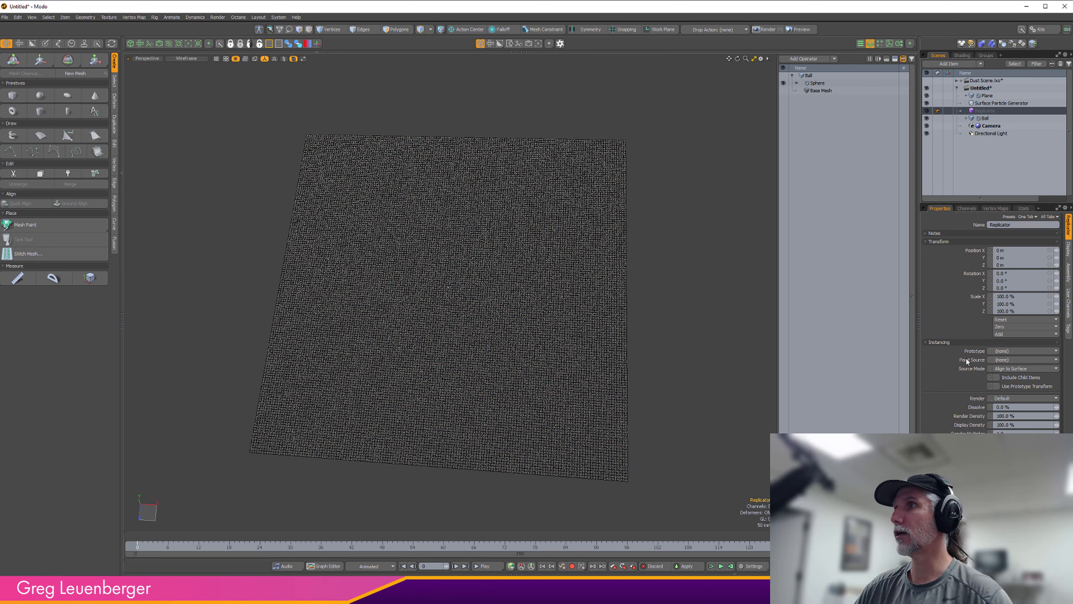
{"action": "left_click", "coordinate": [1011, 361]}
{"action": "left_click", "coordinate": [1004, 384]}
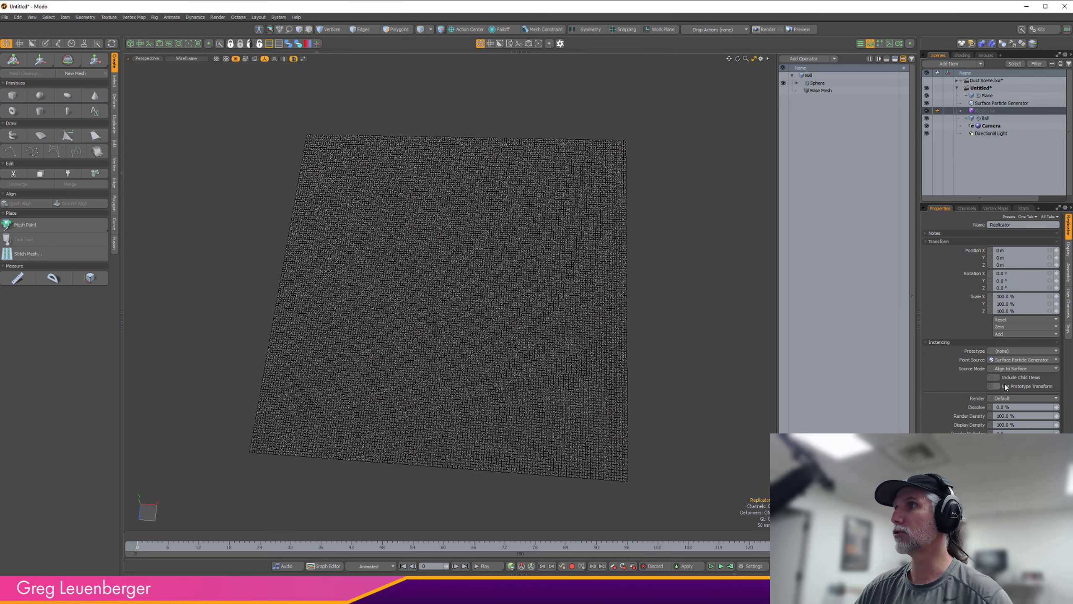
{"action": "left_click", "coordinate": [1005, 352]}
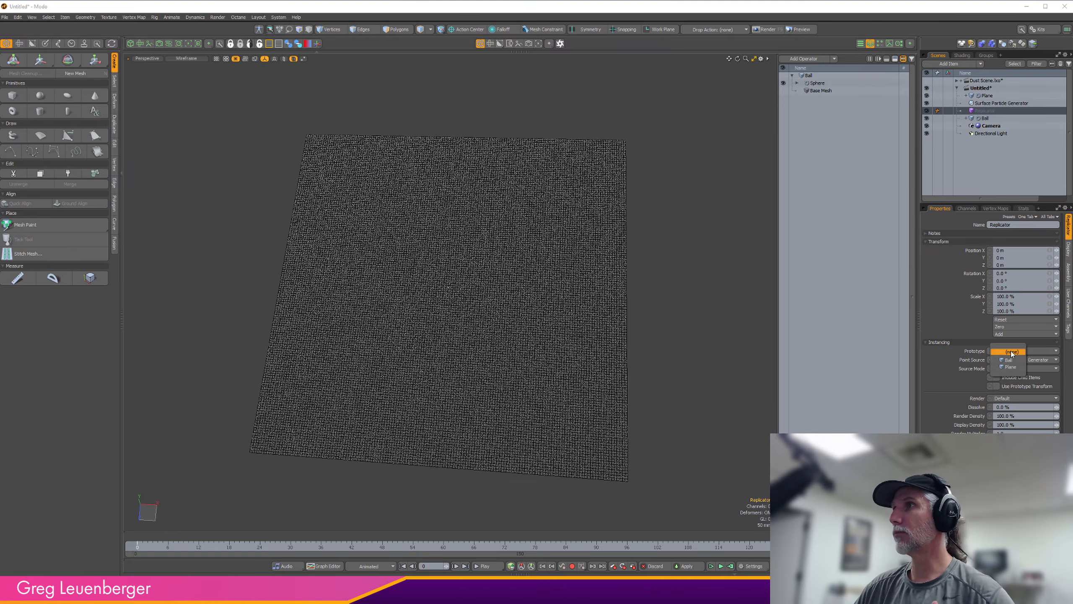
{"action": "left_click", "coordinate": [1008, 360]}
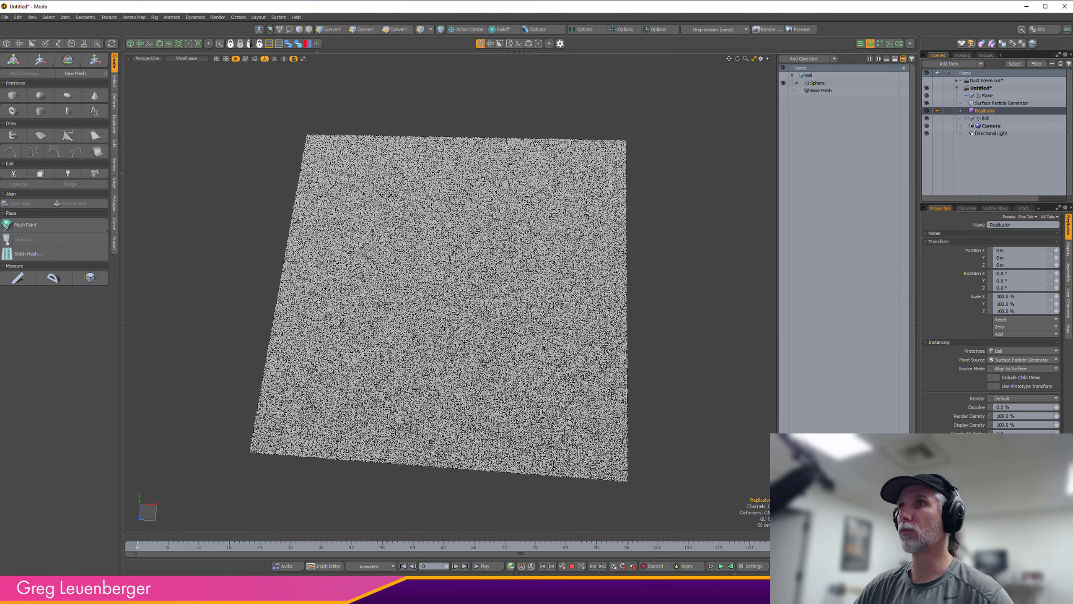
{"action": "left_click_drag", "start_coordinate": [423, 351], "coordinate": [433, 356], "text": "alt"}
{"action": "scroll", "coordinate": [435, 358], "scroll_direction": "up", "scroll_amount": 10}
{"action": "scroll", "coordinate": [511, 363], "scroll_direction": "down", "scroll_amount": 4}
{"action": "scroll", "coordinate": [510, 364], "scroll_direction": "down", "scroll_amount": 8}
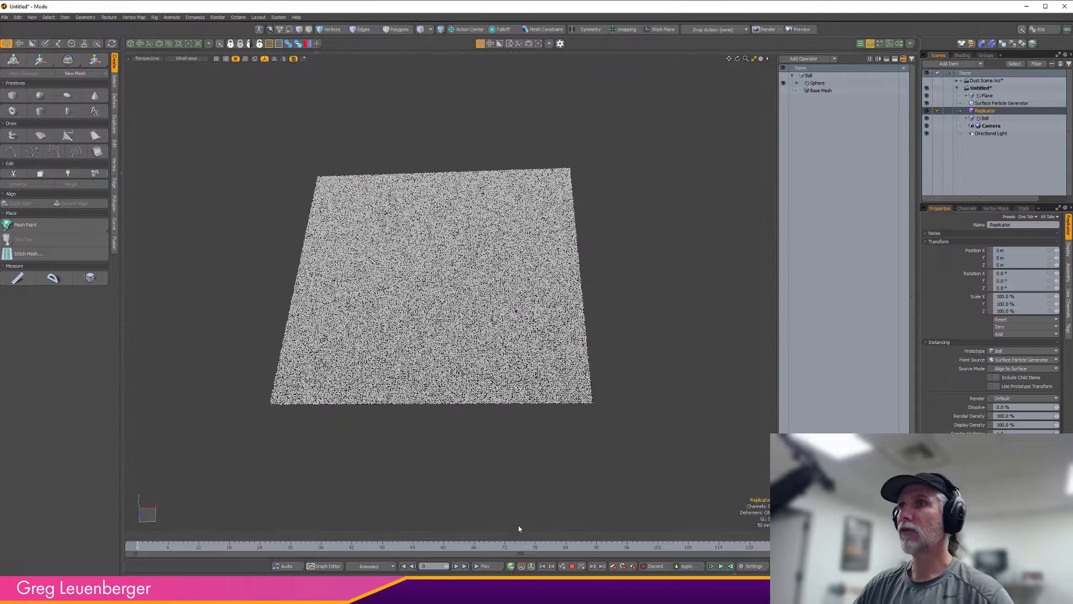
- Show the schematic and add the Plane, Surface Particle Generator, Replicator and Ball items to its workspace
{"action": "left_click", "coordinate": [871, 43]}
{"action": "left_click", "coordinate": [871, 43]}
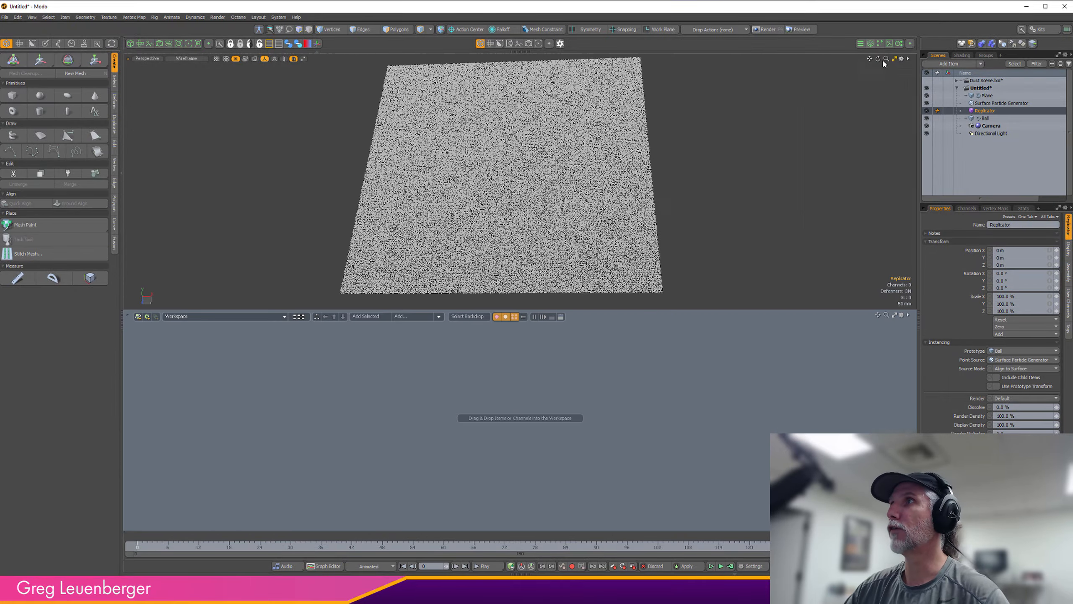
{"action": "left_click", "coordinate": [992, 103], "text": "ctrl"}
{"action": "left_click", "coordinate": [989, 97], "text": "ctrl"}
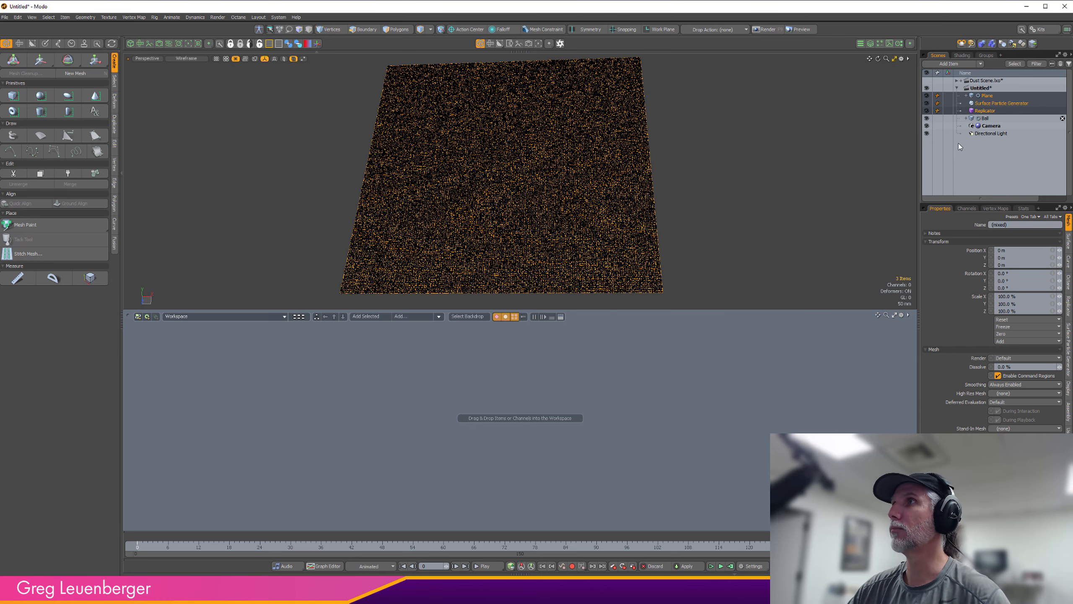
{"action": "left_click", "coordinate": [984, 118], "text": "ctrl"}
{"action": "left_click", "coordinate": [366, 316]}
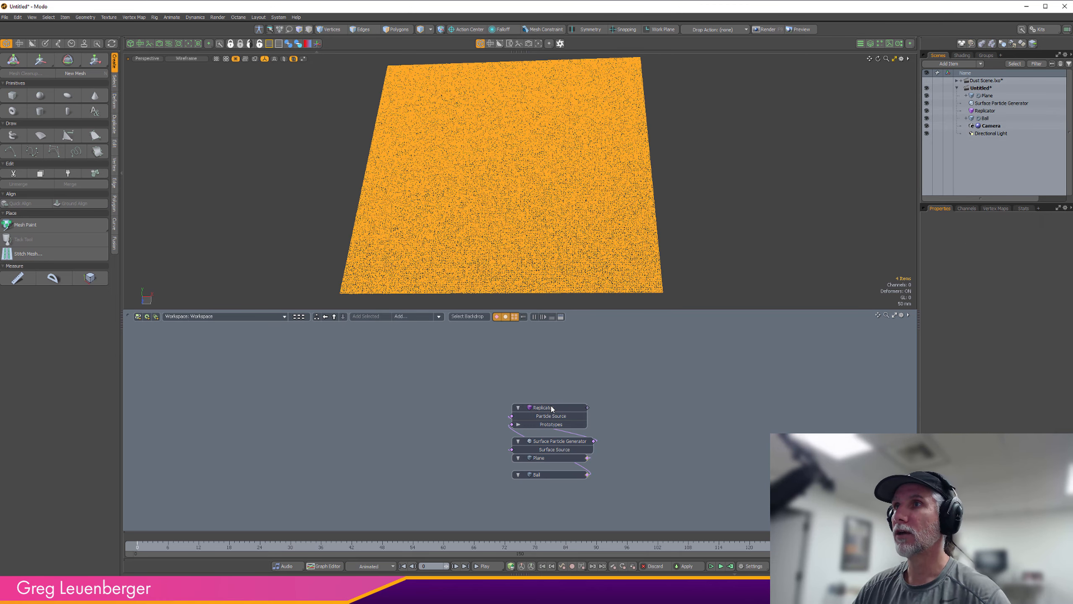
- Arrange the schematic nodes so Plane leads into Surface Particle Generator, with the Replicator placed after the generator and Ball
{"action": "left_click_drag", "start_coordinate": [552, 409], "coordinate": [693, 441]}
{"action": "left_click_drag", "start_coordinate": [558, 441], "coordinate": [575, 415]}
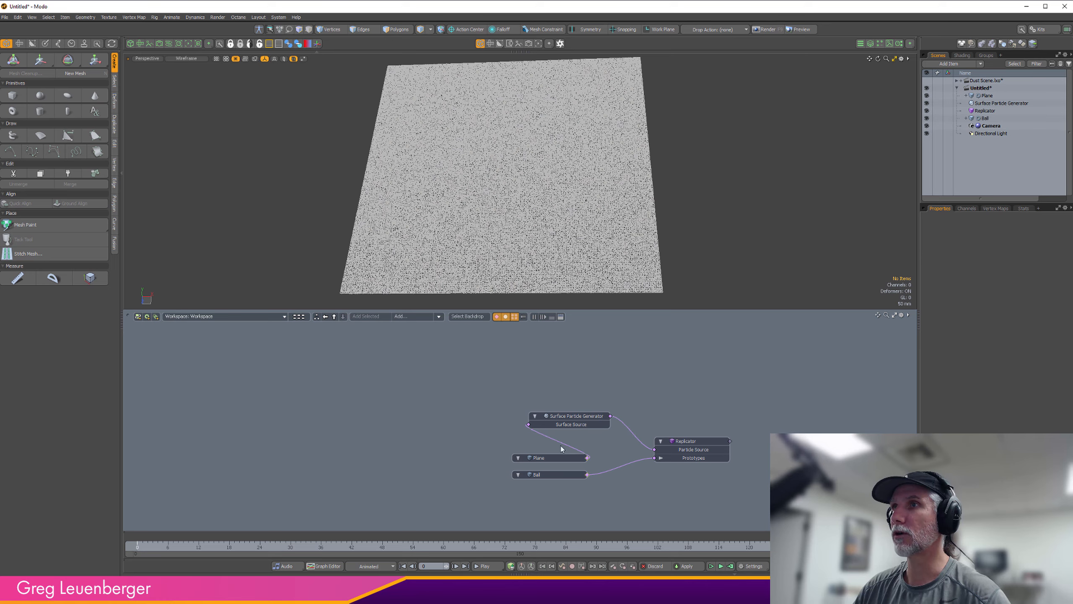
{"action": "left_click_drag", "start_coordinate": [557, 461], "coordinate": [448, 429]}
{"action": "left_click", "coordinate": [452, 425]}
{"action": "scroll", "coordinate": [494, 414], "scroll_direction": "up", "scroll_amount": 3}
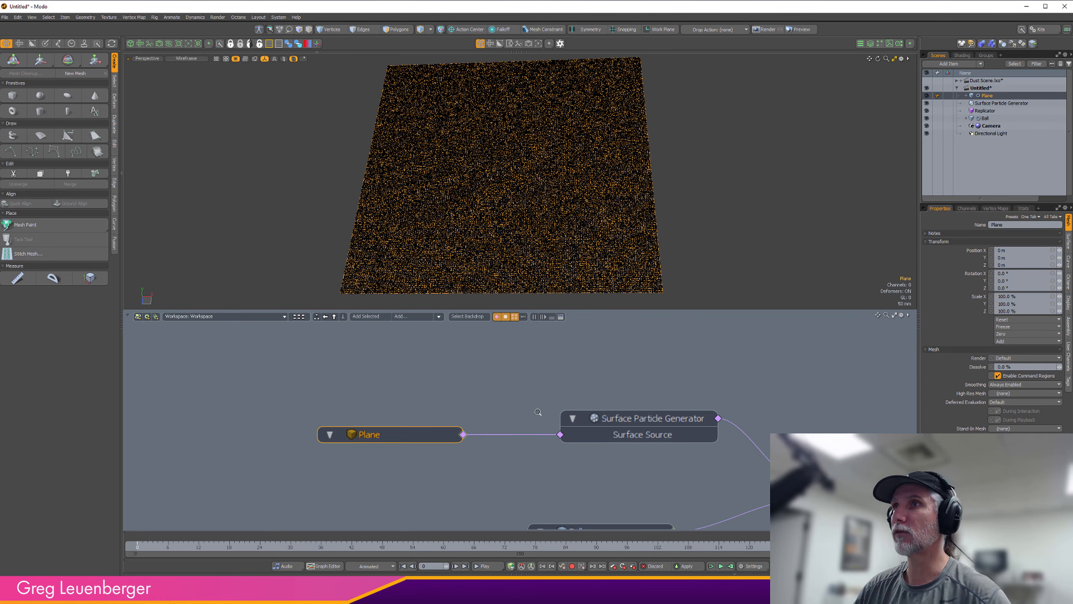
- Examine how the Plane, Surface Particle Generator, Ball and Replicator nodes connect, and the replicated balls in the viewport
{"action": "left_click_drag", "start_coordinate": [539, 413], "coordinate": [455, 430], "text": "alt"}
{"action": "left_click", "coordinate": [554, 435]}
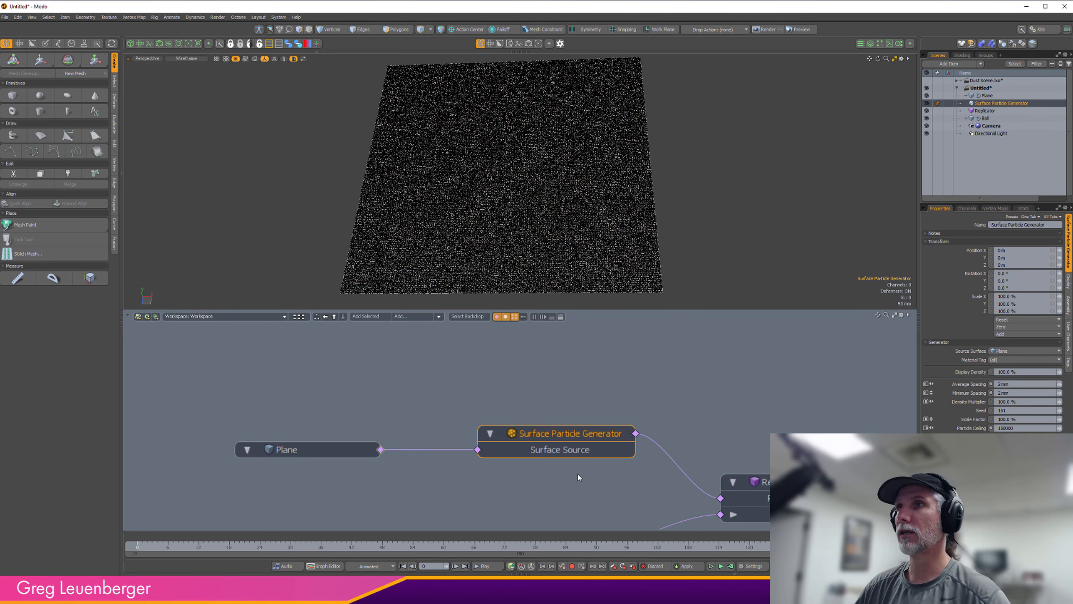
{"action": "left_click", "coordinate": [804, 501]}
{"action": "left_click_drag", "start_coordinate": [804, 501], "coordinate": [759, 433], "text": "alt"}
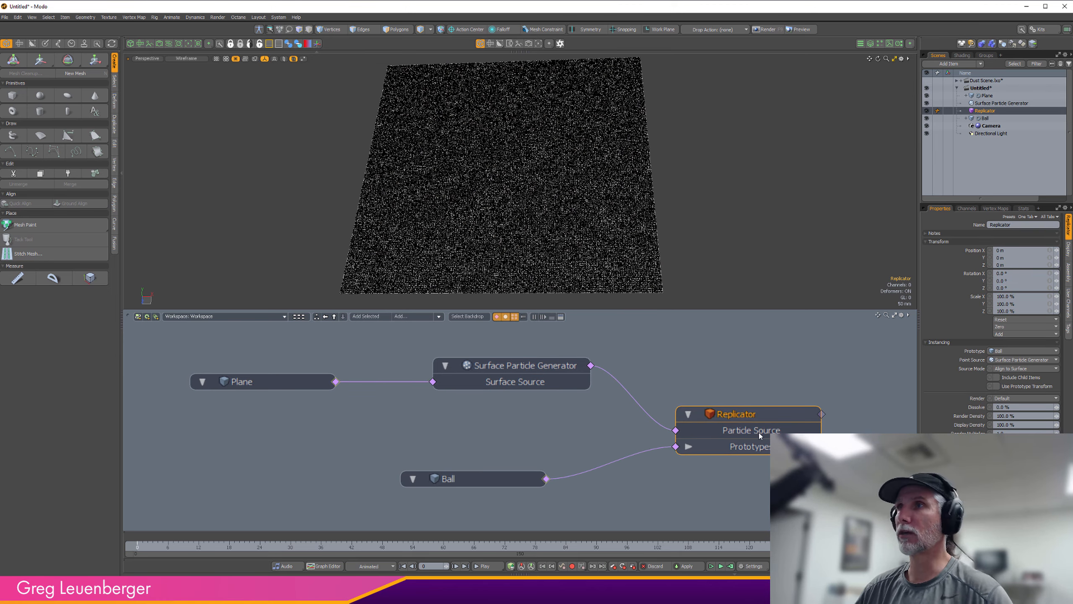
{"action": "left_click", "coordinate": [506, 475]}
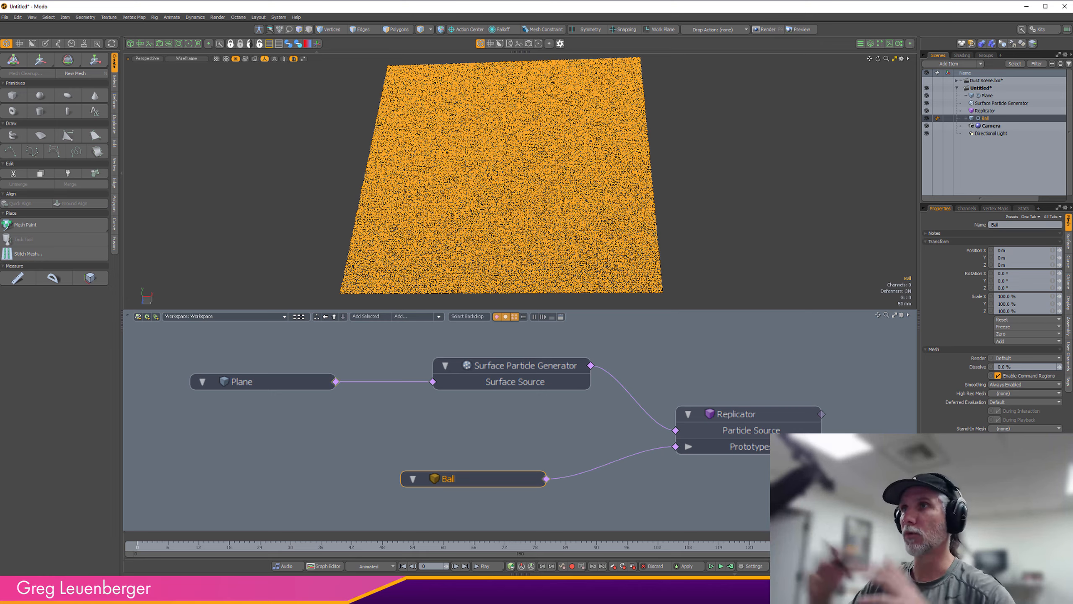
{"action": "left_click", "coordinate": [703, 237]}
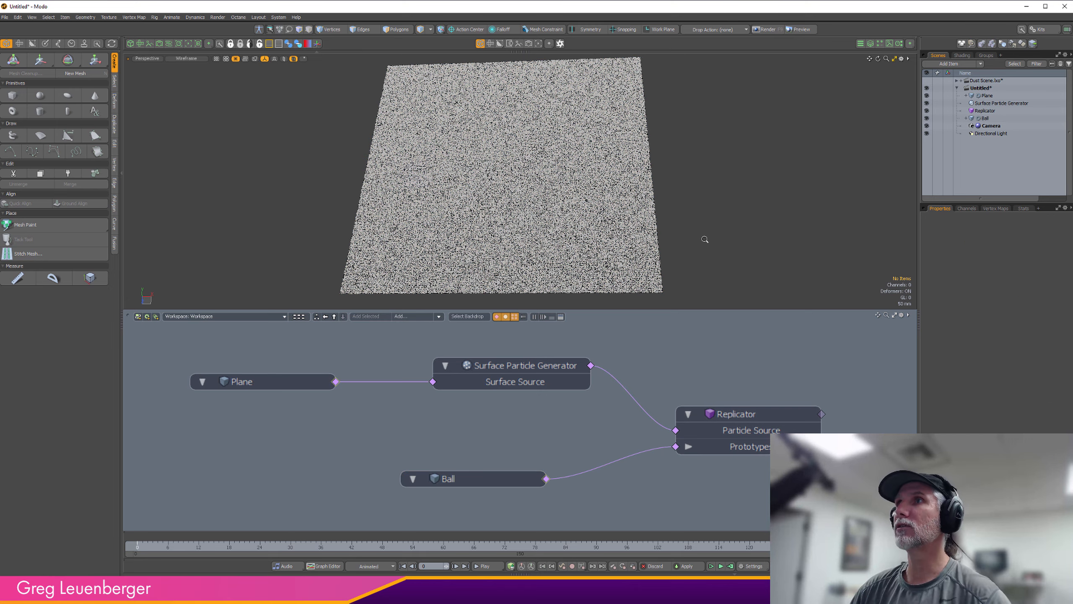
{"action": "scroll", "coordinate": [703, 238], "scroll_direction": "down", "scroll_amount": 3}
{"action": "left_click_drag", "start_coordinate": [698, 260], "coordinate": [694, 265], "text": "alt"}
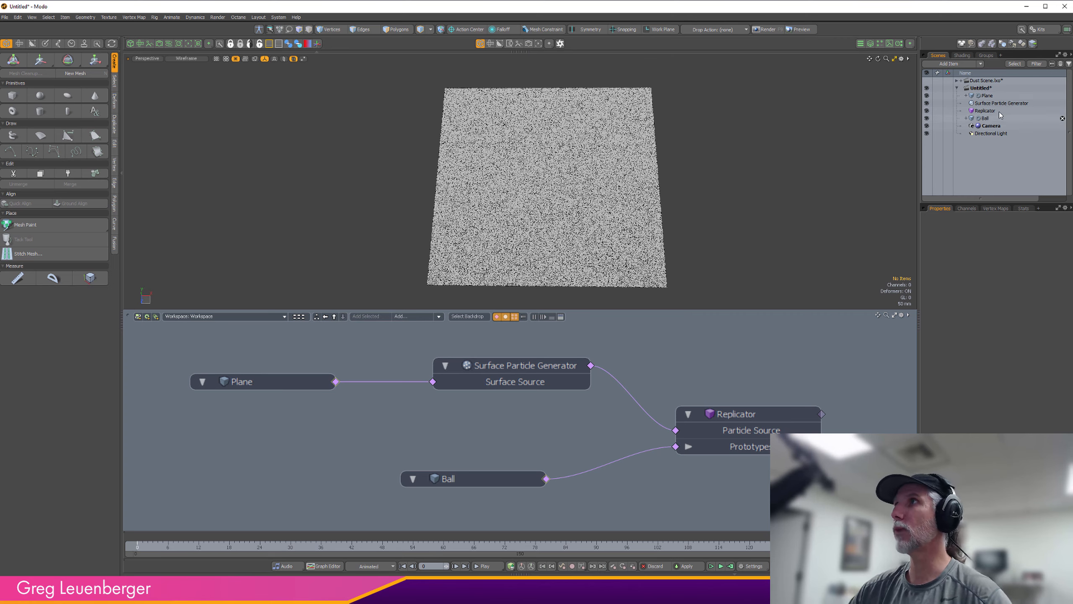
- Show the mesh operations list and add a Set Weight operation to the Plane mesh
{"action": "left_click", "coordinate": [871, 44]}
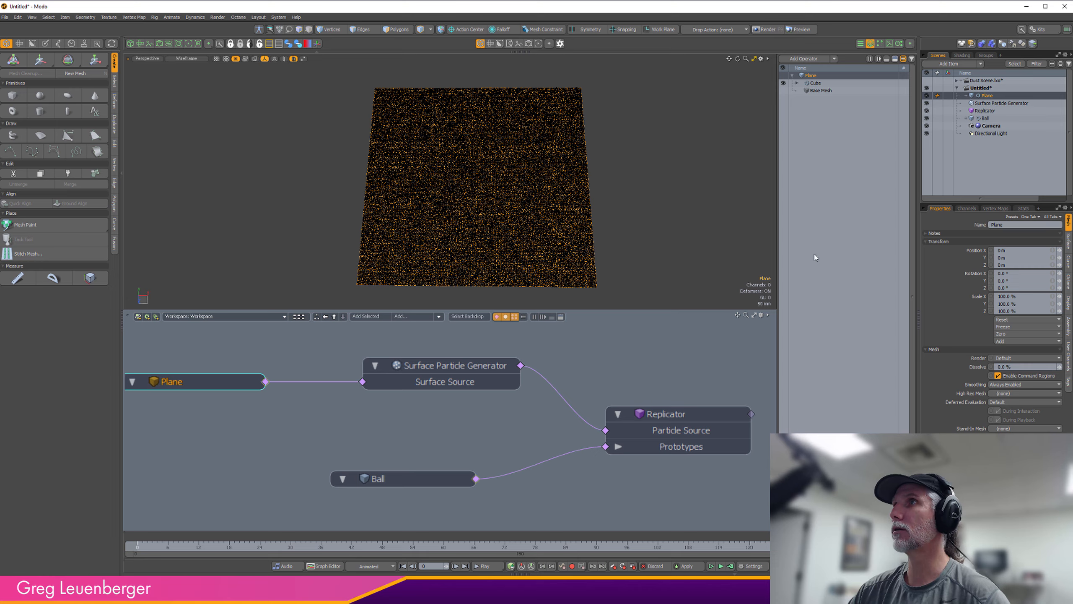
{"action": "left_click_drag", "start_coordinate": [664, 180], "coordinate": [646, 178], "text": "alt+shift"}
{"action": "left_click_drag", "start_coordinate": [672, 175], "coordinate": [657, 175], "text": "alt+shift"}
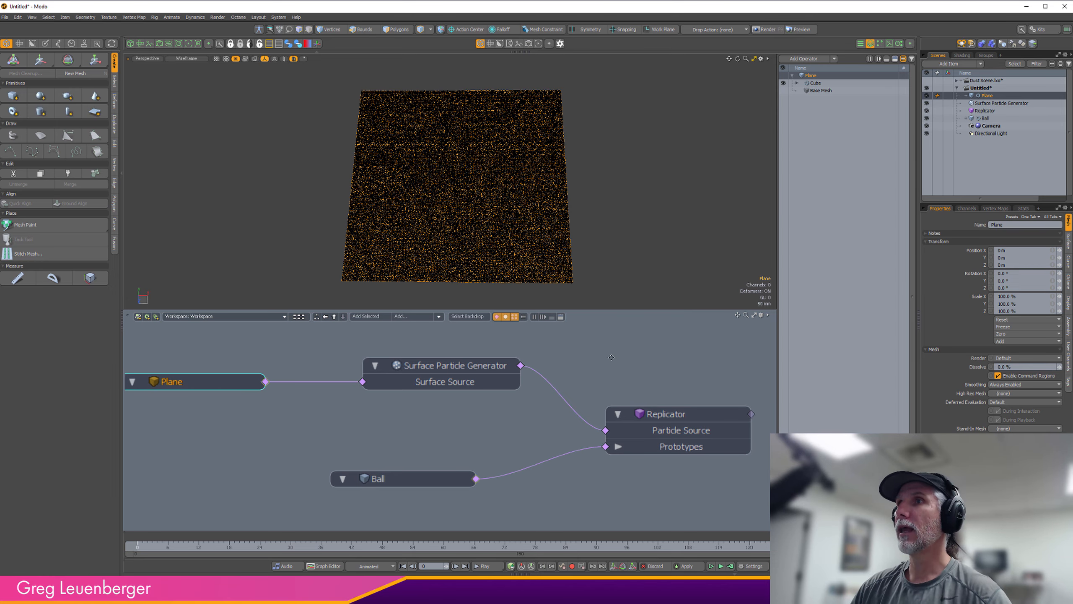
{"action": "left_click_drag", "start_coordinate": [659, 364], "coordinate": [667, 396], "text": "alt"}
{"action": "left_click_drag", "start_coordinate": [667, 396], "coordinate": [636, 395], "text": "ctrl+alt"}
{"action": "left_click", "coordinate": [818, 58]}
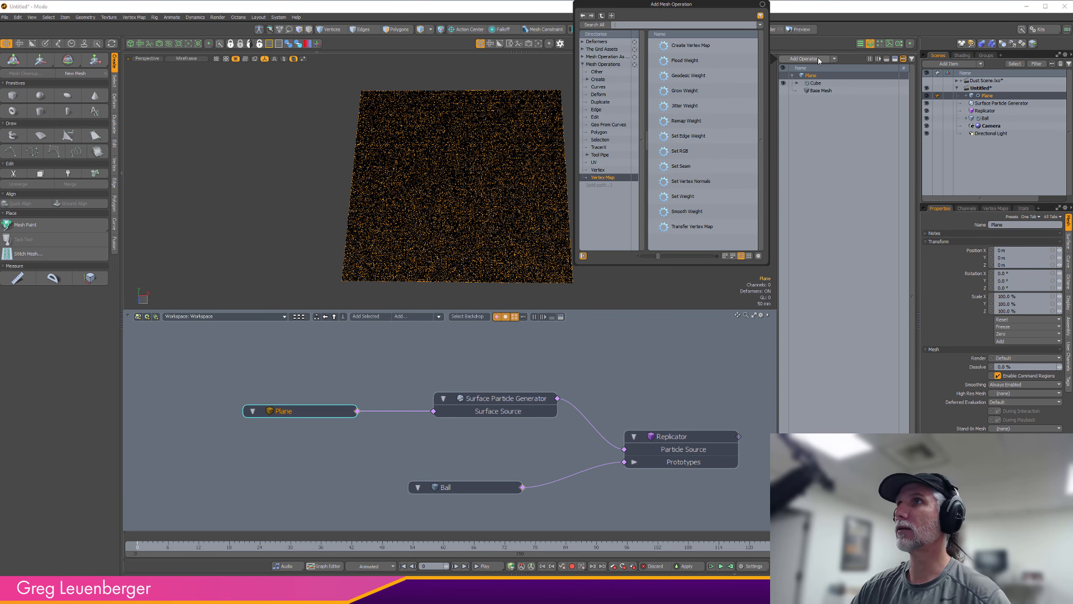
{"action": "type", "text": "setwe"}
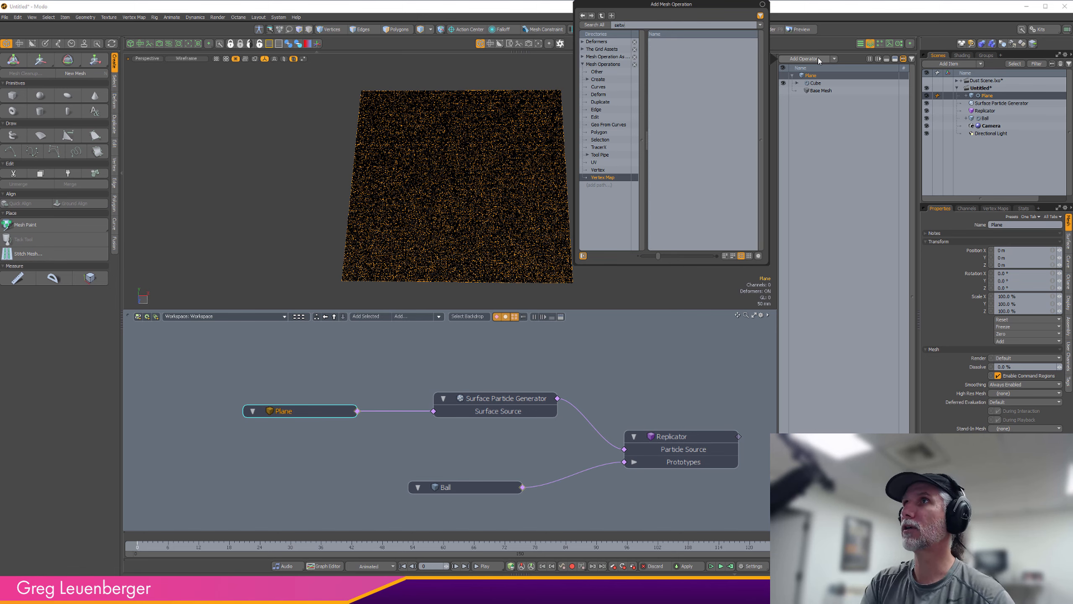
{"action": "key", "text": "BackSpace"}
{"action": "key", "text": "BackSpace"}
{"action": "type", "text": "we"}
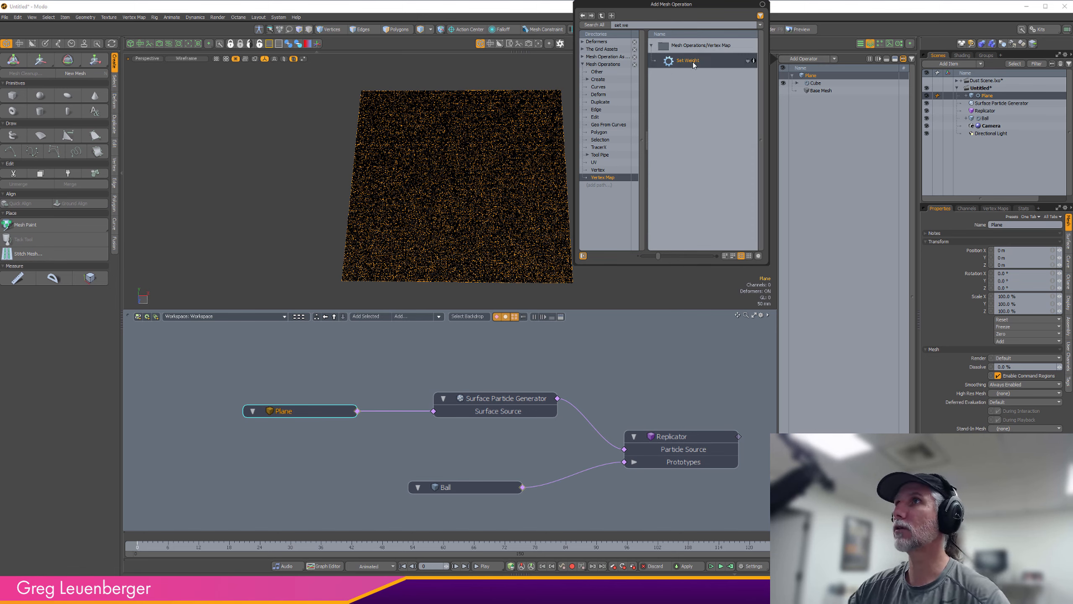
{"action": "double_click", "coordinate": [693, 61]}
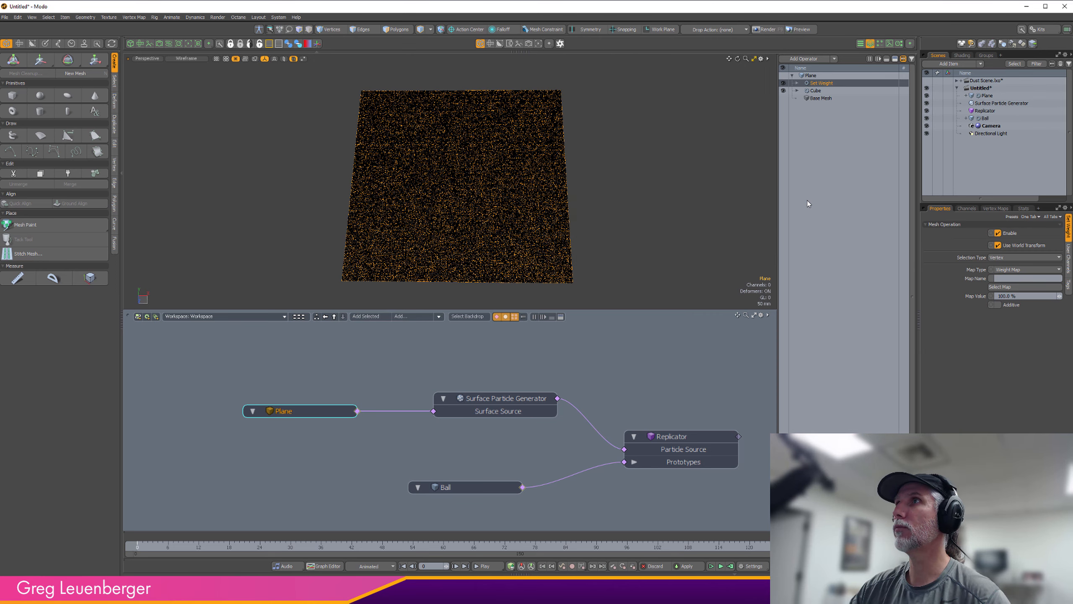
- Name the Set Weight operation's weight map Density and select that map
{"action": "left_click", "coordinate": [1018, 278]}
{"action": "type", "text": "De"}
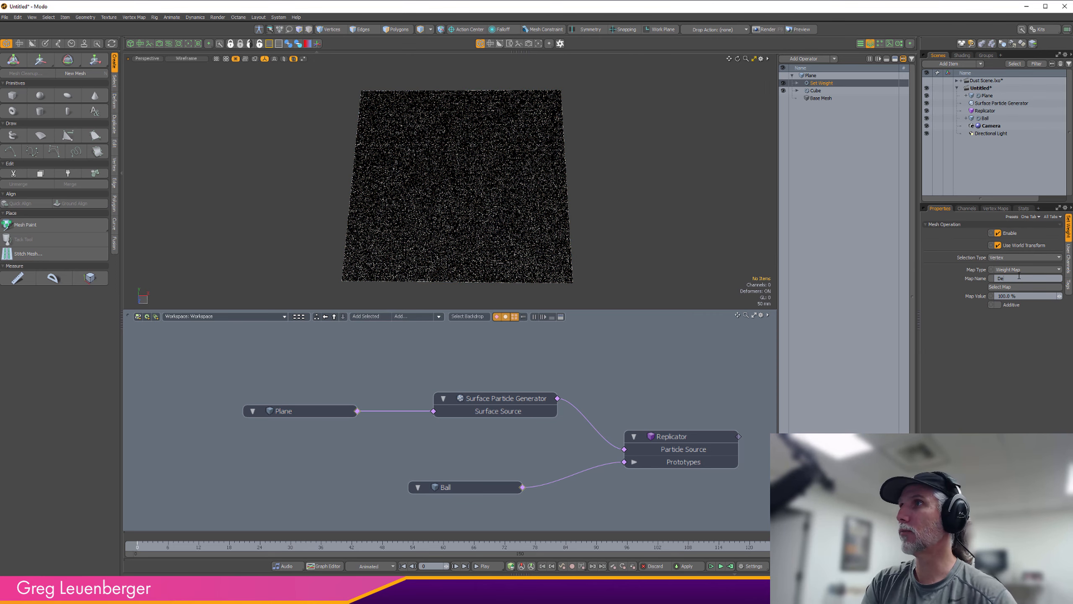
{"action": "type", "text": "nsity"}
{"action": "left_click", "coordinate": [1006, 287]}
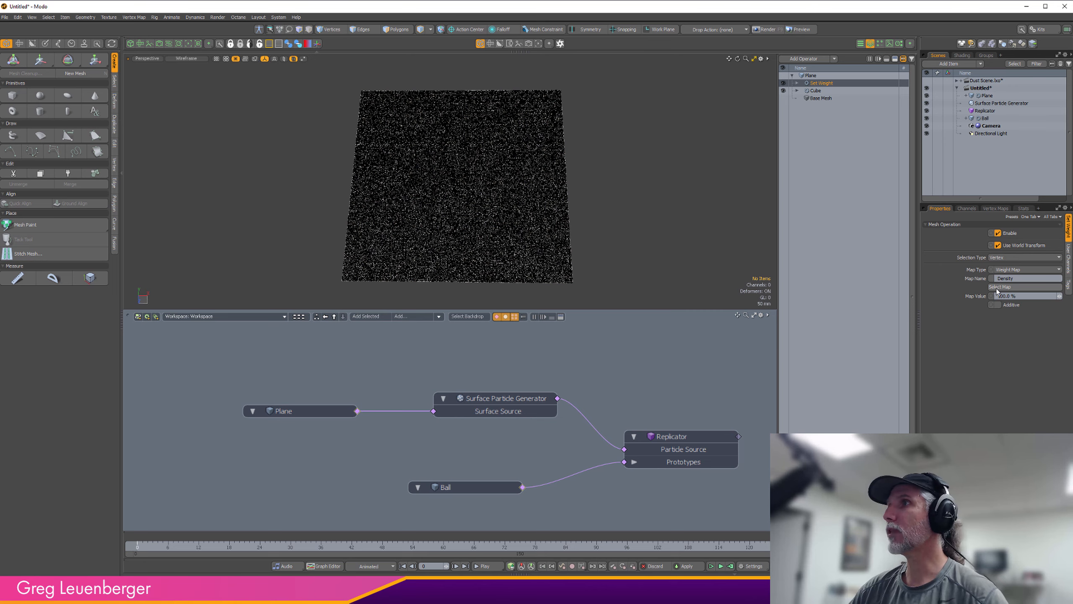
- Show the vertex maps list with Density chosen, select the Plane item and switch the viewport to Default shading
{"action": "left_click", "coordinate": [996, 209]}
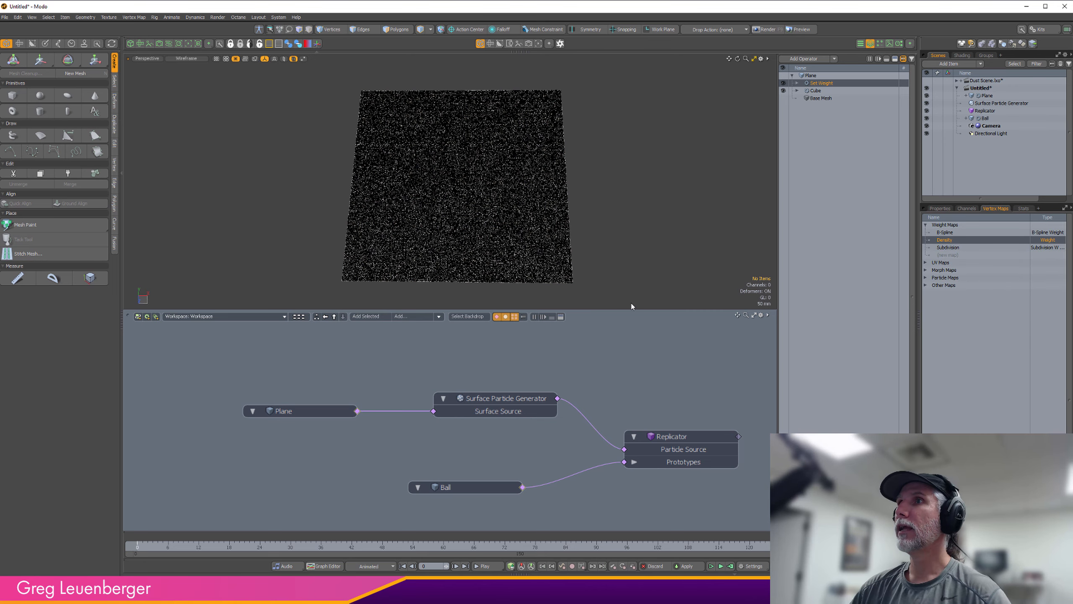
{"action": "left_click", "coordinate": [983, 97]}
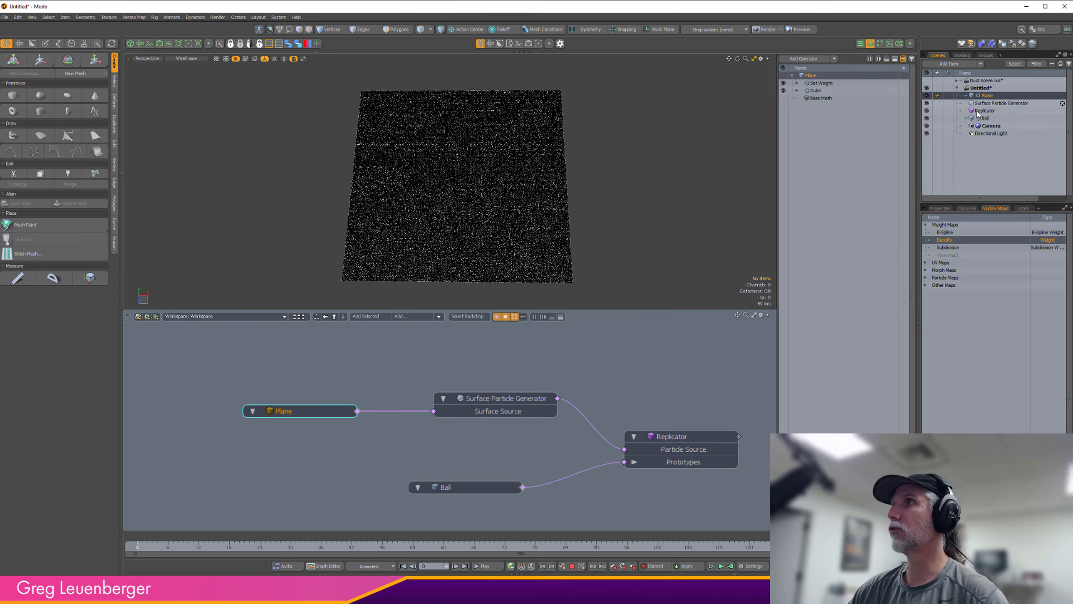
{"action": "key", "text": "ctrl+grave"}
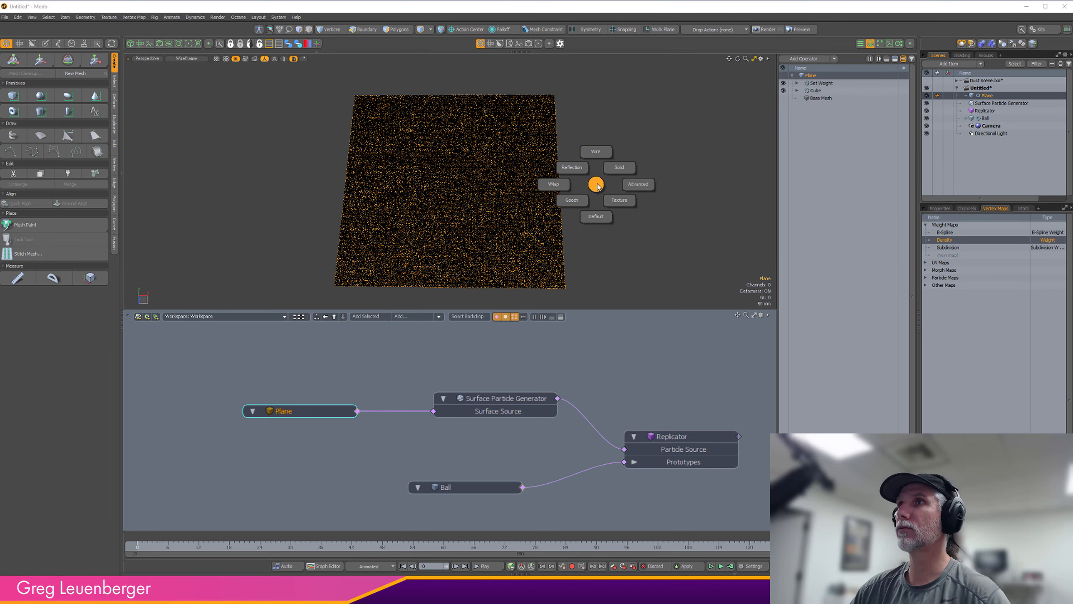
{"action": "left_click", "coordinate": [595, 257]}
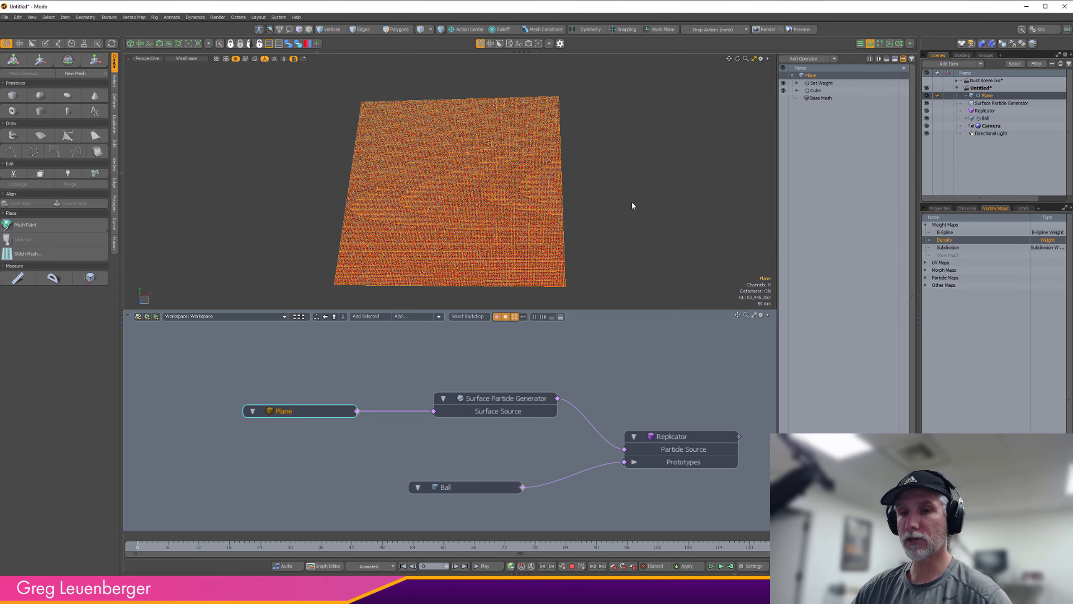
- Check the viewport's Show Weightmaps option for active meshes and hide the particle generator and Replicator so only the plane's weights show
{"action": "key", "text": "o"}
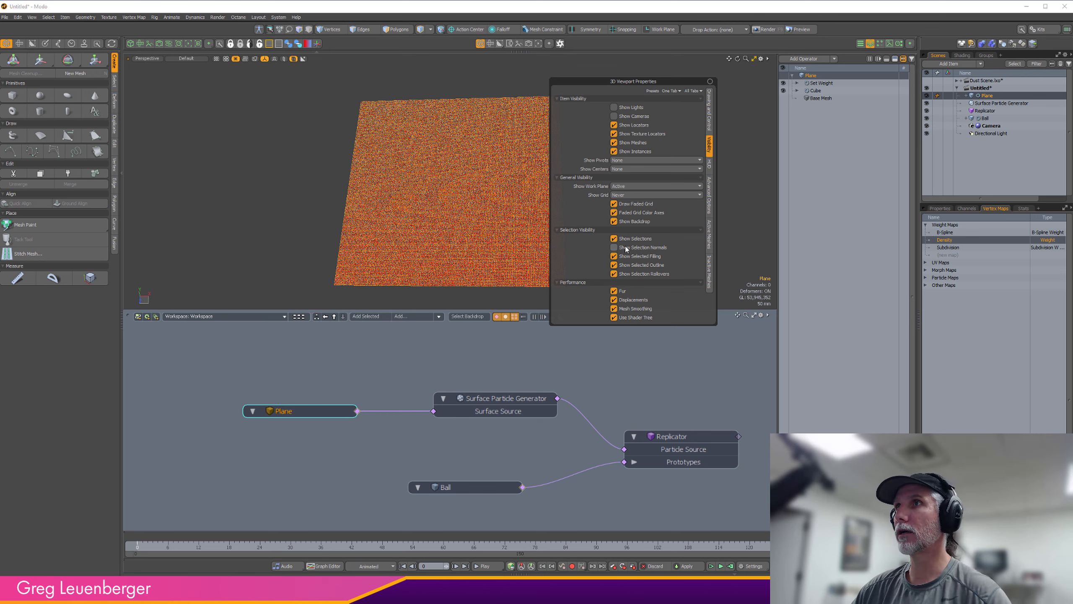
{"action": "left_click", "coordinate": [709, 230]}
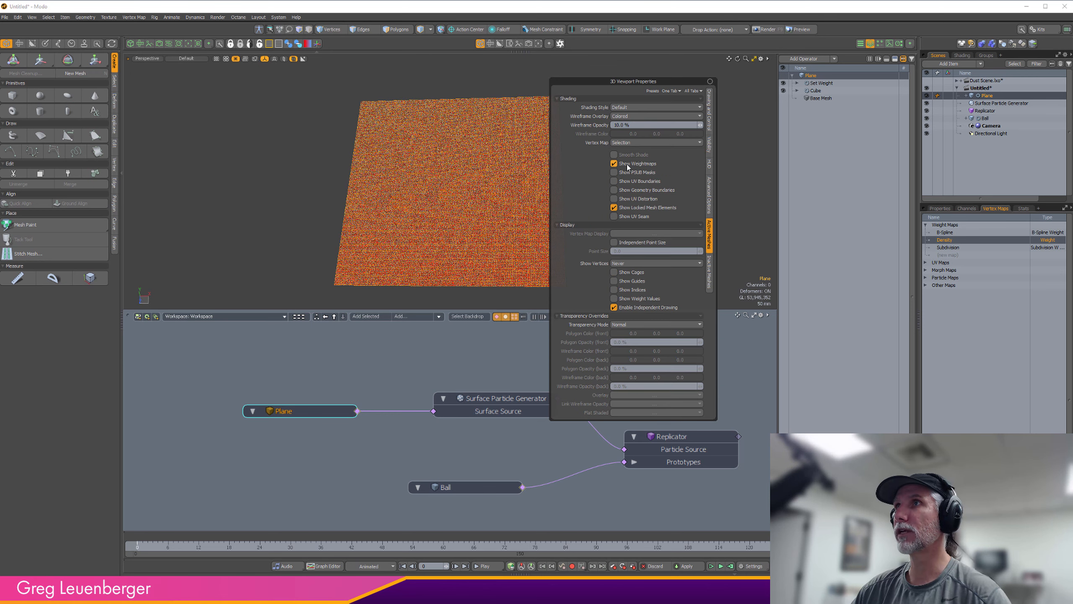
{"action": "left_click", "coordinate": [646, 164]}
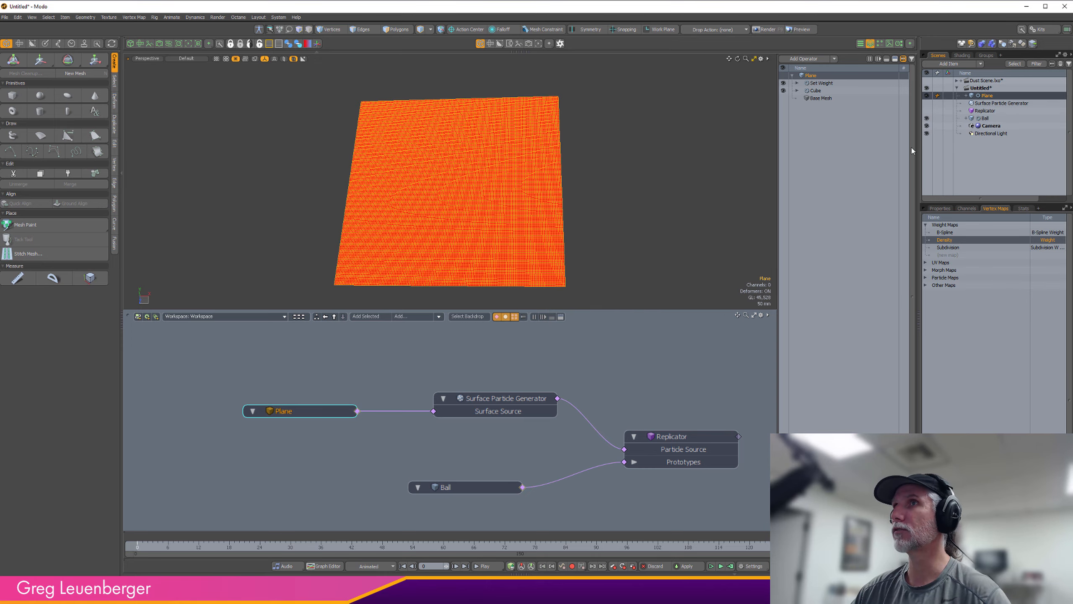
{"action": "left_click_drag", "start_coordinate": [608, 203], "coordinate": [552, 230], "text": "alt"}
{"action": "mouse_move", "coordinate": [551, 231]}
{"action": "left_mouse_down", "text": "ctrl+alt"}
{"action": "mouse_move", "coordinate": [663, 213]}
{"action": "mouse_move", "coordinate": [632, 212]}
{"action": "mouse_move", "coordinate": [670, 200]}
{"action": "left_mouse_up", "text": "ctrl+alt"}
- Add a Texture Falloff to the tool pipe of the Plane's Set Weight operation
{"action": "left_click", "coordinate": [798, 84]}
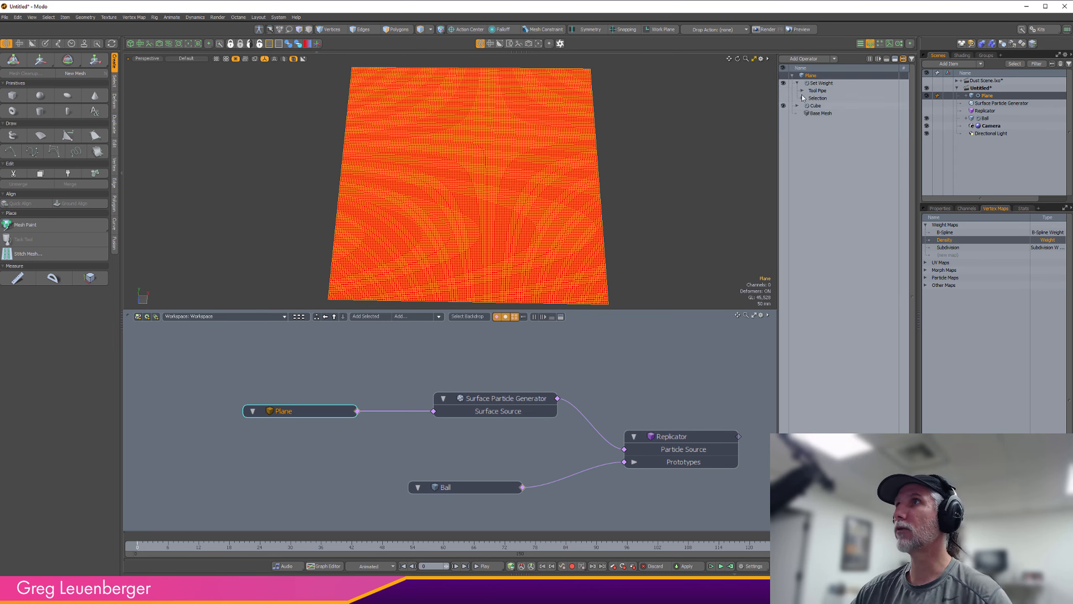
{"action": "left_click", "coordinate": [803, 92]}
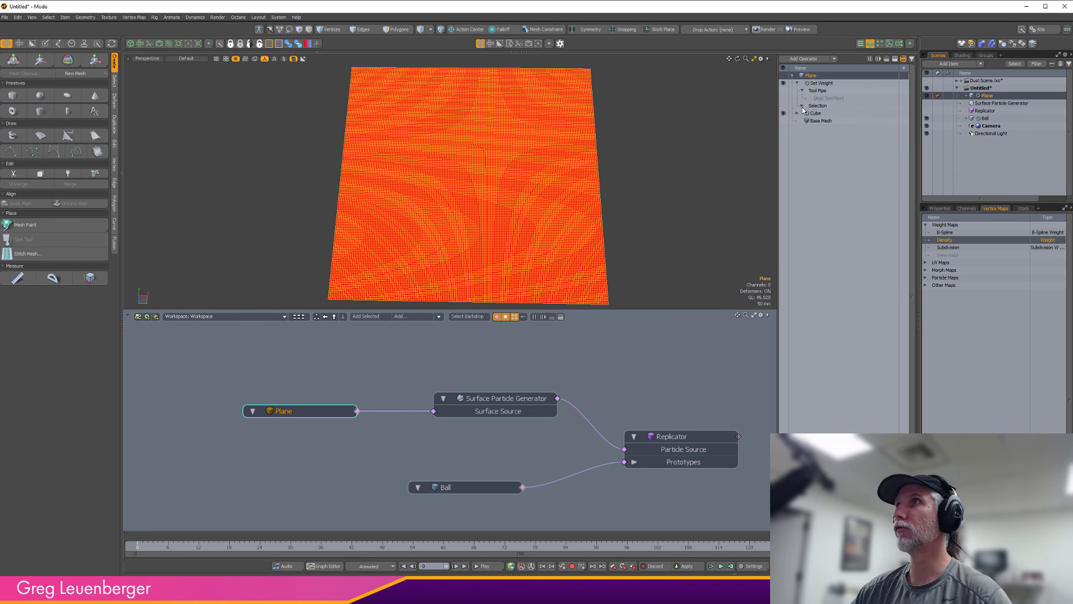
{"action": "left_click", "coordinate": [835, 98]}
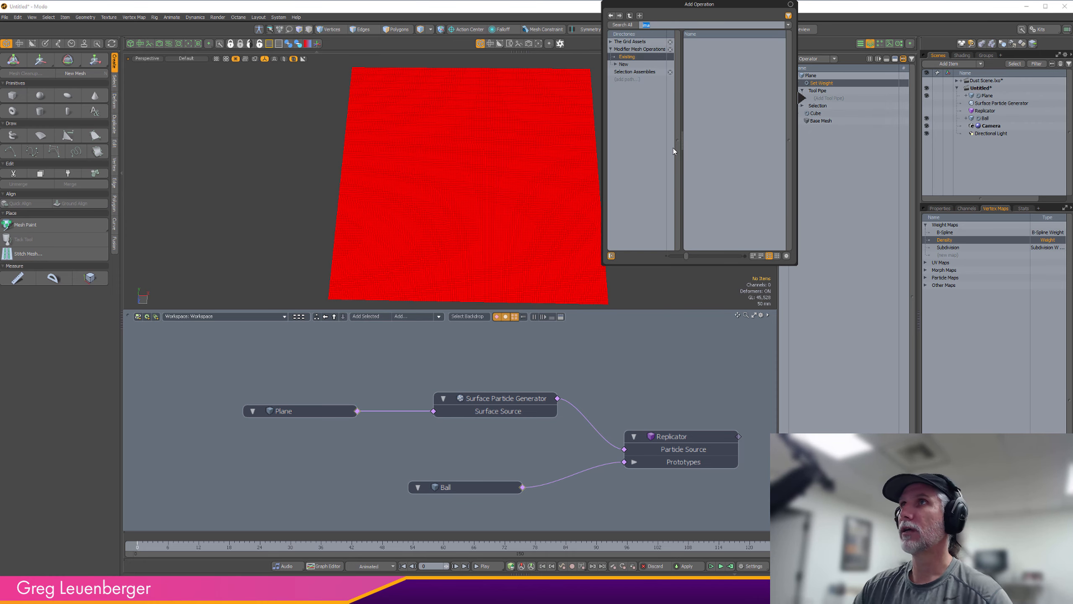
{"action": "type", "text": "image"}
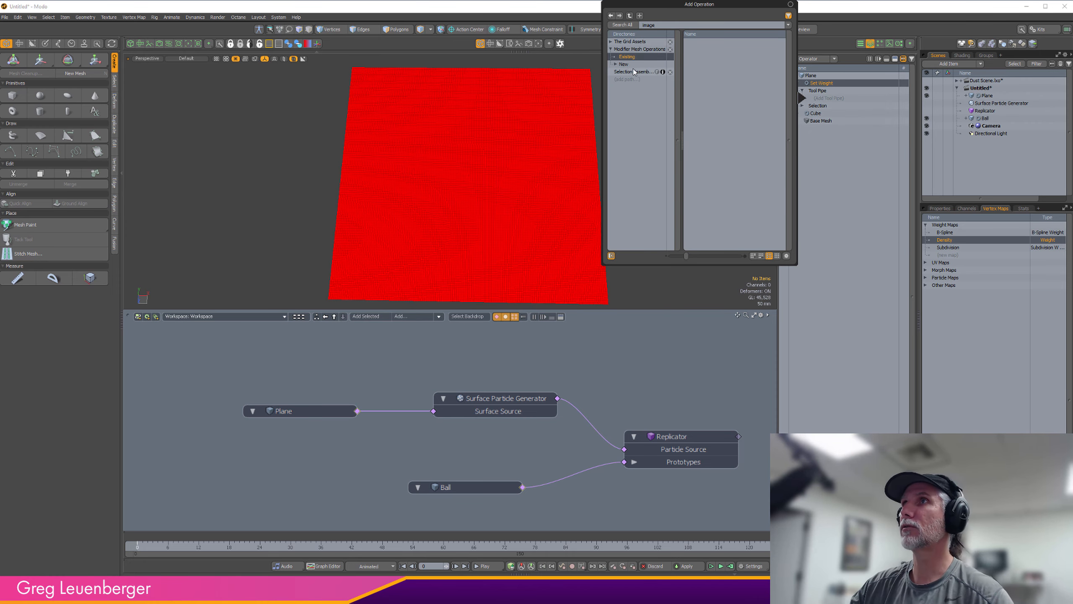
{"action": "left_click", "coordinate": [630, 65]}
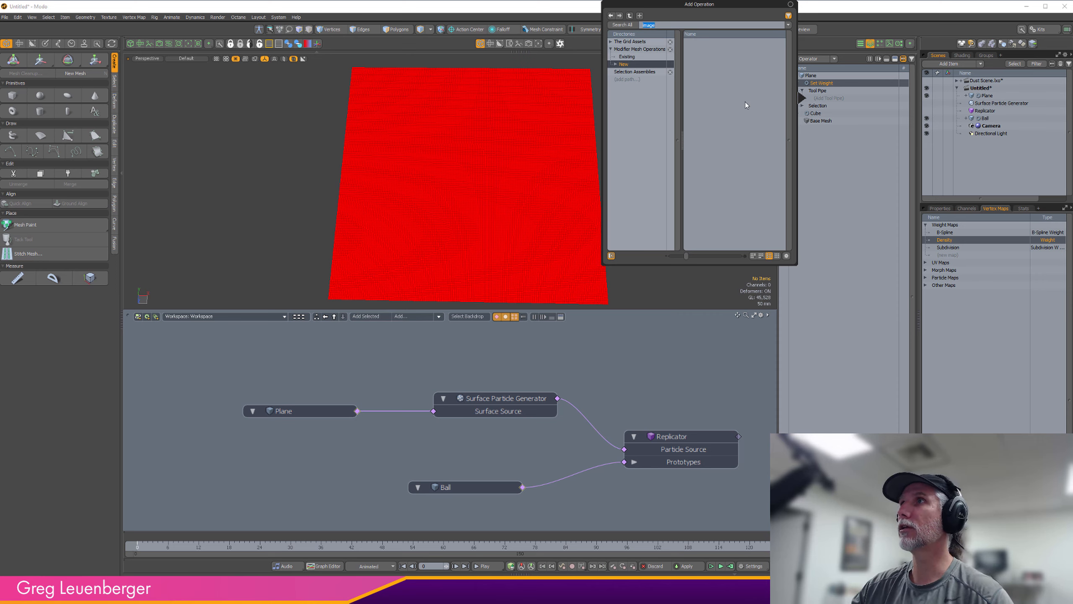
{"action": "type", "text": "fa"}
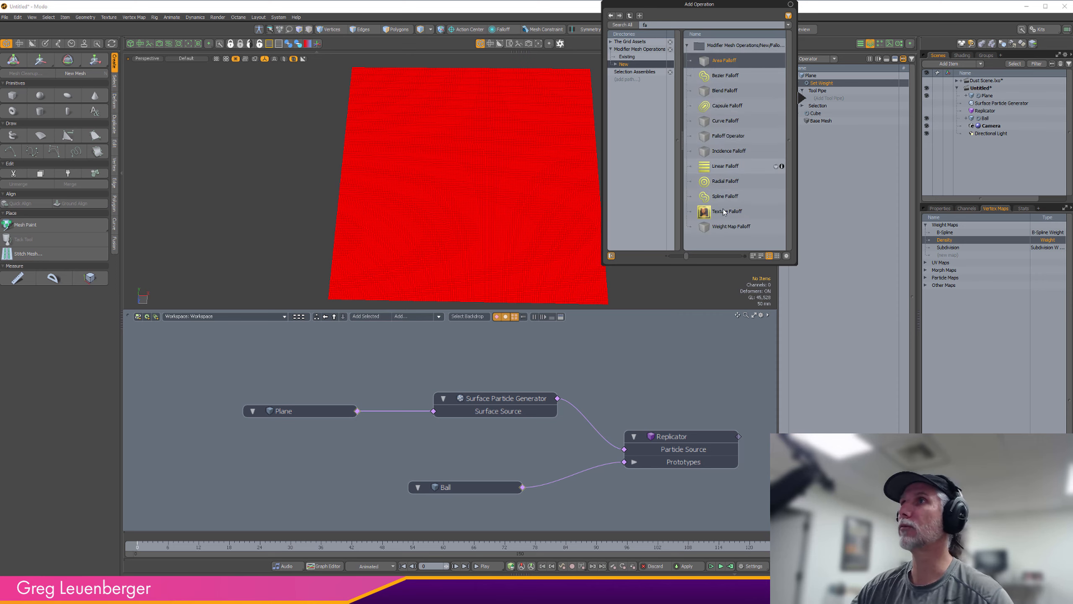
{"action": "double_click", "coordinate": [726, 211]}
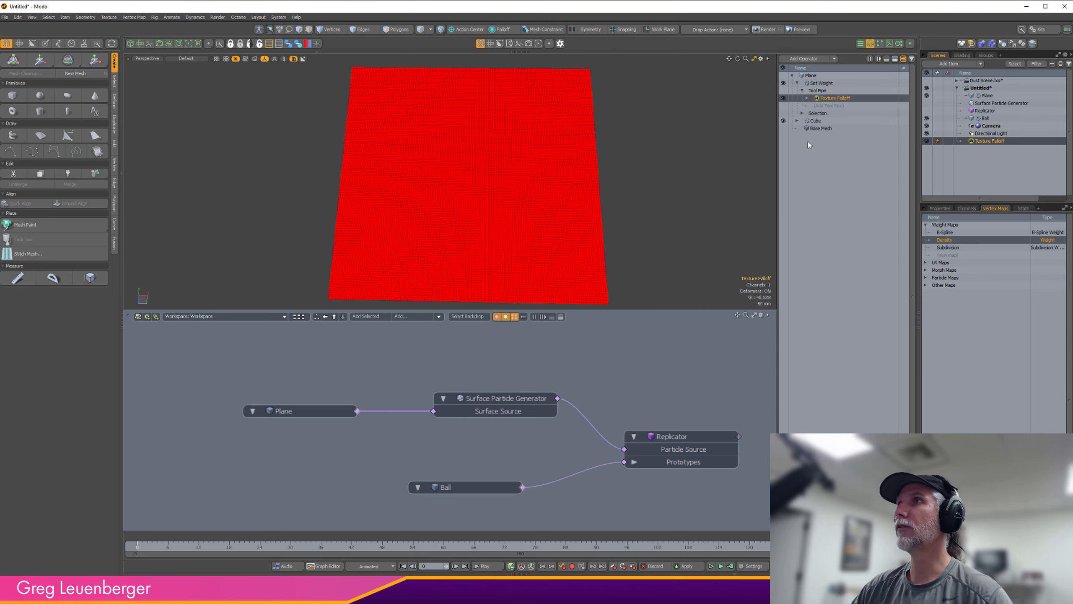
- Add an Image Map to the Texture Falloff's textures and set its projection axis to Y
{"action": "left_click", "coordinate": [807, 99]}
{"action": "left_click", "coordinate": [812, 113]}
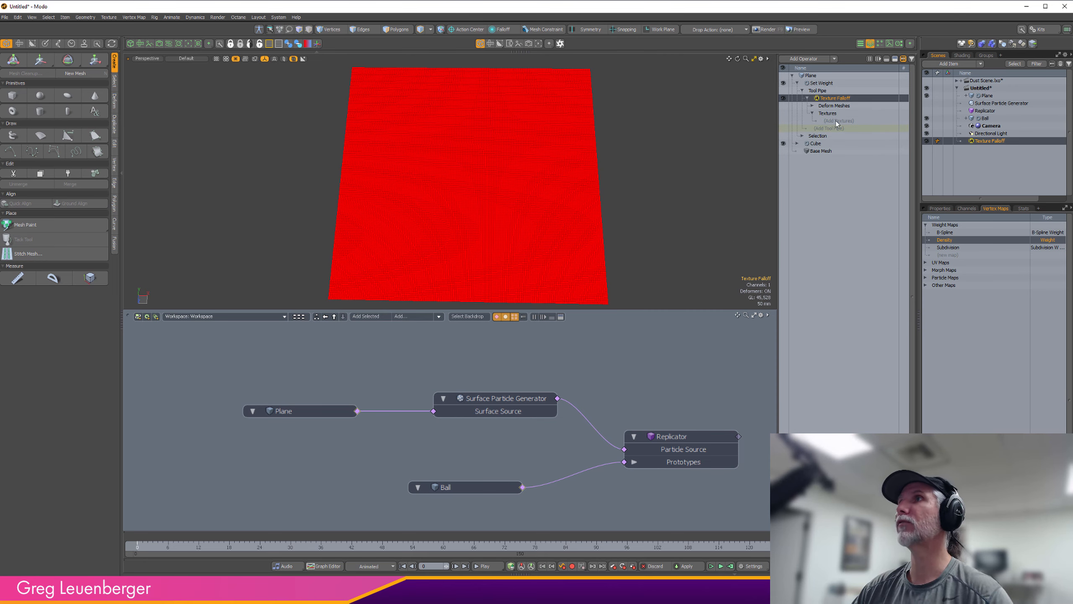
{"action": "left_click", "coordinate": [839, 121]}
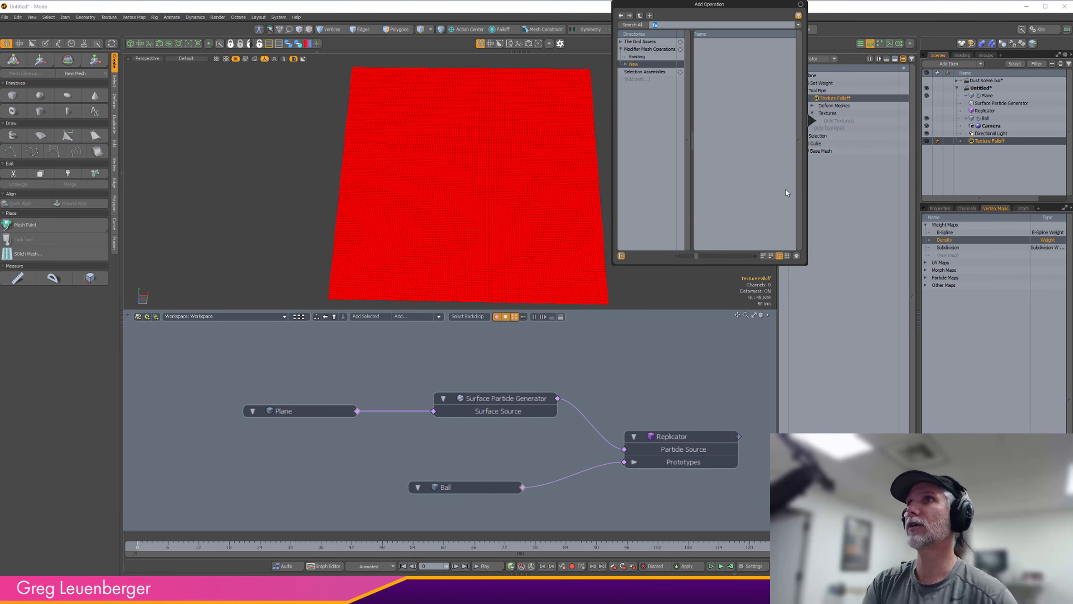
{"action": "type", "text": "image"}
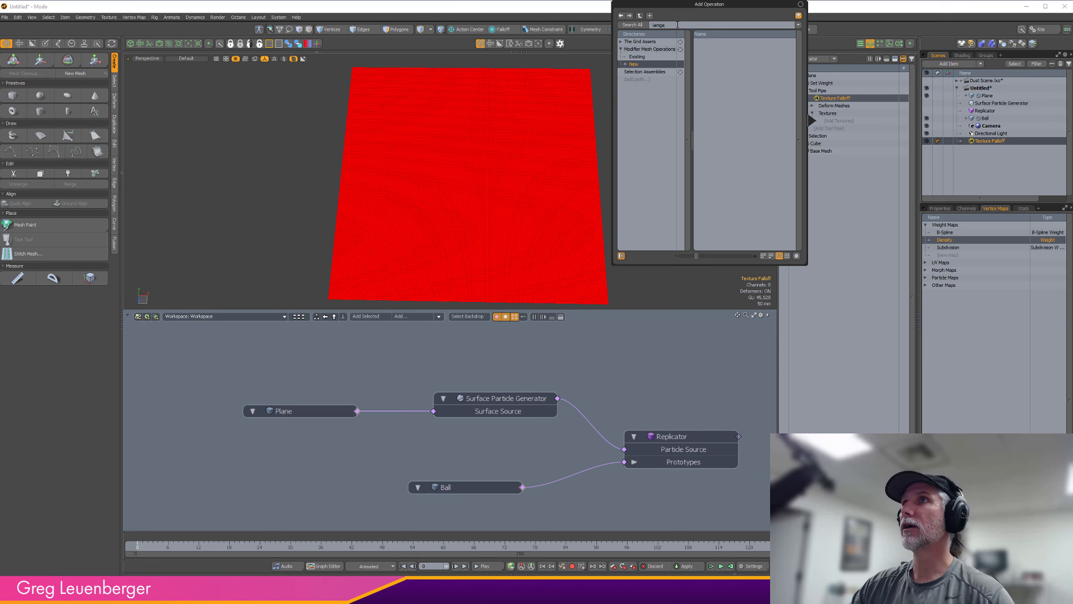
{"action": "left_click_drag", "start_coordinate": [676, 25], "coordinate": [516, 38]}
{"action": "type", "text": "imag"}
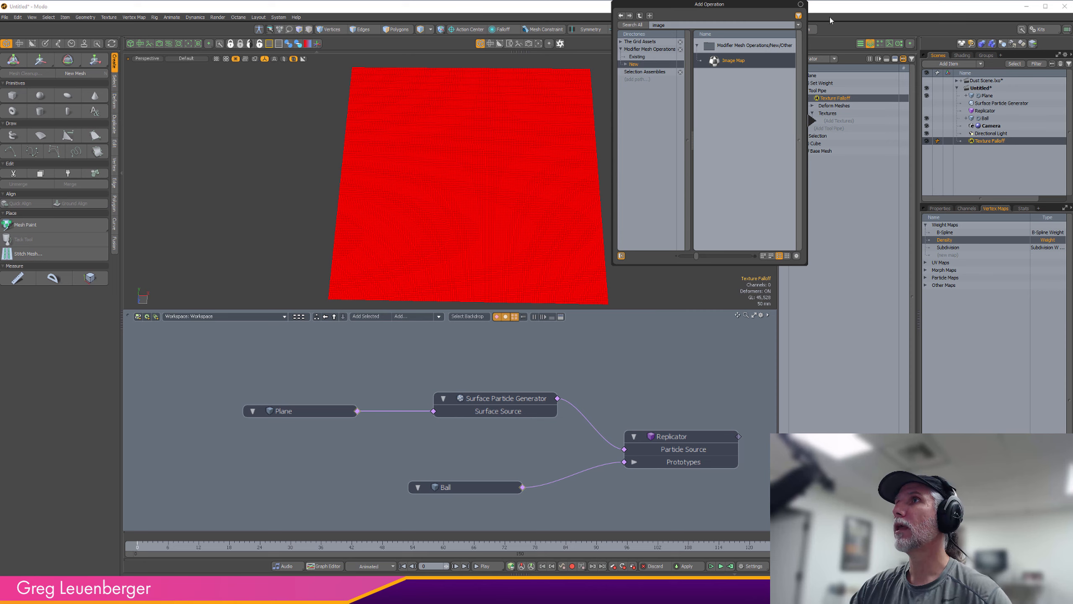
{"action": "double_click", "coordinate": [734, 61]}
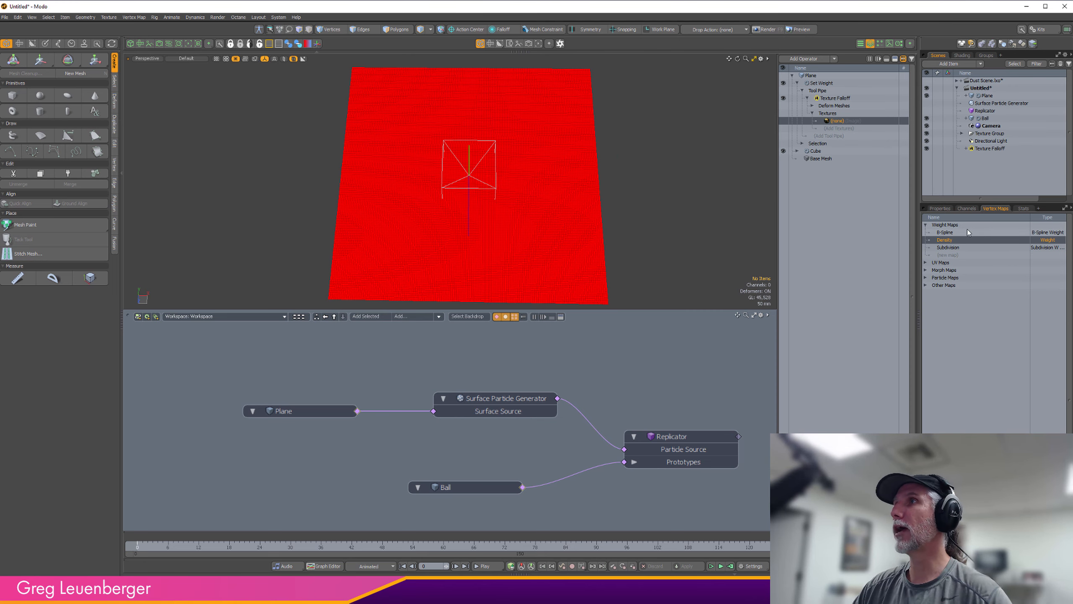
{"action": "left_click", "coordinate": [940, 208]}
{"action": "left_click", "coordinate": [1028, 303]}
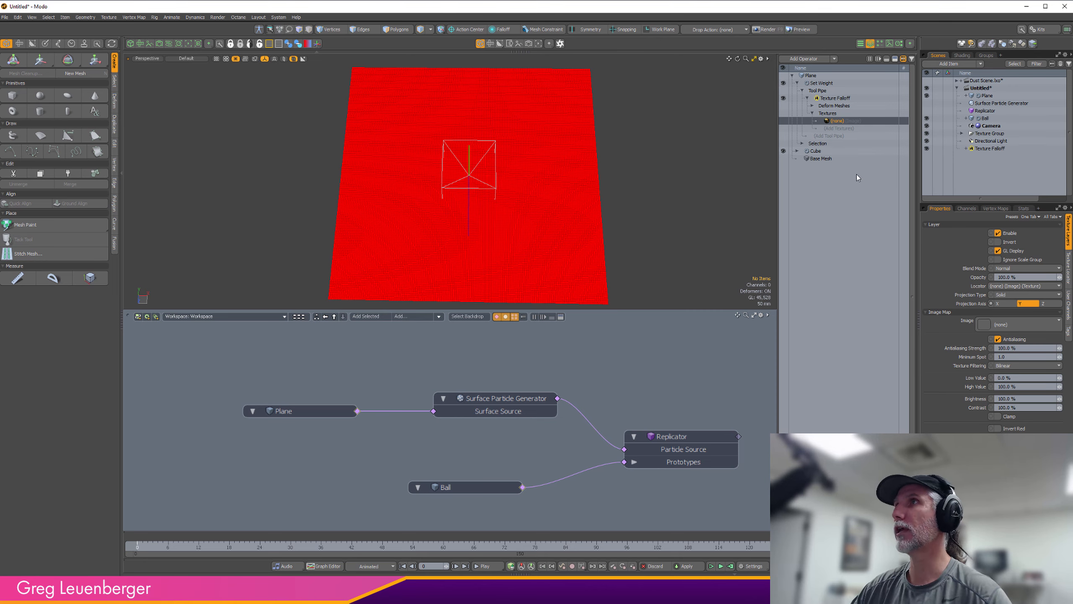
- Load the roughimp_90 image from the Imperfections presets and show it in the scene's clip list
{"action": "left_click", "coordinate": [880, 43]}
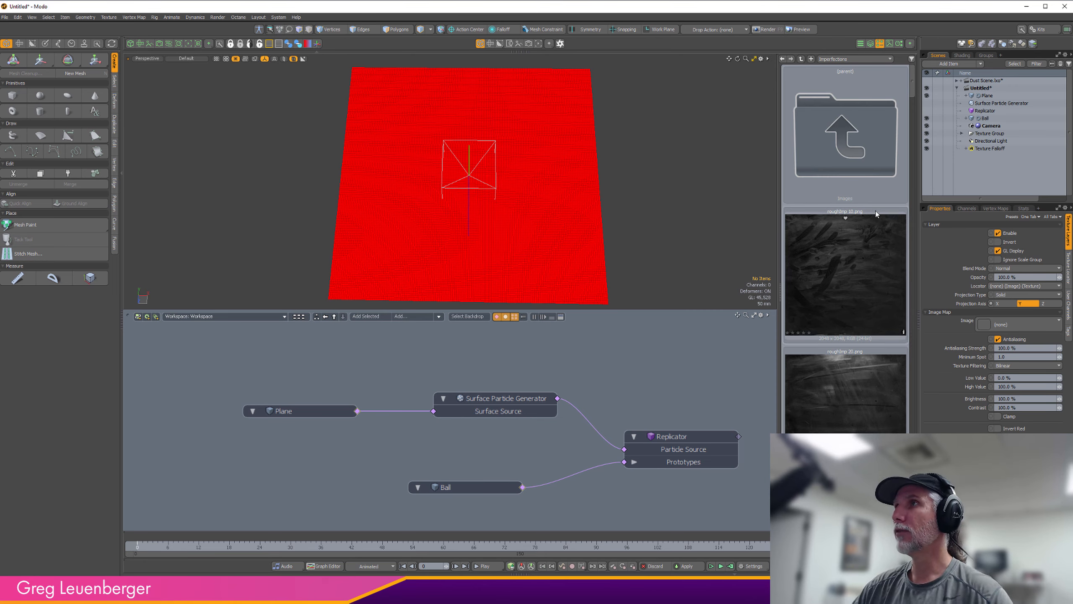
{"action": "scroll", "coordinate": [913, 104], "scroll_direction": "down", "scroll_amount": 1}
{"action": "left_click_drag", "start_coordinate": [912, 105], "coordinate": [919, 178]}
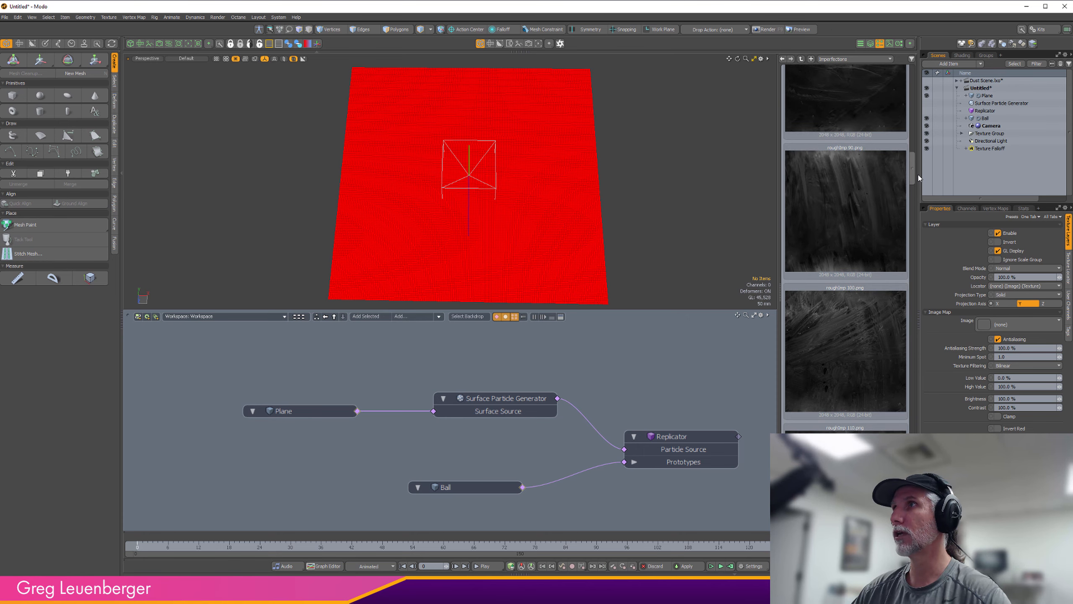
{"action": "scroll", "coordinate": [859, 240], "scroll_direction": "up", "scroll_amount": 2}
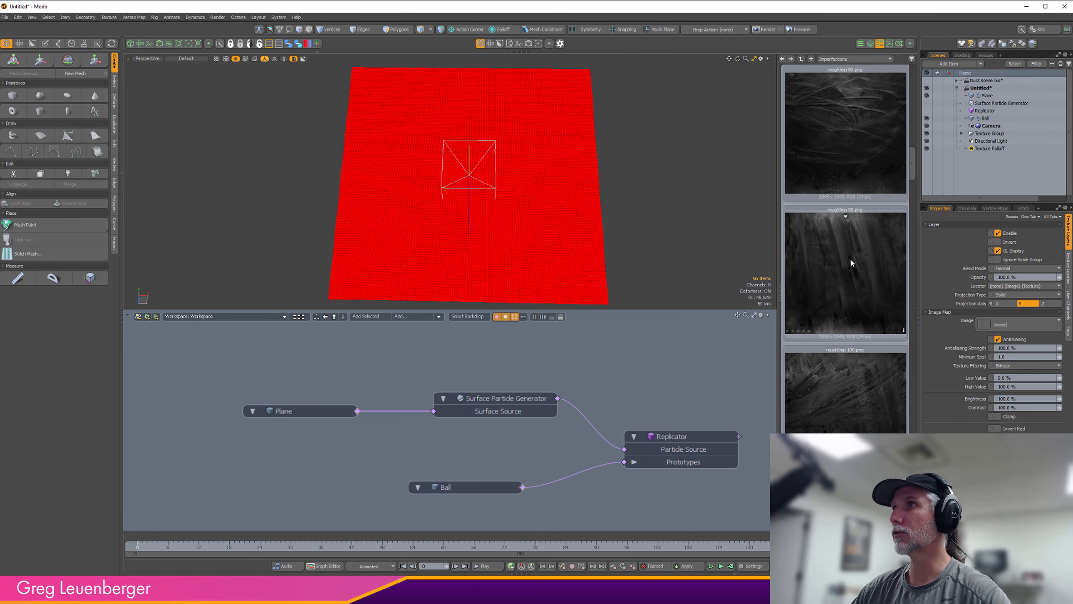
{"action": "left_click", "coordinate": [858, 283]}
{"action": "right_click", "coordinate": [850, 249]}
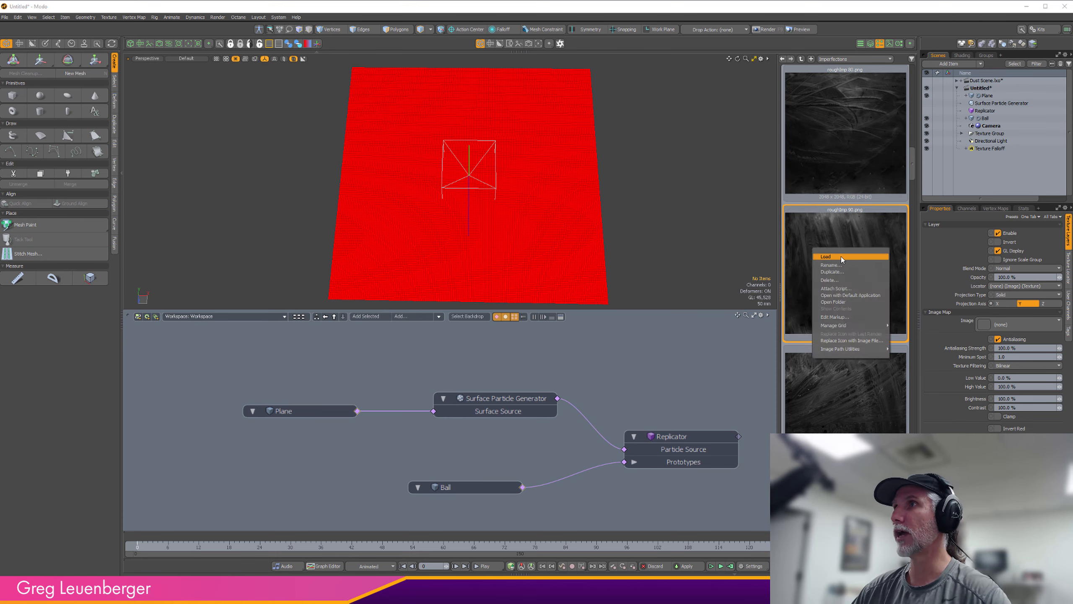
{"action": "left_click", "coordinate": [841, 256]}
{"action": "left_click", "coordinate": [890, 43]}
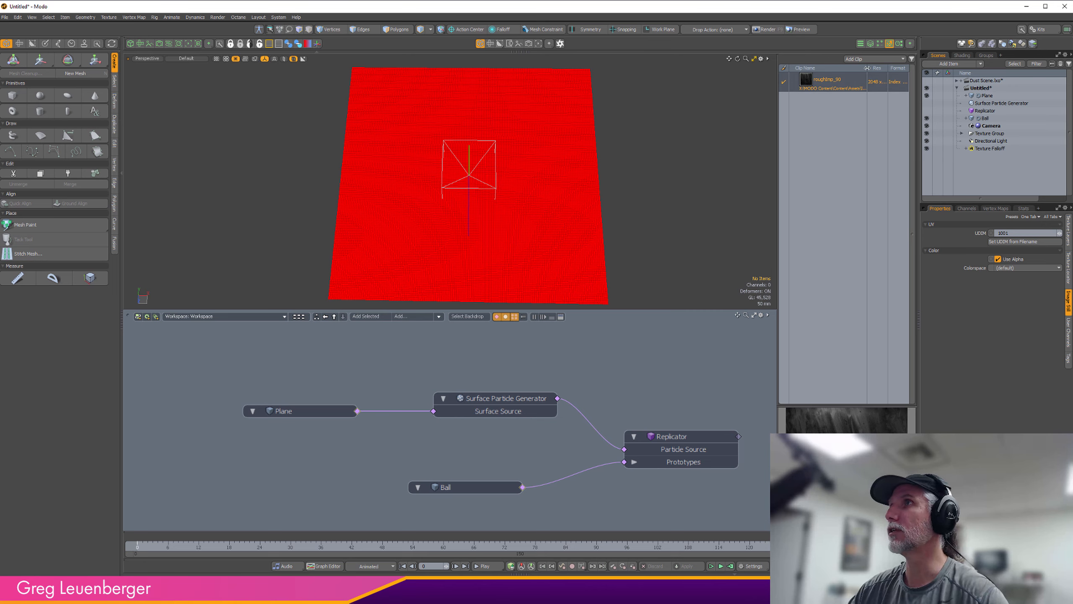
- Assign the roughimp_90 clip as the image of the Texture Falloff's Image Map
{"action": "left_click", "coordinate": [871, 43]}
{"action": "left_click", "coordinate": [807, 98]}
{"action": "left_click", "coordinate": [812, 114]}
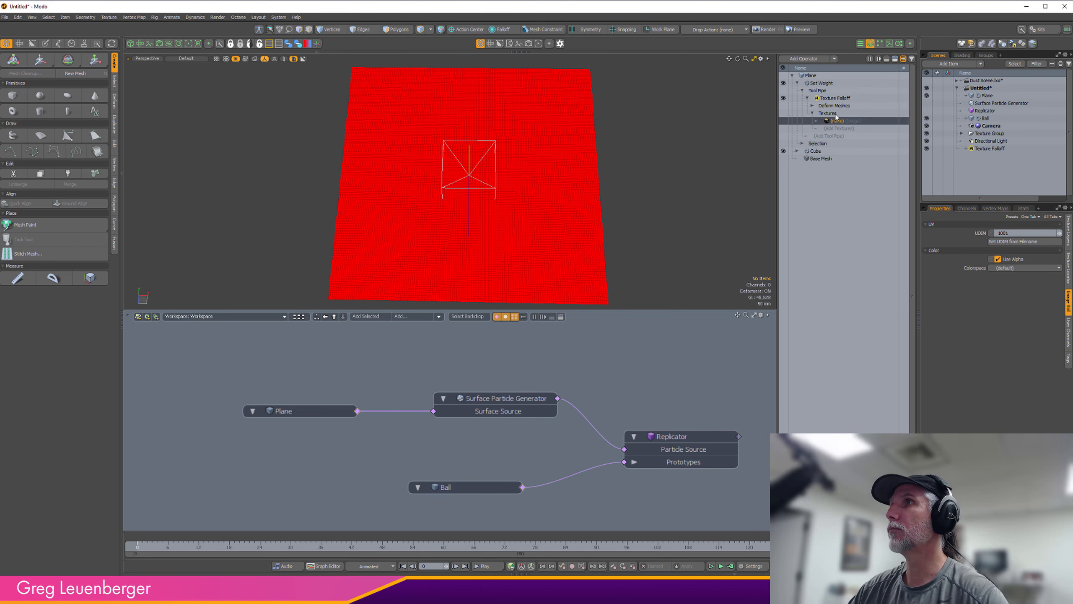
{"action": "left_click", "coordinate": [1069, 232]}
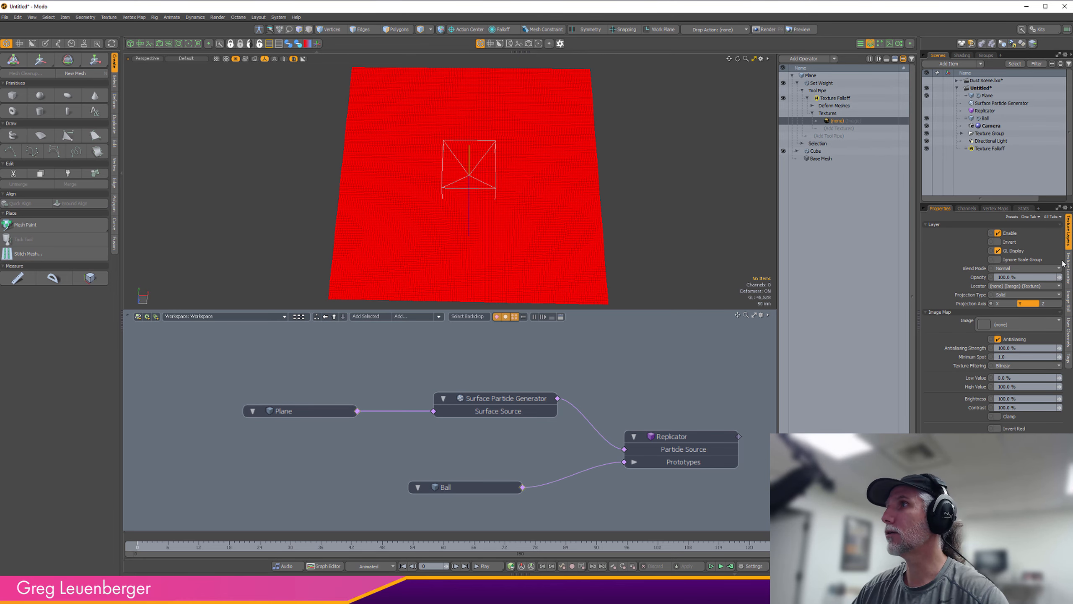
{"action": "left_click", "coordinate": [1000, 324]}
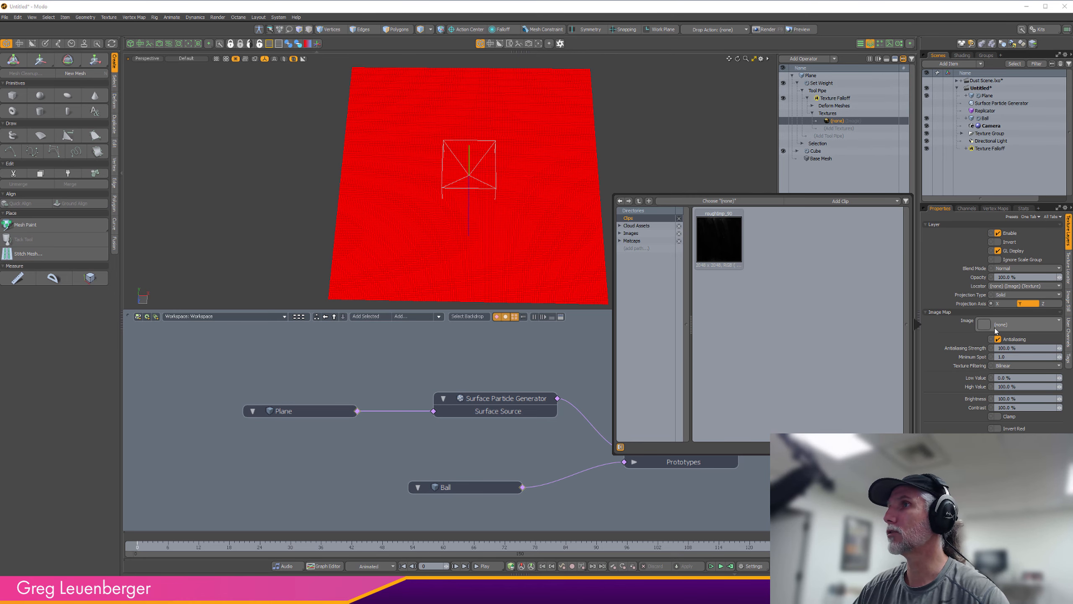
{"action": "left_click", "coordinate": [717, 244]}
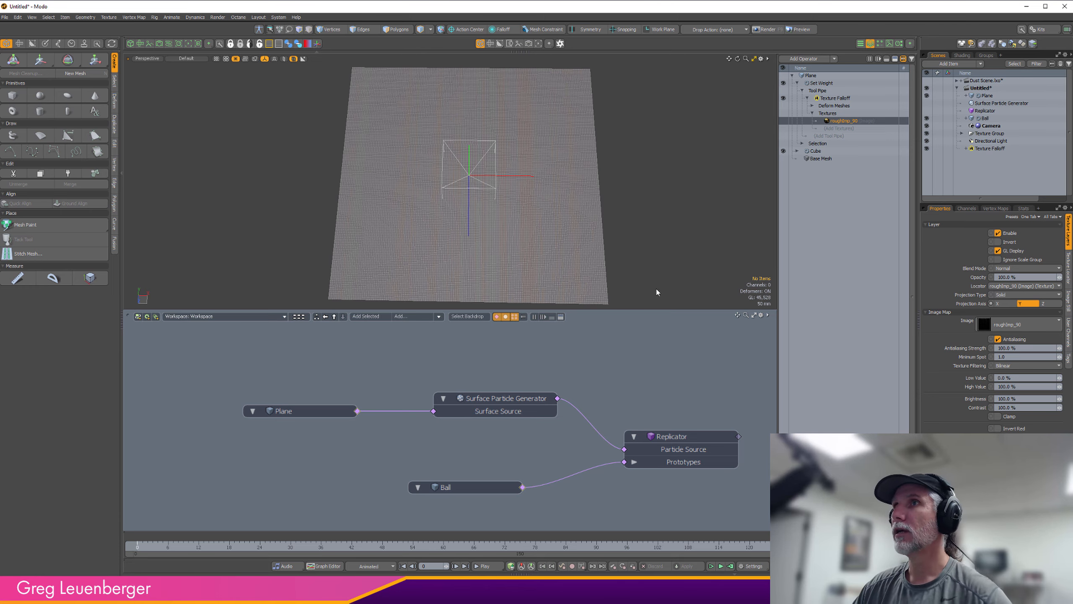
- Inspect the plane's weight coloring up close and select the roughimp_90 texture locator in the viewport
{"action": "key", "text": "ctrl+2"}
{"action": "scroll", "coordinate": [552, 191], "scroll_direction": "up", "scroll_amount": 10}
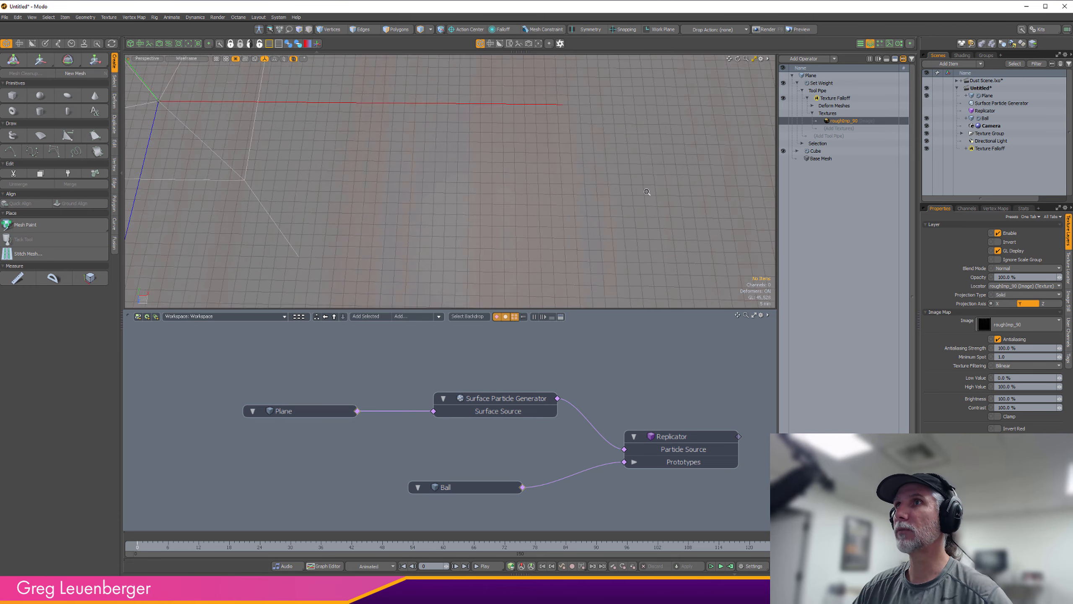
{"action": "scroll", "coordinate": [552, 191], "scroll_direction": "down", "scroll_amount": 3}
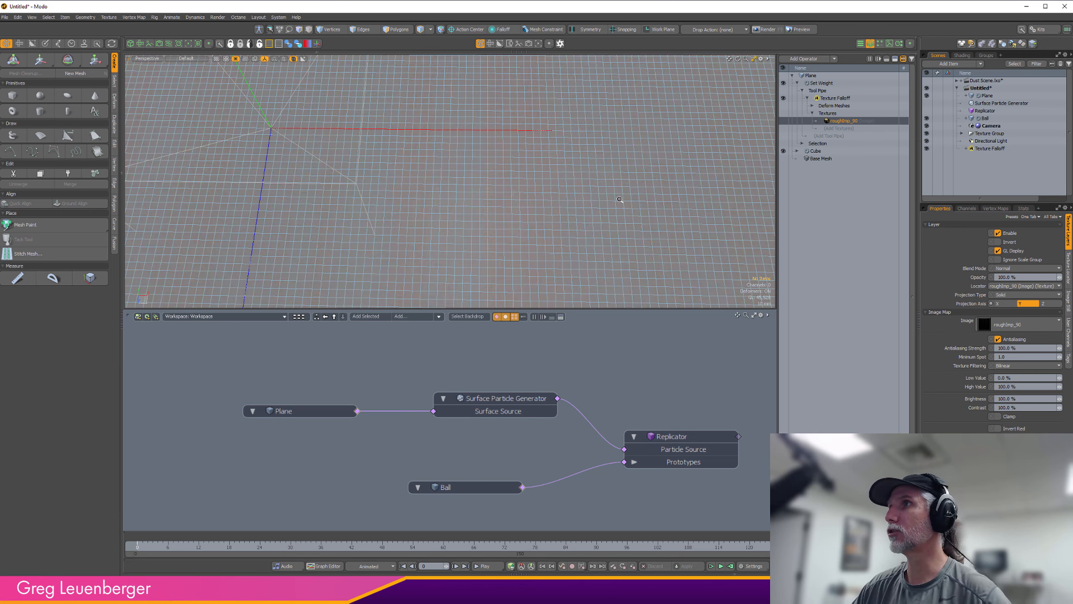
{"action": "scroll", "coordinate": [622, 201], "scroll_direction": "down", "scroll_amount": 7}
{"action": "left_click_drag", "start_coordinate": [620, 202], "coordinate": [296, 118], "text": "alt"}
{"action": "left_click", "coordinate": [426, 178]}
{"action": "left_click_drag", "start_coordinate": [426, 179], "coordinate": [486, 186], "text": "alt"}
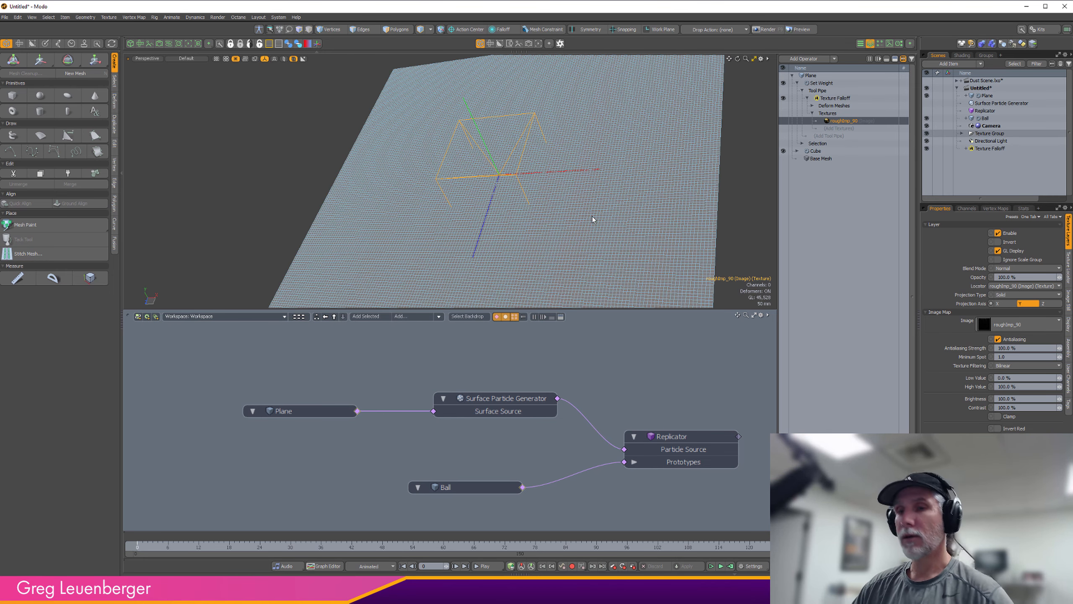
- Toggle Show Texture Locators off and back on in the viewport's visibility options
{"action": "key", "text": "o"}
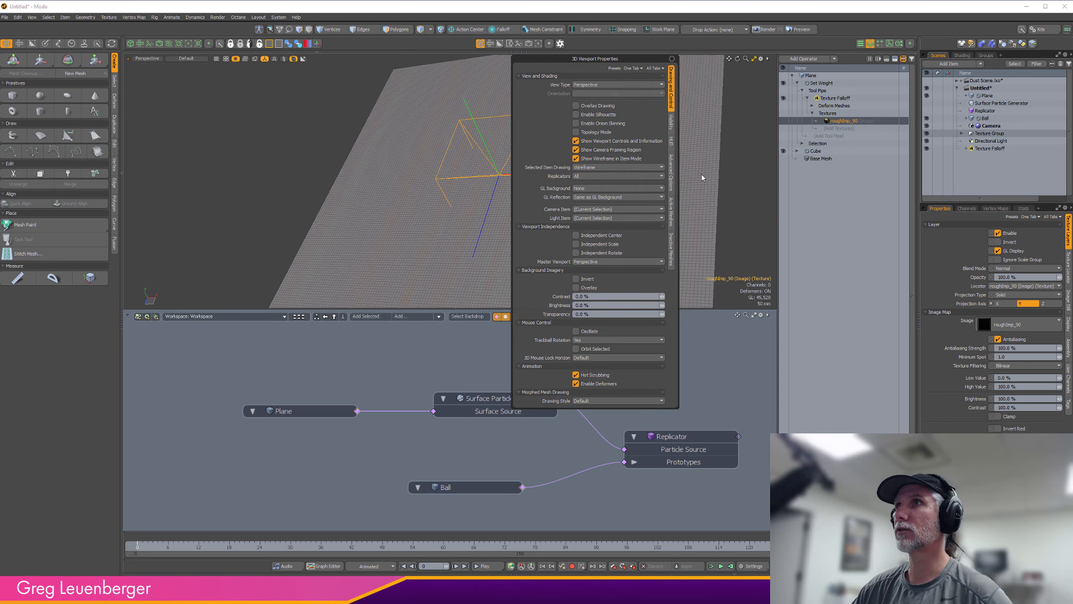
{"action": "left_click", "coordinate": [673, 129]}
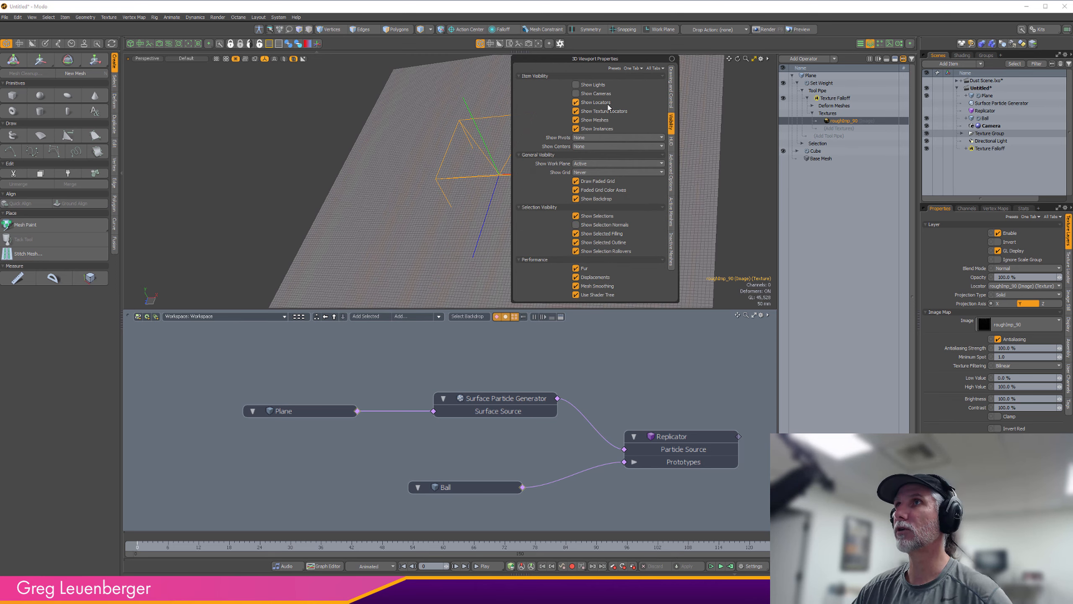
{"action": "left_click", "coordinate": [575, 111]}
{"action": "left_click", "coordinate": [620, 111]}
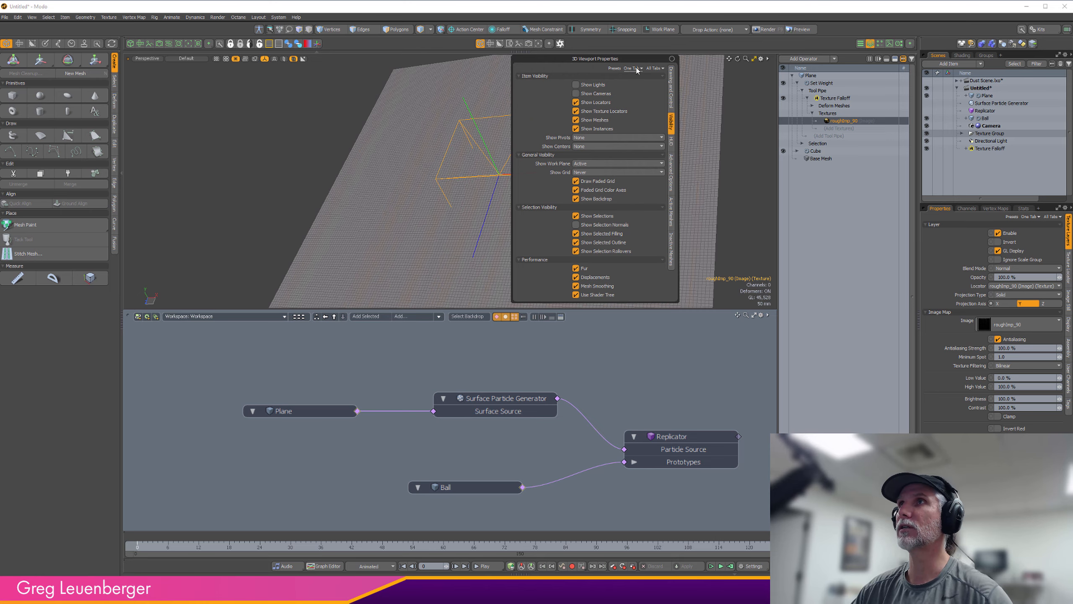
- Dismiss the viewport's visibility options and deselect the roughimp_90 texture locator
{"action": "left_click_drag", "start_coordinate": [637, 70], "coordinate": [282, 106]}
{"action": "left_click_drag", "start_coordinate": [587, 180], "coordinate": [591, 180], "text": "alt"}
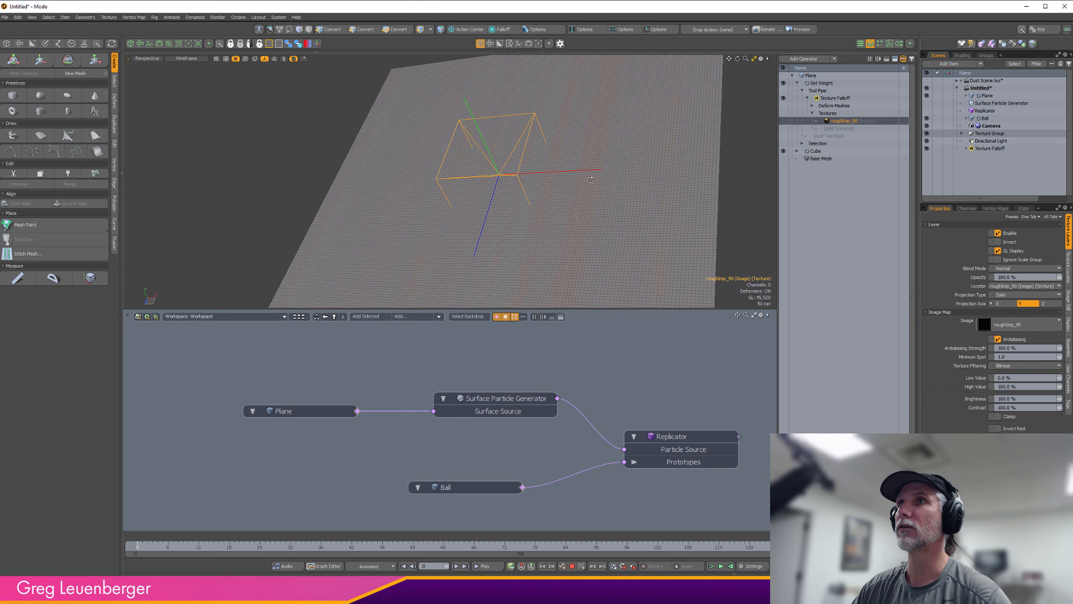
{"action": "left_click_drag", "start_coordinate": [499, 169], "coordinate": [480, 201], "text": "alt"}
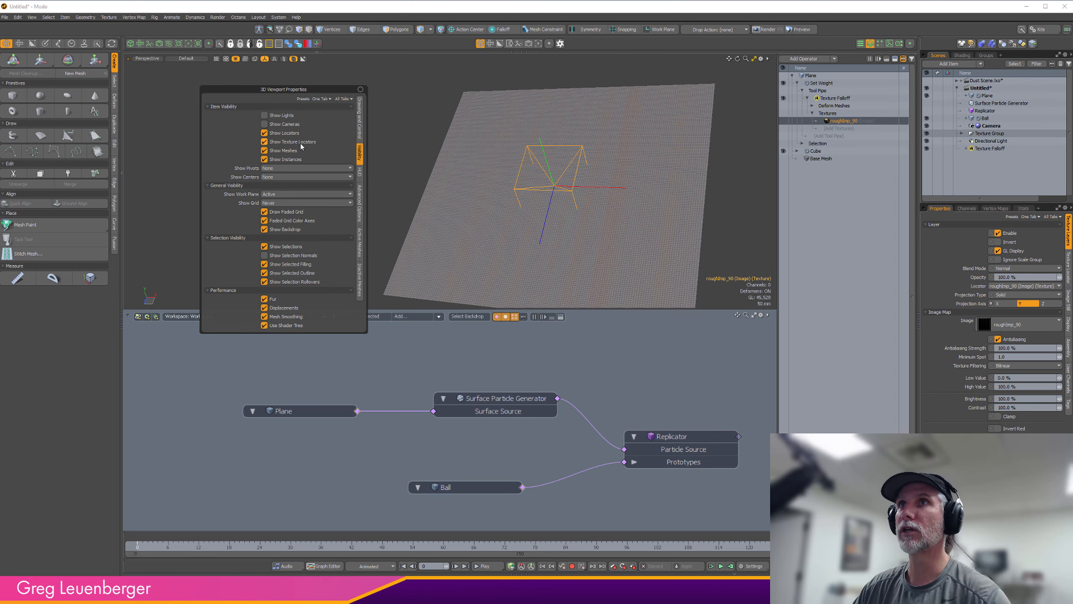
{"action": "left_click", "coordinate": [416, 127]}
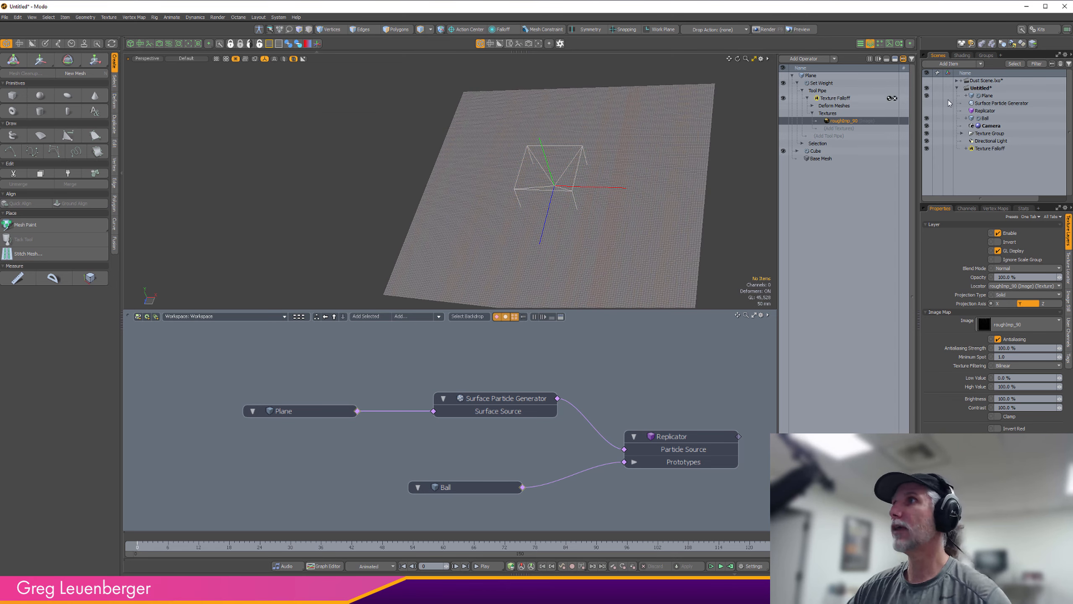
- Expand the Texture Group in the item list and toggle the list's Texture Locators filter off and back on
{"action": "left_click", "coordinate": [963, 134]}
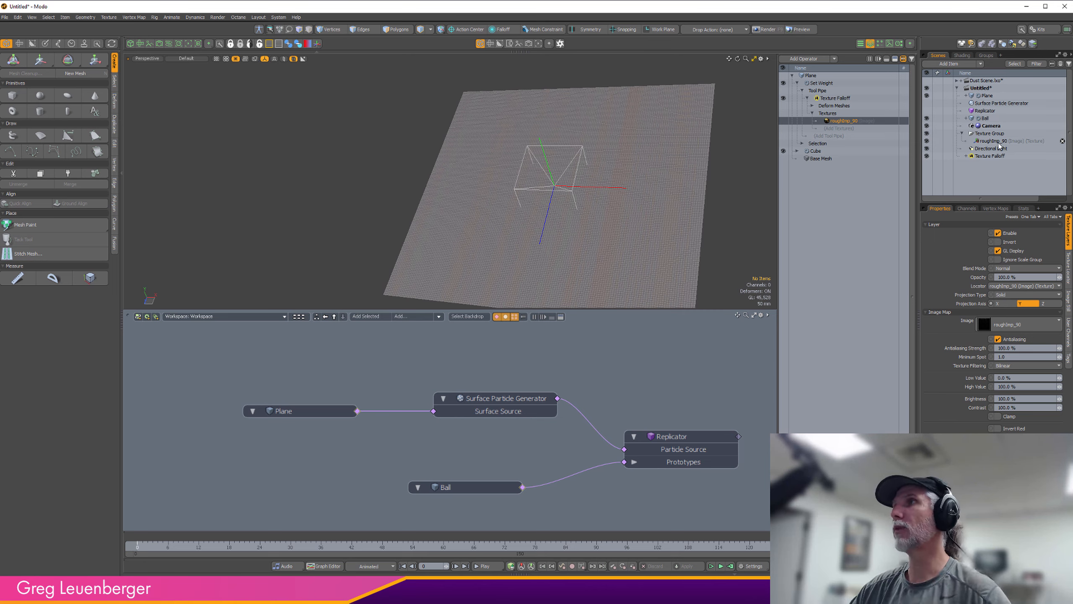
{"action": "left_click", "coordinate": [1035, 67]}
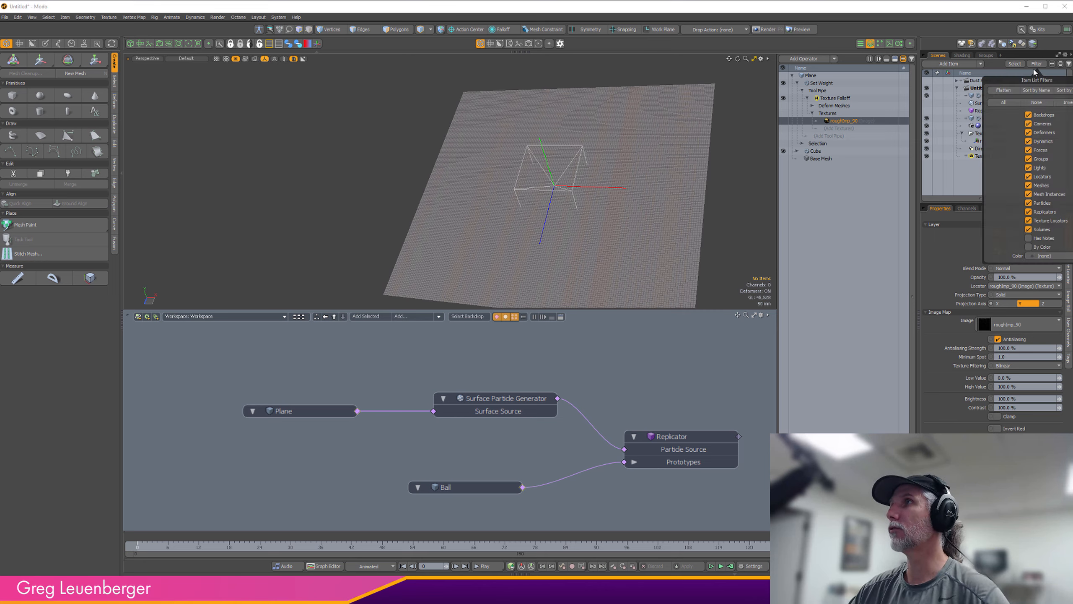
{"action": "left_click", "coordinate": [1054, 221]}
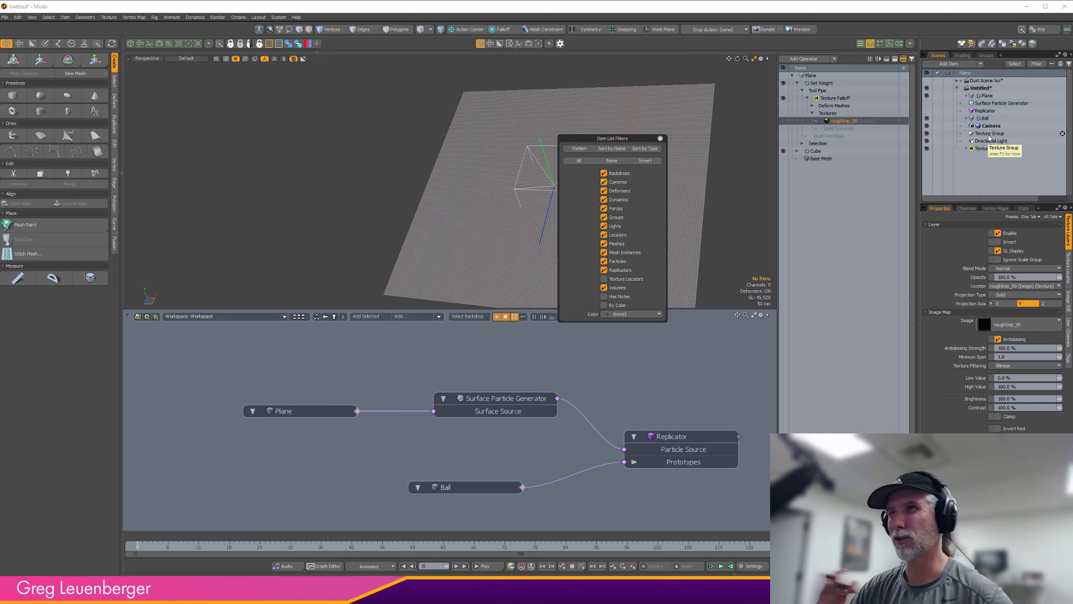
{"action": "left_click", "coordinate": [603, 279]}
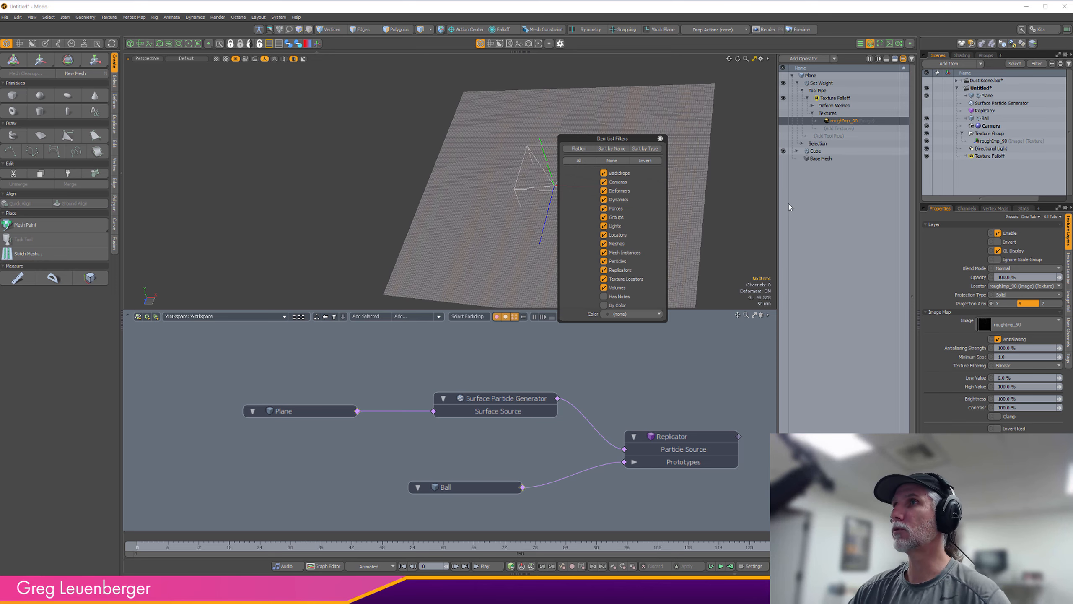
- Select the roughimp_90 texture locator, change the image's projection type from Solid to Planar, and show the locator's transform settings
{"action": "left_click", "coordinate": [995, 142]}
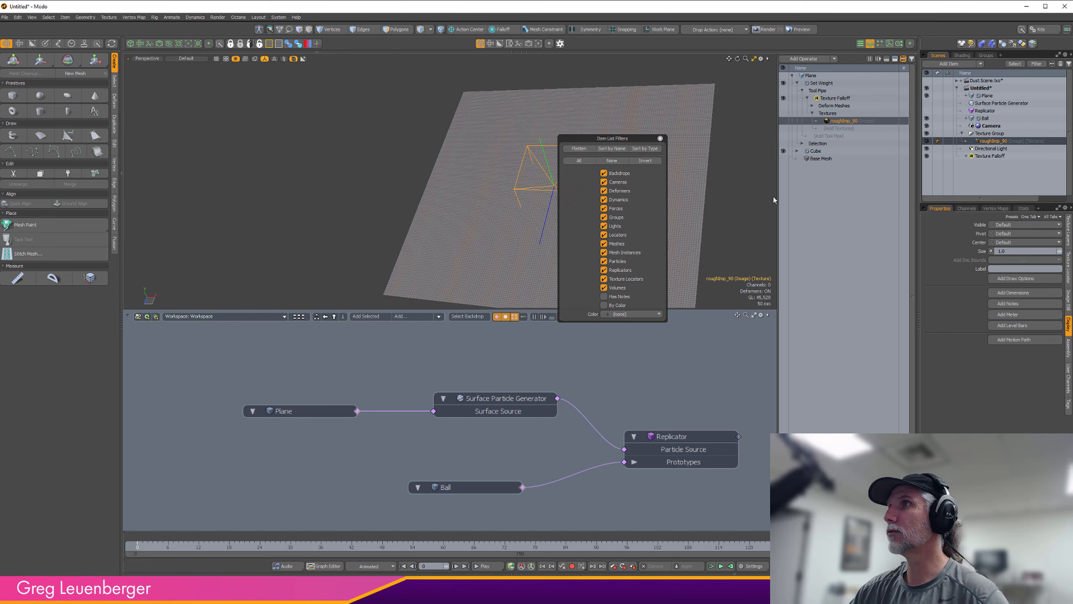
{"action": "left_click", "coordinate": [660, 139]}
{"action": "left_click", "coordinate": [1069, 230]}
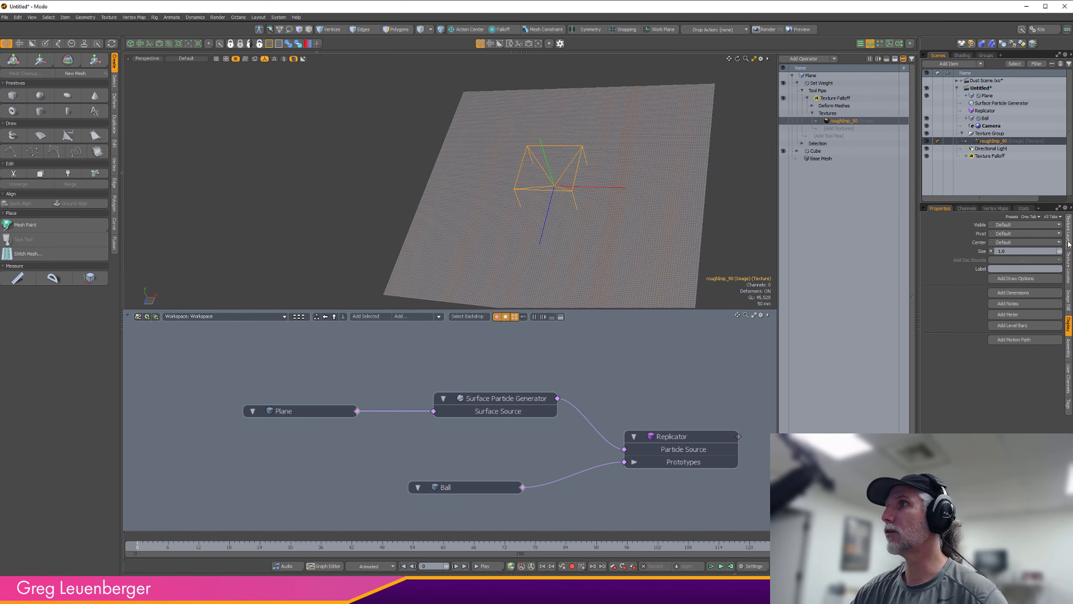
{"action": "left_click", "coordinate": [1012, 296]}
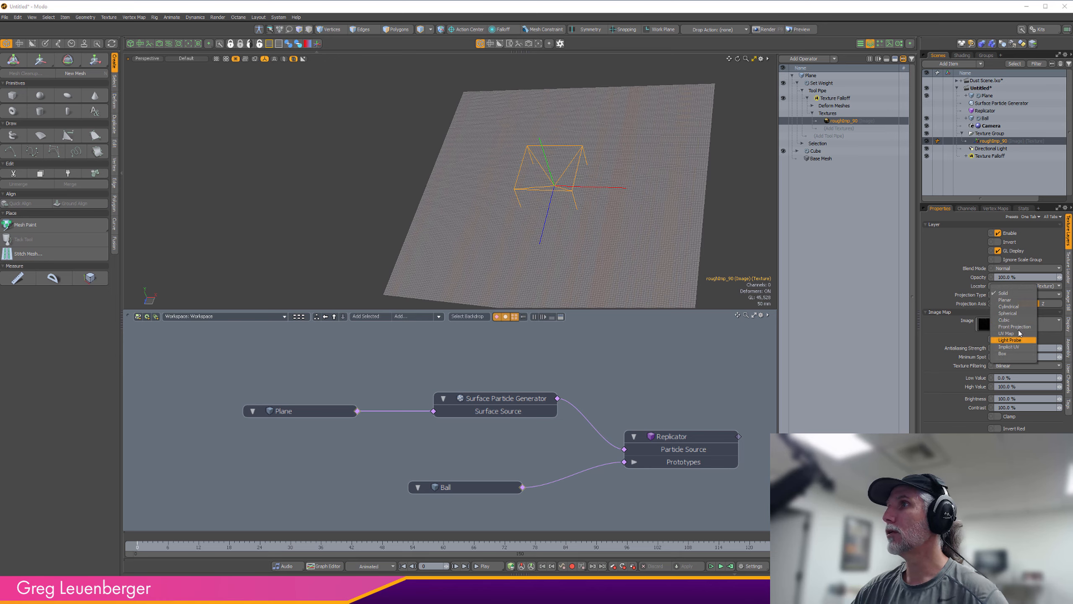
{"action": "left_click", "coordinate": [1005, 299]}
{"action": "mouse_move", "coordinate": [625, 219]}
{"action": "left_mouse_down", "text": "alt"}
{"action": "mouse_move", "coordinate": [654, 222]}
{"action": "mouse_move", "coordinate": [616, 226]}
{"action": "left_mouse_up", "text": "alt"}
{"action": "left_click", "coordinate": [1069, 270]}
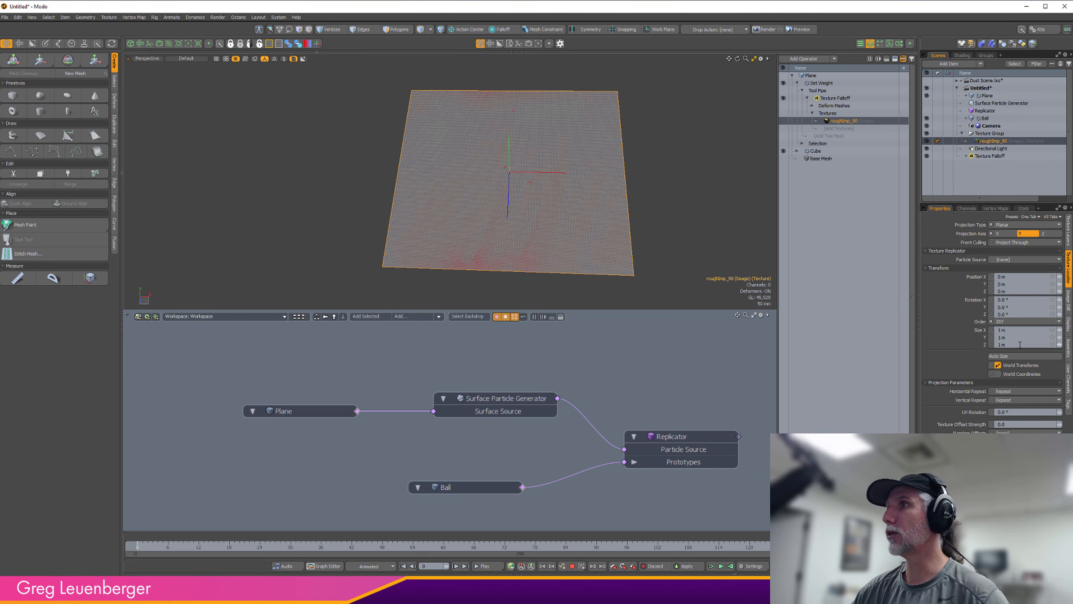
- Hide the plane's wireframe overlay and examine the planar-projected weight coloring up close and across the whole plane
{"action": "left_click_drag", "start_coordinate": [695, 247], "coordinate": [506, 203], "text": "alt"}
{"action": "key", "text": "ctrl+3"}
{"action": "left_click", "coordinate": [590, 207]}
{"action": "left_click_drag", "start_coordinate": [415, 259], "coordinate": [438, 230], "text": "ctrl+alt"}
{"action": "left_click_drag", "start_coordinate": [437, 230], "coordinate": [473, 171], "text": "alt+shift"}
{"action": "left_click_drag", "start_coordinate": [517, 191], "coordinate": [515, 219], "text": "ctrl+alt"}
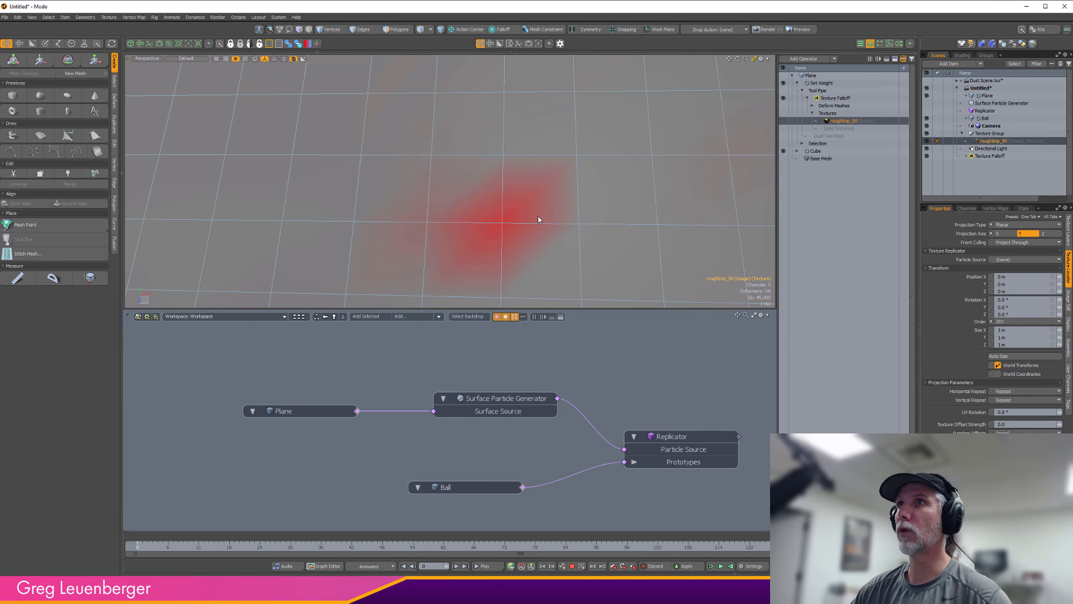
{"action": "left_click_drag", "start_coordinate": [646, 217], "coordinate": [473, 245], "text": "ctrl+alt"}
{"action": "left_click_drag", "start_coordinate": [604, 262], "coordinate": [540, 172], "text": "alt+shift"}
{"action": "left_click_drag", "start_coordinate": [539, 172], "coordinate": [461, 182], "text": "ctrl+alt"}
{"action": "left_click_drag", "start_coordinate": [577, 203], "coordinate": [486, 184], "text": "alt+shift"}
{"action": "left_click_drag", "start_coordinate": [486, 184], "coordinate": [653, 213], "text": "ctrl+alt"}
{"action": "left_click_drag", "start_coordinate": [652, 213], "coordinate": [660, 203], "text": "alt+shift"}
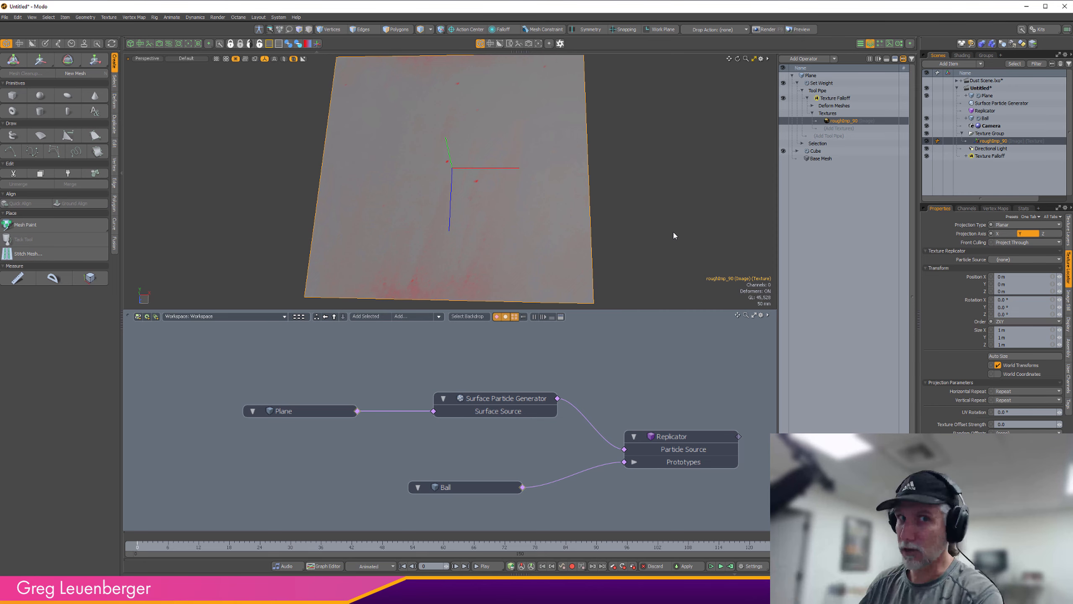
- Add a Remap Weight mesh operation above Set Weight in the plane's operator stack
{"action": "left_click", "coordinate": [824, 84]}
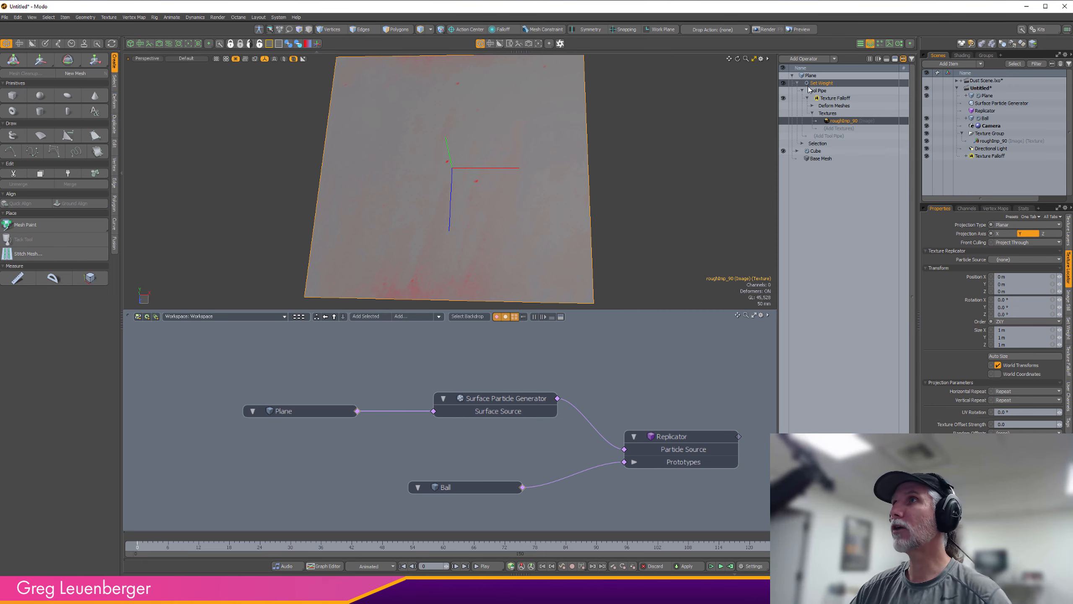
{"action": "left_click", "coordinate": [798, 84]}
{"action": "left_click", "coordinate": [802, 59]}
{"action": "type", "text": "re"}
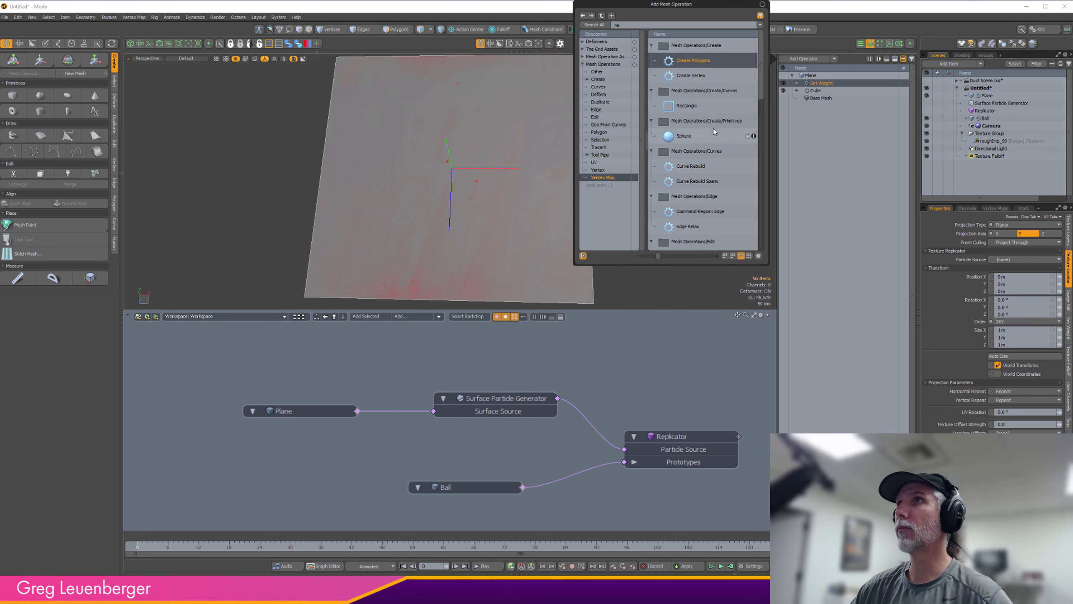
{"action": "type", "text": "map"}
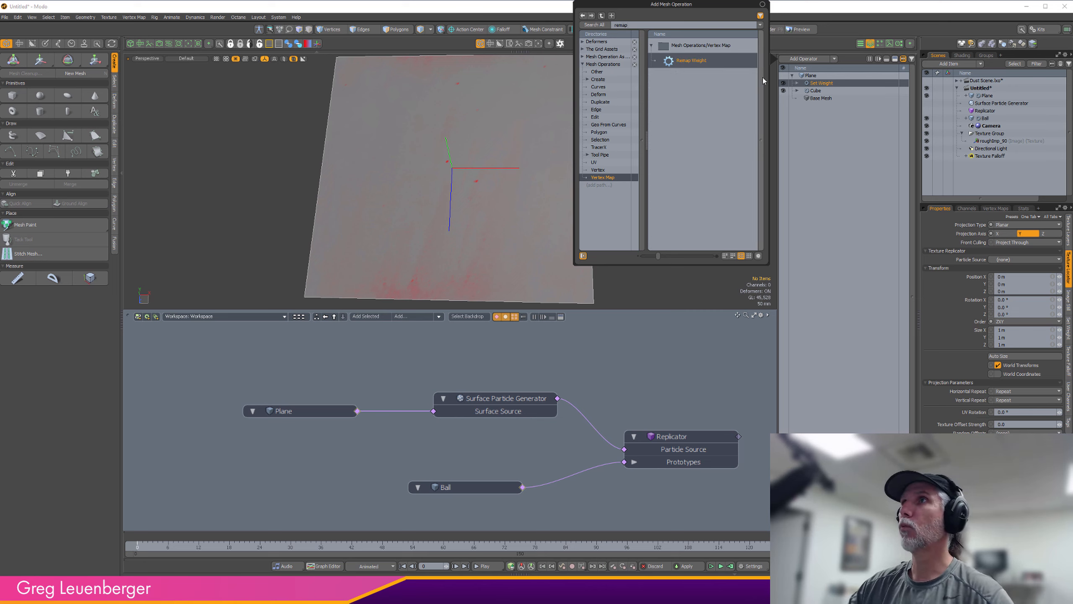
{"action": "double_click", "coordinate": [705, 62]}
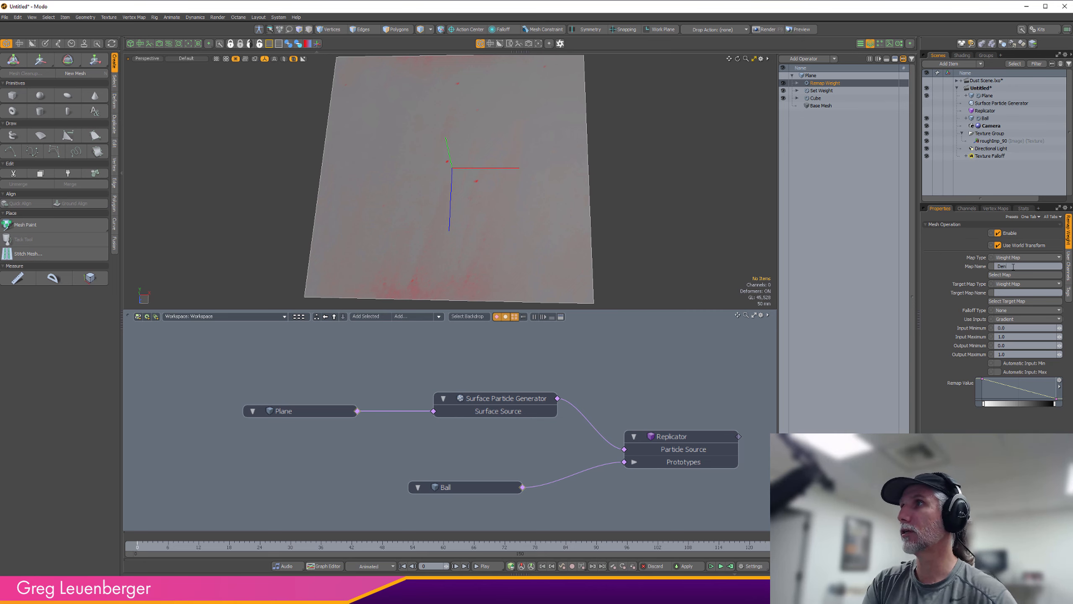
- Set the Remap Weight operation's map name to Density
{"action": "left_click", "coordinate": [1013, 266]}
{"action": "type", "text": "Density"}
{"action": "key", "text": "Return"}
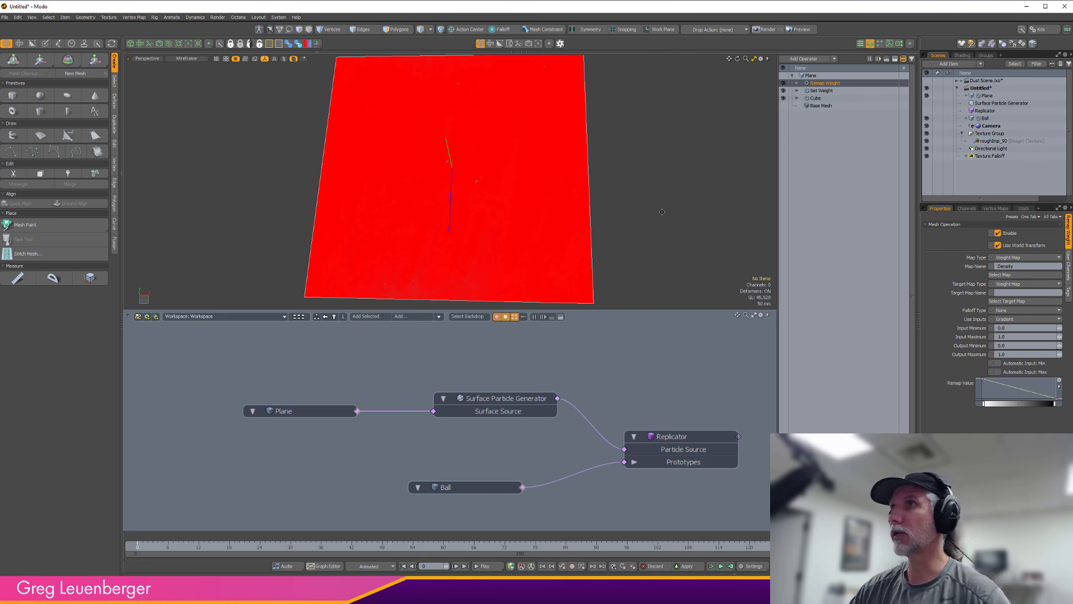
{"action": "mouse_move", "coordinate": [662, 212]}
{"action": "left_mouse_down", "text": "ctrl+alt"}
{"action": "mouse_move", "coordinate": [676, 211]}
{"action": "mouse_move", "coordinate": [643, 212]}
{"action": "left_mouse_up", "text": "ctrl+alt"}
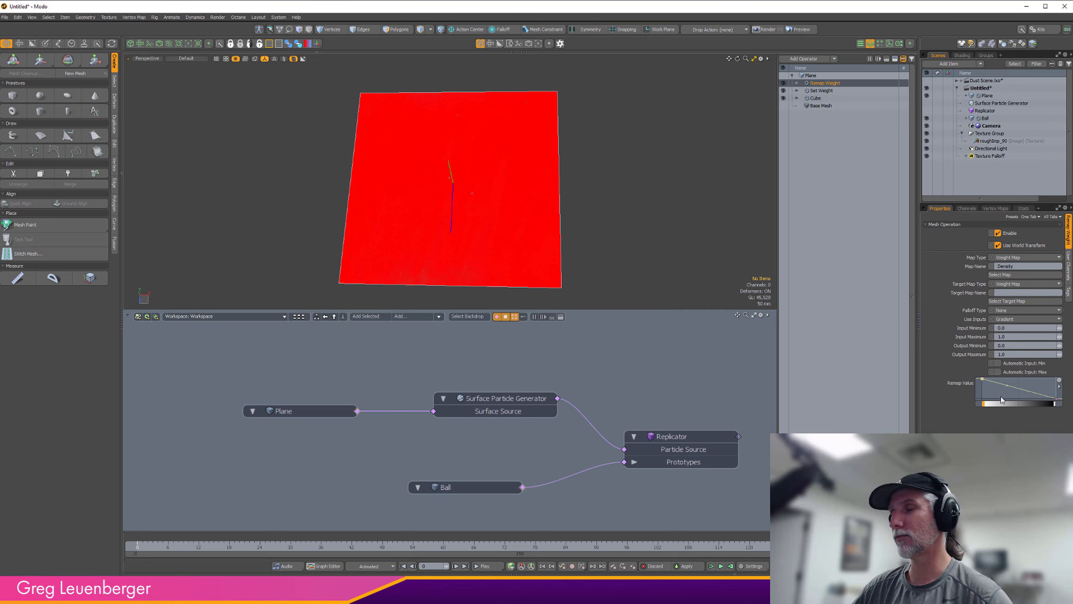
- Reverse the Remap Value gradient by lowering its start key to the minimum and raising its end key to the maximum
{"action": "left_click_drag", "start_coordinate": [999, 391], "coordinate": [995, 427]}
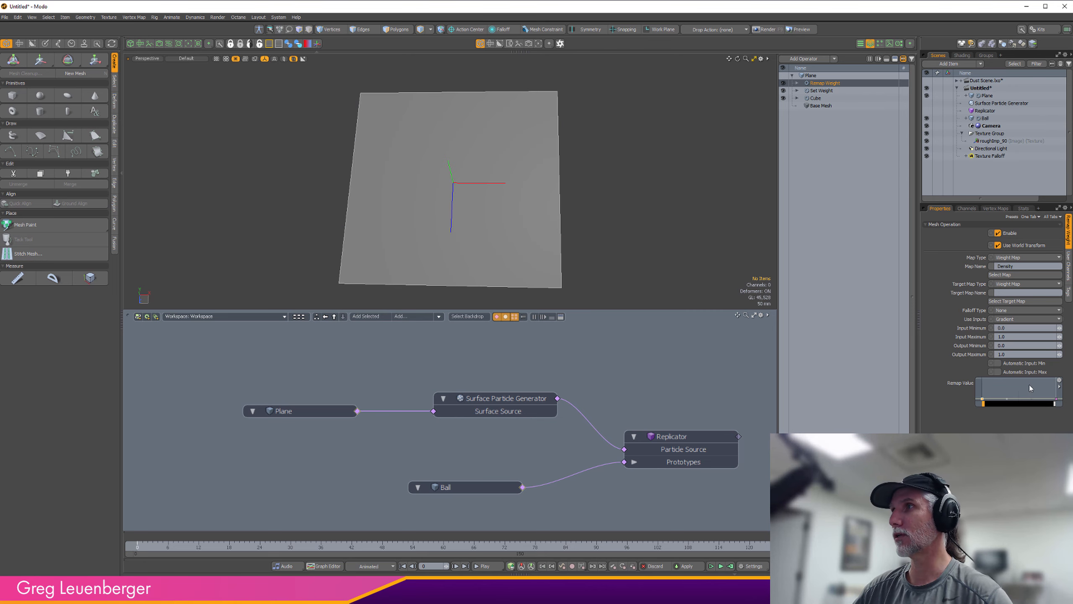
{"action": "left_click", "coordinate": [1057, 398]}
{"action": "left_click_drag", "start_coordinate": [1041, 389], "coordinate": [1068, 336]}
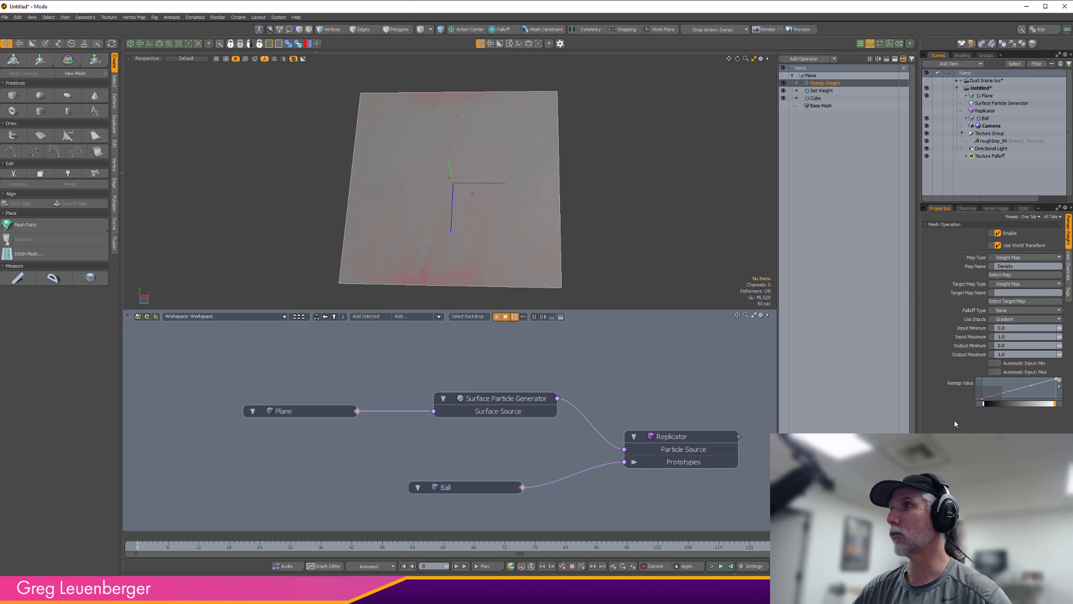
{"action": "left_click_drag", "start_coordinate": [956, 424], "coordinate": [955, 424]}
{"action": "scroll", "coordinate": [499, 237], "scroll_direction": "up", "scroll_amount": 4}
{"action": "left_click_drag", "start_coordinate": [438, 290], "coordinate": [489, 239], "text": "alt+shift"}
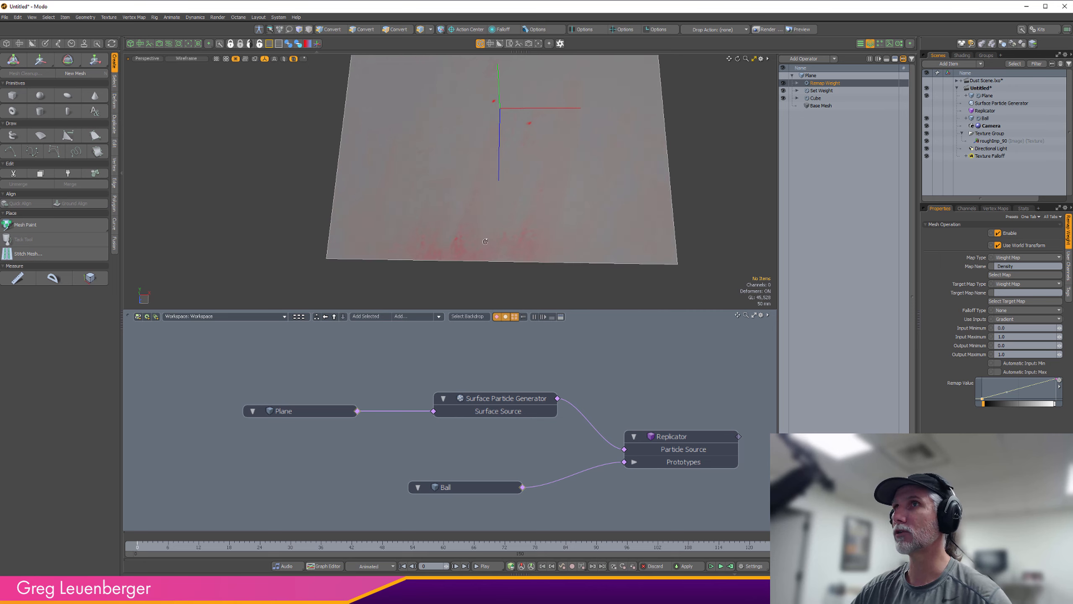
{"action": "scroll", "coordinate": [489, 239], "scroll_direction": "up", "scroll_amount": 2}
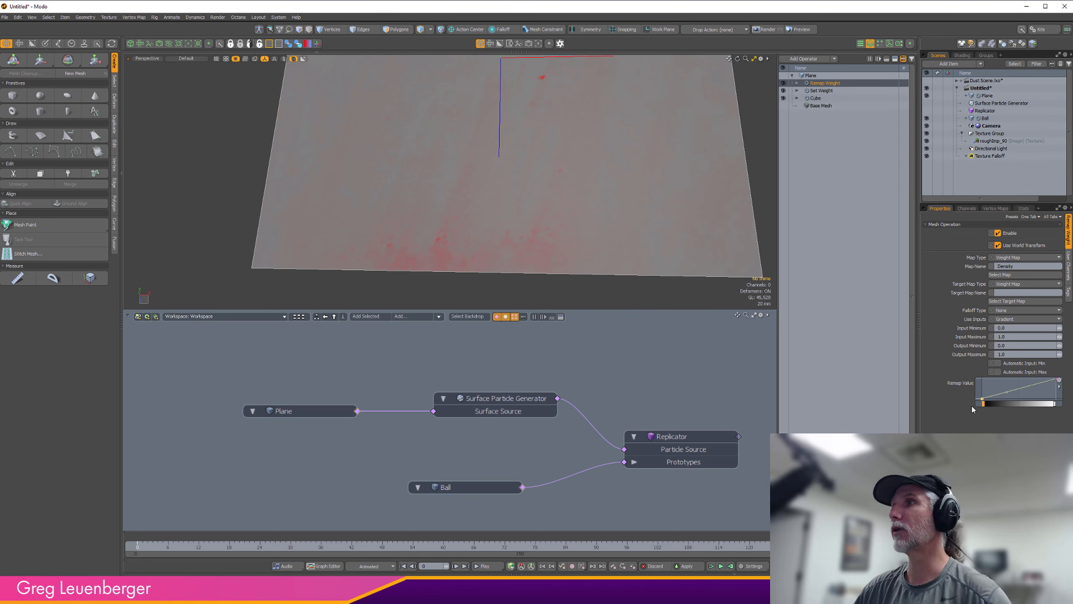
- Move the Remap Value gradient's end key inward to an input of about 27% to strengthen the weights
{"action": "left_click", "coordinate": [1052, 405]}
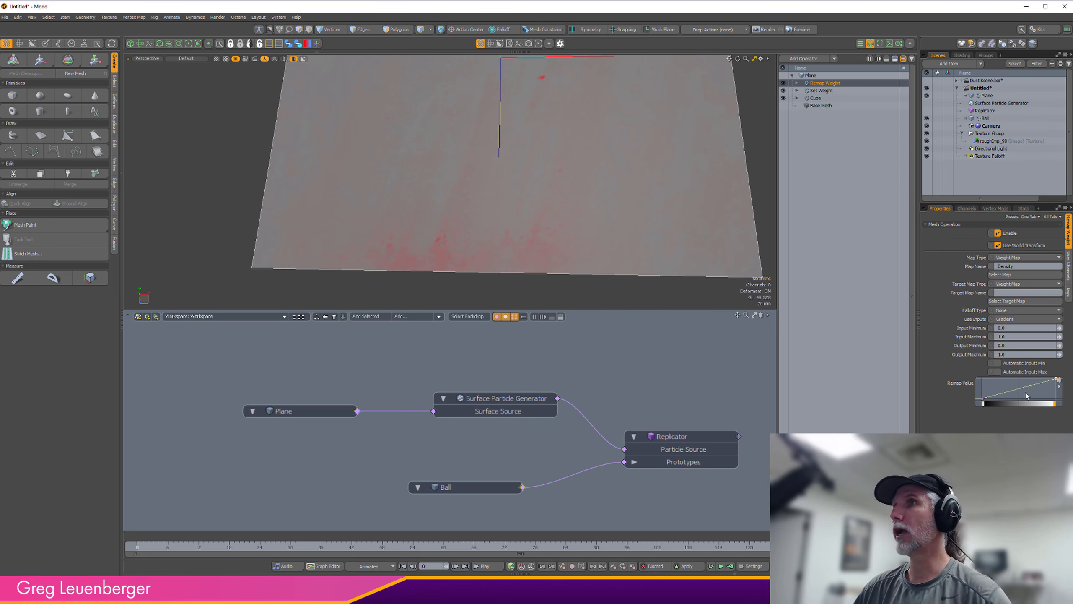
{"action": "middle_click", "coordinate": [1048, 404]}
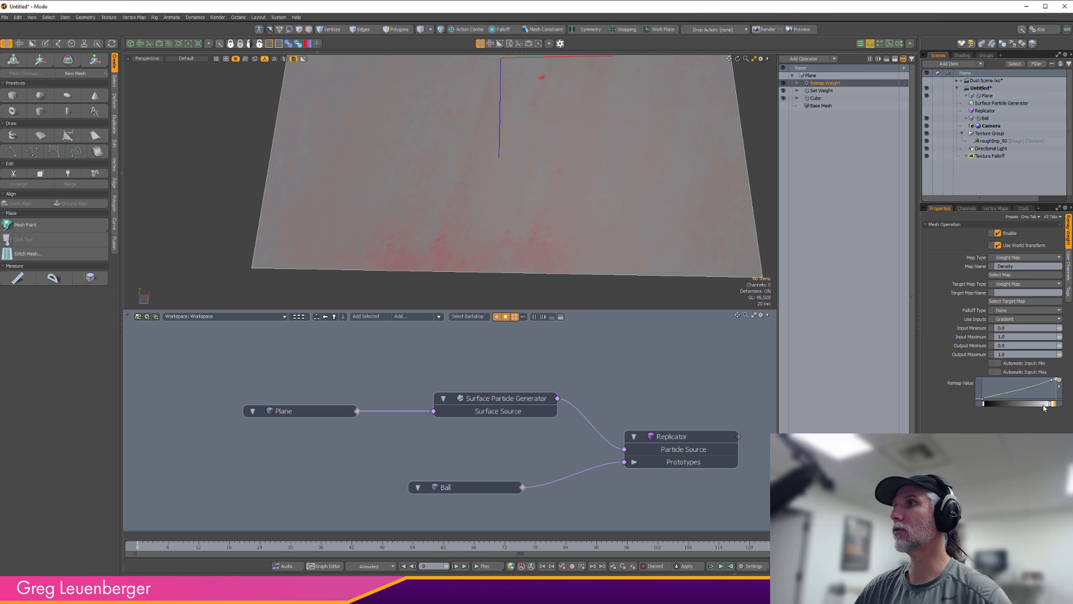
{"action": "key", "text": "ctrl+z"}
{"action": "left_click_drag", "start_coordinate": [1050, 407], "coordinate": [1005, 386]}
{"action": "scroll", "coordinate": [659, 233], "scroll_direction": "down", "scroll_amount": 4}
{"action": "mouse_move", "coordinate": [659, 233]}
{"action": "left_mouse_down", "text": "alt+shift"}
{"action": "mouse_move", "coordinate": [540, 233]}
{"action": "mouse_move", "coordinate": [540, 243]}
{"action": "left_mouse_up", "text": "alt+shift"}
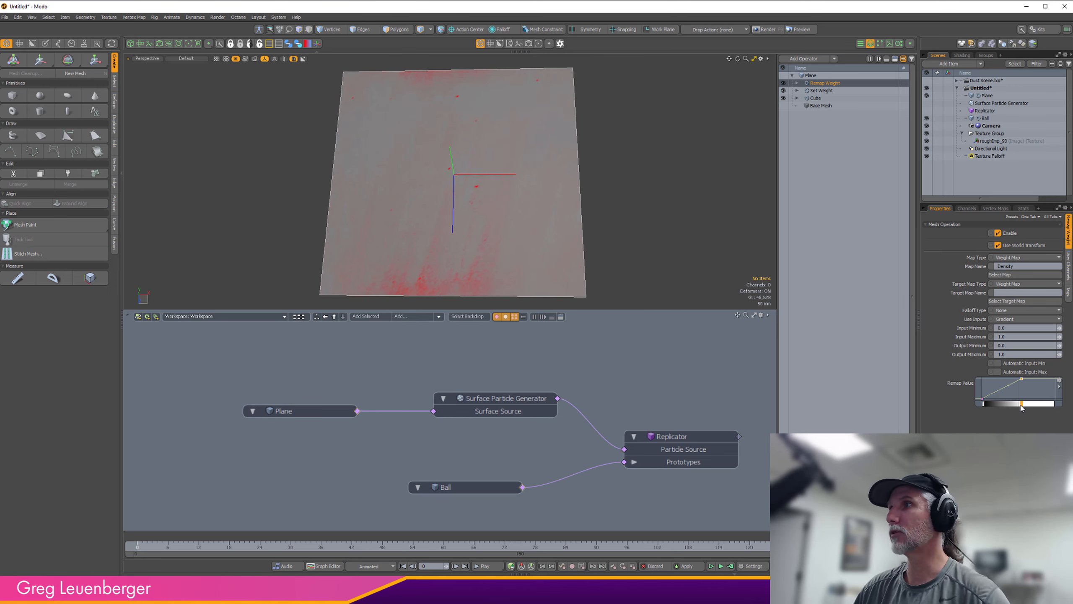
{"action": "left_click_drag", "start_coordinate": [1021, 407], "coordinate": [1005, 407]}
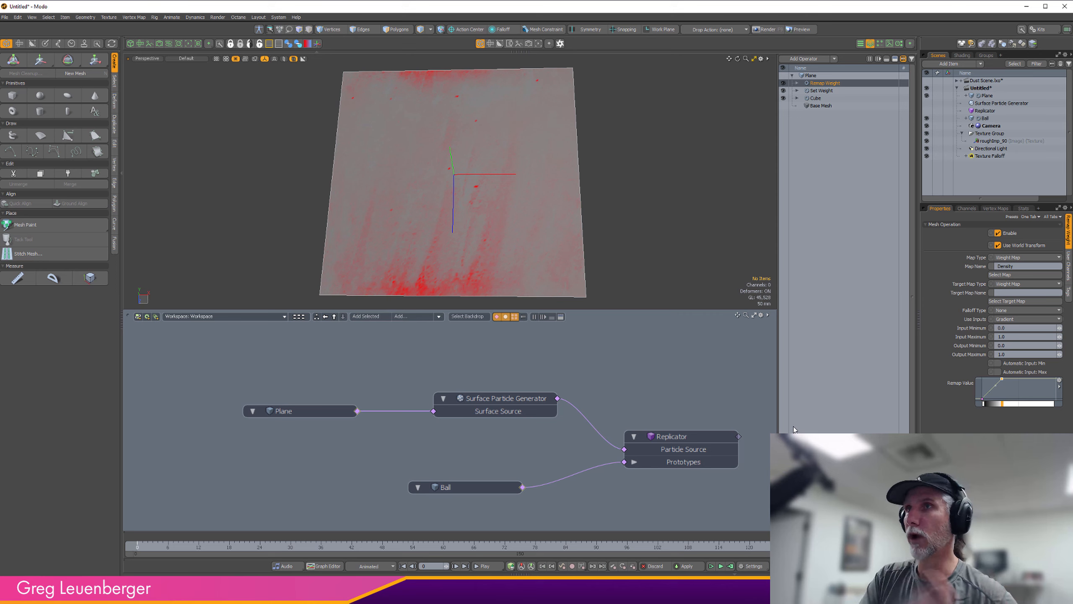
- Try raising the Remap Value gradient's start key to give the whole plane a base weight
{"action": "left_click_drag", "start_coordinate": [591, 243], "coordinate": [618, 239], "text": "alt"}
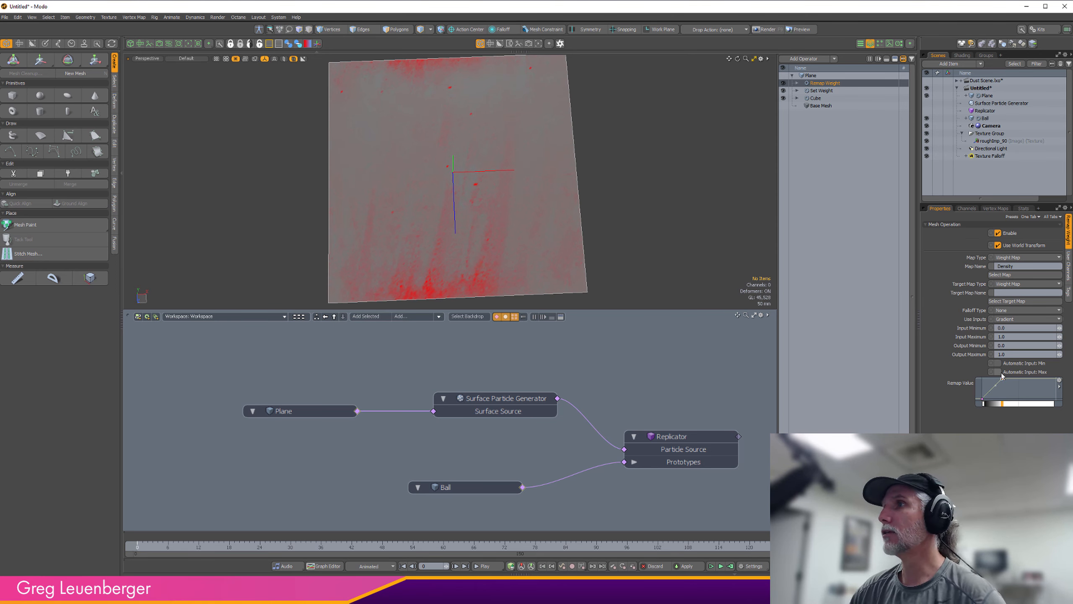
{"action": "left_click_drag", "start_coordinate": [1002, 393], "coordinate": [1001, 413]}
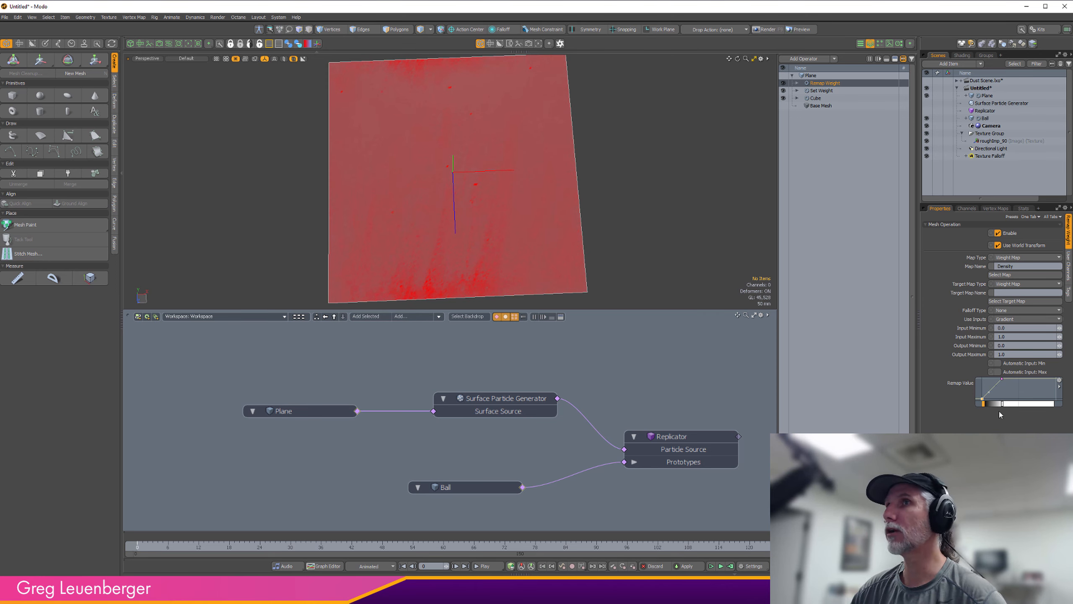
{"action": "left_click_drag", "start_coordinate": [385, 208], "coordinate": [377, 197], "text": "alt"}
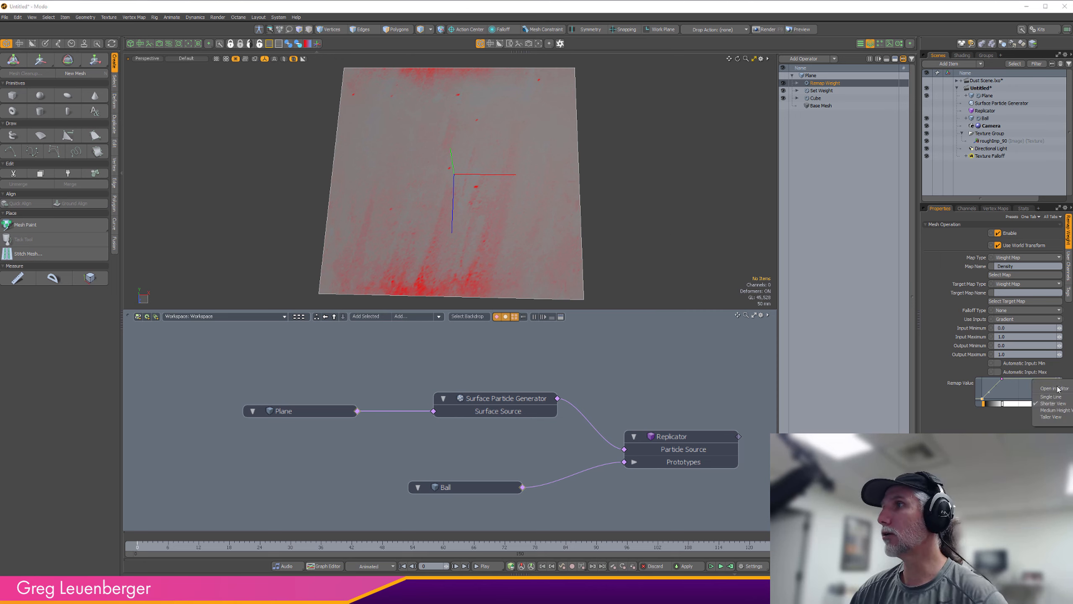
- Bend the Remap Value curve in the Gradient Editor so it rises steeply from the start key and flattens into the upper key
{"action": "left_click", "coordinate": [1060, 381]}
{"action": "left_click_drag", "start_coordinate": [688, 416], "coordinate": [359, 328]}
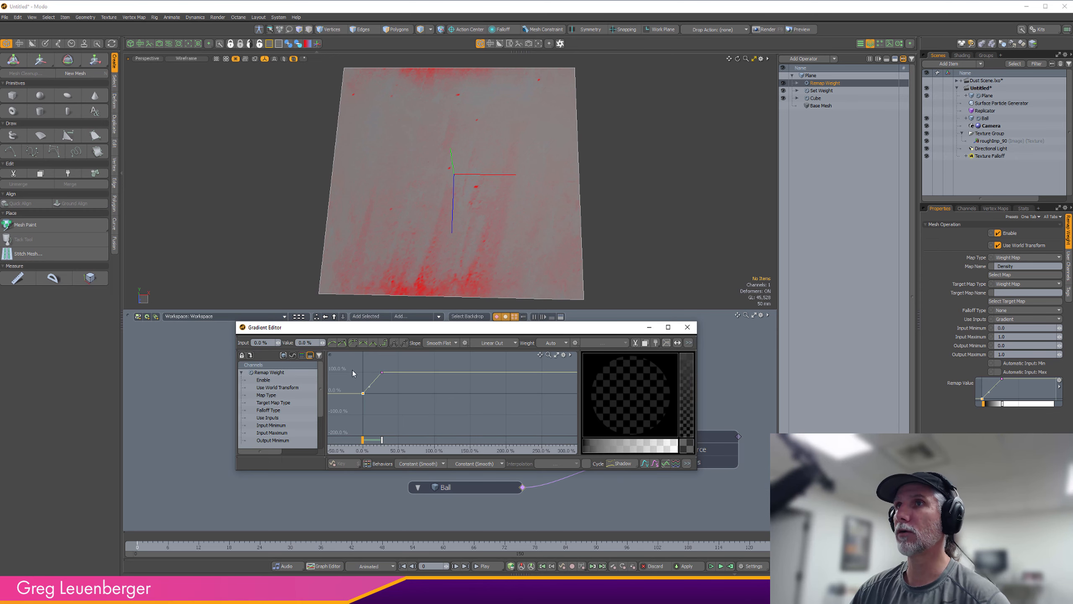
{"action": "left_click_drag", "start_coordinate": [355, 370], "coordinate": [418, 379], "text": "alt"}
{"action": "left_click_drag", "start_coordinate": [418, 378], "coordinate": [461, 363], "text": "ctrl+alt"}
{"action": "left_click", "coordinate": [406, 376]}
{"action": "left_click_drag", "start_coordinate": [362, 413], "coordinate": [450, 376]}
{"action": "left_click", "coordinate": [497, 375]}
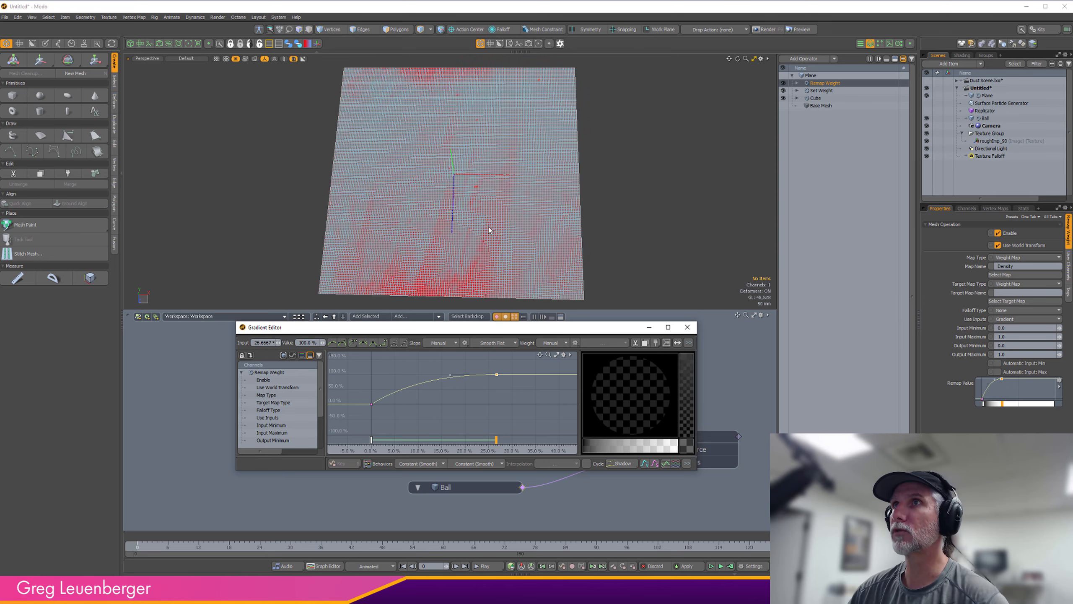
{"action": "left_click_drag", "start_coordinate": [635, 246], "coordinate": [659, 249], "text": "alt"}
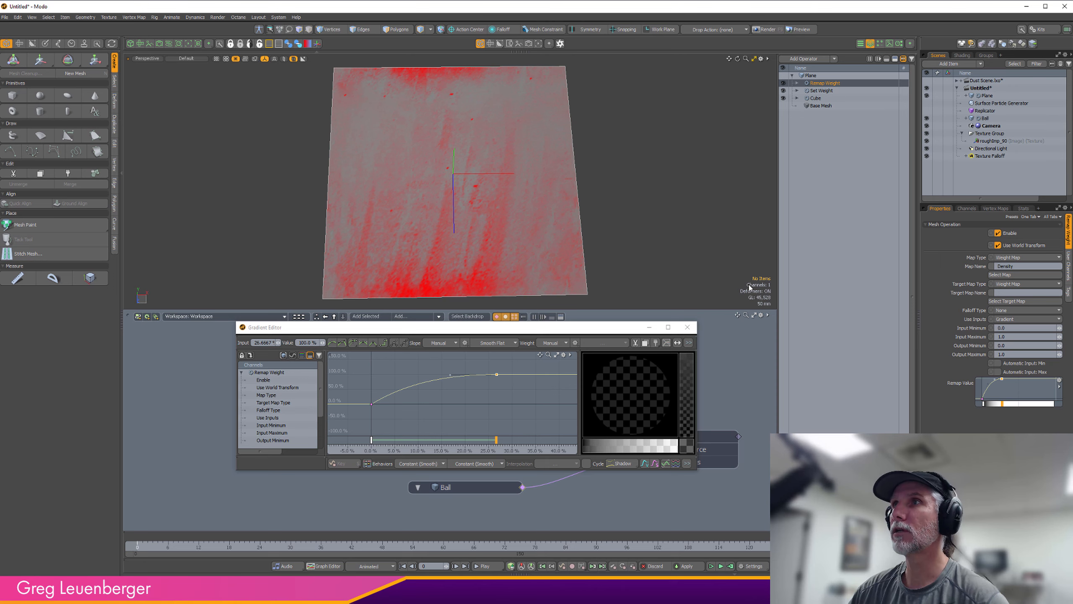
{"action": "left_click", "coordinate": [689, 327]}
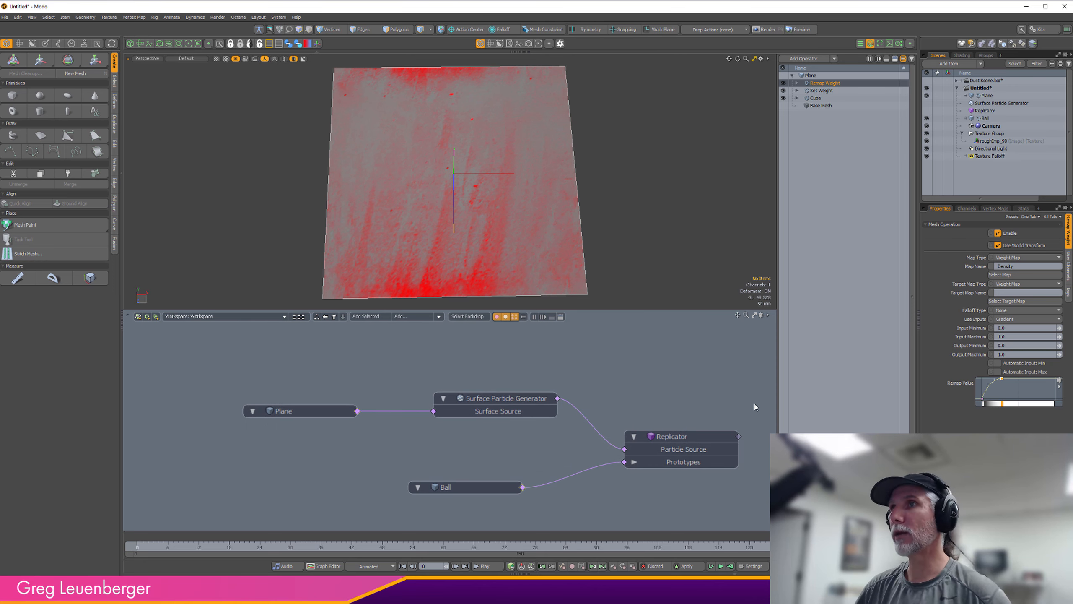
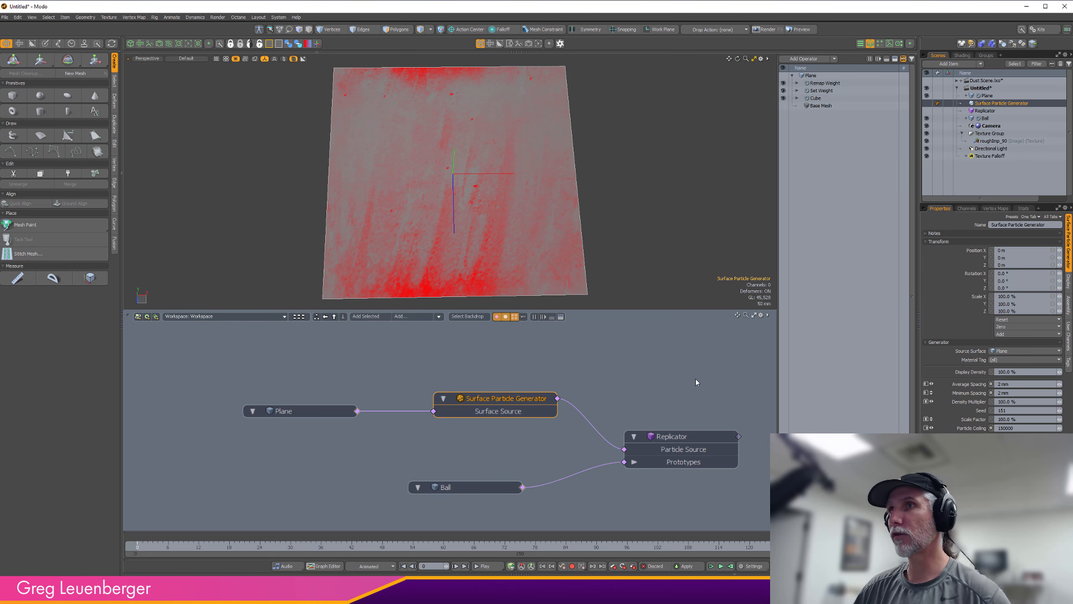
- Bring the Plane's Cube, Set Weight and Remap Weight operations into the schematic above the Surface Particle Generator node
{"action": "left_click_drag", "start_coordinate": [288, 374], "coordinate": [568, 445]}
{"action": "left_click_drag", "start_coordinate": [527, 400], "coordinate": [527, 373]}
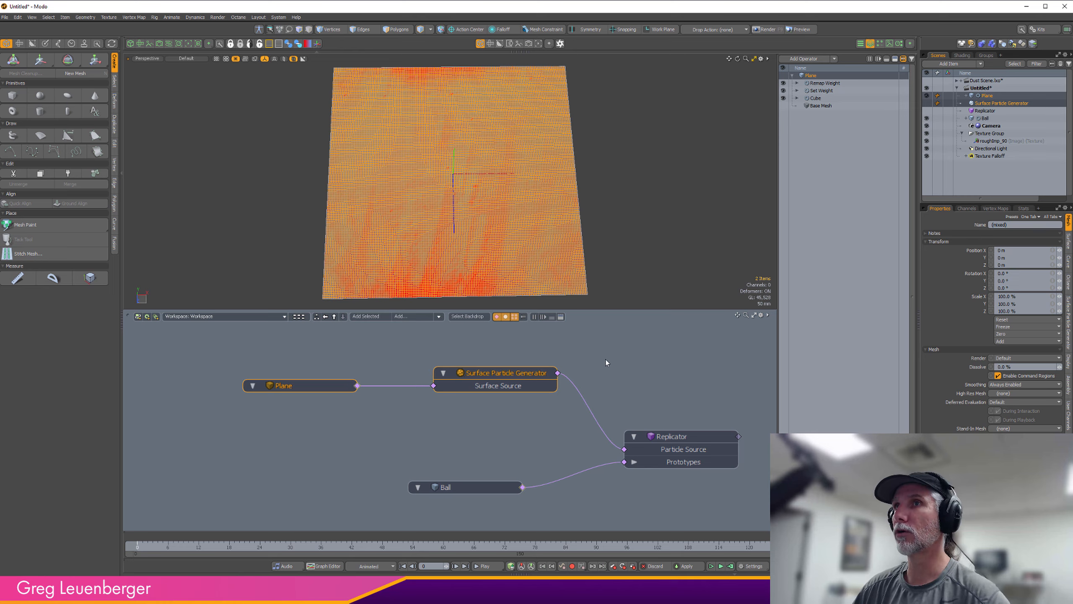
{"action": "left_click", "coordinate": [605, 359]}
{"action": "left_click_drag", "start_coordinate": [356, 441], "coordinate": [348, 459], "text": "alt"}
{"action": "left_click", "coordinate": [349, 438]}
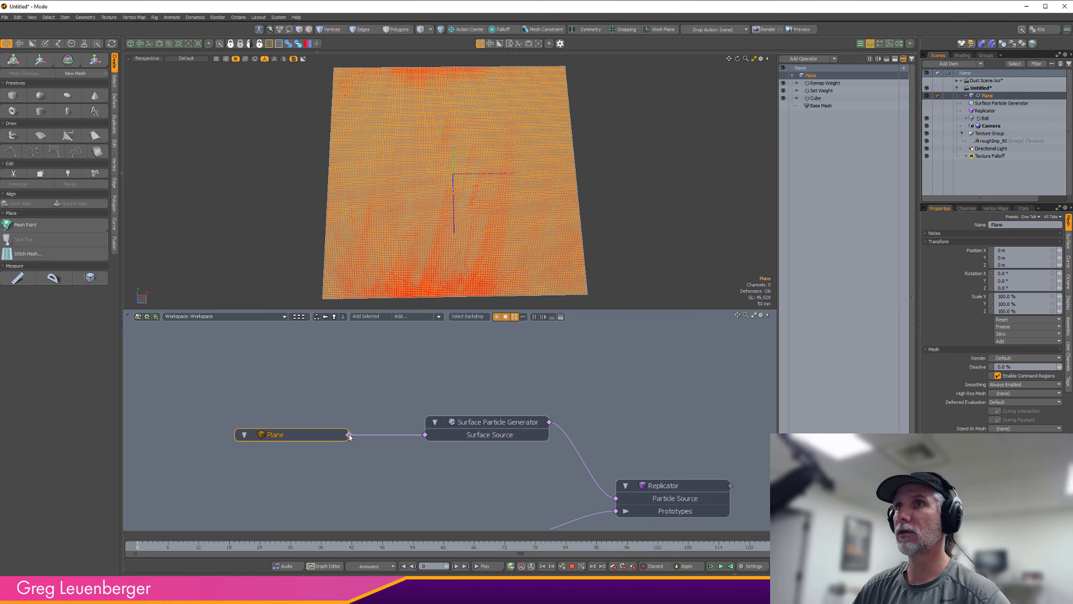
{"action": "double_click", "coordinate": [350, 436]}
{"action": "left_click_drag", "start_coordinate": [338, 402], "coordinate": [514, 304]}
{"action": "left_click_drag", "start_coordinate": [591, 343], "coordinate": [555, 426], "text": "alt"}
{"action": "left_click_drag", "start_coordinate": [634, 447], "coordinate": [615, 447], "text": "ctrl+alt"}
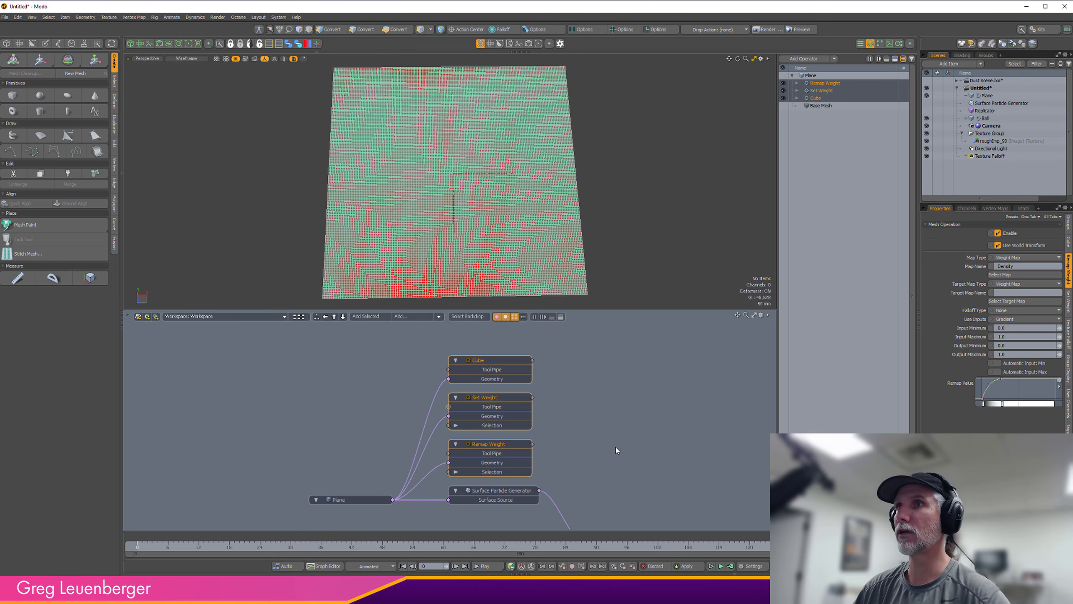
- Rearrange the mesh operation nodes so Remap Weight sits above Set Weight, with Cube below them
{"action": "left_click", "coordinate": [615, 447]}
{"action": "left_click_drag", "start_coordinate": [493, 445], "coordinate": [503, 287]}
{"action": "left_click_drag", "start_coordinate": [488, 359], "coordinate": [495, 459]}
{"action": "left_click_drag", "start_coordinate": [579, 397], "coordinate": [565, 438], "text": "alt"}
{"action": "scroll", "coordinate": [562, 440], "scroll_direction": "down", "scroll_amount": 1}
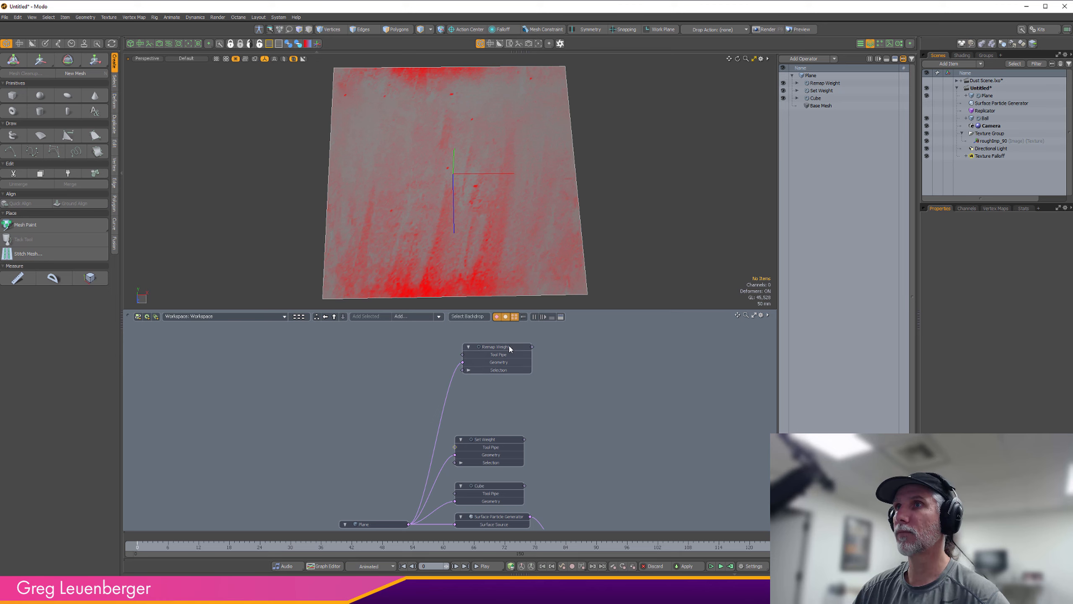
{"action": "left_click_drag", "start_coordinate": [510, 349], "coordinate": [508, 402]}
{"action": "left_click_drag", "start_coordinate": [577, 454], "coordinate": [490, 427], "text": "alt"}
- Clear the channel search filter and add Set Weight's Map Name channel to its schematic node
{"action": "left_click", "coordinate": [479, 402]}
{"action": "scroll", "coordinate": [439, 411], "scroll_direction": "up", "scroll_amount": 2}
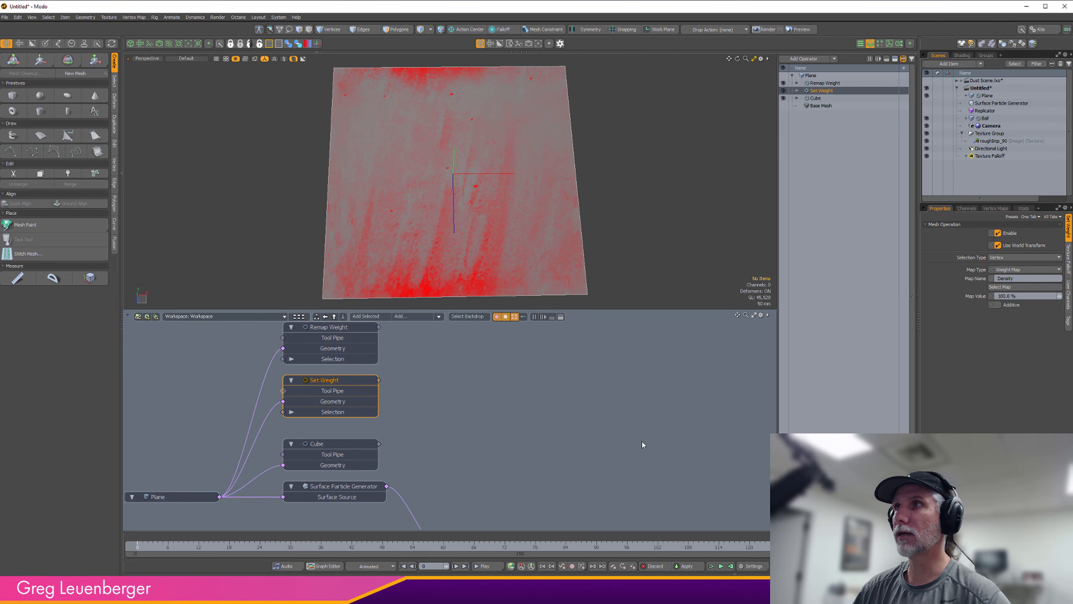
{"action": "left_click", "coordinate": [967, 208]}
{"action": "left_click_drag", "start_coordinate": [956, 228], "coordinate": [901, 235]}
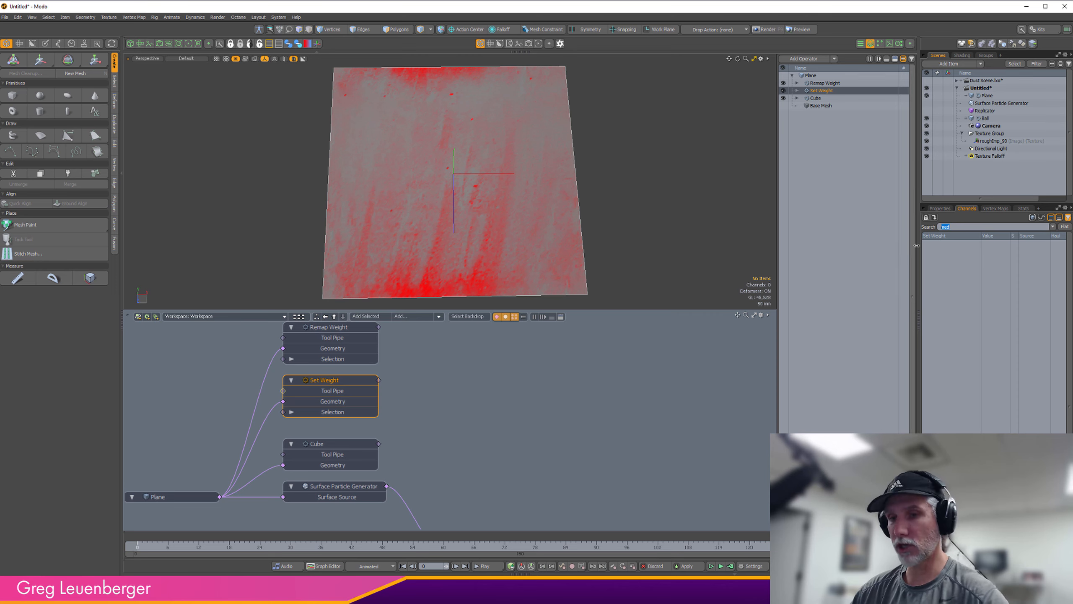
{"action": "key", "text": "BackSpace"}
{"action": "key", "text": "Return"}
{"action": "left_click_drag", "start_coordinate": [956, 273], "coordinate": [349, 378]}
{"action": "left_click_drag", "start_coordinate": [383, 424], "coordinate": [449, 413], "text": "alt"}
{"action": "left_click", "coordinate": [456, 409]}
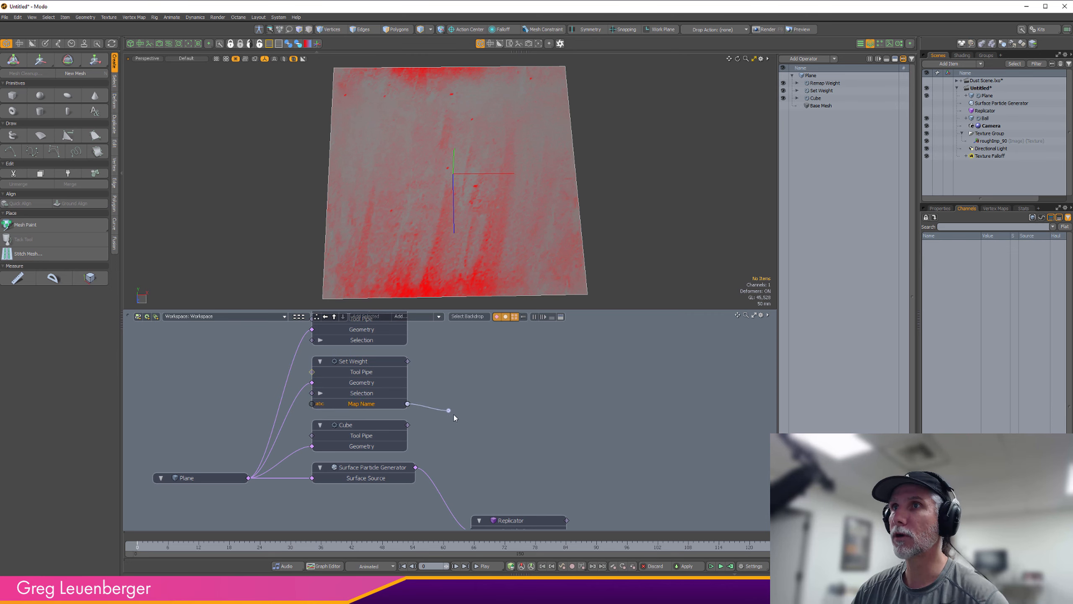
- Add the Surface Particle Generator's densVMap and sizeVMap channels to its schematic node
{"action": "left_click_drag", "start_coordinate": [498, 503], "coordinate": [453, 416], "text": "alt"}
{"action": "left_click_drag", "start_coordinate": [453, 417], "coordinate": [543, 440], "text": "ctrl+alt"}
{"action": "left_click_drag", "start_coordinate": [486, 395], "coordinate": [636, 463], "text": "alt"}
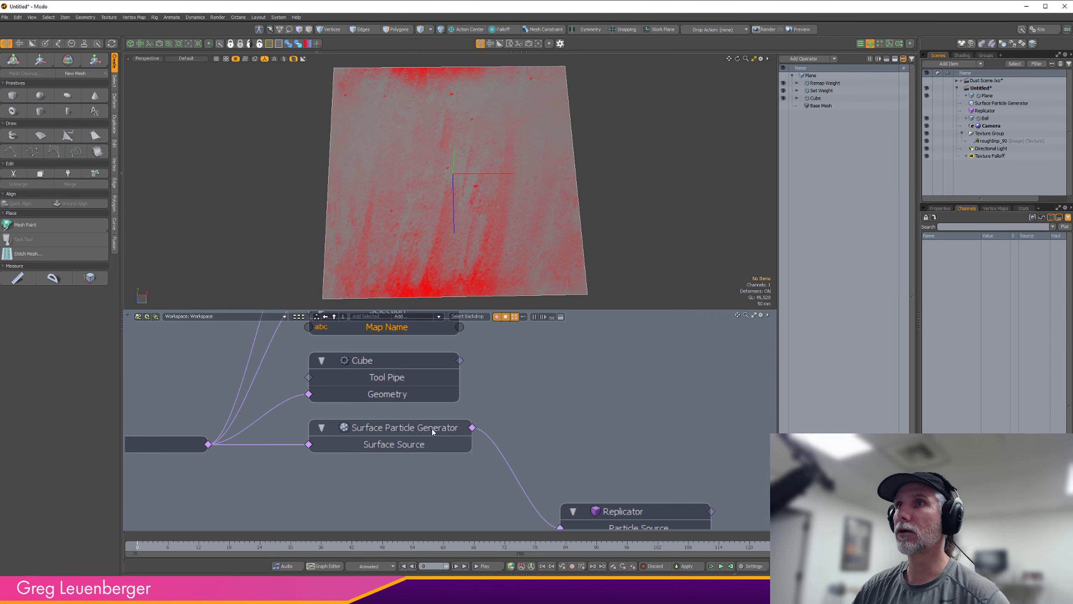
{"action": "left_click", "coordinate": [436, 428]}
{"action": "left_click_drag", "start_coordinate": [627, 388], "coordinate": [566, 390], "text": "ctrl+alt"}
{"action": "left_click_drag", "start_coordinate": [565, 390], "coordinate": [556, 418], "text": "alt"}
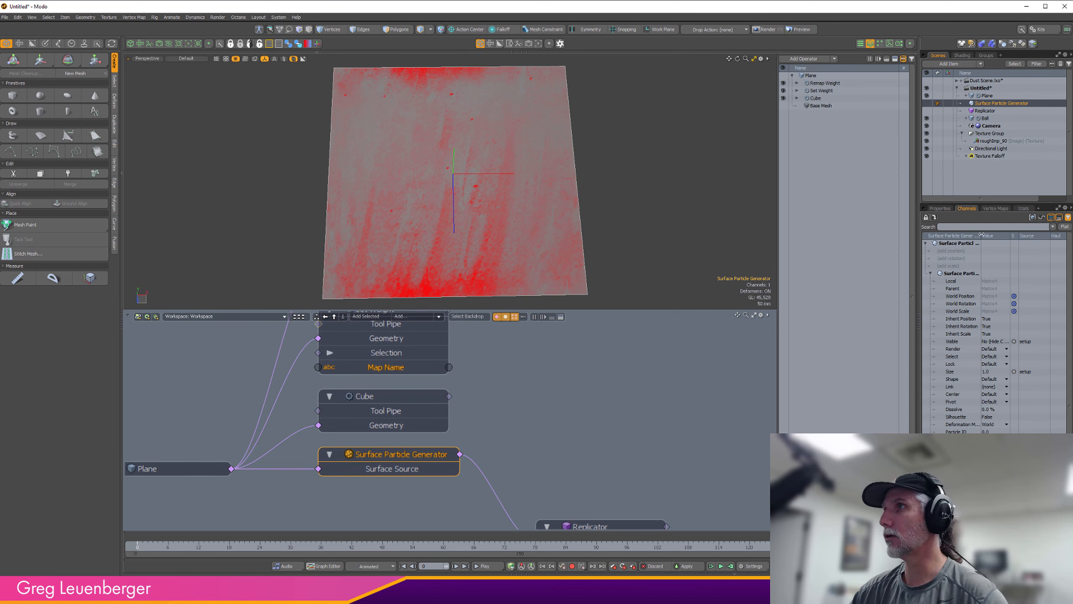
{"action": "left_click", "coordinate": [940, 208]}
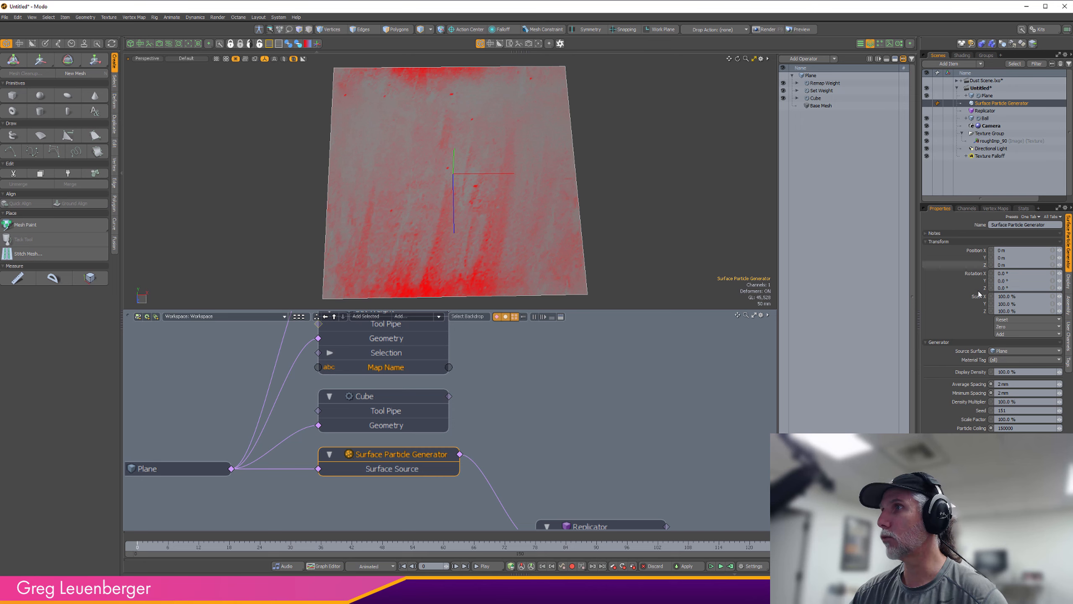
{"action": "left_click", "coordinate": [969, 208]}
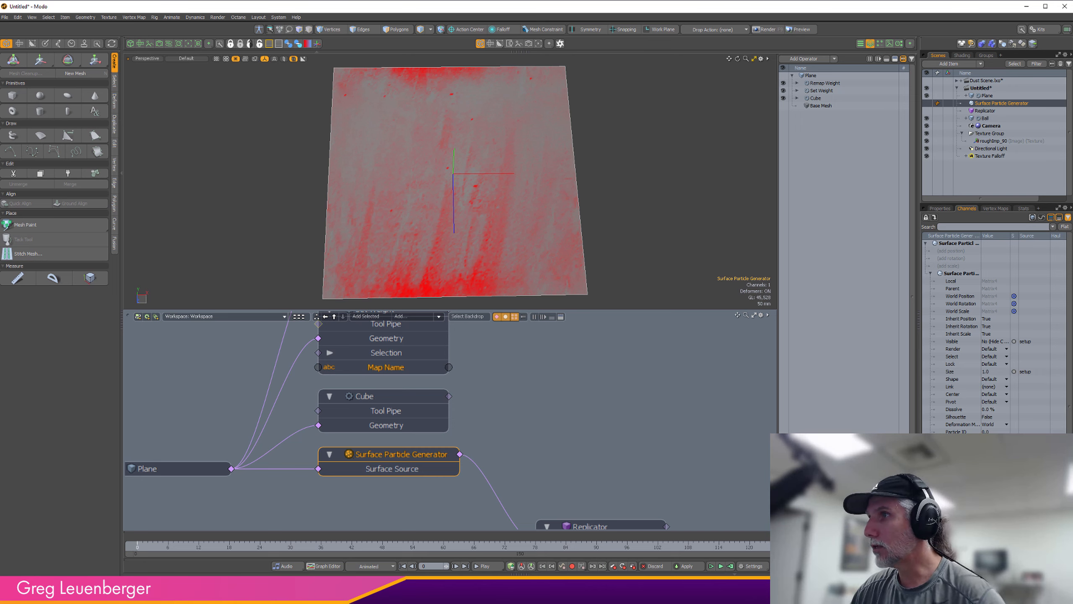
{"action": "left_click", "coordinate": [960, 493]}
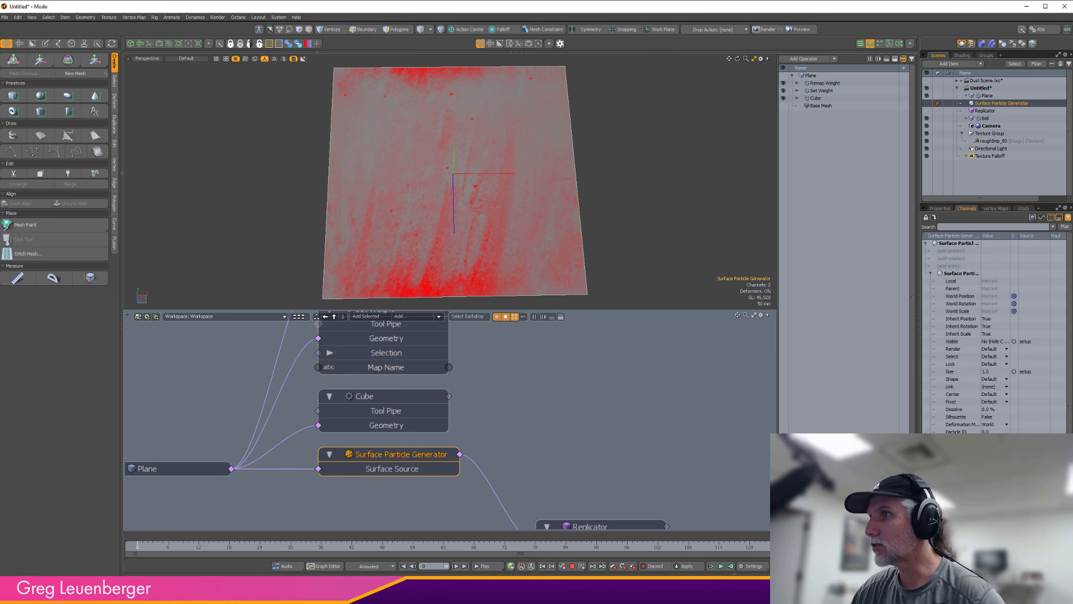
{"action": "left_click", "coordinate": [959, 500], "text": "ctrl"}
{"action": "left_click_drag", "start_coordinate": [959, 500], "coordinate": [531, 462]}
{"action": "scroll", "coordinate": [598, 424], "scroll_direction": "down", "scroll_amount": 3}
{"action": "mouse_move", "coordinate": [600, 437]}
{"action": "left_mouse_down", "text": "alt"}
{"action": "mouse_move", "coordinate": [598, 424]}
{"action": "mouse_move", "coordinate": [584, 435]}
{"action": "left_mouse_up", "text": "alt"}
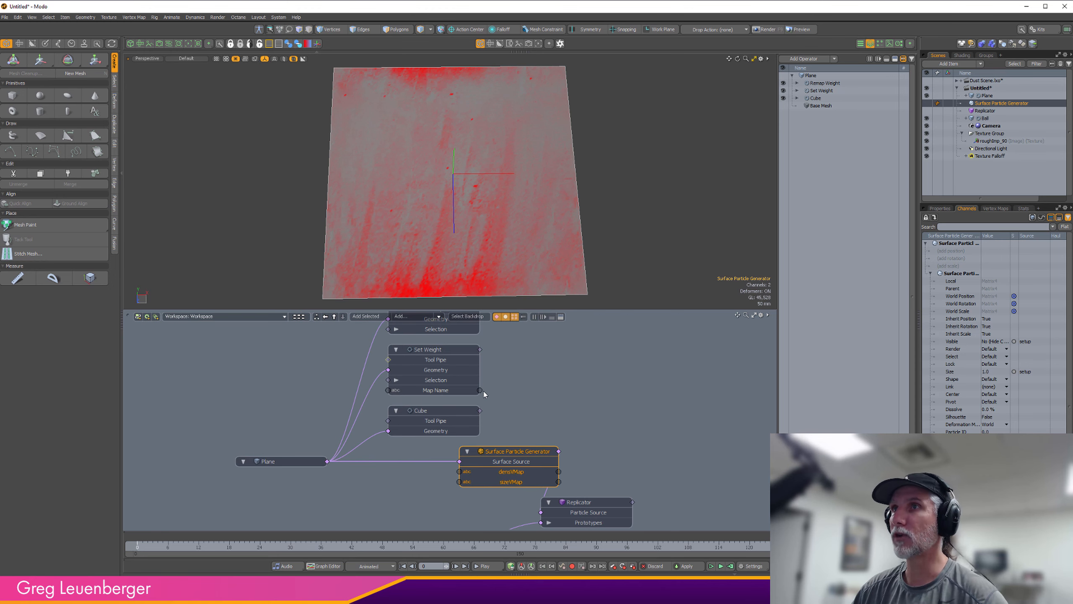
- Link Set Weight's Map Name to the generator's densVMap and sizeVMap channels and make the Surface Particle Generator visible
{"action": "left_click_drag", "start_coordinate": [480, 390], "coordinate": [498, 484]}
{"action": "left_click_drag", "start_coordinate": [532, 399], "coordinate": [507, 441], "text": "alt"}
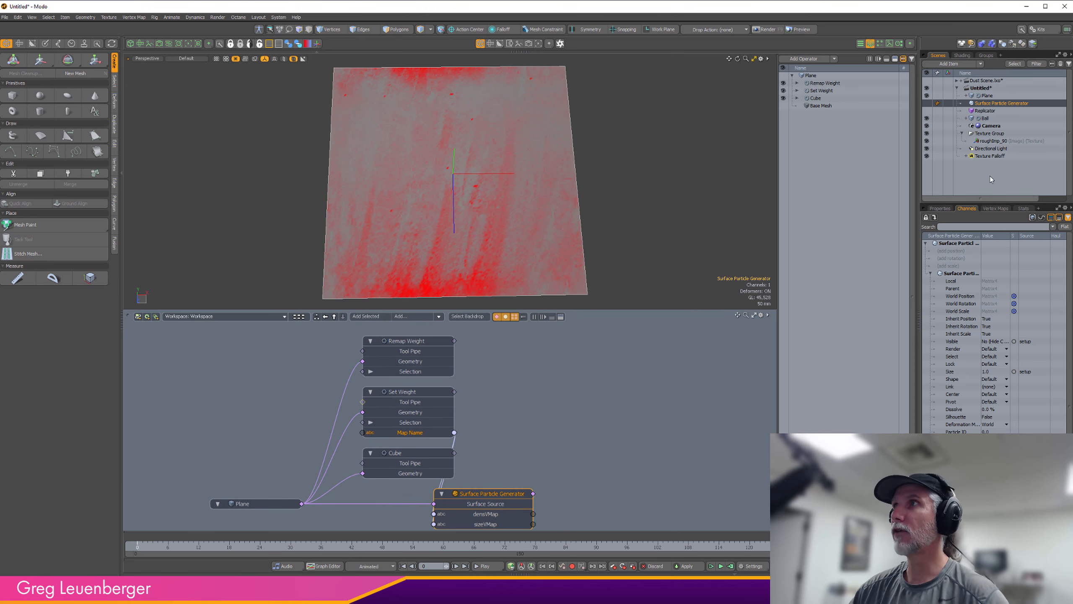
{"action": "left_click", "coordinate": [928, 104]}
{"action": "scroll", "coordinate": [548, 224], "scroll_direction": "down", "scroll_amount": 5}
{"action": "mouse_move", "coordinate": [548, 224]}
{"action": "left_mouse_down", "text": "alt+shift"}
{"action": "mouse_move", "coordinate": [434, 243]}
{"action": "mouse_move", "coordinate": [483, 216]}
{"action": "mouse_move", "coordinate": [422, 230]}
{"action": "mouse_move", "coordinate": [503, 195]}
{"action": "left_mouse_up", "text": "alt+shift"}
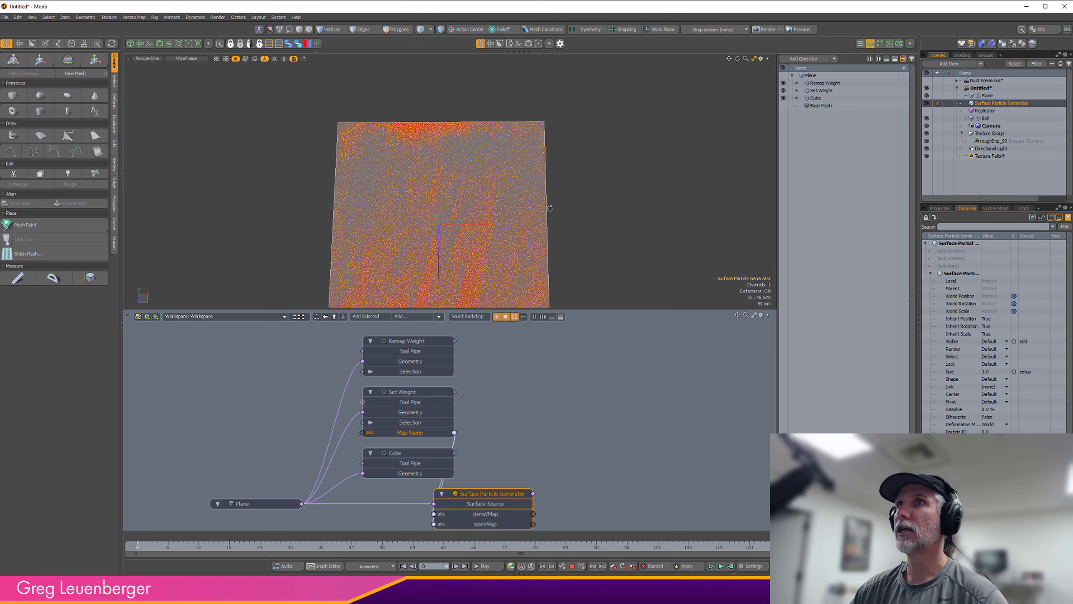
- Inspect the replicated balls up close near the plane's front edge to judge how their density follows the weight map
{"action": "left_click", "coordinate": [927, 118]}
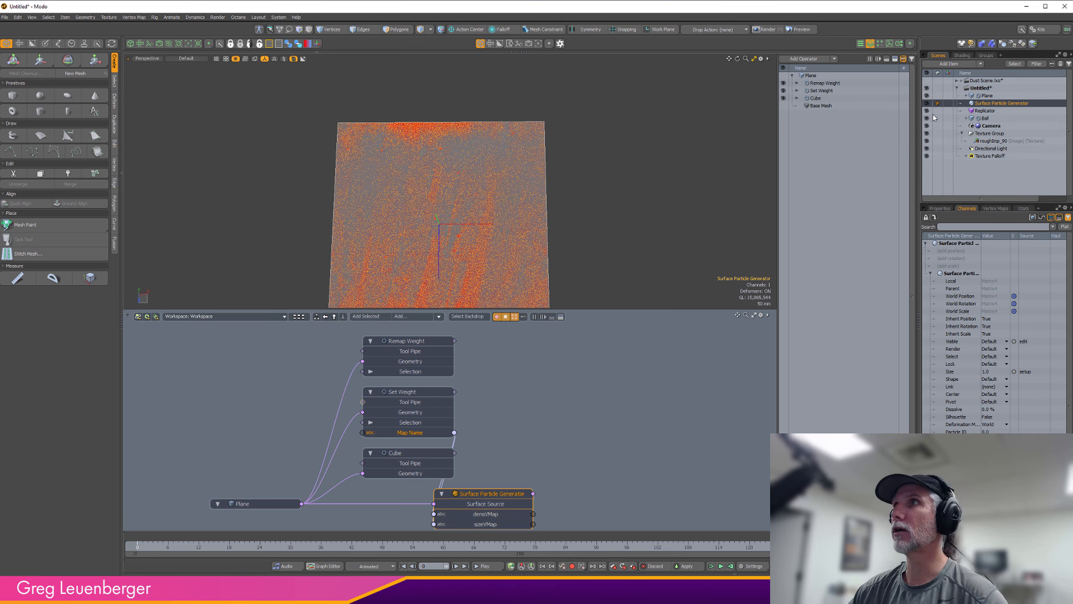
{"action": "left_click_drag", "start_coordinate": [596, 169], "coordinate": [610, 173], "text": "alt"}
{"action": "left_click_drag", "start_coordinate": [562, 166], "coordinate": [559, 102], "text": "alt+shift"}
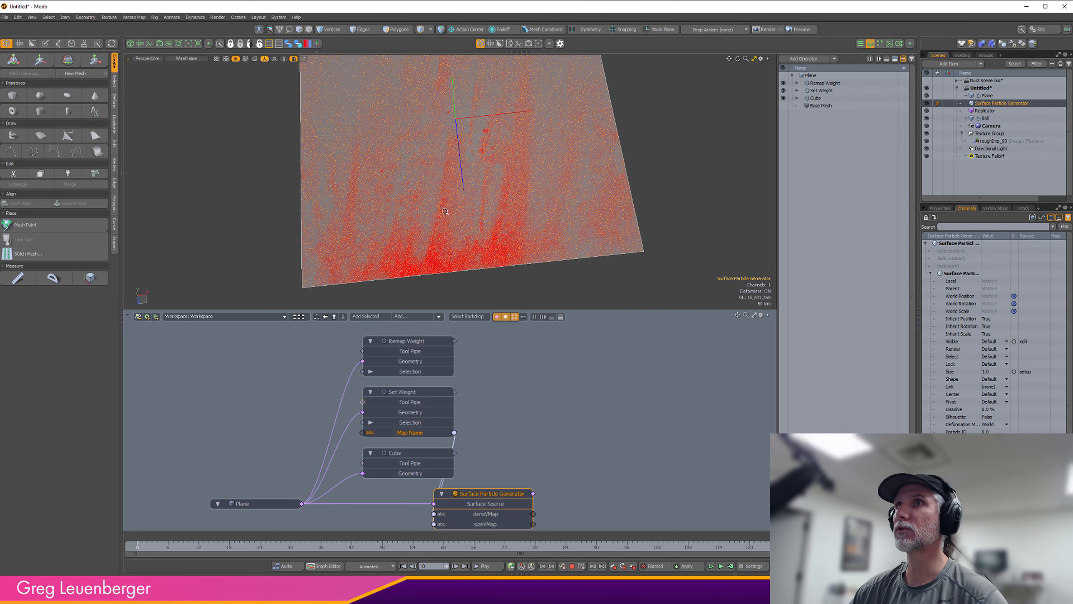
{"action": "left_click_drag", "start_coordinate": [491, 208], "coordinate": [406, 196], "text": "alt"}
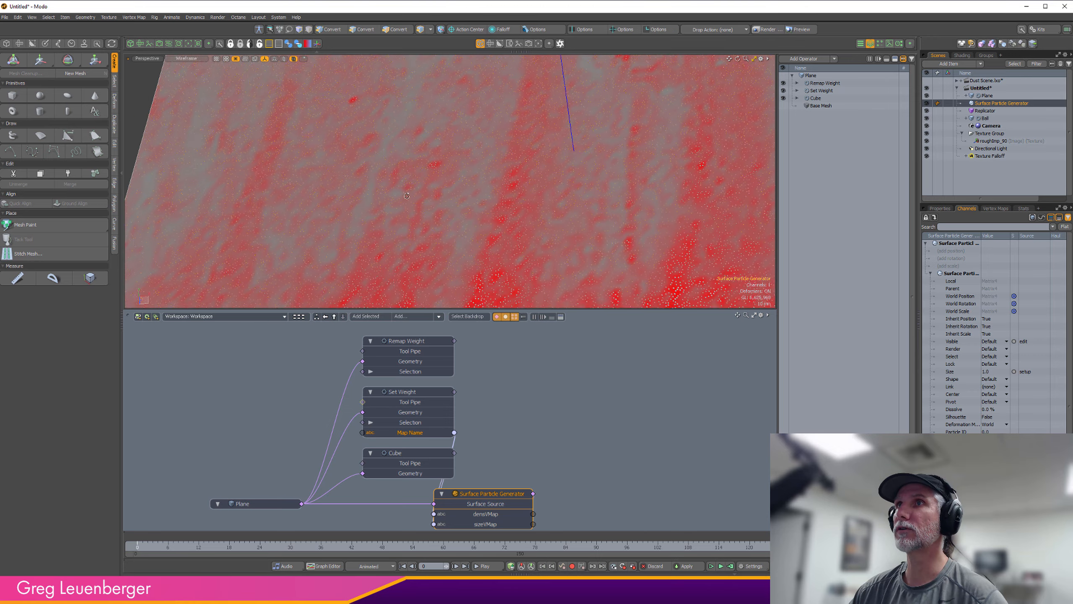
{"action": "left_click", "coordinate": [985, 110]}
{"action": "left_click_drag", "start_coordinate": [757, 168], "coordinate": [559, 198], "text": "alt"}
{"action": "left_click_drag", "start_coordinate": [443, 236], "coordinate": [443, 258], "text": "ctrl+alt"}
{"action": "left_click_drag", "start_coordinate": [444, 258], "coordinate": [472, 294], "text": "alt"}
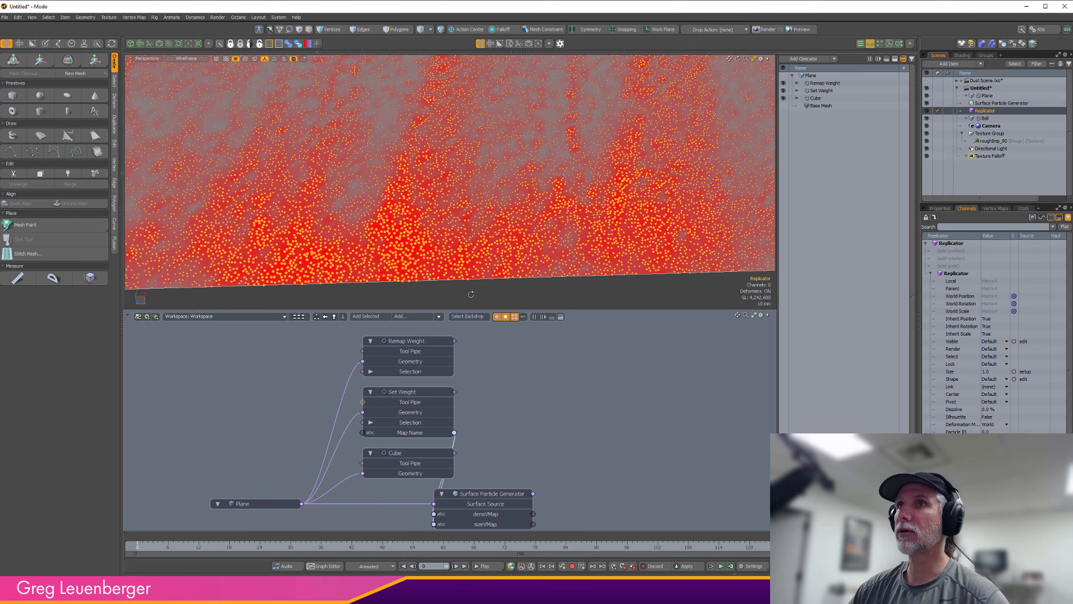
- Review the Replicator's node and its instancing properties, ending with the whole plane in view and no item selected
{"action": "left_click_drag", "start_coordinate": [586, 467], "coordinate": [533, 355], "text": "alt"}
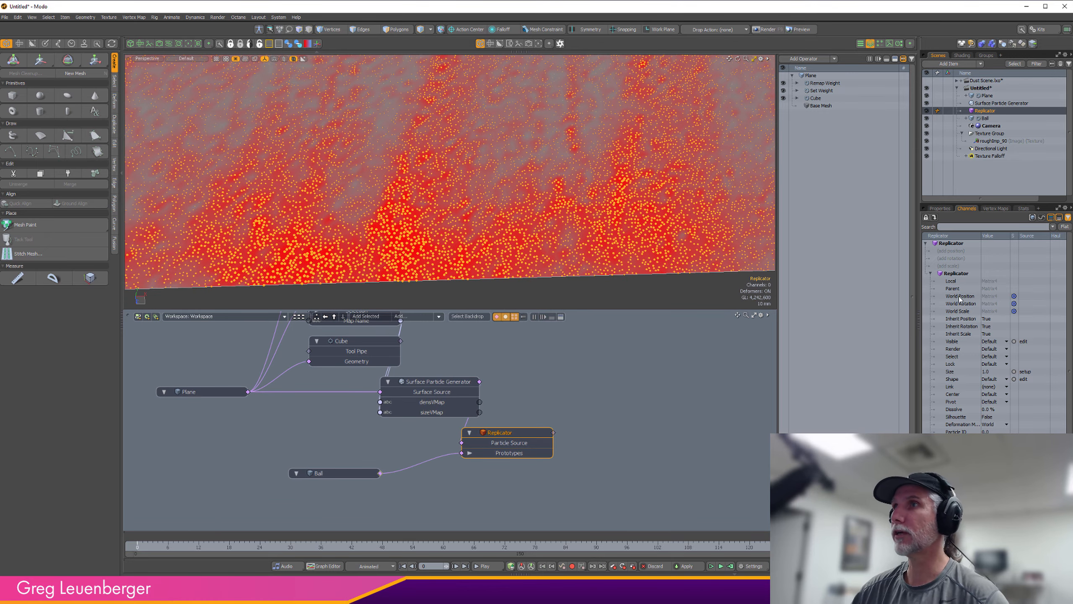
{"action": "left_click", "coordinate": [940, 207]}
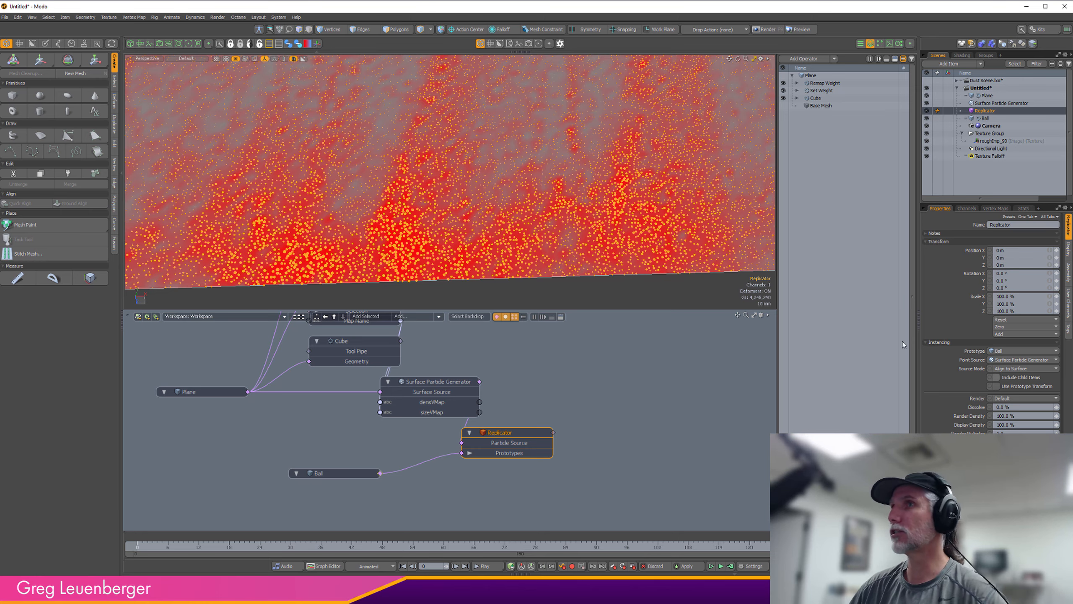
{"action": "key", "text": "c"}
{"action": "left_click_drag", "start_coordinate": [541, 220], "coordinate": [461, 286], "text": "alt+shift"}
{"action": "left_click_drag", "start_coordinate": [448, 212], "coordinate": [422, 203]}
{"action": "key", "text": "space"}
{"action": "left_click", "coordinate": [614, 213]}
{"action": "left_click_drag", "start_coordinate": [614, 212], "coordinate": [629, 212], "text": "alt"}
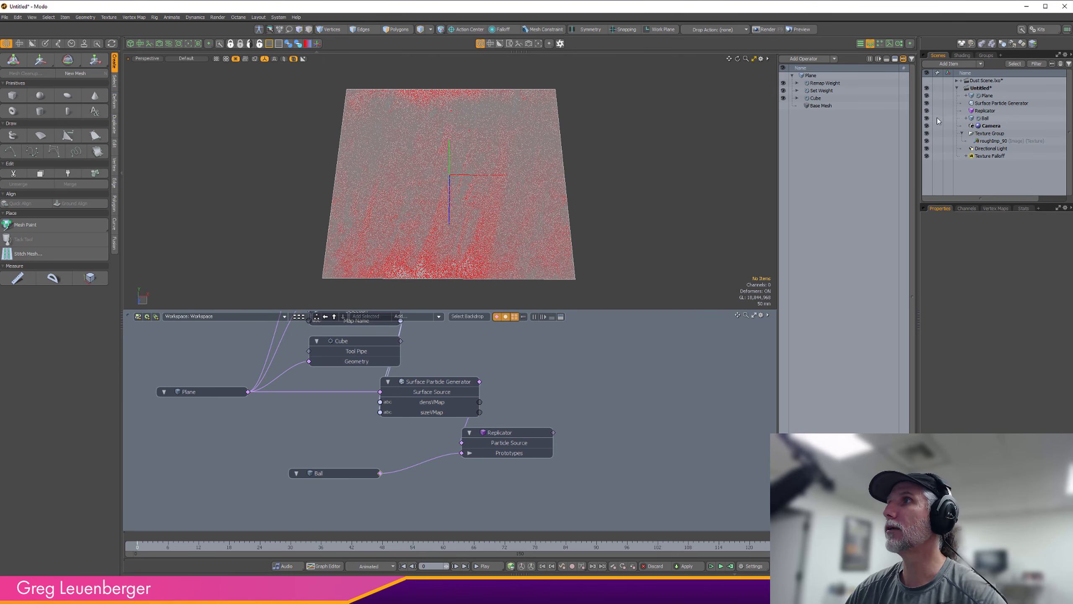
- Toggle the visibility of the Plane and the Surface Particle Generator to compare the particles with the underlying weight map
{"action": "left_click", "coordinate": [927, 96]}
{"action": "left_click", "coordinate": [927, 97]}
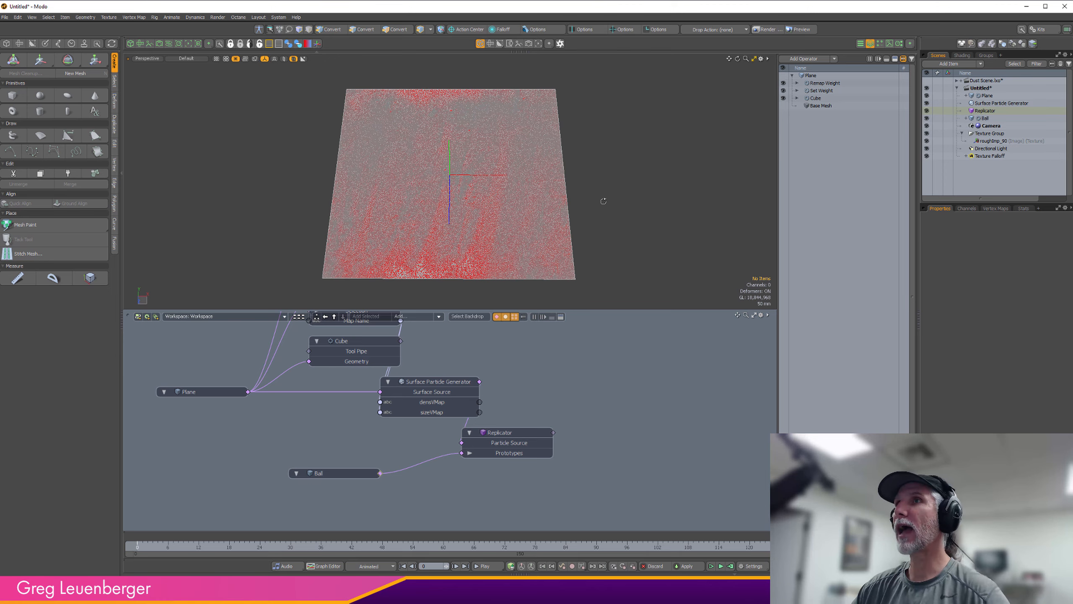
{"action": "scroll", "coordinate": [603, 201], "scroll_direction": "up", "scroll_amount": 1}
{"action": "left_click", "coordinate": [926, 103]}
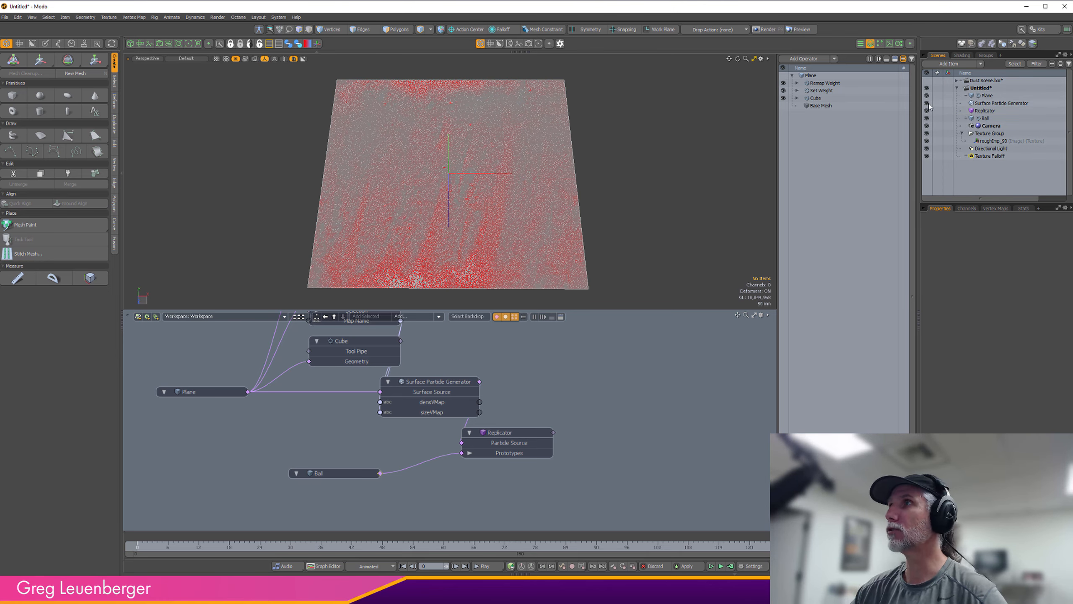
{"action": "left_click_drag", "start_coordinate": [608, 260], "coordinate": [681, 250], "text": "alt"}
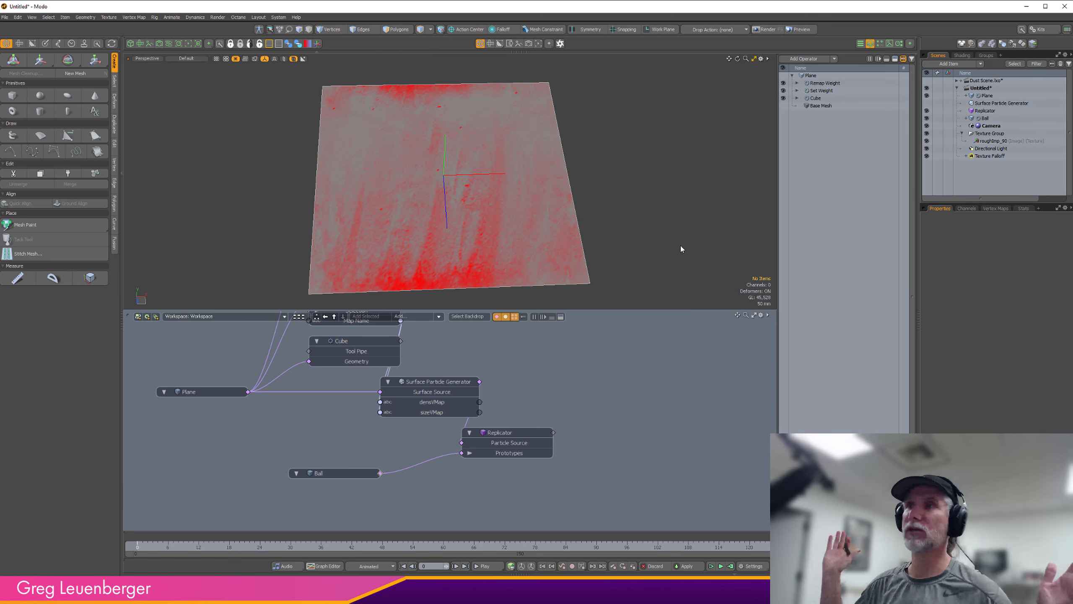
{"action": "left_click", "coordinate": [927, 103]}
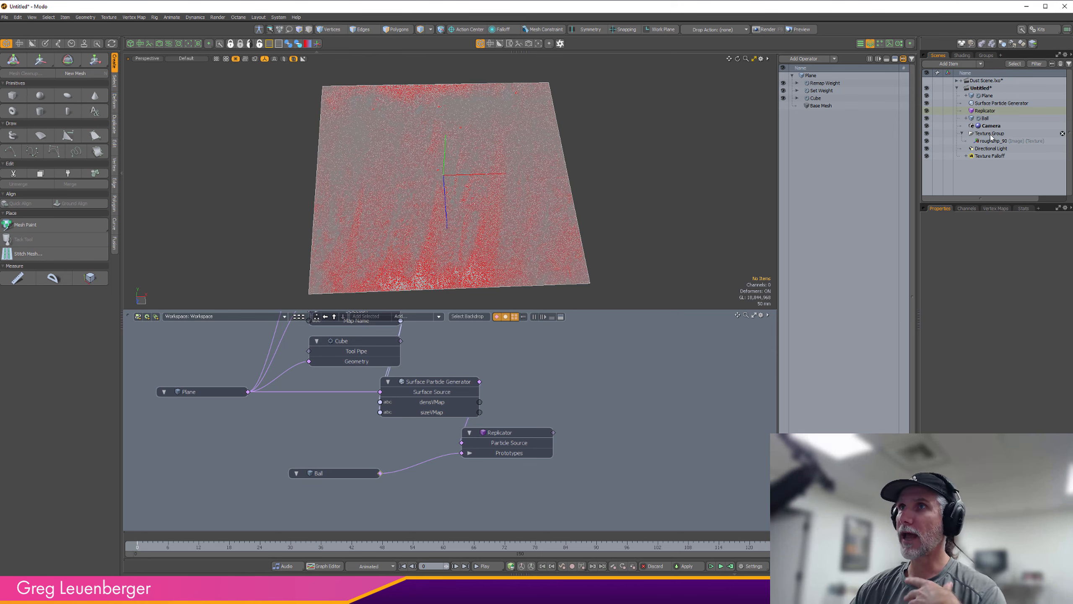
- Test how hiding the Plane affects the particles, ending with both the Plane and the Surface Particle Generator shown
{"action": "left_click", "coordinate": [1001, 104]}
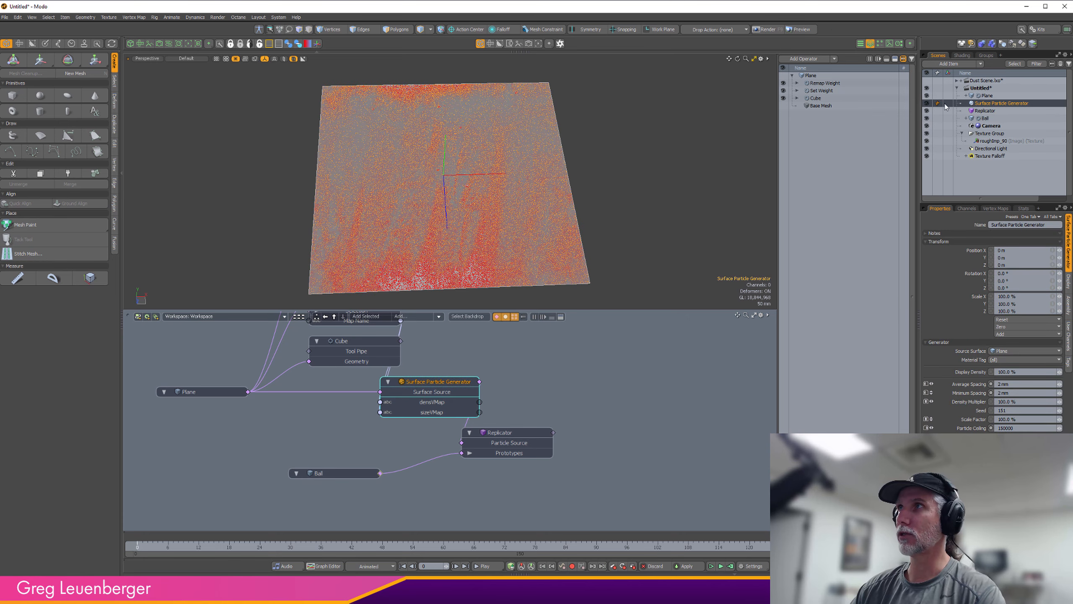
{"action": "left_click", "coordinate": [927, 104]}
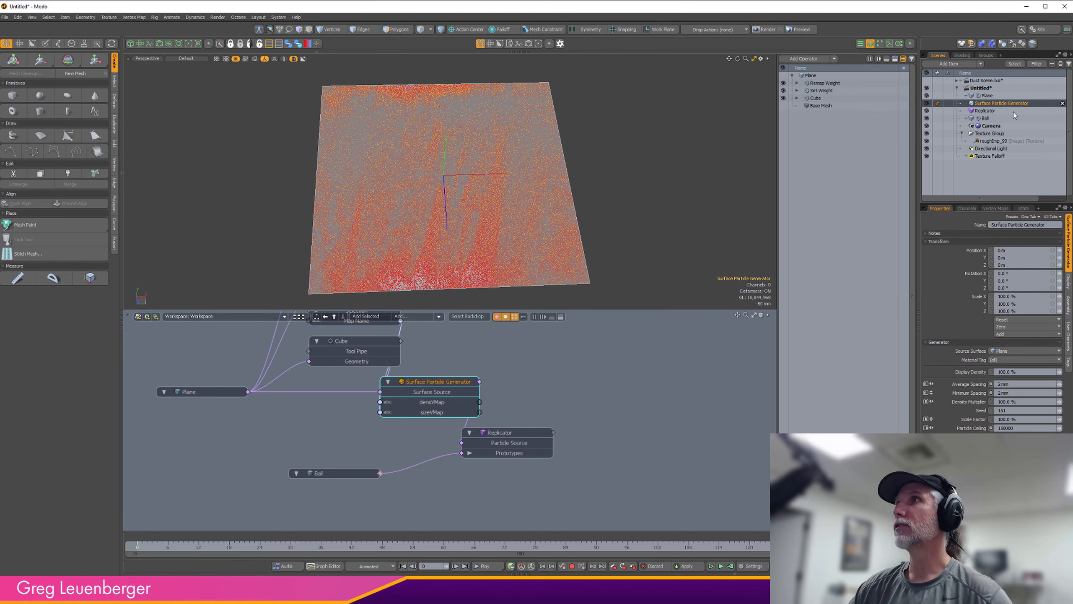
{"action": "left_click", "coordinate": [988, 96]}
{"action": "left_click", "coordinate": [926, 97]}
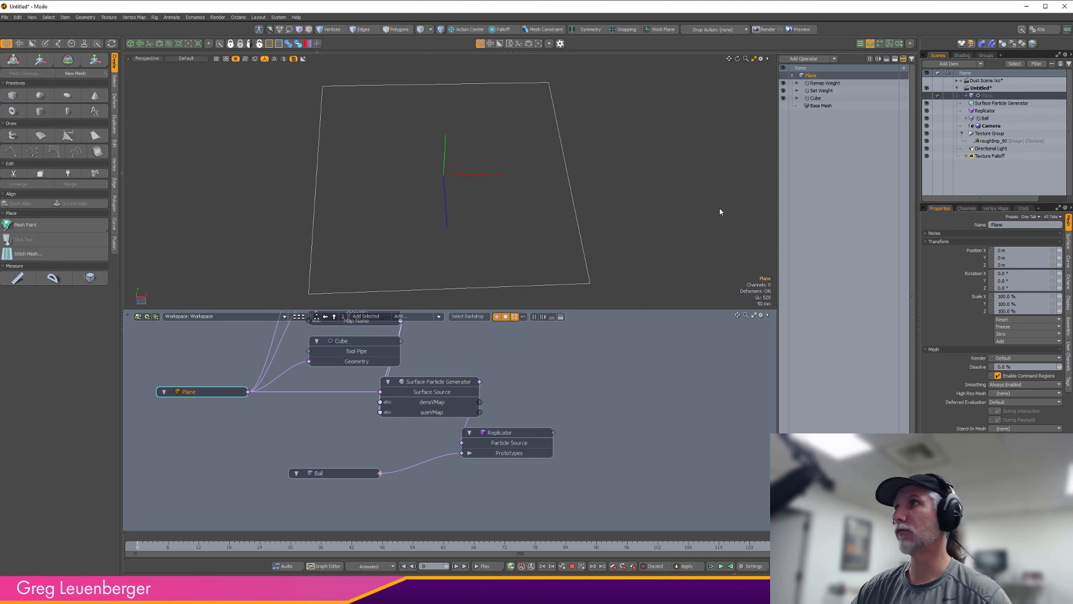
{"action": "left_click", "coordinate": [927, 97]}
{"action": "left_click", "coordinate": [837, 209]}
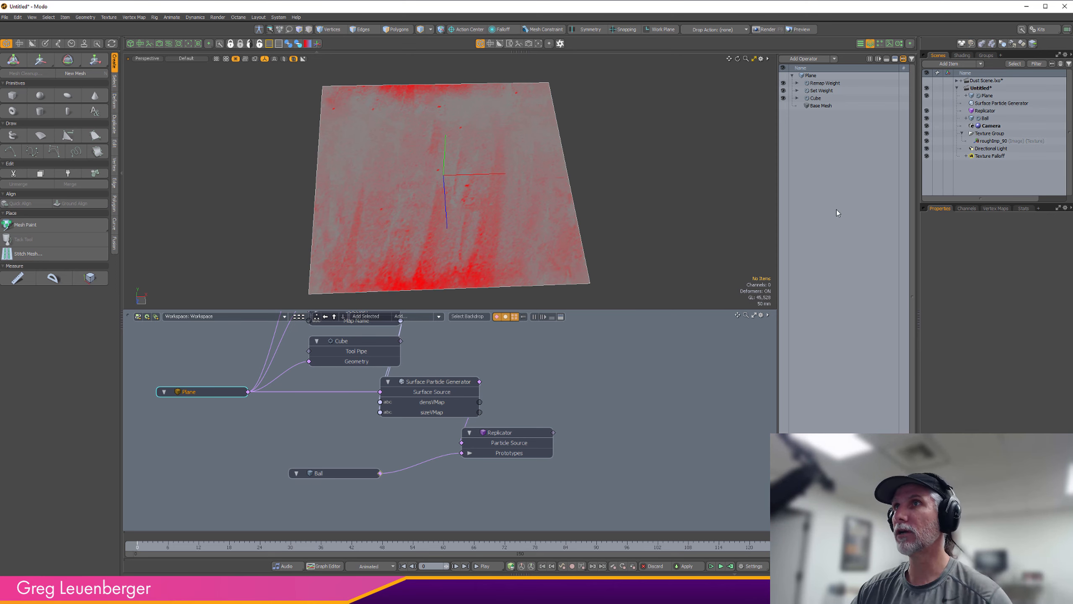
{"action": "left_click", "coordinate": [927, 103]}
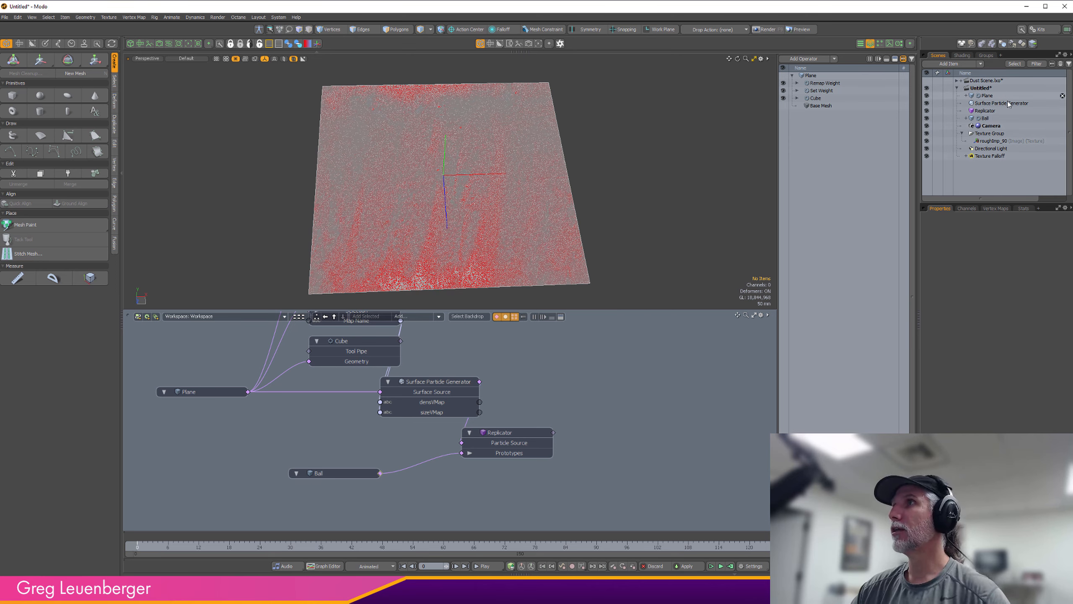
- Set the Plane's Render option to No and disable its Octane Camera, Shadow and Dirt Visibility
{"action": "left_click", "coordinate": [989, 96]}
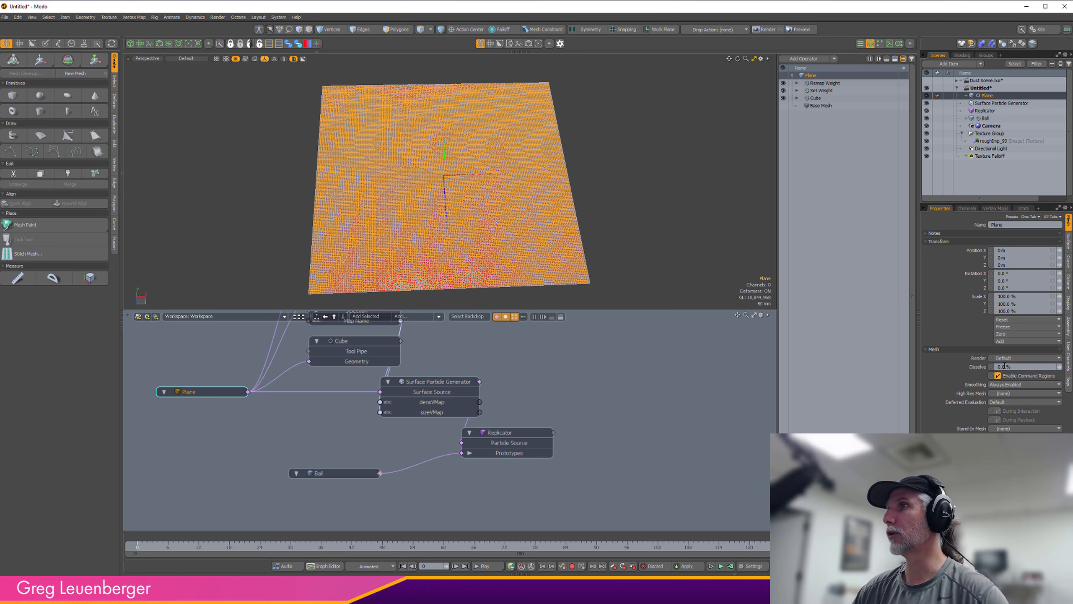
{"action": "left_click", "coordinate": [1024, 358]}
{"action": "left_click", "coordinate": [1008, 374]}
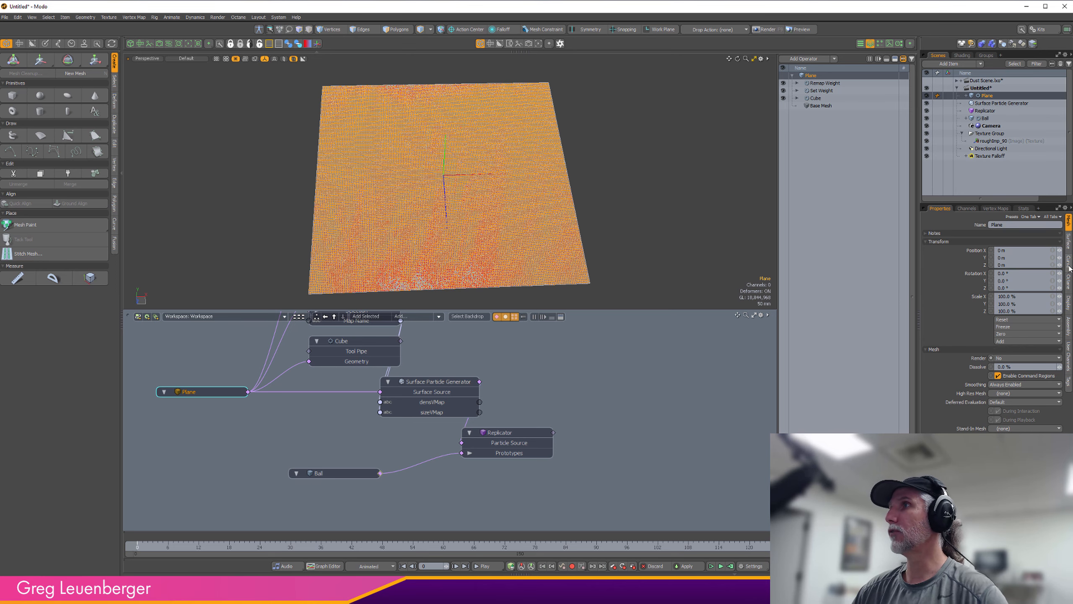
{"action": "left_click", "coordinate": [1069, 281]}
{"action": "left_click", "coordinate": [1027, 288]}
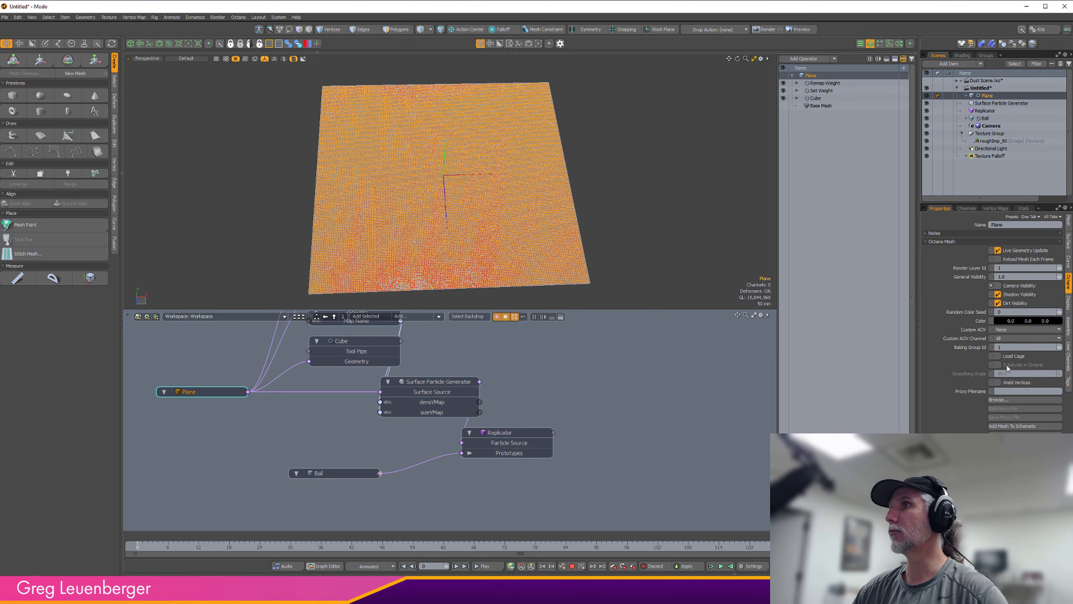
{"action": "left_click", "coordinate": [1027, 294]}
{"action": "left_click", "coordinate": [1026, 303]}
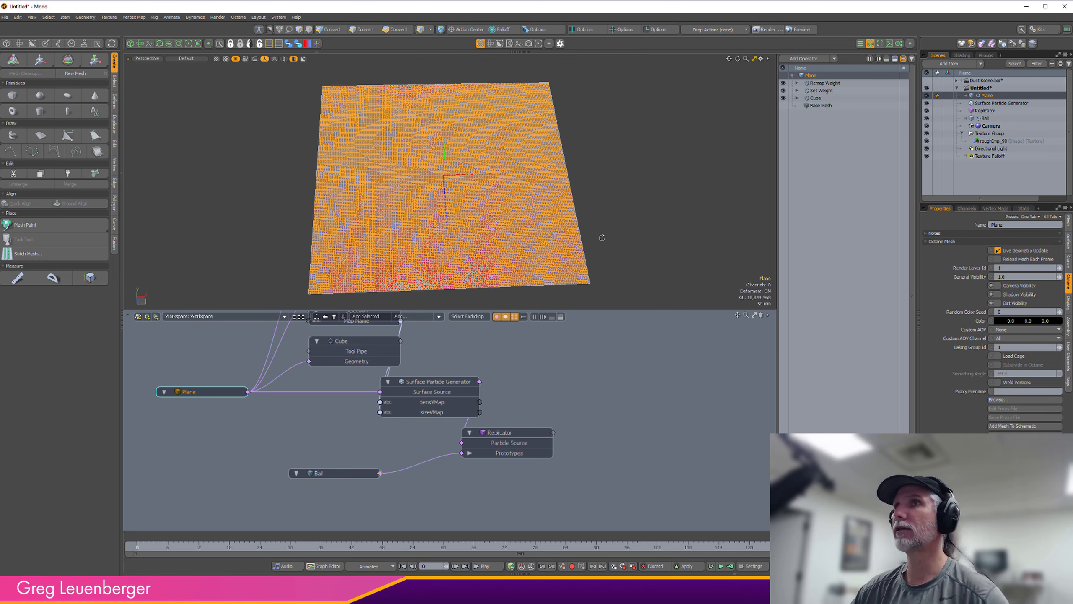
- Deselect the Plane and inspect the red weight map and particles along its near edge from a closer angle
{"action": "left_click", "coordinate": [668, 256]}
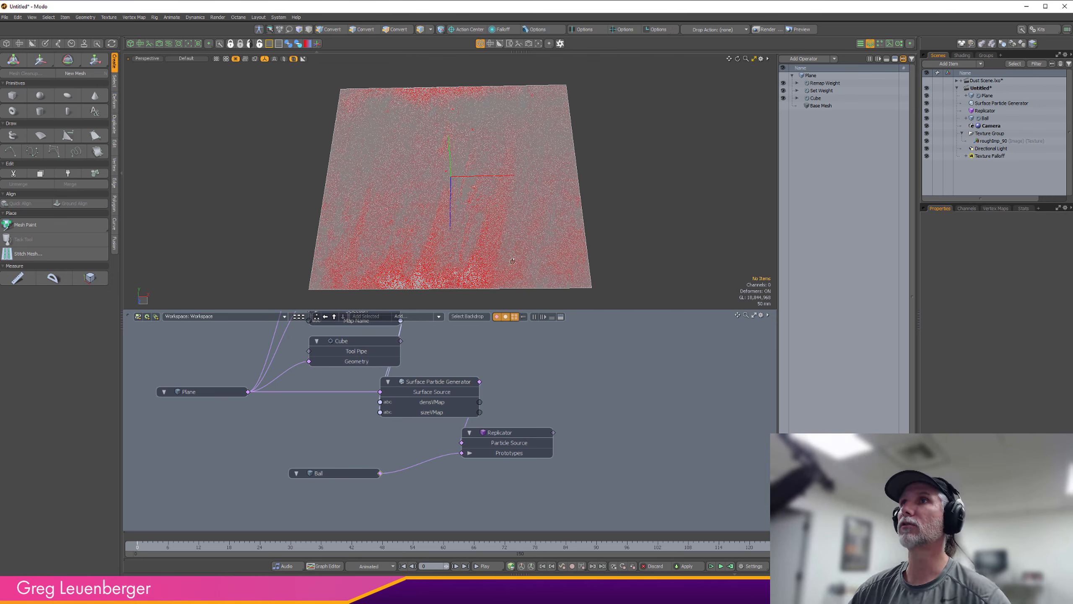
{"action": "left_click_drag", "start_coordinate": [675, 251], "coordinate": [495, 210], "text": "alt"}
{"action": "scroll", "coordinate": [492, 210], "scroll_direction": "up", "scroll_amount": 5}
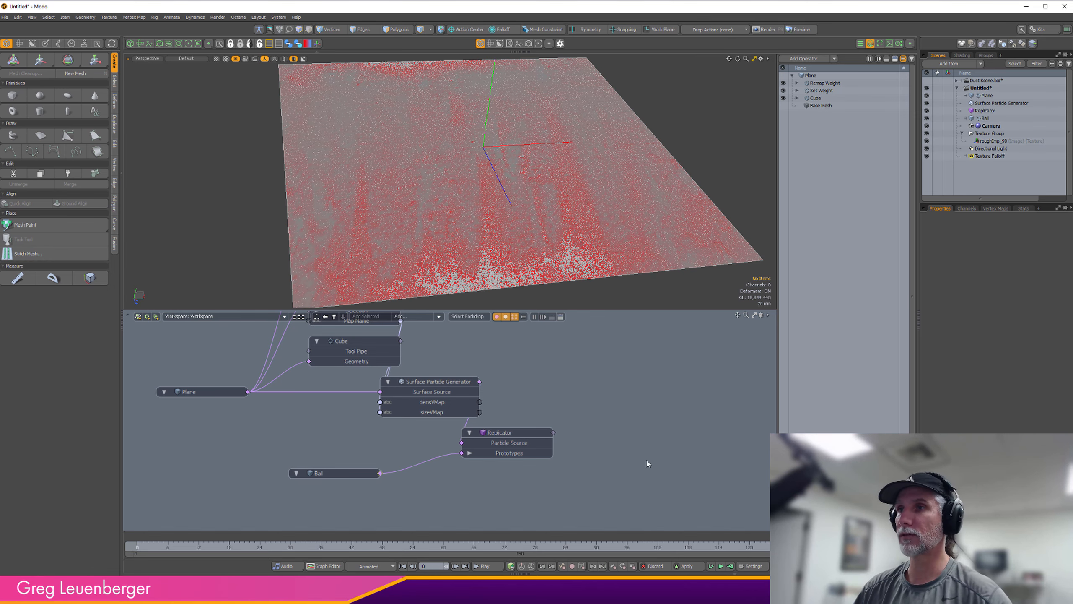
- Switch to Nuke and examine the dust on the lamp, tabletop and coiled cable in the composited render
{"action": "key", "text": "alt+Tab"}
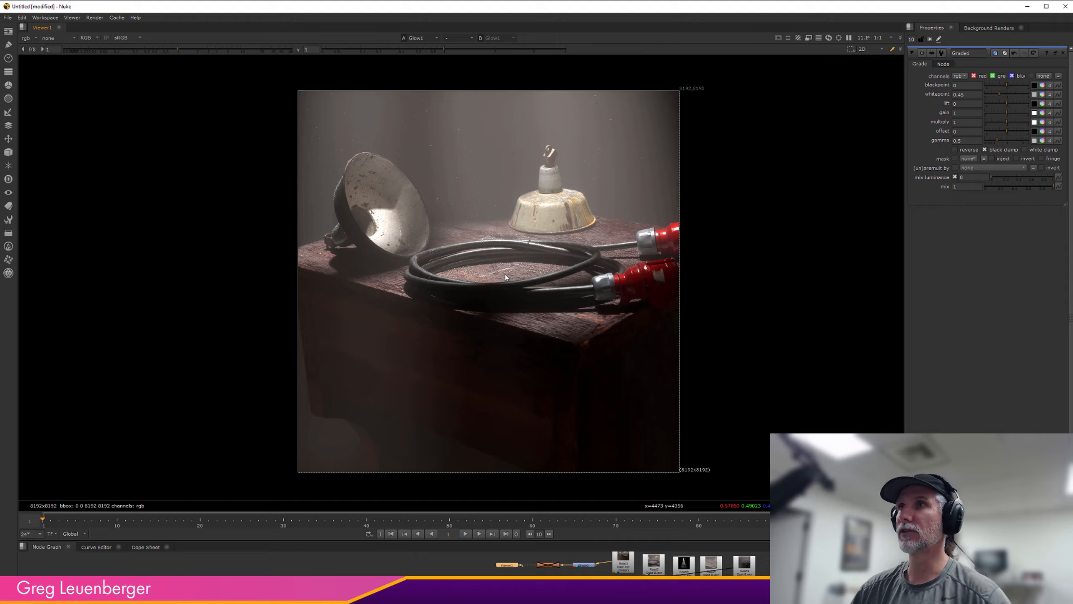
{"action": "scroll", "coordinate": [508, 267], "scroll_direction": "up", "scroll_amount": 8}
{"action": "scroll", "coordinate": [595, 247], "scroll_direction": "down", "scroll_amount": 6}
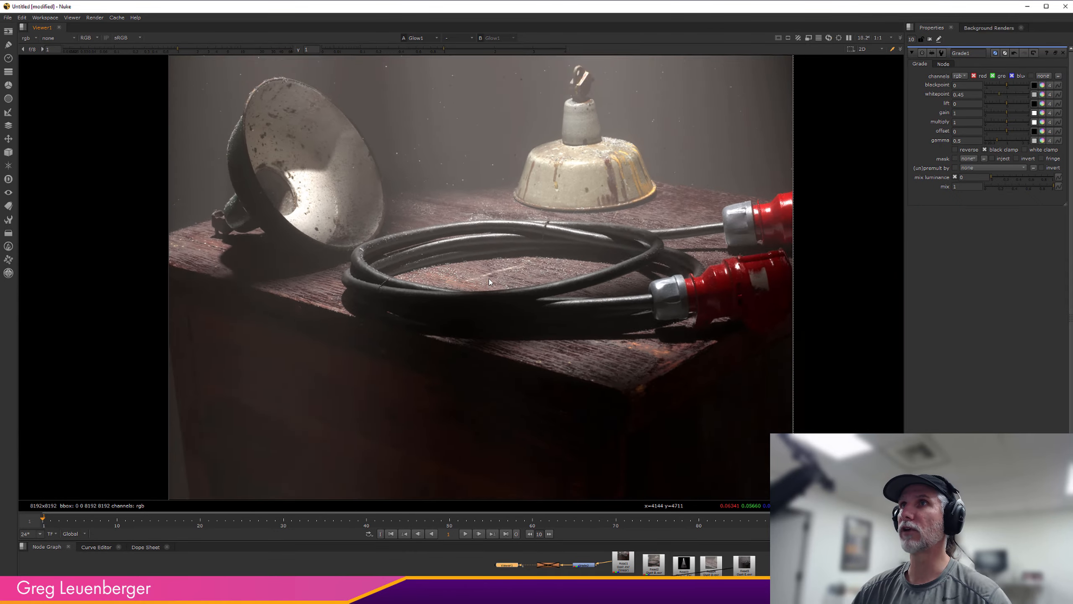
{"action": "scroll", "coordinate": [484, 243], "scroll_direction": "up", "scroll_amount": 7}
{"action": "middle_click_drag", "start_coordinate": [892, 172], "coordinate": [600, 339]}
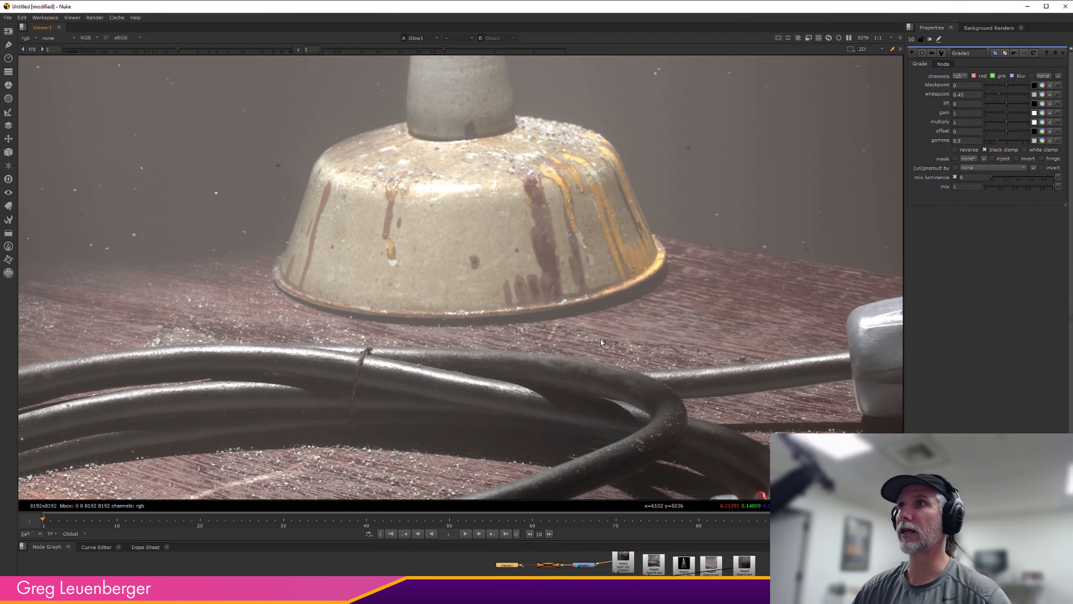
{"action": "scroll", "coordinate": [600, 340], "scroll_direction": "up", "scroll_amount": 4}
{"action": "scroll", "coordinate": [483, 348], "scroll_direction": "down", "scroll_amount": 3}
{"action": "scroll", "coordinate": [201, 443], "scroll_direction": "up", "scroll_amount": 3}
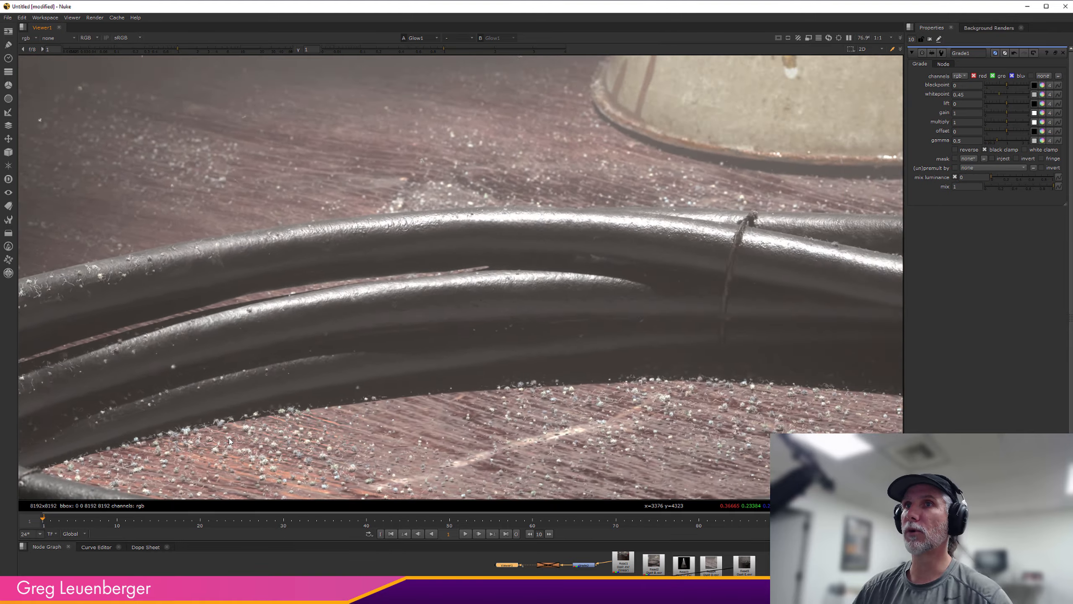
{"action": "scroll", "coordinate": [202, 443], "scroll_direction": "down", "scroll_amount": 5}
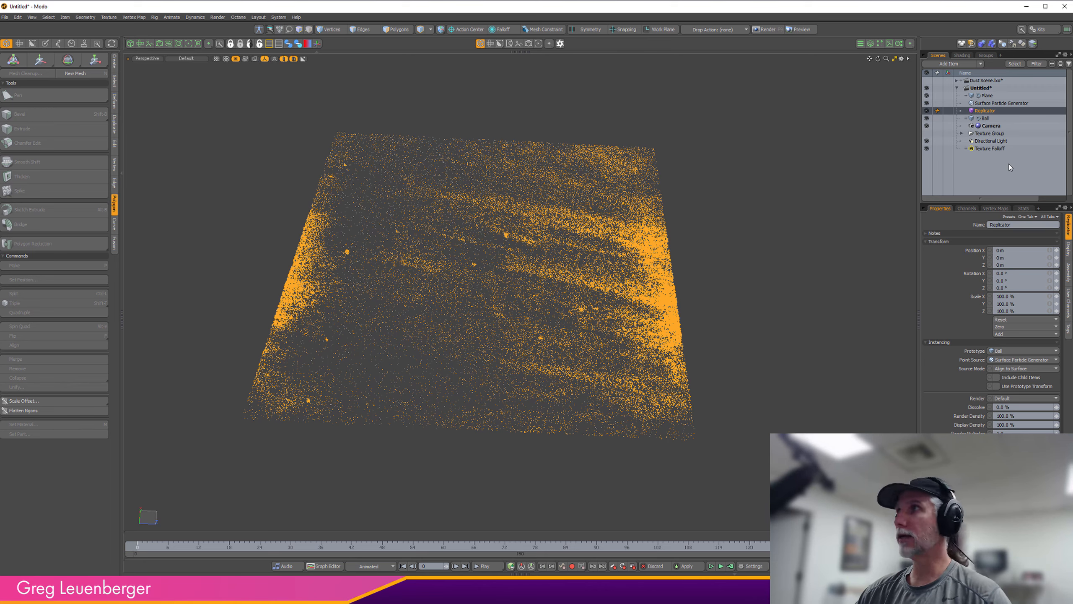
- Add an empty mesh item and reorder the scene so Camera and Directional Light come first and the mesh comes last
{"action": "key", "text": "n"}
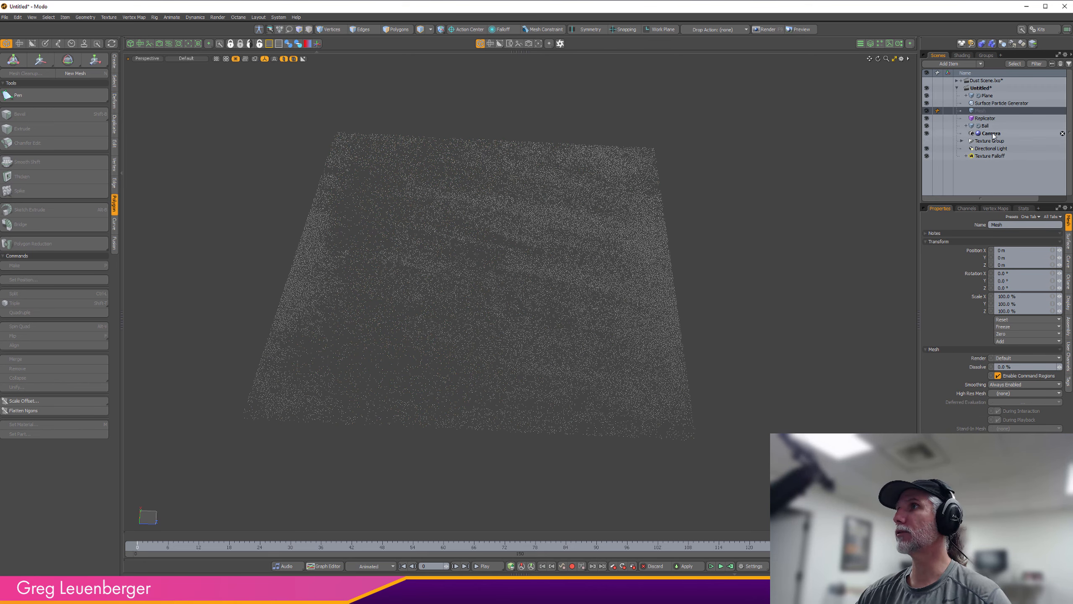
{"action": "left_click_drag", "start_coordinate": [991, 134], "coordinate": [1014, 94]}
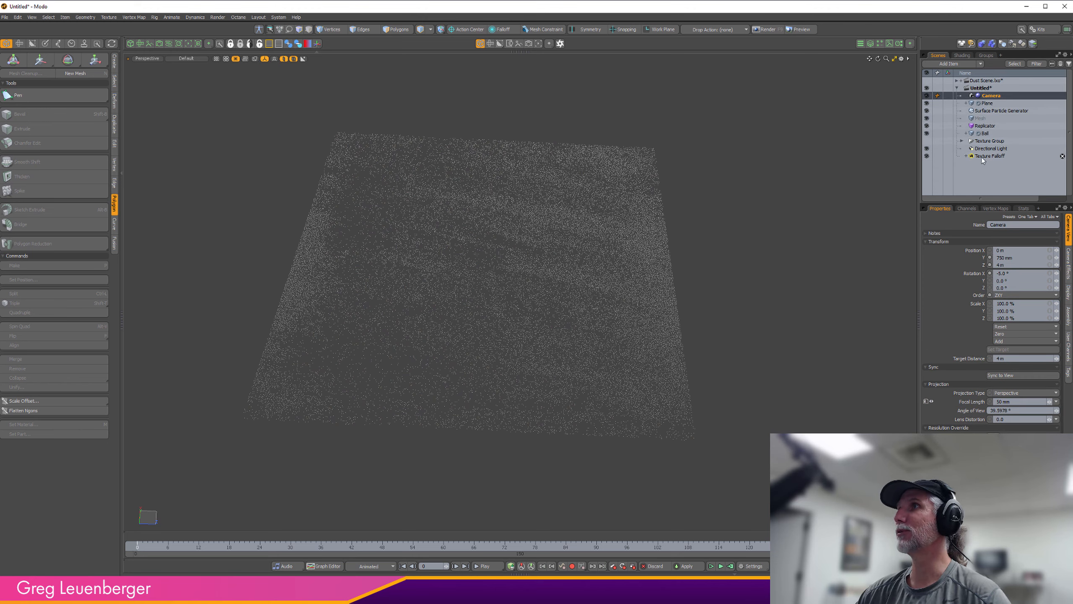
{"action": "left_click_drag", "start_coordinate": [988, 152], "coordinate": [1009, 104]}
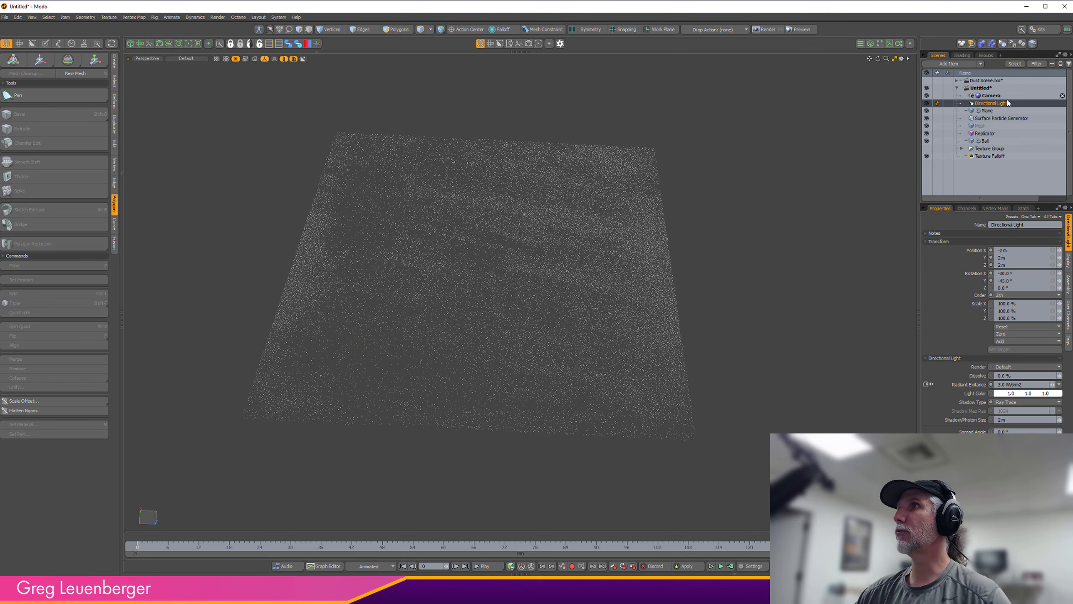
{"action": "left_click", "coordinate": [982, 127]}
{"action": "left_click_drag", "start_coordinate": [996, 163], "coordinate": [994, 158]}
- Group the items from Plane through Texture Falloff, test hiding the group, and leave it visible with the empty mesh selected
{"action": "left_click", "coordinate": [988, 149]}
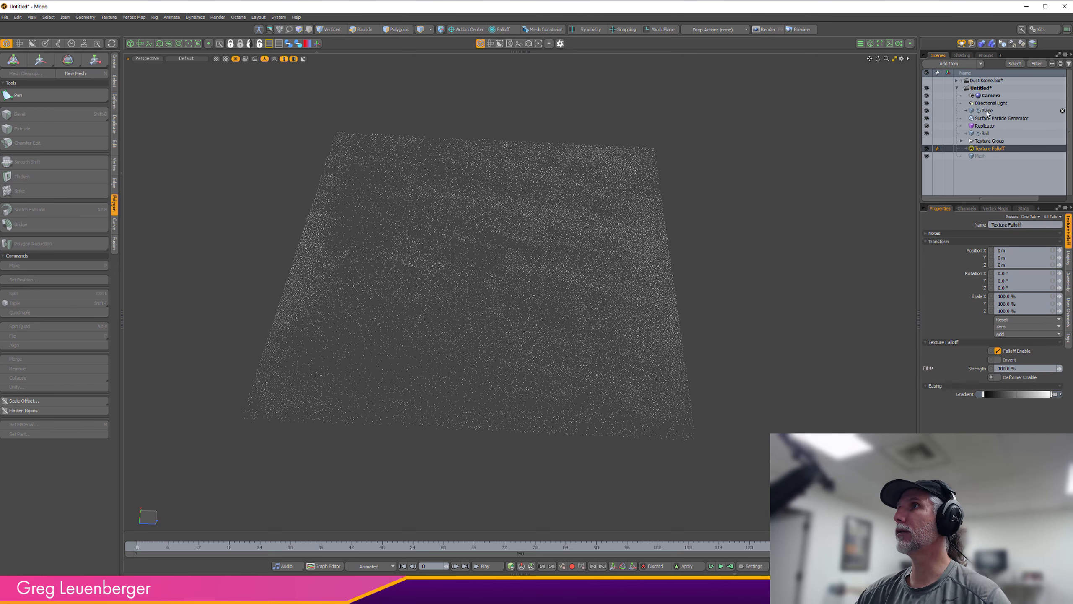
{"action": "left_click", "coordinate": [985, 110], "text": "shift"}
{"action": "key", "text": "ctrl+g"}
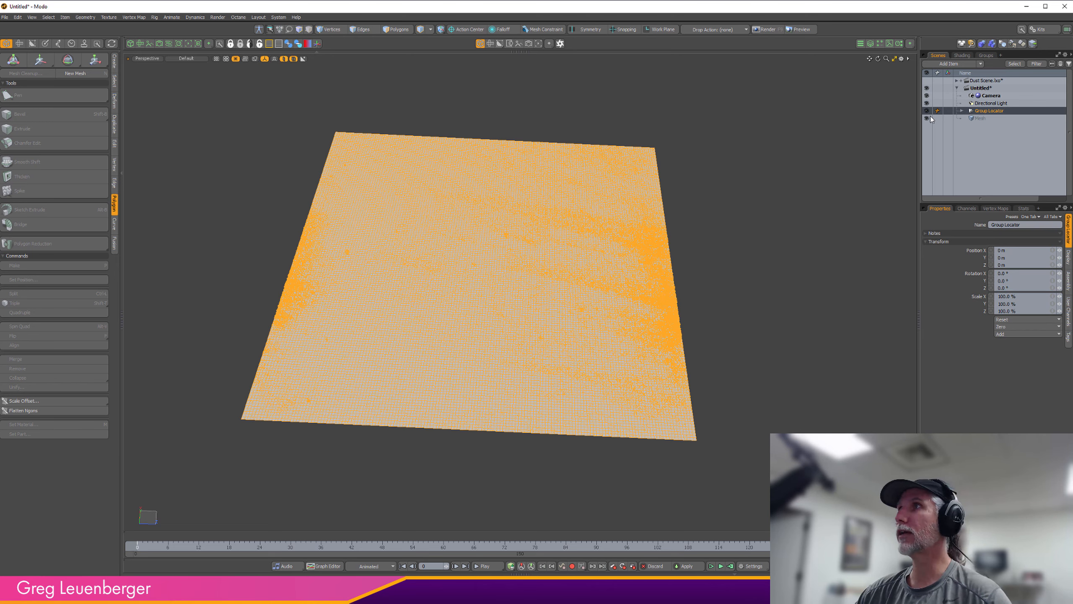
{"action": "left_click", "coordinate": [927, 111]}
{"action": "left_click", "coordinate": [981, 118]}
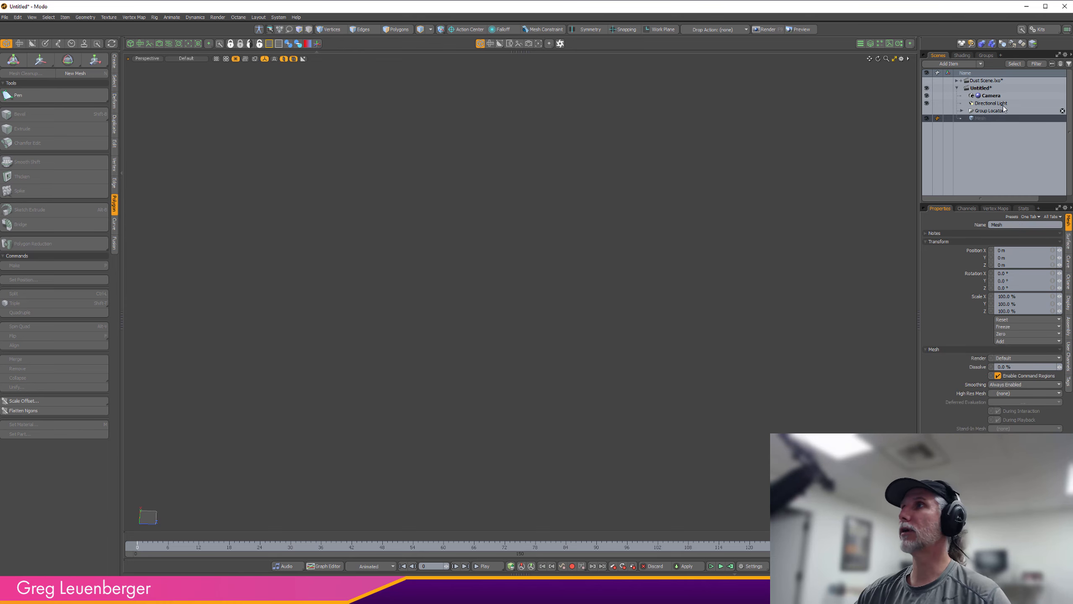
{"action": "left_click", "coordinate": [926, 111]}
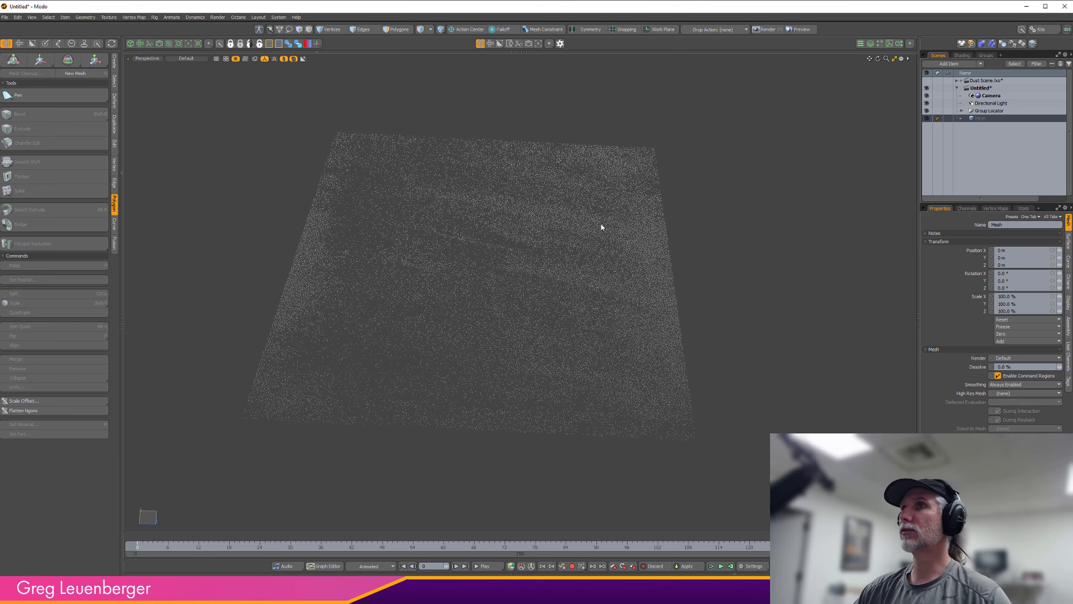
- Turn off the wireframe overlay and start a curved tube across the plane in the empty mesh, reducing its radius
{"action": "left_click_drag", "start_coordinate": [601, 227], "coordinate": [496, 336], "text": "alt"}
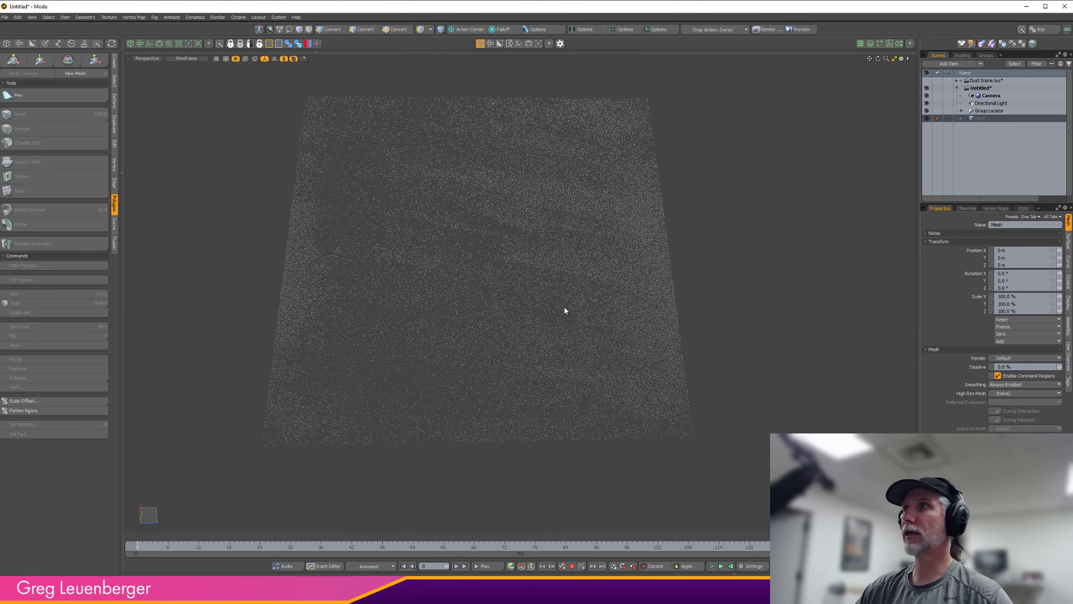
{"action": "left_click", "coordinate": [292, 59]}
{"action": "left_click", "coordinate": [115, 62]}
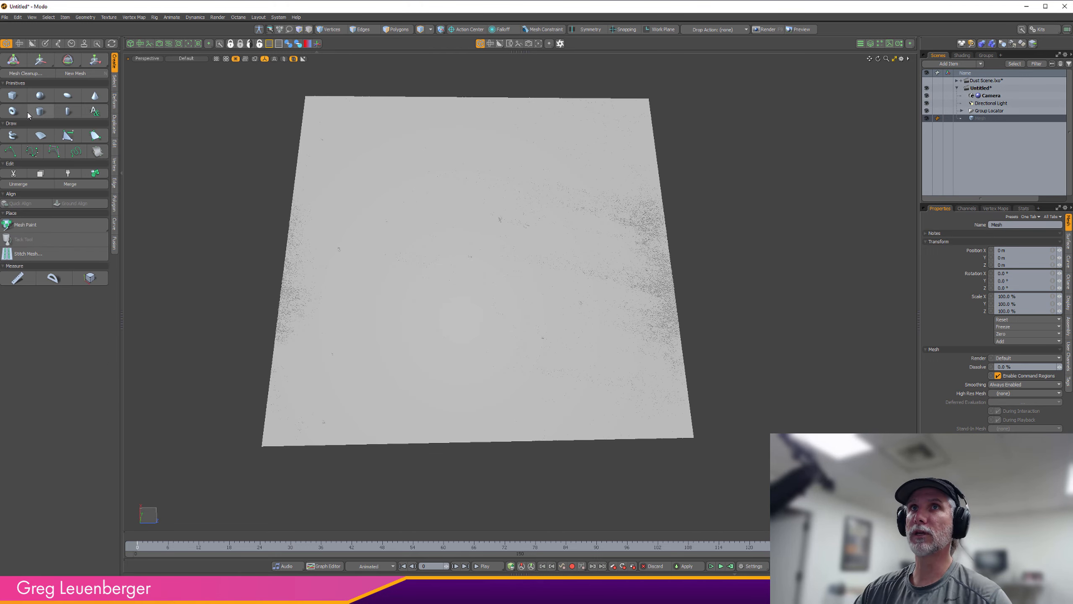
{"action": "left_click", "coordinate": [12, 136]}
{"action": "left_click", "coordinate": [313, 323]}
{"action": "left_click", "coordinate": [418, 259]}
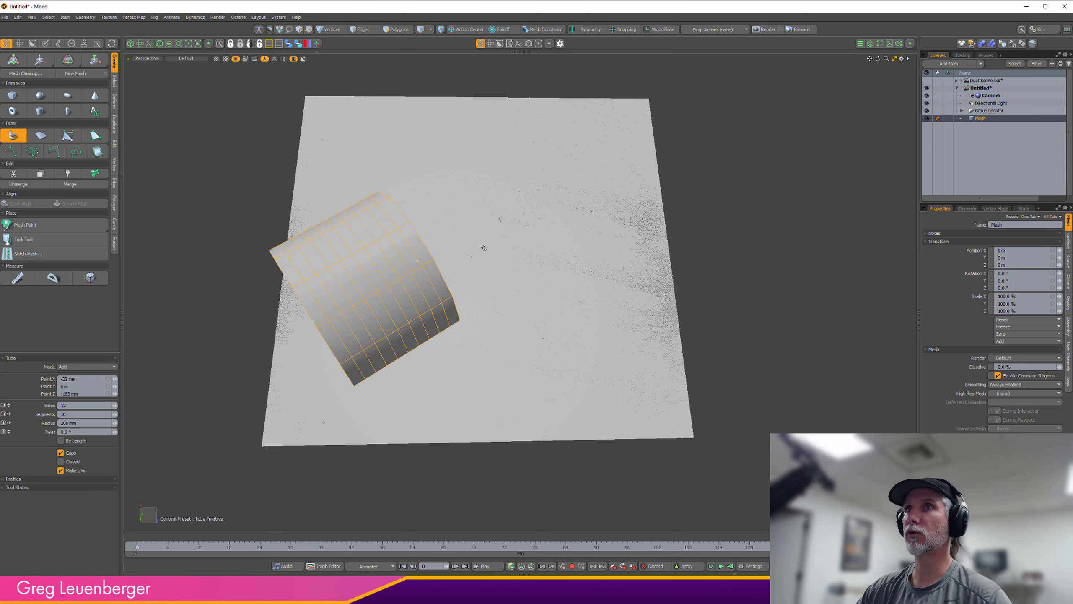
{"action": "left_click", "coordinate": [593, 244]}
{"action": "left_click_drag", "start_coordinate": [660, 333], "coordinate": [650, 372]}
{"action": "middle_click_drag", "start_coordinate": [634, 294], "coordinate": [592, 294]}
{"action": "middle_click_drag", "start_coordinate": [516, 294], "coordinate": [481, 294]}
- Thin the tube further and extend it with two more points so it curls back into an open loop
{"action": "left_click_drag", "start_coordinate": [482, 295], "coordinate": [535, 314], "text": "alt"}
{"action": "middle_click_drag", "start_coordinate": [536, 313], "coordinate": [505, 313]}
{"action": "left_click_drag", "start_coordinate": [555, 367], "coordinate": [527, 361]}
{"action": "left_click_drag", "start_coordinate": [419, 367], "coordinate": [426, 330]}
- Smooth the tube by raising it to 70 segments and 44 sides
{"action": "right_click_drag", "start_coordinate": [505, 272], "coordinate": [740, 272]}
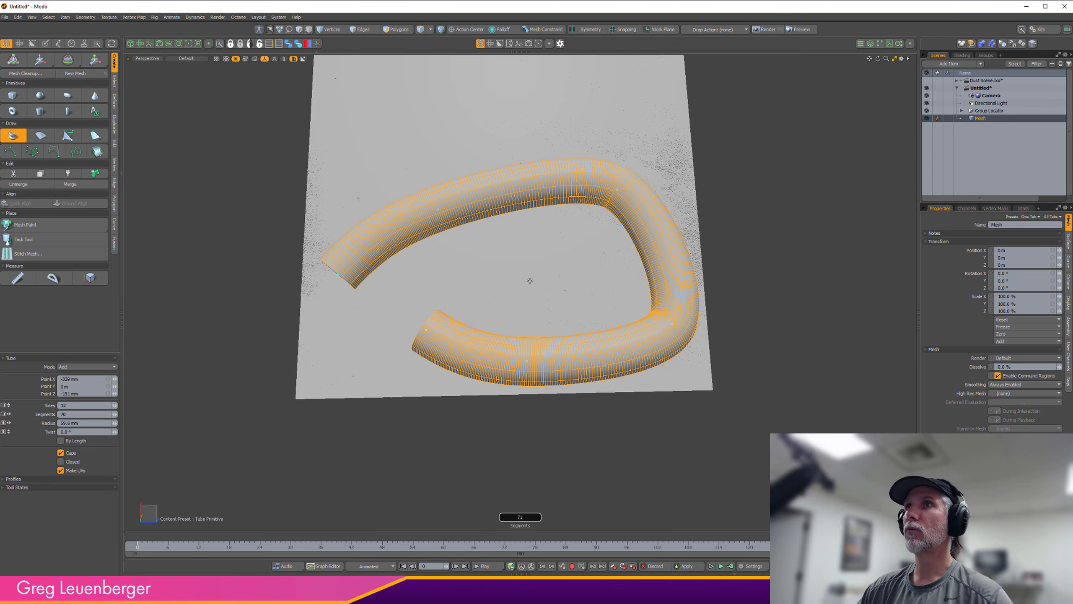
{"action": "left_click_drag", "start_coordinate": [529, 305], "coordinate": [513, 282], "text": "alt"}
{"action": "scroll", "coordinate": [513, 282], "scroll_direction": "up", "scroll_amount": 3}
{"action": "right_click_drag", "start_coordinate": [505, 290], "coordinate": [505, 162]}
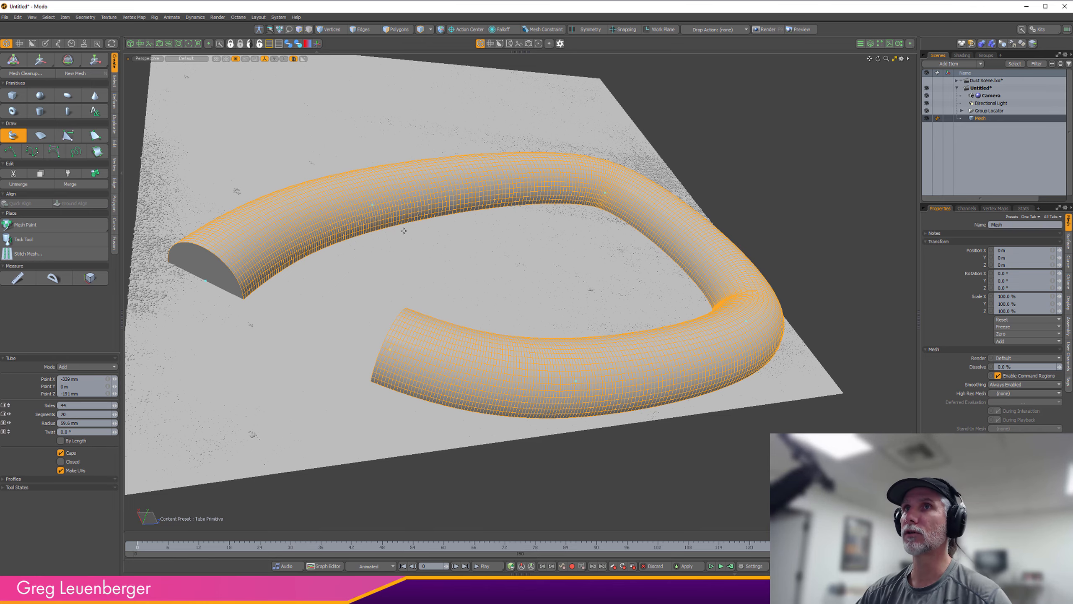
- Set the tube to 73 segments and a 20 mm radius, and finish the Tube tool
{"action": "left_click_drag", "start_coordinate": [581, 386], "coordinate": [506, 262], "text": "alt"}
{"action": "right_click_drag", "start_coordinate": [506, 262], "coordinate": [511, 254]}
{"action": "left_click_drag", "start_coordinate": [511, 254], "coordinate": [591, 262], "text": "alt"}
{"action": "middle_click_drag", "start_coordinate": [591, 261], "coordinate": [540, 262]}
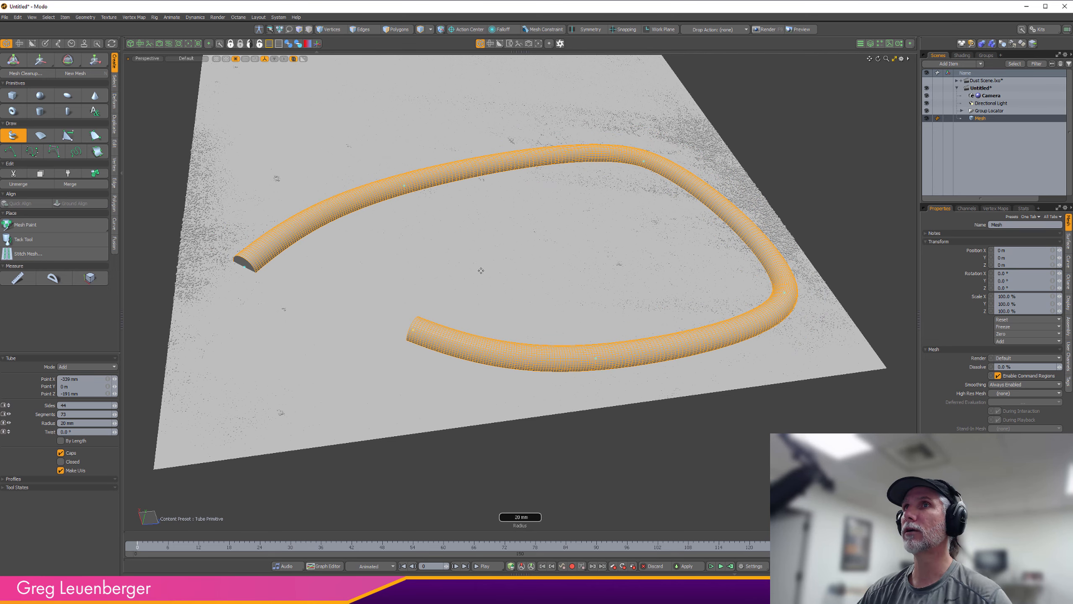
{"action": "key", "text": "space"}
- Select the tube mesh and raise its polygons so the whole tube rests above the plane
{"action": "left_click", "coordinate": [520, 278]}
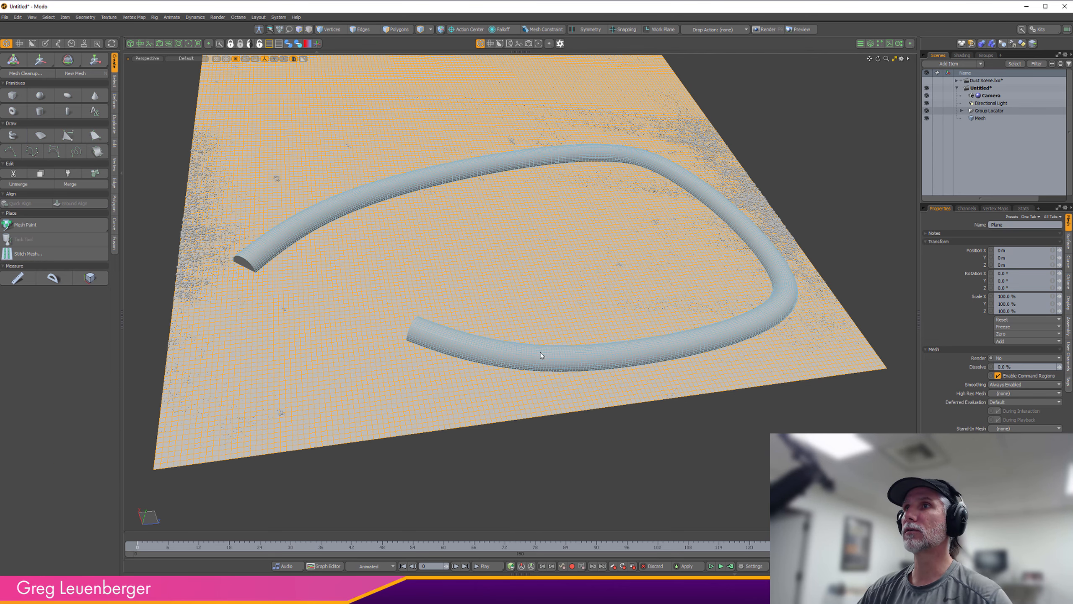
{"action": "left_click", "coordinate": [540, 356]}
{"action": "key", "text": "w"}
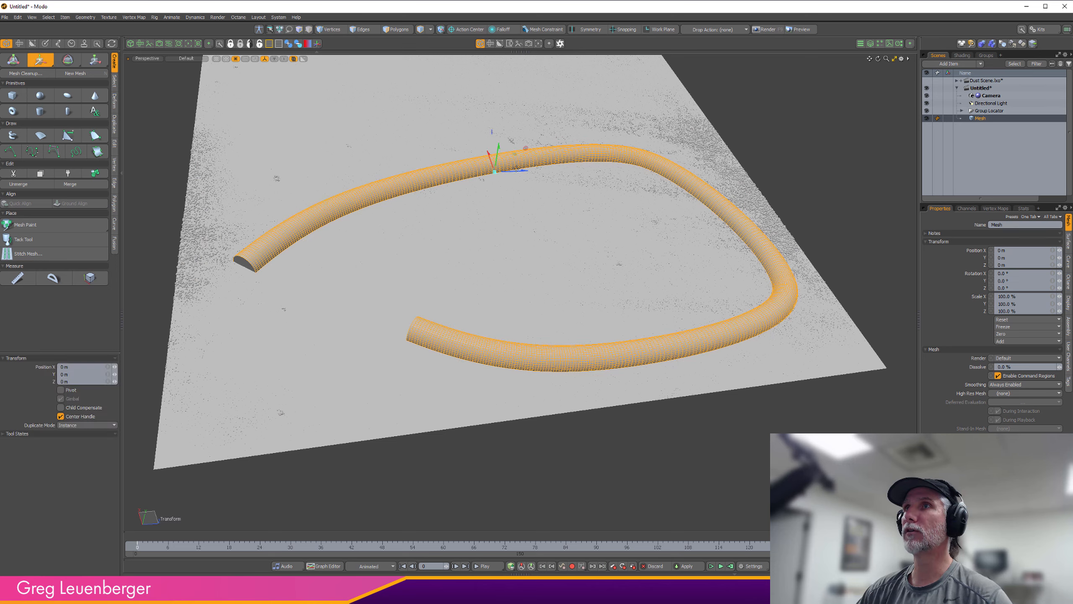
{"action": "key", "text": "3"}
{"action": "key", "text": "w"}
{"action": "left_click_drag", "start_coordinate": [531, 222], "coordinate": [533, 211]}
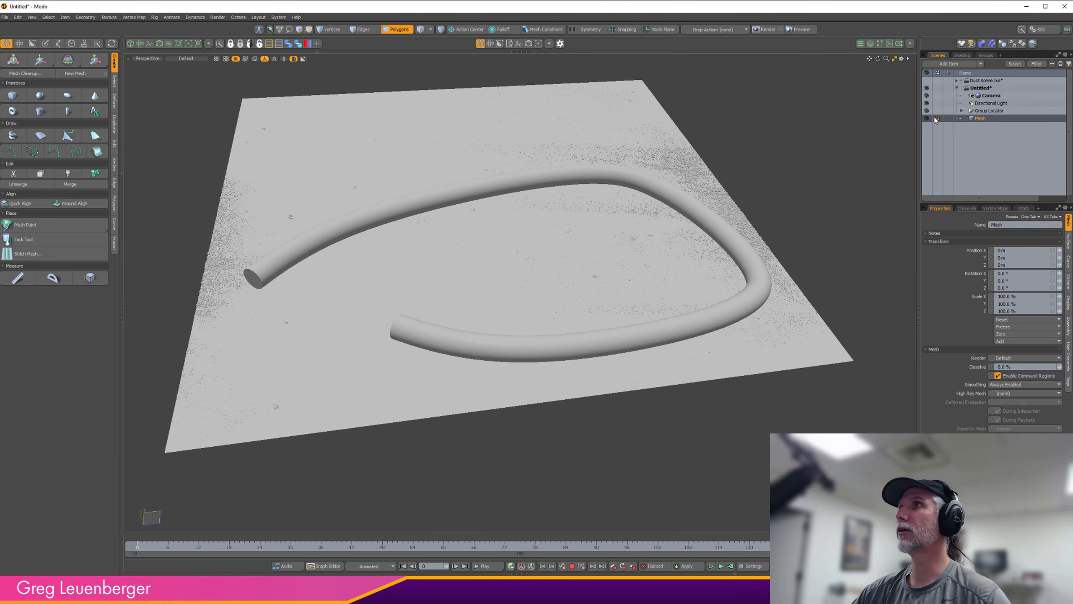
- Isolate the tube mesh in the viewport and rename it Wire
{"action": "left_click", "coordinate": [926, 118]}
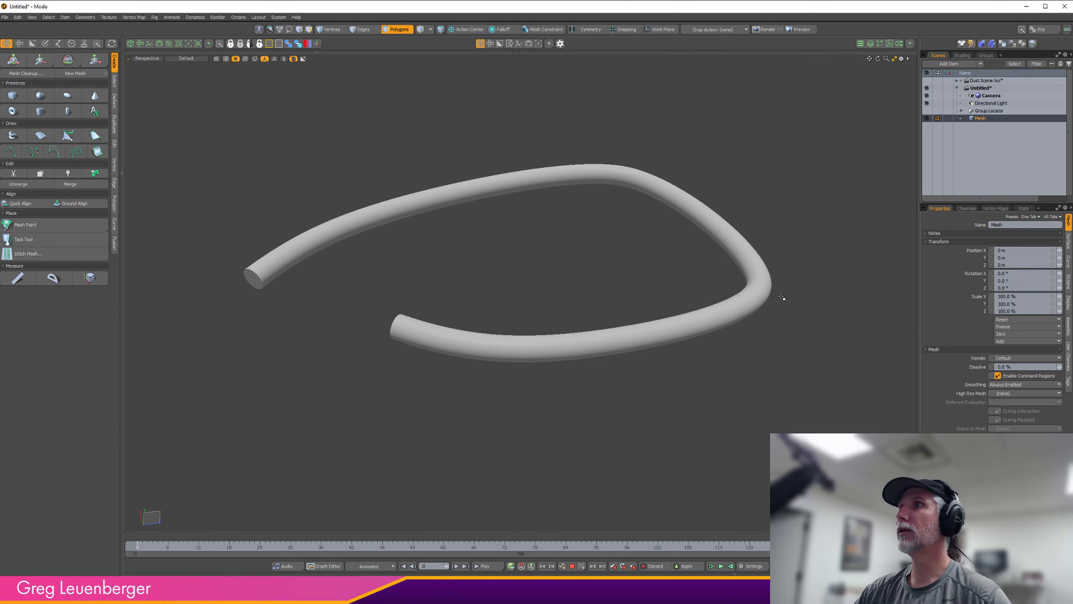
{"action": "key", "text": "F3"}
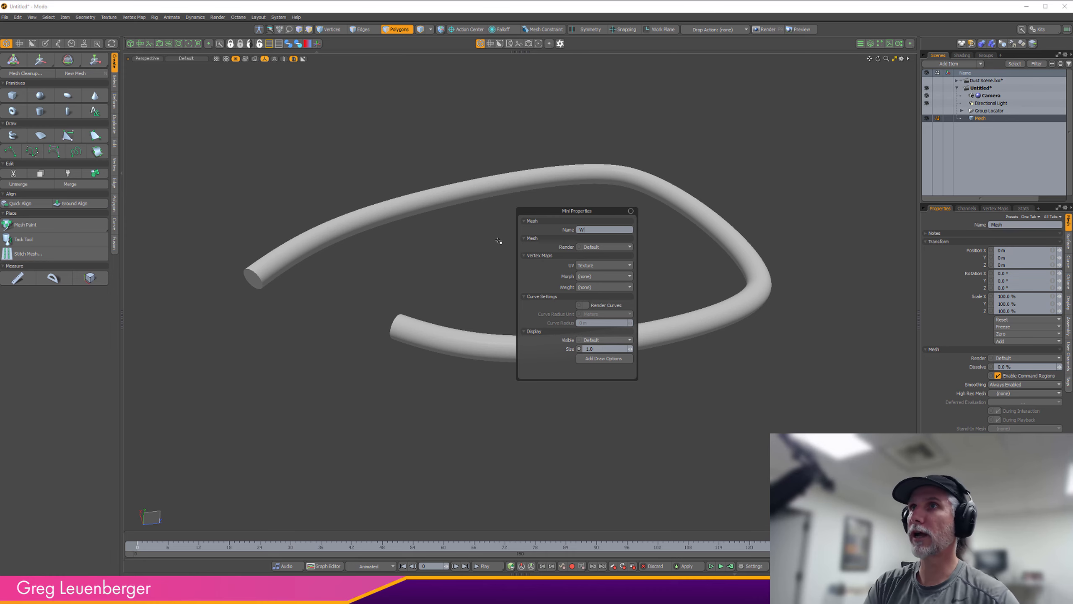
{"action": "type", "text": "Wire"}
{"action": "key", "text": "Return"}
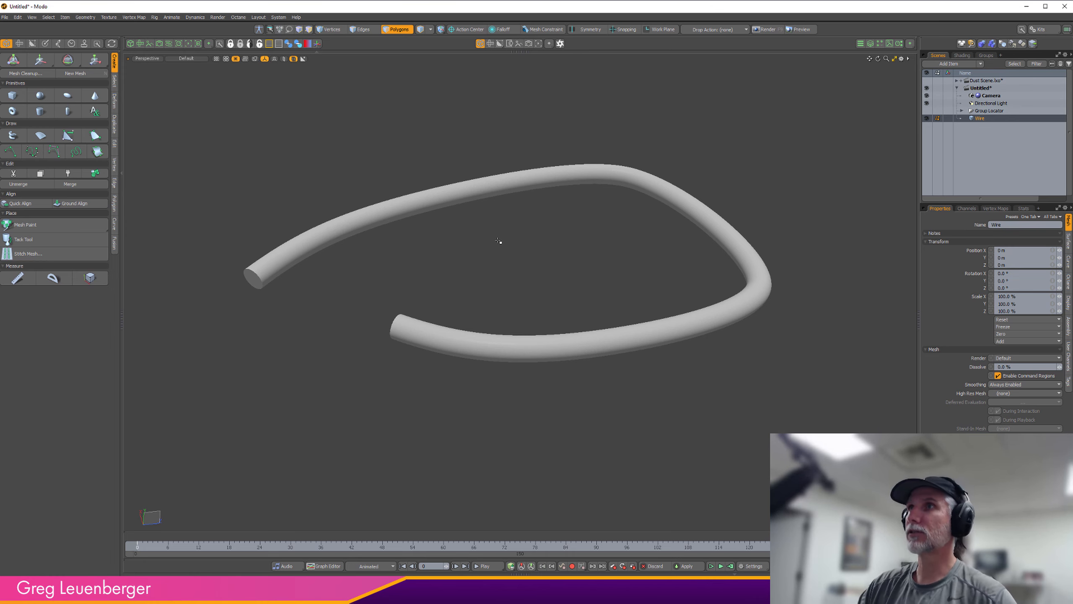
- Add a Set Weight mesh operation to Wire with the map name Density, and select that map for display
{"action": "left_click", "coordinate": [870, 44]}
{"action": "left_click", "coordinate": [812, 60]}
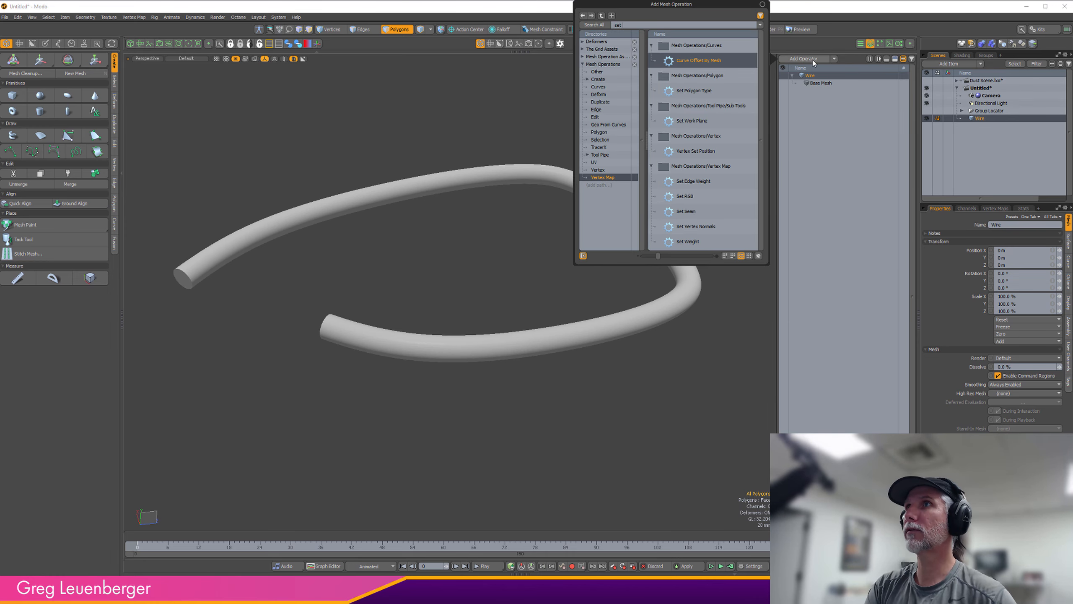
{"action": "double_click", "coordinate": [688, 241]}
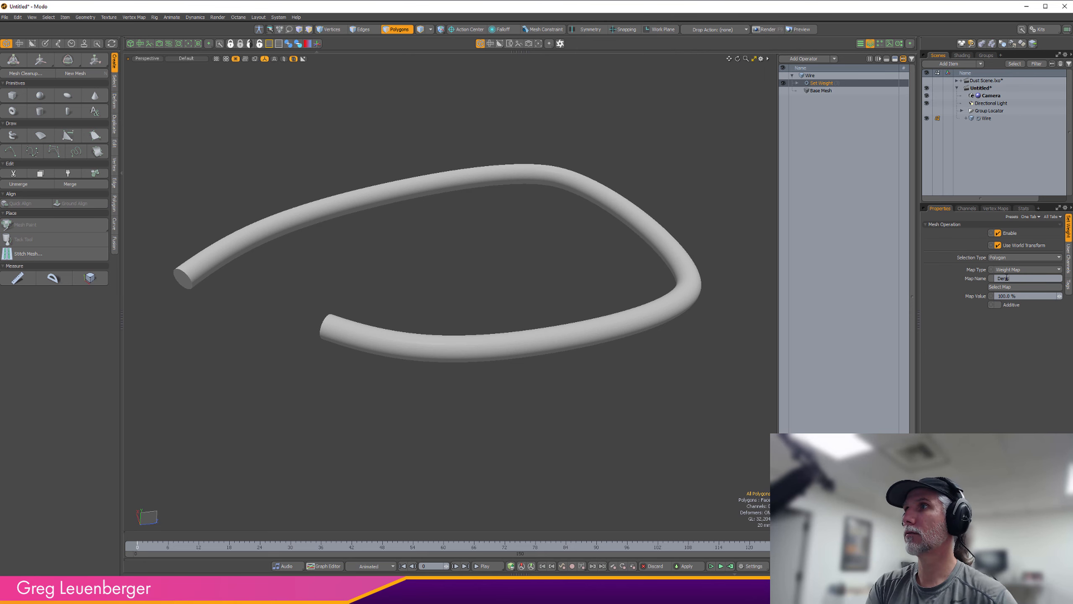
{"action": "left_click", "coordinate": [1007, 287]}
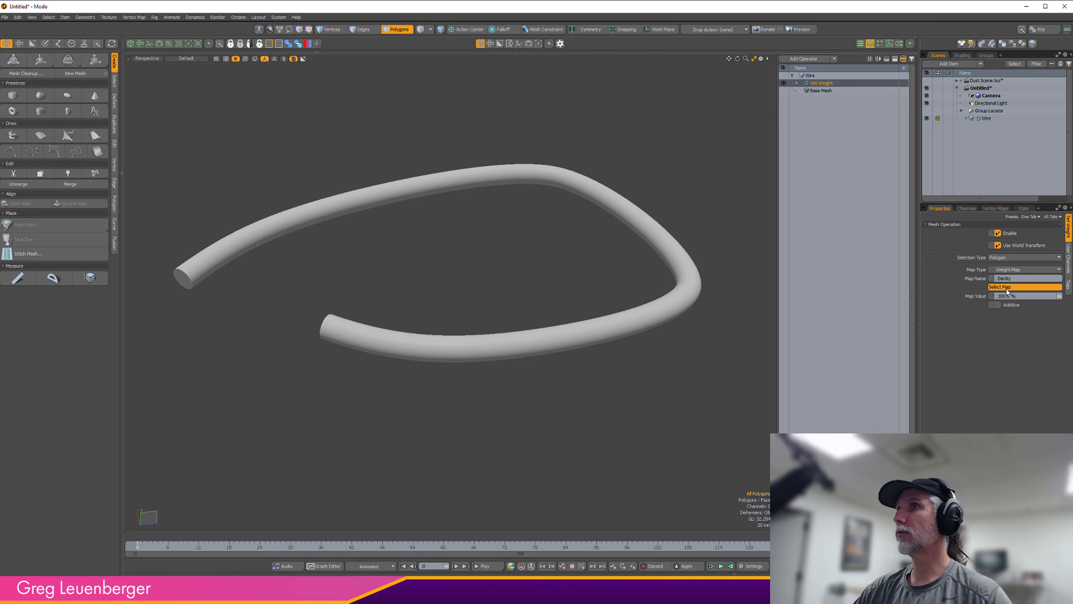
{"action": "left_click", "coordinate": [1007, 287]}
{"action": "left_click_drag", "start_coordinate": [622, 260], "coordinate": [525, 295], "text": "alt"}
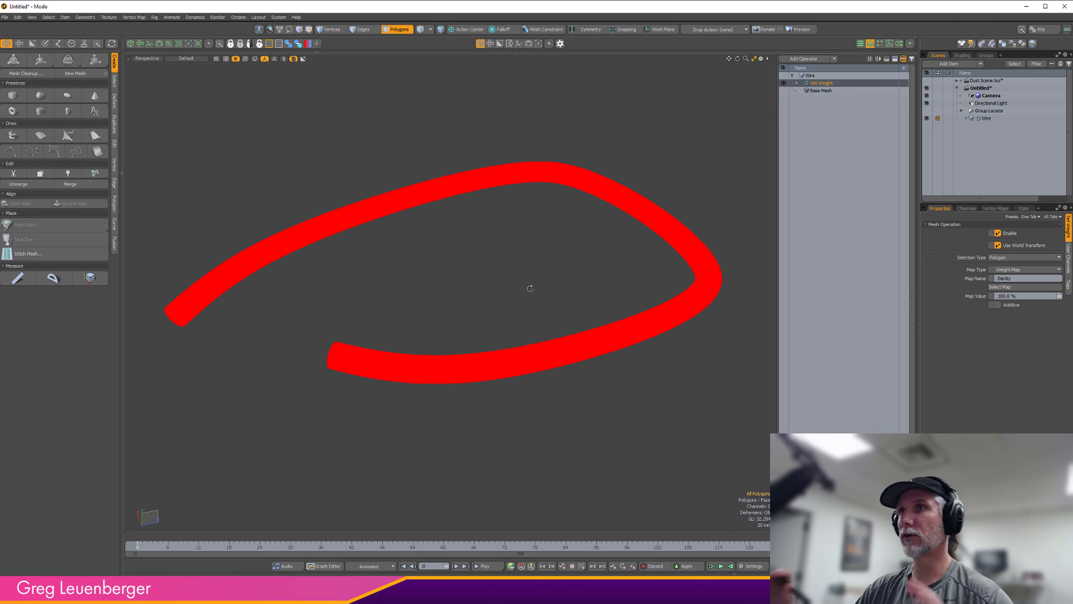
- Add a Blend Falloff to the tool pipe of Wire's Set Weight operation and expand the falloff's inputs
{"action": "left_click", "coordinate": [797, 83]}
{"action": "left_click", "coordinate": [802, 91]}
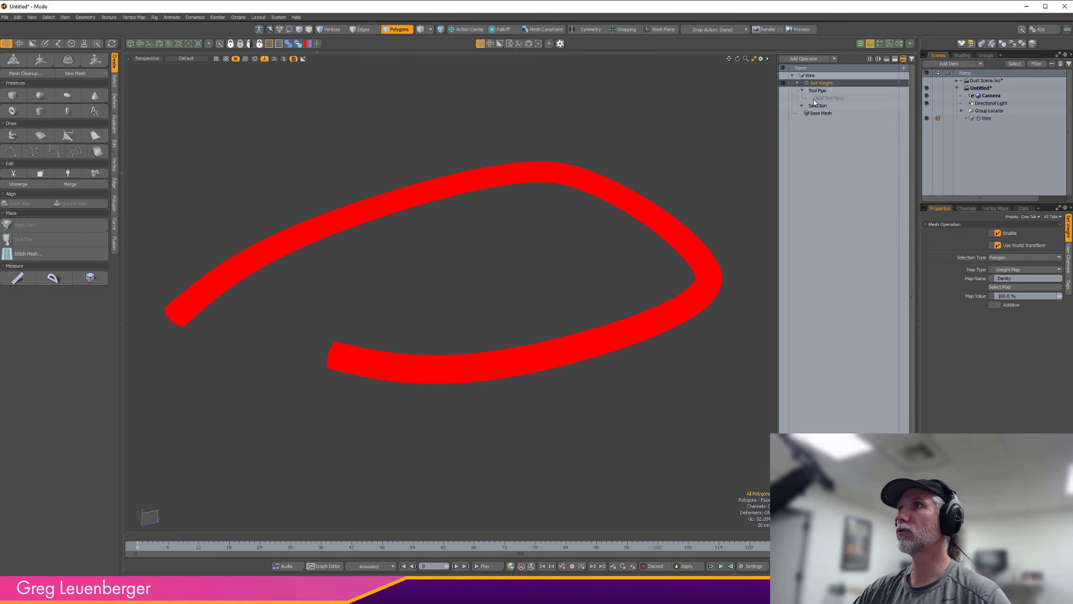
{"action": "left_click", "coordinate": [803, 98]}
{"action": "left_click_drag", "start_coordinate": [714, 6], "coordinate": [669, 117]}
{"action": "key", "text": "BackSpace"}
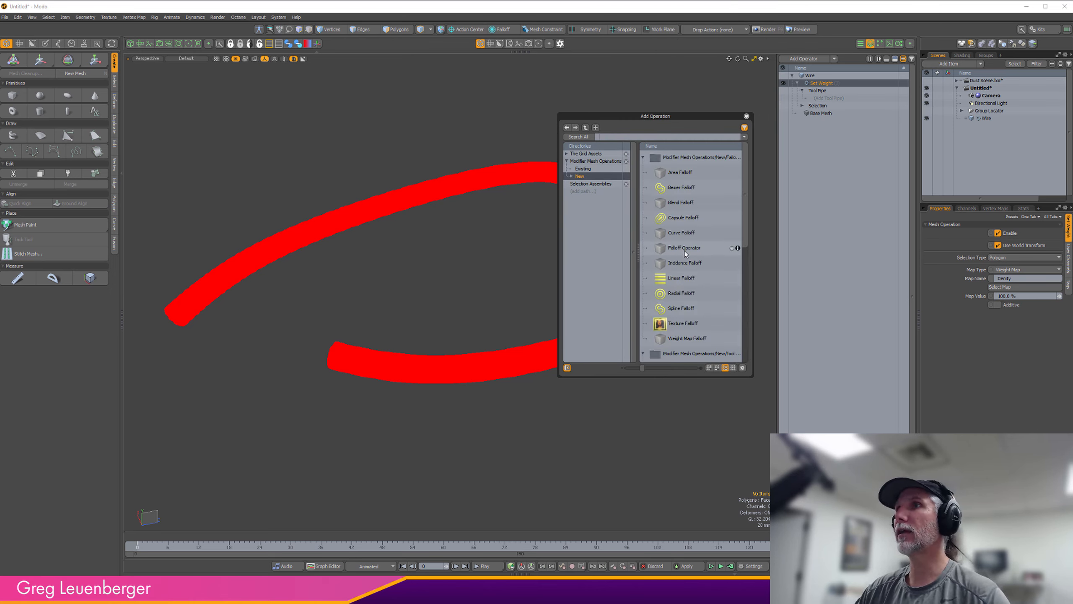
{"action": "left_click", "coordinate": [672, 207]}
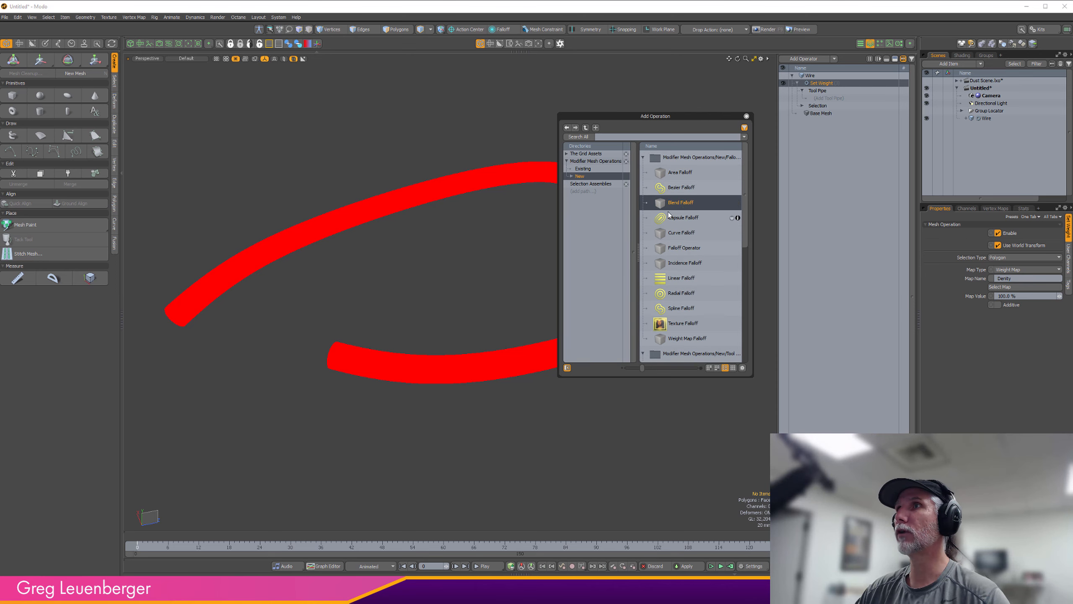
{"action": "double_click", "coordinate": [681, 203]}
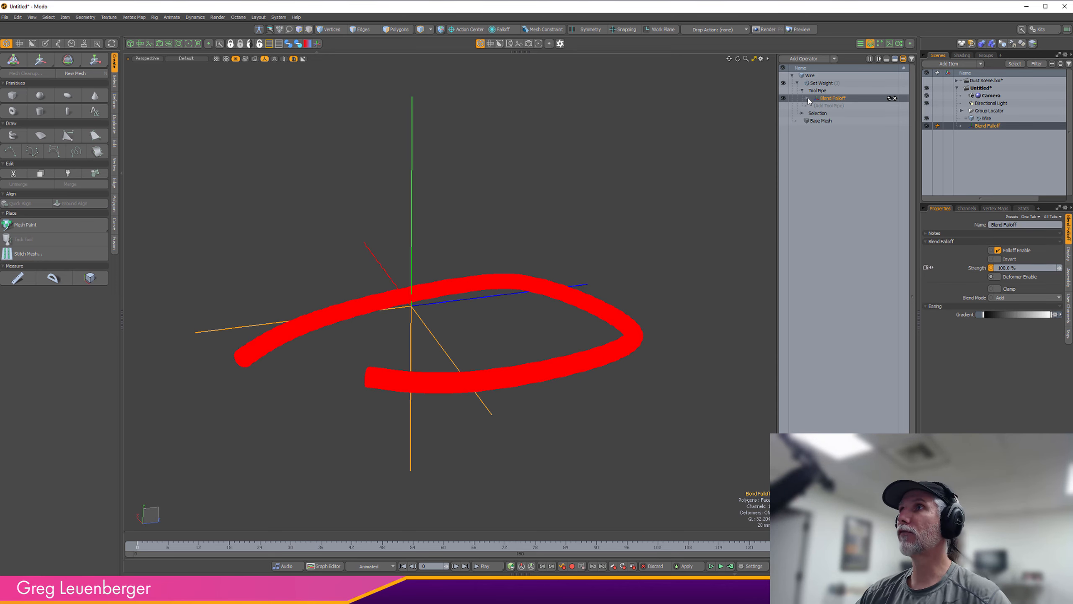
{"action": "left_click", "coordinate": [808, 98]}
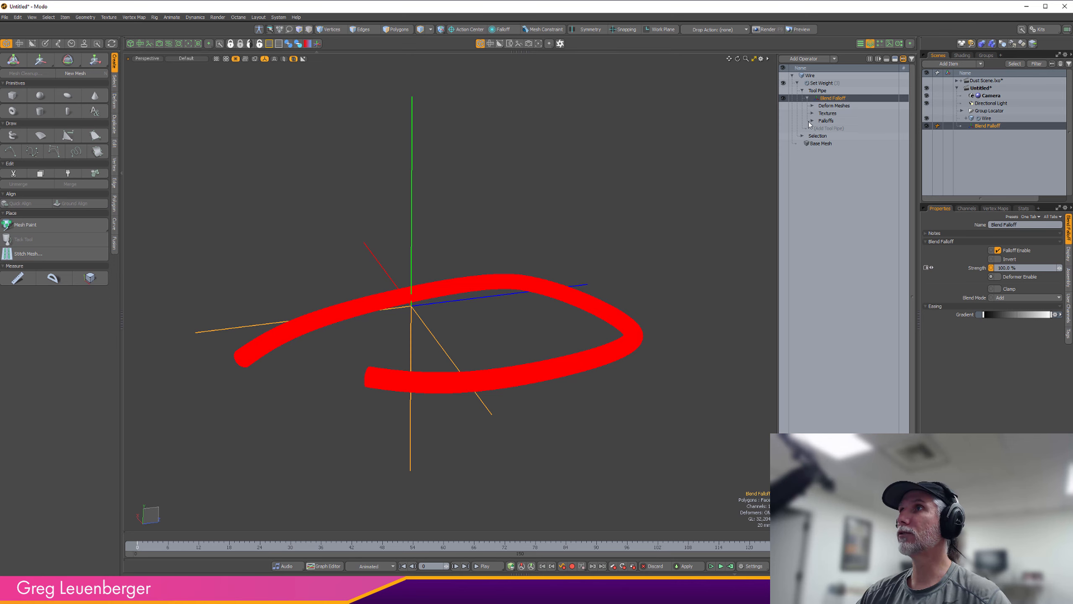
- Add an Incidence Falloff to the falloff inputs of Wire's Blend Falloff
{"action": "left_click", "coordinate": [838, 129]}
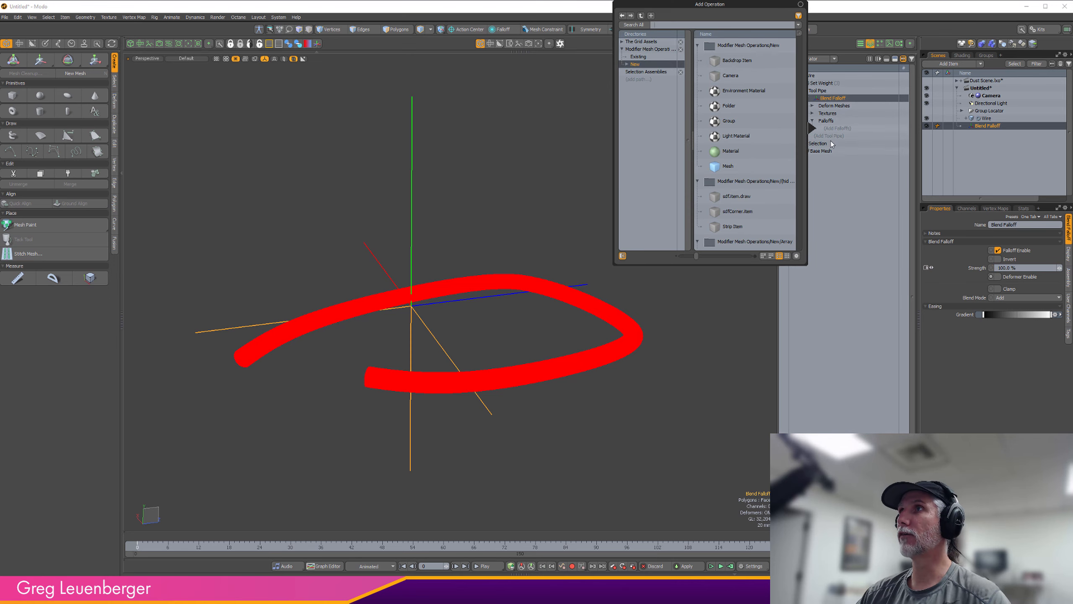
{"action": "left_click_drag", "start_coordinate": [765, 8], "coordinate": [668, 104]}
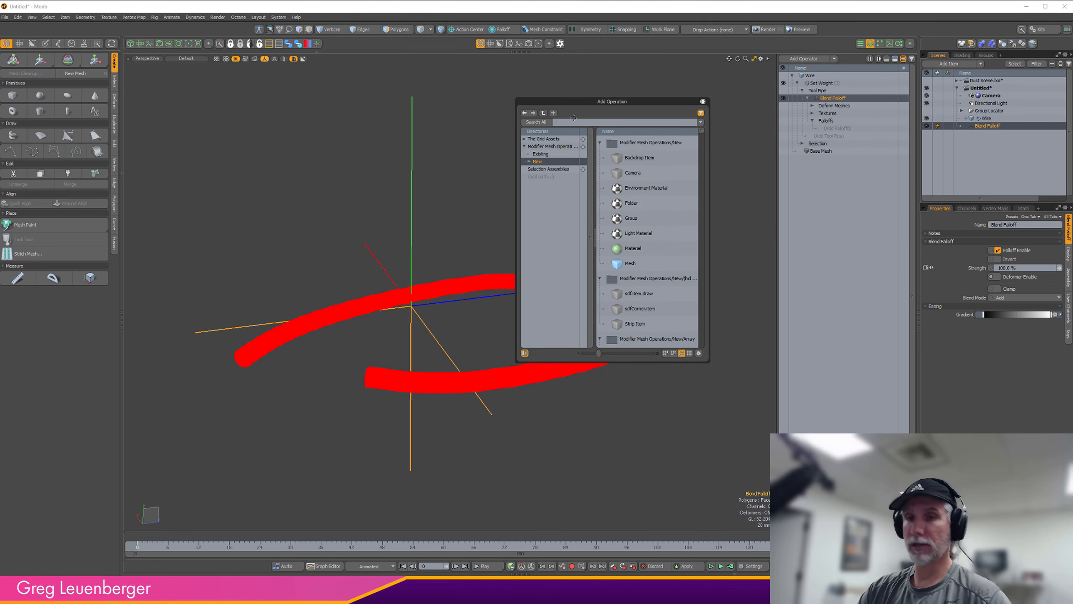
{"action": "type", "text": "fall"}
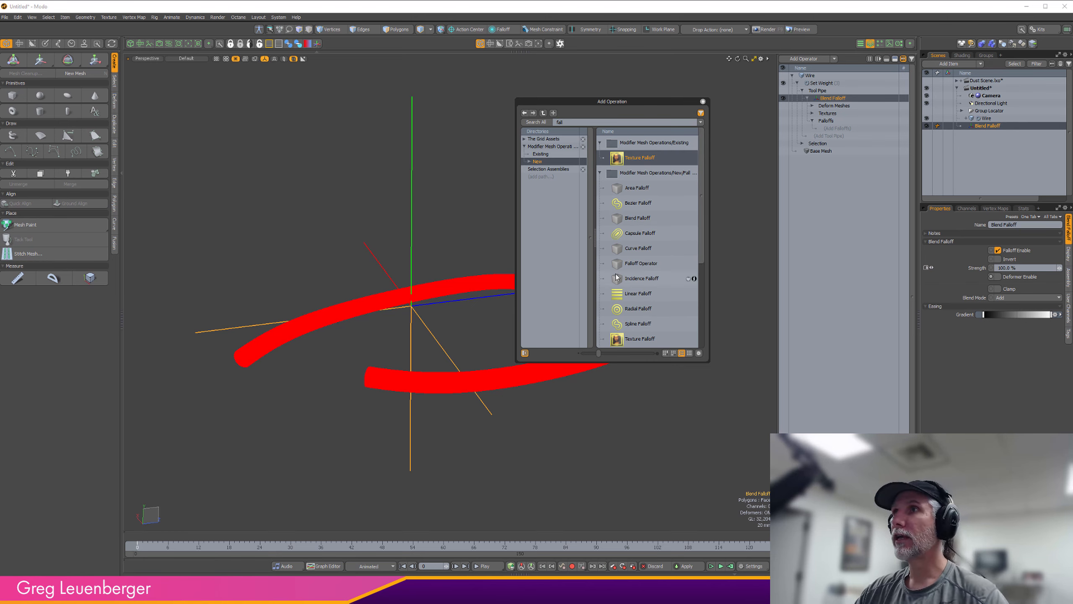
{"action": "left_click", "coordinate": [637, 281]}
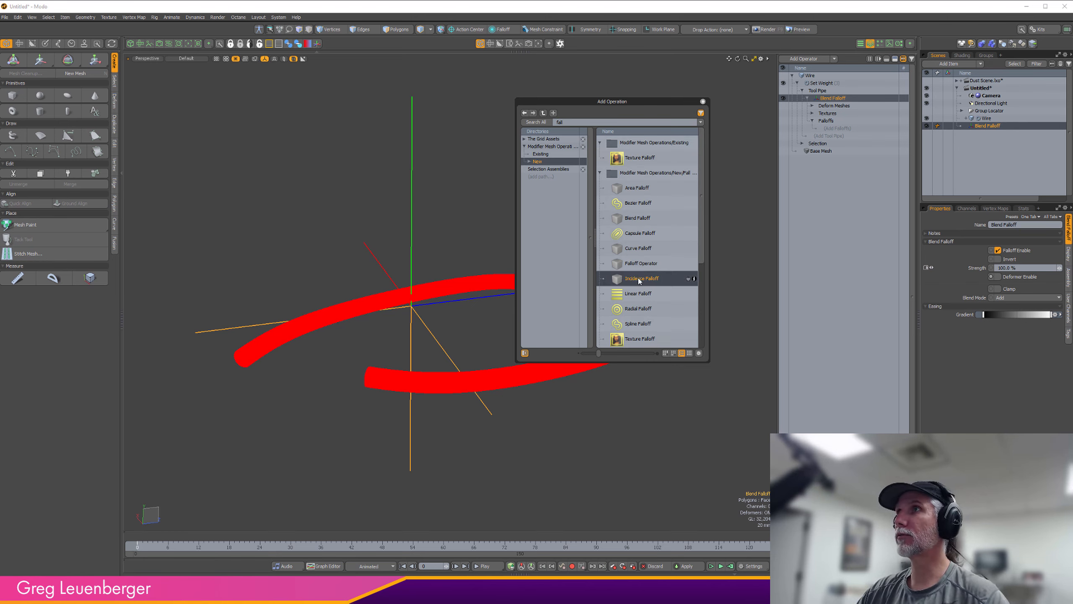
{"action": "double_click", "coordinate": [639, 279]}
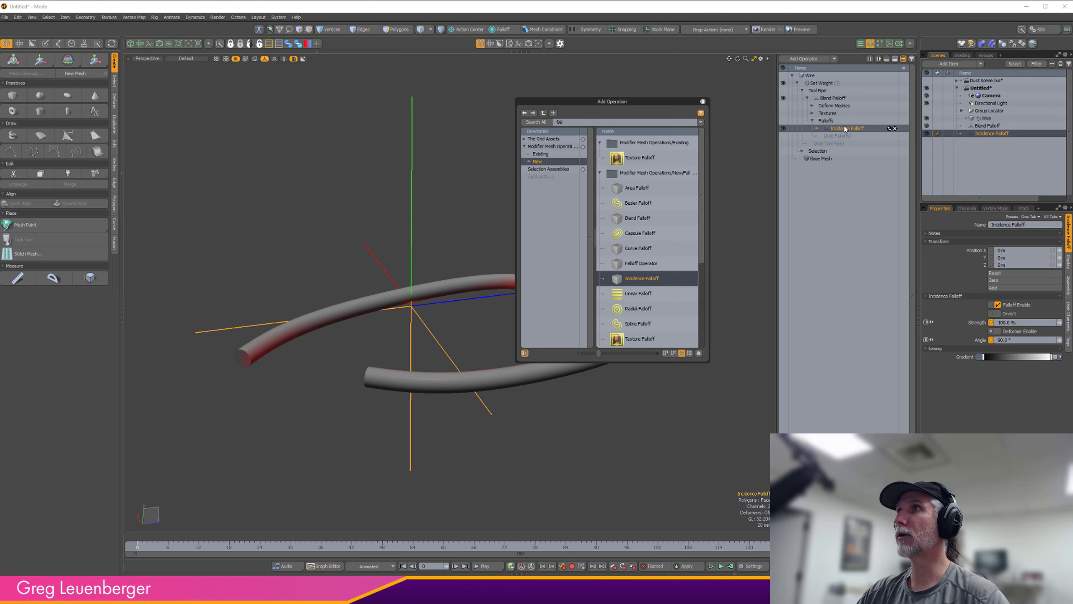
{"action": "left_click", "coordinate": [702, 102]}
- Move the Incidence Falloff out to one side of the wire, to about X -674 mm and Z 92 mm
{"action": "left_click_drag", "start_coordinate": [659, 132], "coordinate": [740, 207], "text": "alt"}
{"action": "left_click_drag", "start_coordinate": [415, 275], "coordinate": [442, 305], "text": "alt"}
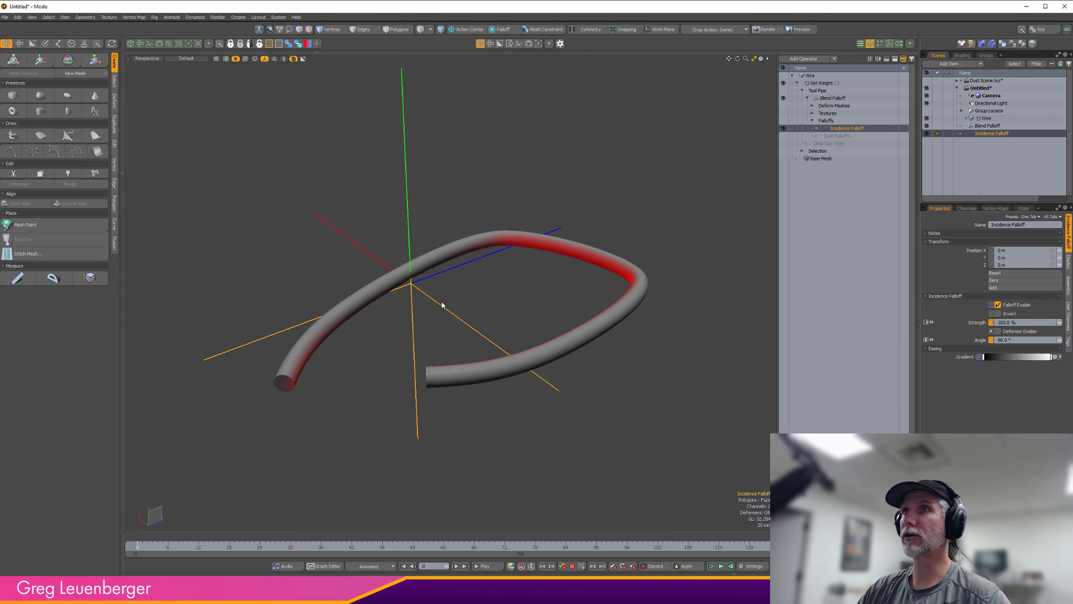
{"action": "key", "text": "w"}
{"action": "left_click_drag", "start_coordinate": [383, 258], "coordinate": [431, 316], "text": "alt"}
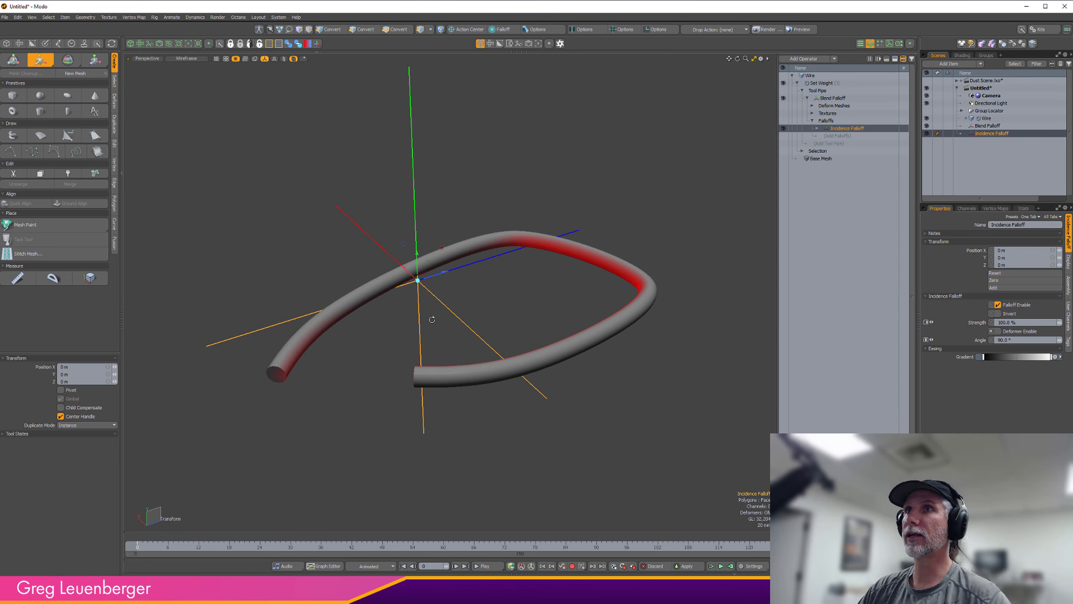
{"action": "left_click_drag", "start_coordinate": [432, 268], "coordinate": [653, 389]}
{"action": "mouse_move", "coordinate": [553, 414]}
{"action": "left_mouse_down", "text": "alt"}
{"action": "mouse_move", "coordinate": [516, 403]}
{"action": "mouse_move", "coordinate": [463, 360]}
{"action": "mouse_move", "coordinate": [494, 390]}
{"action": "mouse_move", "coordinate": [500, 483]}
{"action": "left_mouse_up", "text": "alt"}
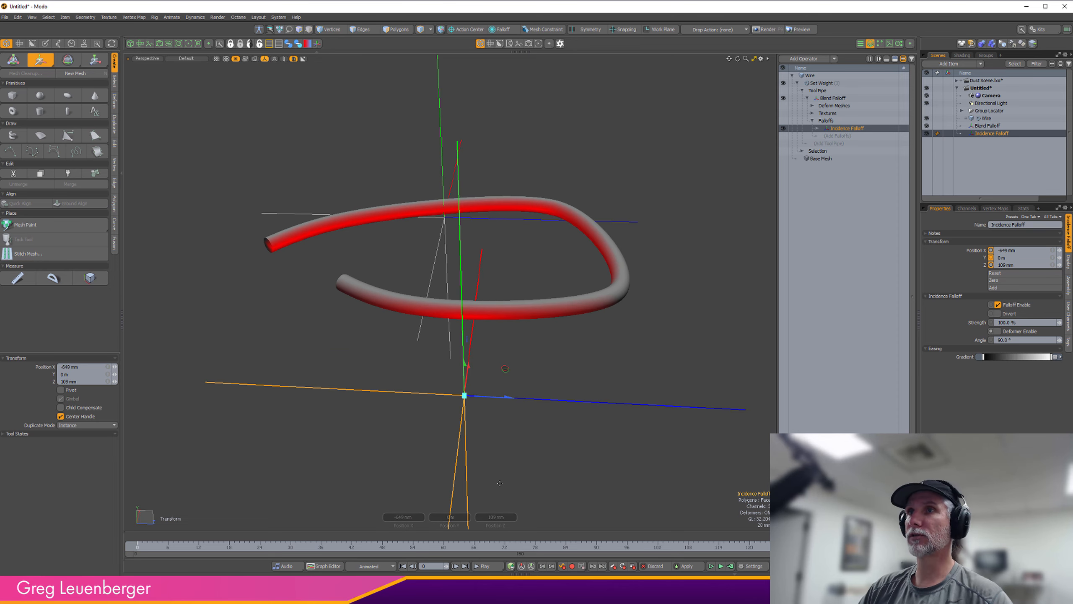
{"action": "left_click_drag", "start_coordinate": [518, 381], "coordinate": [486, 369], "text": "alt"}
{"action": "left_click_drag", "start_coordinate": [482, 359], "coordinate": [449, 257], "text": "alt"}
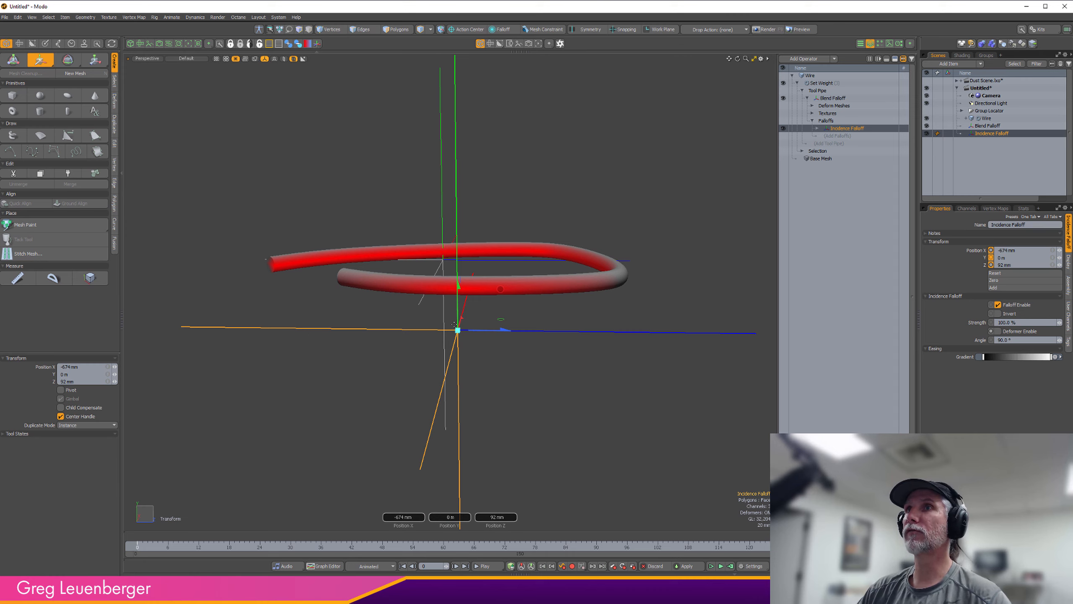
{"action": "left_click_drag", "start_coordinate": [490, 306], "coordinate": [475, 243], "text": "alt"}
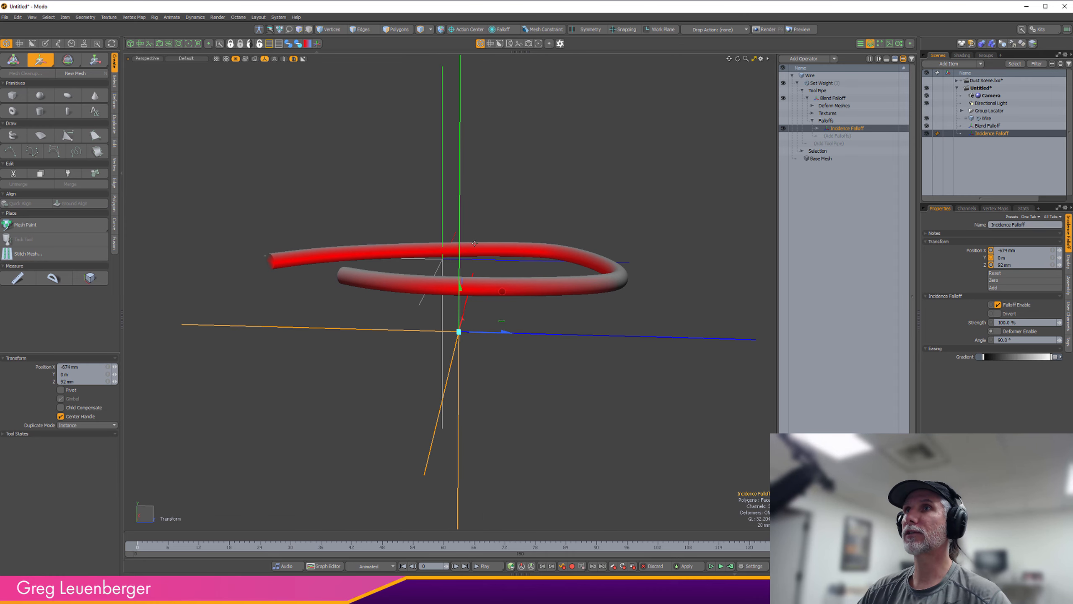
- Shift the Incidence Falloff across to the other side of the wire, to about X 56 mm and Z -126 mm
{"action": "left_click_drag", "start_coordinate": [507, 324], "coordinate": [304, 258]}
{"action": "left_click_drag", "start_coordinate": [486, 241], "coordinate": [579, 385], "text": "alt"}
{"action": "left_click_drag", "start_coordinate": [542, 340], "coordinate": [329, 359]}
{"action": "left_click_drag", "start_coordinate": [457, 393], "coordinate": [275, 406], "text": "alt"}
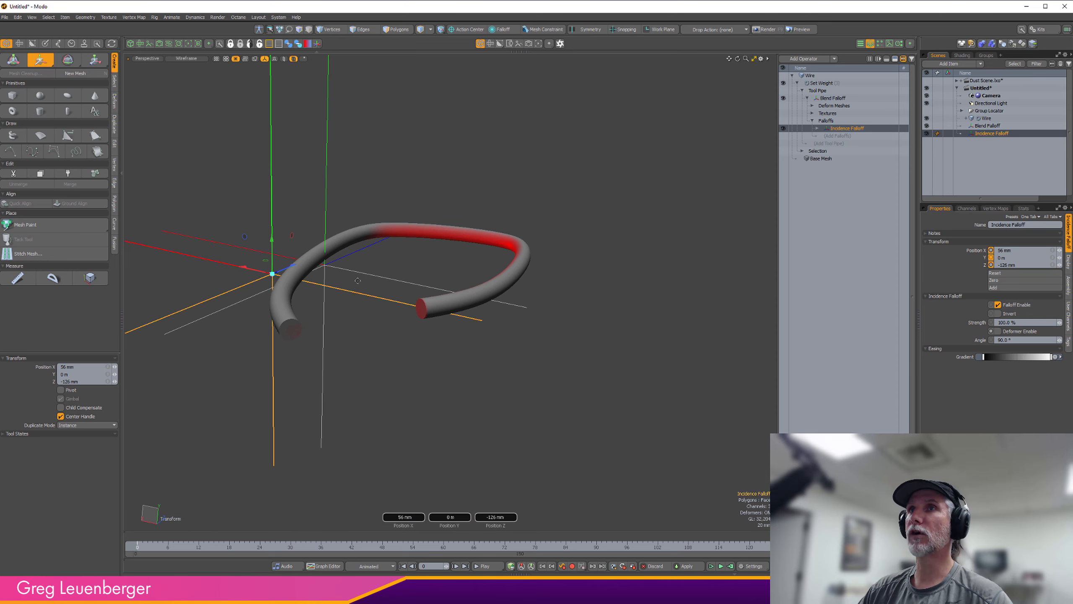
- Place the Incidence Falloff above the middle of the wire loop, at about X -220 mm, Y 320 mm and Z 79 mm
{"action": "left_click_drag", "start_coordinate": [305, 253], "coordinate": [387, 310], "text": "alt+shift"}
{"action": "left_click_drag", "start_coordinate": [386, 311], "coordinate": [475, 129], "text": "ctrl+alt"}
{"action": "left_click_drag", "start_coordinate": [452, 310], "coordinate": [428, 349], "text": "alt"}
{"action": "left_click_drag", "start_coordinate": [331, 398], "coordinate": [447, 181], "text": "alt"}
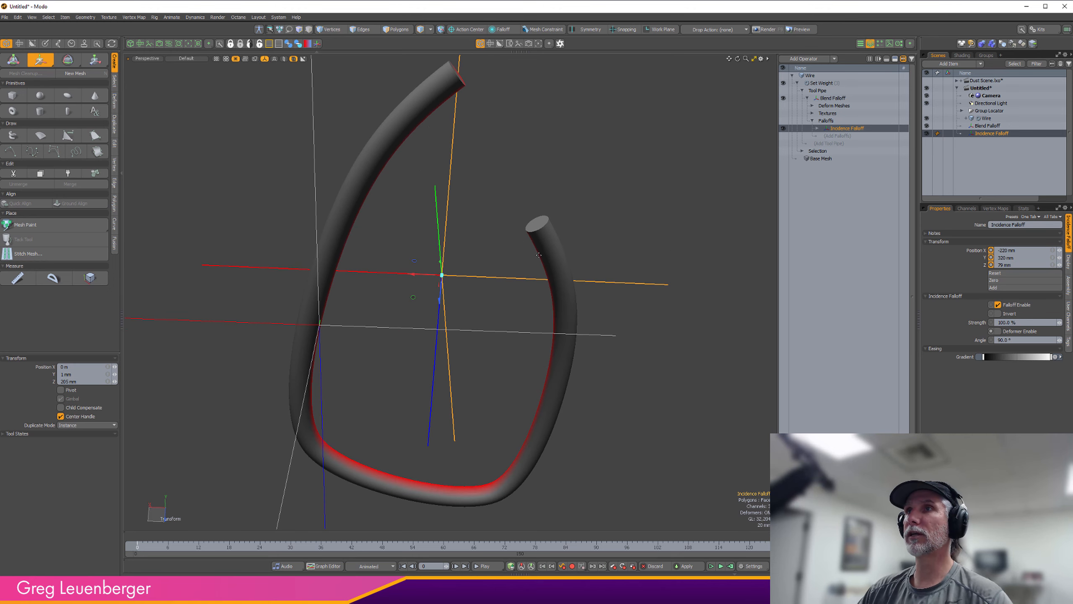
{"action": "left_click_drag", "start_coordinate": [557, 439], "coordinate": [558, 405], "text": "alt"}
{"action": "key", "text": "space"}
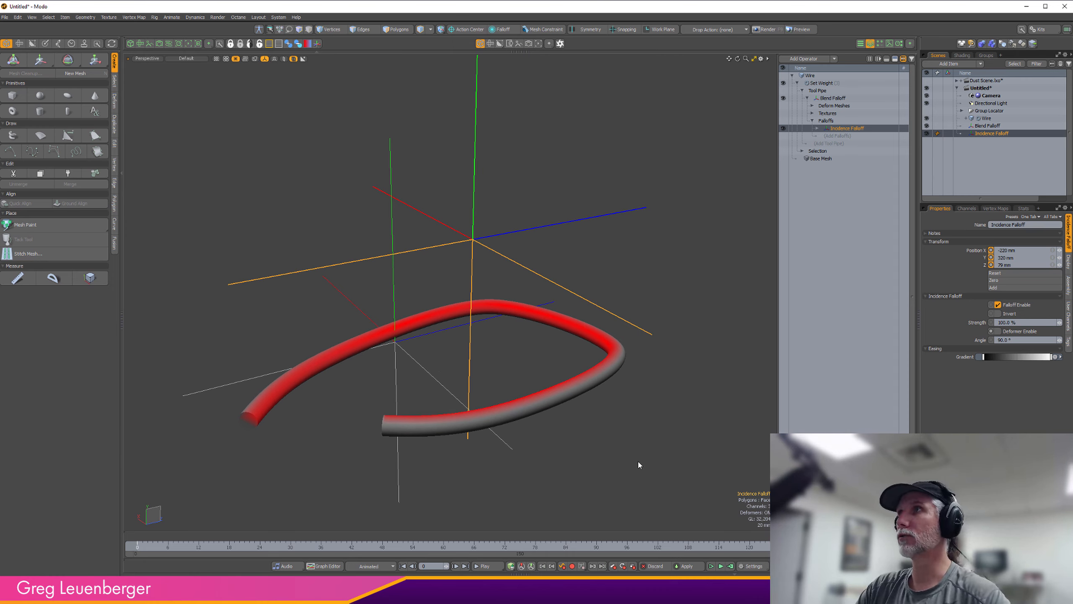
- Add a new Texture Falloff to the Blend Falloff's falloff inputs, alongside the Incidence Falloff
{"action": "left_click", "coordinate": [846, 137]}
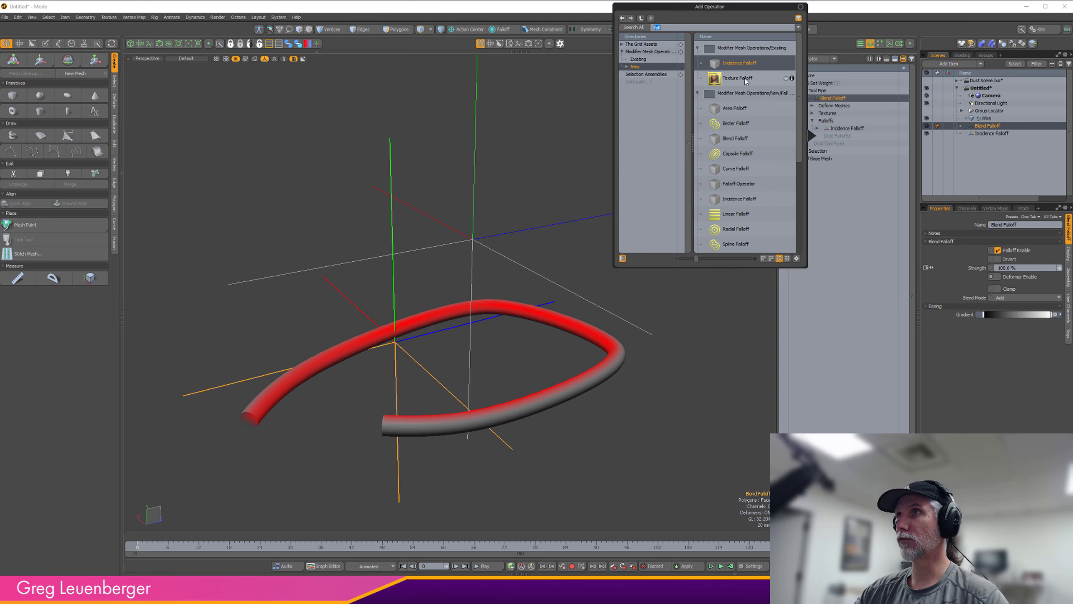
{"action": "left_click", "coordinate": [798, 183]}
{"action": "left_click", "coordinate": [725, 141]}
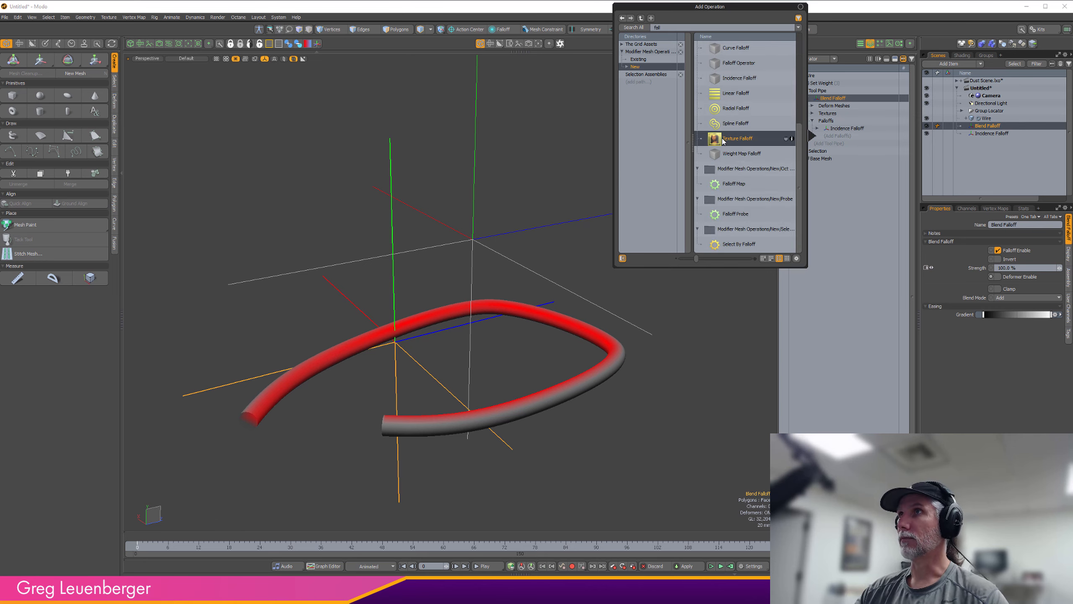
{"action": "double_click", "coordinate": [739, 140]}
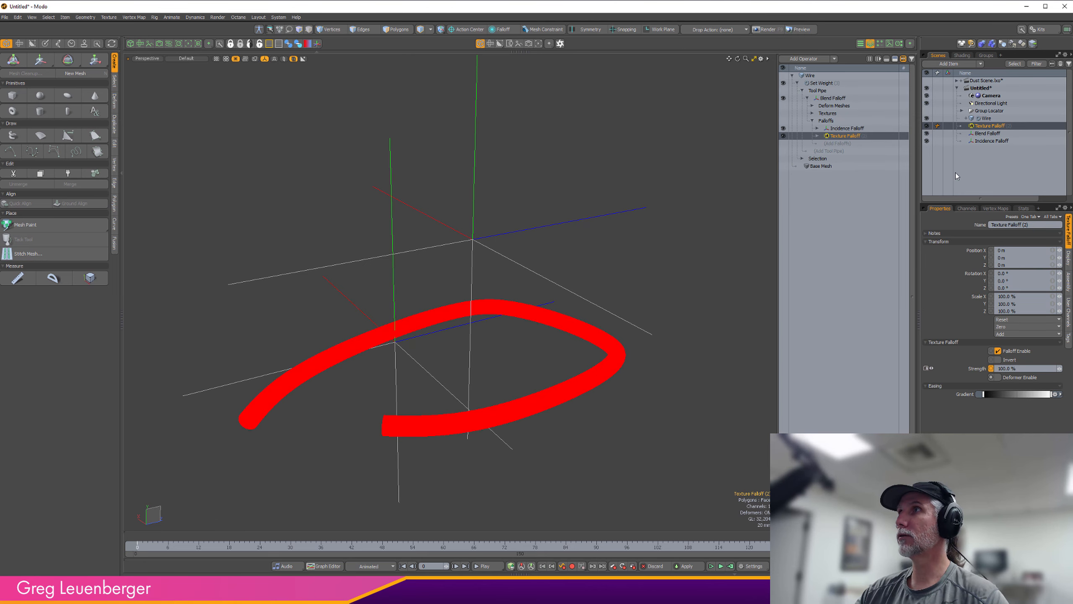
{"action": "left_click", "coordinate": [963, 113]}
{"action": "left_click", "coordinate": [962, 111]}
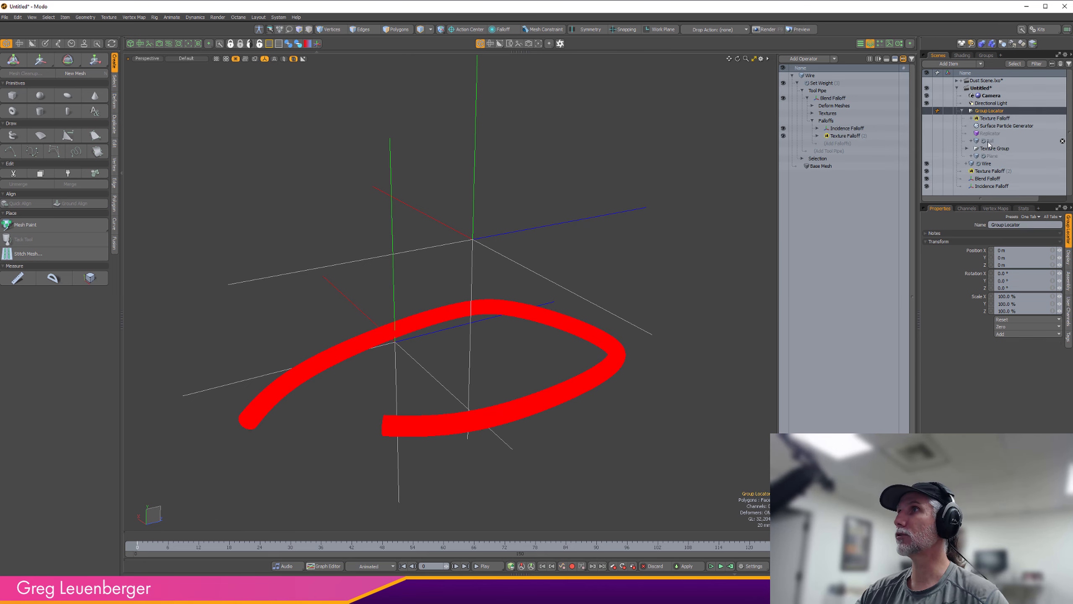
{"action": "left_click", "coordinate": [963, 111]}
- Assign the existing roughImp_90 image as the texture of the new Texture Falloff
{"action": "left_click", "coordinate": [817, 136]}
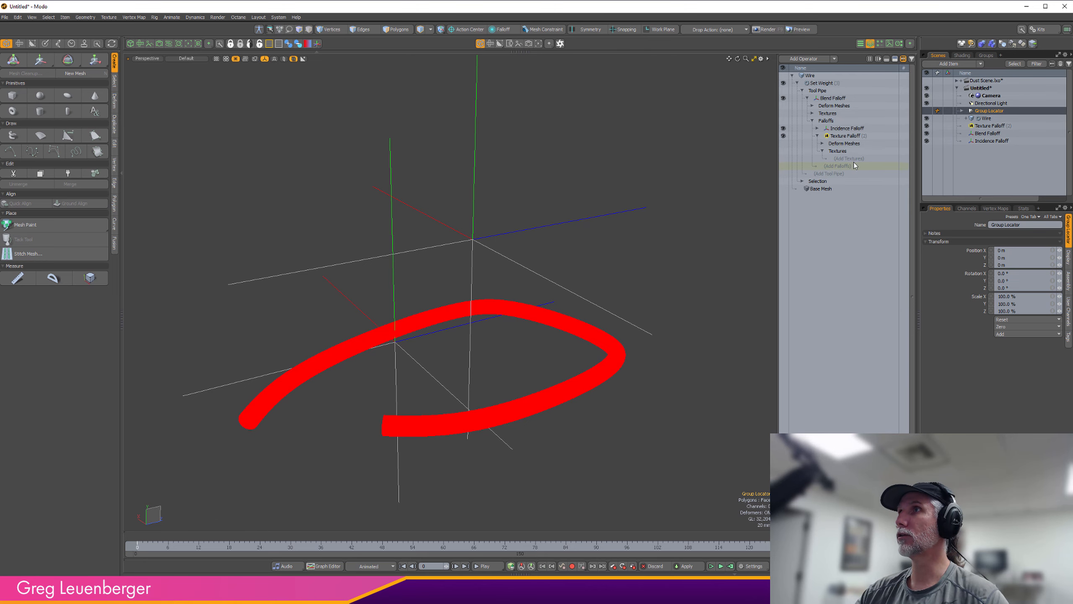
{"action": "left_click", "coordinate": [853, 161]}
{"action": "left_click", "coordinate": [657, 82]}
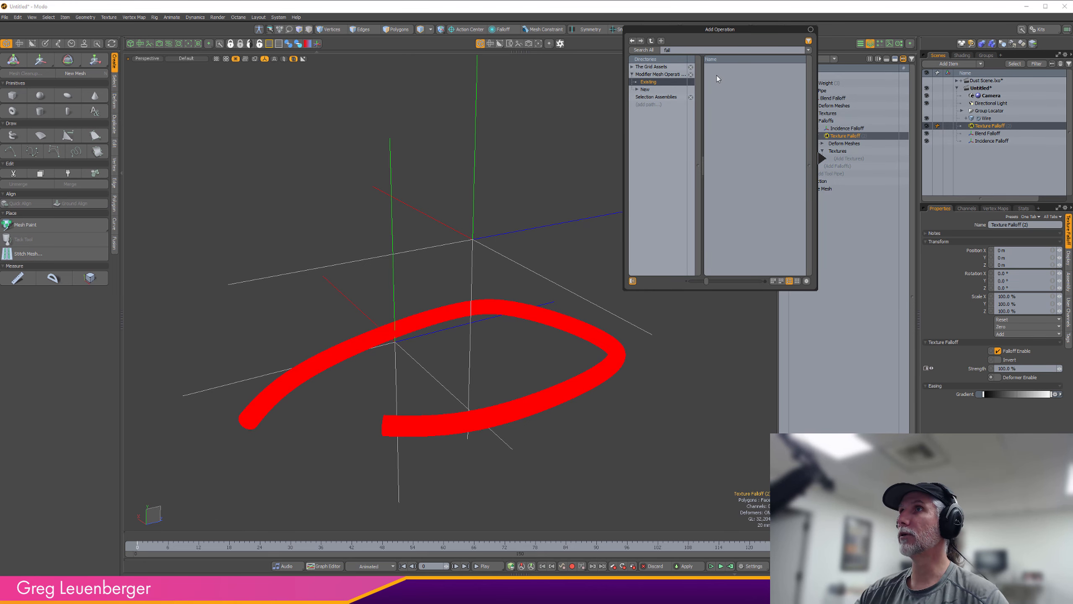
{"action": "left_click_drag", "start_coordinate": [699, 49], "coordinate": [652, 51]}
{"action": "key", "text": "BackSpace"}
{"action": "key", "text": "Return"}
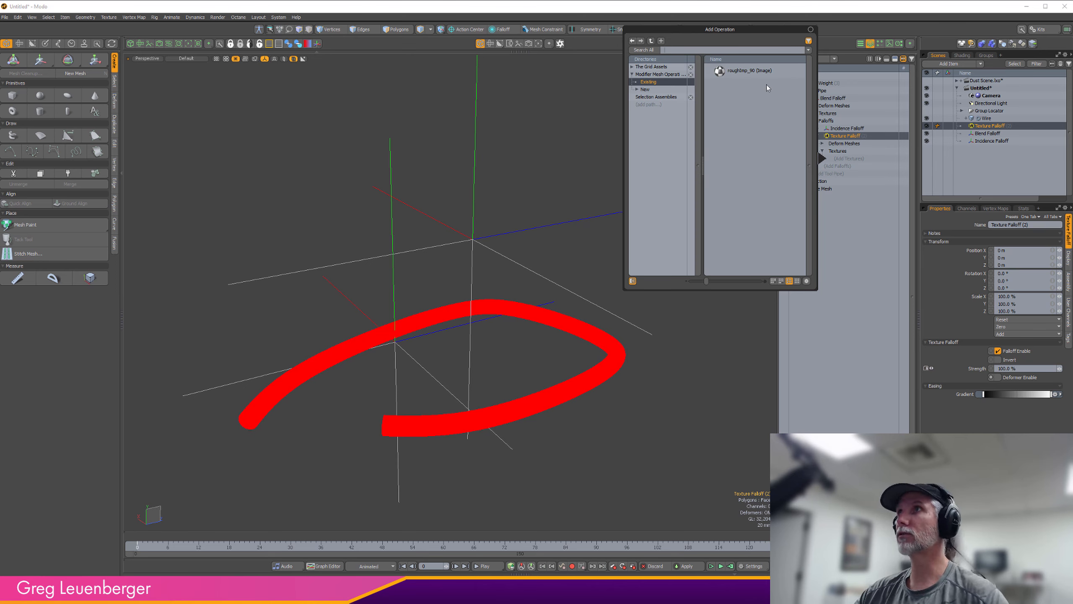
{"action": "left_click", "coordinate": [751, 71]}
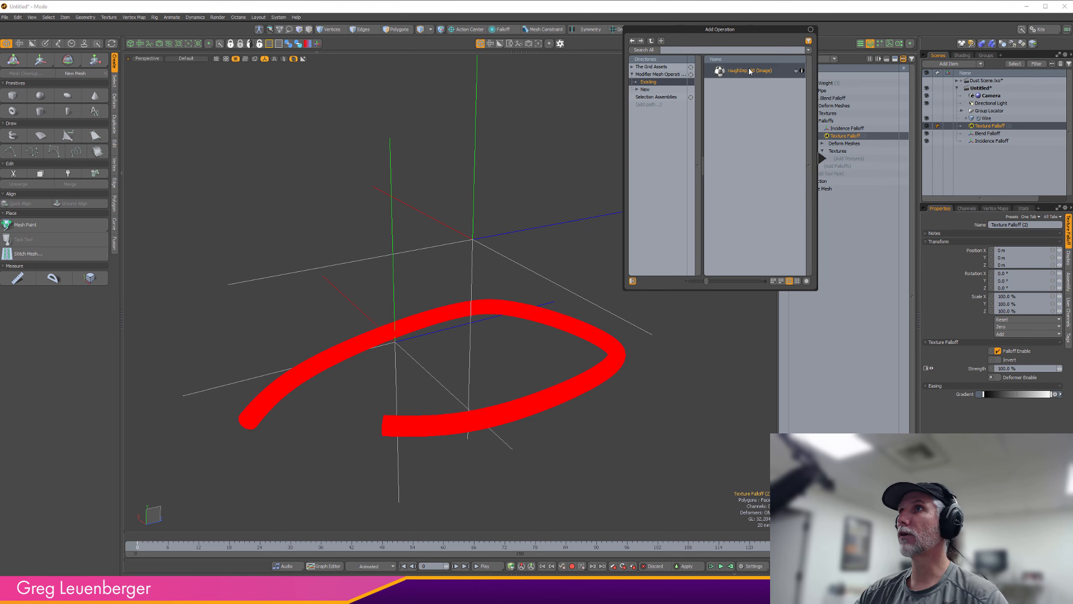
{"action": "mouse_move", "coordinate": [744, 73]}
{"action": "left_mouse_down"}
{"action": "mouse_move", "coordinate": [869, 164]}
{"action": "mouse_move", "coordinate": [858, 161]}
{"action": "left_mouse_up"}
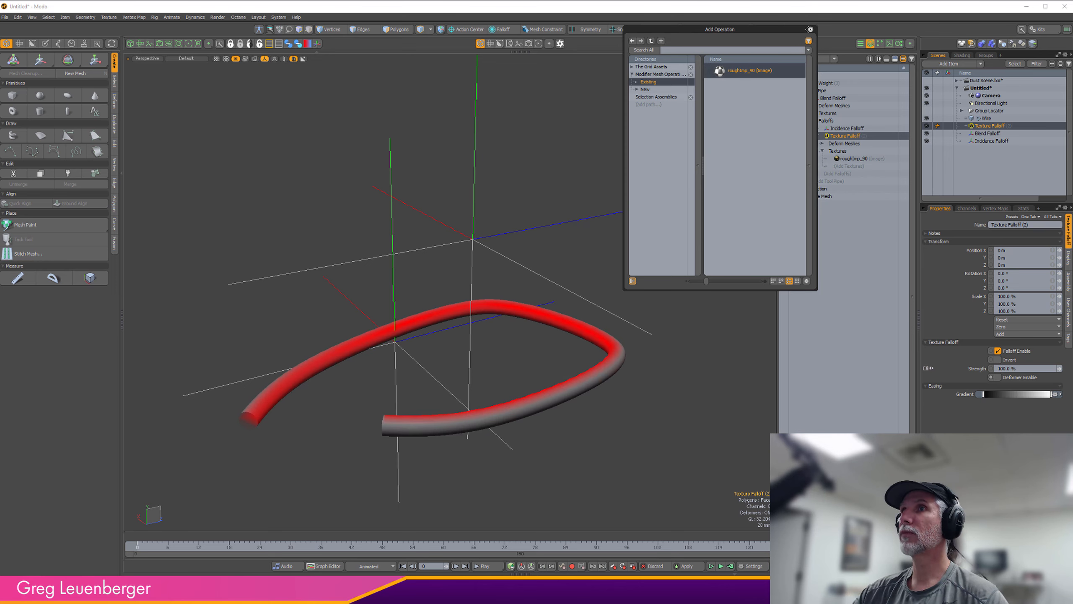
{"action": "left_click", "coordinate": [811, 30]}
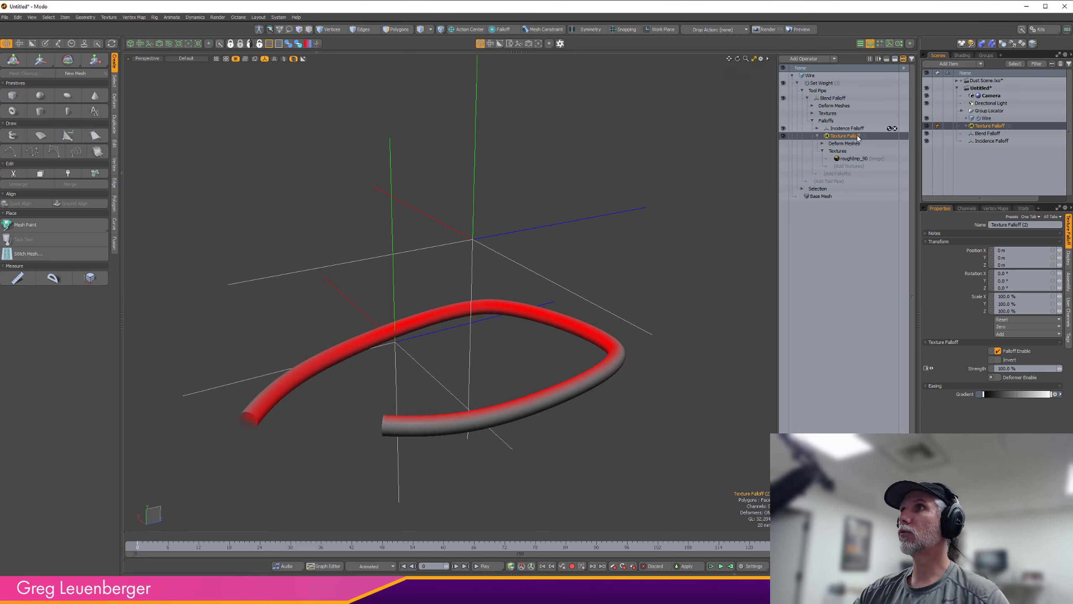
- Set the Blend Falloff's blend mode to Multiply and check the weighting along the wire
{"action": "left_click", "coordinate": [851, 98]}
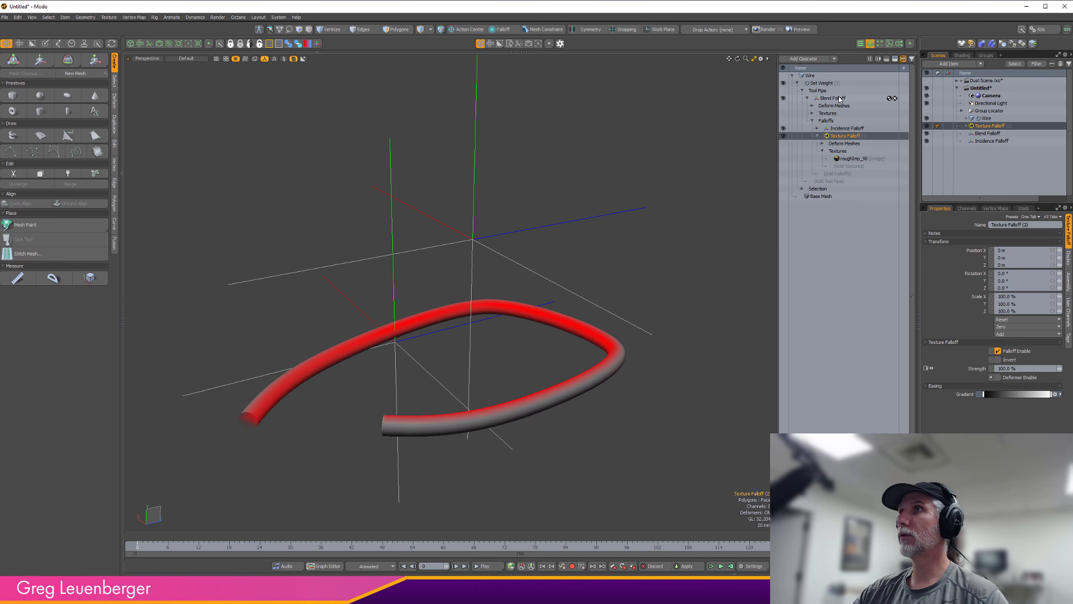
{"action": "left_click", "coordinate": [1008, 298]}
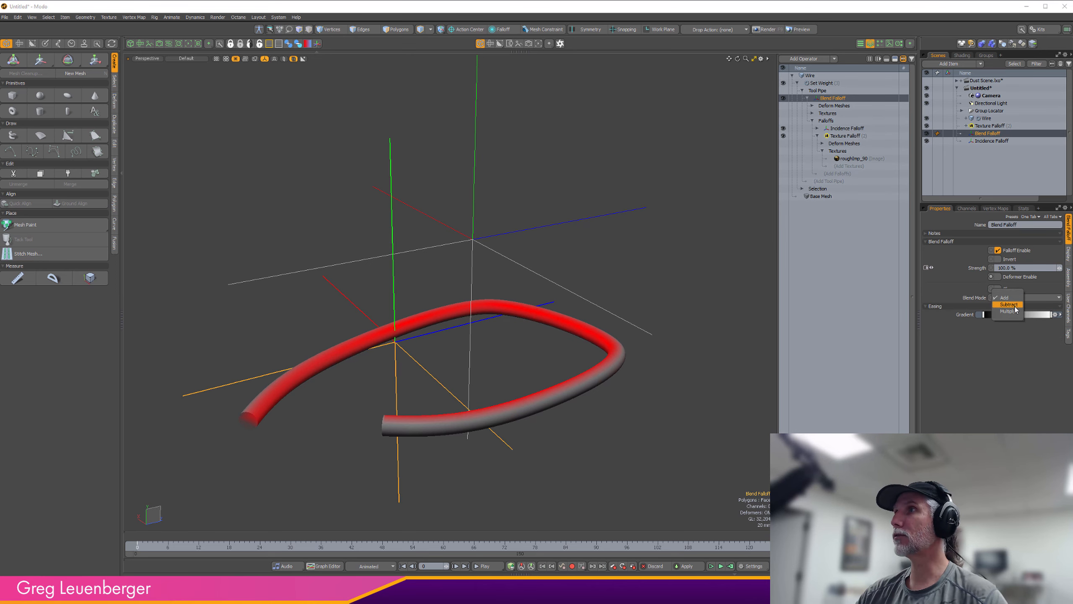
{"action": "left_click", "coordinate": [1010, 310]}
{"action": "left_click_drag", "start_coordinate": [325, 338], "coordinate": [364, 372], "text": "alt"}
{"action": "left_click_drag", "start_coordinate": [591, 357], "coordinate": [499, 349], "text": "ctrl+alt"}
{"action": "left_click_drag", "start_coordinate": [718, 338], "coordinate": [591, 301], "text": "alt+shift"}
- View the roughImp_90 image clip at full size and examine the weighting on the wire up close
{"action": "left_click", "coordinate": [849, 159]}
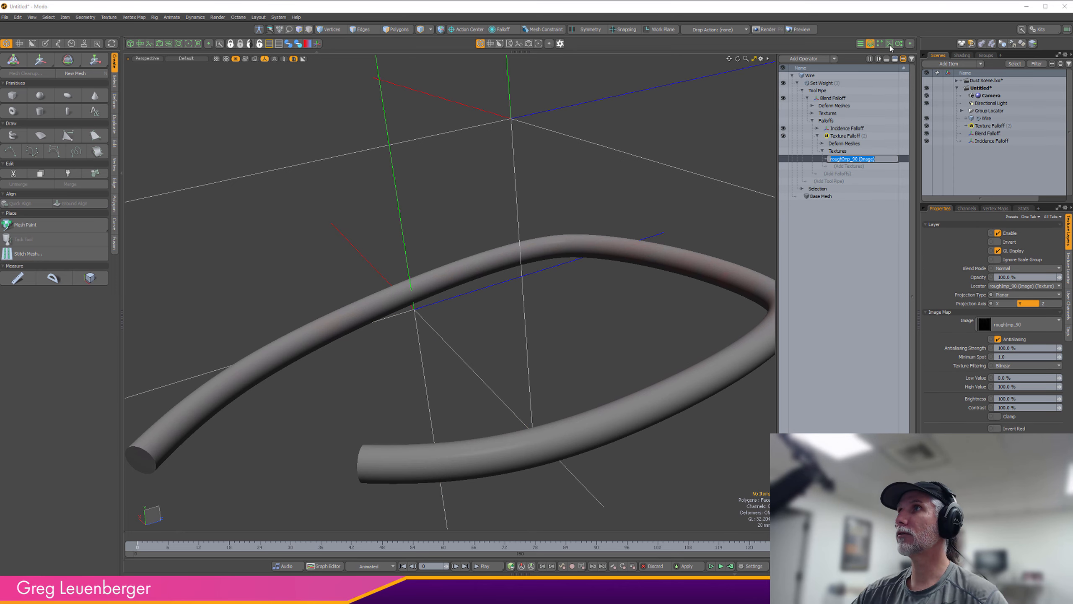
{"action": "left_click", "coordinate": [870, 44]}
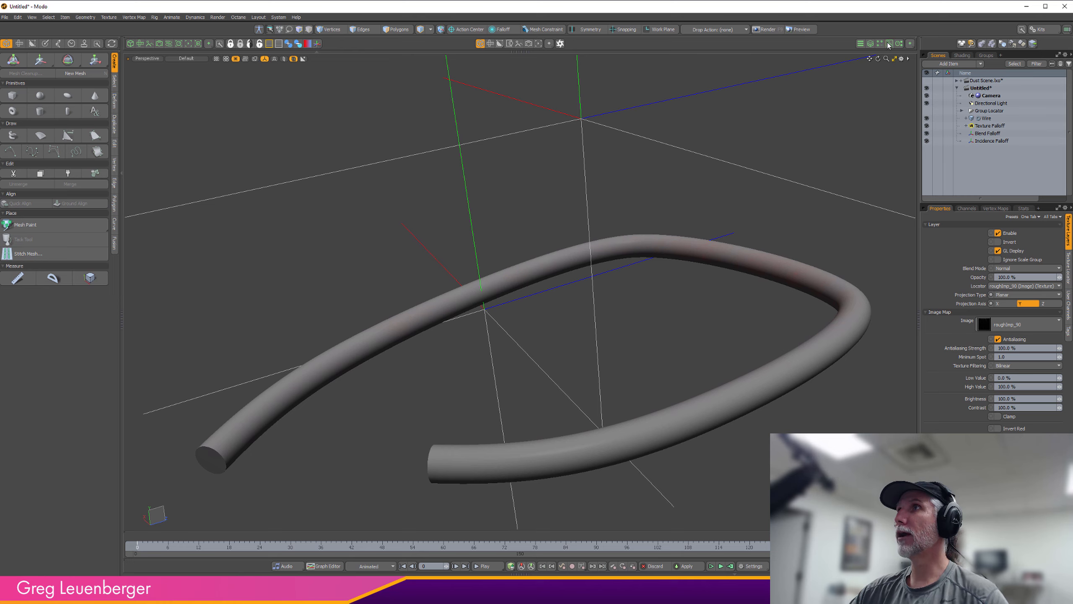
{"action": "left_click", "coordinate": [889, 44]}
{"action": "double_click", "coordinate": [806, 80]}
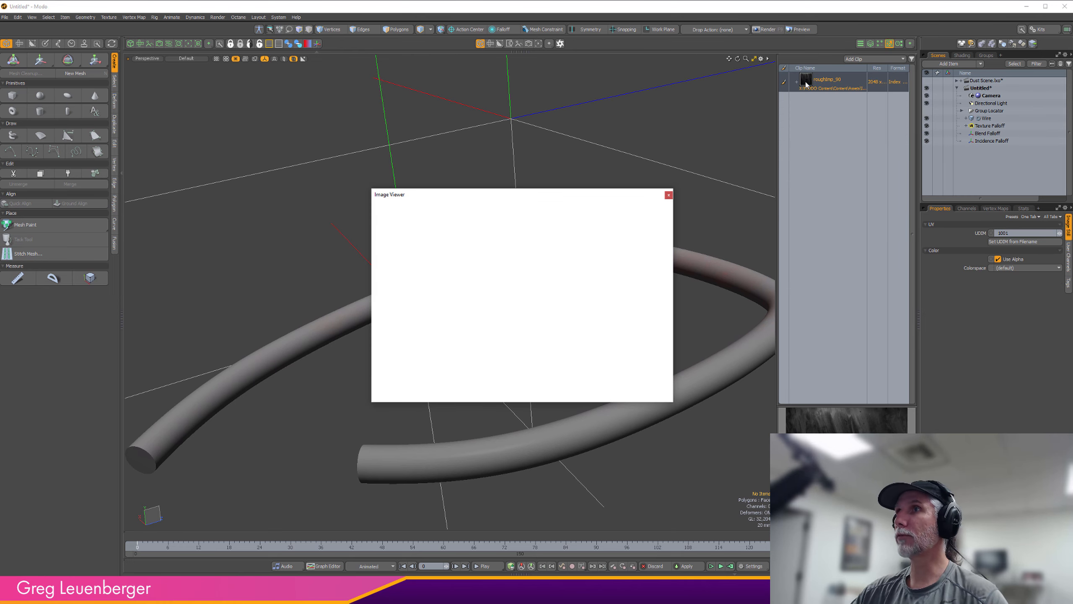
{"action": "scroll", "coordinate": [607, 227], "scroll_direction": "down", "scroll_amount": 7}
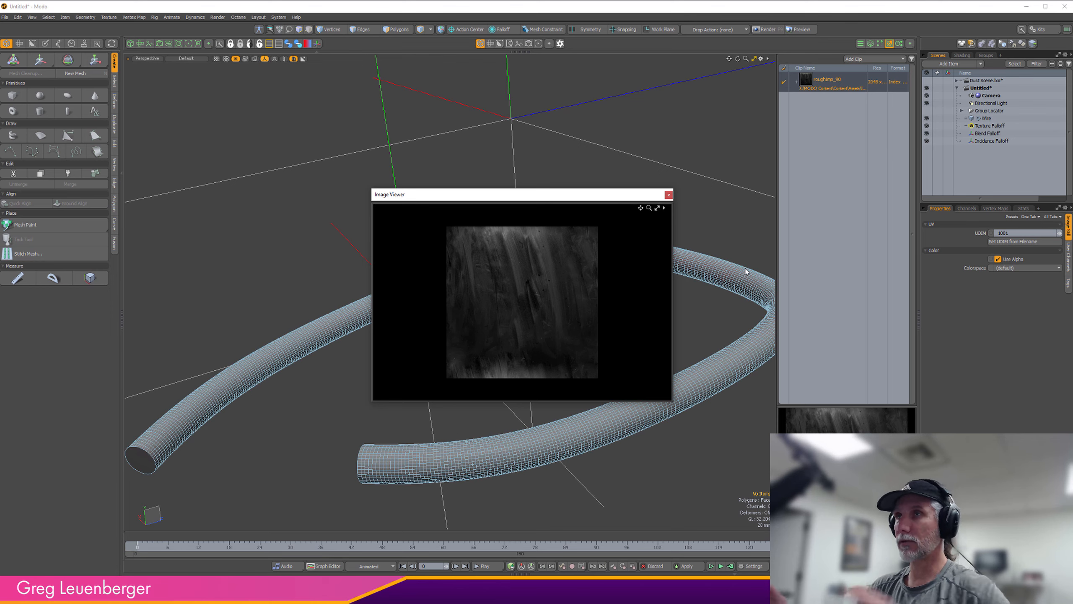
{"action": "left_click", "coordinate": [667, 195]}
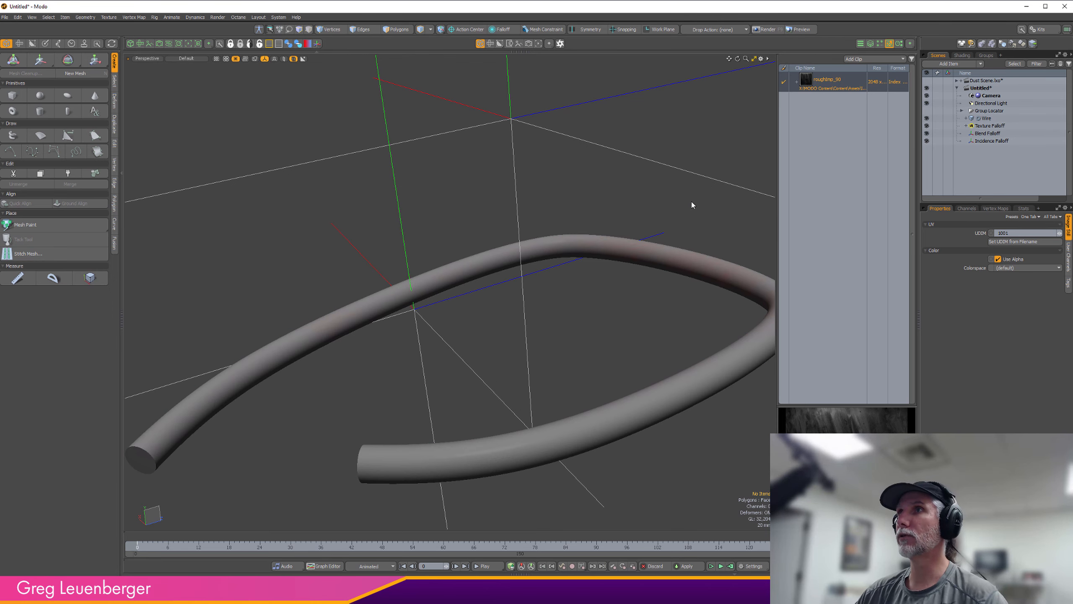
{"action": "left_click_drag", "start_coordinate": [694, 204], "coordinate": [868, 279], "text": "ctrl+alt"}
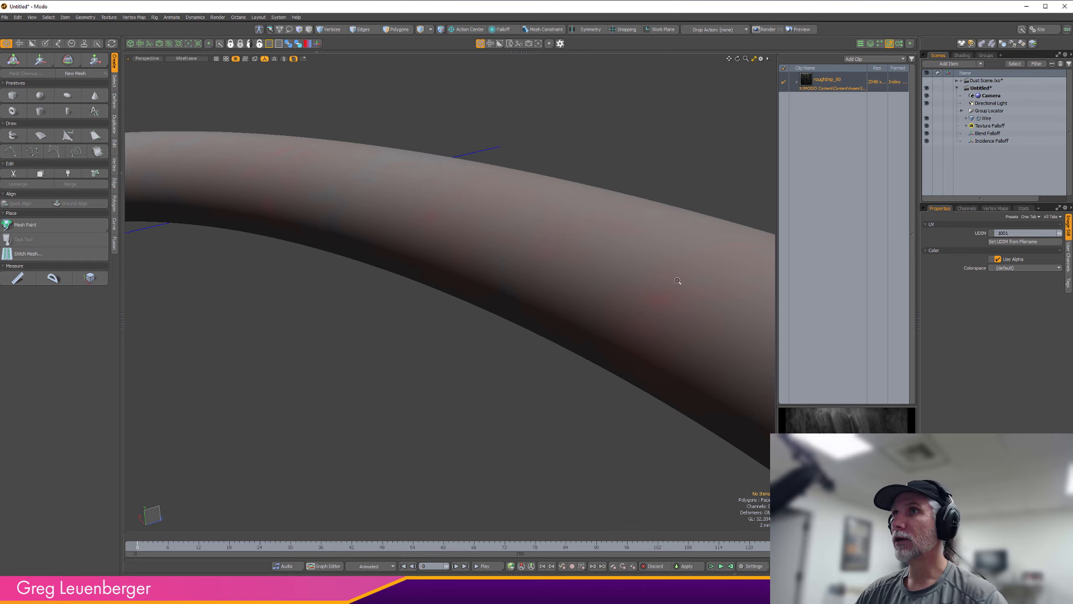
{"action": "left_click_drag", "start_coordinate": [681, 283], "coordinate": [529, 281], "text": "ctrl+alt"}
{"action": "left_click_drag", "start_coordinate": [632, 278], "coordinate": [642, 254], "text": "alt+shift"}
{"action": "left_click_drag", "start_coordinate": [642, 254], "coordinate": [611, 197], "text": "alt+shift"}
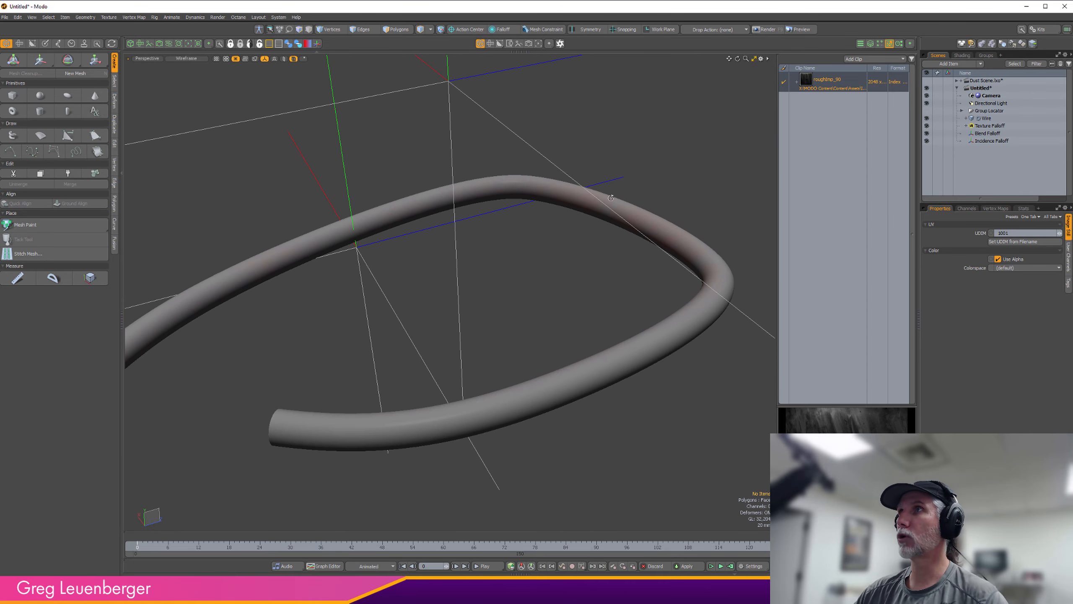
- Close the image clips view and select the Texture Falloff nested under the Blend Falloff in the Wire's Set Weight tool pipe
{"action": "left_click", "coordinate": [888, 44]}
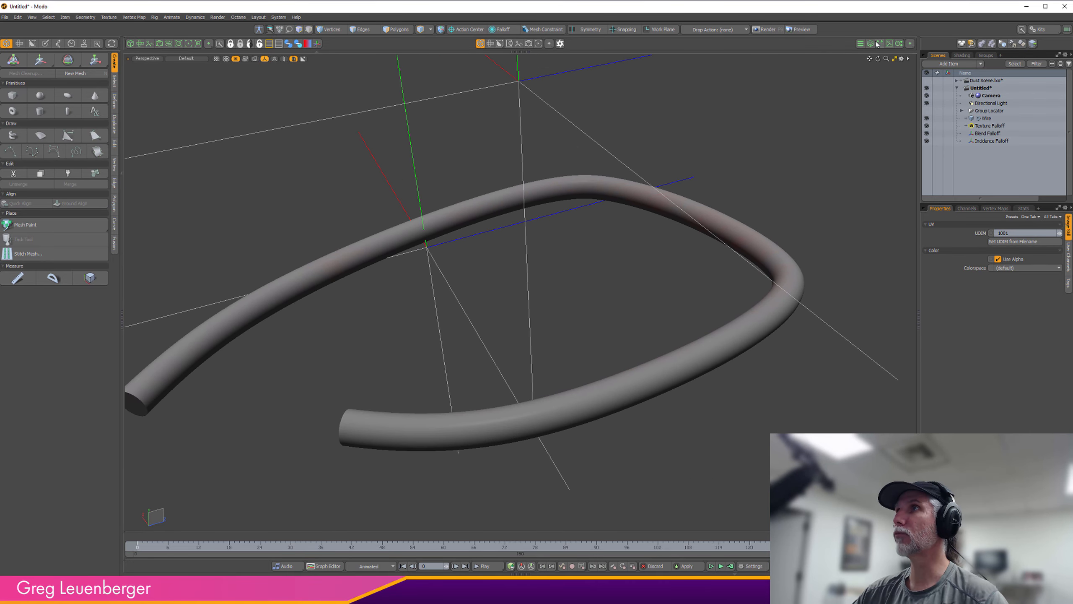
{"action": "left_click", "coordinate": [987, 118]}
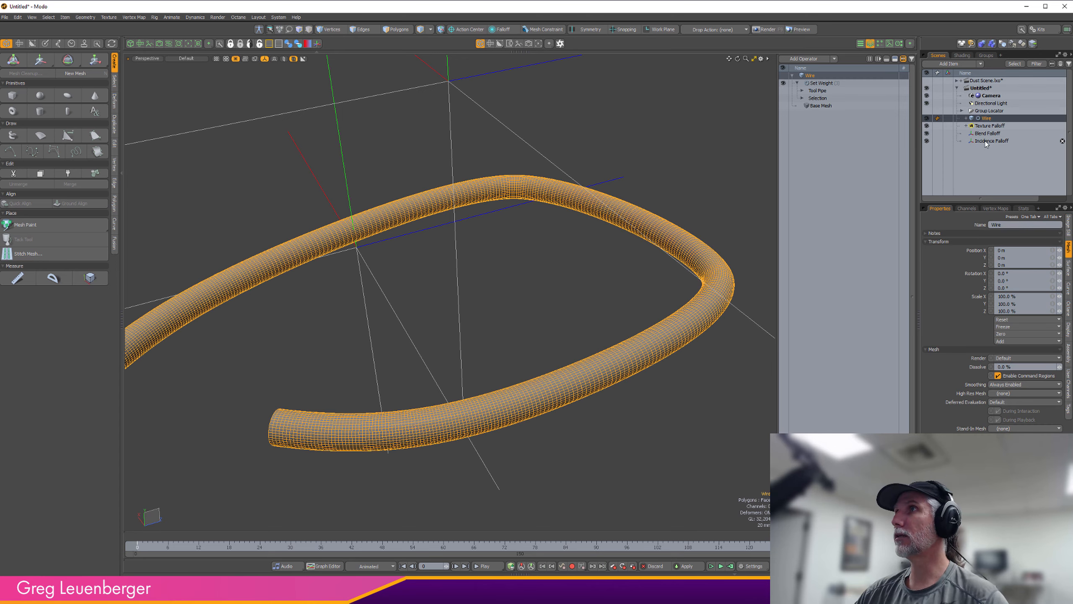
{"action": "left_click", "coordinate": [802, 91]}
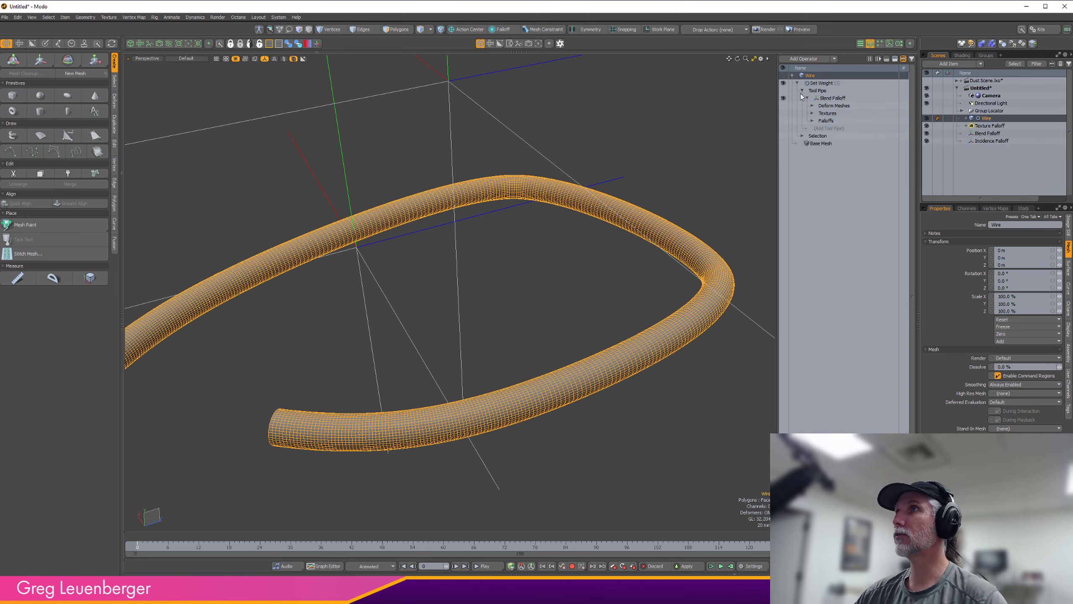
{"action": "left_click", "coordinate": [811, 120]}
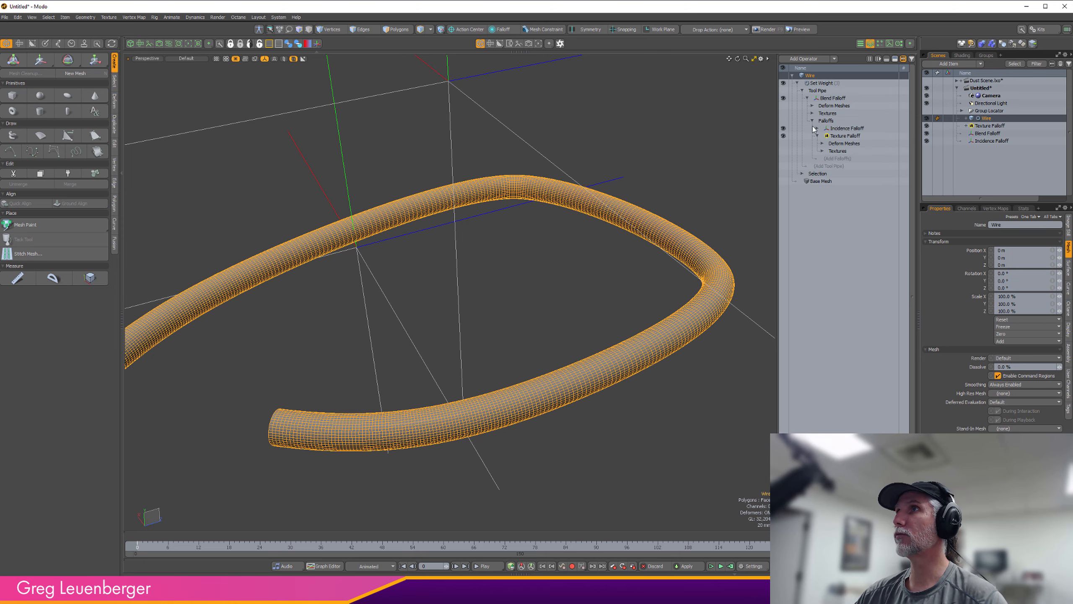
{"action": "left_click", "coordinate": [845, 136]}
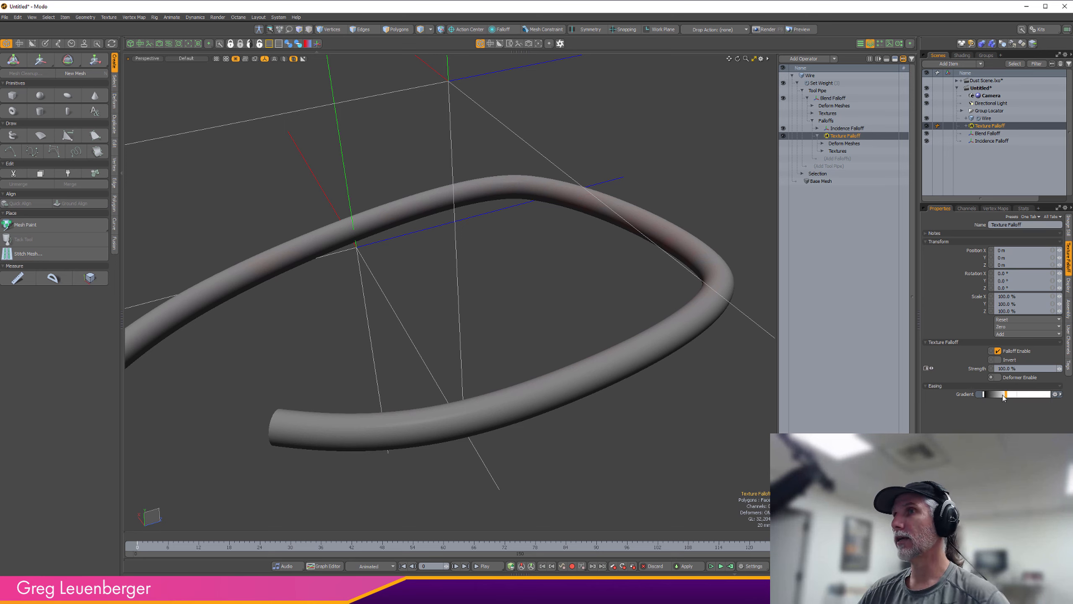
{"action": "left_click_drag", "start_coordinate": [692, 221], "coordinate": [616, 248], "text": "ctrl+alt"}
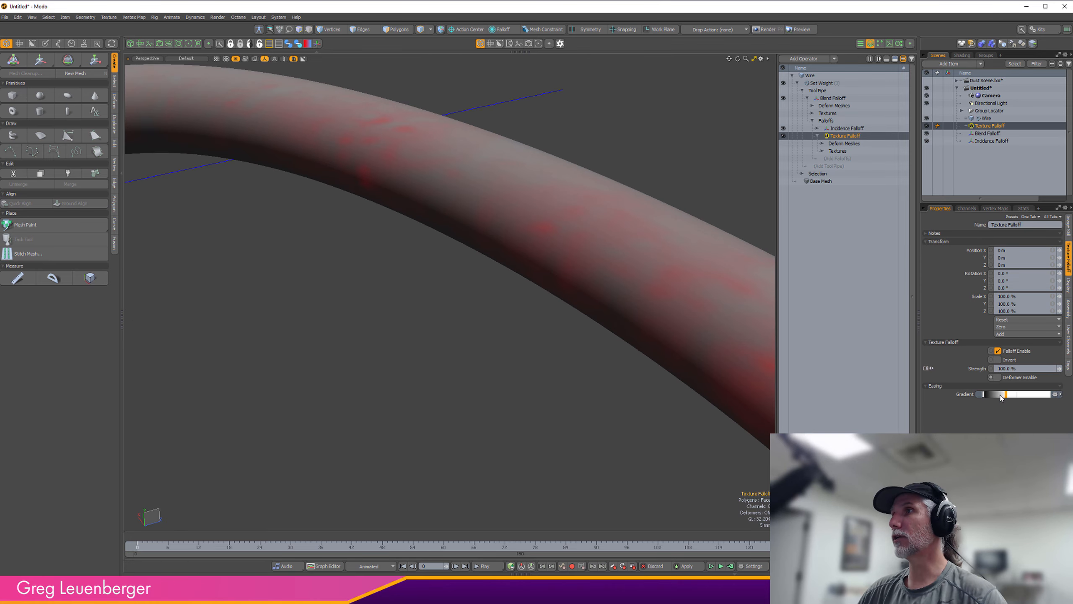
- Tighten the Texture Falloff's gradient by moving its white key closer to black, and check the weighting along the wire
{"action": "left_click_drag", "start_coordinate": [571, 369], "coordinate": [486, 368], "text": "ctrl+alt"}
{"action": "left_click_drag", "start_coordinate": [486, 368], "coordinate": [600, 317], "text": "alt"}
{"action": "left_click_drag", "start_coordinate": [600, 317], "coordinate": [756, 332], "text": "ctrl+alt"}
{"action": "left_click_drag", "start_coordinate": [757, 332], "coordinate": [731, 276], "text": "alt+shift"}
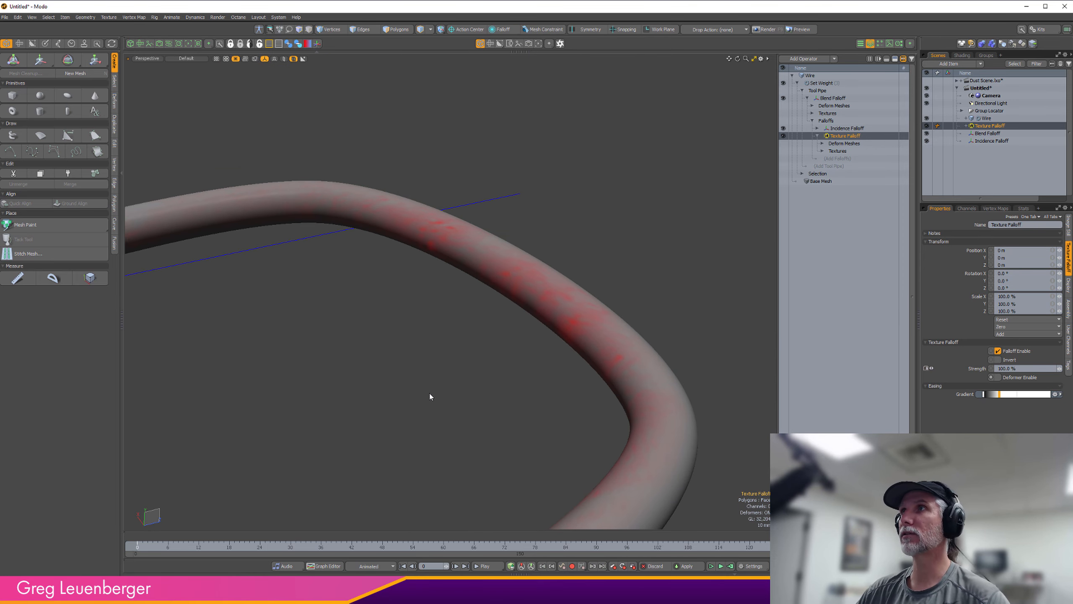
{"action": "left_click_drag", "start_coordinate": [430, 396], "coordinate": [435, 346], "text": "alt"}
{"action": "left_click_drag", "start_coordinate": [455, 292], "coordinate": [511, 285], "text": "alt"}
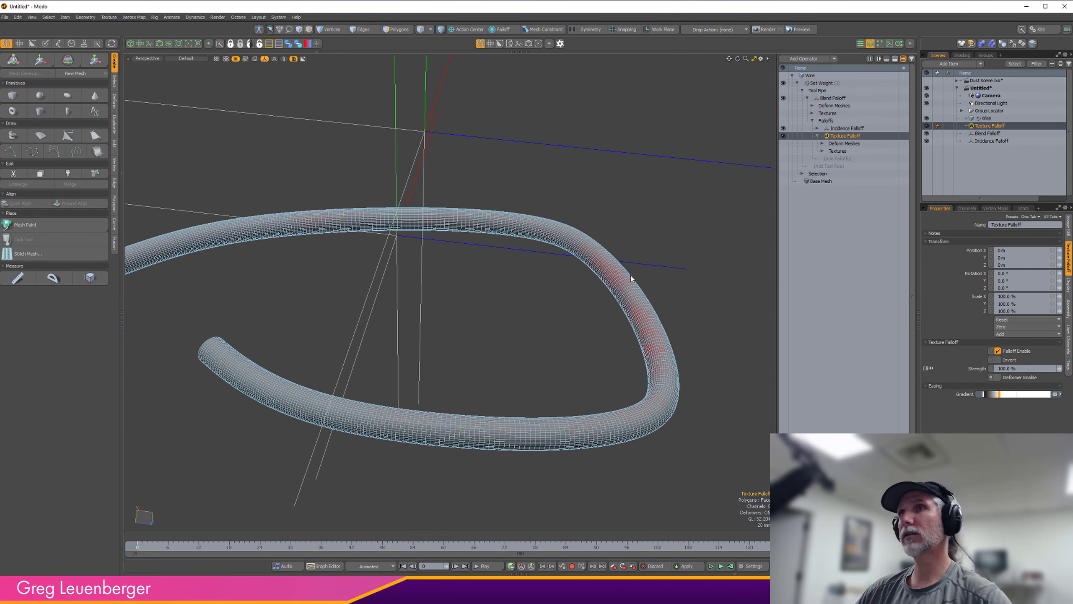
- Open the schematic below the viewport and add a new Replicator and a Surface Particle Generator to the scene
{"action": "left_click", "coordinate": [609, 409]}
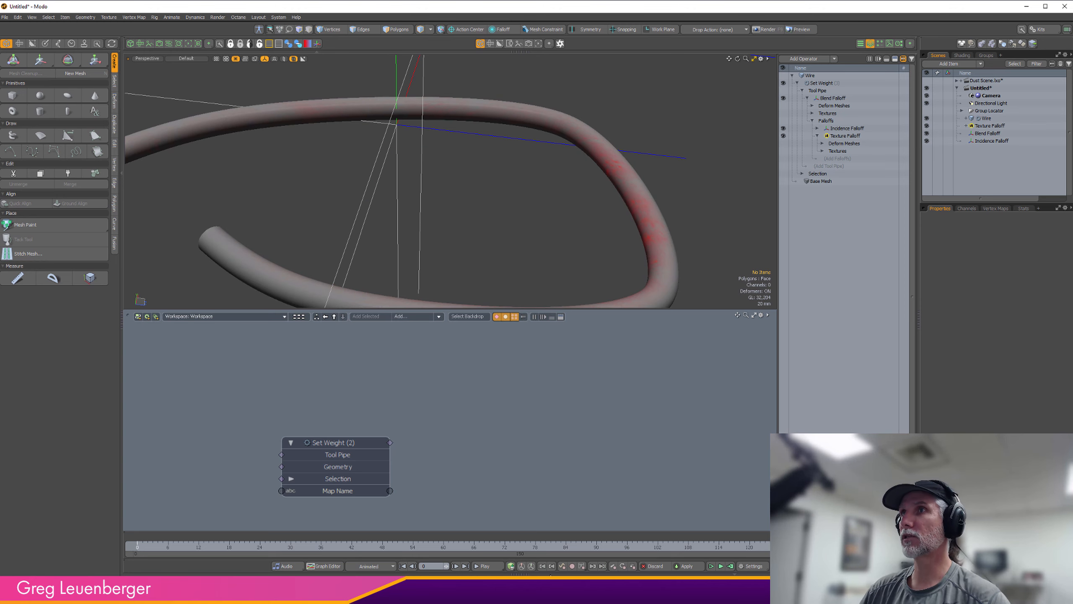
{"action": "left_click", "coordinate": [949, 63]}
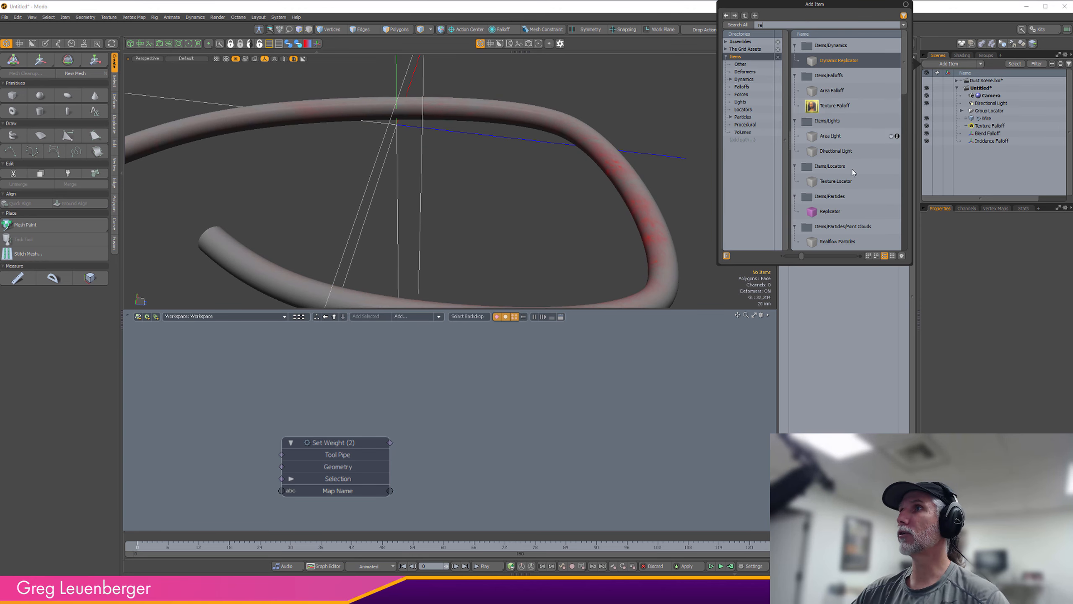
{"action": "double_click", "coordinate": [839, 214]}
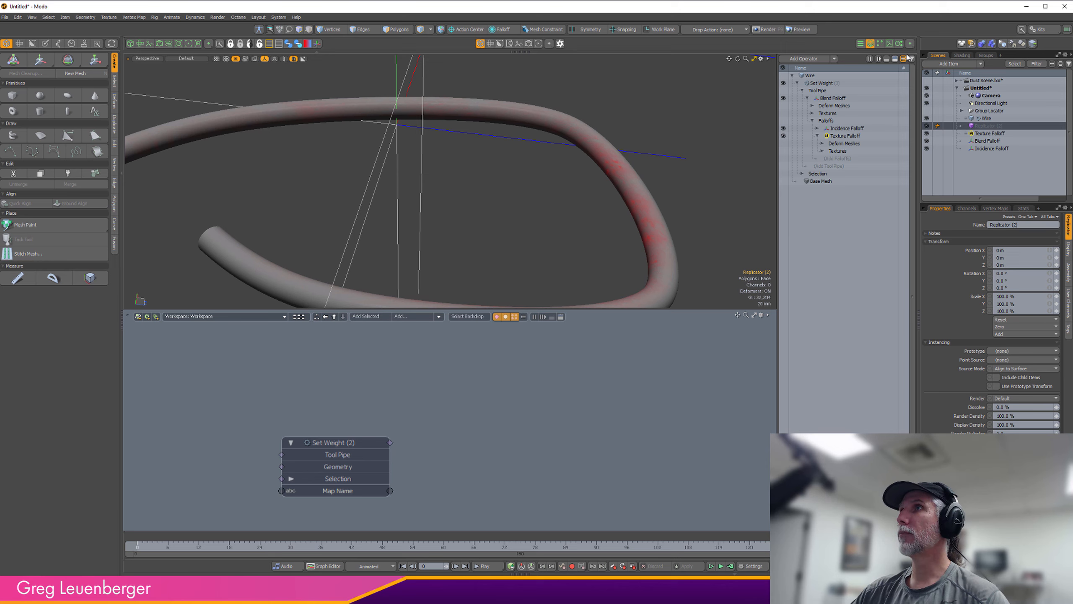
{"action": "left_click", "coordinate": [949, 63]}
{"action": "type", "text": "sur"}
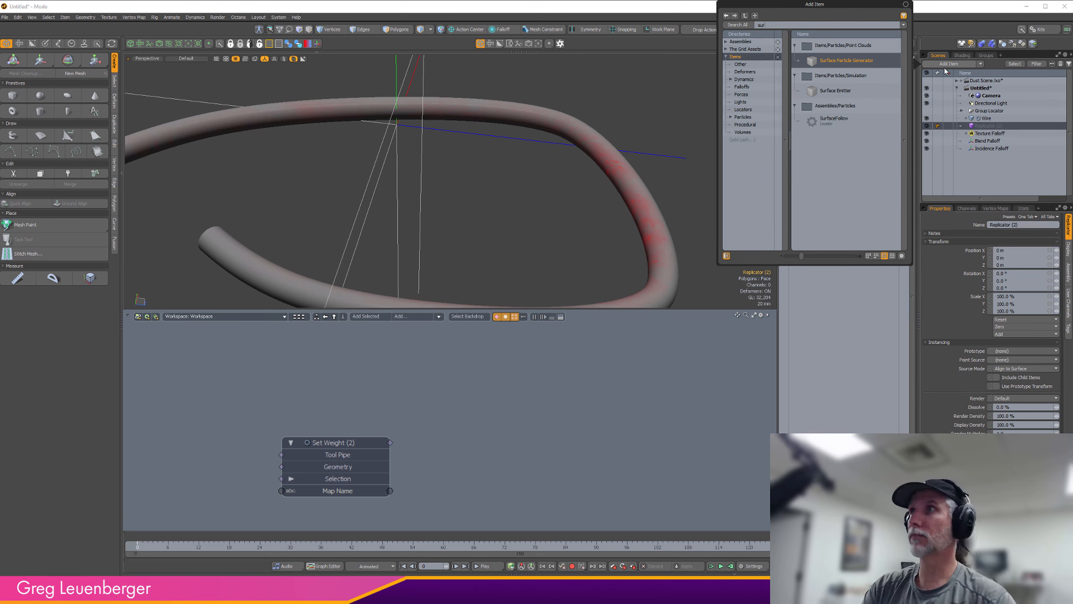
{"action": "double_click", "coordinate": [846, 60]}
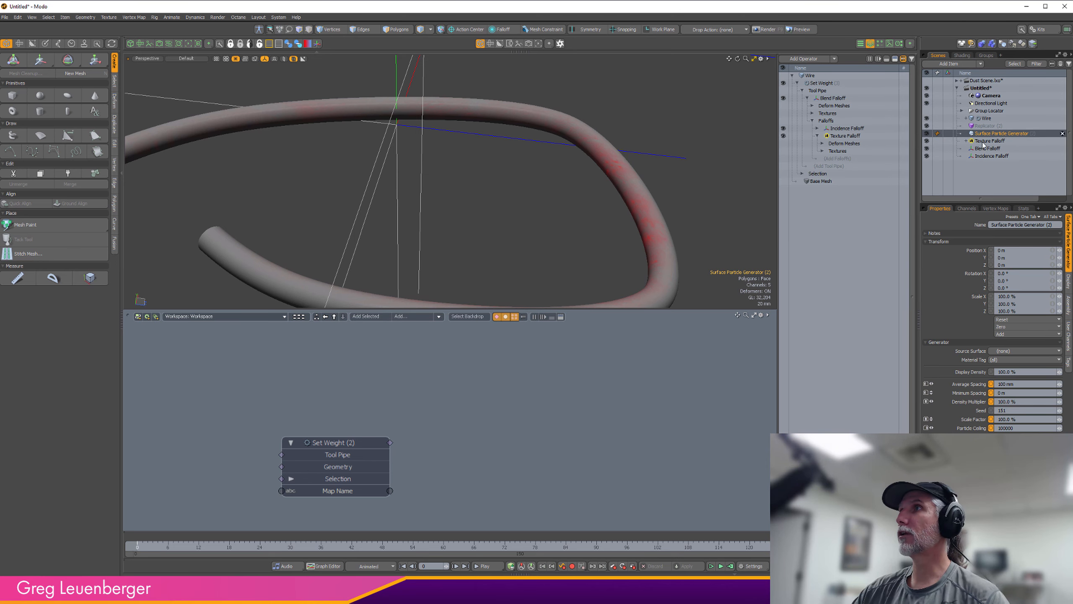
- Place the new Replicator, Surface Particle Generator and Wire in the schematic, and remove the Set Weight (2) node from it
{"action": "left_click", "coordinate": [987, 125], "text": "ctrl"}
{"action": "left_click_drag", "start_coordinate": [1002, 133], "coordinate": [559, 484]}
{"action": "left_click", "coordinate": [985, 118]}
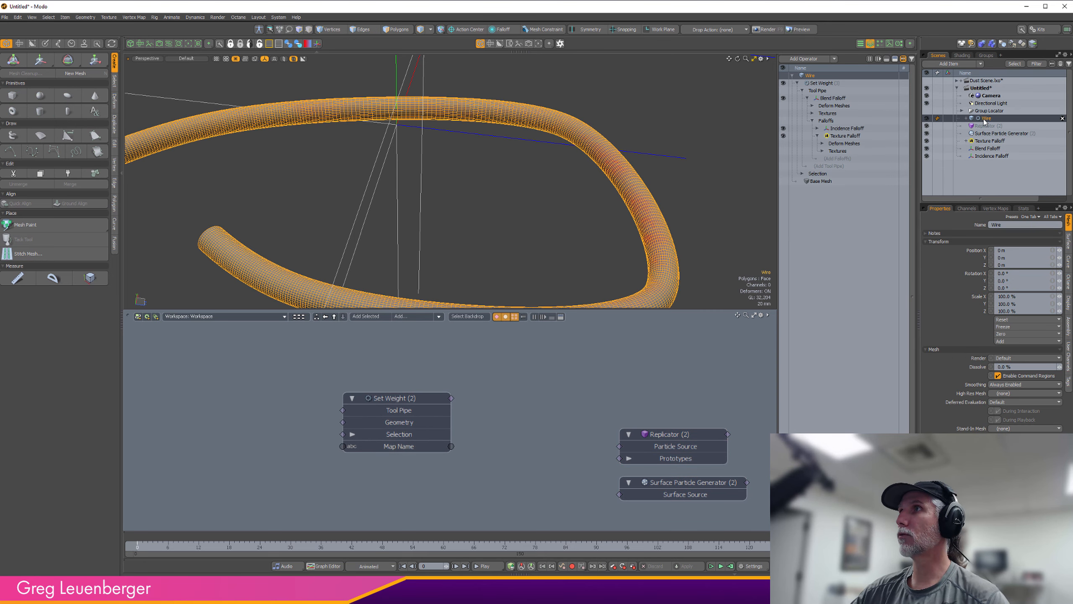
{"action": "left_click_drag", "start_coordinate": [245, 474], "coordinate": [281, 475]}
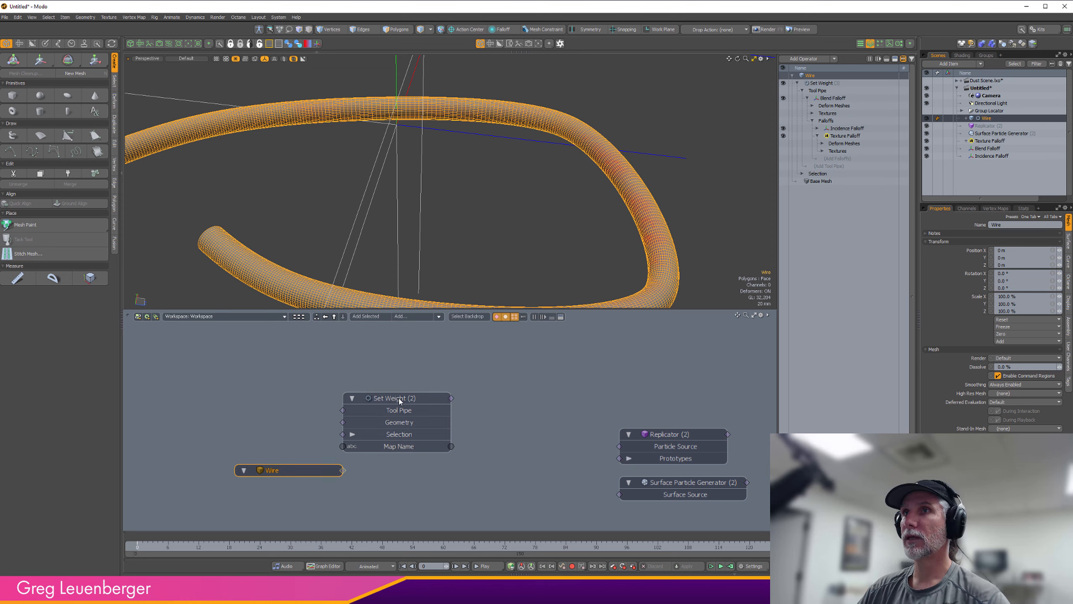
{"action": "left_click_drag", "start_coordinate": [400, 398], "coordinate": [339, 376]}
{"action": "key", "text": "Delete"}
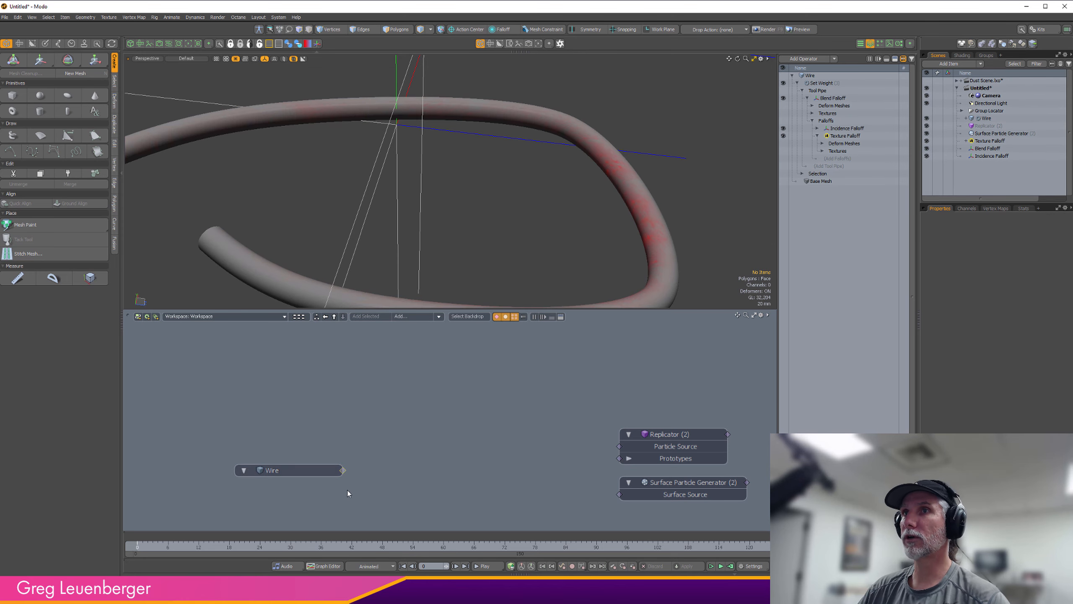
- Bring the Wire's own Set Weight operation into the schematic from the Wire node's connection and place it between Wire and the generator
{"action": "double_click", "coordinate": [343, 470]}
{"action": "left_click_drag", "start_coordinate": [341, 468], "coordinate": [486, 396]}
{"action": "scroll", "coordinate": [467, 389], "scroll_direction": "up", "scroll_amount": 3}
{"action": "left_click", "coordinate": [472, 412]}
{"action": "left_click", "coordinate": [529, 497]}
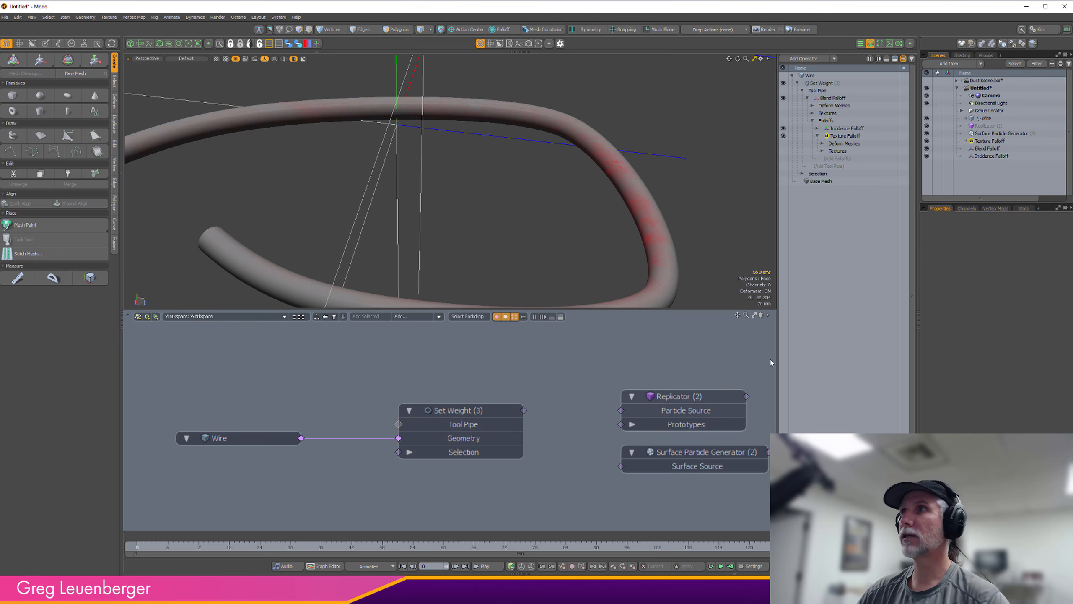
- Expose the Map Name channel of the Wire's Set Weight operation on its schematic node
{"action": "left_click", "coordinate": [970, 210]}
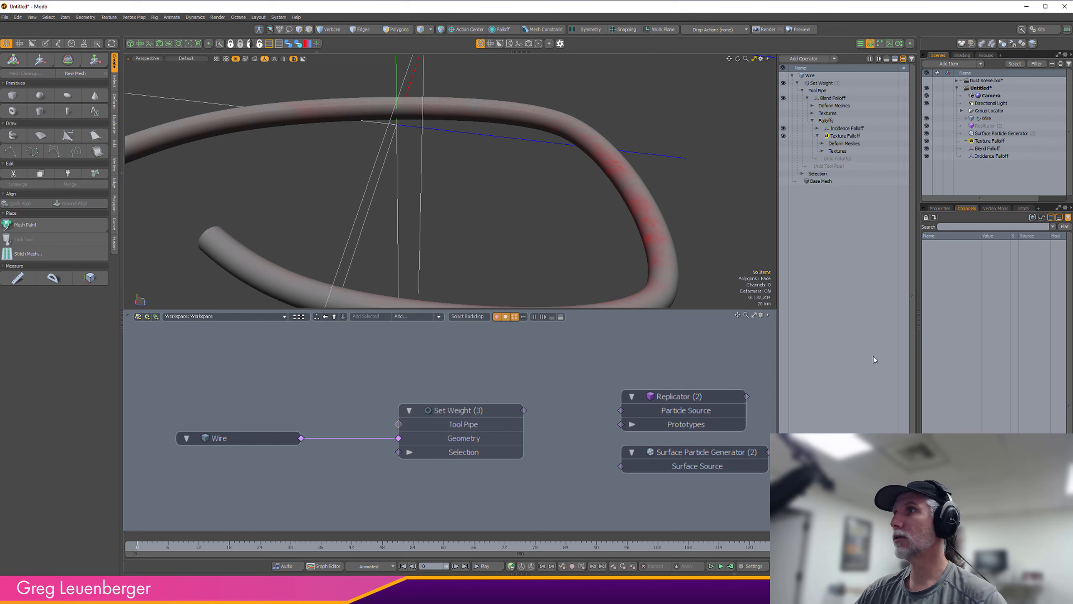
{"action": "left_click", "coordinate": [821, 83]}
{"action": "left_click", "coordinate": [954, 289]}
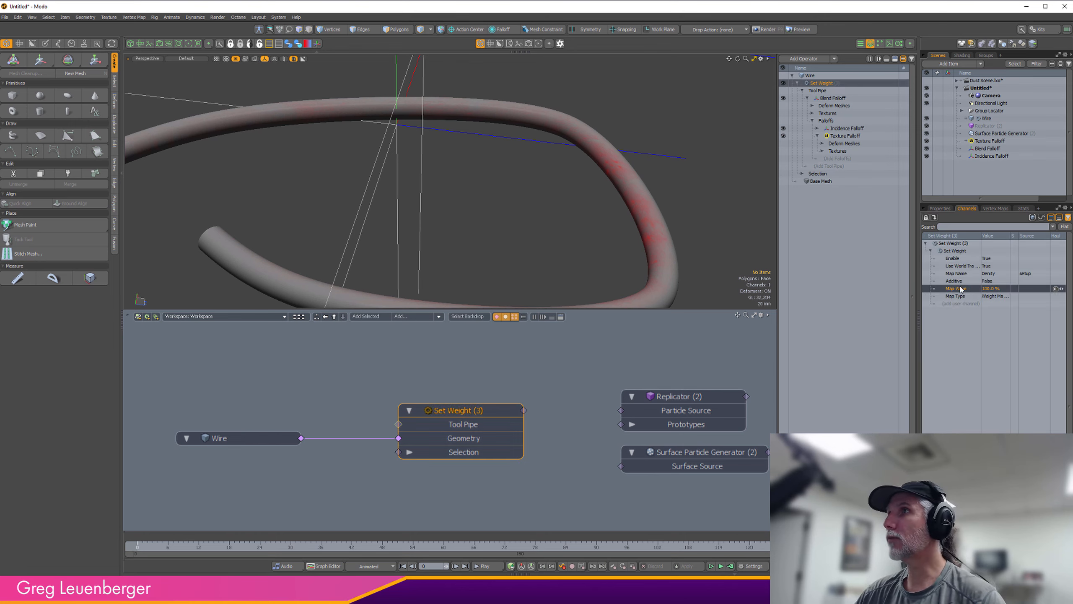
{"action": "left_click", "coordinate": [952, 274]}
{"action": "left_click_drag", "start_coordinate": [839, 343], "coordinate": [486, 485]}
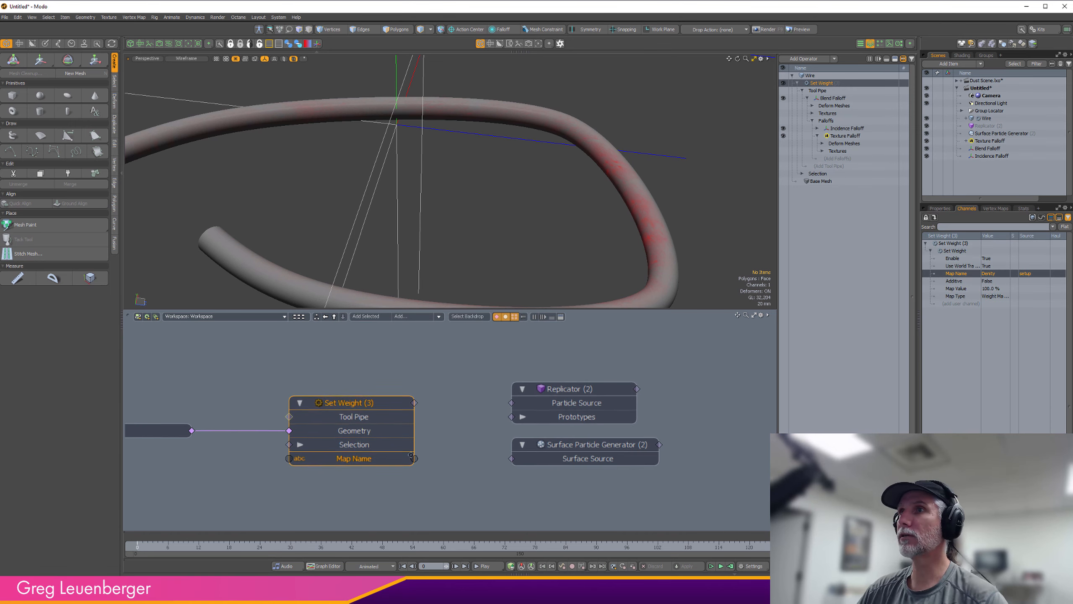
- Arrange the new generator ahead of the replicator and expose the generator's densVMap and sizeVMap channels on its node
{"action": "left_click_drag", "start_coordinate": [579, 405], "coordinate": [760, 405]}
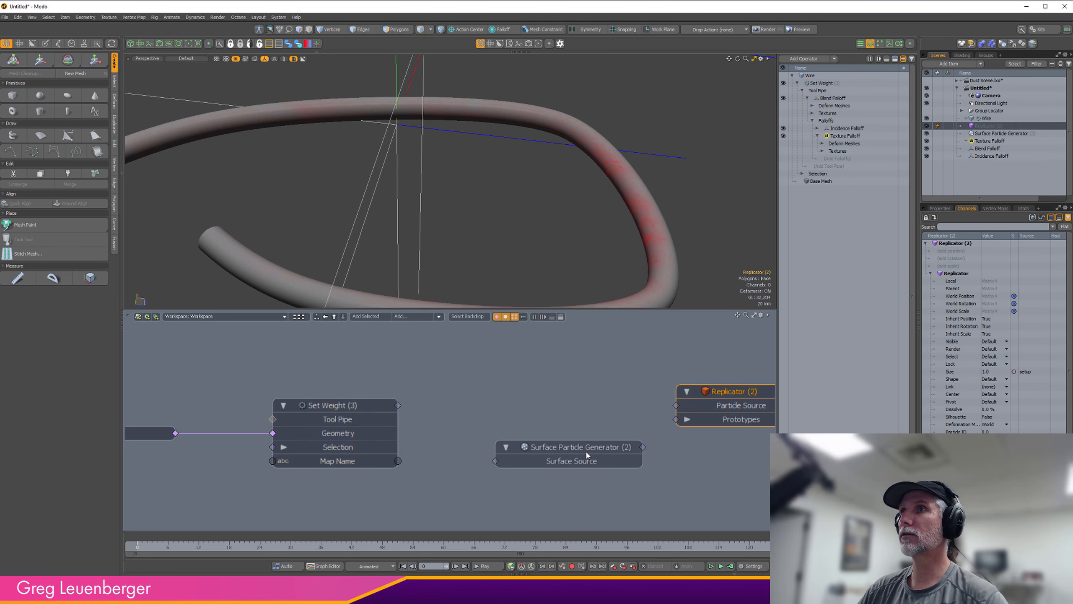
{"action": "left_click_drag", "start_coordinate": [595, 463], "coordinate": [568, 408]}
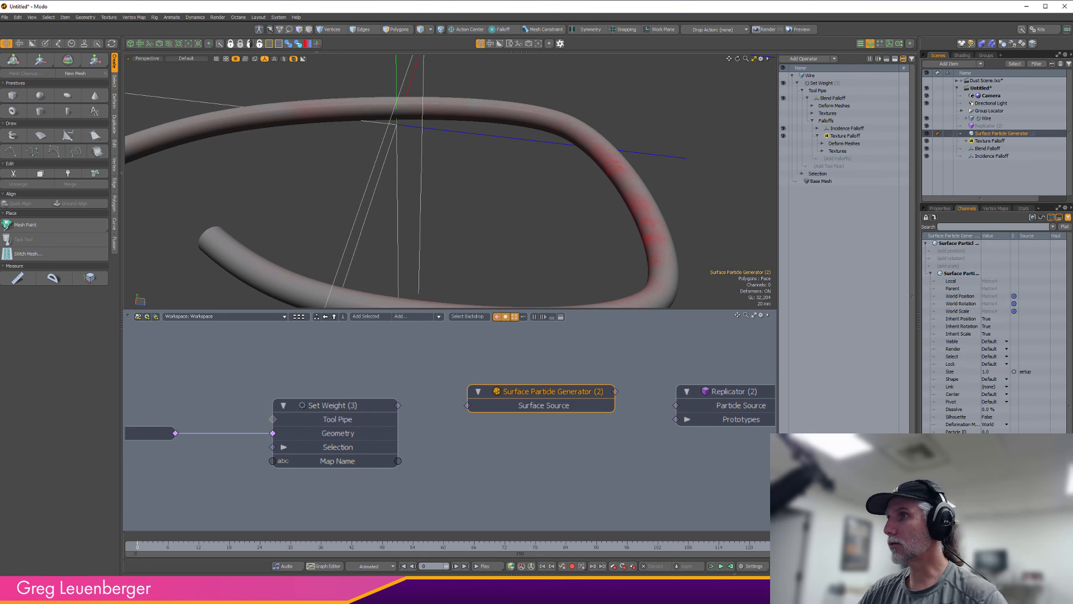
{"action": "left_click", "coordinate": [962, 487]}
{"action": "key", "text": "ctrl"}
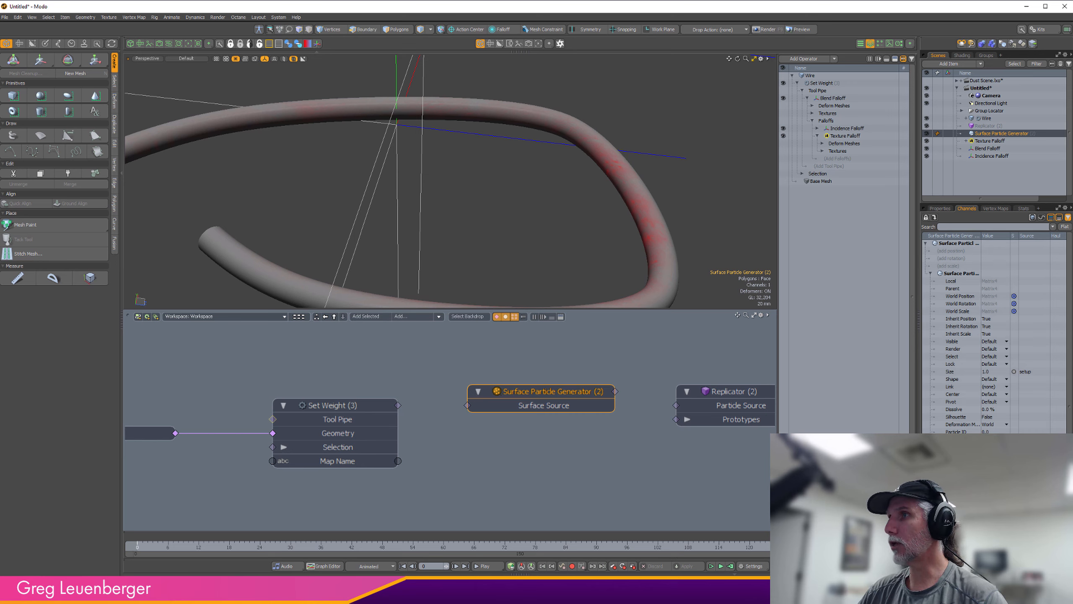
{"action": "left_click_drag", "start_coordinate": [961, 487], "coordinate": [537, 450]}
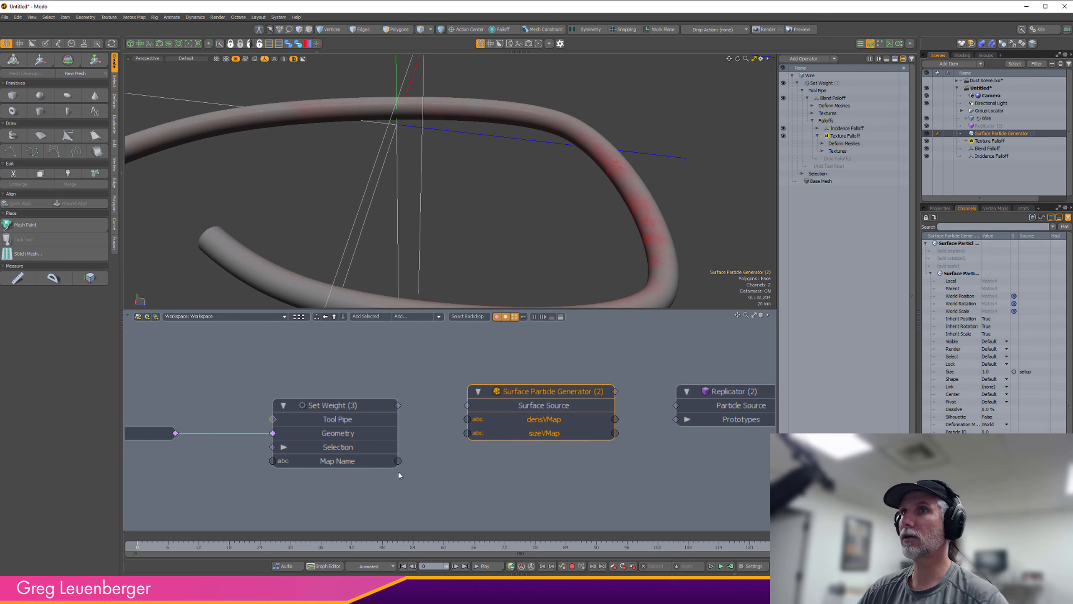
- Link the Set Weight Map Name to the generator's densVMap and sizeVMap, and connect the generator to the replicator's Particle Source
{"action": "left_click_drag", "start_coordinate": [397, 461], "coordinate": [467, 419]}
{"action": "left_click_drag", "start_coordinate": [398, 461], "coordinate": [467, 433]}
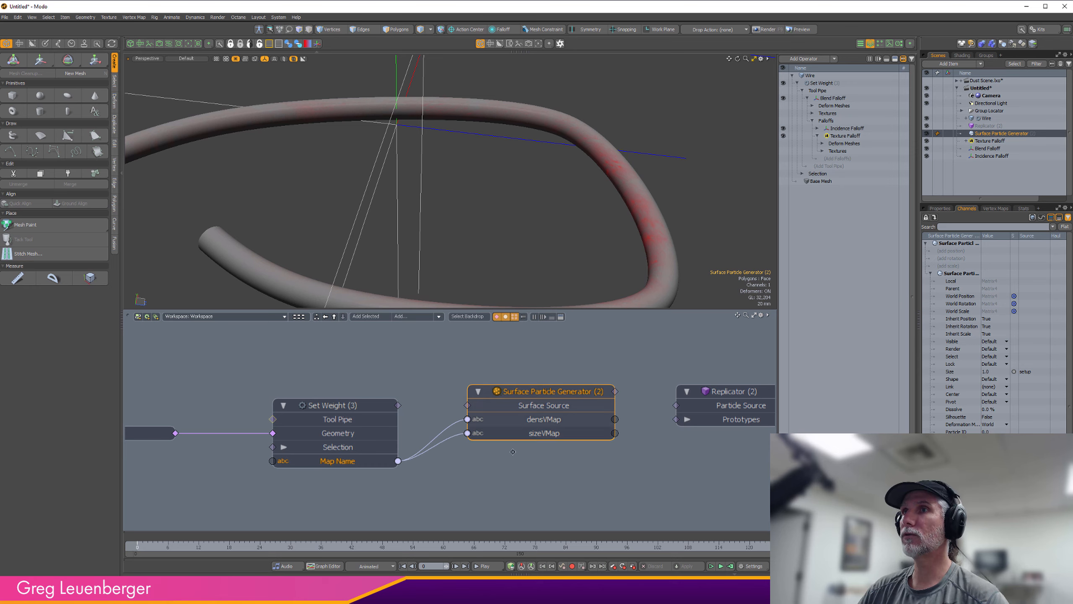
{"action": "scroll", "coordinate": [621, 459], "scroll_direction": "down", "scroll_amount": 3}
{"action": "left_click_drag", "start_coordinate": [626, 447], "coordinate": [539, 451], "text": "alt"}
{"action": "left_click", "coordinate": [540, 450]}
{"action": "scroll", "coordinate": [539, 446], "scroll_direction": "up", "scroll_amount": 2}
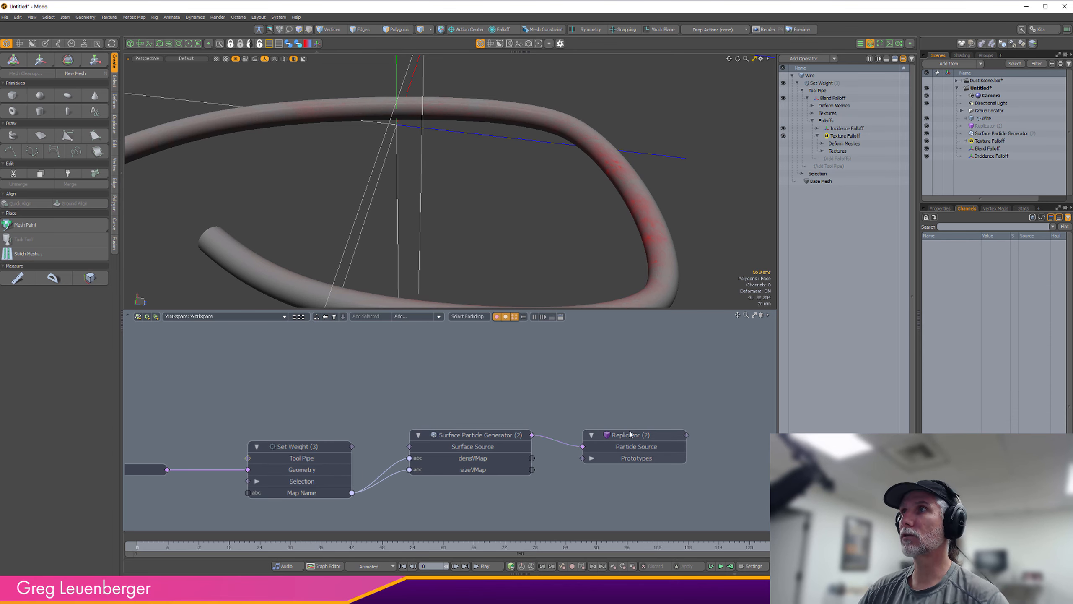
- Move the Ball node near the wire network and connect it to the new replicator's Prototypes input
{"action": "left_click_drag", "start_coordinate": [464, 424], "coordinate": [597, 367], "text": "alt"}
{"action": "scroll", "coordinate": [597, 367], "scroll_direction": "down", "scroll_amount": 3}
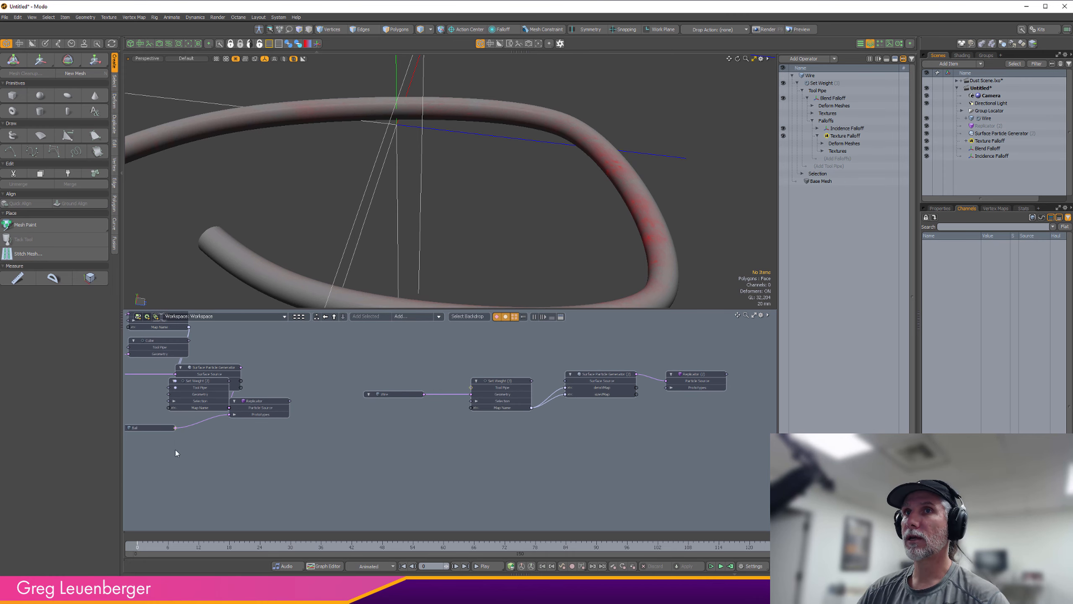
{"action": "left_click_drag", "start_coordinate": [141, 426], "coordinate": [489, 446]}
{"action": "scroll", "coordinate": [560, 447], "scroll_direction": "up", "scroll_amount": 6}
{"action": "left_click_drag", "start_coordinate": [634, 427], "coordinate": [504, 481], "text": "alt"}
{"action": "scroll", "coordinate": [505, 482], "scroll_direction": "down", "scroll_amount": 1}
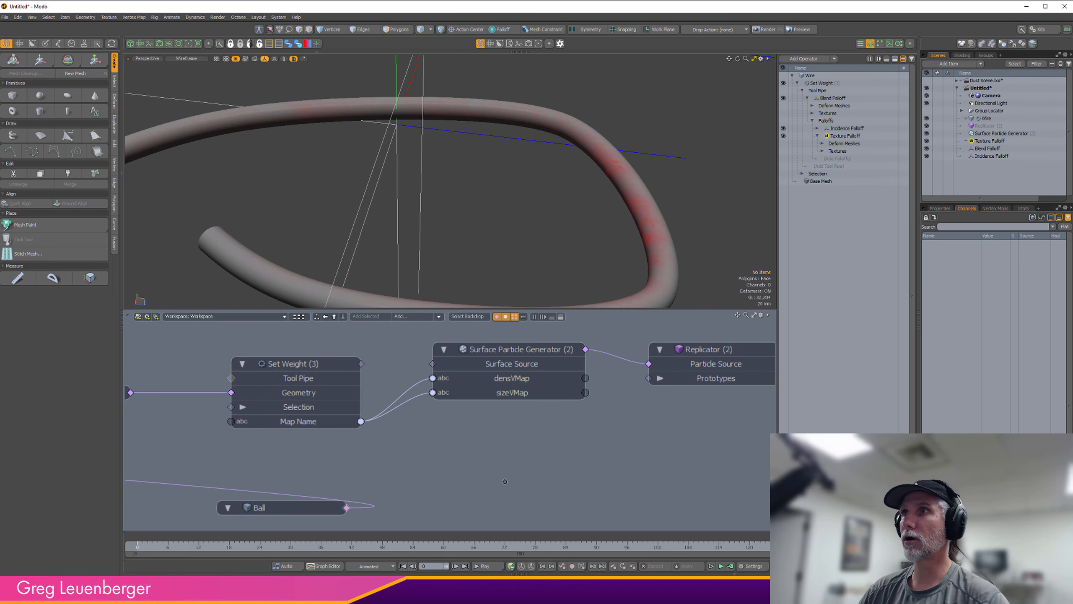
{"action": "left_click_drag", "start_coordinate": [346, 507], "coordinate": [648, 378]}
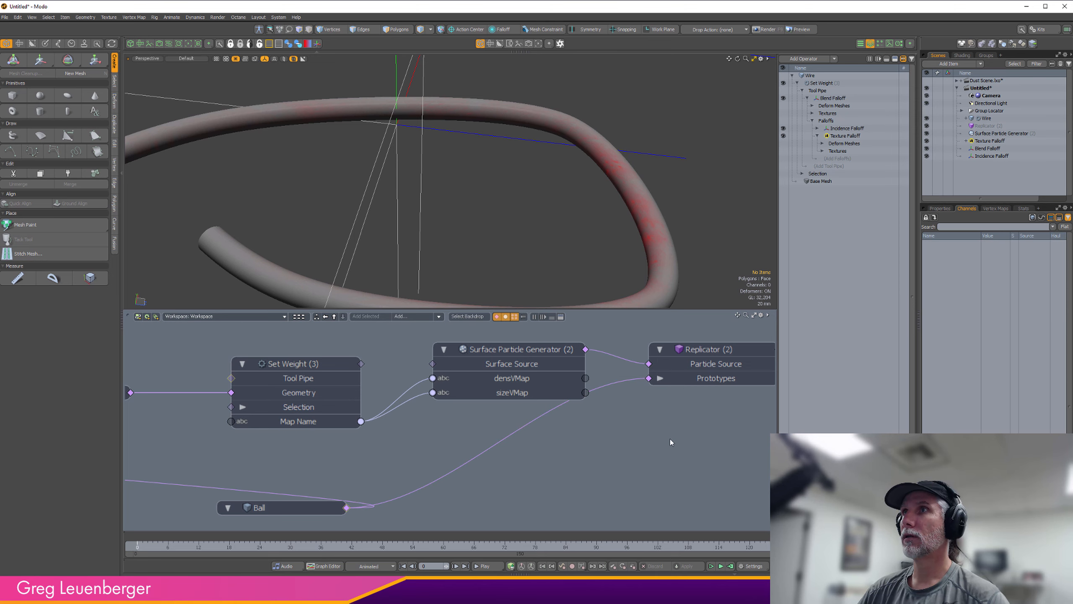
- Connect the Wire mesh to the new generator's Surface Source input
{"action": "scroll", "coordinate": [636, 511], "scroll_direction": "down", "scroll_amount": 2}
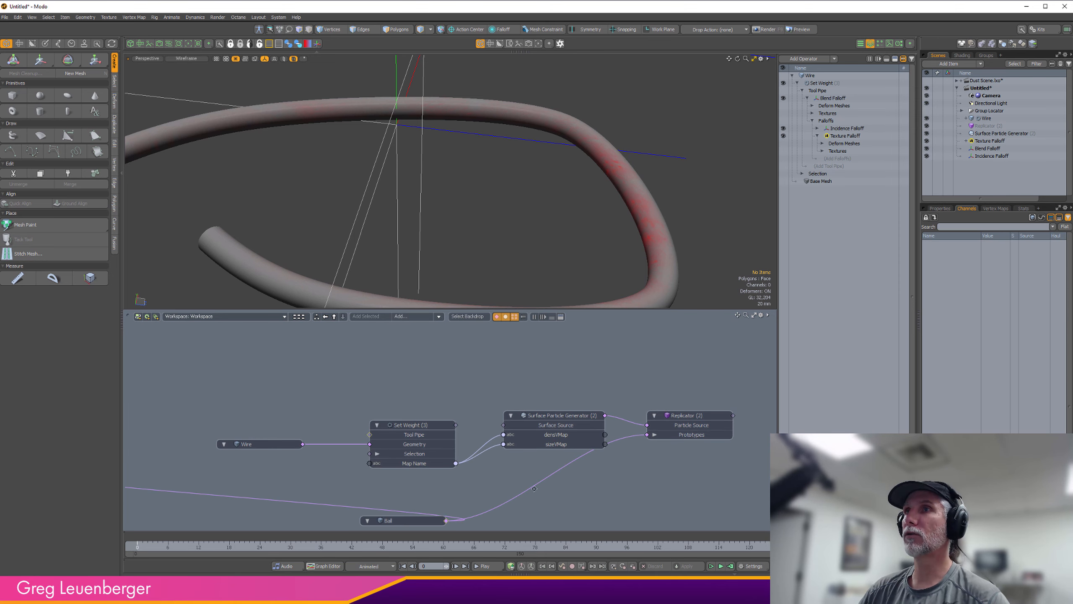
{"action": "scroll", "coordinate": [565, 428], "scroll_direction": "up", "scroll_amount": 3}
{"action": "left_click_drag", "start_coordinate": [514, 427], "coordinate": [174, 460]}
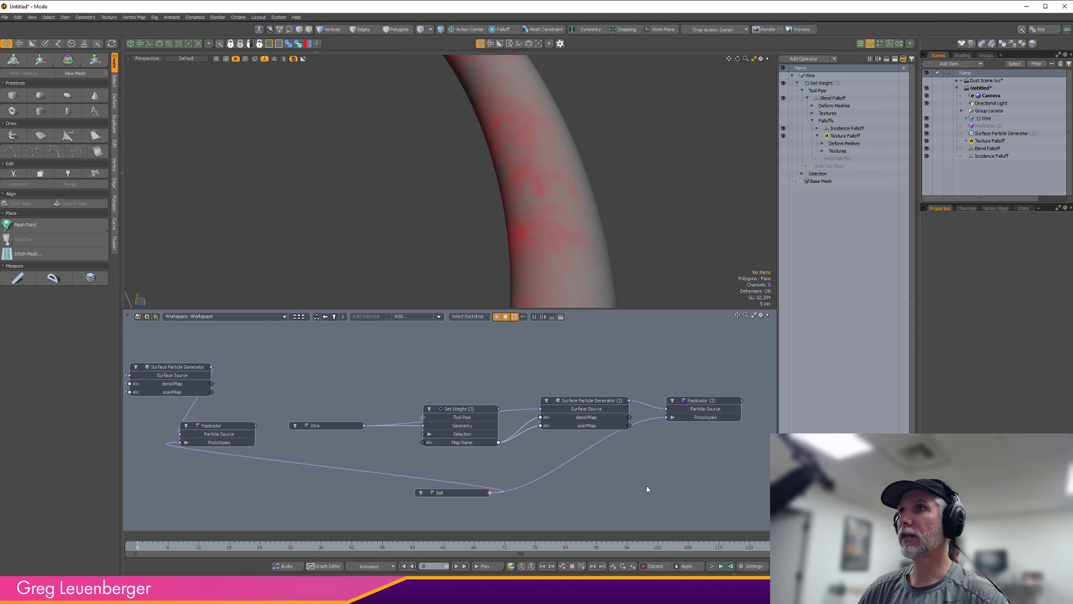
- Set the new generator's Average Spacing to 3 mm and Minimum Spacing to 2 mm, and check the particles on the wire up close
{"action": "left_click", "coordinate": [599, 401]}
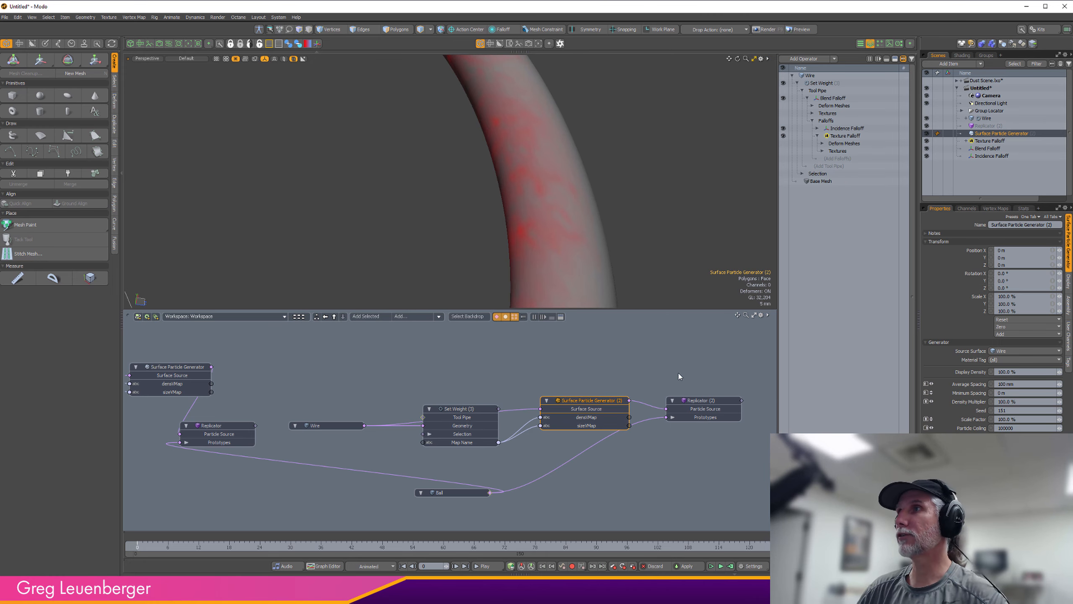
{"action": "left_click", "coordinate": [1007, 384]}
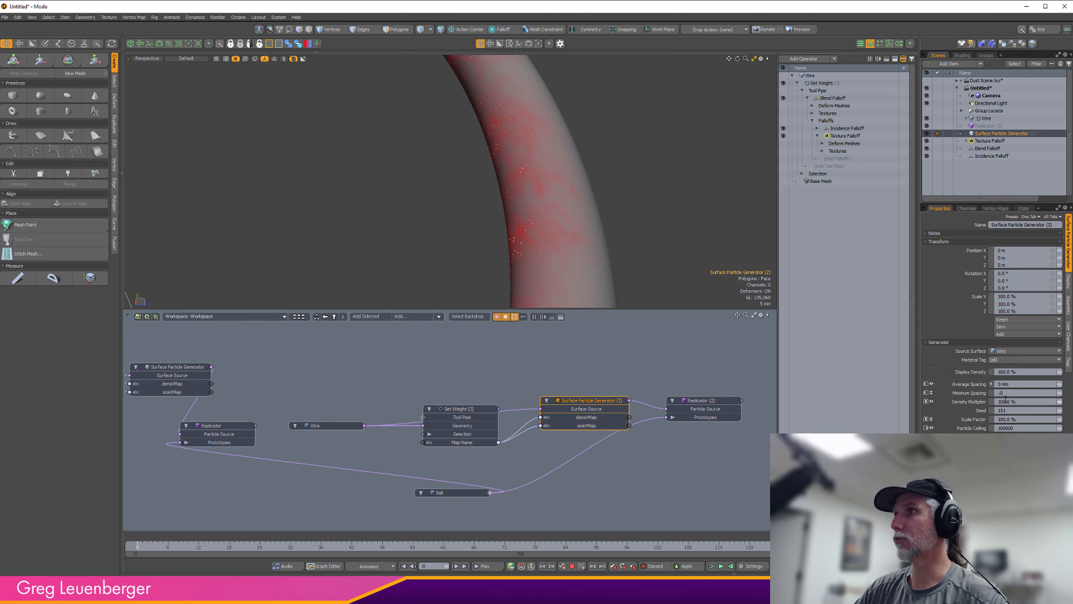
{"action": "left_click_drag", "start_coordinate": [603, 247], "coordinate": [685, 235], "text": "ctrl+alt"}
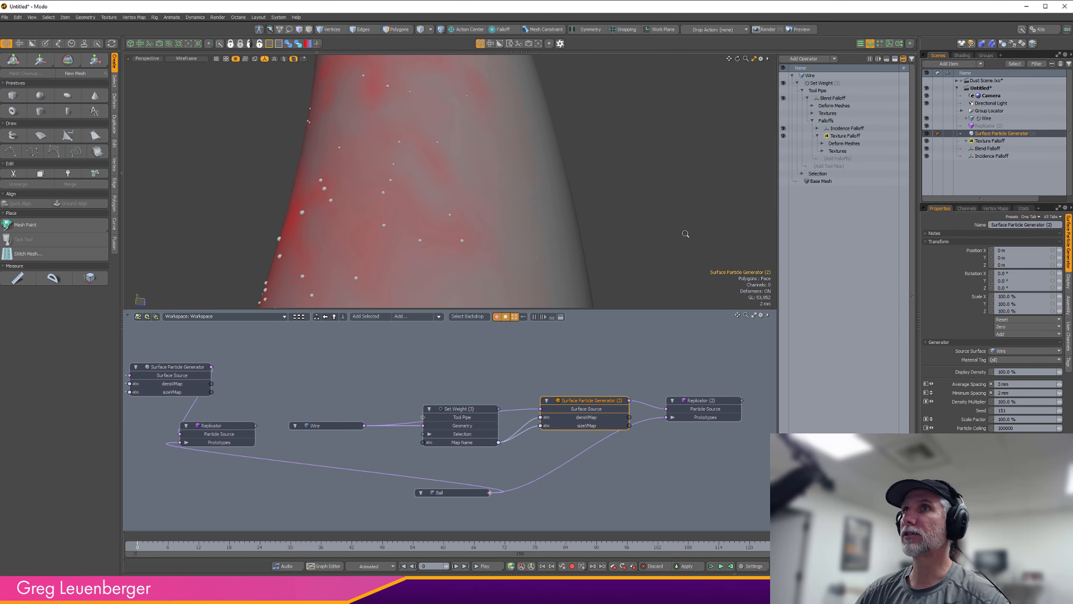
{"action": "left_click_drag", "start_coordinate": [329, 249], "coordinate": [583, 270], "text": "alt+shift"}
- Select the wire's replicator and examine the size and distribution of the balls along the tube's bend
{"action": "left_click", "coordinate": [703, 402]}
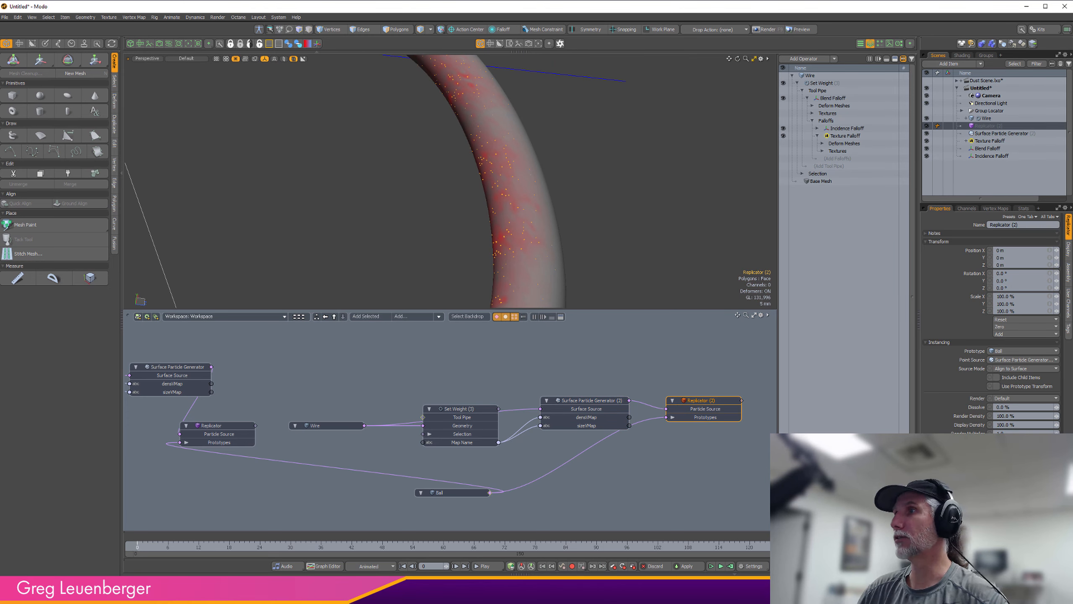
{"action": "scroll", "coordinate": [992, 338], "scroll_direction": "down", "scroll_amount": 1}
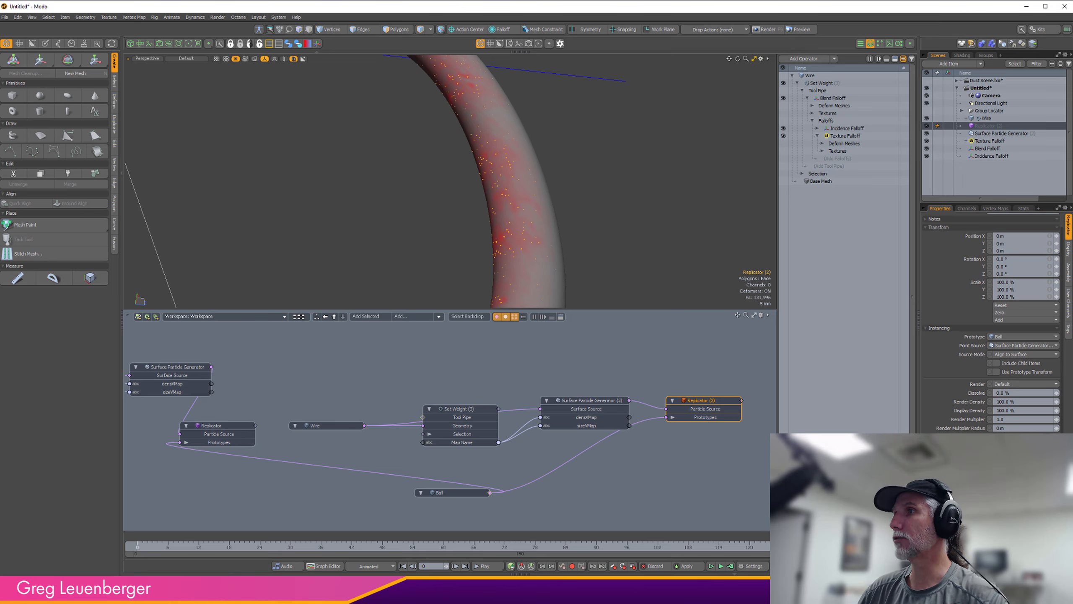
{"action": "mouse_move", "coordinate": [565, 197]}
{"action": "left_mouse_down", "text": "ctrl+alt"}
{"action": "mouse_move", "coordinate": [496, 201]}
{"action": "mouse_move", "coordinate": [615, 238]}
{"action": "mouse_move", "coordinate": [727, 174]}
{"action": "mouse_move", "coordinate": [663, 190]}
{"action": "mouse_move", "coordinate": [891, 319]}
{"action": "left_mouse_up", "text": "ctrl+alt"}
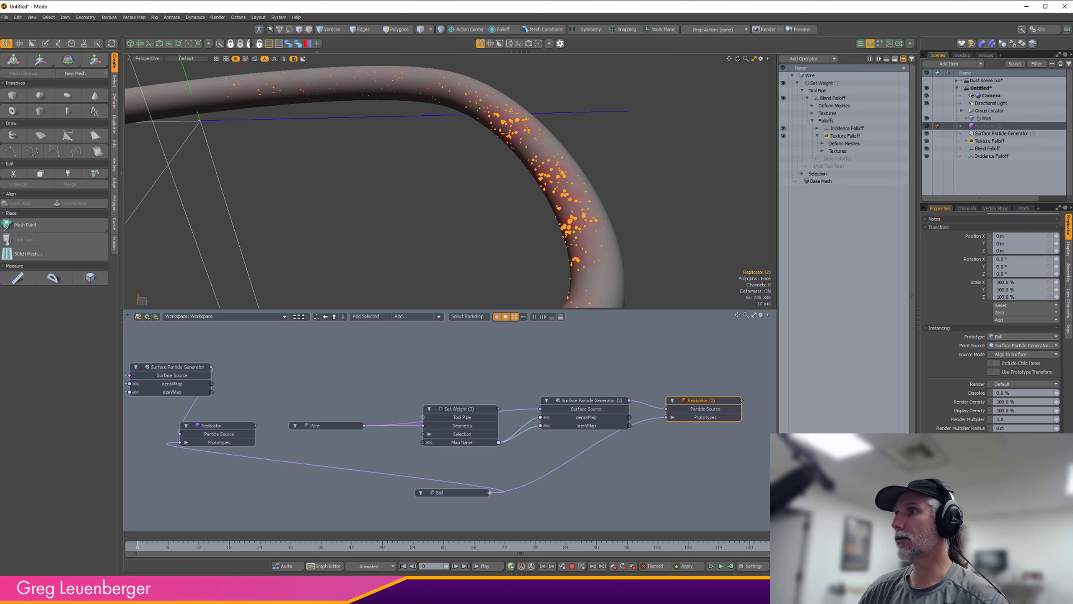
{"action": "left_click_drag", "start_coordinate": [546, 255], "coordinate": [582, 179], "text": "alt"}
- Move the Incidence Falloff along the Z axis above the wire and check the ball distribution from another angle
{"action": "left_click", "coordinate": [620, 123]}
{"action": "left_click_drag", "start_coordinate": [675, 191], "coordinate": [550, 208], "text": "alt"}
{"action": "key", "text": "w"}
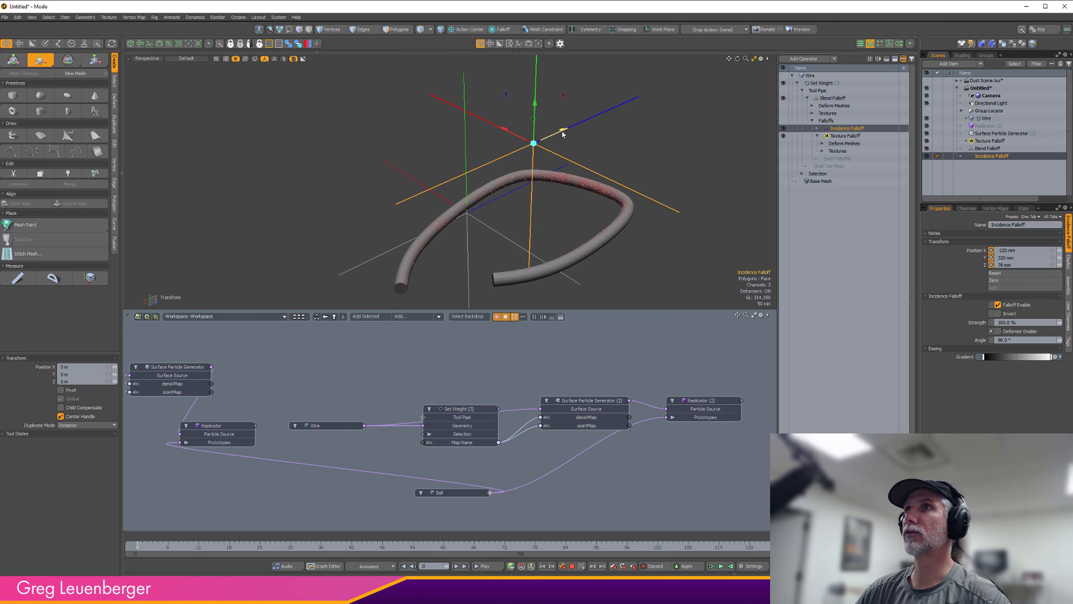
{"action": "left_click_drag", "start_coordinate": [562, 134], "coordinate": [603, 117]}
{"action": "left_click_drag", "start_coordinate": [558, 218], "coordinate": [475, 257], "text": "alt"}
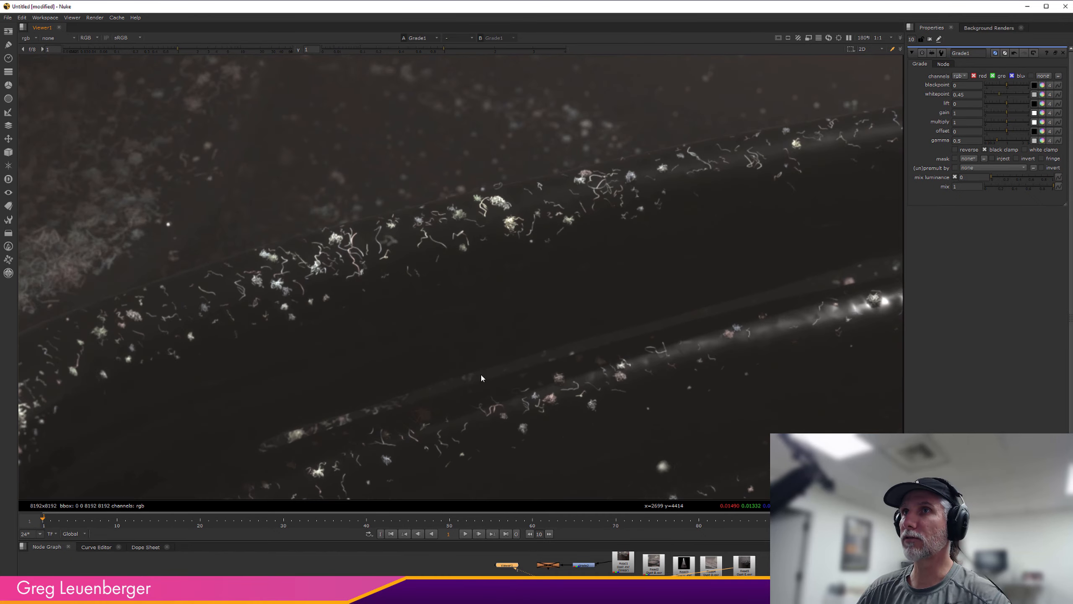
- Switch to Nuke and examine the graded render's dust on the wire, the base and the surrounding surfaces, both close up and in full
{"action": "scroll", "coordinate": [480, 373], "scroll_direction": "down", "scroll_amount": 6}
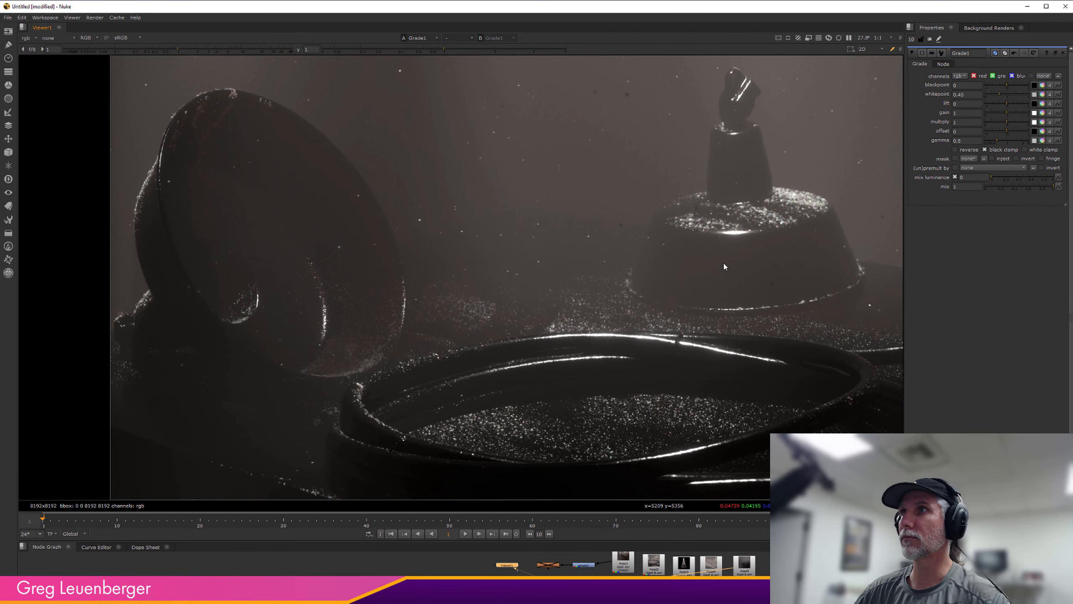
{"action": "scroll", "coordinate": [724, 266], "scroll_direction": "down", "scroll_amount": 4}
{"action": "scroll", "coordinate": [693, 279], "scroll_direction": "up", "scroll_amount": 3}
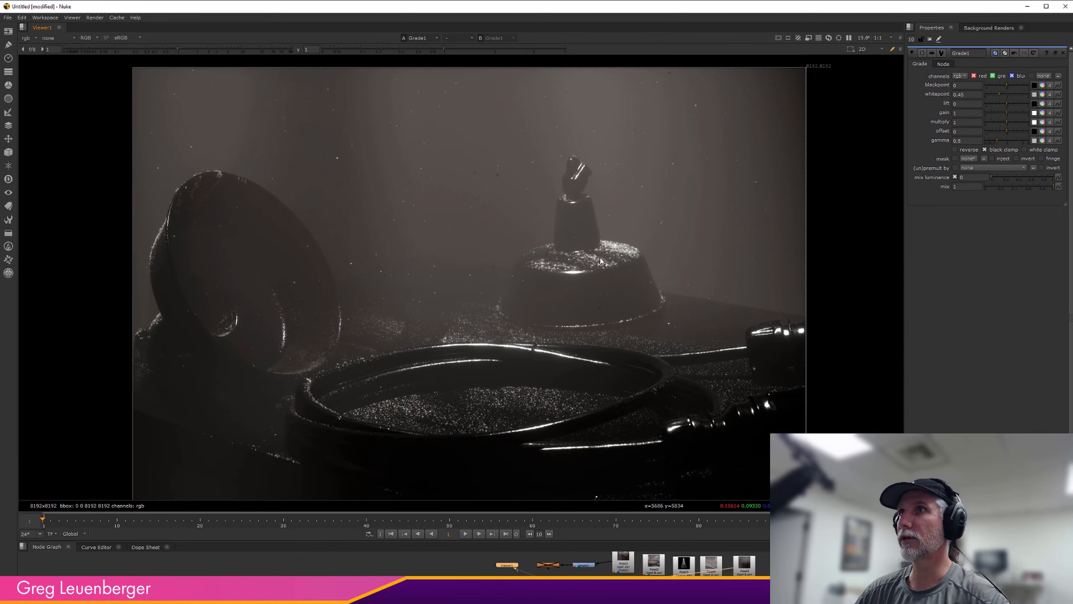
{"action": "scroll", "coordinate": [600, 258], "scroll_direction": "up", "scroll_amount": 3}
{"action": "scroll", "coordinate": [621, 292], "scroll_direction": "down", "scroll_amount": 3}
{"action": "scroll", "coordinate": [574, 294], "scroll_direction": "up", "scroll_amount": 2}
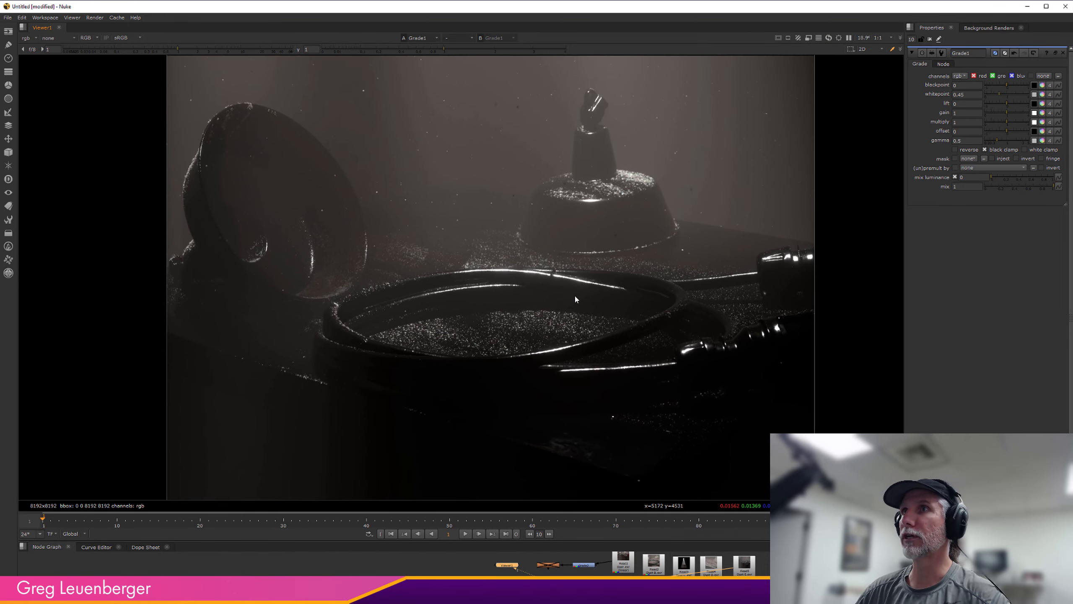
{"action": "scroll", "coordinate": [565, 306], "scroll_direction": "down", "scroll_amount": 2}
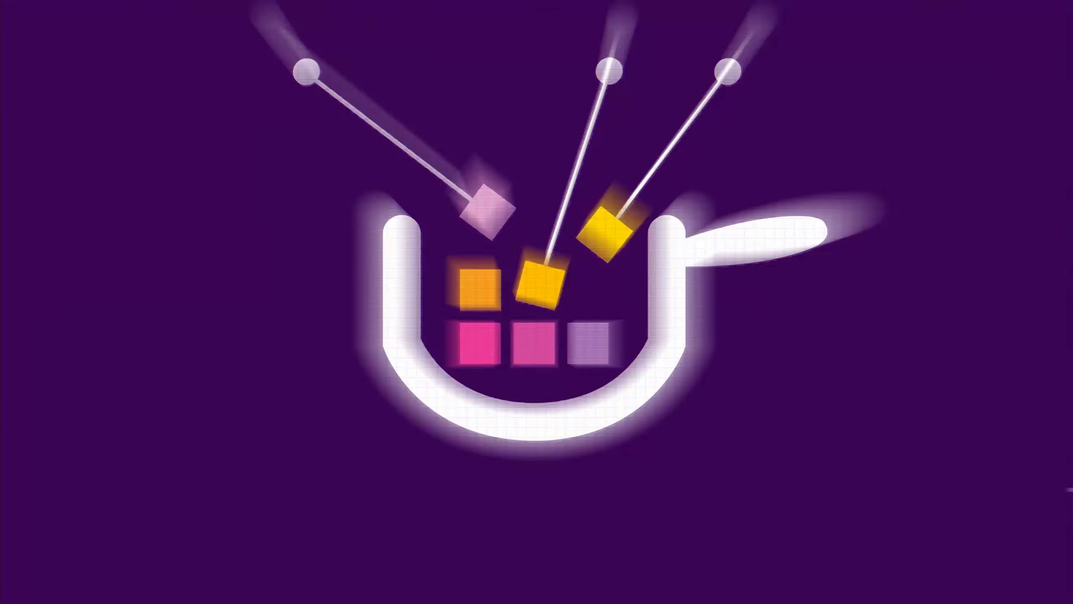